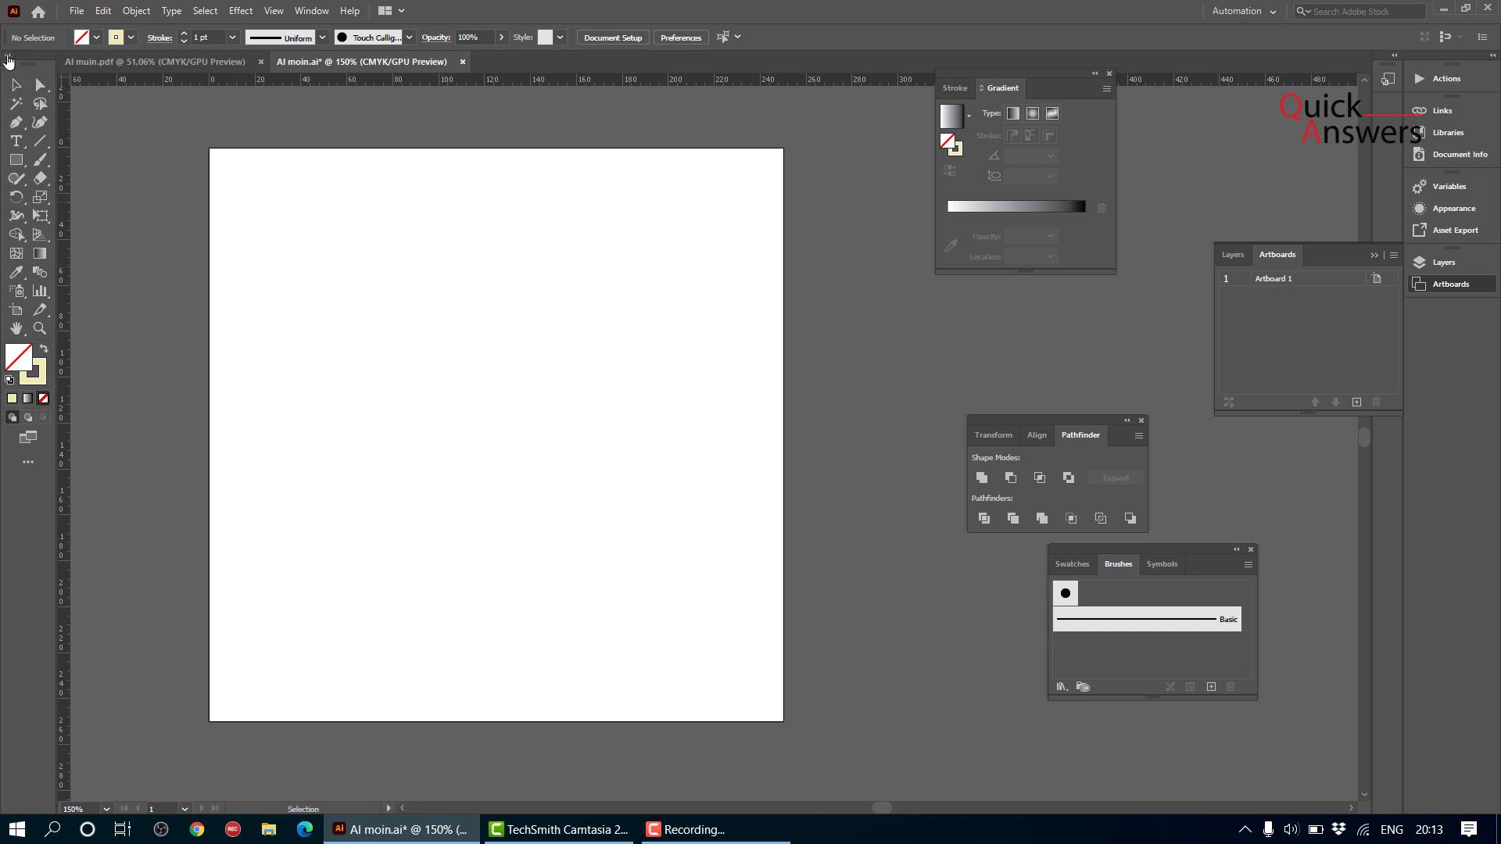
- Collapse the toolbar to a single column and restore its two-column layout
{"action": "left_click", "coordinate": [9, 58]}
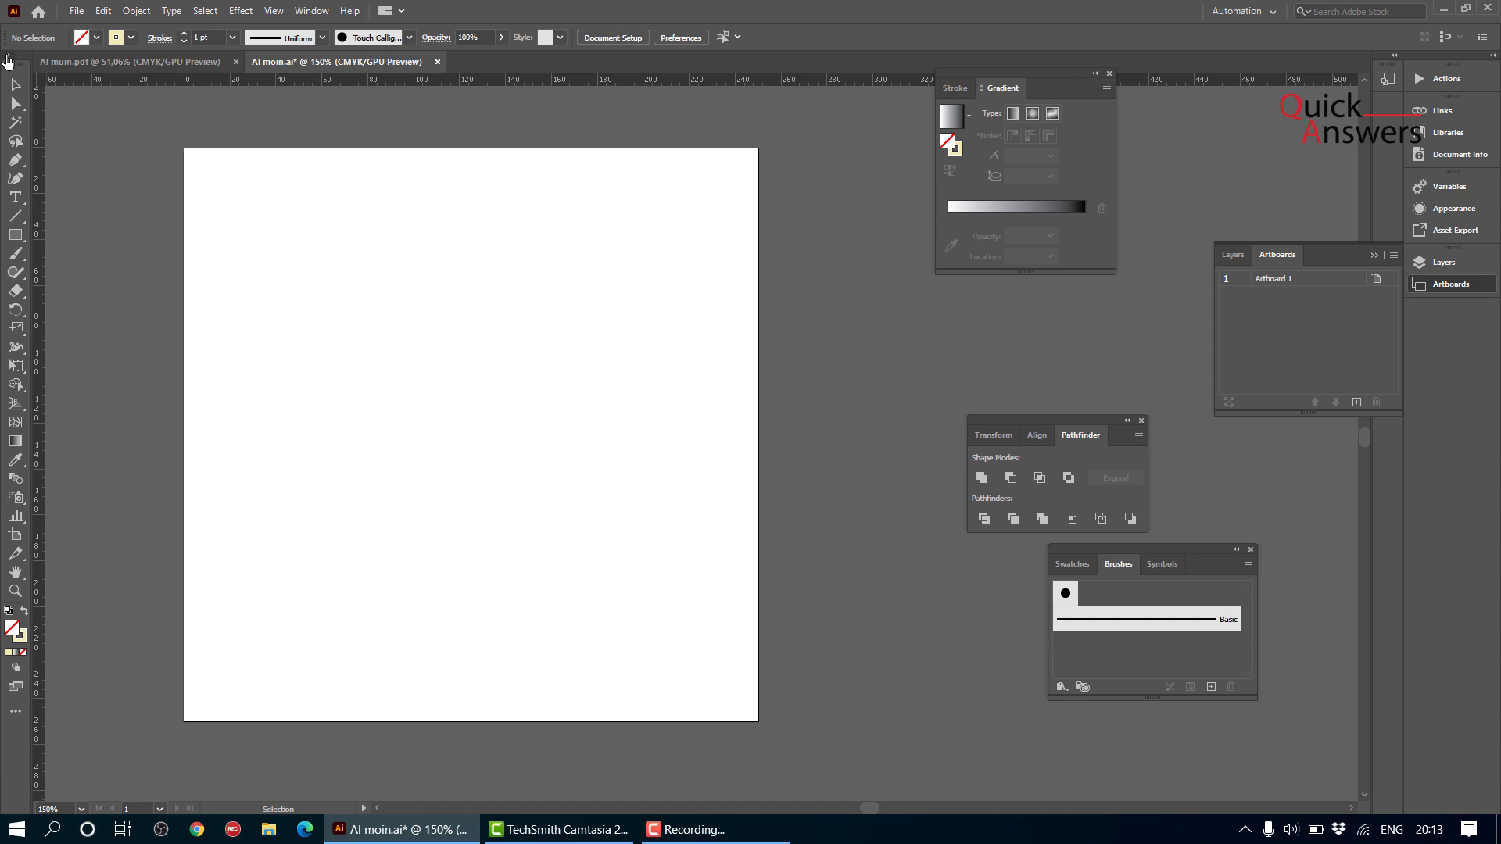
{"action": "left_click", "coordinate": [9, 59]}
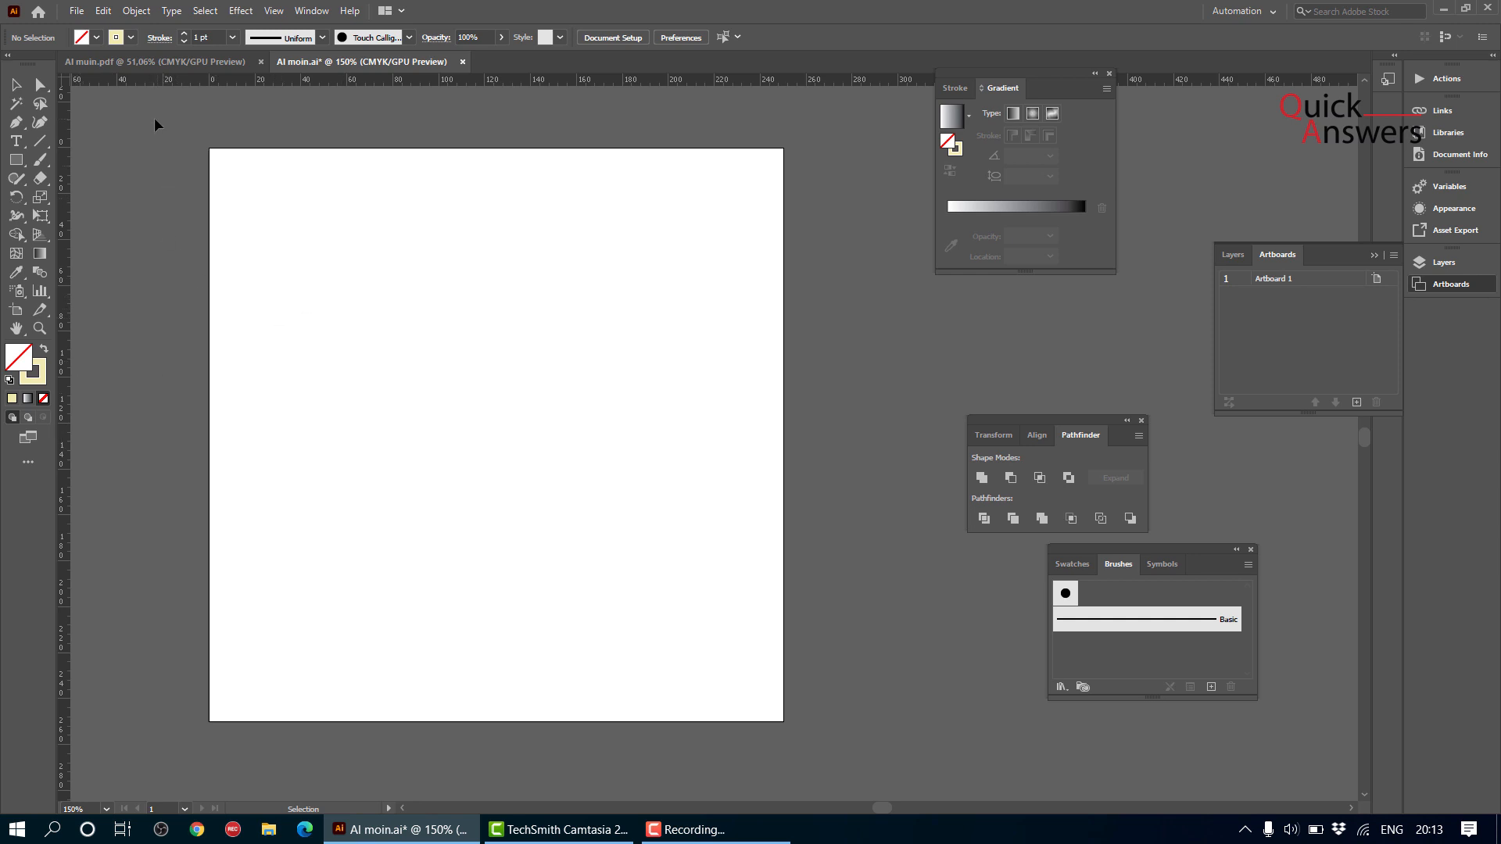
- Create a new one-artboard document measuring 1280 px wide by 720 px high
{"action": "left_click", "coordinate": [74, 9]}
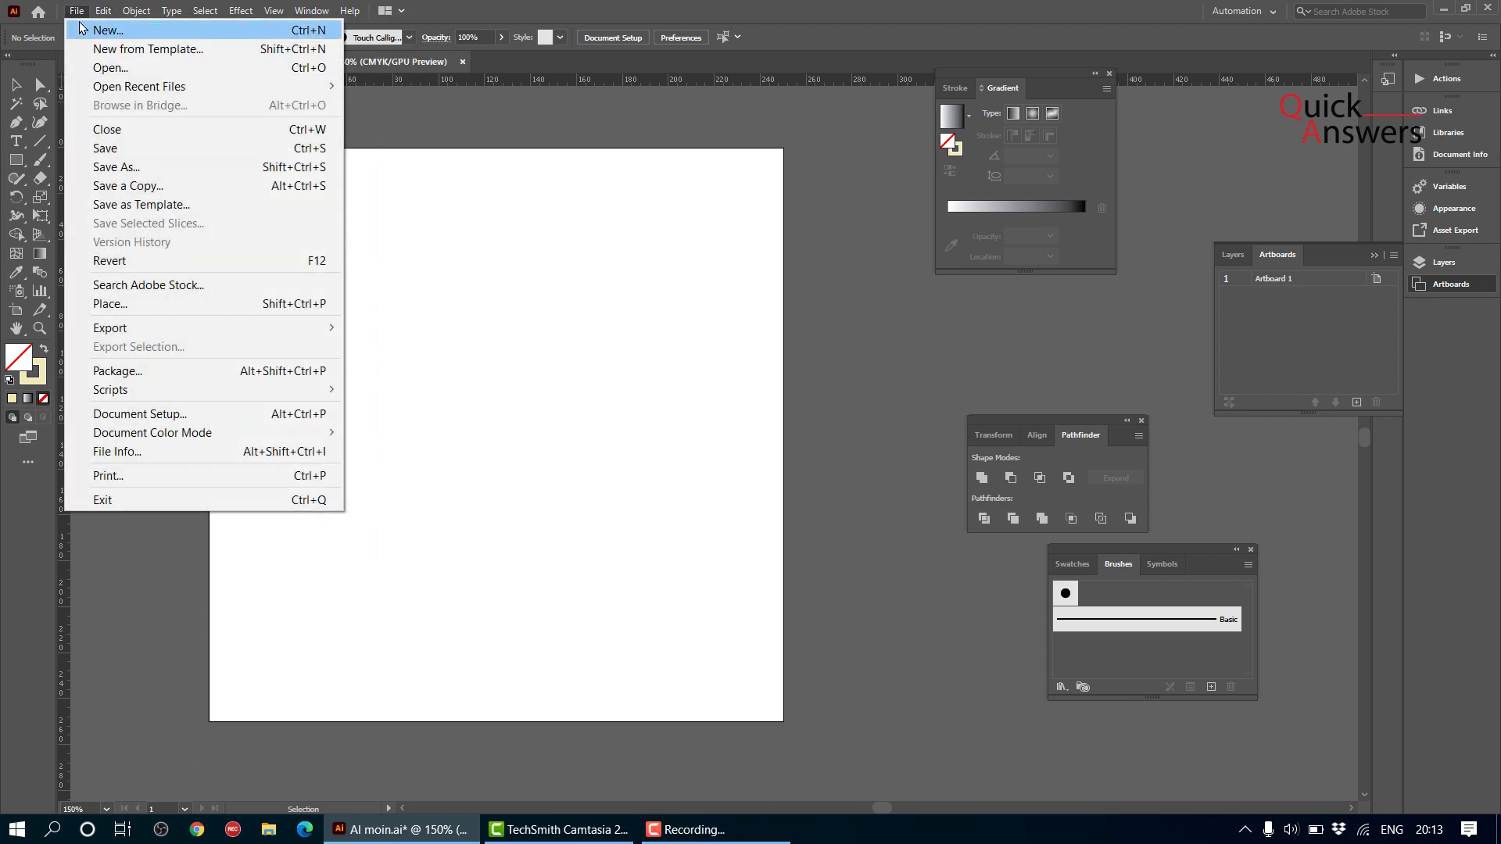
{"action": "left_click", "coordinate": [84, 31]}
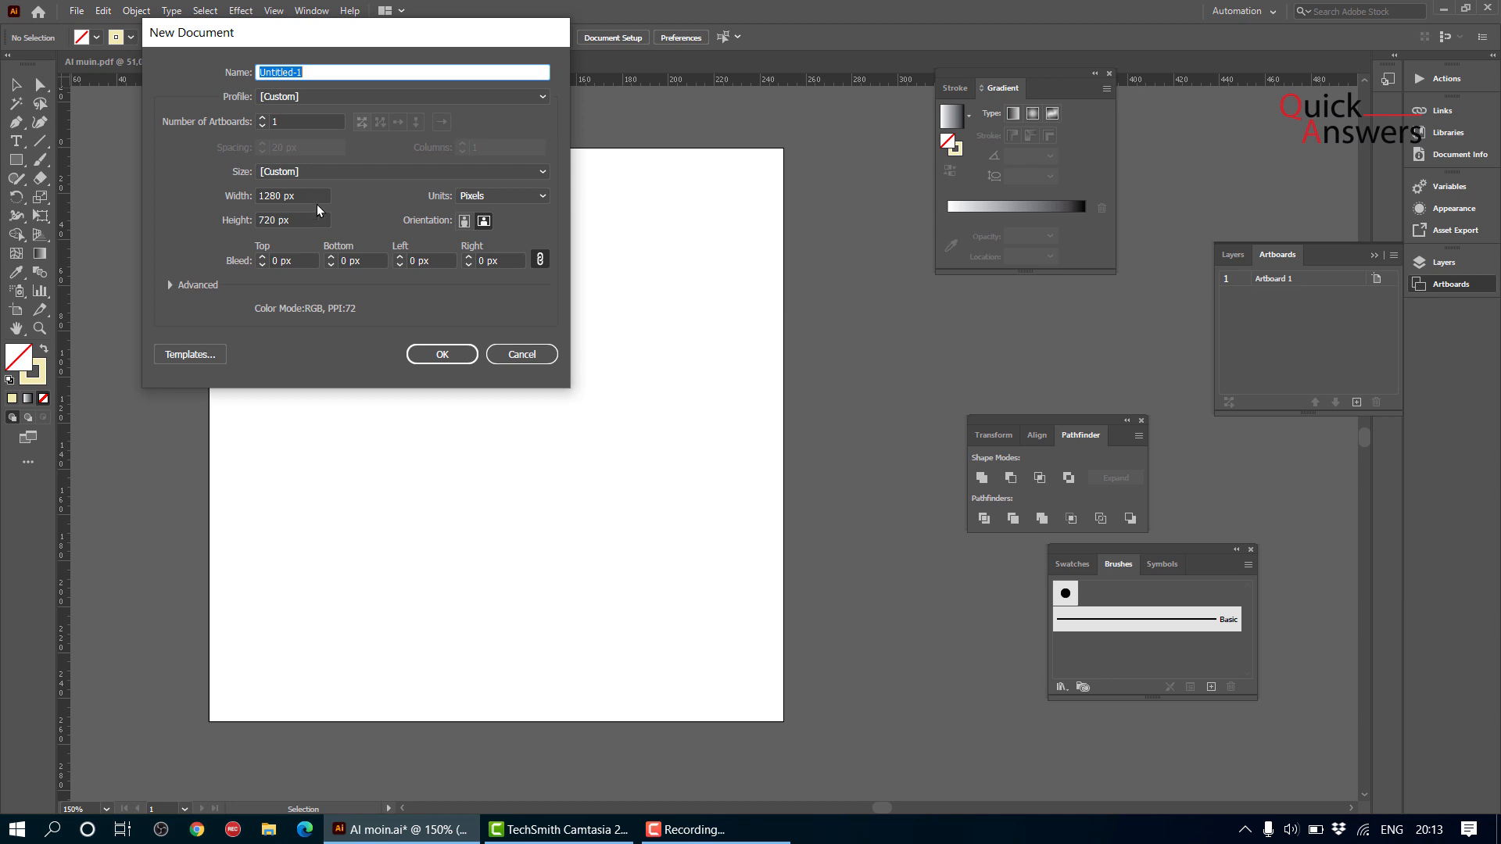
{"action": "left_click", "coordinate": [430, 353]}
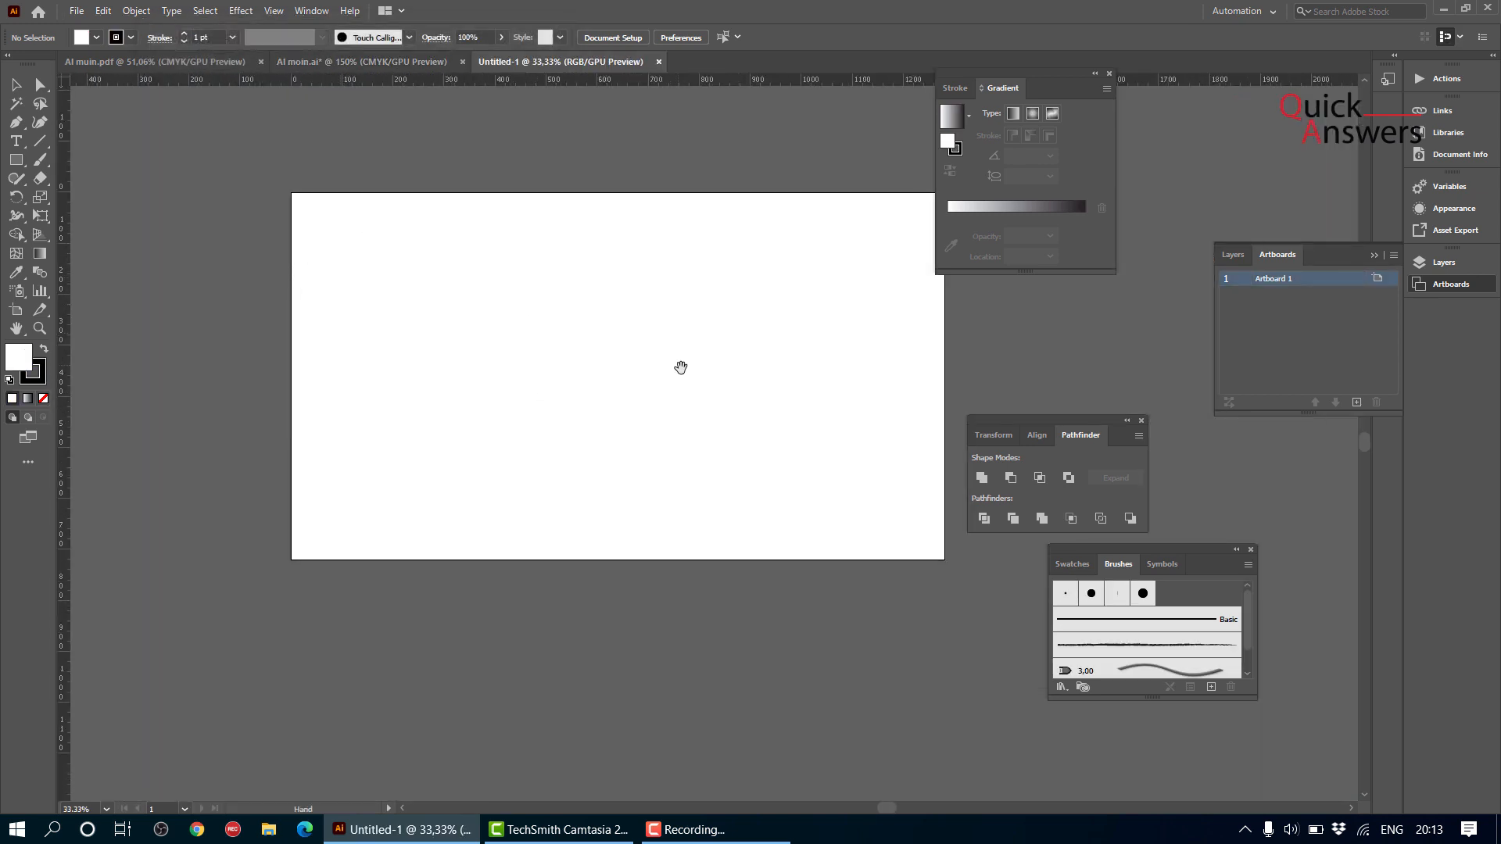
- Draw a square about 187 px on each side with the Rectangle tool in the artboard's upper-left area
{"action": "left_click_drag", "start_coordinate": [680, 368], "coordinate": [557, 390]}
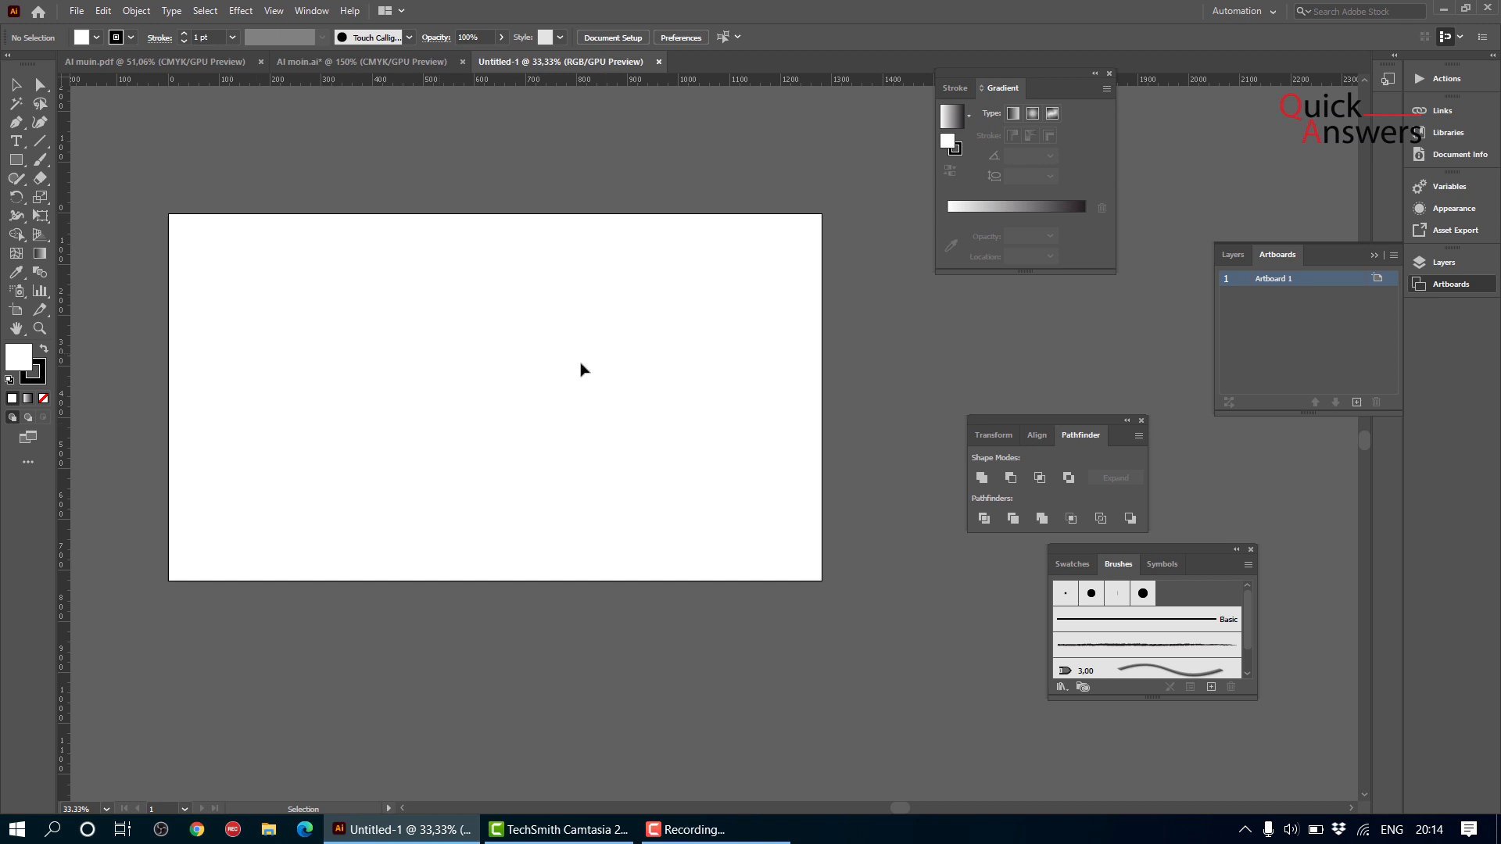
{"action": "scroll", "coordinate": [439, 440], "scroll_direction": "up", "scroll_amount": 1}
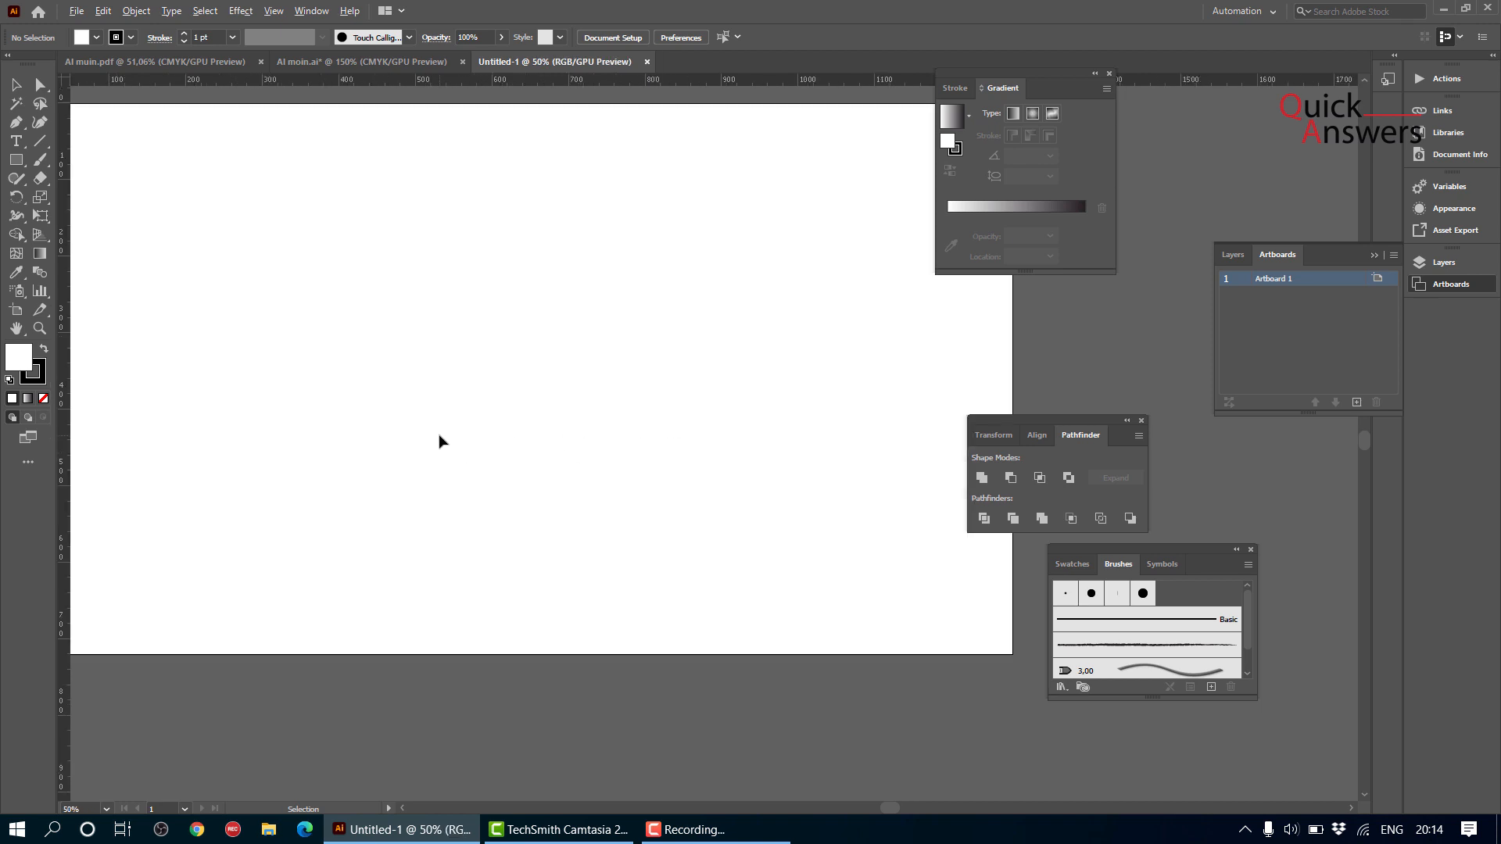
{"action": "scroll", "coordinate": [318, 376], "scroll_direction": "up", "scroll_amount": 1}
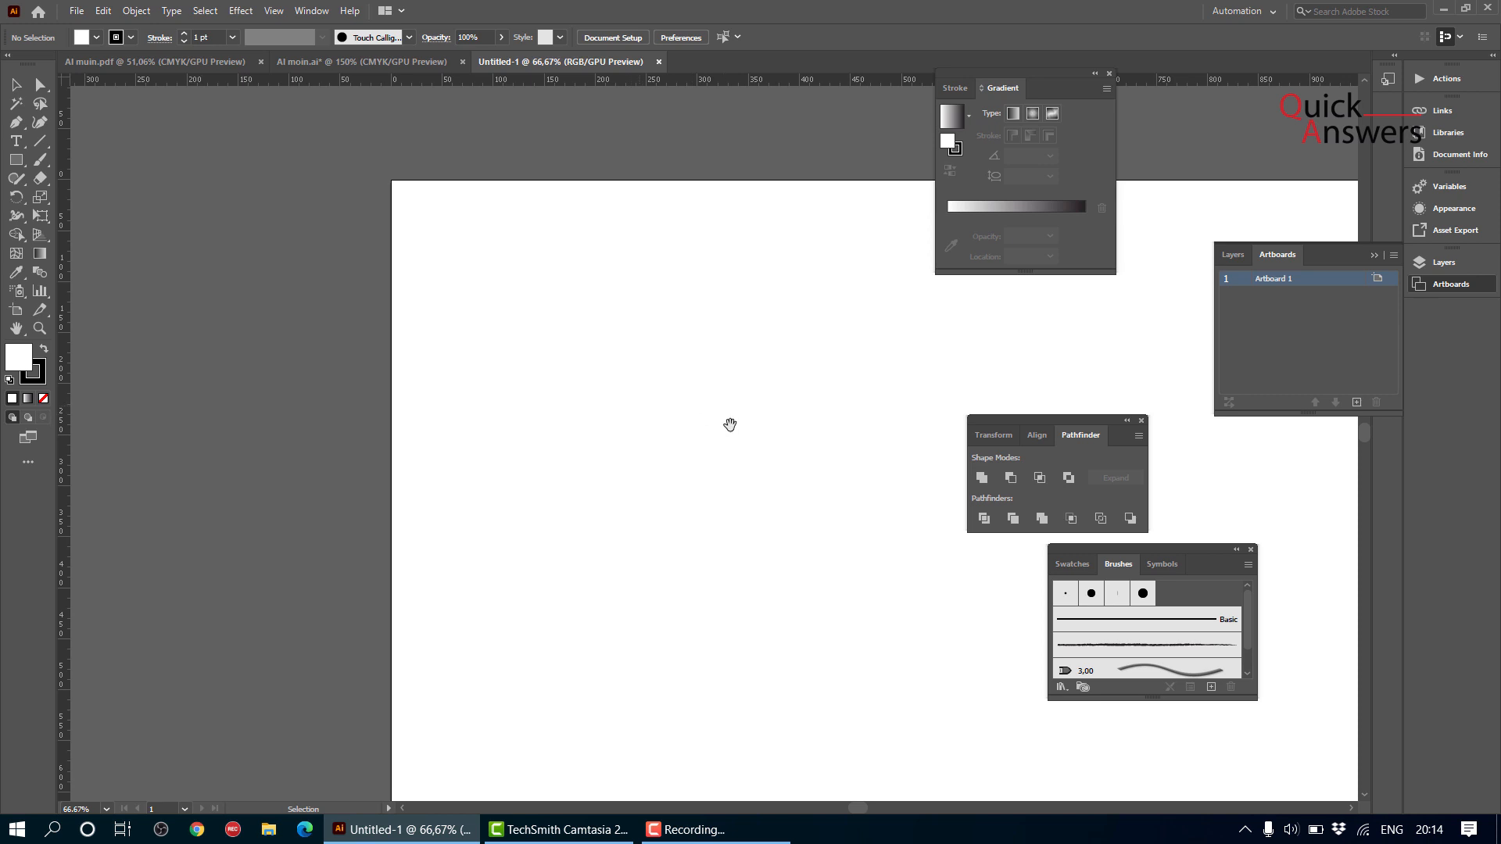
{"action": "left_click_drag", "start_coordinate": [730, 425], "coordinate": [467, 382]}
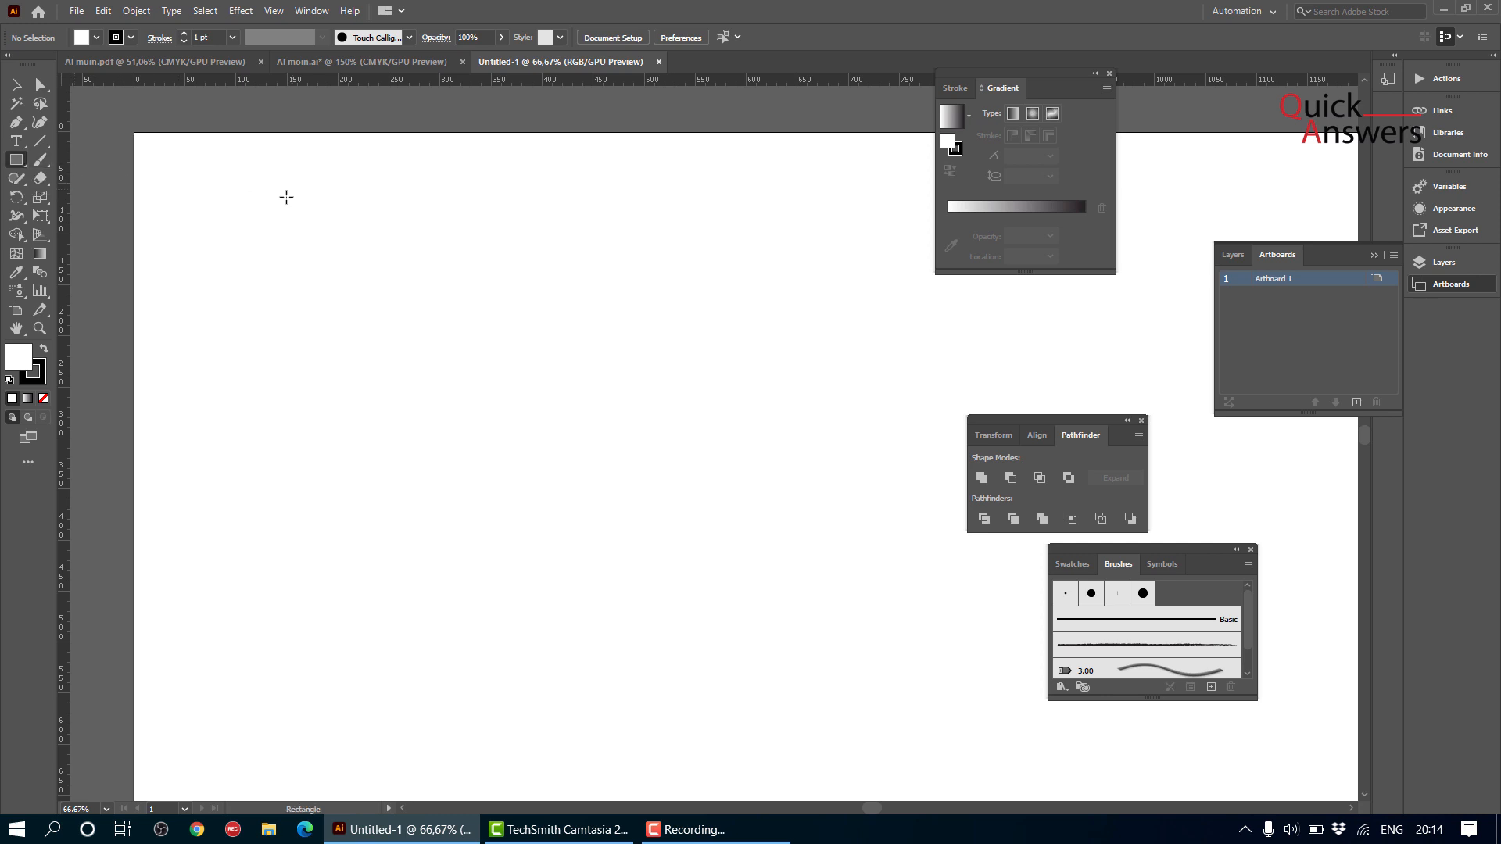
{"action": "mouse_move", "coordinate": [222, 208]}
{"action": "left_mouse_down"}
{"action": "mouse_move", "coordinate": [584, 532]}
{"action": "mouse_move", "coordinate": [321, 381]}
{"action": "mouse_move", "coordinate": [348, 368]}
{"action": "mouse_move", "coordinate": [226, 266]}
{"action": "mouse_move", "coordinate": [482, 418]}
{"action": "mouse_move", "coordinate": [563, 513]}
{"action": "mouse_move", "coordinate": [269, 271]}
{"action": "mouse_move", "coordinate": [434, 417]}
{"action": "mouse_move", "coordinate": [461, 414]}
{"action": "mouse_move", "coordinate": [336, 318]}
{"action": "mouse_move", "coordinate": [702, 506]}
{"action": "mouse_move", "coordinate": [318, 288]}
{"action": "mouse_move", "coordinate": [236, 207]}
{"action": "mouse_move", "coordinate": [657, 262]}
{"action": "mouse_move", "coordinate": [350, 301]}
{"action": "mouse_move", "coordinate": [567, 349]}
{"action": "mouse_move", "coordinate": [245, 315]}
{"action": "mouse_move", "coordinate": [305, 282]}
{"action": "mouse_move", "coordinate": [268, 342]}
{"action": "mouse_move", "coordinate": [516, 257]}
{"action": "mouse_move", "coordinate": [556, 331]}
{"action": "mouse_move", "coordinate": [464, 293]}
{"action": "mouse_move", "coordinate": [489, 294]}
{"action": "mouse_move", "coordinate": [485, 282]}
{"action": "mouse_move", "coordinate": [460, 297]}
{"action": "mouse_move", "coordinate": [508, 230]}
{"action": "mouse_move", "coordinate": [329, 254]}
{"action": "mouse_move", "coordinate": [484, 257]}
{"action": "mouse_move", "coordinate": [485, 315]}
{"action": "left_mouse_up"}
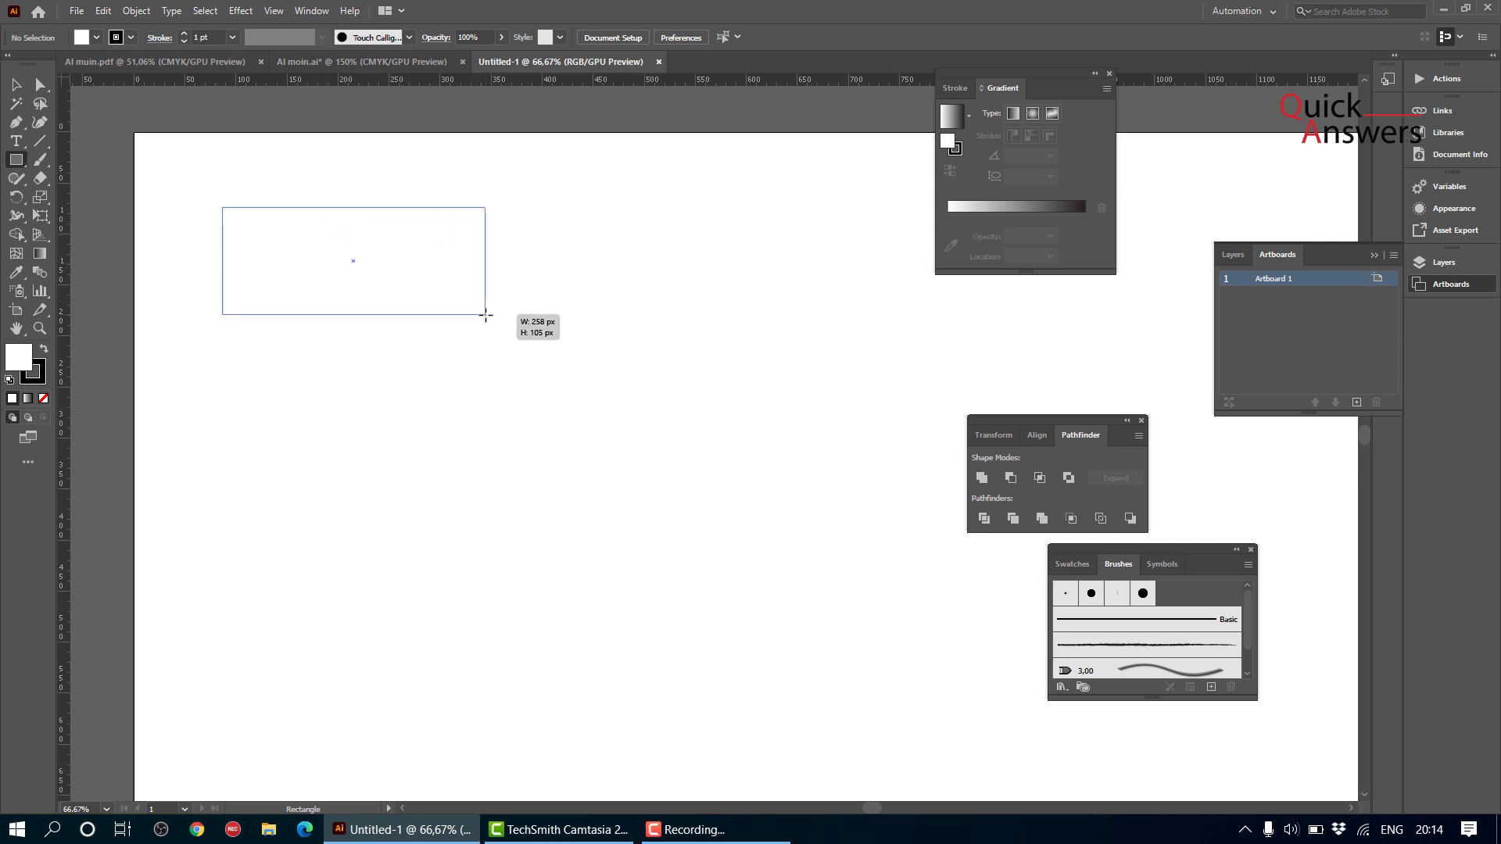
{"action": "mouse_move", "coordinate": [485, 315]}
{"action": "left_mouse_down"}
{"action": "mouse_move", "coordinate": [586, 387]}
{"action": "mouse_move", "coordinate": [473, 305]}
{"action": "mouse_move", "coordinate": [424, 293]}
{"action": "mouse_move", "coordinate": [502, 339]}
{"action": "mouse_move", "coordinate": [261, 208]}
{"action": "mouse_move", "coordinate": [292, 245]}
{"action": "mouse_move", "coordinate": [227, 217]}
{"action": "mouse_move", "coordinate": [245, 396]}
{"action": "mouse_move", "coordinate": [373, 357]}
{"action": "mouse_move", "coordinate": [305, 302]}
{"action": "mouse_move", "coordinate": [479, 161]}
{"action": "mouse_move", "coordinate": [235, 135]}
{"action": "mouse_move", "coordinate": [335, 142]}
{"action": "mouse_move", "coordinate": [396, 382]}
{"action": "mouse_move", "coordinate": [355, 443]}
{"action": "mouse_move", "coordinate": [295, 397]}
{"action": "mouse_move", "coordinate": [368, 261]}
{"action": "mouse_move", "coordinate": [291, 235]}
{"action": "mouse_move", "coordinate": [300, 339]}
{"action": "mouse_move", "coordinate": [266, 446]}
{"action": "mouse_move", "coordinate": [331, 218]}
{"action": "mouse_move", "coordinate": [279, 238]}
{"action": "mouse_move", "coordinate": [470, 269]}
{"action": "mouse_move", "coordinate": [241, 265]}
{"action": "mouse_move", "coordinate": [268, 250]}
{"action": "mouse_move", "coordinate": [181, 220]}
{"action": "mouse_move", "coordinate": [214, 224]}
{"action": "mouse_move", "coordinate": [224, 204]}
{"action": "mouse_move", "coordinate": [178, 227]}
{"action": "mouse_move", "coordinate": [331, 277]}
{"action": "mouse_move", "coordinate": [307, 254]}
{"action": "mouse_move", "coordinate": [461, 344]}
{"action": "mouse_move", "coordinate": [375, 305]}
{"action": "mouse_move", "coordinate": [552, 468]}
{"action": "mouse_move", "coordinate": [411, 332]}
{"action": "mouse_move", "coordinate": [576, 459]}
{"action": "mouse_move", "coordinate": [242, 201]}
{"action": "mouse_move", "coordinate": [522, 185]}
{"action": "mouse_move", "coordinate": [678, 466]}
{"action": "mouse_move", "coordinate": [554, 441]}
{"action": "mouse_move", "coordinate": [735, 469]}
{"action": "mouse_move", "coordinate": [305, 335]}
{"action": "mouse_move", "coordinate": [623, 519]}
{"action": "mouse_move", "coordinate": [743, 548]}
{"action": "mouse_move", "coordinate": [642, 508]}
{"action": "mouse_move", "coordinate": [540, 432]}
{"action": "mouse_move", "coordinate": [787, 526]}
{"action": "mouse_move", "coordinate": [673, 466]}
{"action": "mouse_move", "coordinate": [795, 536]}
{"action": "mouse_move", "coordinate": [349, 365]}
{"action": "mouse_move", "coordinate": [530, 461]}
{"action": "mouse_move", "coordinate": [391, 399]}
{"action": "left_mouse_up"}
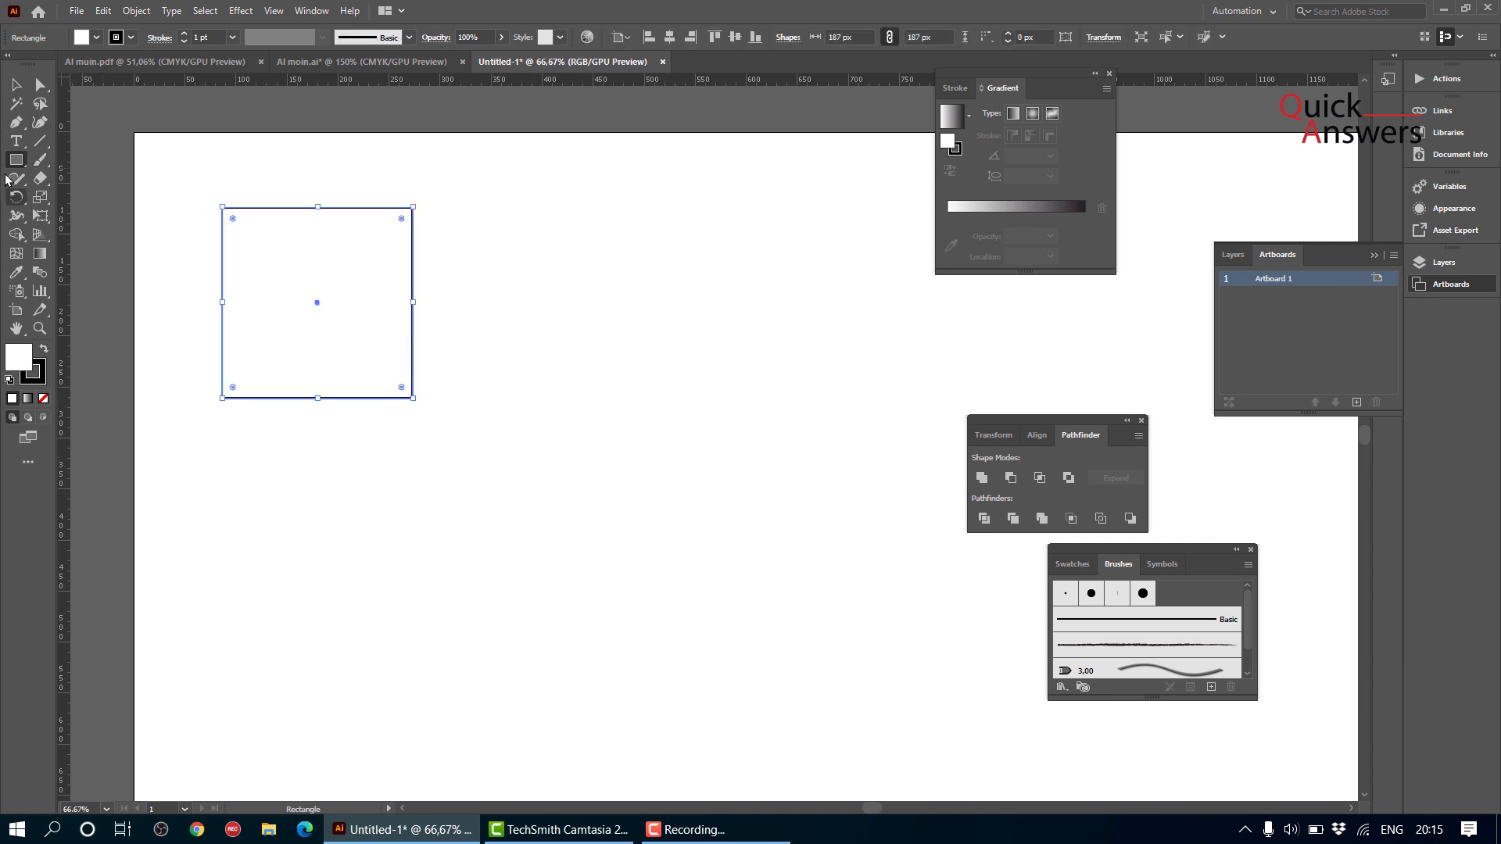
- Select the square and place a copy straight below it, leaving a small gap between the two
{"action": "left_click", "coordinate": [13, 84]}
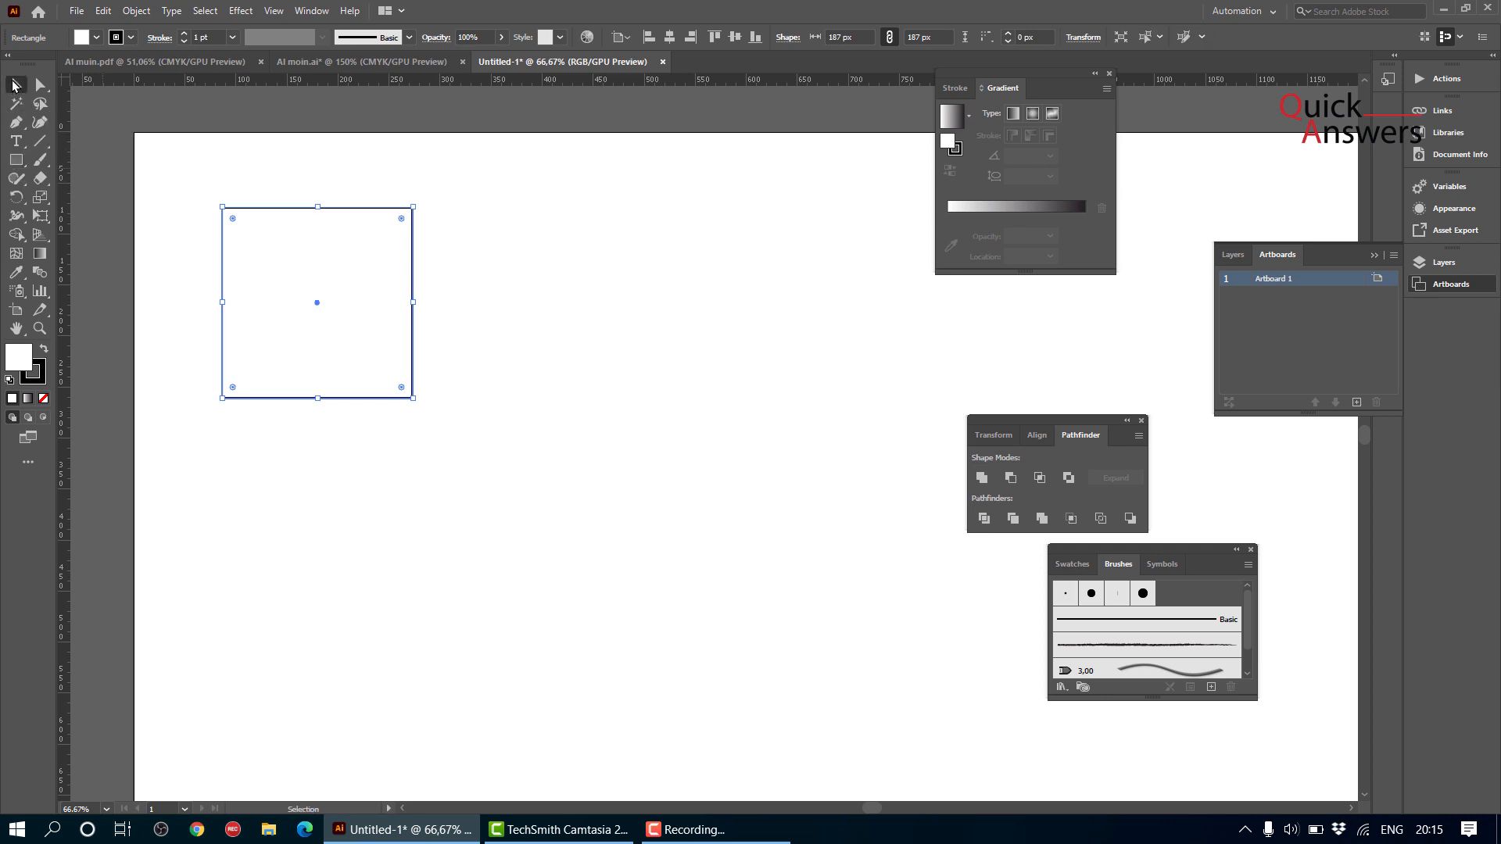
{"action": "left_click", "coordinate": [334, 177]}
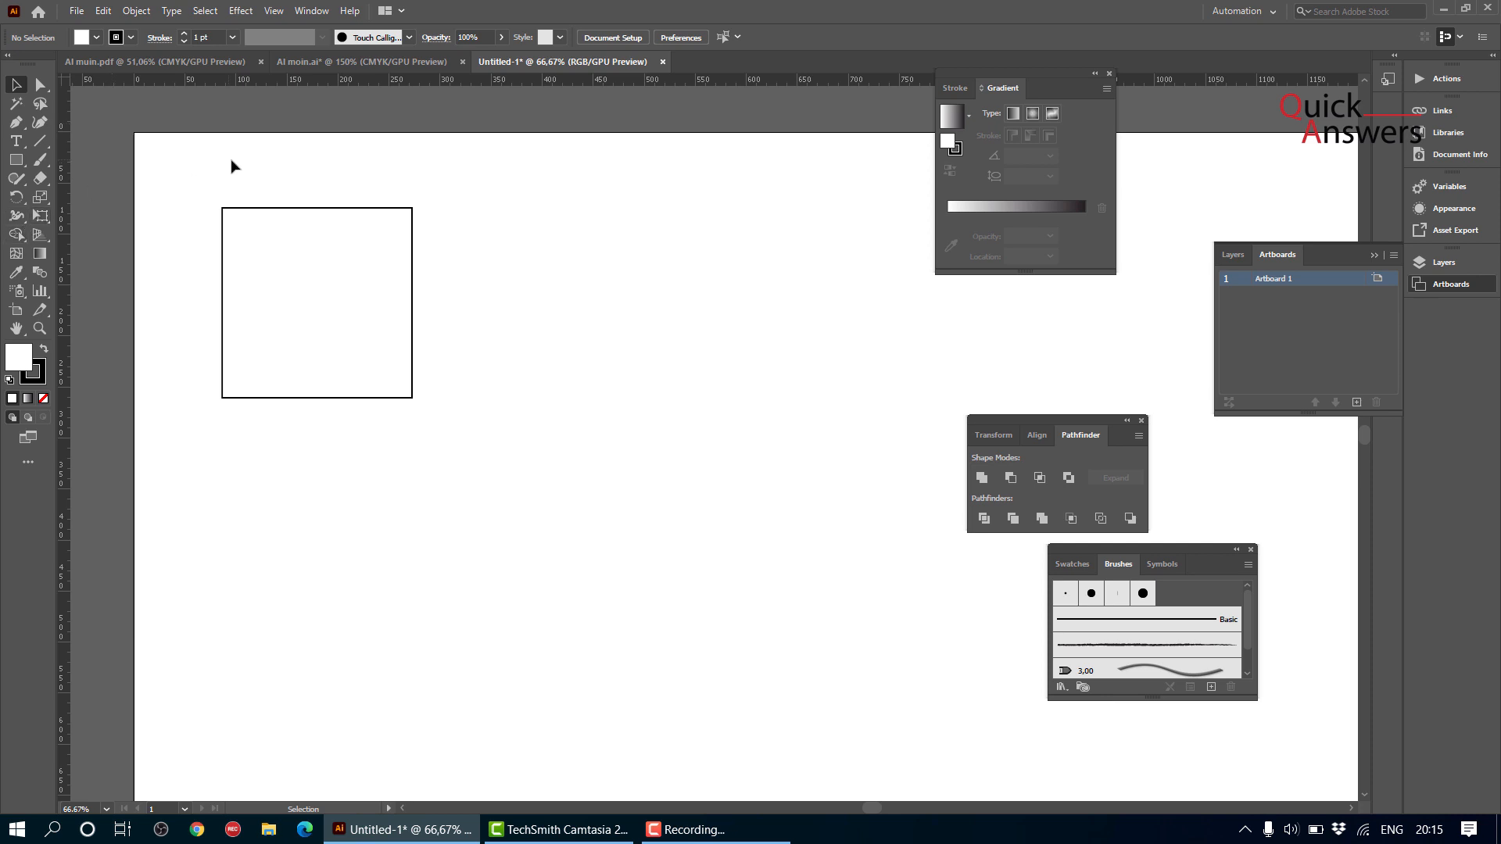
{"action": "left_click", "coordinate": [241, 215]}
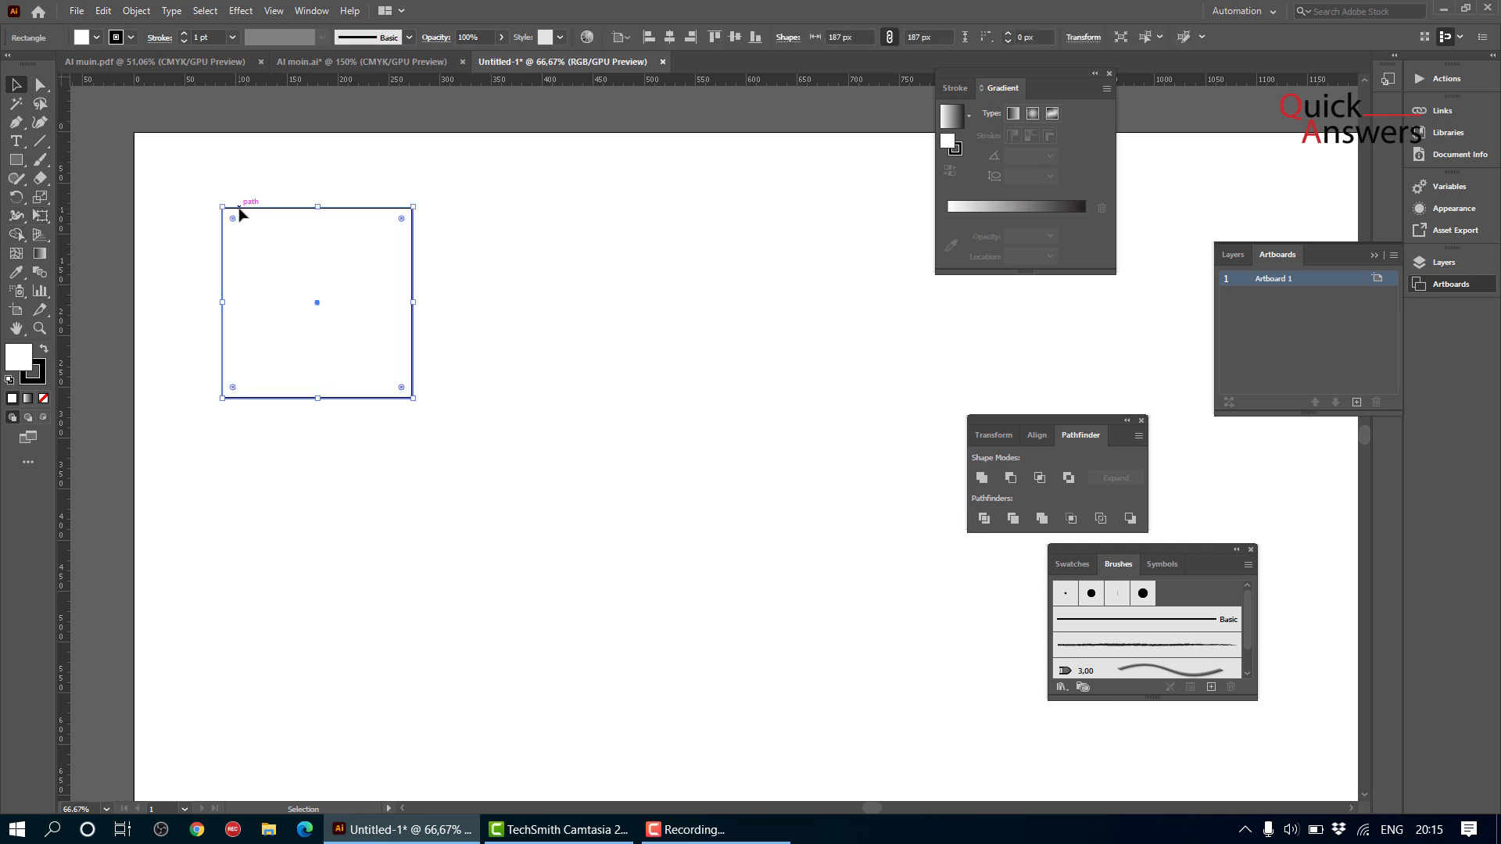
{"action": "scroll", "coordinate": [241, 214], "scroll_direction": "down", "scroll_amount": 1}
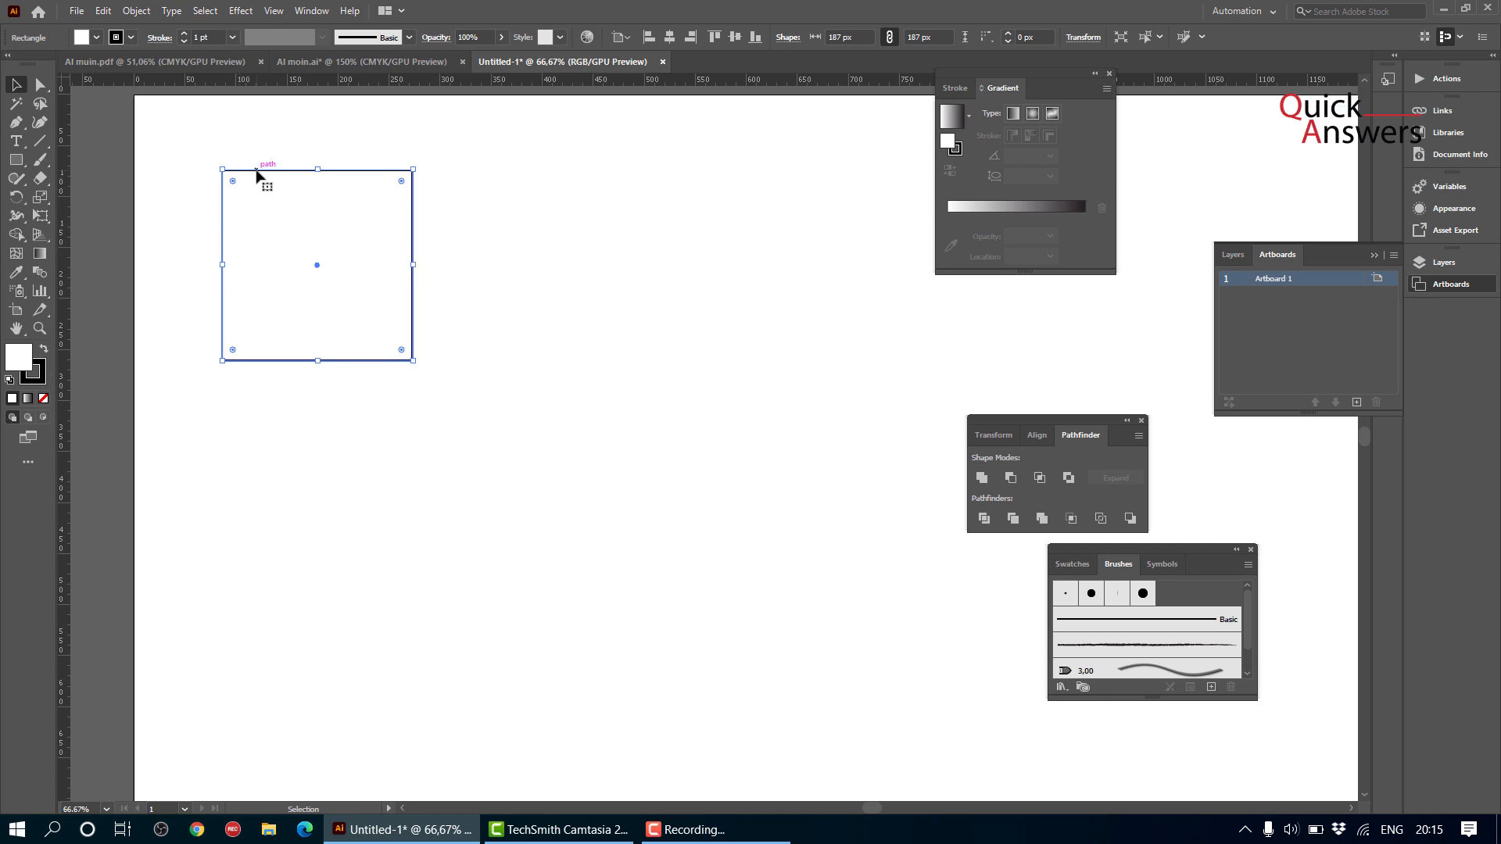
{"action": "left_click_drag", "start_coordinate": [260, 177], "coordinate": [261, 373]}
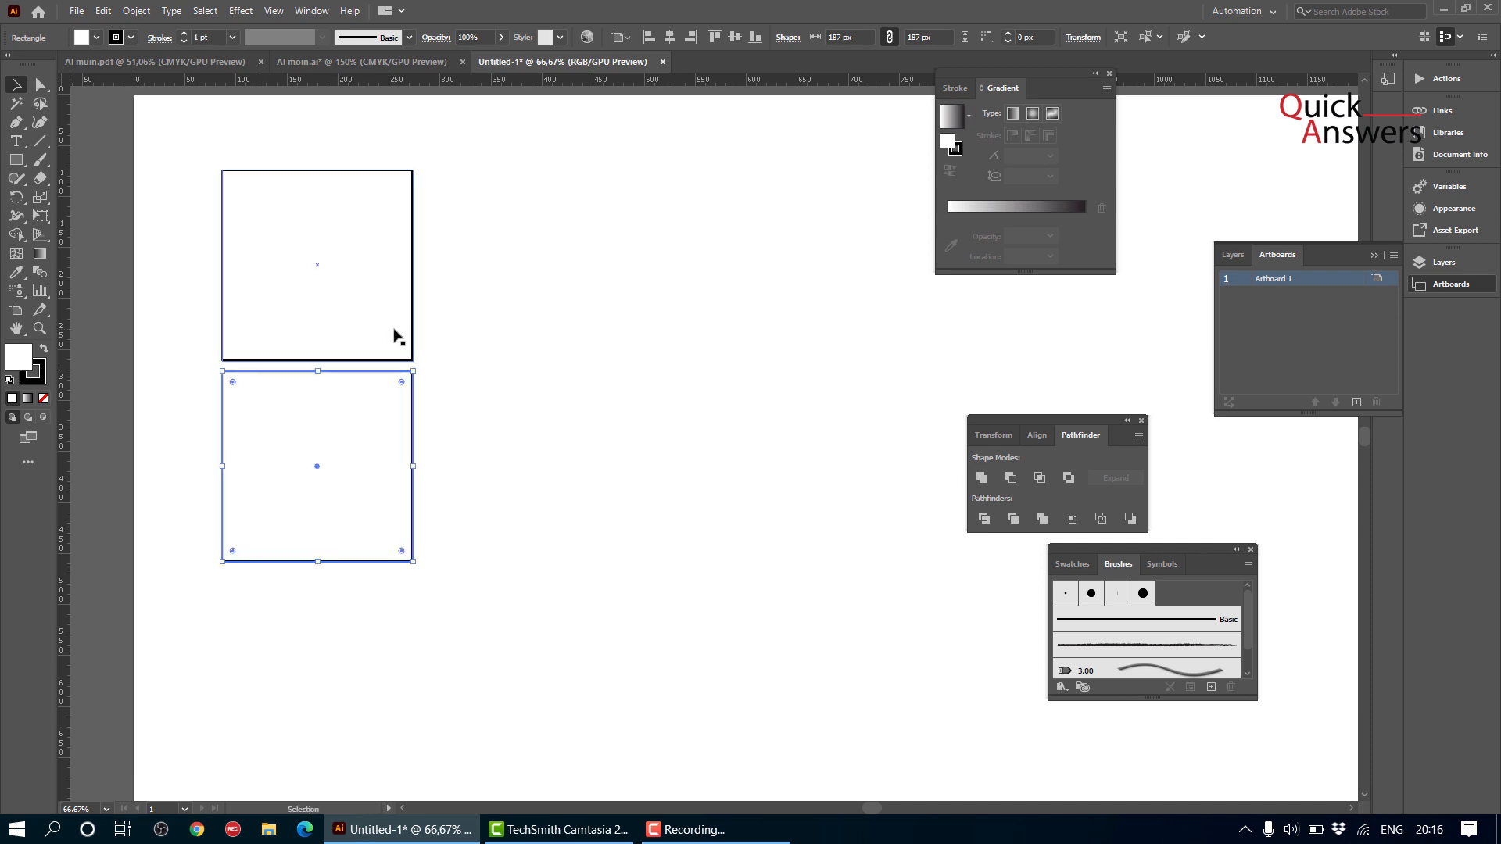
- Repeat the last duplication to continue the column of evenly spaced squares down past the artboard's lower edge
{"action": "scroll", "coordinate": [396, 335], "scroll_direction": "down", "scroll_amount": 3}
{"action": "key", "text": "a"}
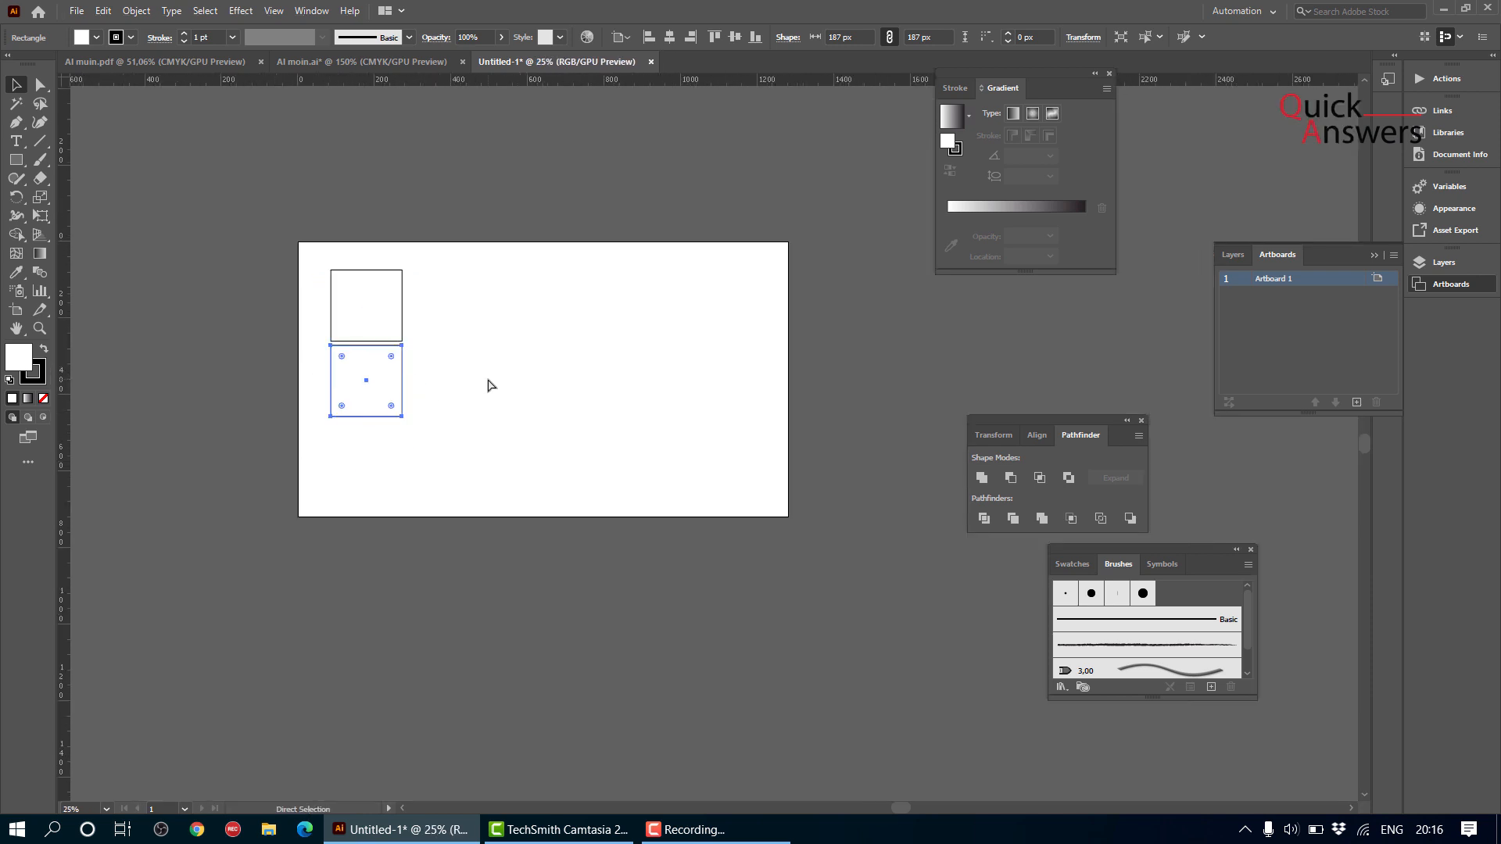
{"action": "key", "text": "ctrl+d"}
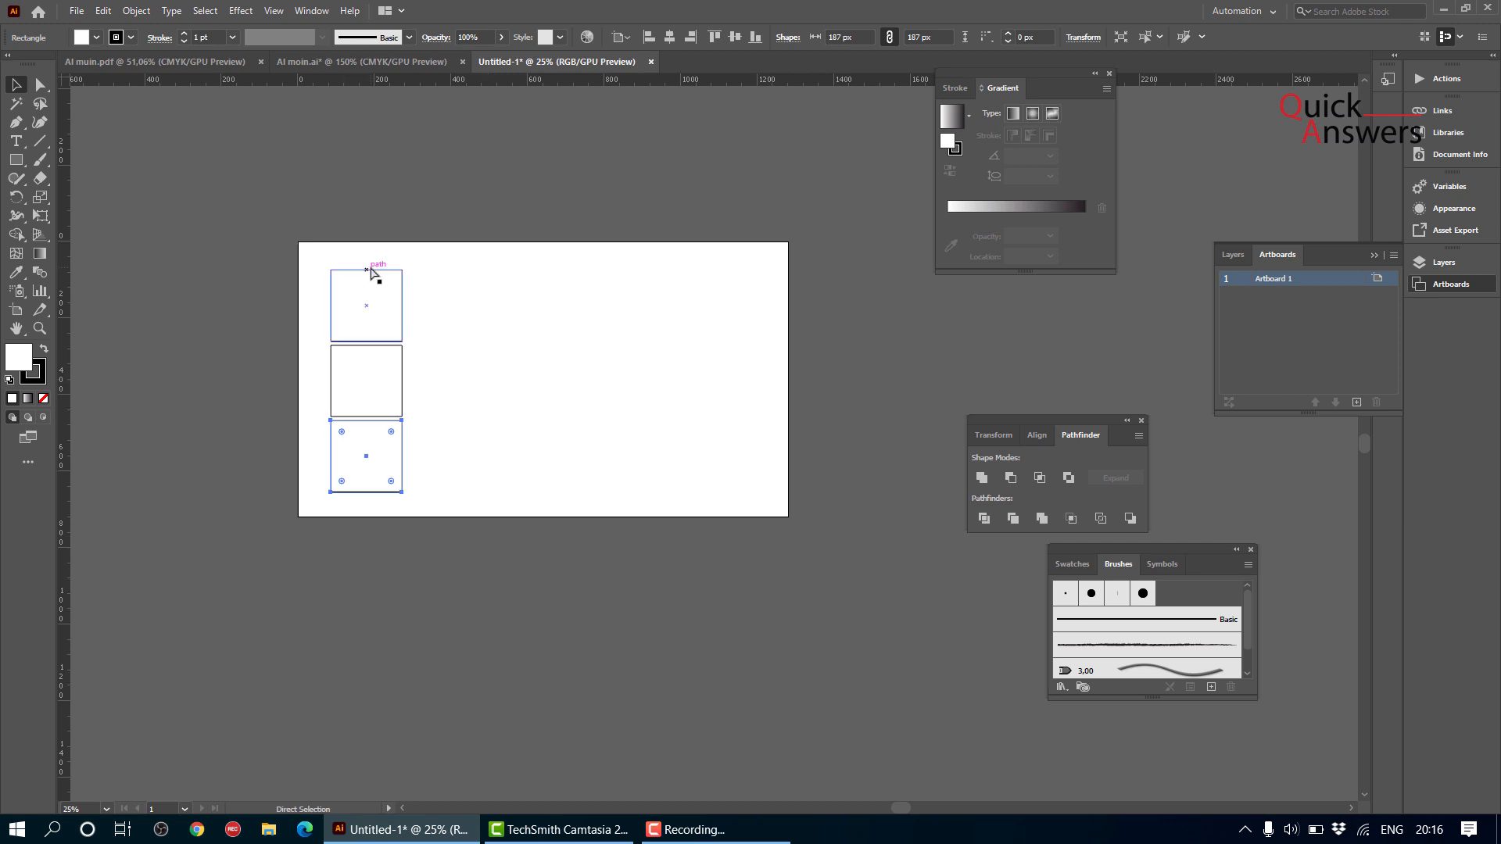
{"action": "key", "text": "ctrl+d"}
{"action": "key", "text": "ctrl+d"}
{"action": "key", "text": "ctrl+d"}
{"action": "key", "text": "ctrl+d"}
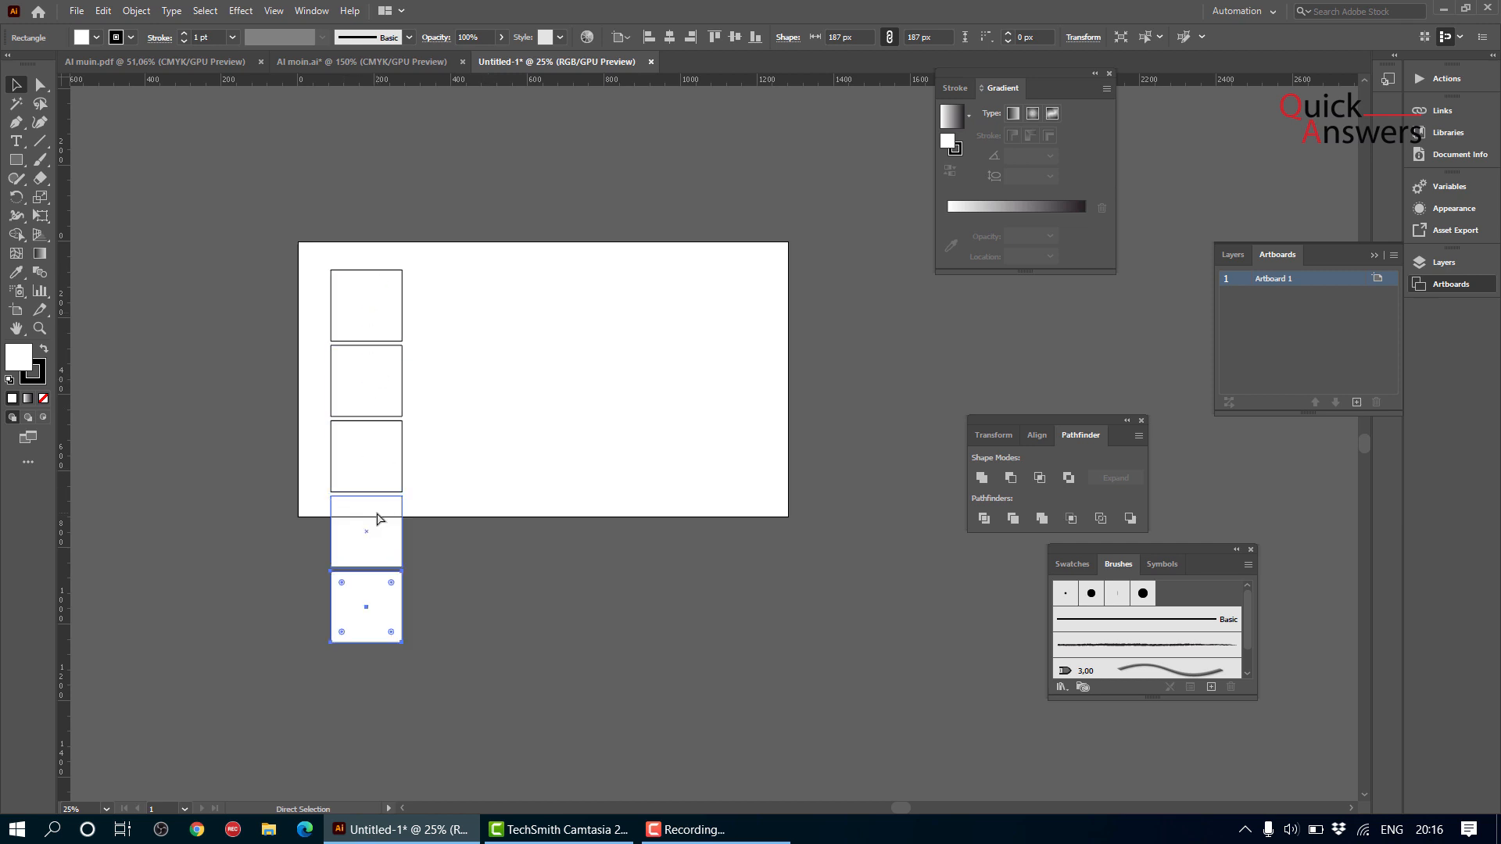
{"action": "key", "text": "v"}
{"action": "scroll", "coordinate": [369, 485], "scroll_direction": "down", "scroll_amount": 5}
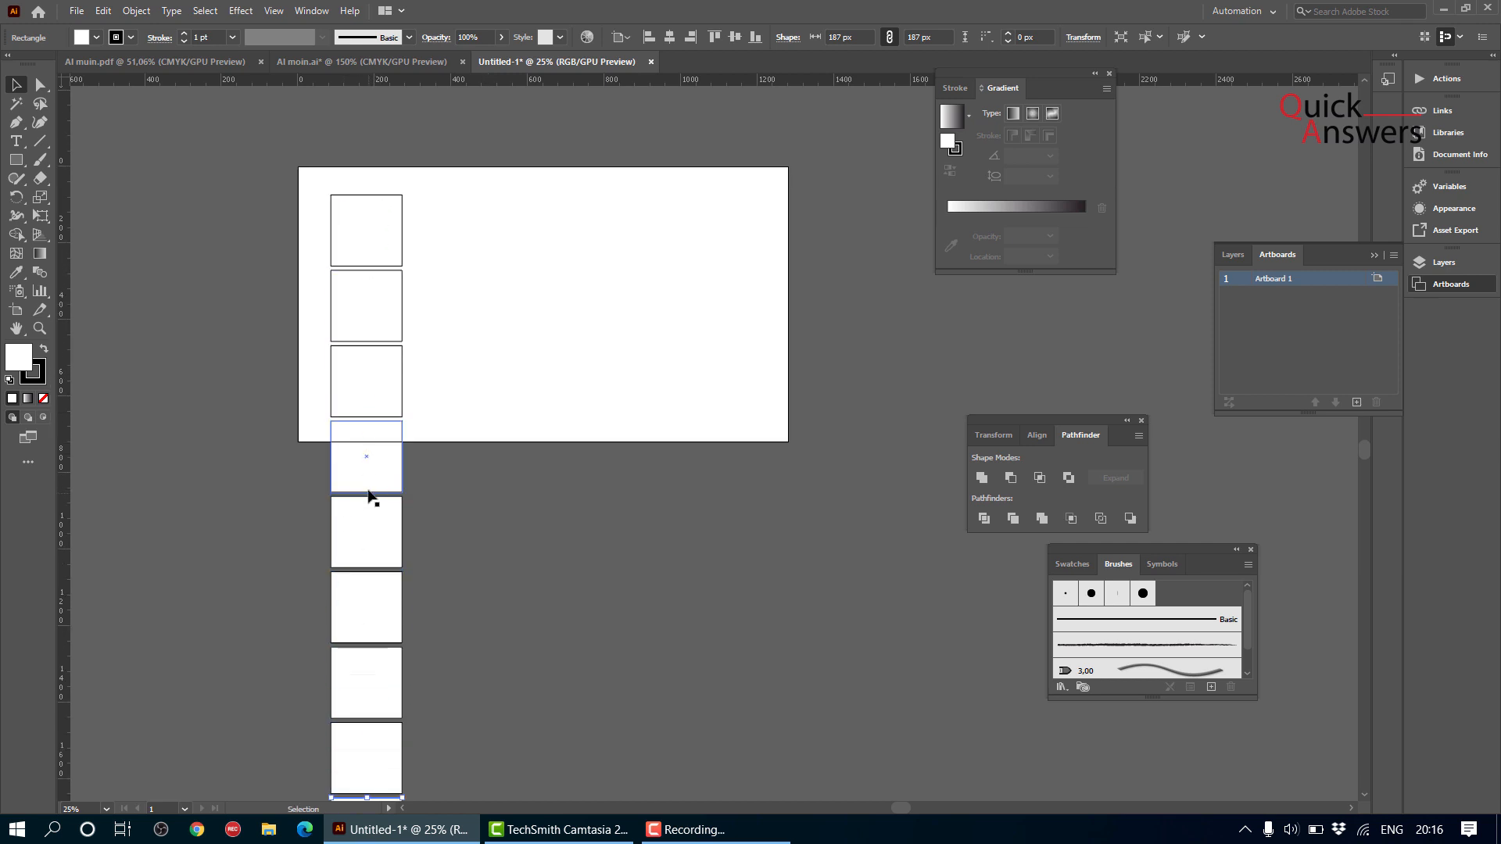
{"action": "key", "text": "a"}
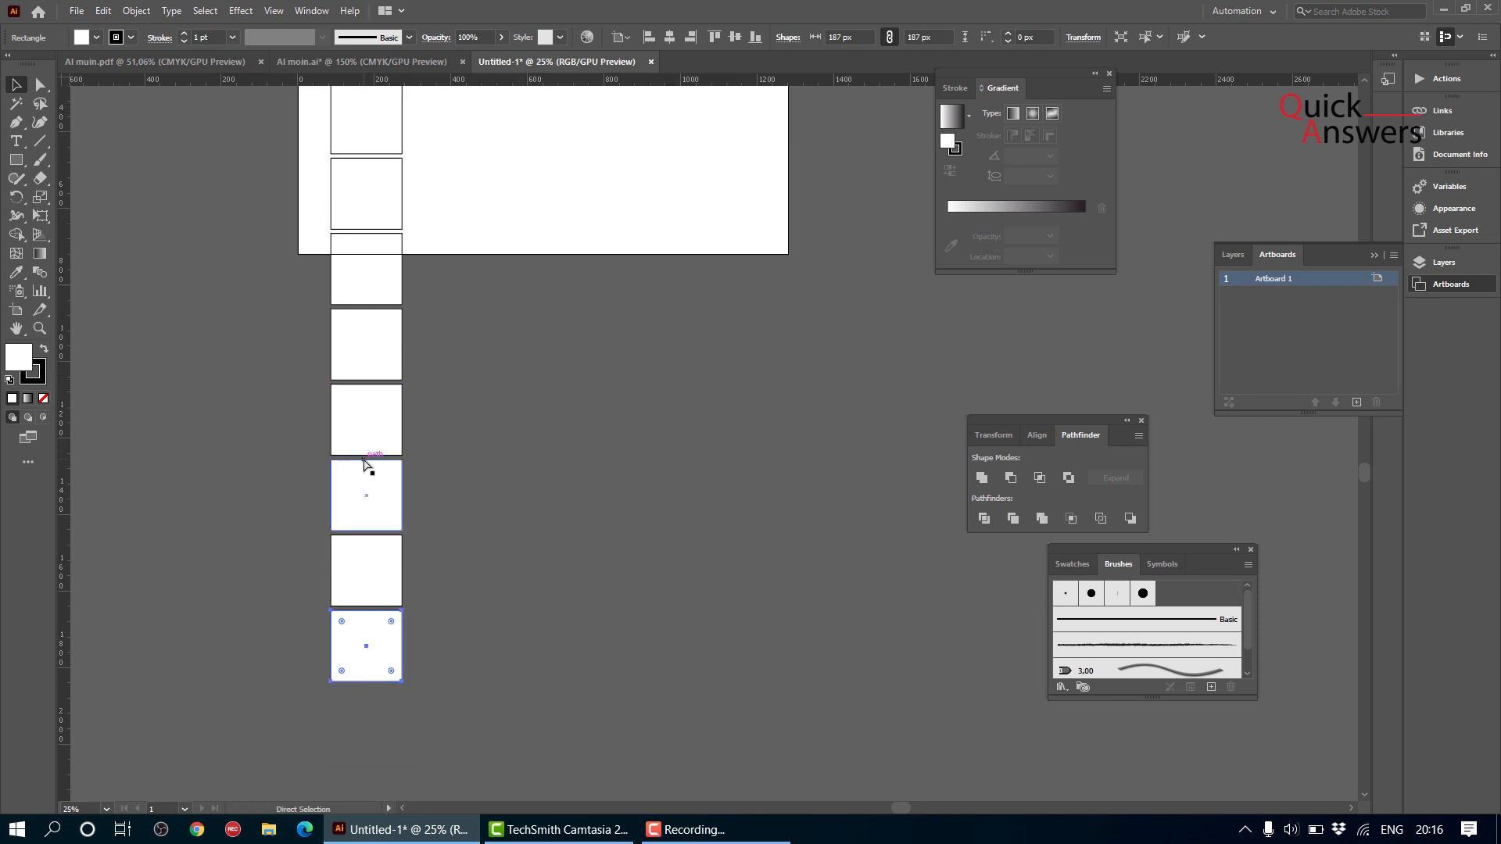
- Undo all the square duplications, leaving only the original square
{"action": "key", "text": "ctrl+z"}
{"action": "key", "text": "ctrl+z"}
{"action": "key", "text": "ctrl+z"}
{"action": "key", "text": "ctrl+z"}
{"action": "key", "text": "ctrl+z"}
{"action": "key", "text": "ctrl+z"}
{"action": "key", "text": "ctrl+z"}
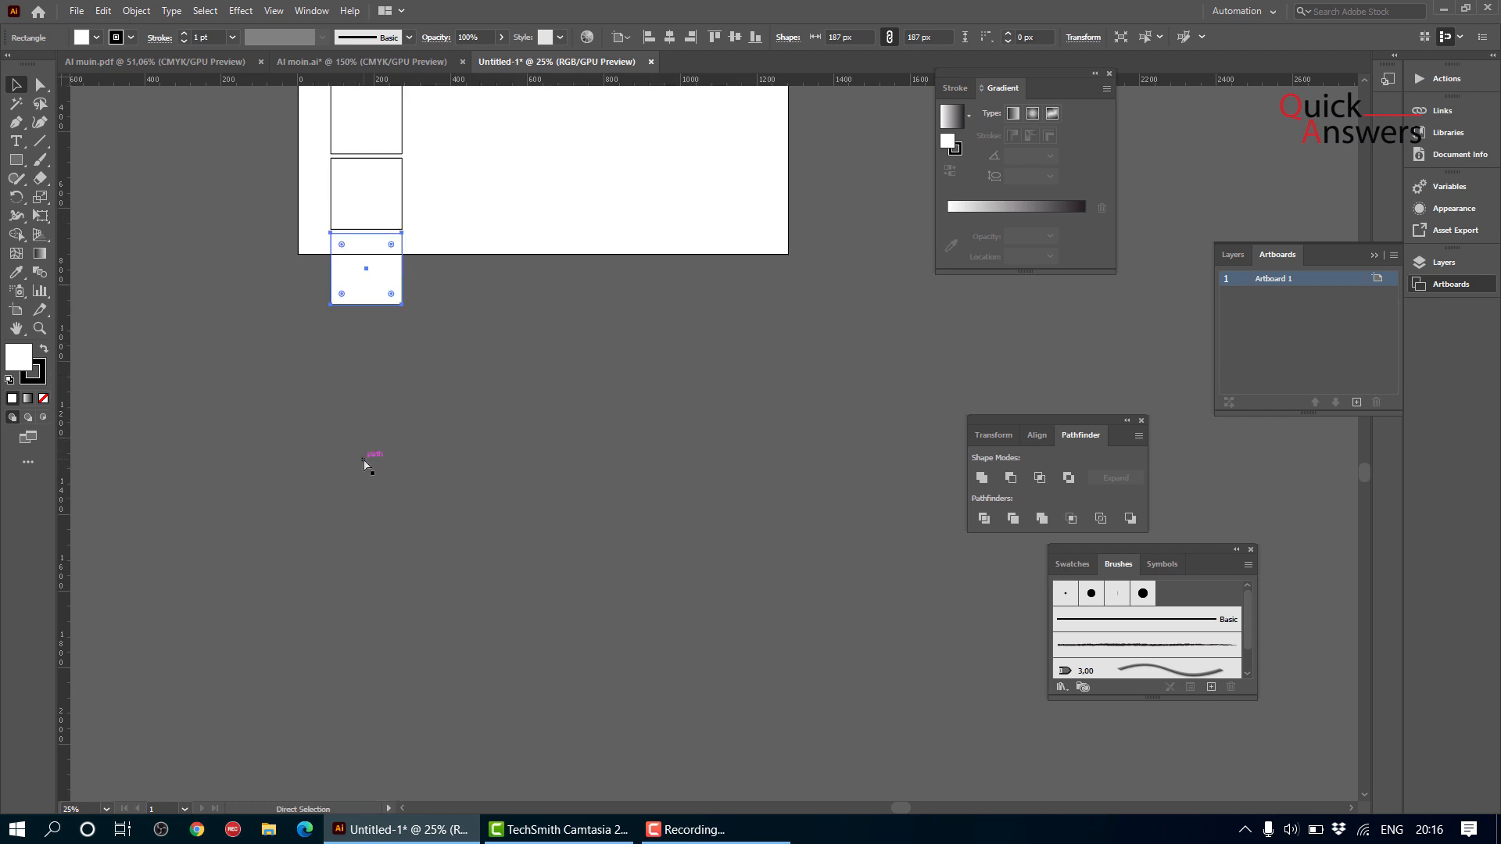
{"action": "key", "text": "v"}
{"action": "scroll", "coordinate": [344, 314], "scroll_direction": "up", "scroll_amount": 2}
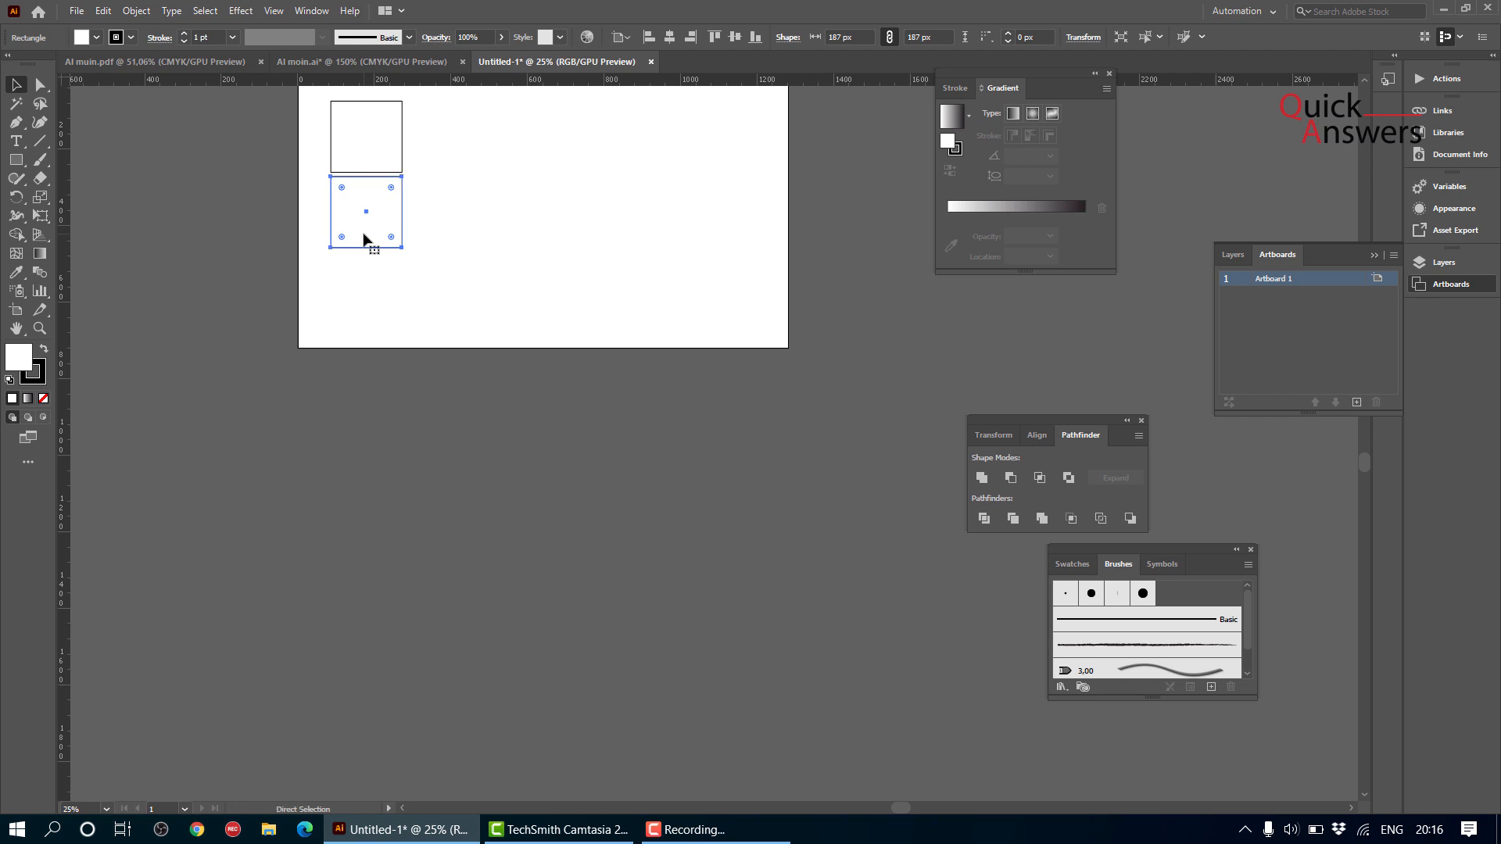
{"action": "key", "text": "ctrl+z"}
- Scale the original square down proportionally, then delete it from the artboard
{"action": "scroll", "coordinate": [363, 160], "scroll_direction": "up", "scroll_amount": 3}
{"action": "left_click_drag", "start_coordinate": [360, 242], "coordinate": [384, 468]}
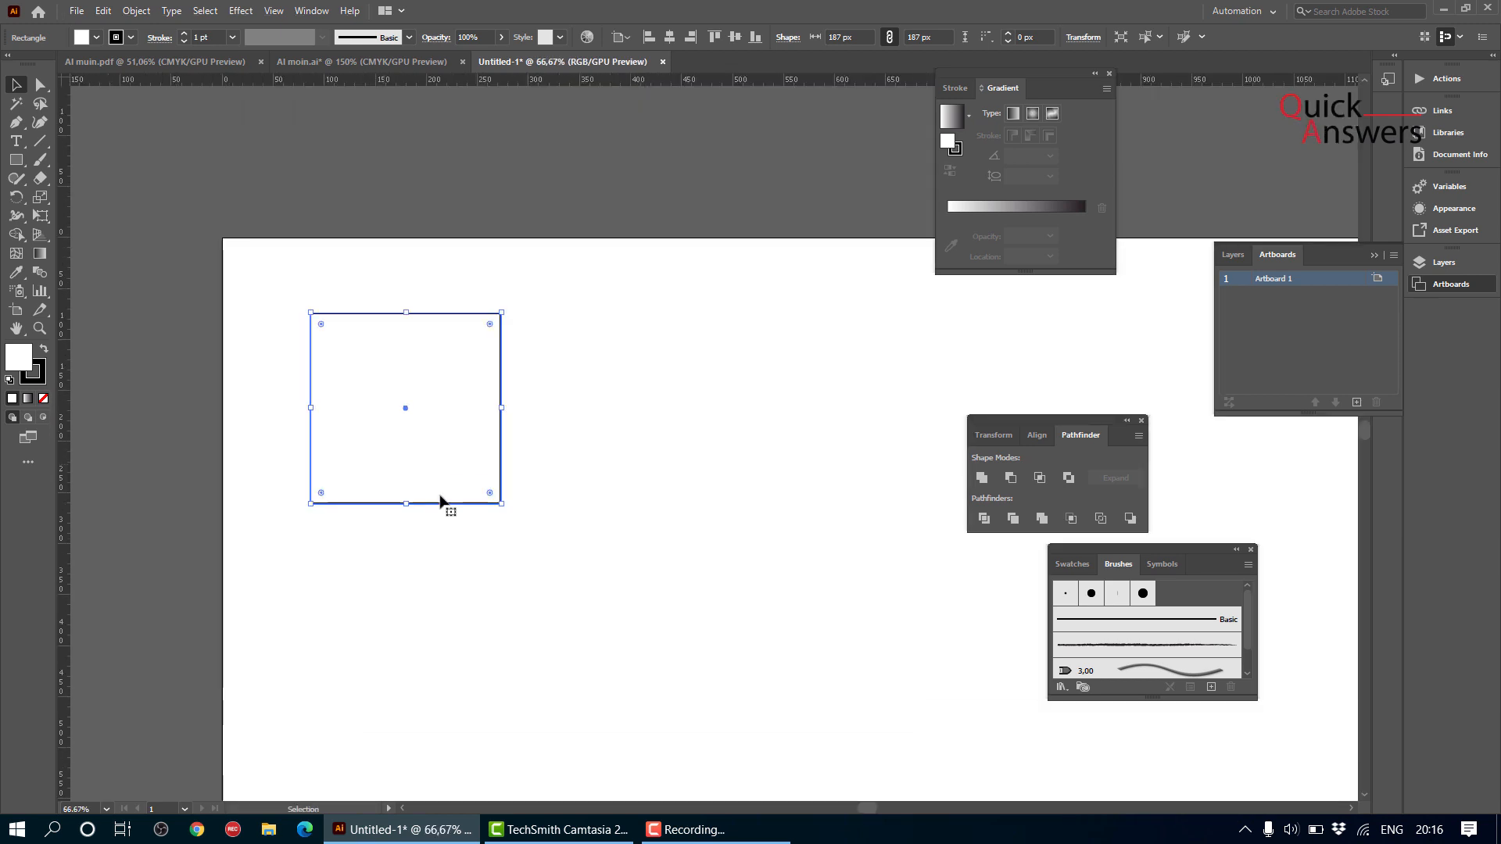
{"action": "left_click_drag", "start_coordinate": [501, 505], "coordinate": [306, 236]}
{"action": "scroll", "coordinate": [407, 422], "scroll_direction": "up", "scroll_amount": 3}
{"action": "left_click", "coordinate": [470, 361]}
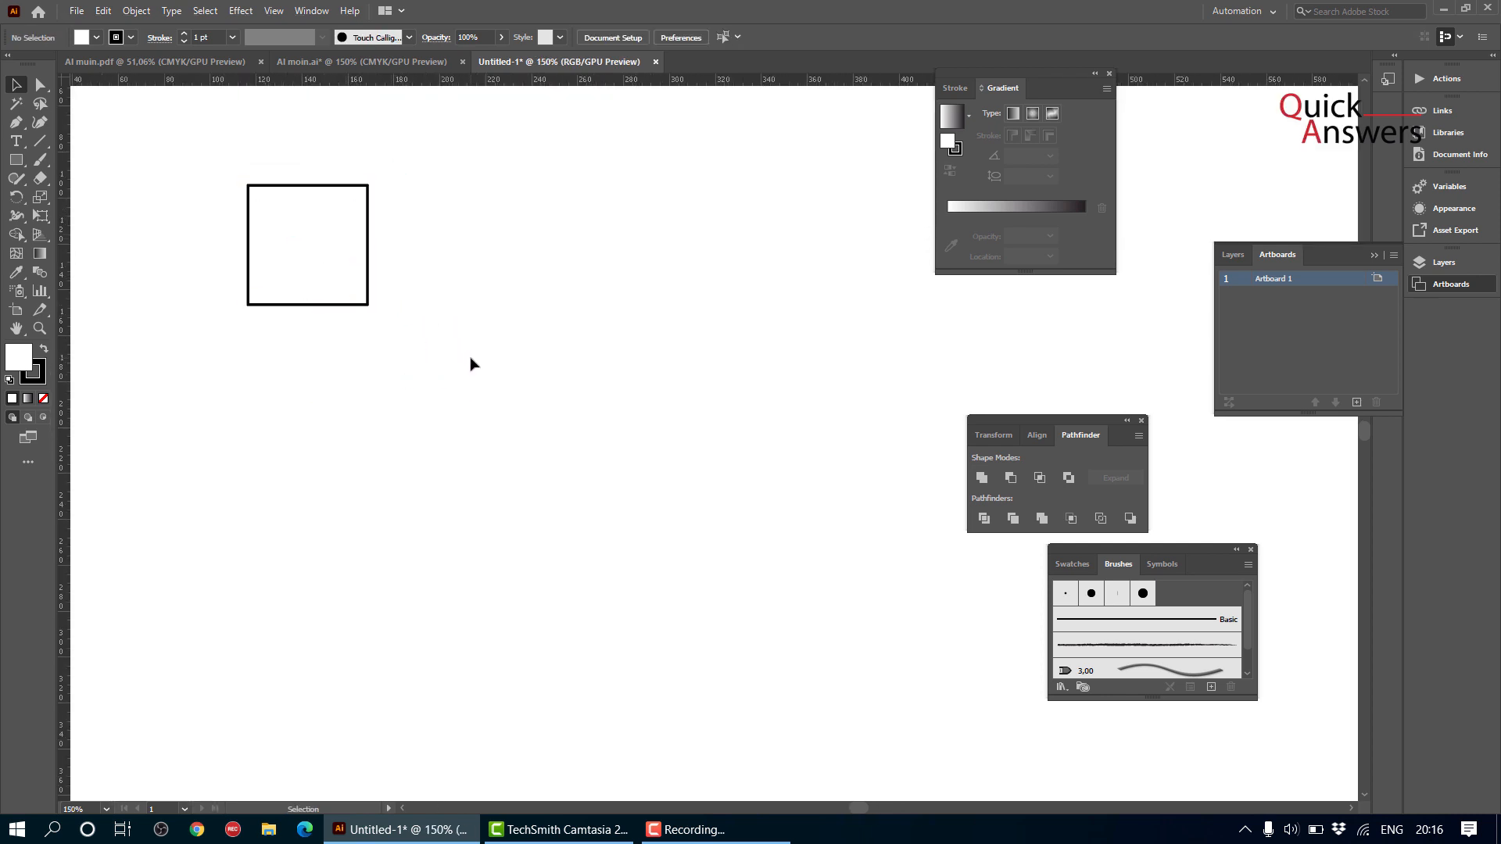
{"action": "left_click_drag", "start_coordinate": [467, 360], "coordinate": [291, 244]}
{"action": "key", "text": "Delete"}
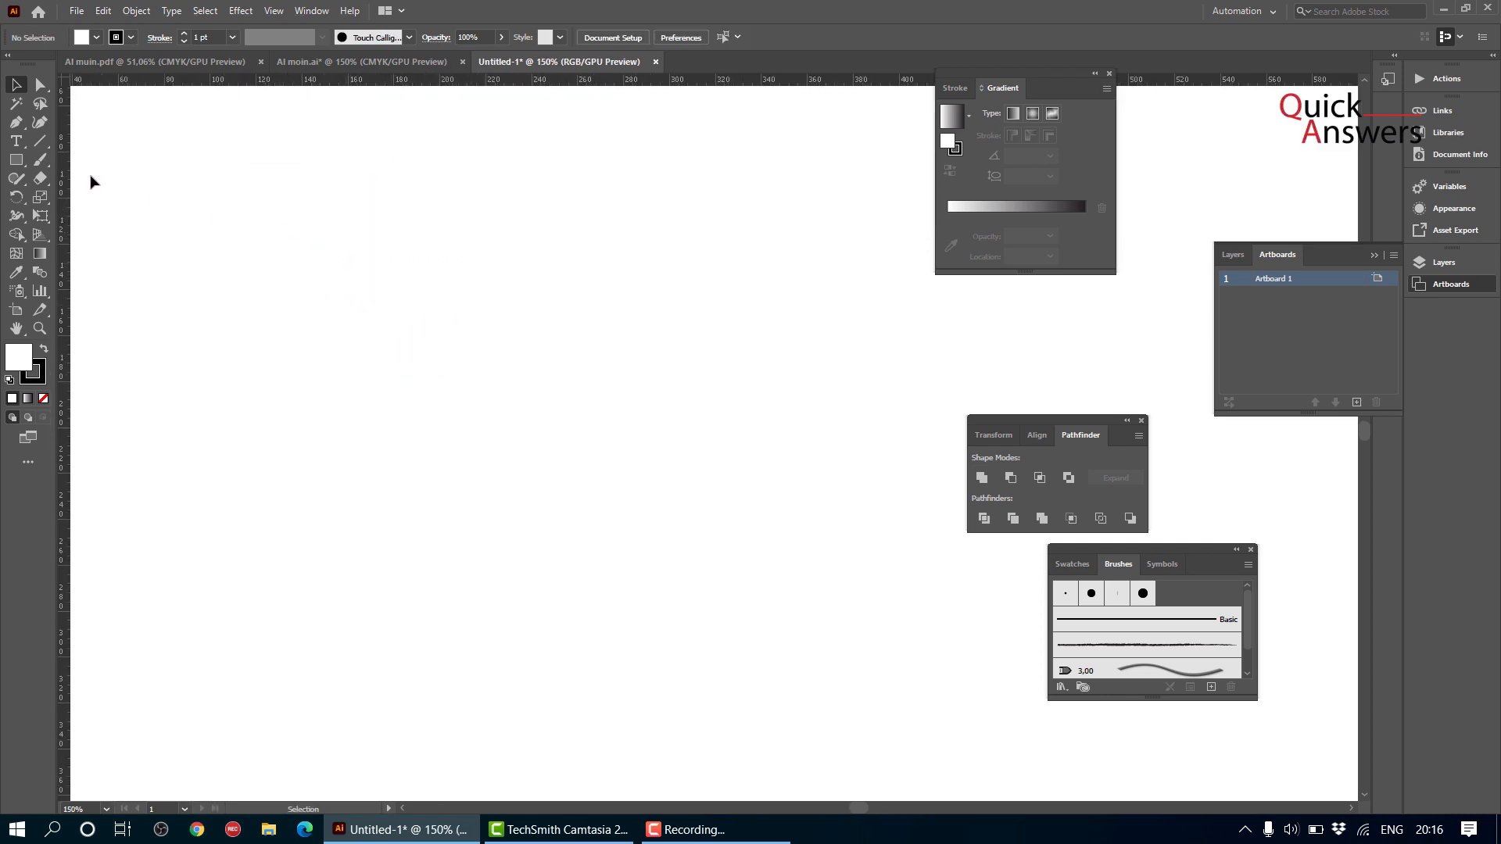
- Draw a flat-topped hexagon about 102 px wide and 88 px high with the Polygon tool
{"action": "left_click", "coordinate": [14, 180]}
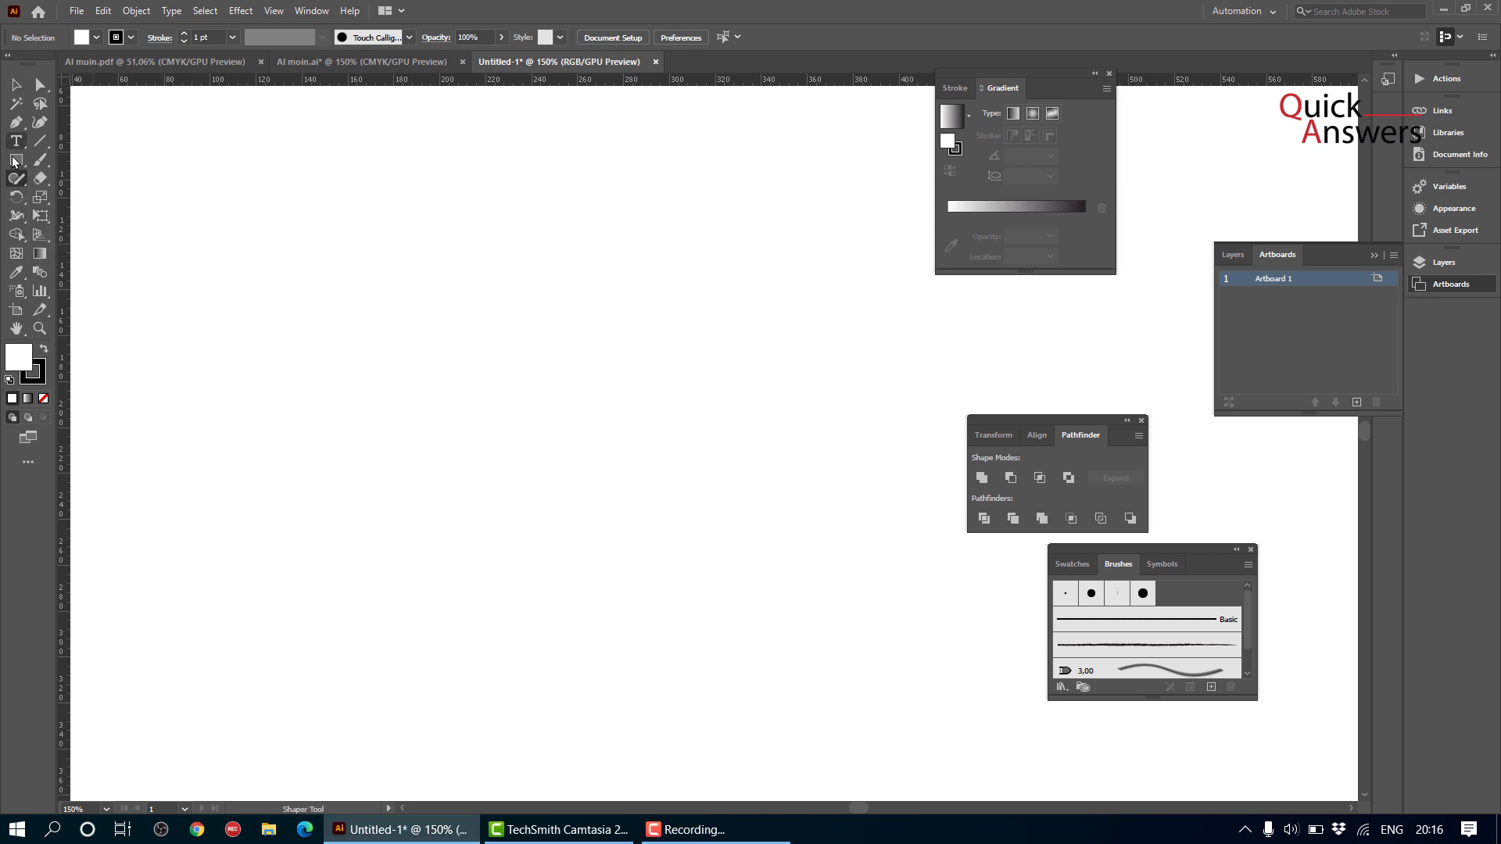
{"action": "left_click", "coordinate": [15, 162]}
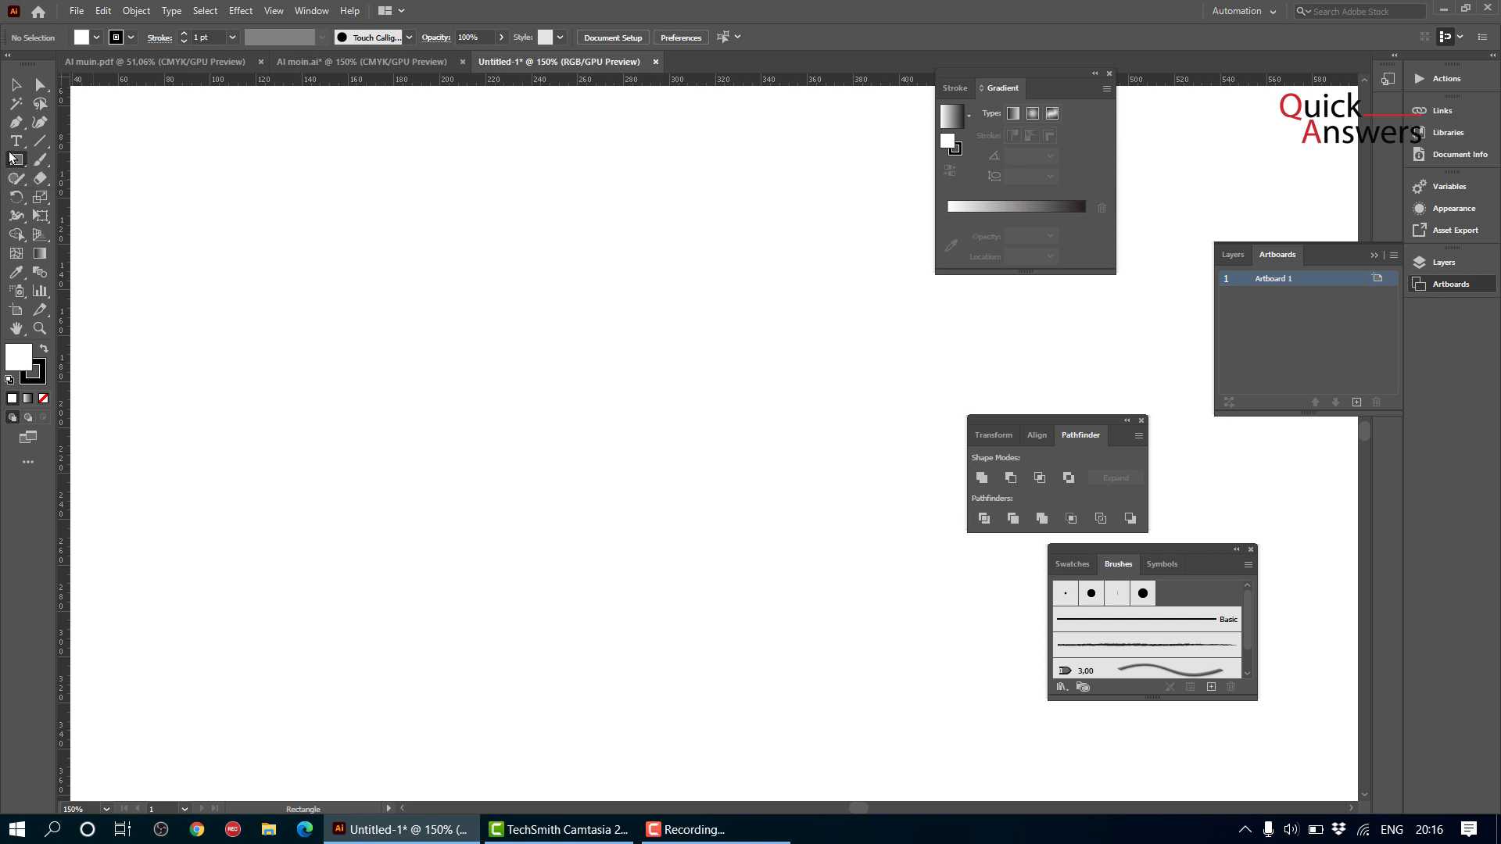
{"action": "left_click", "coordinate": [10, 157]}
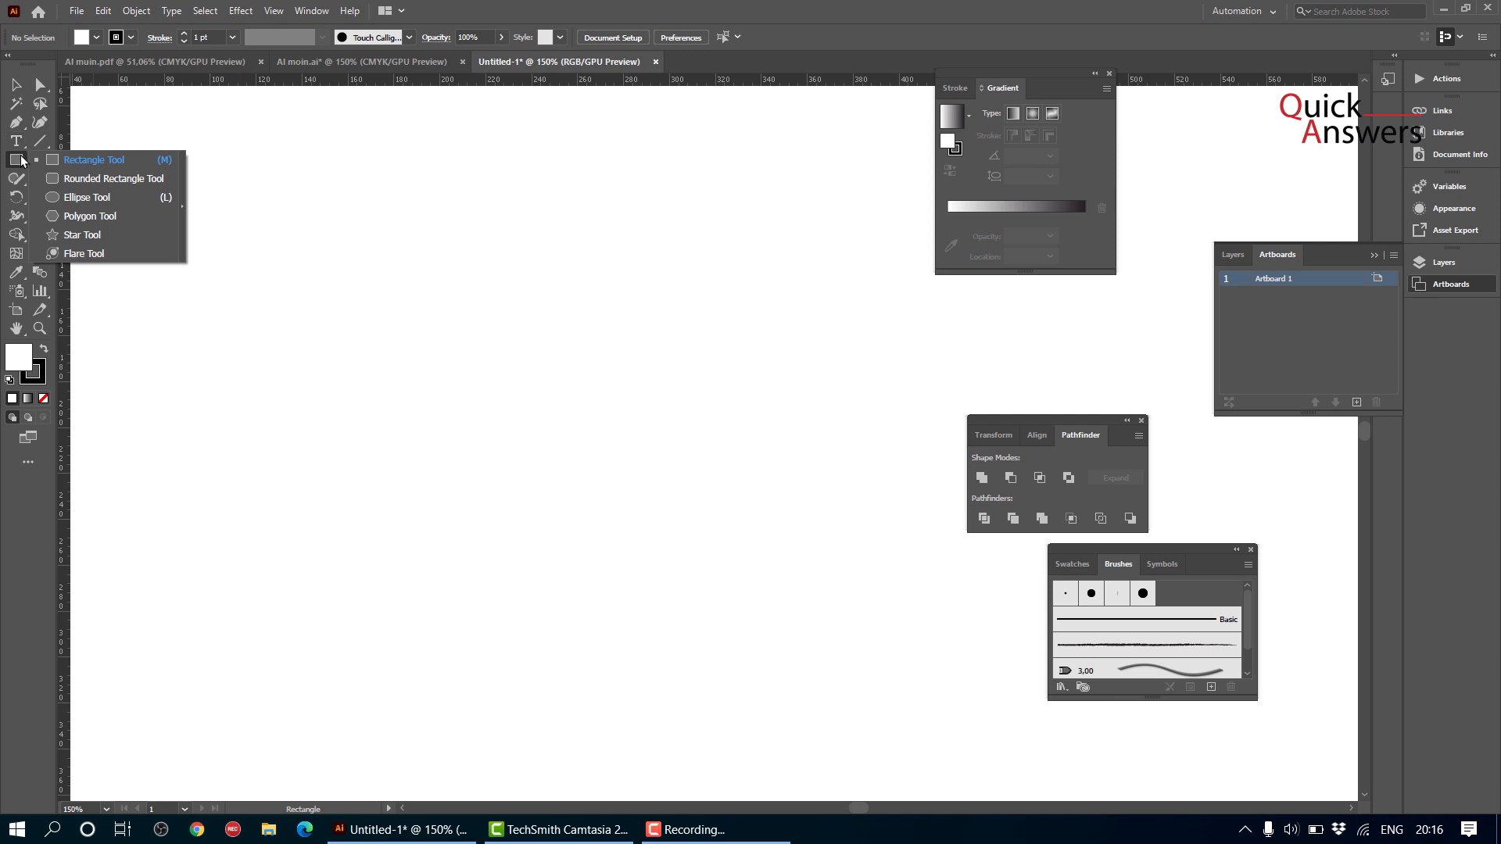
{"action": "left_click", "coordinate": [114, 219]}
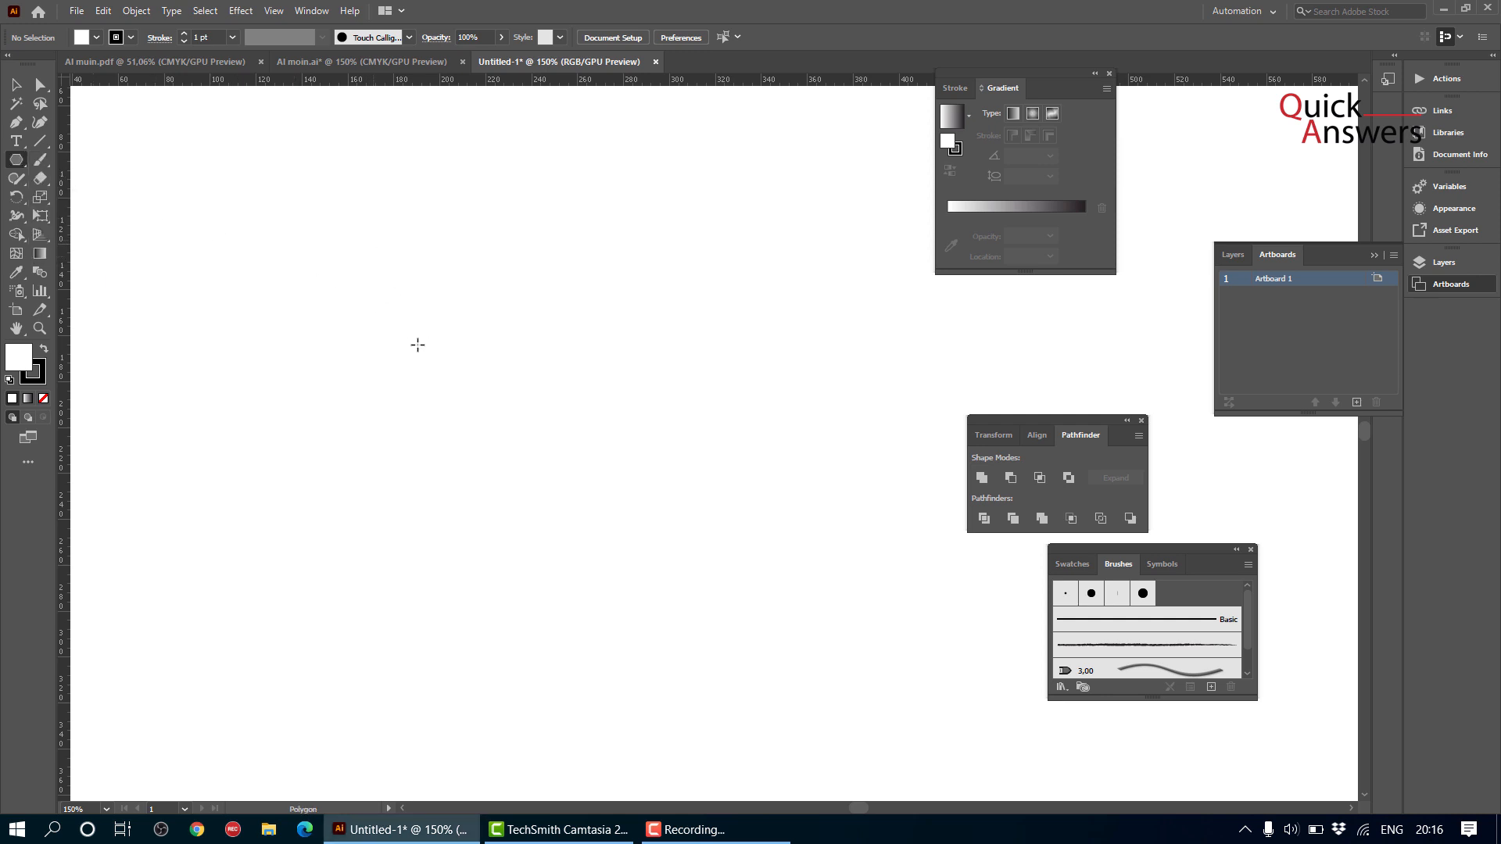
{"action": "left_click_drag", "start_coordinate": [417, 345], "coordinate": [503, 428]}
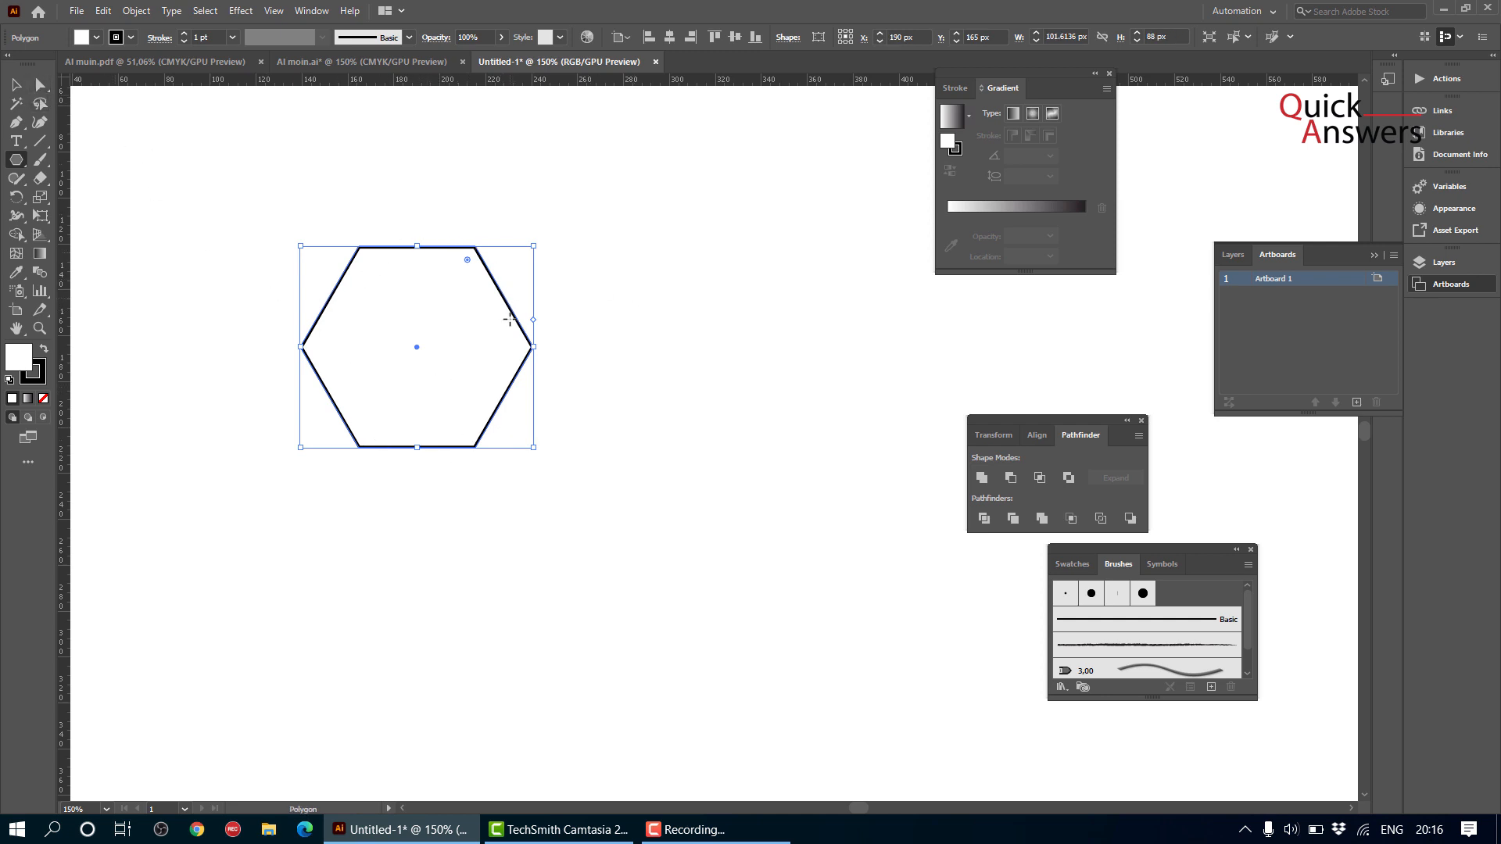
- Scale the hexagon down proportionally to about 58 px wide by 50 px high and deselect it
{"action": "left_click", "coordinate": [16, 84]}
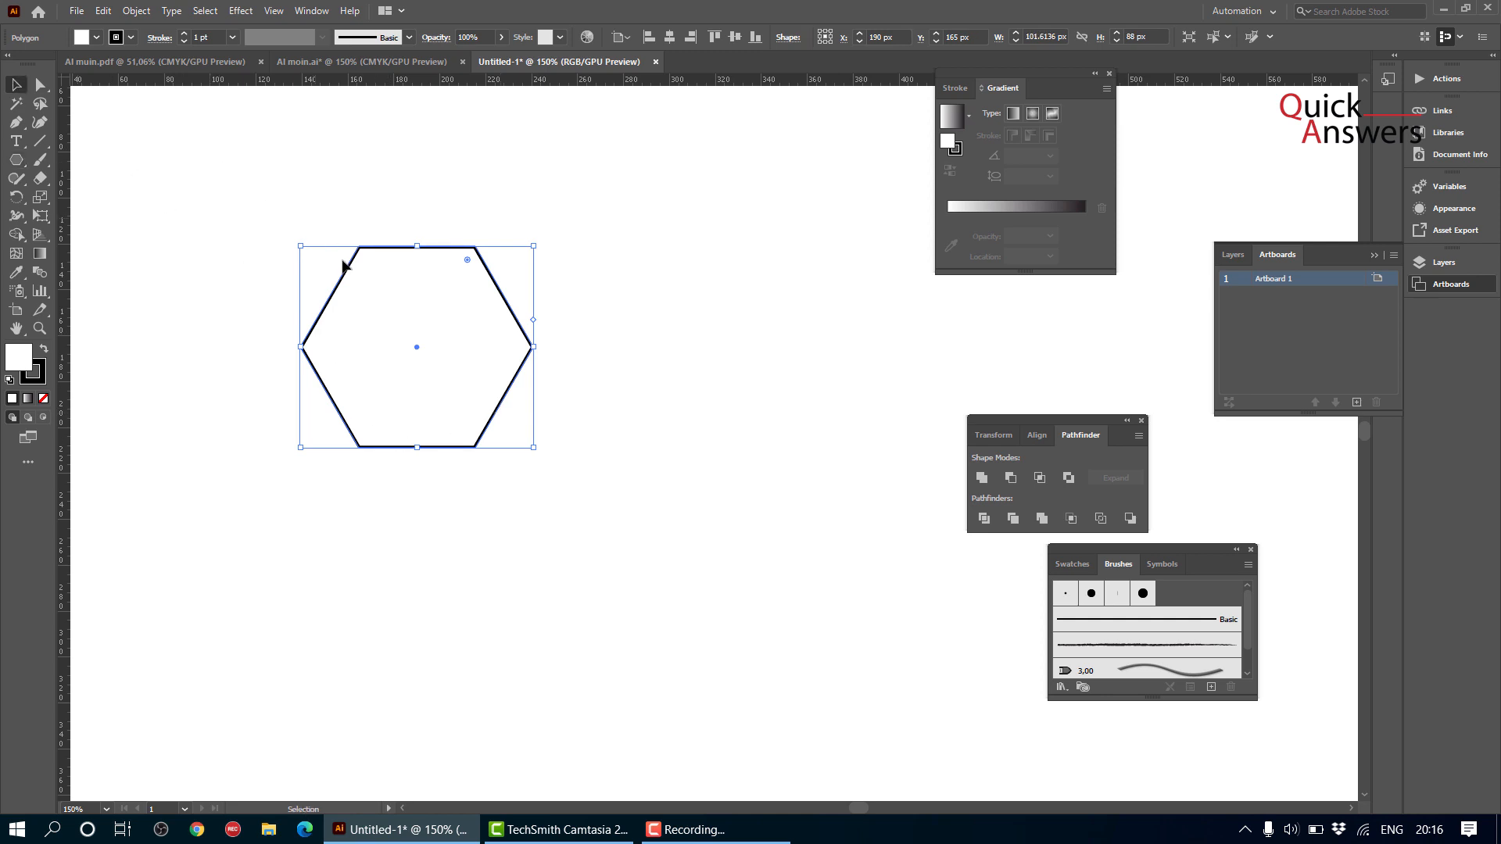
{"action": "left_click_drag", "start_coordinate": [298, 243], "coordinate": [335, 288]}
{"action": "left_click", "coordinate": [335, 283]}
{"action": "left_click_drag", "start_coordinate": [388, 332], "coordinate": [404, 244]}
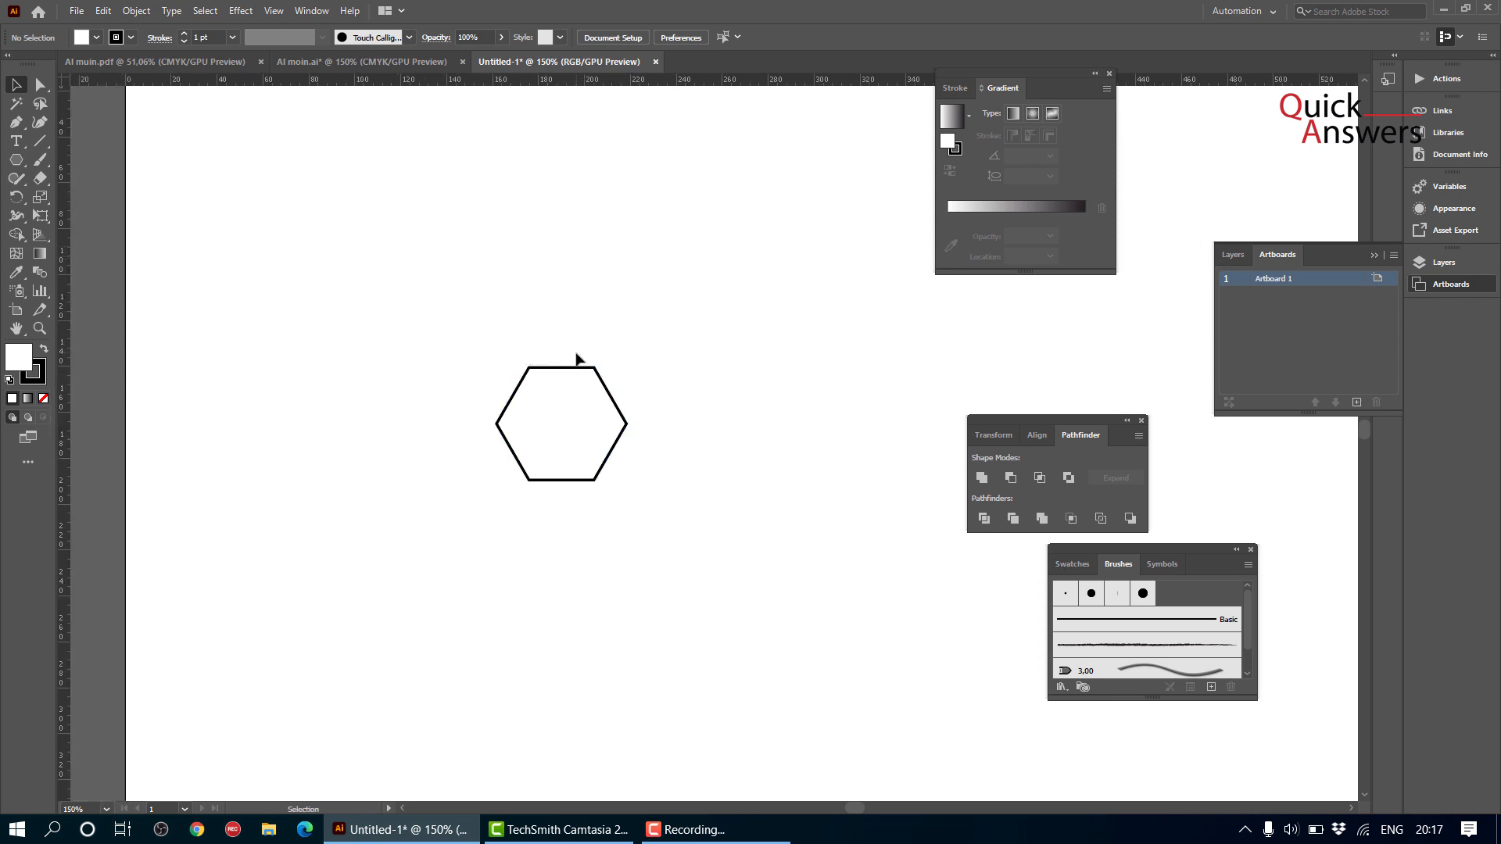
- Move the hexagon near the artboard's upper-left corner and place a copy directly below it, edge against edge
{"action": "left_click_drag", "start_coordinate": [576, 376], "coordinate": [295, 272]}
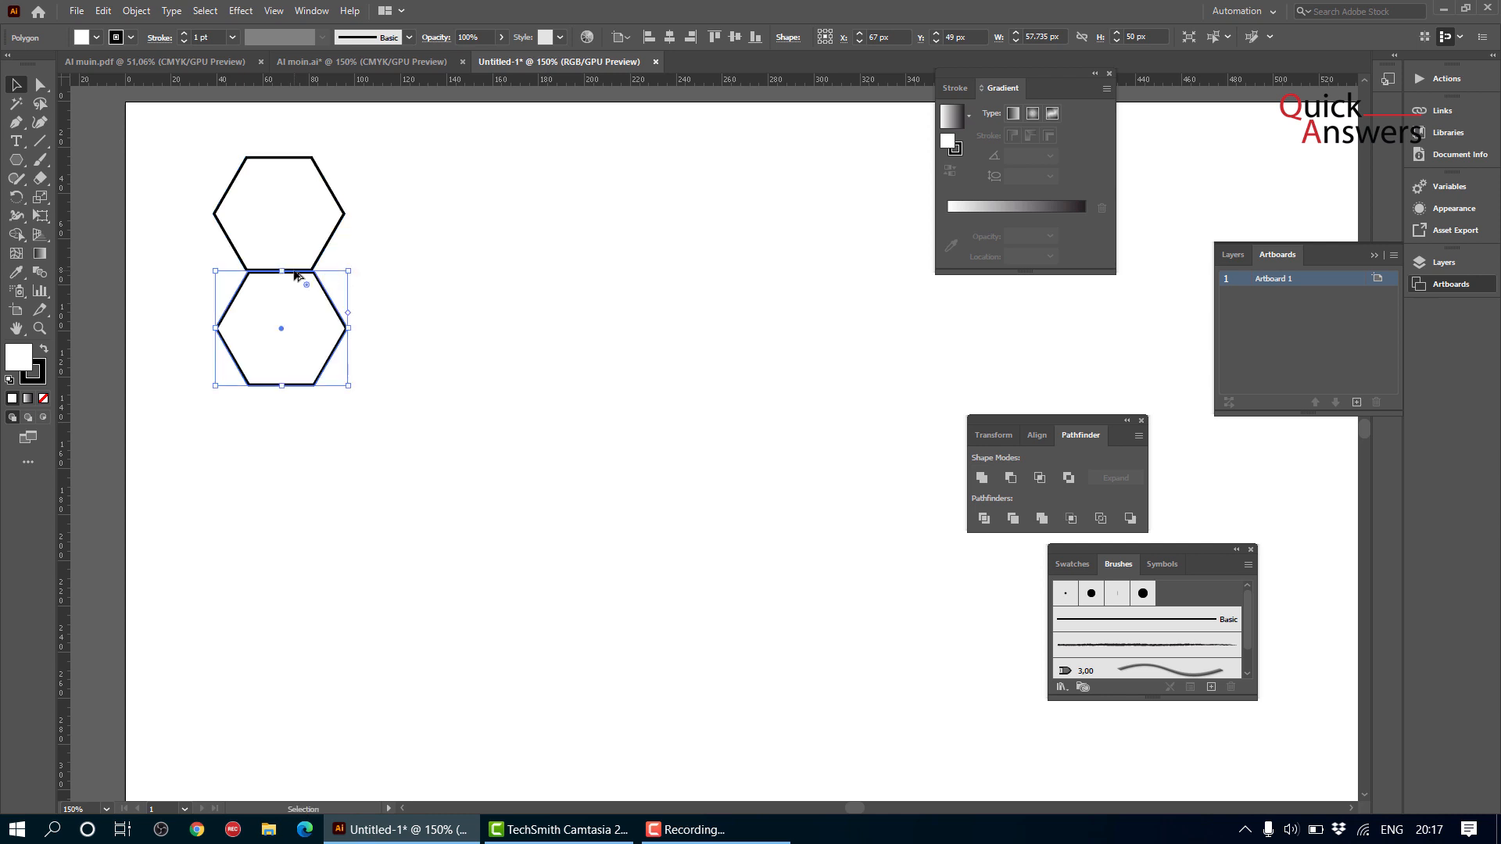
{"action": "left_click", "coordinate": [399, 277]}
{"action": "scroll", "coordinate": [265, 273], "scroll_direction": "up", "scroll_amount": 5}
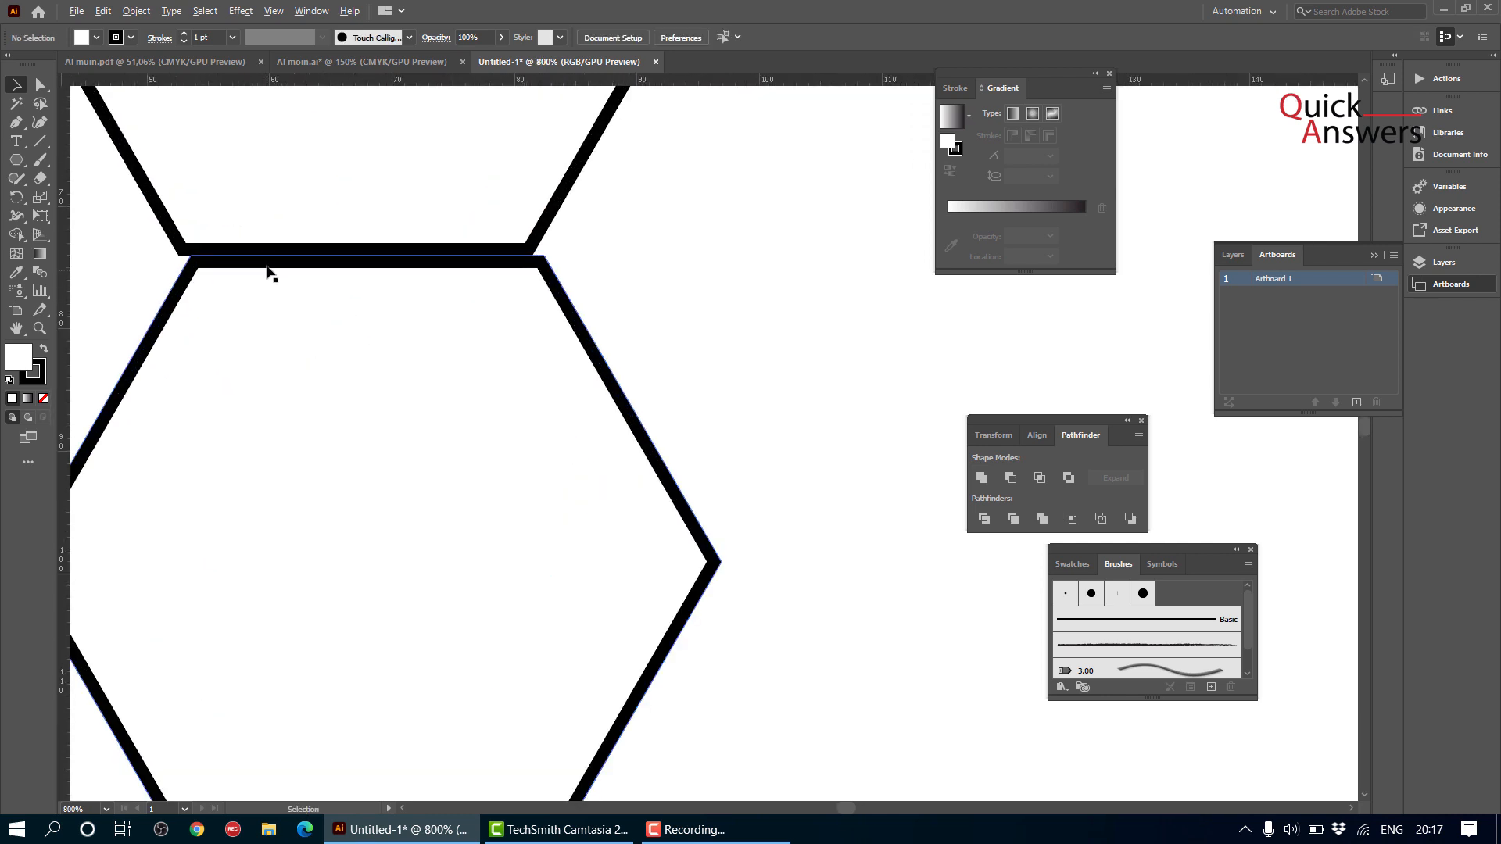
- Undo the copy placed below the hexagon, leaving only the original hexagon selected
{"action": "key", "text": "ctrl+z"}
{"action": "left_click_drag", "start_coordinate": [302, 255], "coordinate": [303, 598]}
{"action": "scroll", "coordinate": [321, 154], "scroll_direction": "up", "scroll_amount": 3}
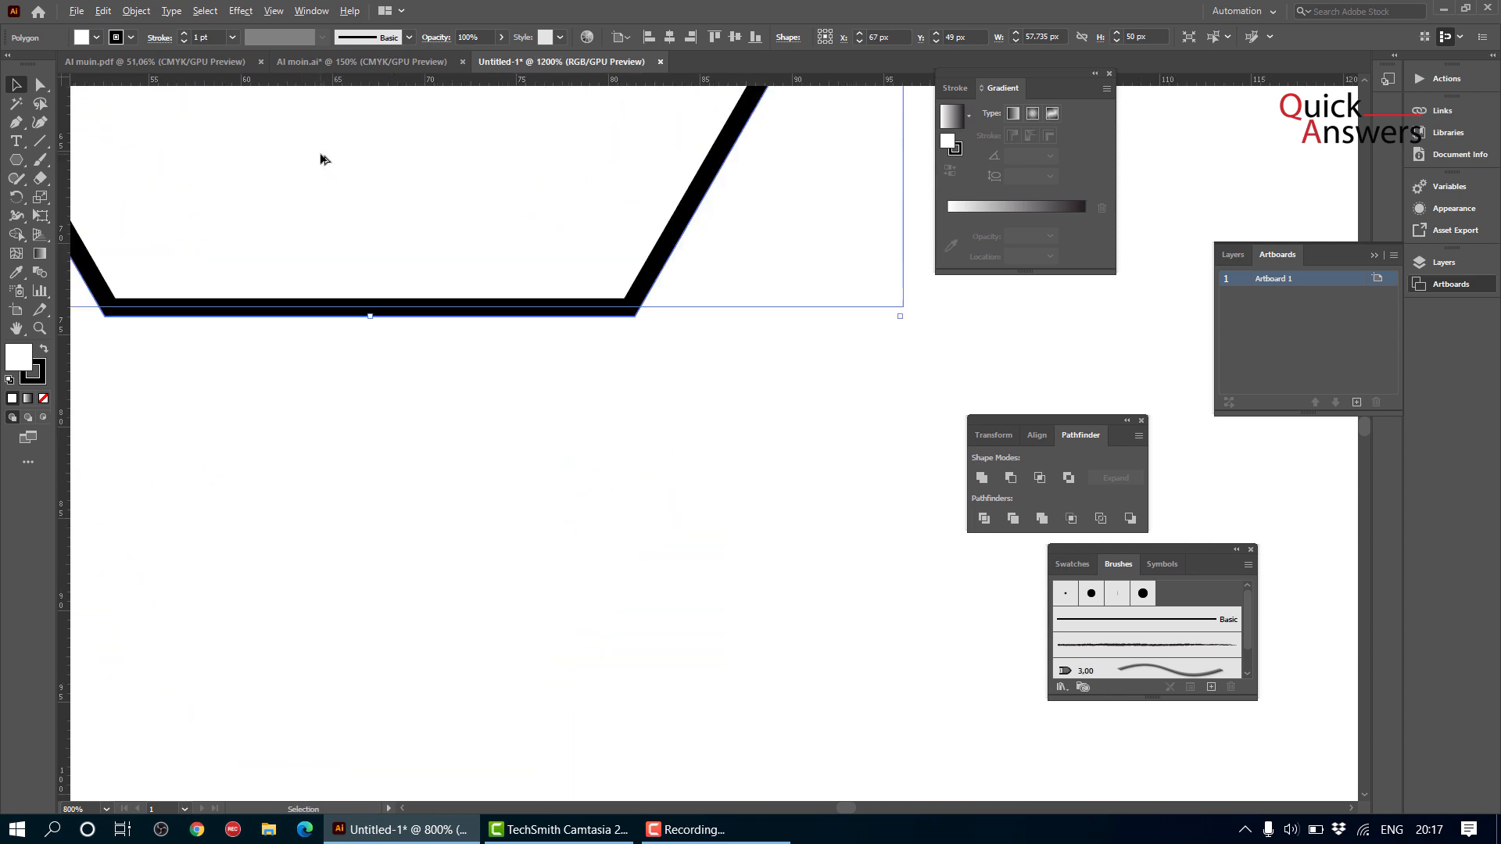
{"action": "scroll", "coordinate": [407, 217], "scroll_direction": "down", "scroll_amount": 4}
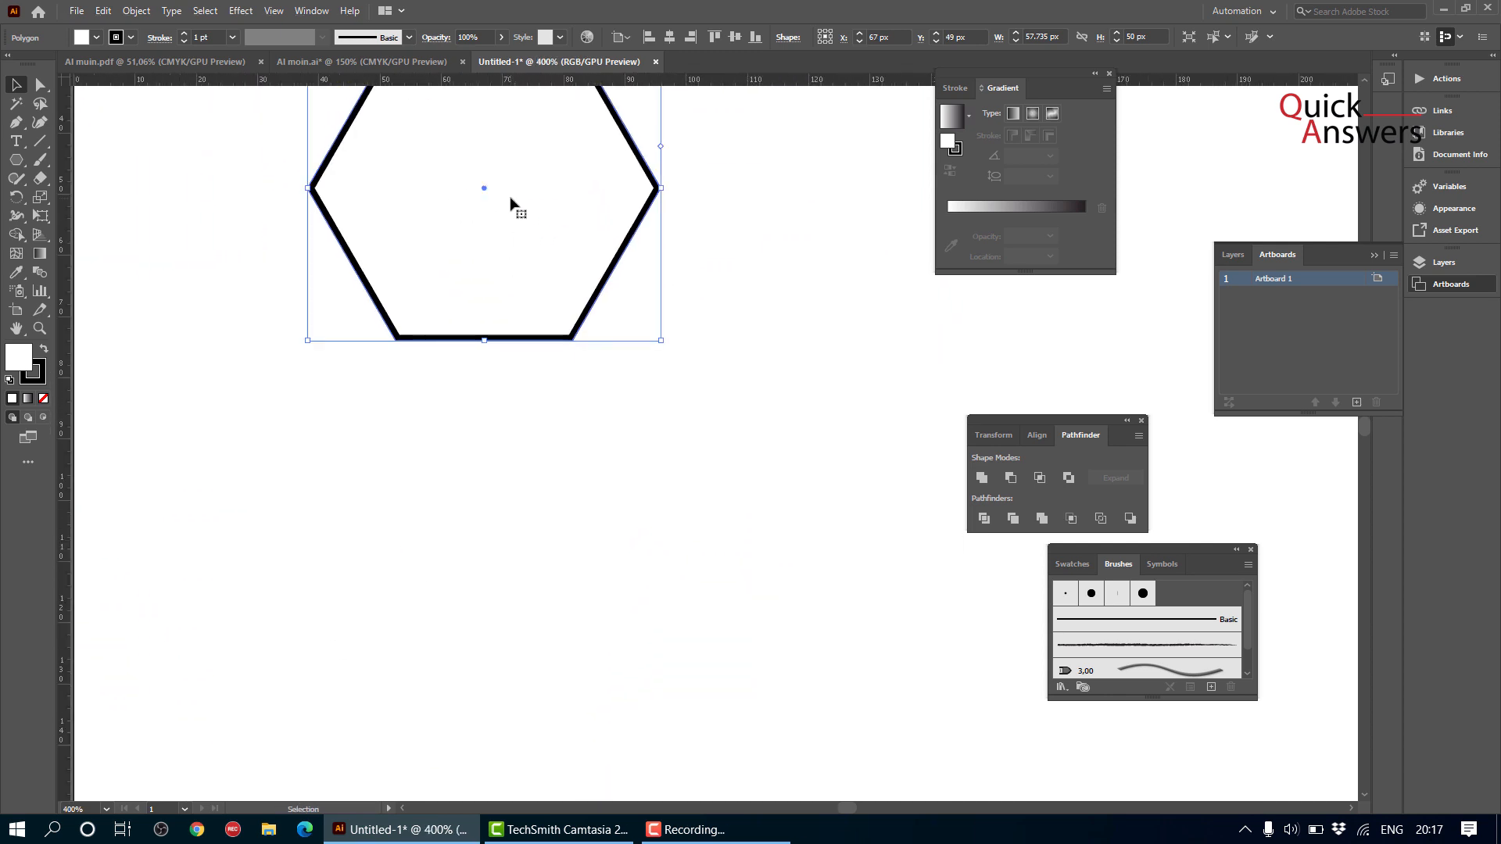
{"action": "scroll", "coordinate": [505, 176], "scroll_direction": "up", "scroll_amount": 2}
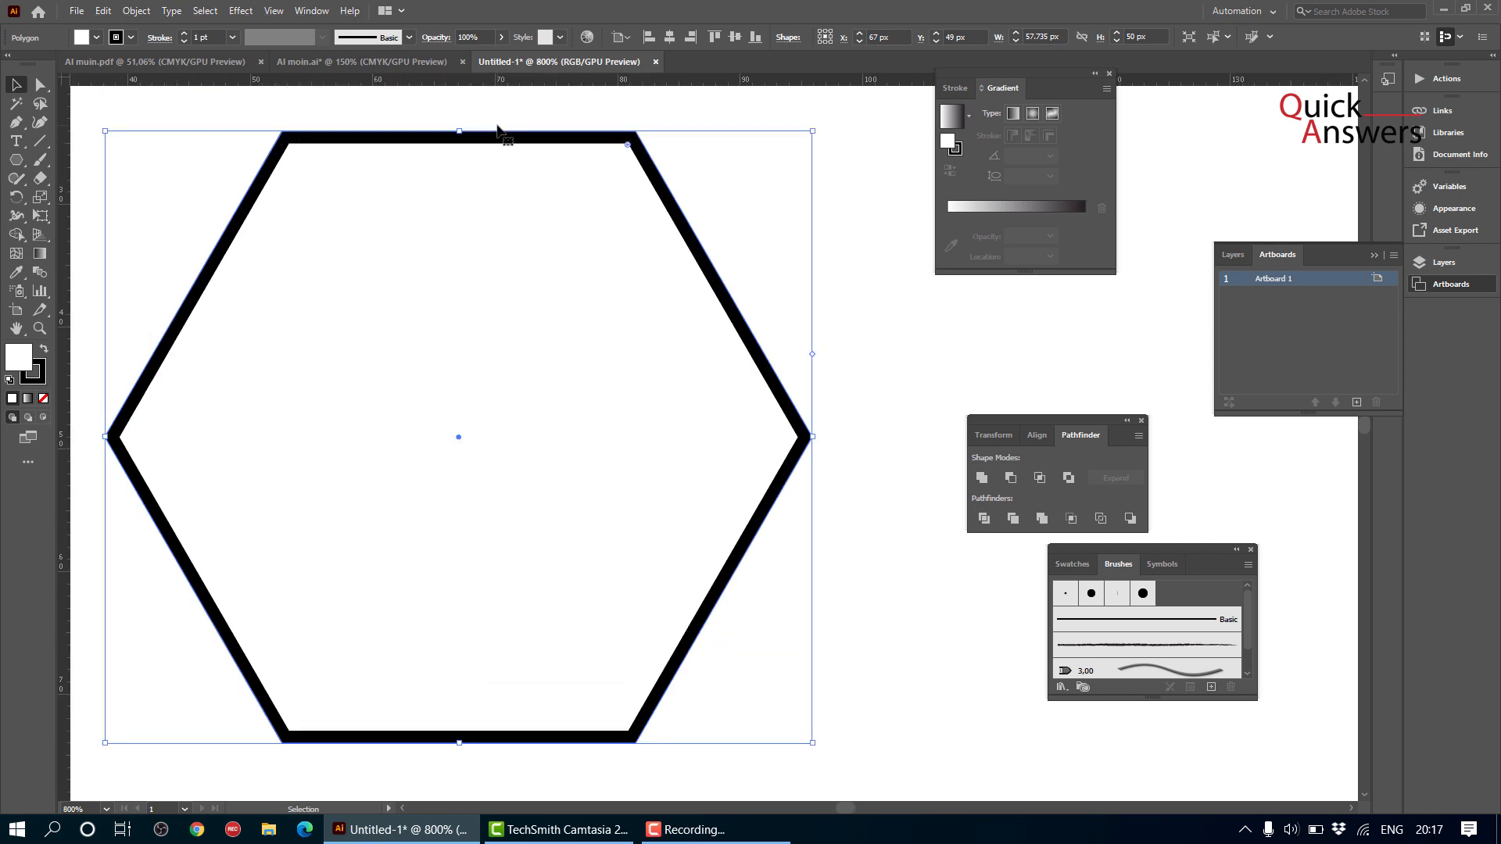
- Try a copy of the hexagon 50 px straight down, with the two outer edges touching, and undo it
{"action": "left_click_drag", "start_coordinate": [493, 137], "coordinate": [493, 750]}
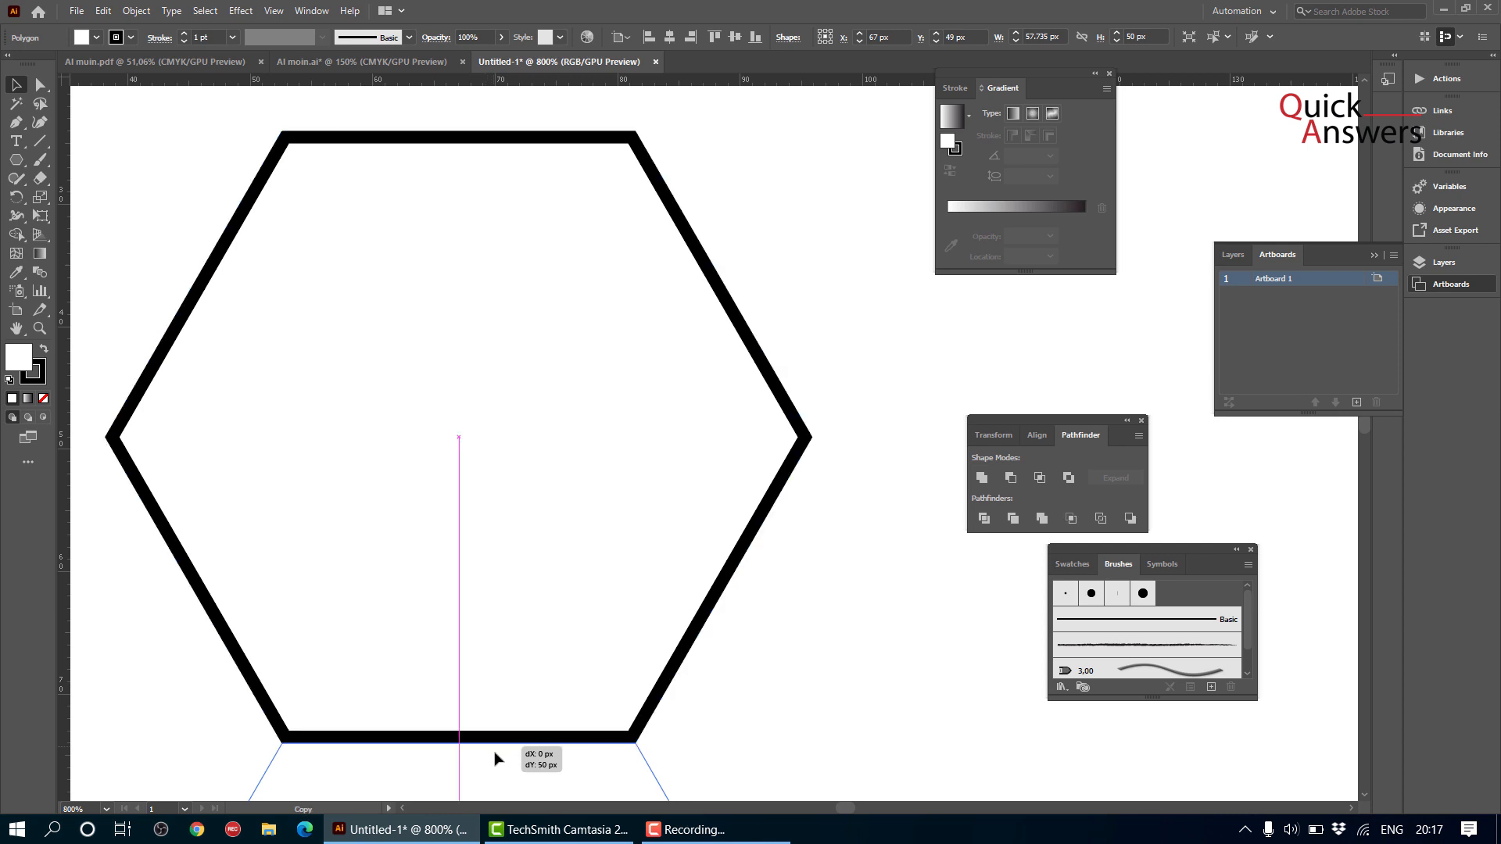
{"action": "left_click_drag", "start_coordinate": [494, 759], "coordinate": [494, 759]}
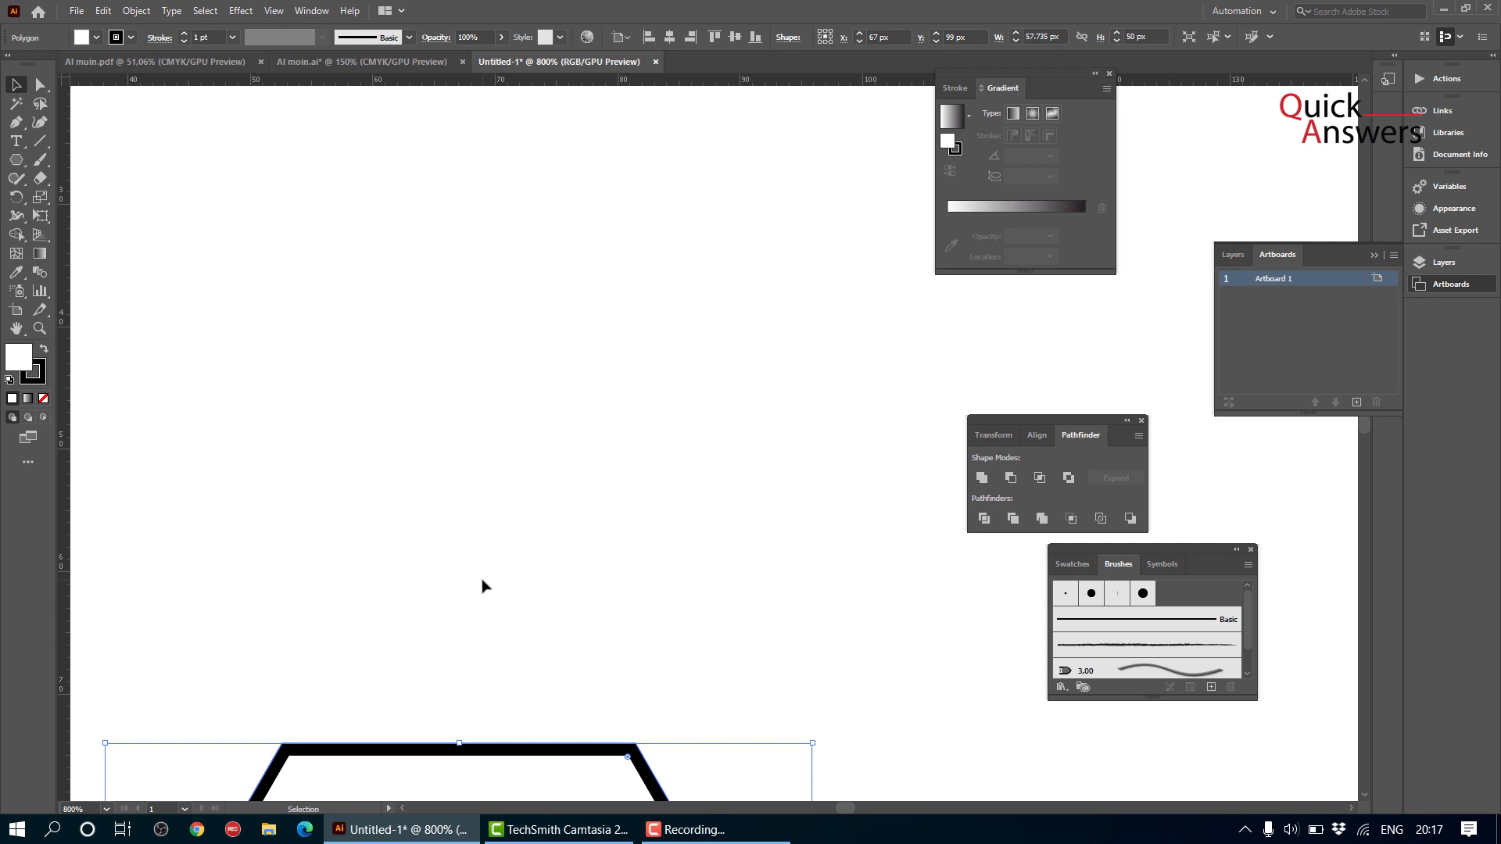
{"action": "key", "text": "ctrl+z"}
{"action": "scroll", "coordinate": [492, 509], "scroll_direction": "down", "scroll_amount": 5}
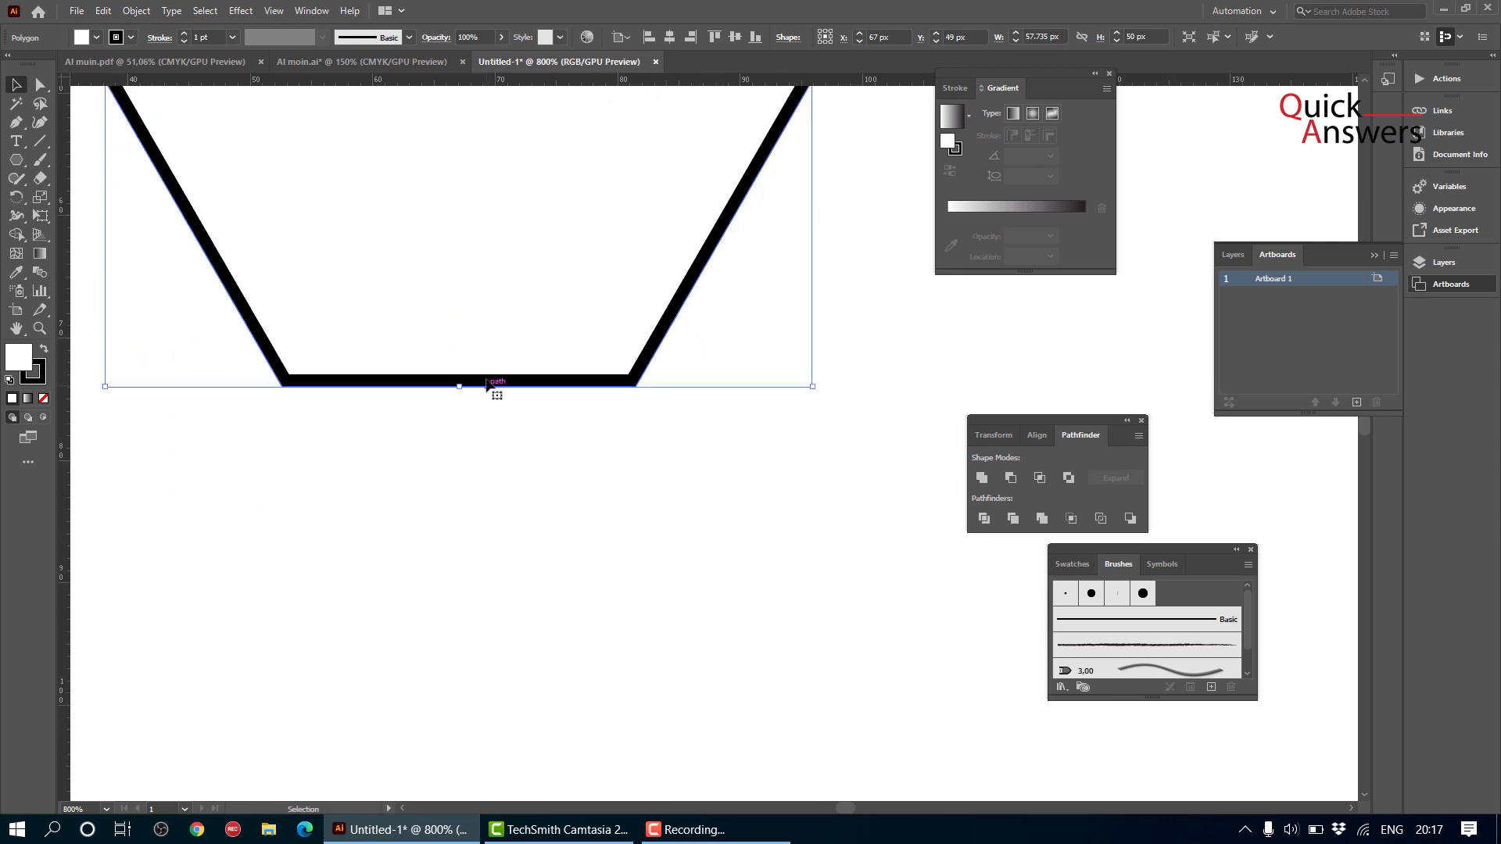
{"action": "left_click", "coordinate": [493, 446]}
{"action": "scroll", "coordinate": [500, 402], "scroll_direction": "down", "scroll_amount": 3}
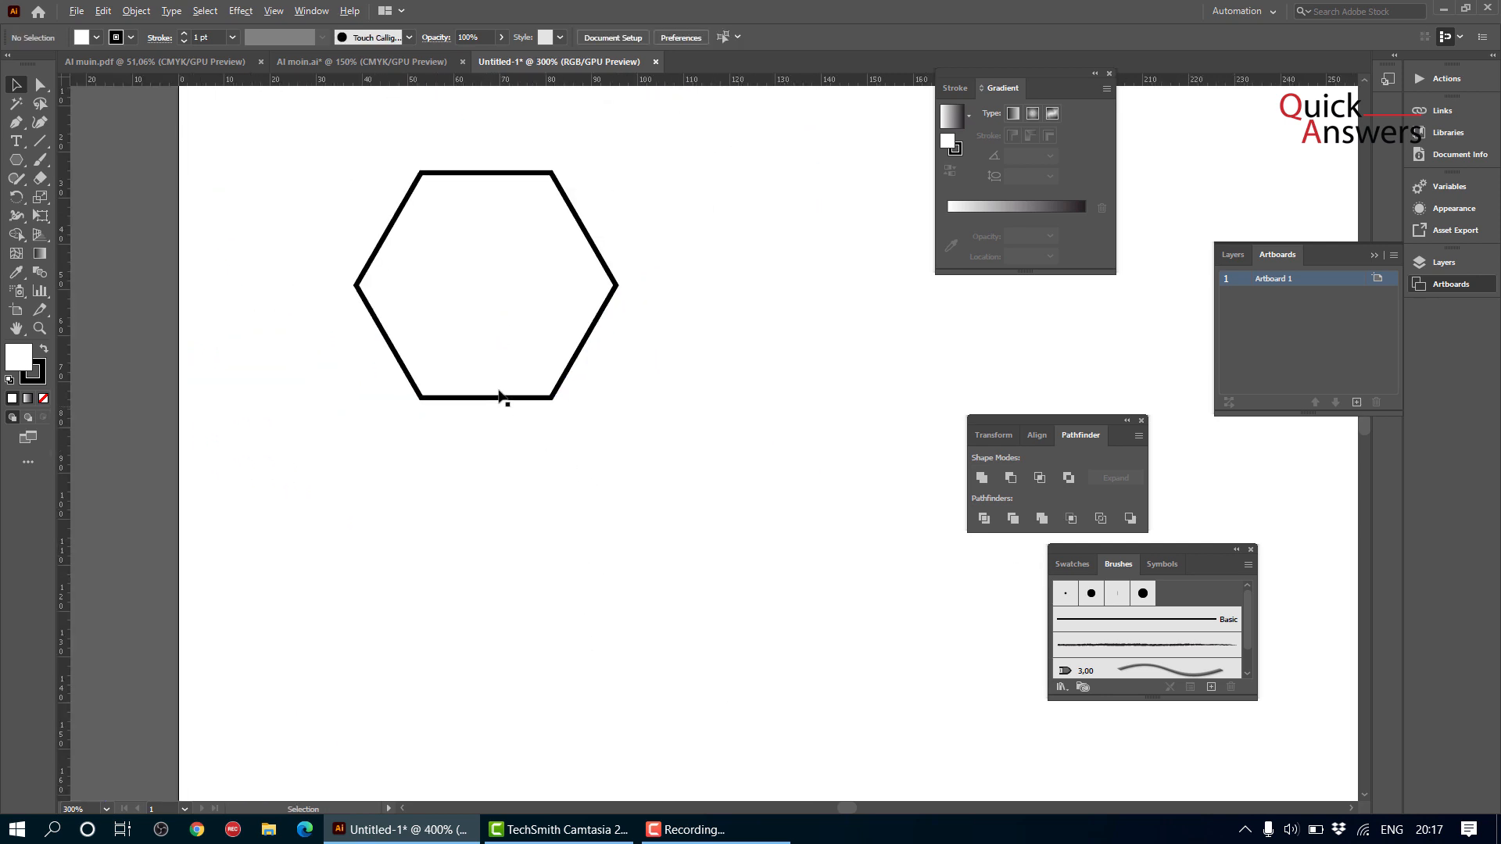
- Reselect the original hexagon, try a copy directly beneath it at Y 99 px, and undo that copy
{"action": "left_click", "coordinate": [479, 174]}
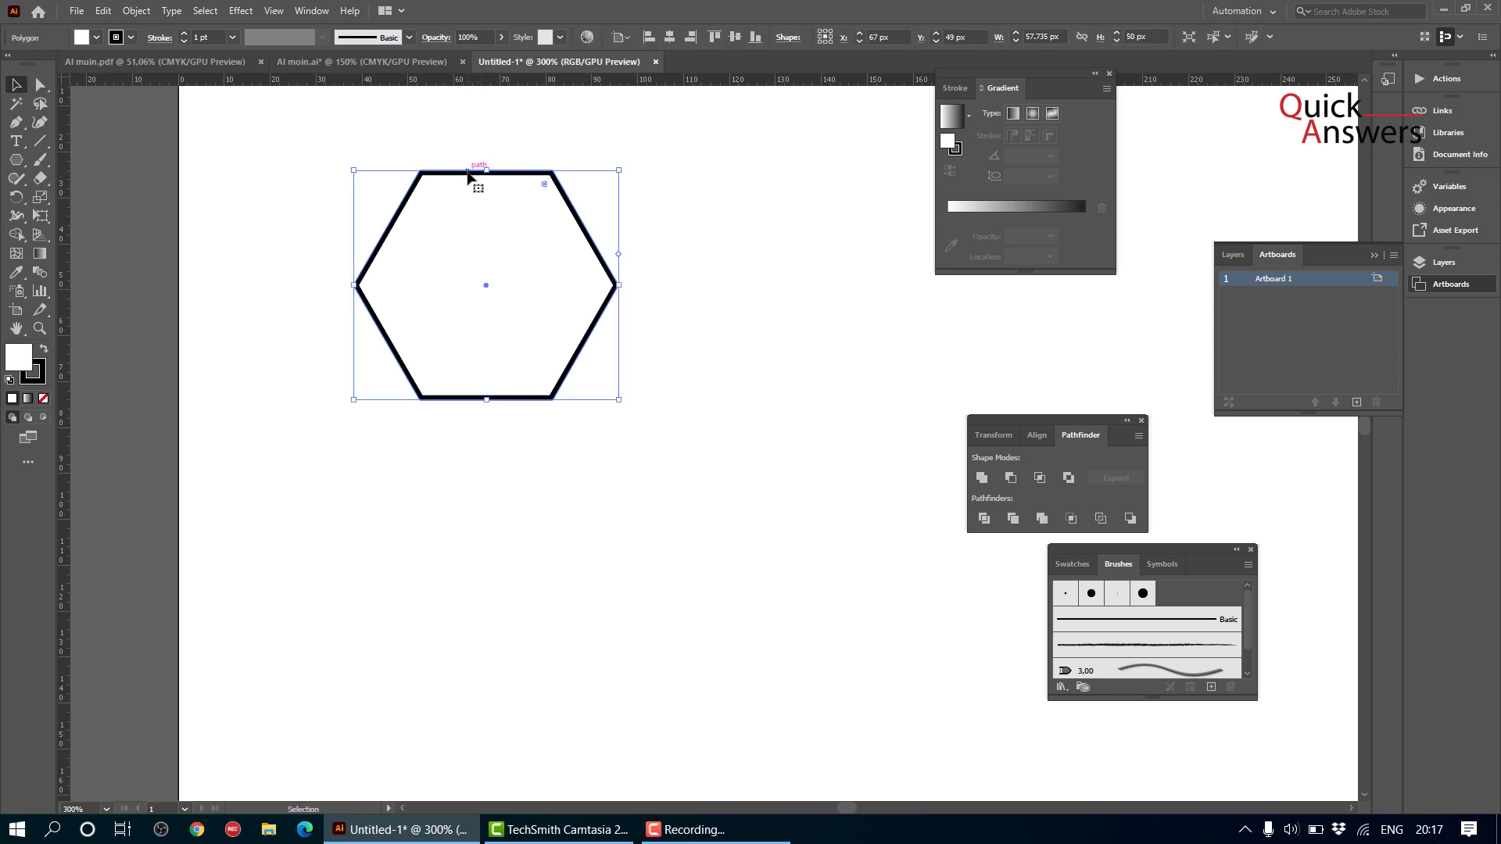
{"action": "left_click_drag", "start_coordinate": [469, 176], "coordinate": [470, 407]}
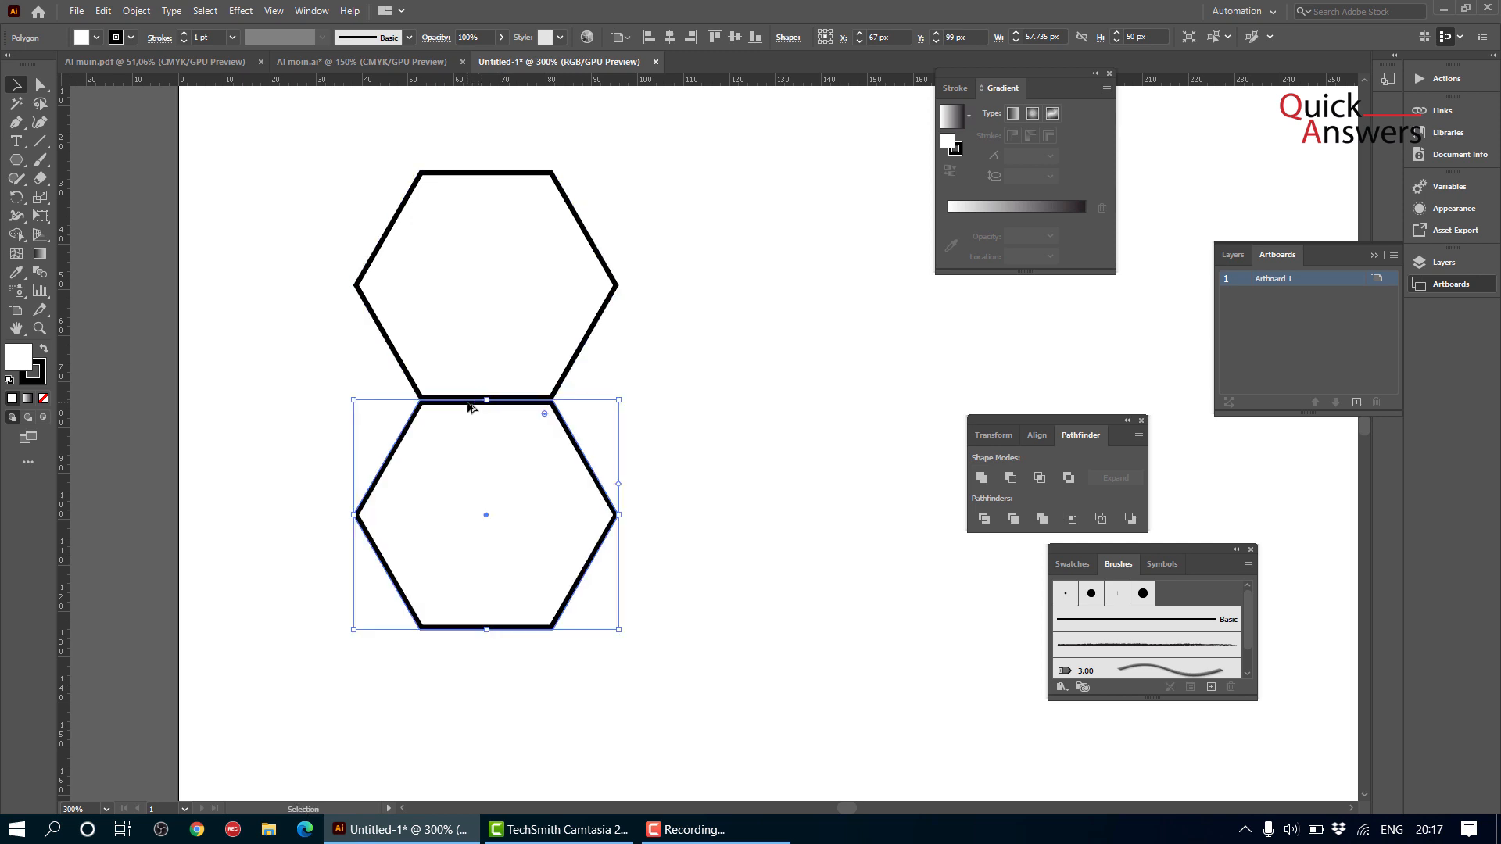
{"action": "scroll", "coordinate": [517, 432], "scroll_direction": "up", "scroll_amount": 3}
{"action": "key", "text": "ctrl+z"}
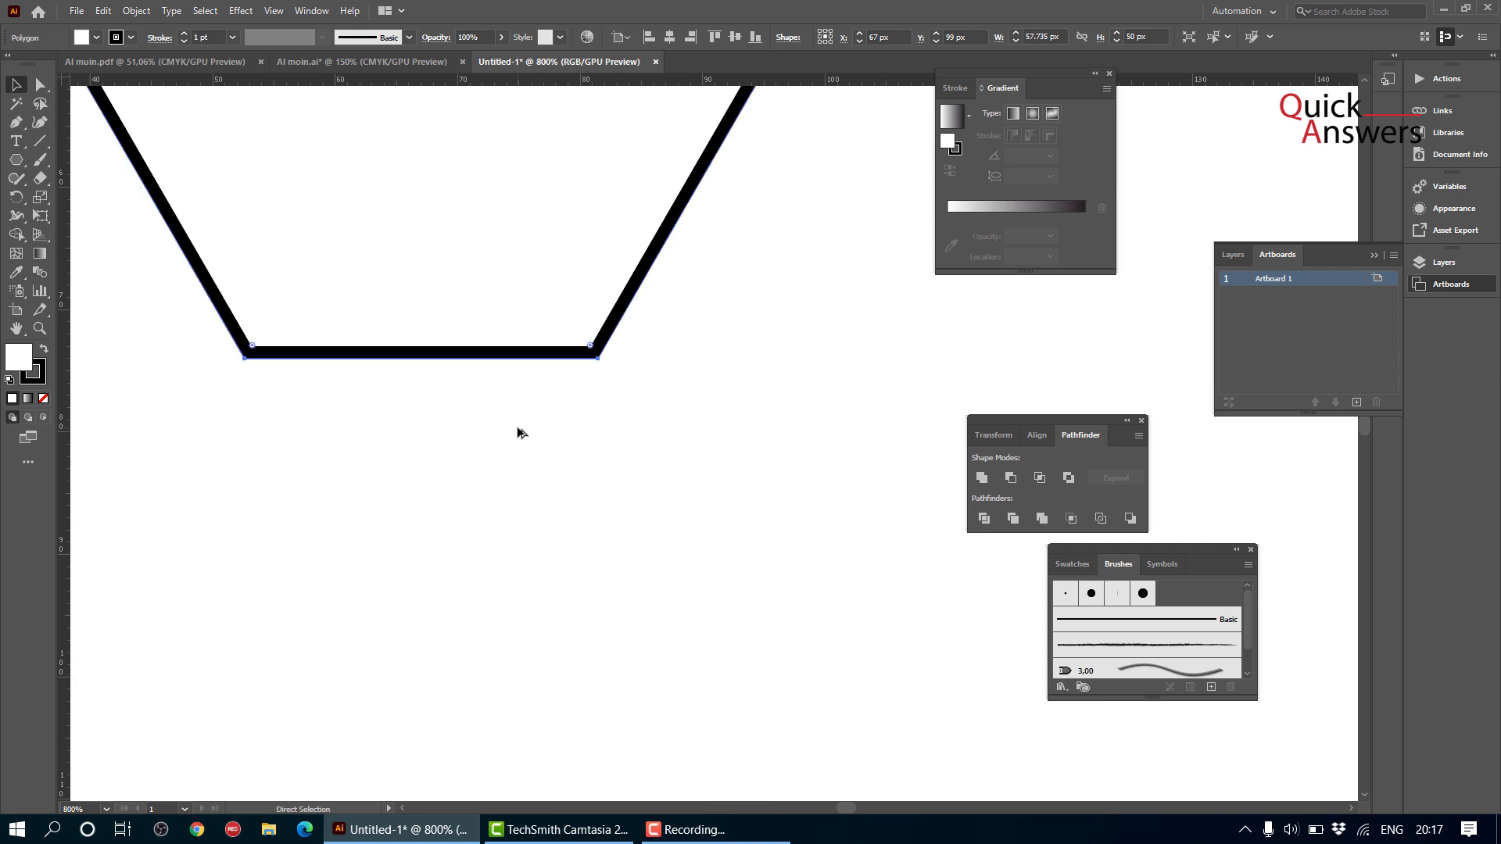
- Place a copy of the hexagon directly below at Y 98 px so the adjoining strokes overlap exactly, and deselect
{"action": "scroll", "coordinate": [491, 358], "scroll_direction": "down", "scroll_amount": 2}
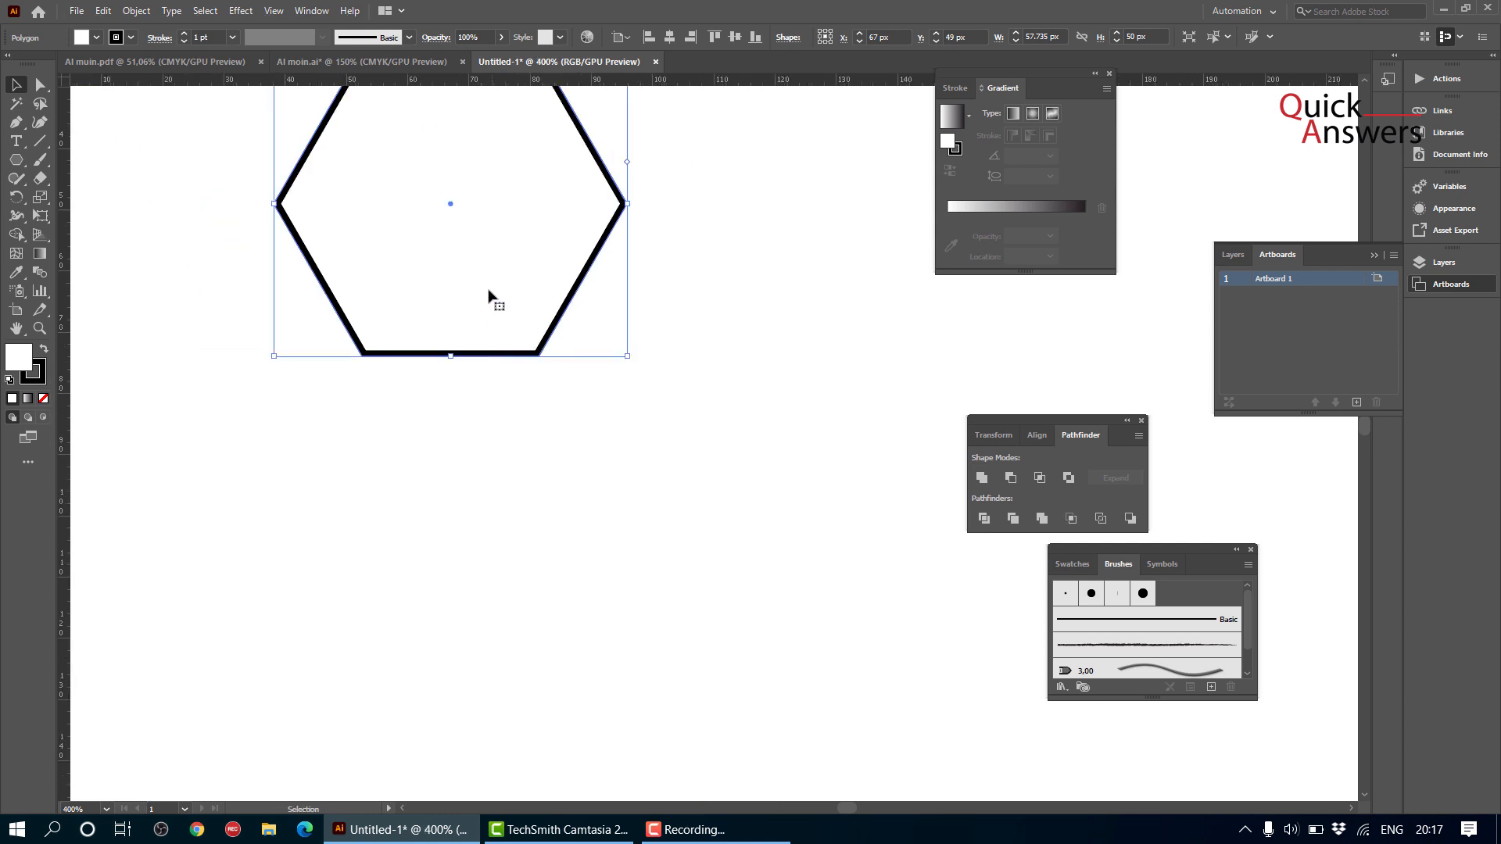
{"action": "scroll", "coordinate": [481, 260], "scroll_direction": "down", "scroll_amount": 1}
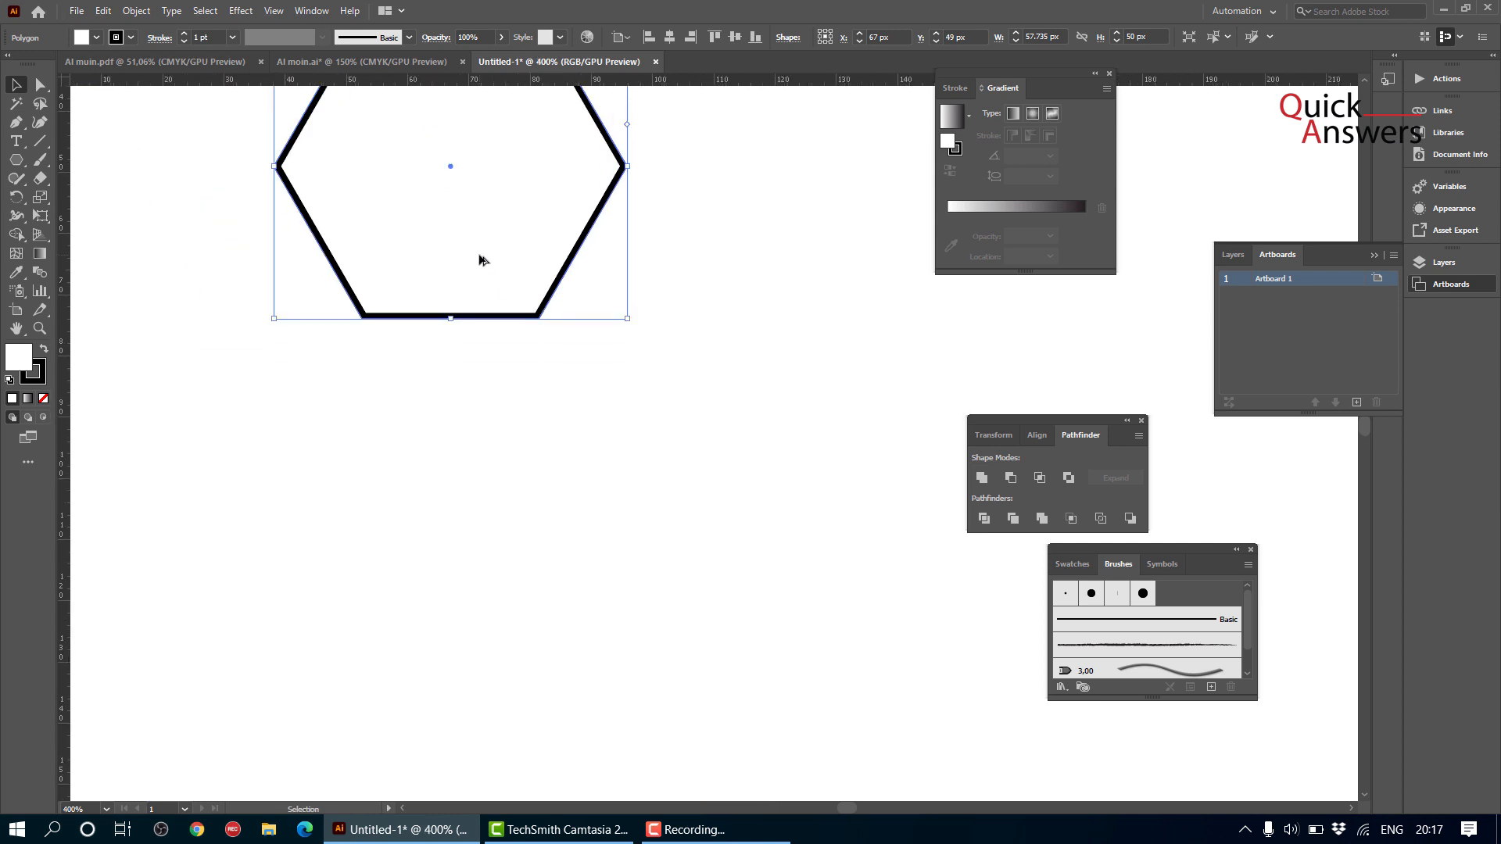
{"action": "scroll", "coordinate": [480, 258], "scroll_direction": "down", "scroll_amount": 1}
{"action": "scroll", "coordinate": [480, 242], "scroll_direction": "up", "scroll_amount": 1}
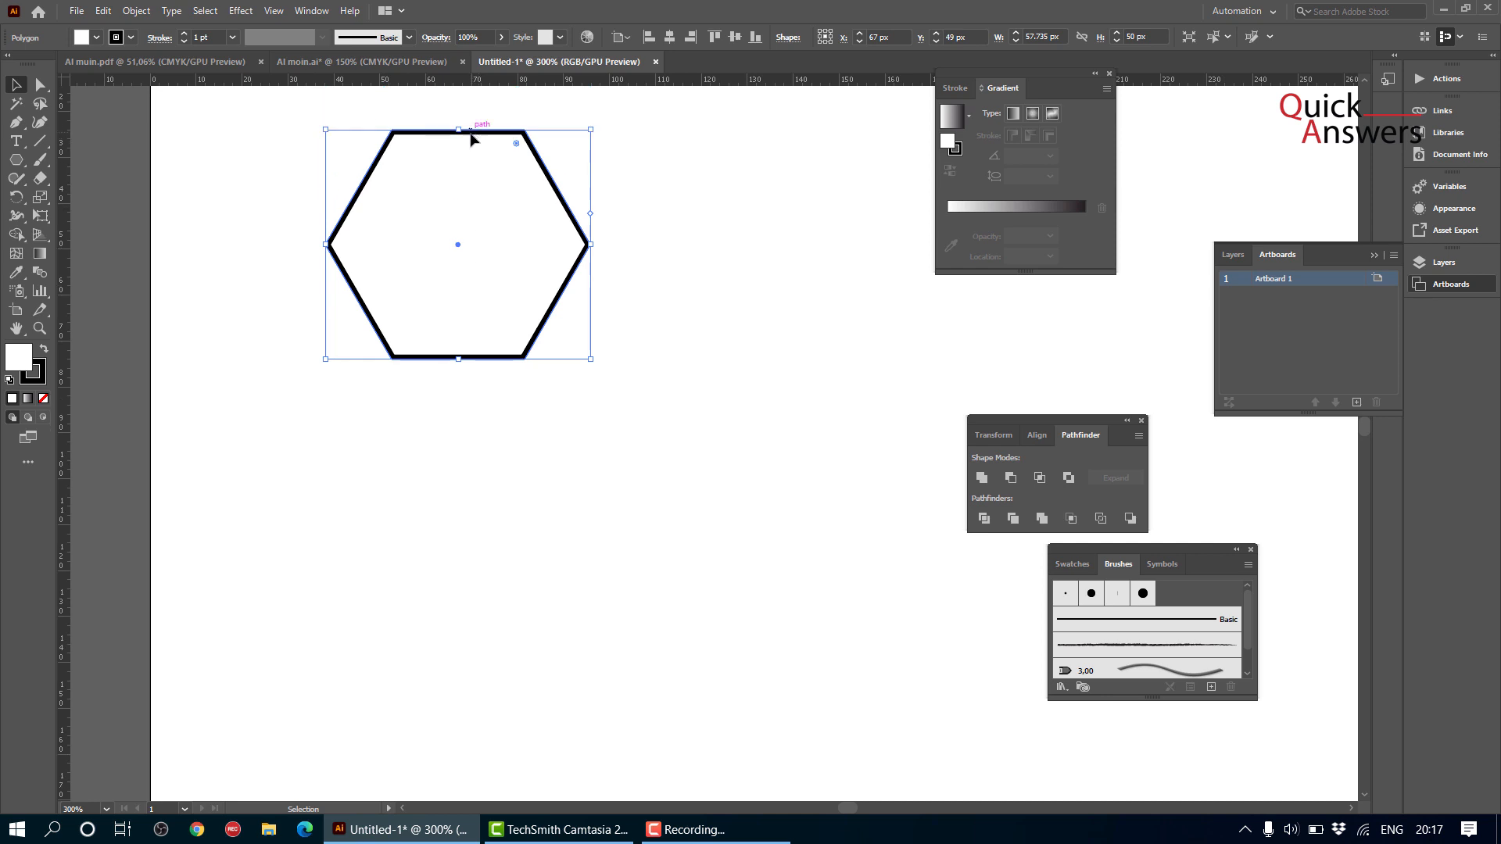
{"action": "left_click_drag", "start_coordinate": [472, 140], "coordinate": [469, 386]}
{"action": "scroll", "coordinate": [471, 362], "scroll_direction": "up", "scroll_amount": 5}
{"action": "scroll", "coordinate": [469, 320], "scroll_direction": "down", "scroll_amount": 3}
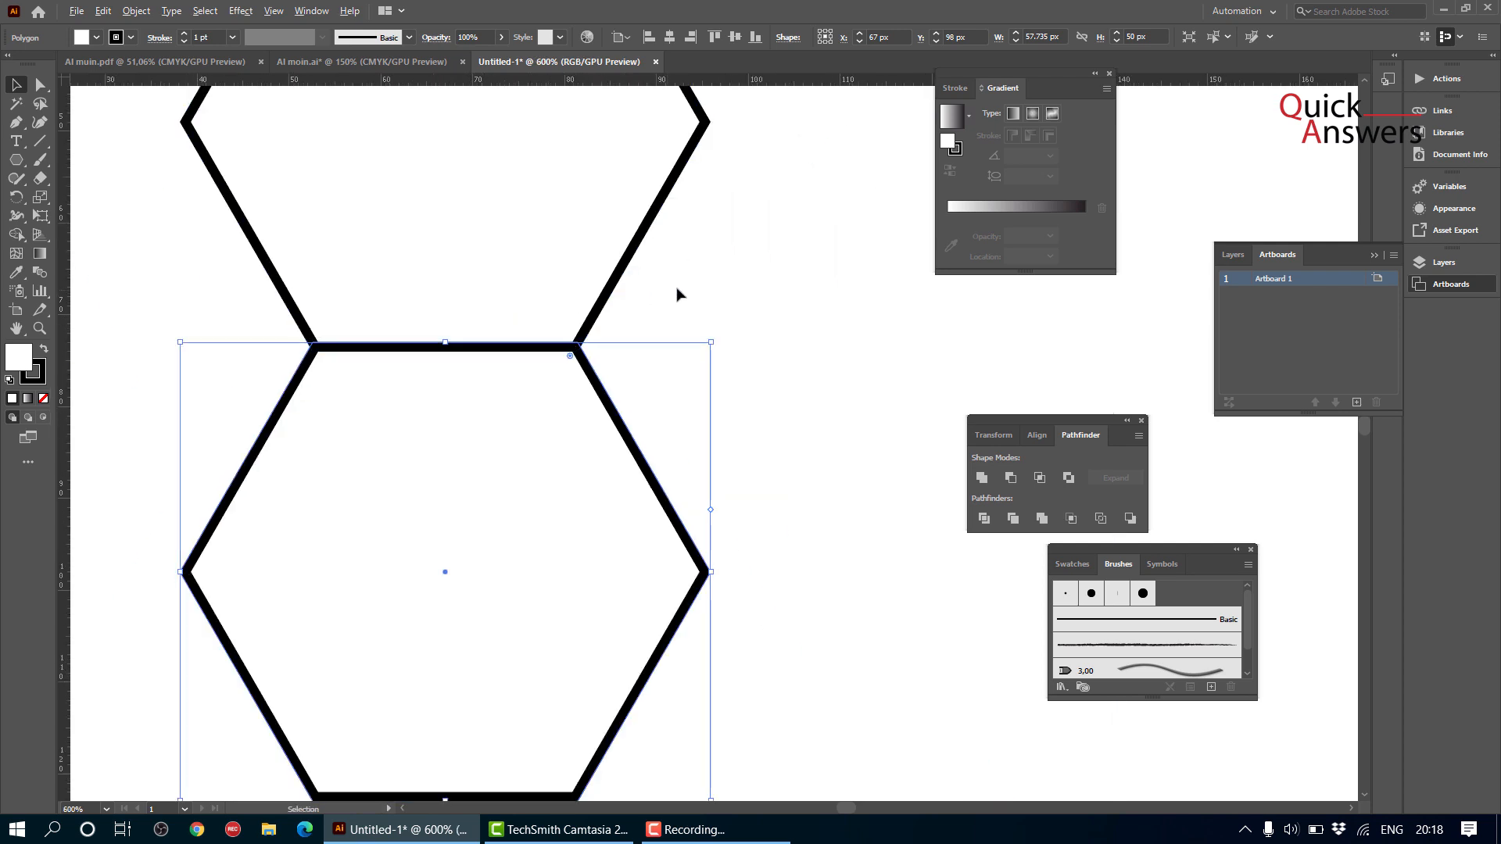
{"action": "left_click", "coordinate": [677, 294]}
{"action": "scroll", "coordinate": [677, 294], "scroll_direction": "down", "scroll_amount": 5}
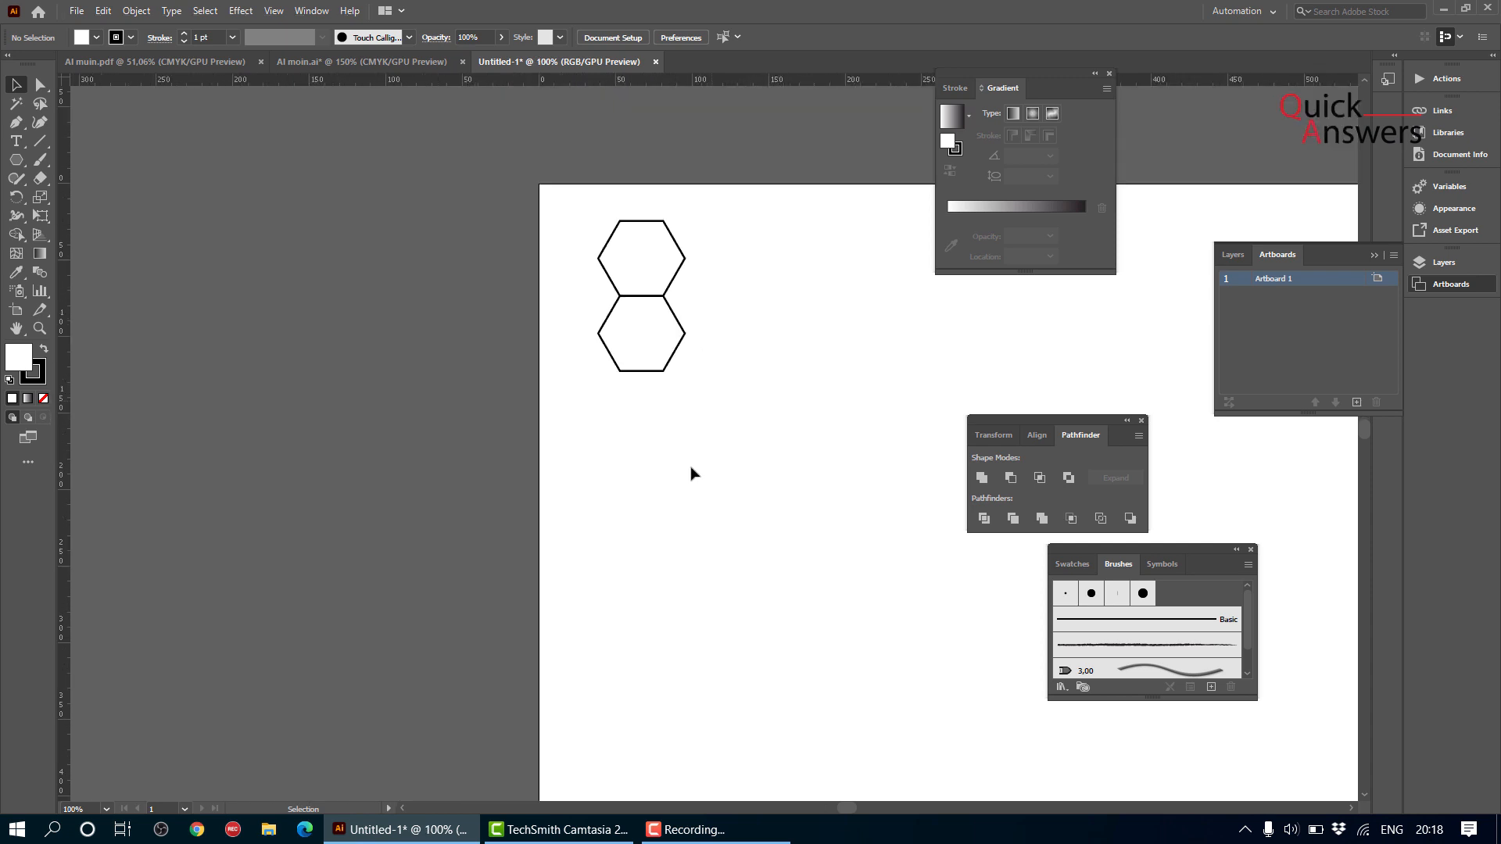
{"action": "left_click_drag", "start_coordinate": [692, 473], "coordinate": [614, 223]}
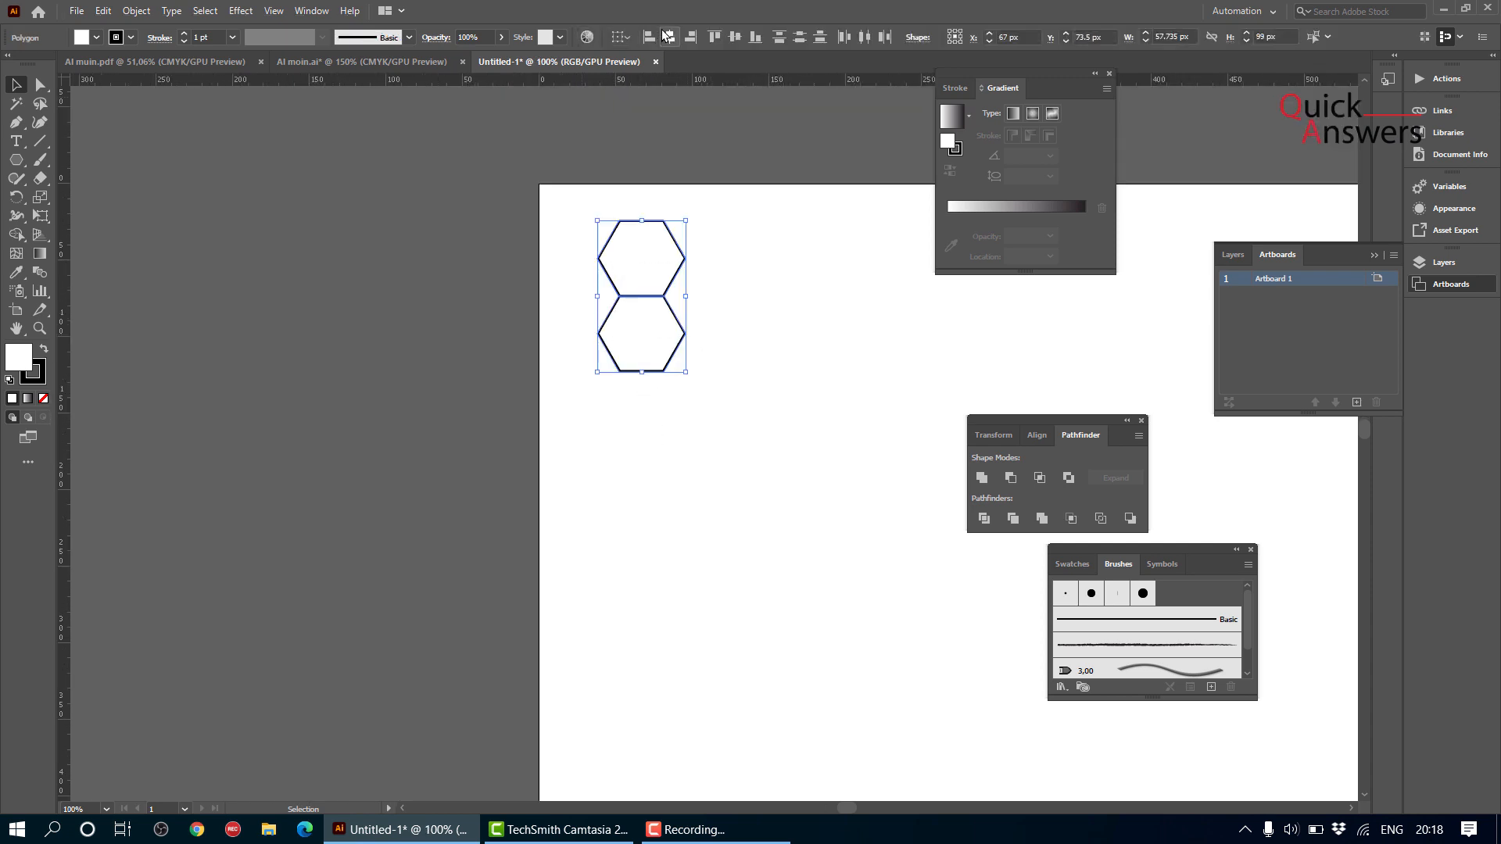
{"action": "left_click", "coordinate": [808, 383]}
{"action": "key", "text": "v"}
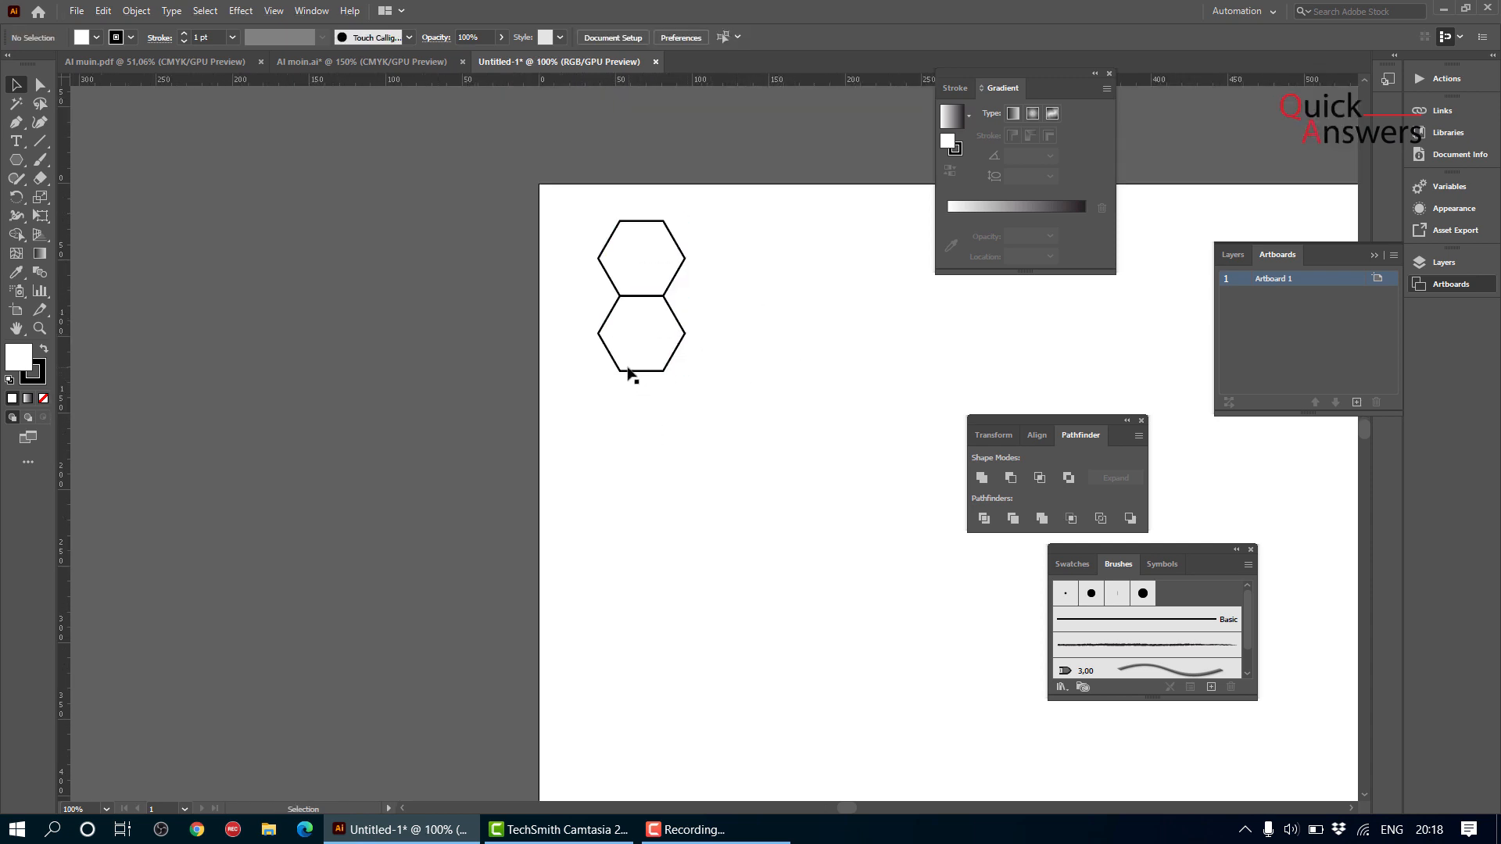
- Select the lower hexagon, examine the shared edge up close, and delete this copy
{"action": "left_click", "coordinate": [664, 374]}
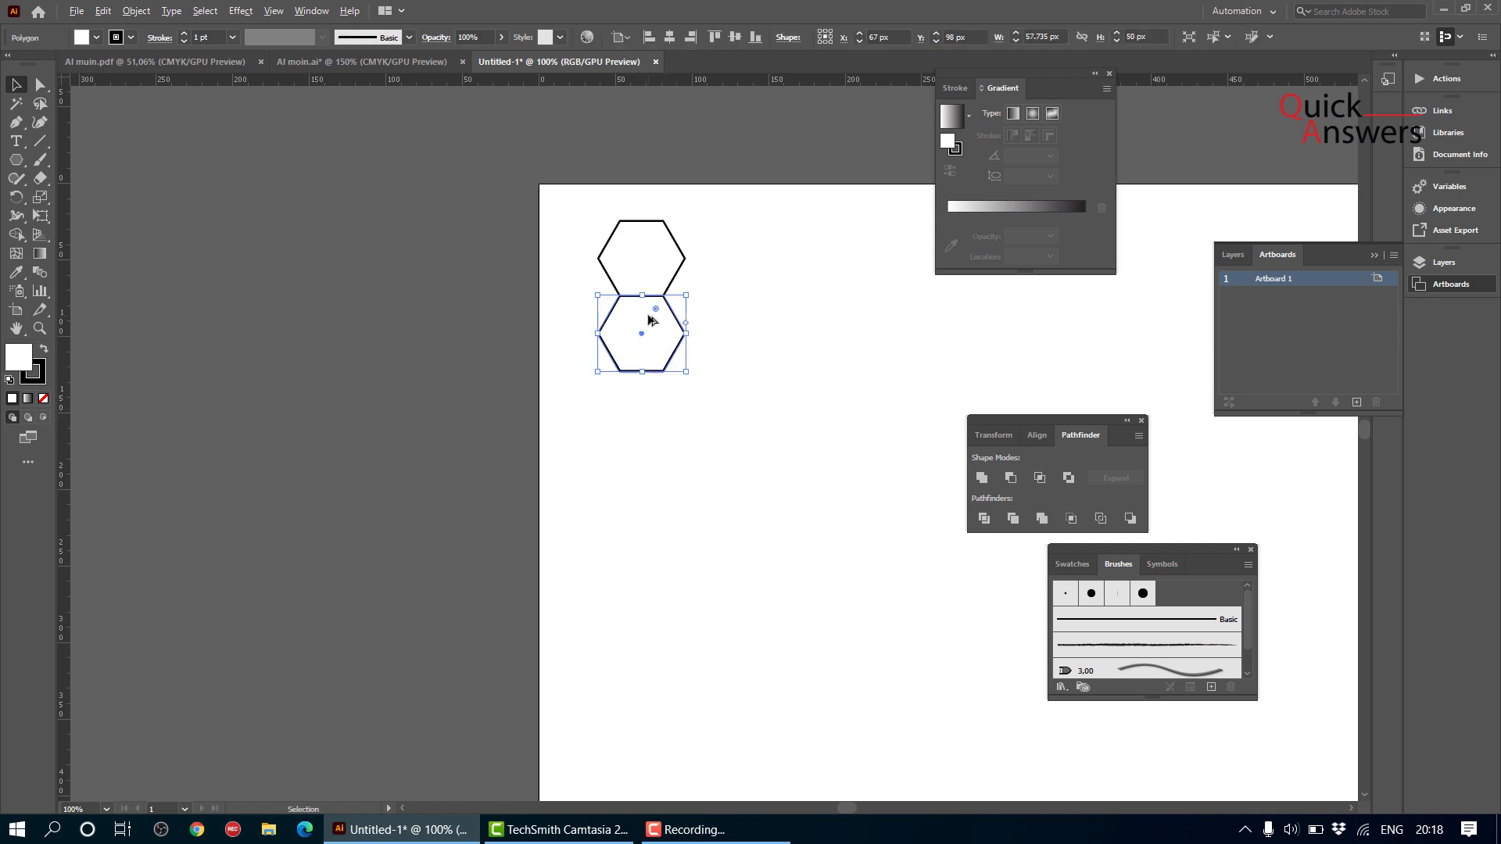
{"action": "scroll", "coordinate": [644, 288], "scroll_direction": "up", "scroll_amount": 4}
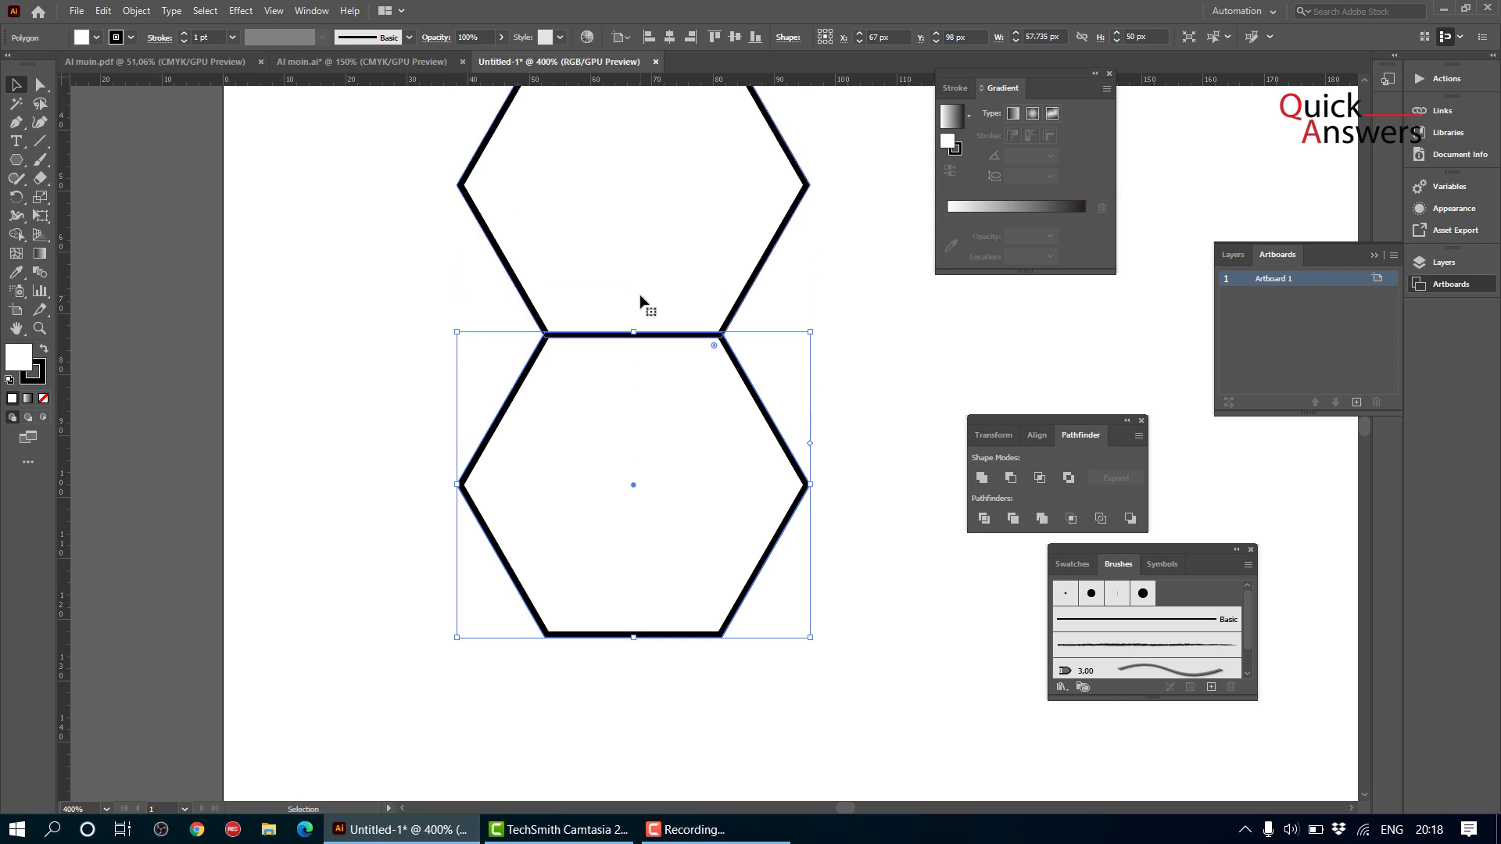
{"action": "scroll", "coordinate": [641, 301], "scroll_direction": "up", "scroll_amount": 6}
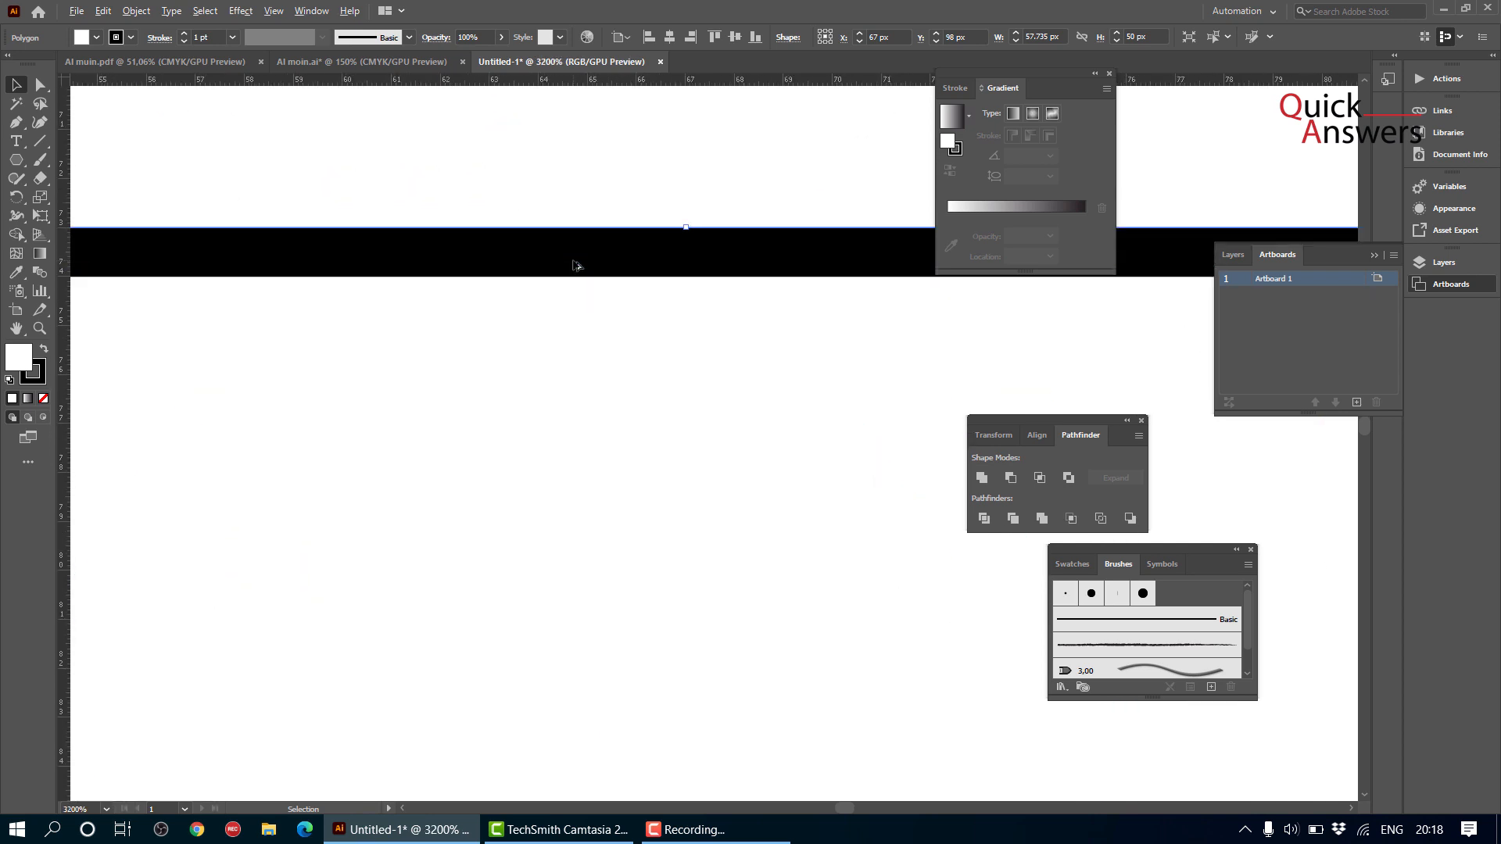
{"action": "scroll", "coordinate": [573, 268], "scroll_direction": "down", "scroll_amount": 2}
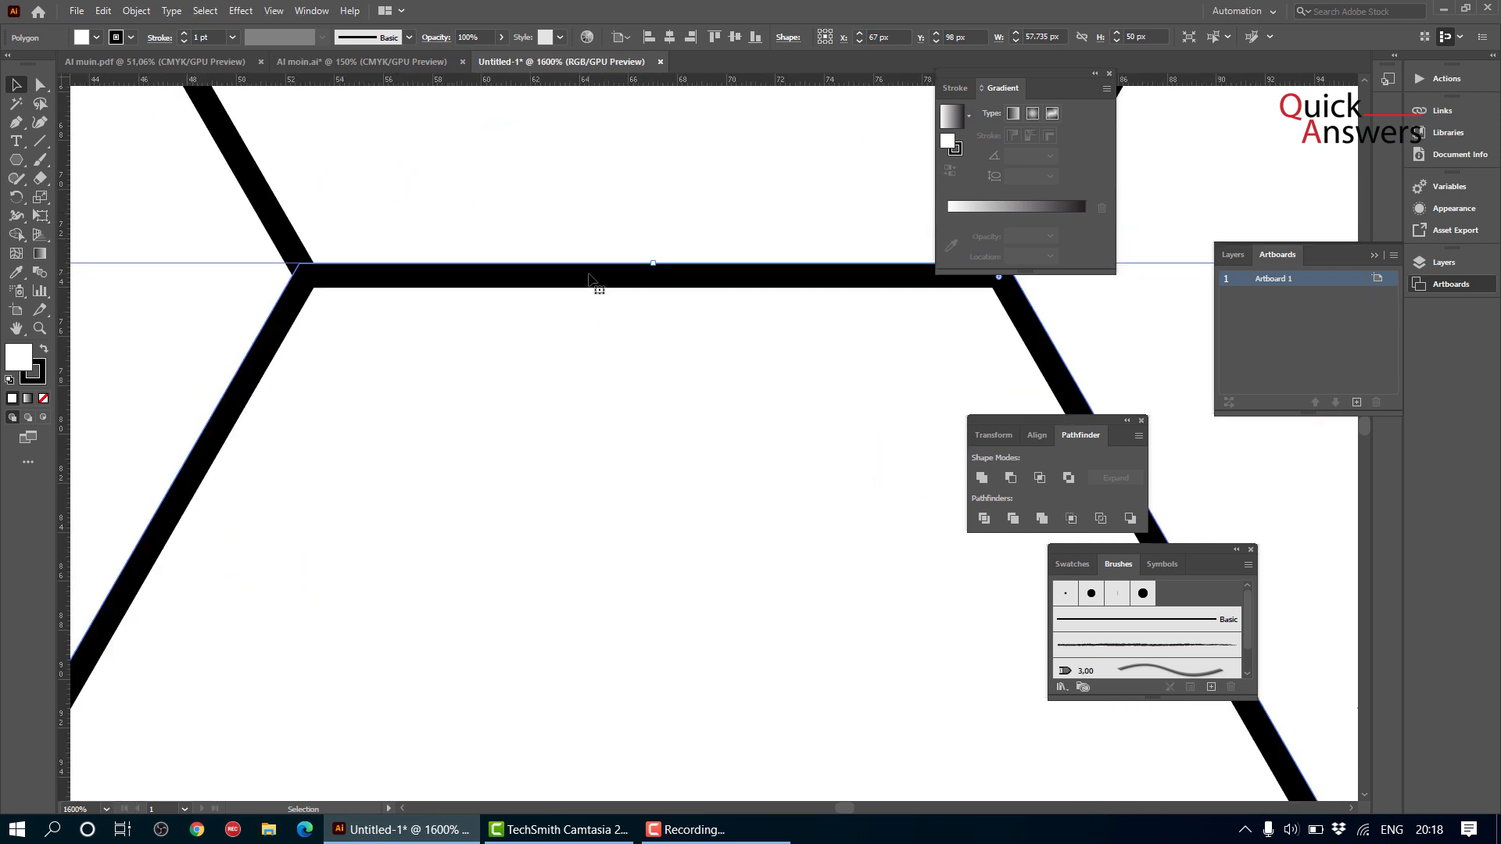
{"action": "scroll", "coordinate": [588, 275], "scroll_direction": "down", "scroll_amount": 4}
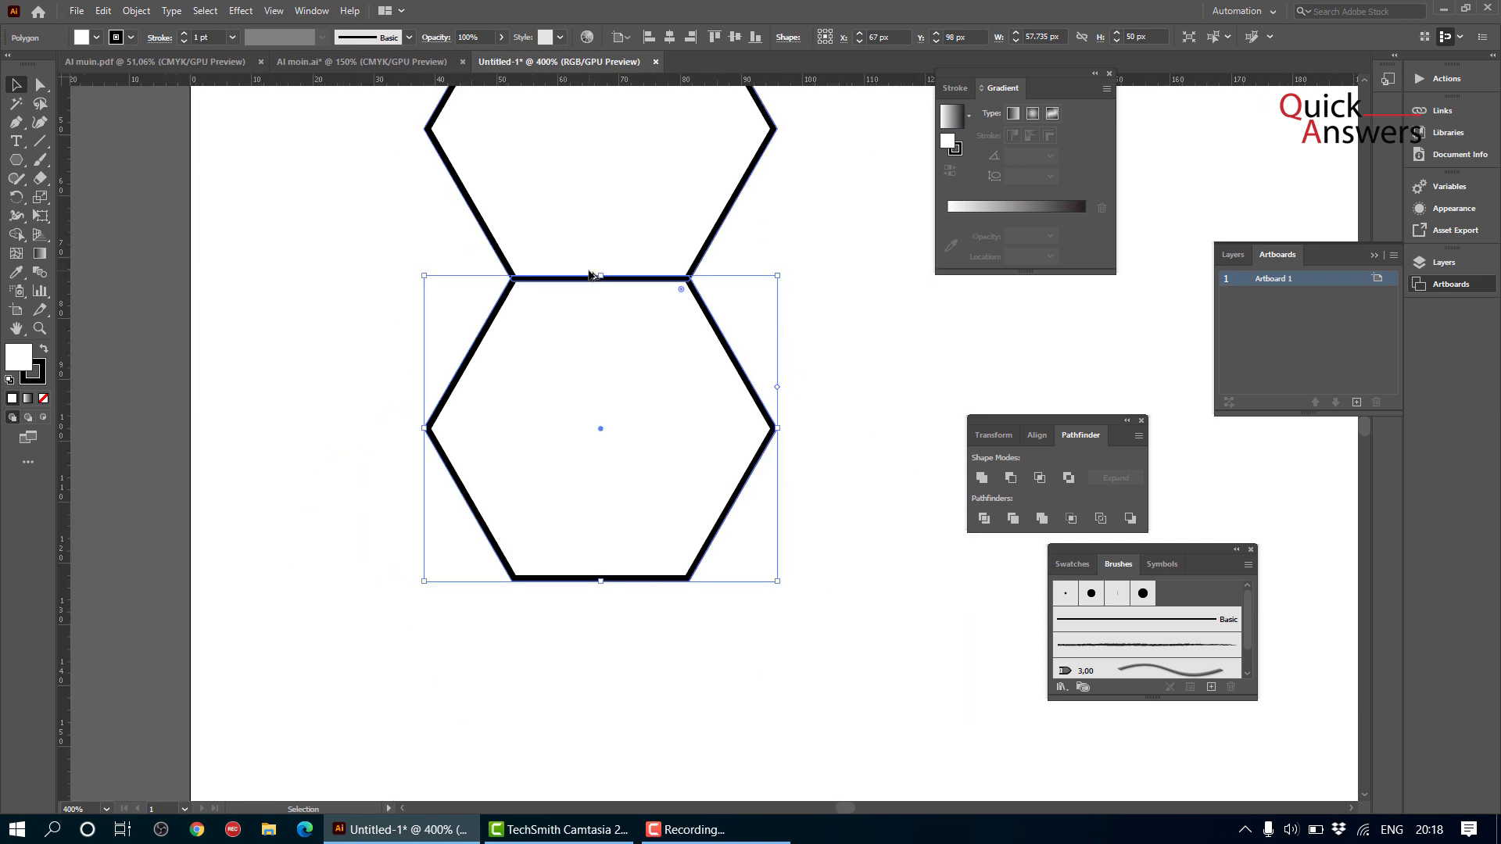
{"action": "scroll", "coordinate": [704, 280], "scroll_direction": "down", "scroll_amount": 1}
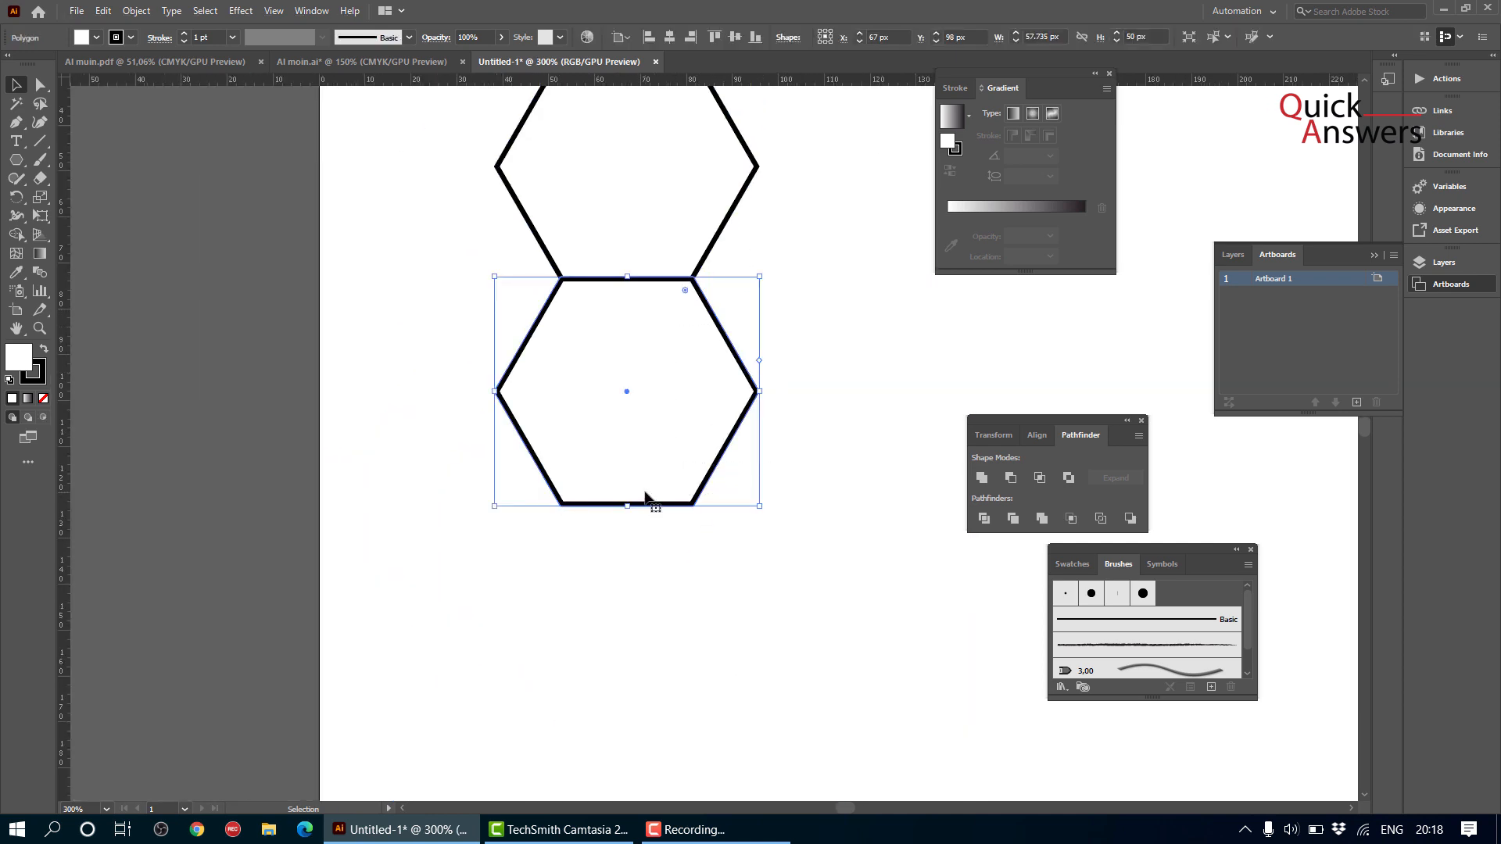
{"action": "key", "text": "Delete"}
- Move the remaining hexagon straight down to Y 98 px
{"action": "scroll", "coordinate": [655, 172], "scroll_direction": "up", "scroll_amount": 1}
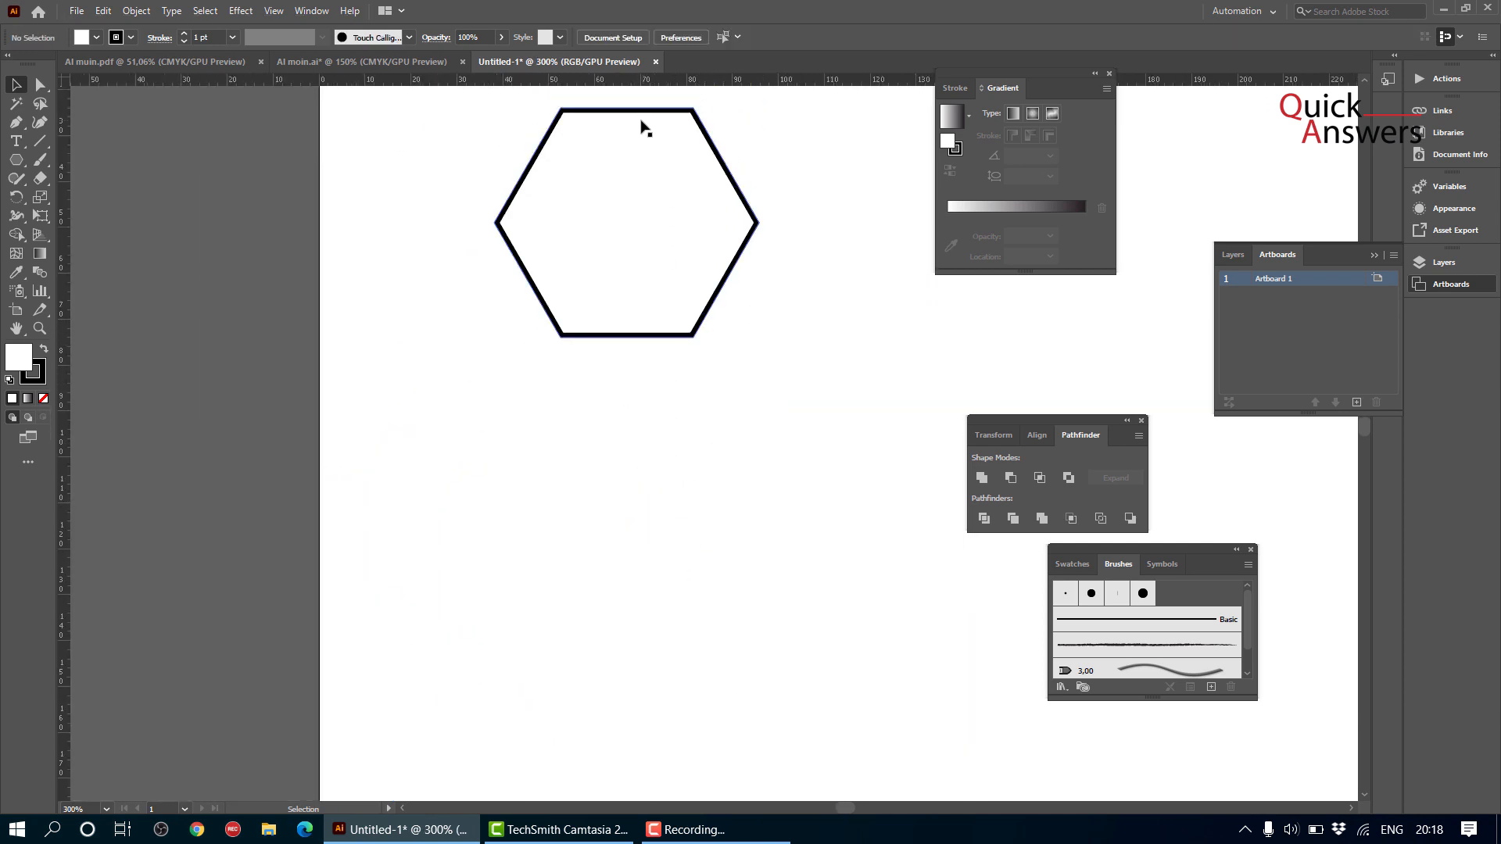
{"action": "left_click", "coordinate": [641, 114]}
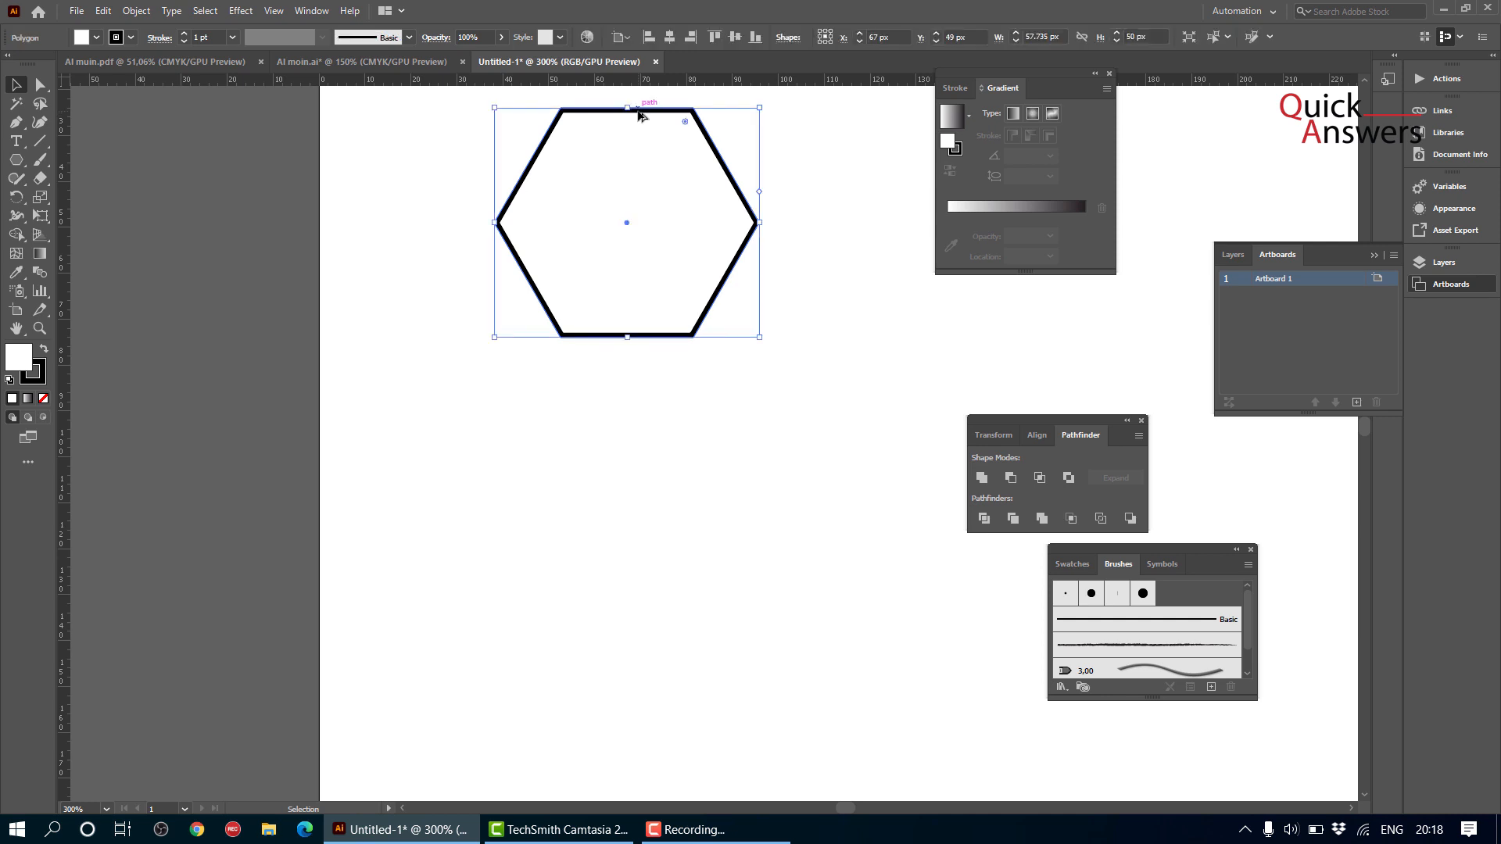
{"action": "left_click_drag", "start_coordinate": [639, 114], "coordinate": [639, 336]}
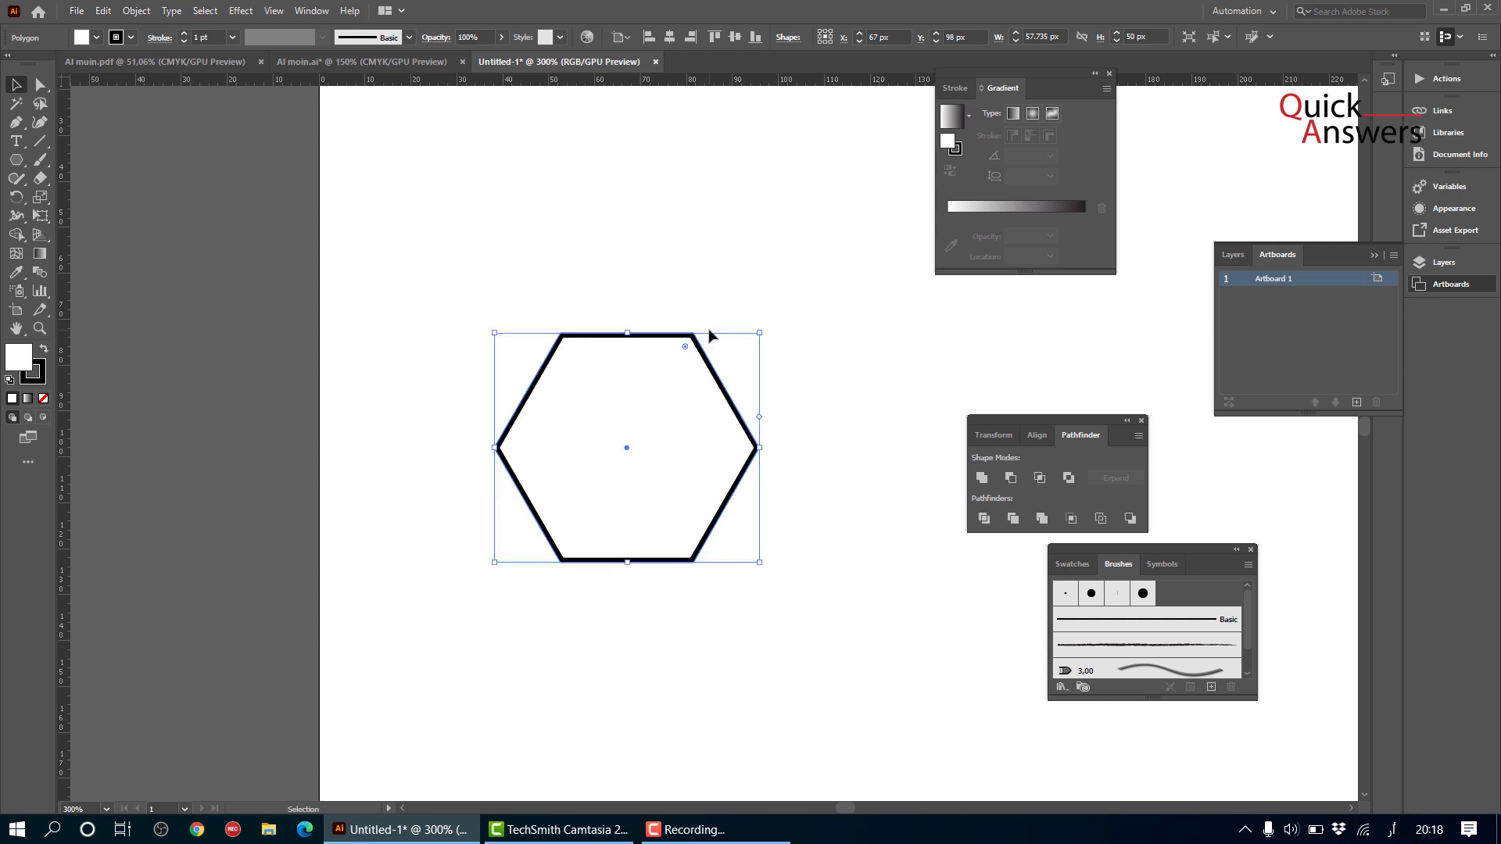
- Repeat the hexagon's downward move seven times with Transform Again
{"action": "key", "text": "ctrl+d"}
{"action": "scroll", "coordinate": [814, 361], "scroll_direction": "down", "scroll_amount": 9}
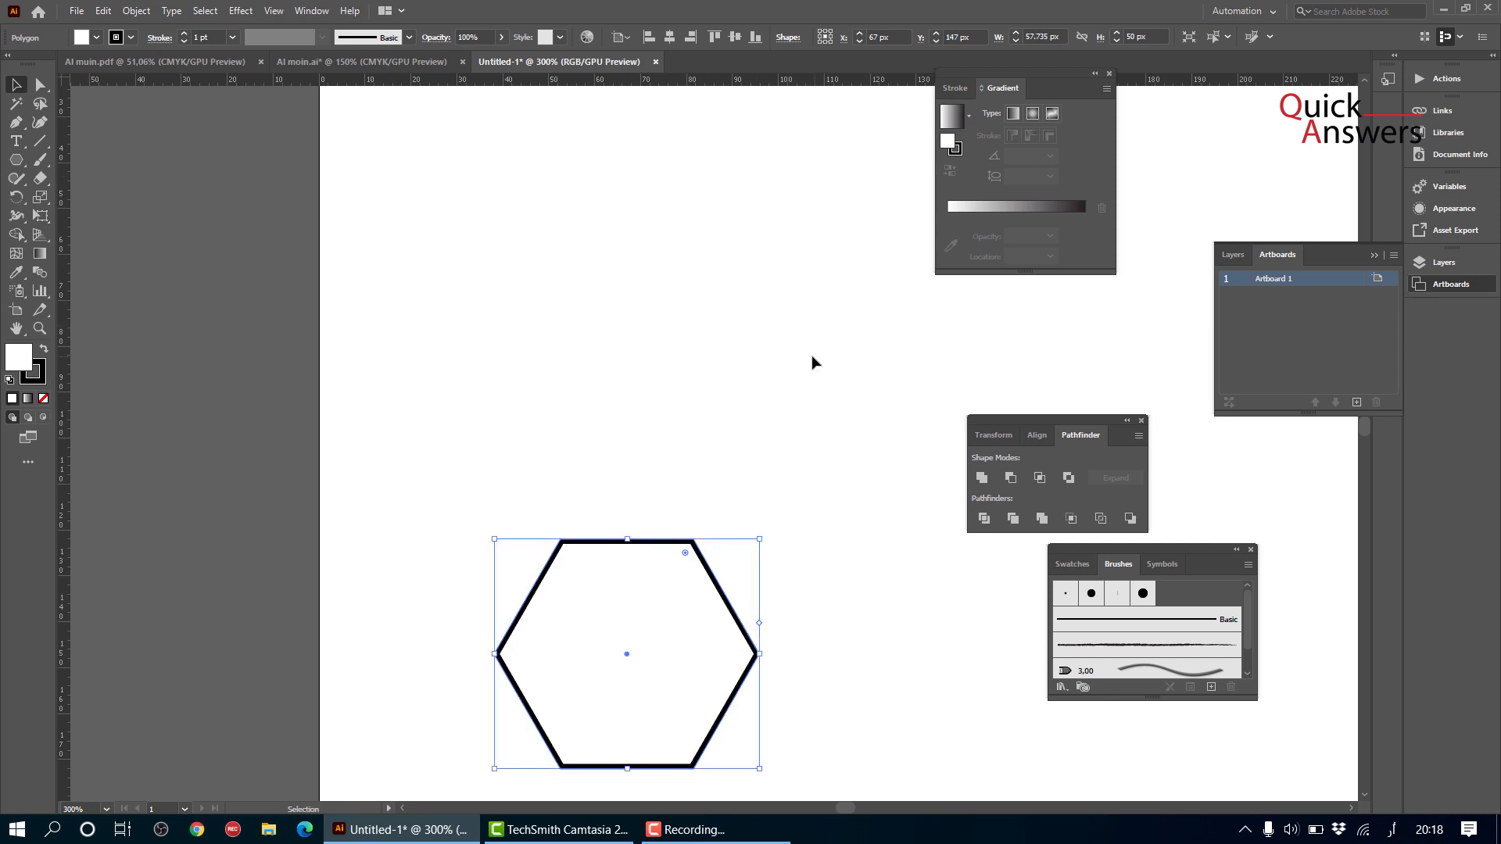
{"action": "key", "text": "ctrl+d"}
{"action": "scroll", "coordinate": [767, 364], "scroll_direction": "down", "scroll_amount": 4}
{"action": "key", "text": "ctrl+d"}
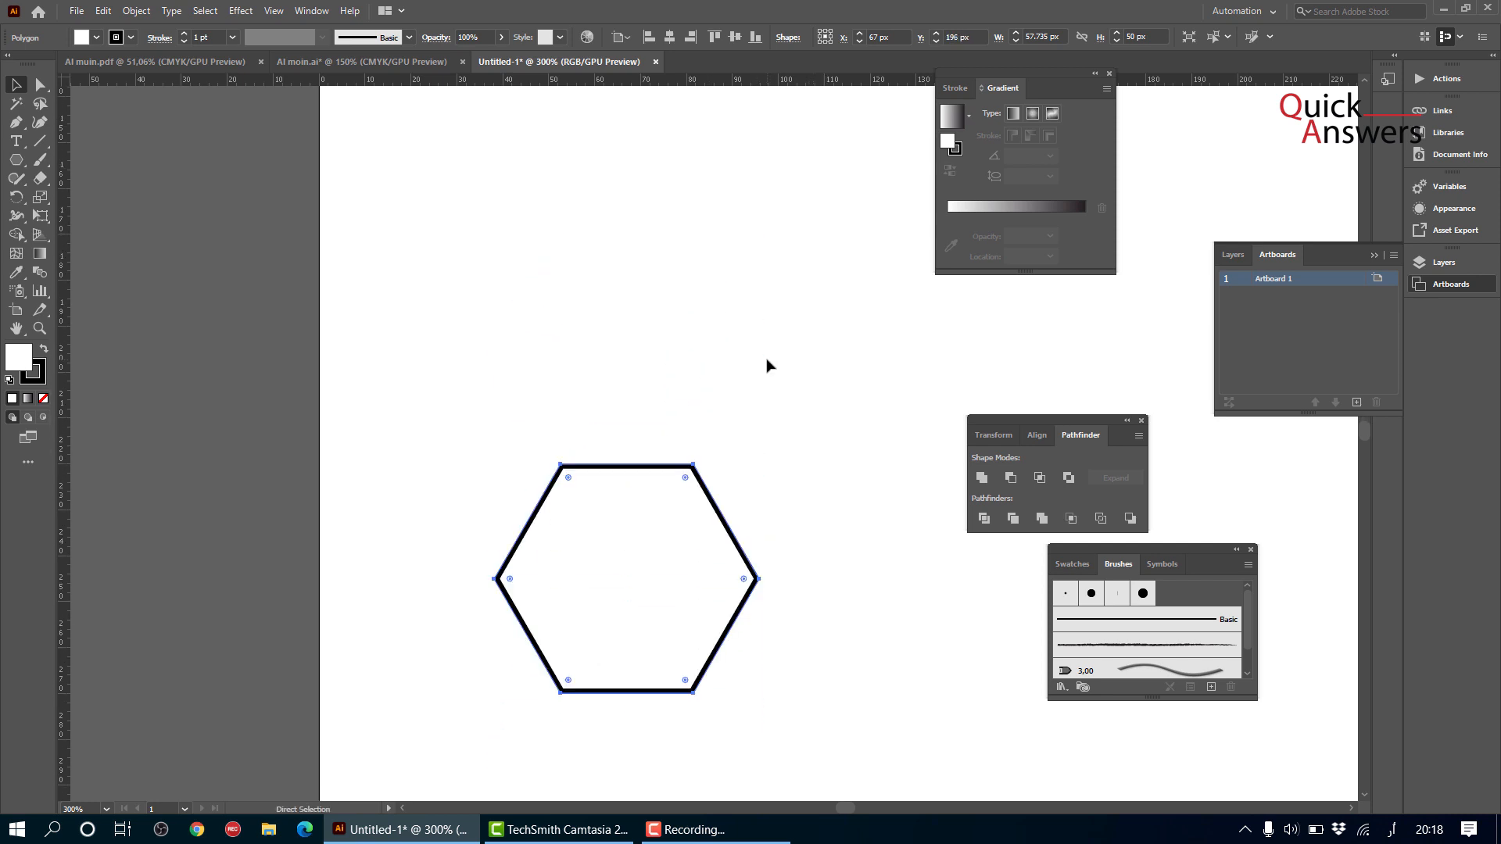
{"action": "scroll", "coordinate": [767, 365], "scroll_direction": "down", "scroll_amount": 4}
{"action": "scroll", "coordinate": [767, 365], "scroll_direction": "down", "scroll_amount": 4}
{"action": "key", "text": "ctrl+d"}
{"action": "scroll", "coordinate": [765, 364], "scroll_direction": "down", "scroll_amount": 5}
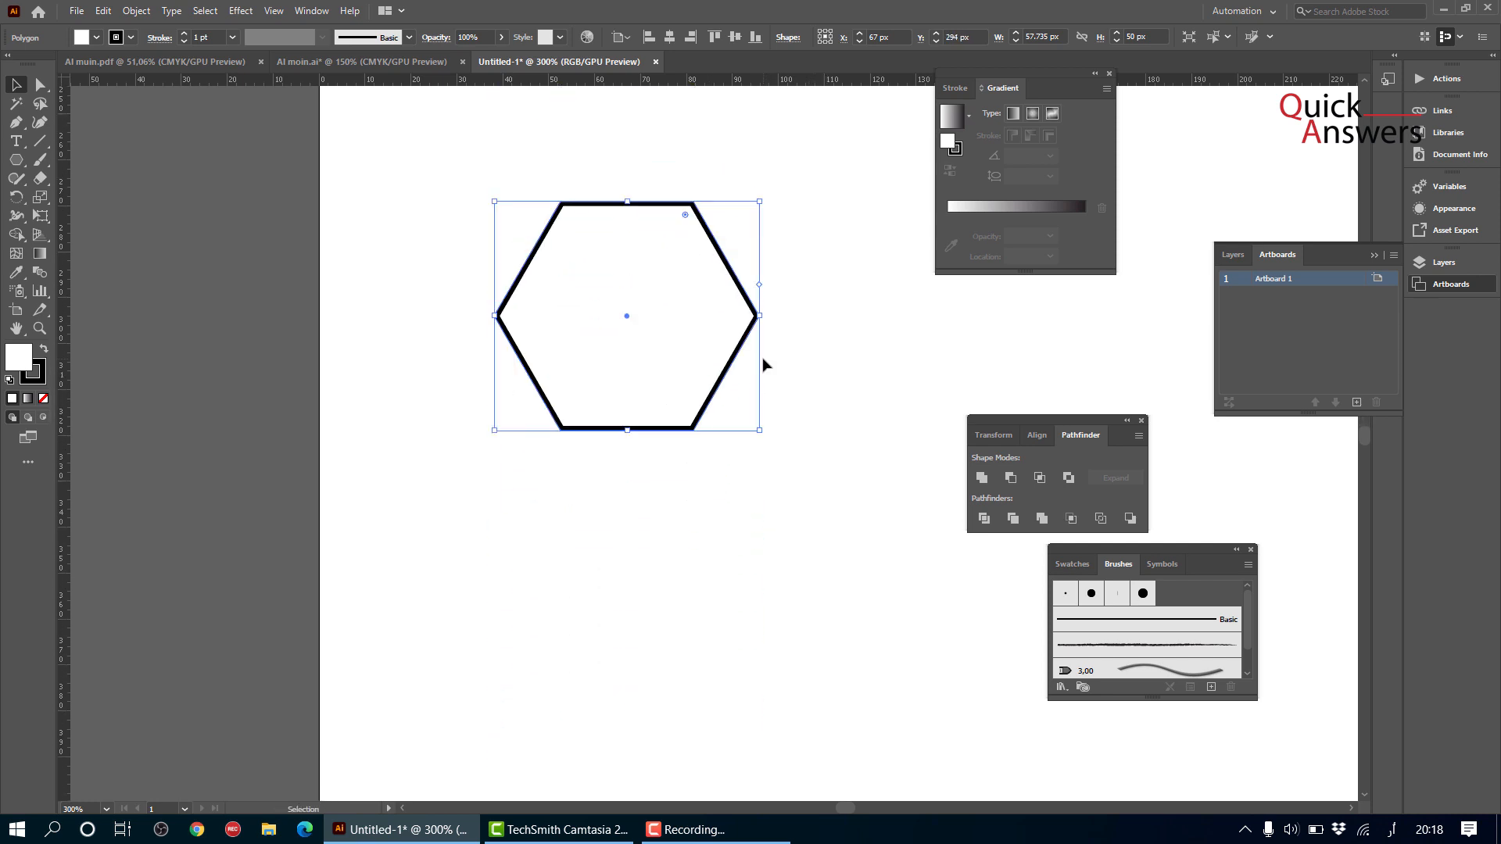
{"action": "key", "text": "ctrl+d"}
{"action": "key", "text": "ctrl+d"}
{"action": "key", "text": "ctrl+d"}
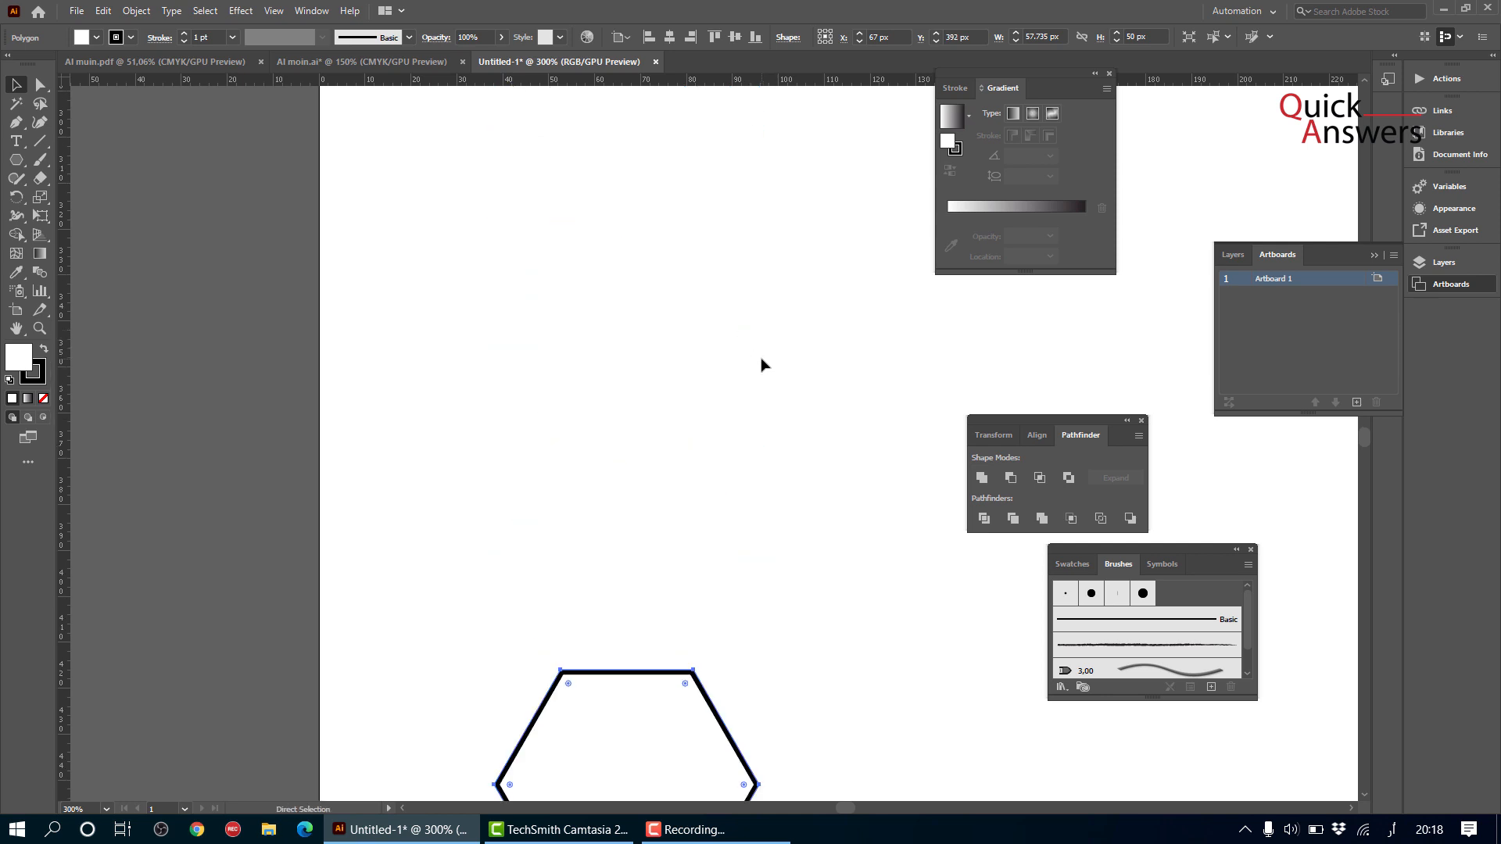
{"action": "scroll", "coordinate": [764, 364], "scroll_direction": "down", "scroll_amount": 7}
- Undo the repeated moves, the deletion and the copy, back to the single hexagon at Y 49 px
{"action": "key", "text": "ctrl+z"}
{"action": "key", "text": "ctrl+z"}
{"action": "key", "text": "ctrl+z"}
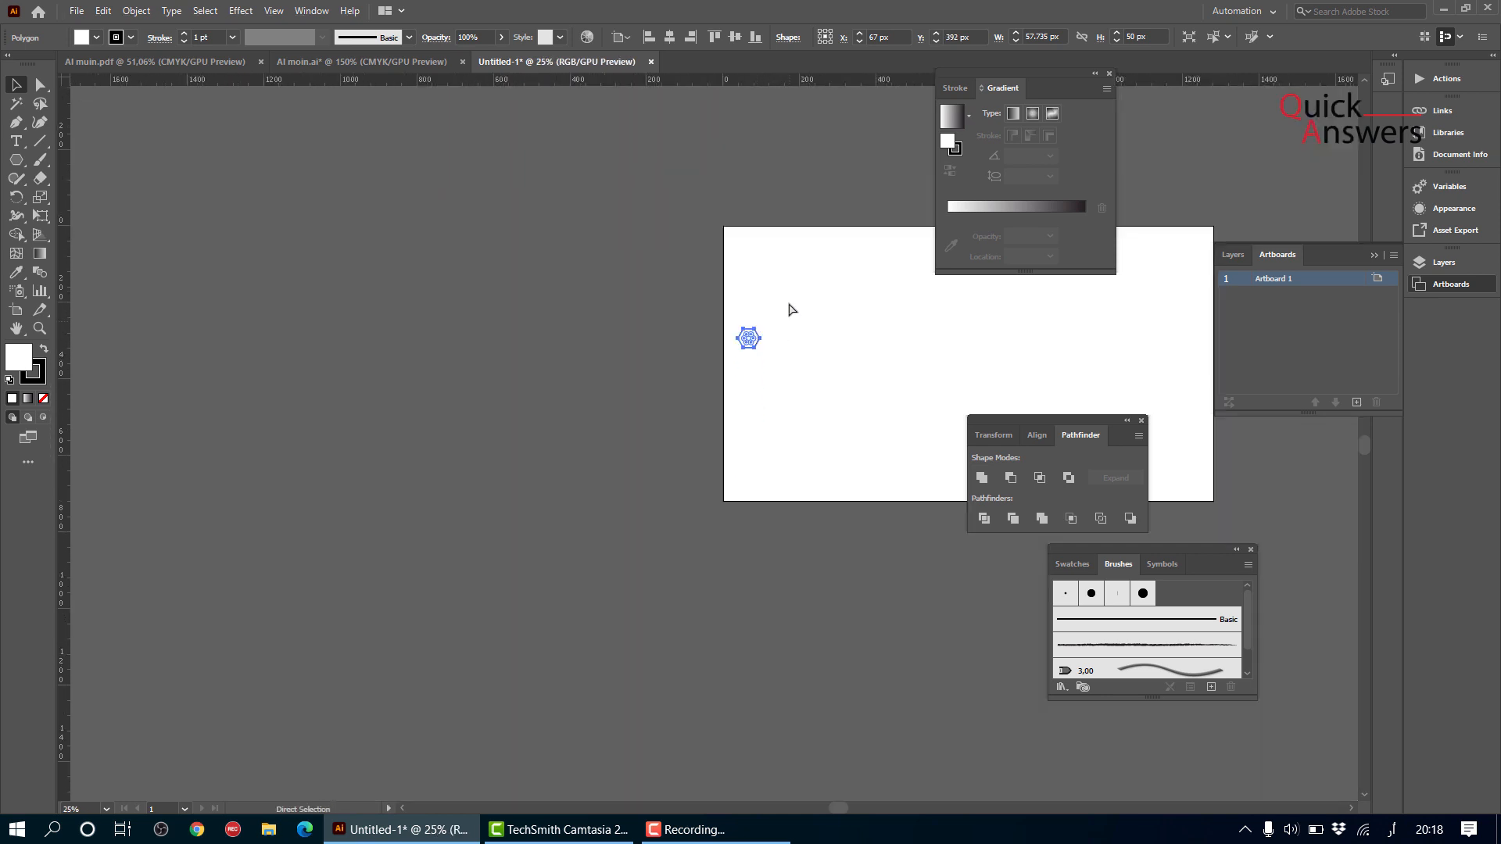
{"action": "key", "text": "ctrl+z"}
{"action": "key", "text": "ctrl+z"}
{"action": "key", "text": "ctrl+z"}
{"action": "key", "text": "ctrl+z"}
{"action": "key", "text": "ctrl+z"}
{"action": "key", "text": "ctrl+z"}
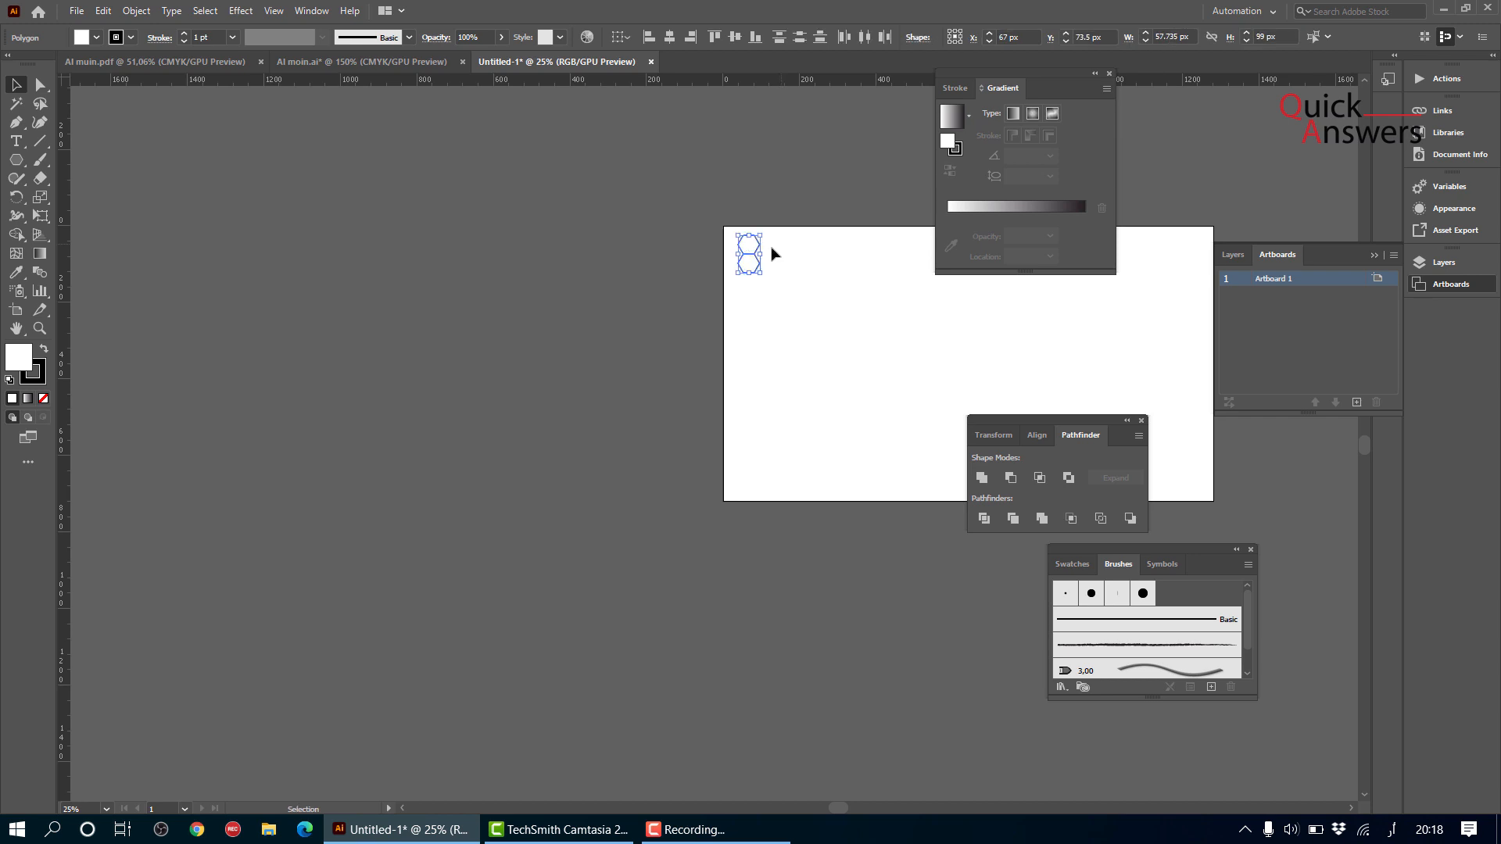
{"action": "key", "text": "ctrl+z"}
{"action": "scroll", "coordinate": [765, 260], "scroll_direction": "up", "scroll_amount": 4}
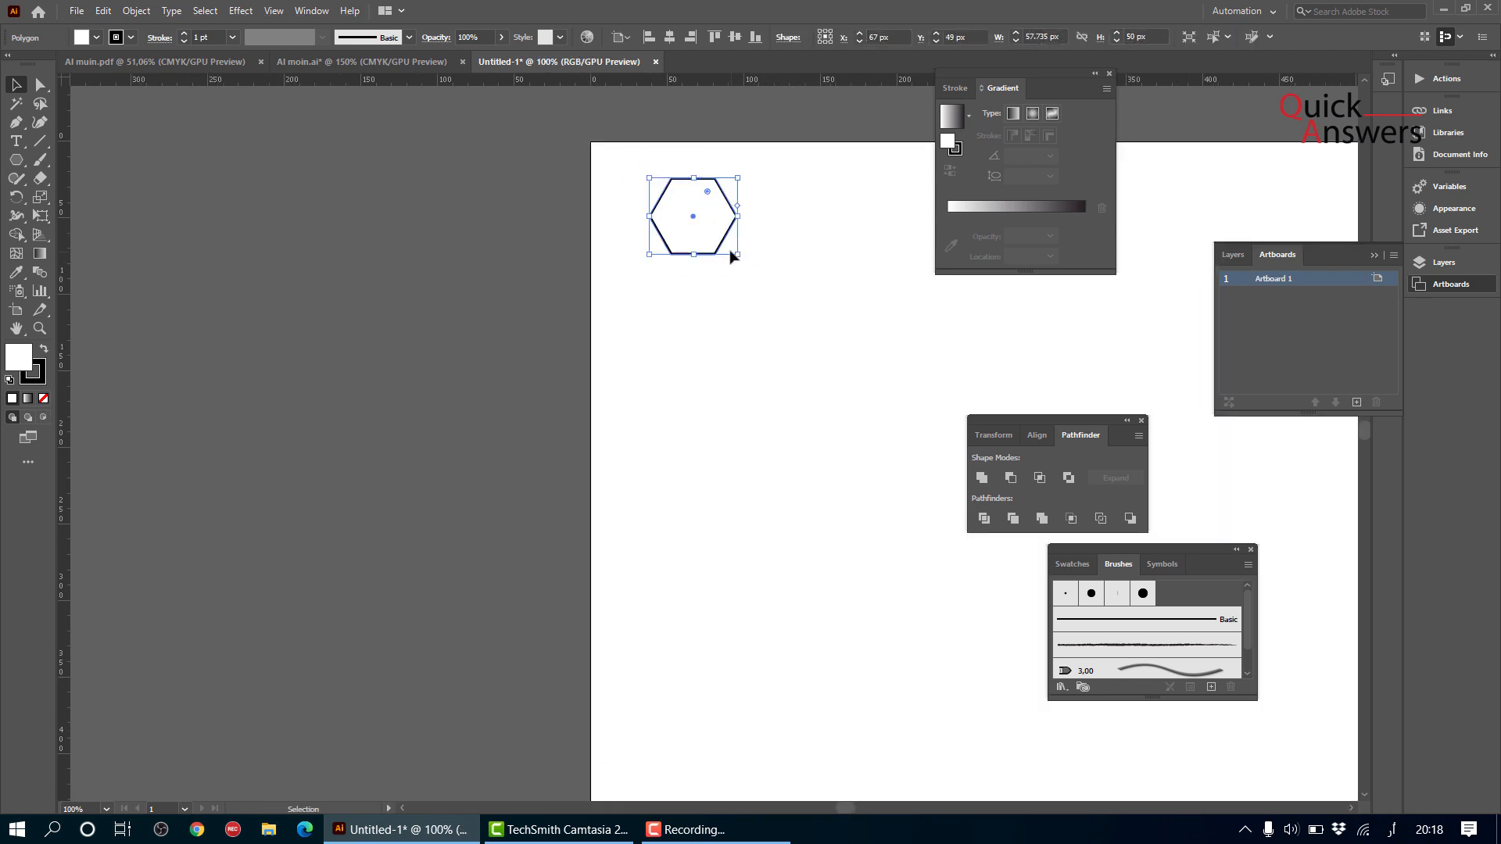
{"action": "scroll", "coordinate": [714, 232], "scroll_direction": "up", "scroll_amount": 2}
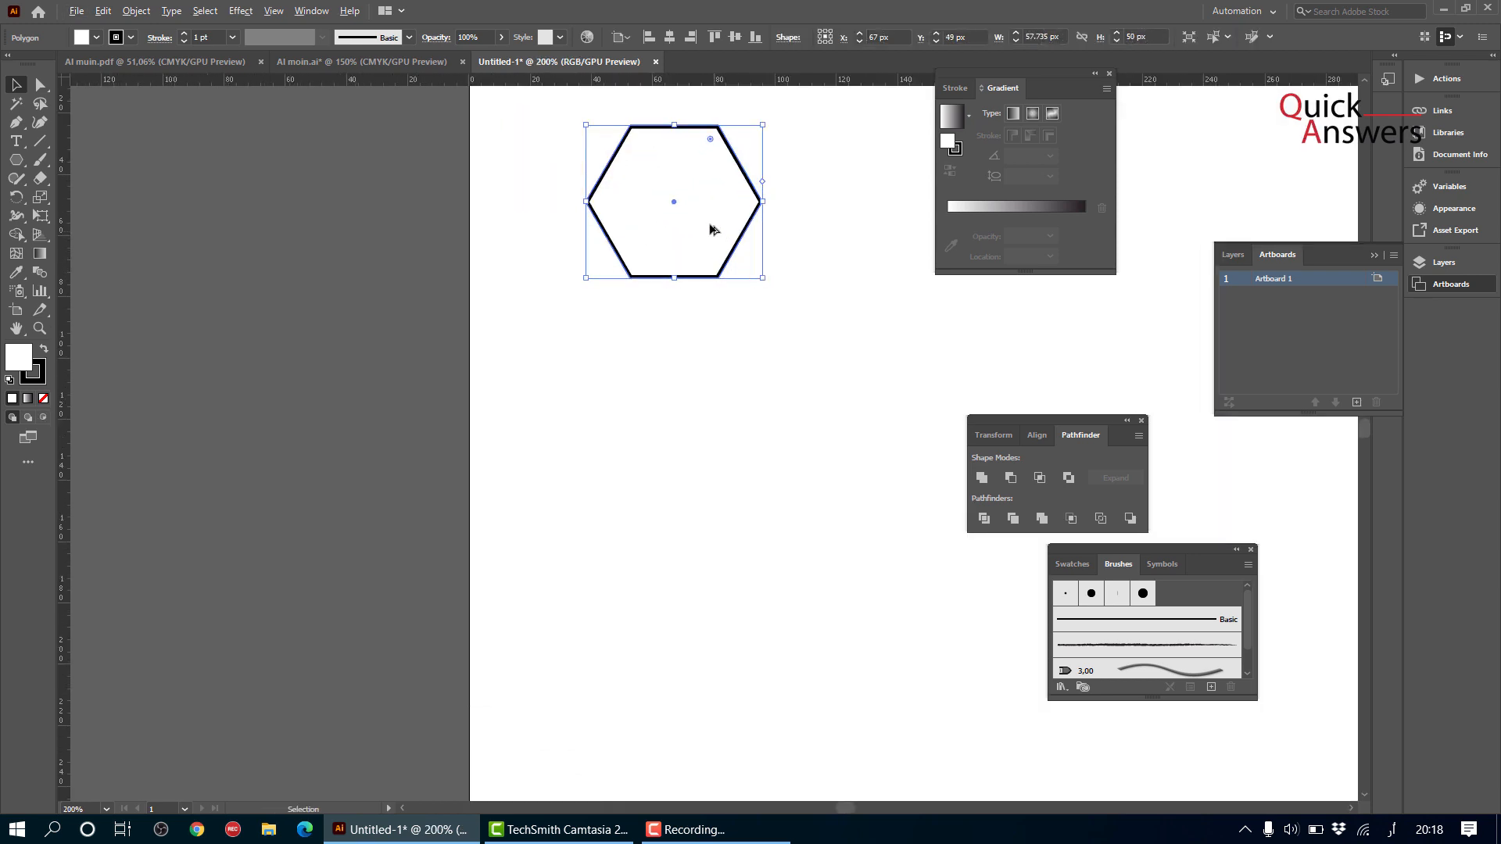
{"action": "scroll", "coordinate": [696, 190], "scroll_direction": "up", "scroll_amount": 2}
{"action": "scroll", "coordinate": [698, 277], "scroll_direction": "up", "scroll_amount": 1}
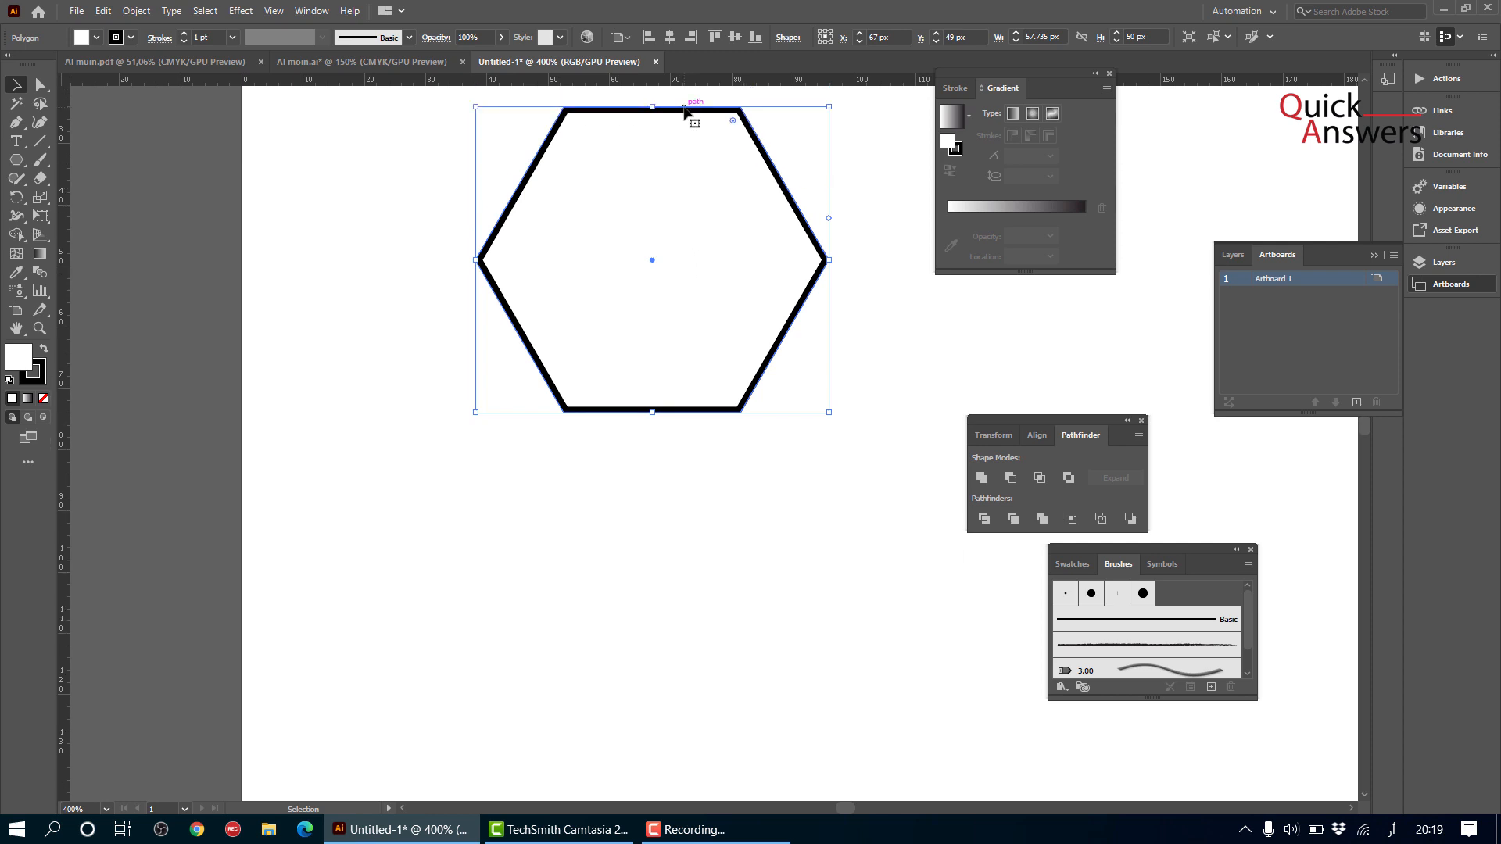
- Copy the hexagon straight down to Y 98 px so its top edge overlaps the original's bottom edge
{"action": "left_click_drag", "start_coordinate": [683, 111], "coordinate": [682, 408]}
{"action": "scroll", "coordinate": [773, 330], "scroll_direction": "down", "scroll_amount": 4}
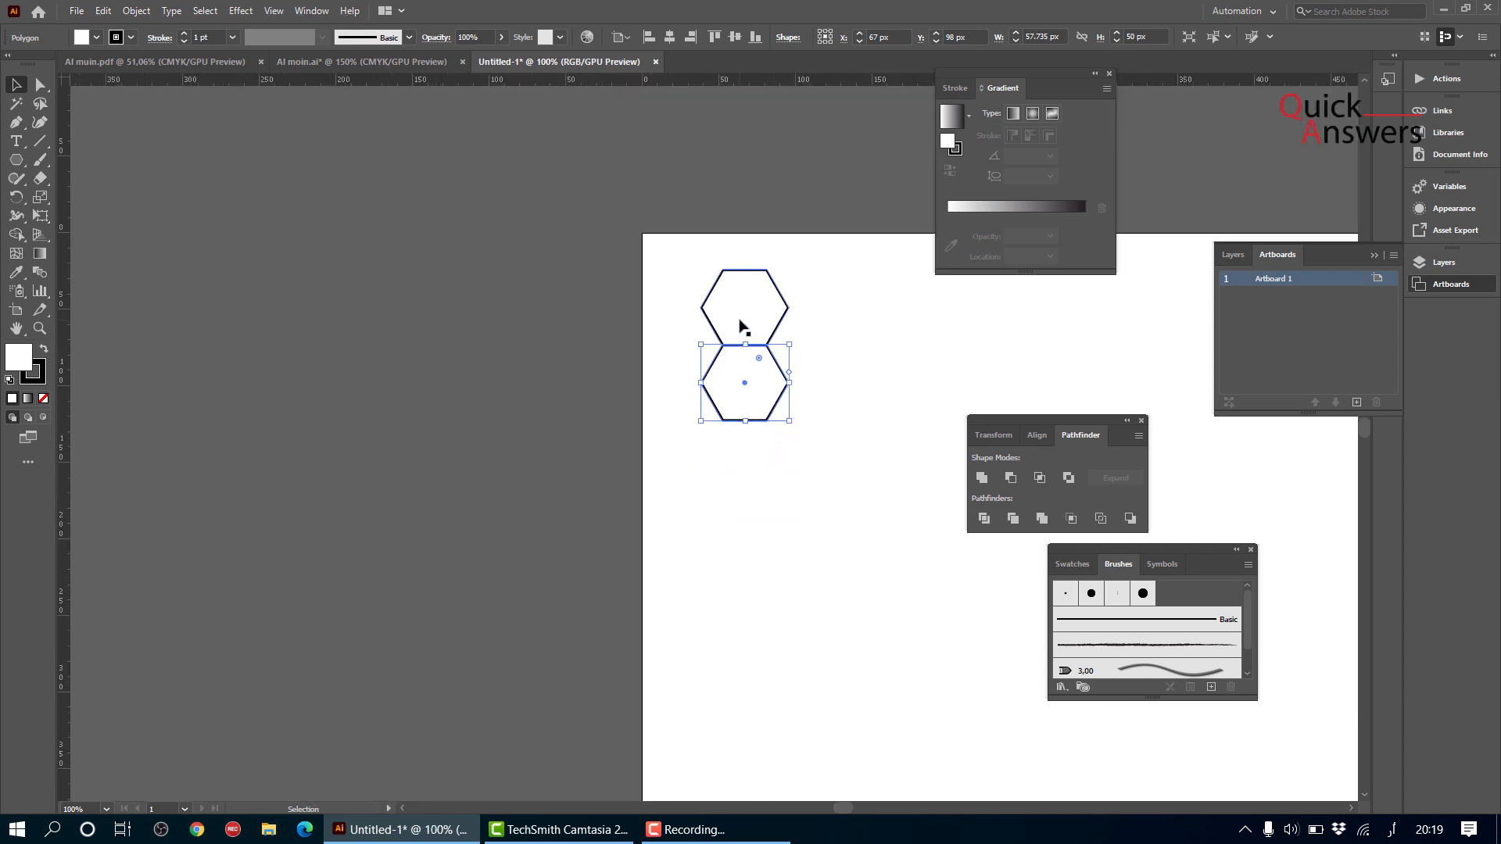
{"action": "scroll", "coordinate": [740, 323], "scroll_direction": "down", "scroll_amount": 2}
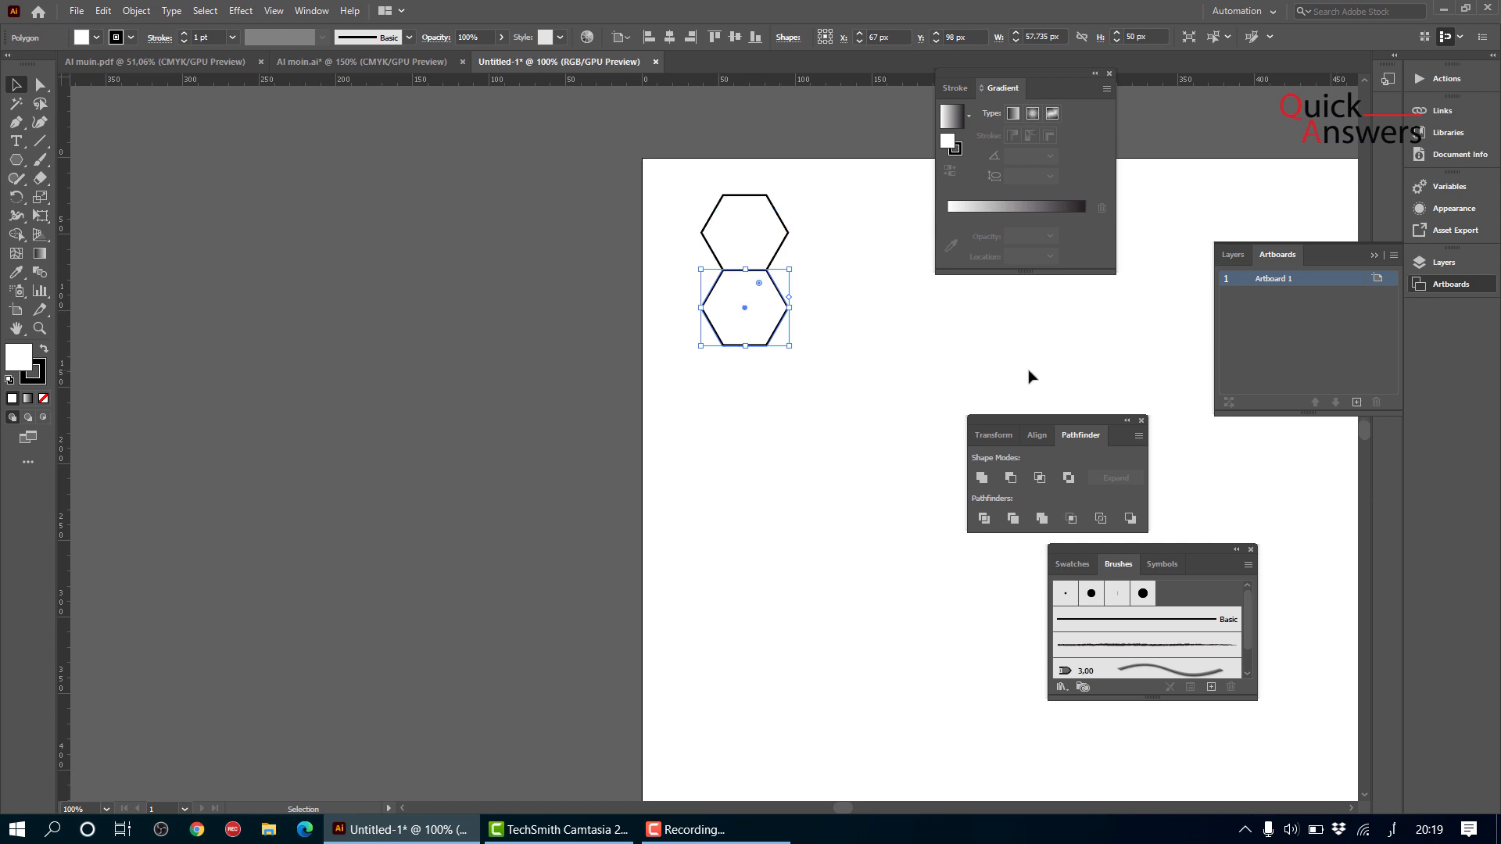
- Repeat the downward hexagon copy with Transform Again until the column reaches the artboard's lower edge at Y 686 px
{"action": "key", "text": "a"}
{"action": "key", "text": "ctrl+d"}
{"action": "key", "text": "ctrl+d"}
{"action": "key", "text": "ctrl+d"}
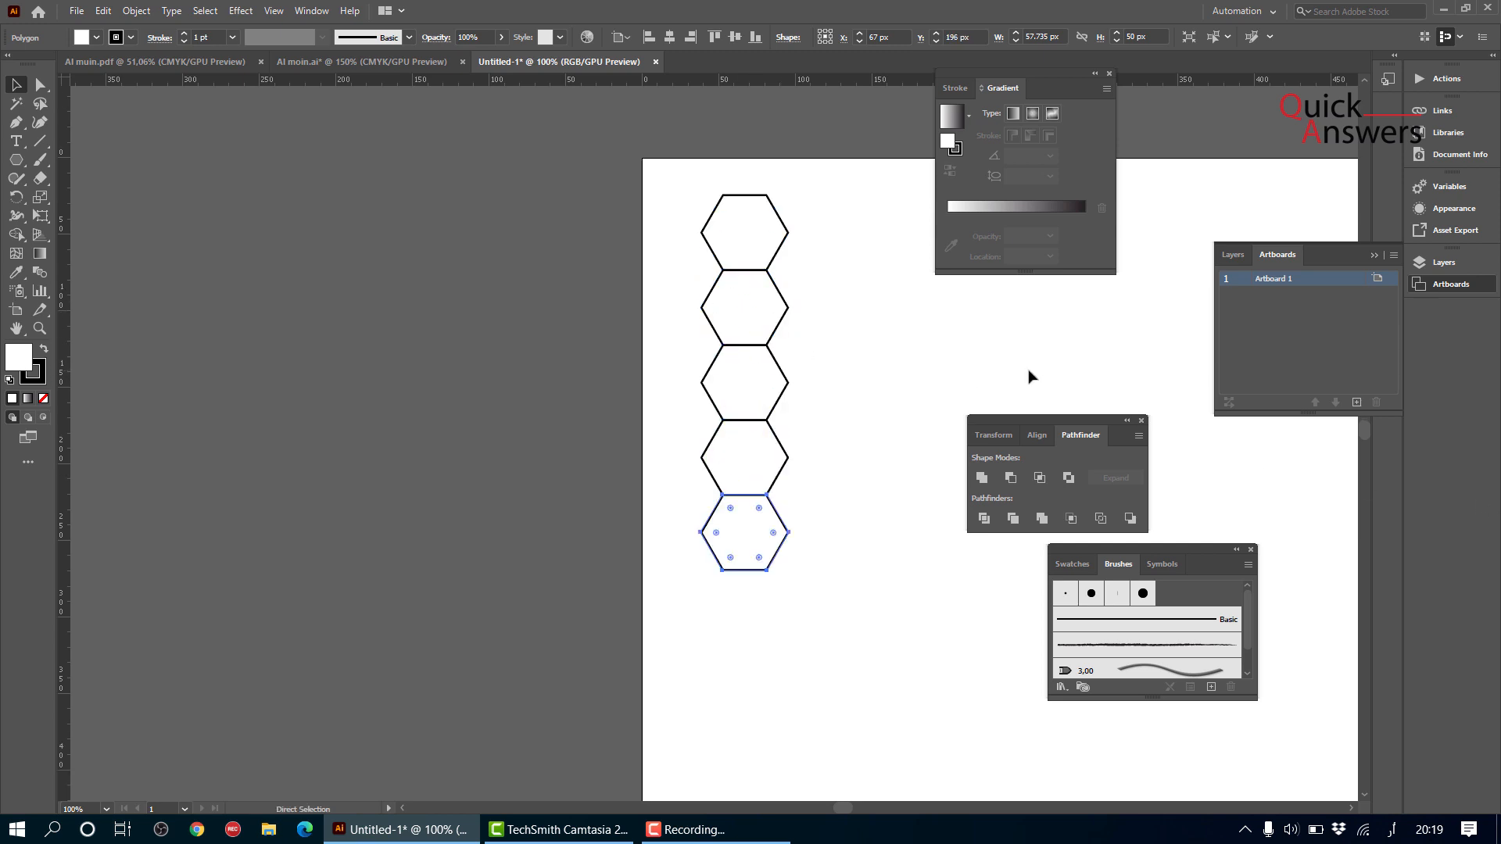
{"action": "key", "text": "ctrl+d"}
{"action": "scroll", "coordinate": [1029, 377], "scroll_direction": "down", "scroll_amount": 2}
{"action": "key", "text": "ctrl+d"}
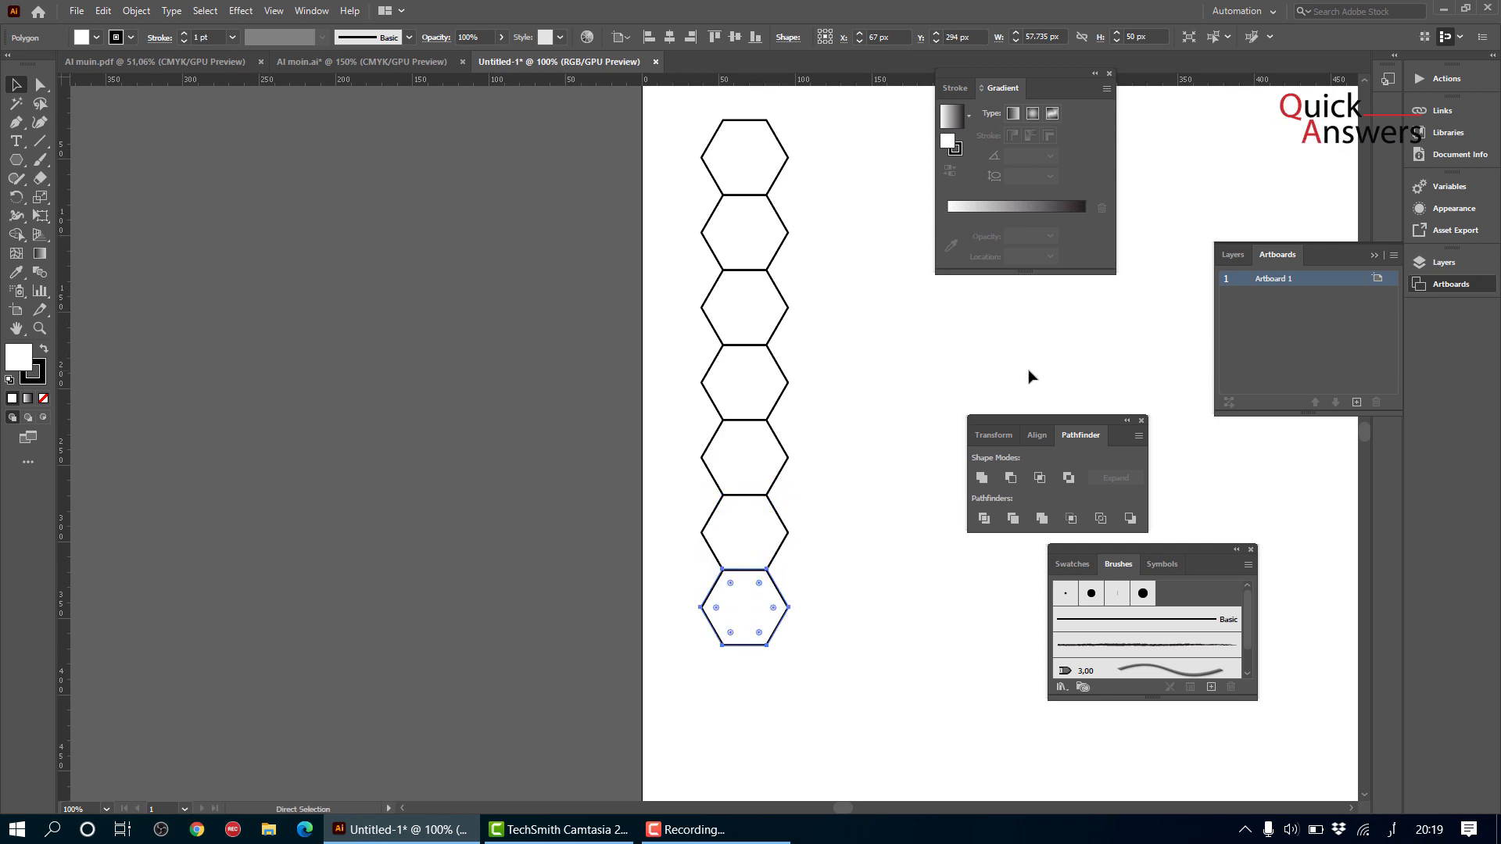
{"action": "scroll", "coordinate": [1029, 377], "scroll_direction": "down", "scroll_amount": 4}
{"action": "key", "text": "ctrl+d"}
{"action": "scroll", "coordinate": [1029, 377], "scroll_direction": "down", "scroll_amount": 5}
{"action": "key", "text": "ctrl+d"}
{"action": "scroll", "coordinate": [1029, 377], "scroll_direction": "down", "scroll_amount": 4}
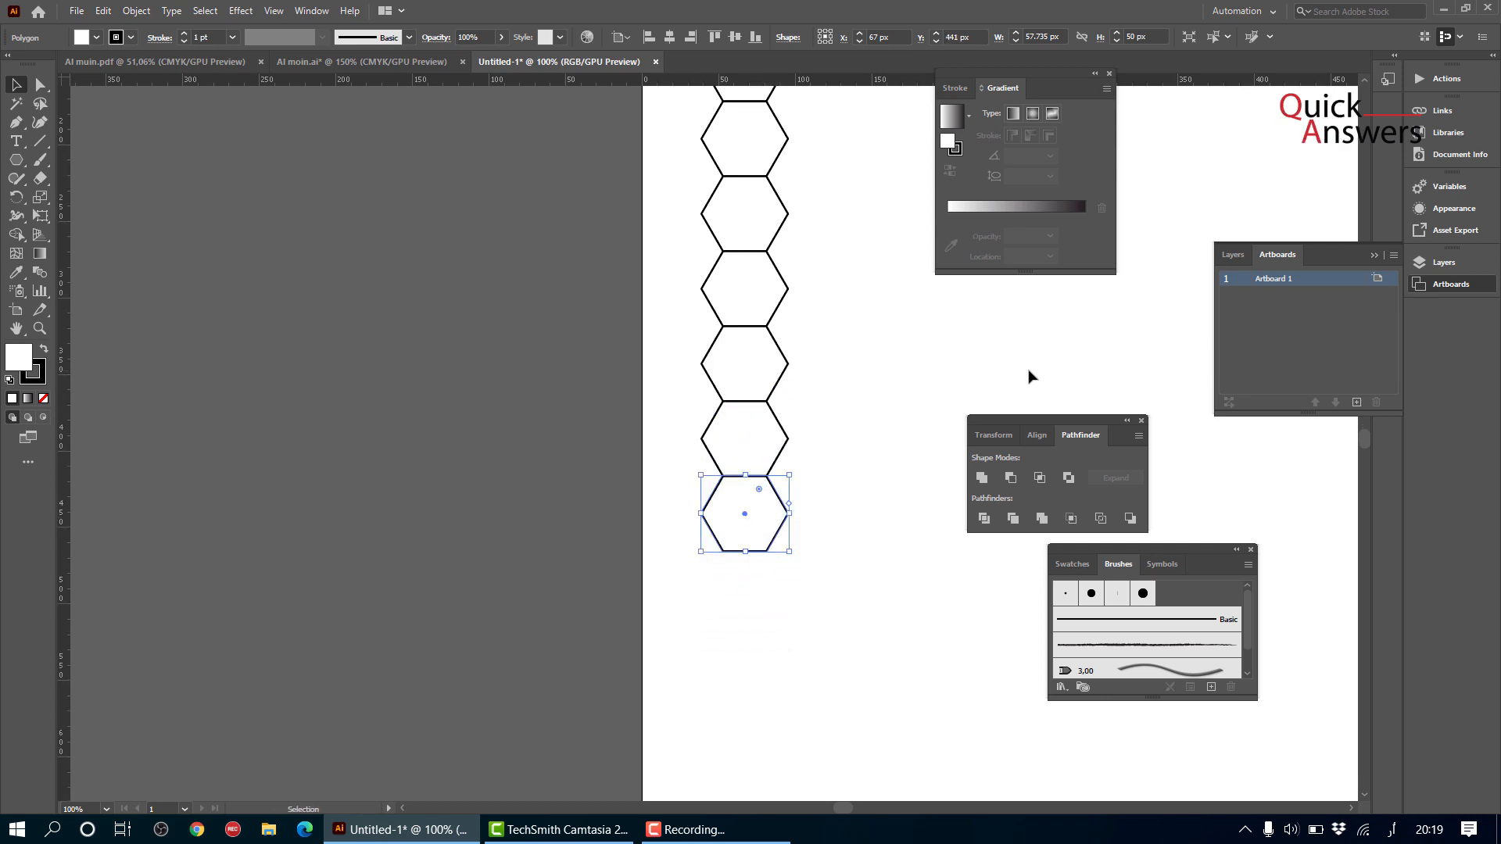
{"action": "scroll", "coordinate": [1029, 377], "scroll_direction": "down", "scroll_amount": 6}
{"action": "key", "text": "ctrl+d"}
{"action": "key", "text": "ctrl+d"}
{"action": "key", "text": "ctrl+d"}
{"action": "key", "text": "ctrl+d"}
{"action": "scroll", "coordinate": [930, 389], "scroll_direction": "down", "scroll_amount": 6}
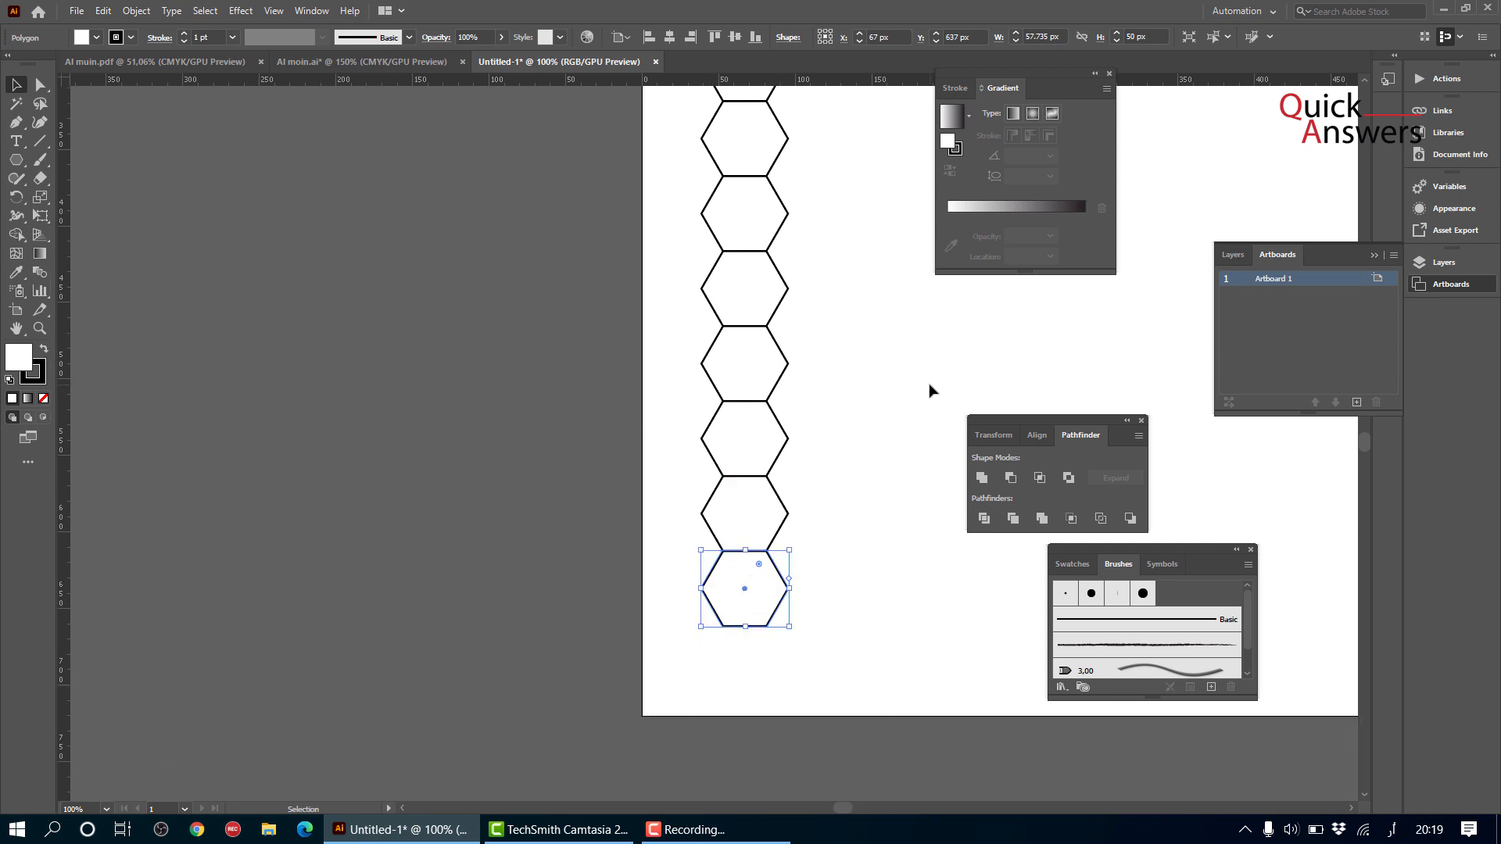
{"action": "scroll", "coordinate": [930, 390], "scroll_direction": "down", "scroll_amount": 1}
{"action": "key", "text": "ctrl+d"}
{"action": "scroll", "coordinate": [930, 389], "scroll_direction": "down", "scroll_amount": 2}
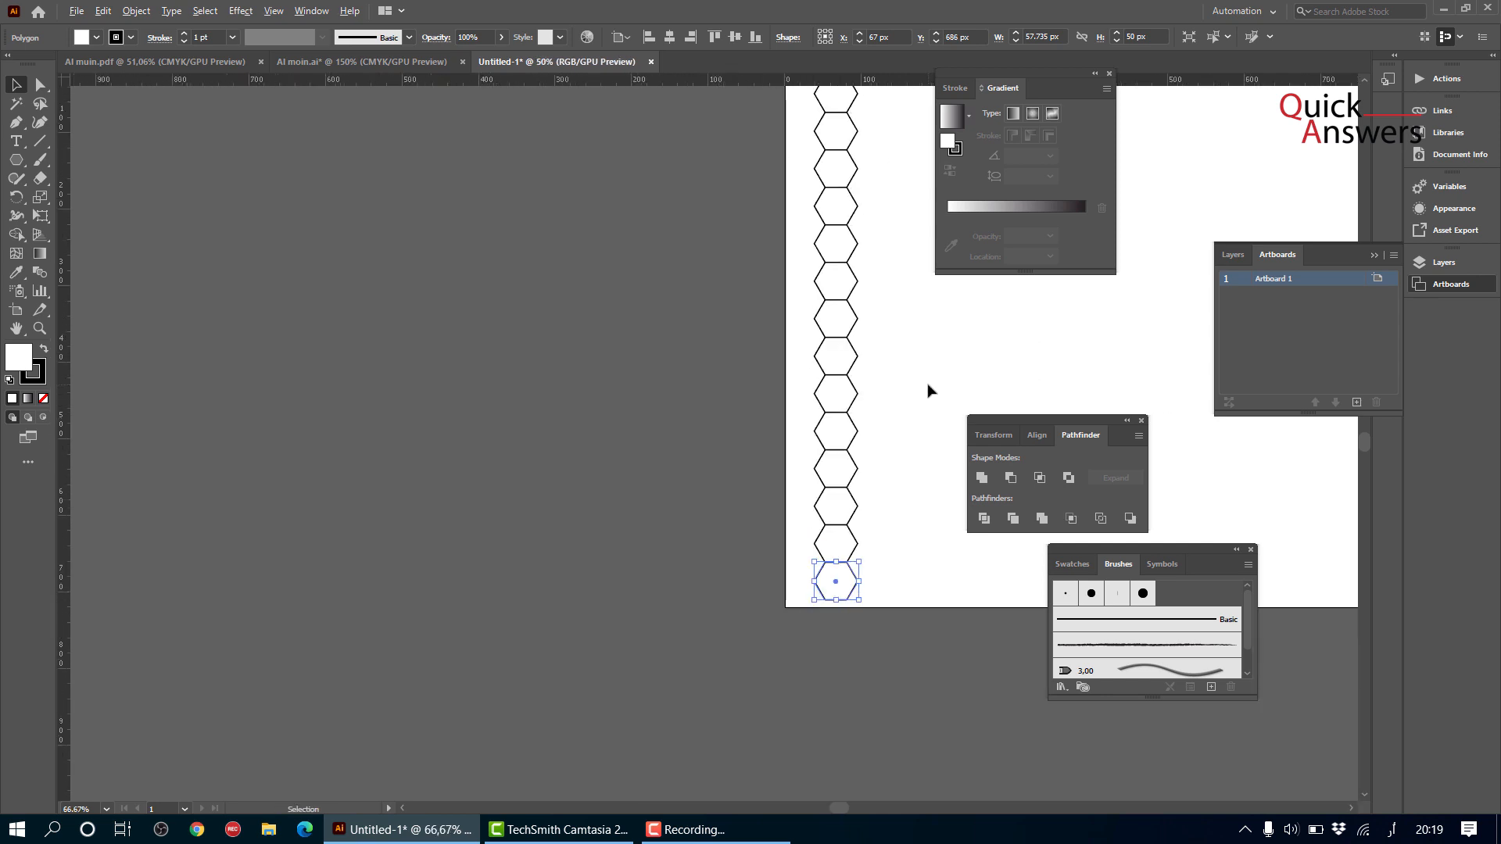
- Select the entire hexagon column and examine the shared edges between its hexagons up close
{"action": "left_click", "coordinate": [901, 468]}
{"action": "left_click_drag", "start_coordinate": [785, 352], "coordinate": [624, 423]}
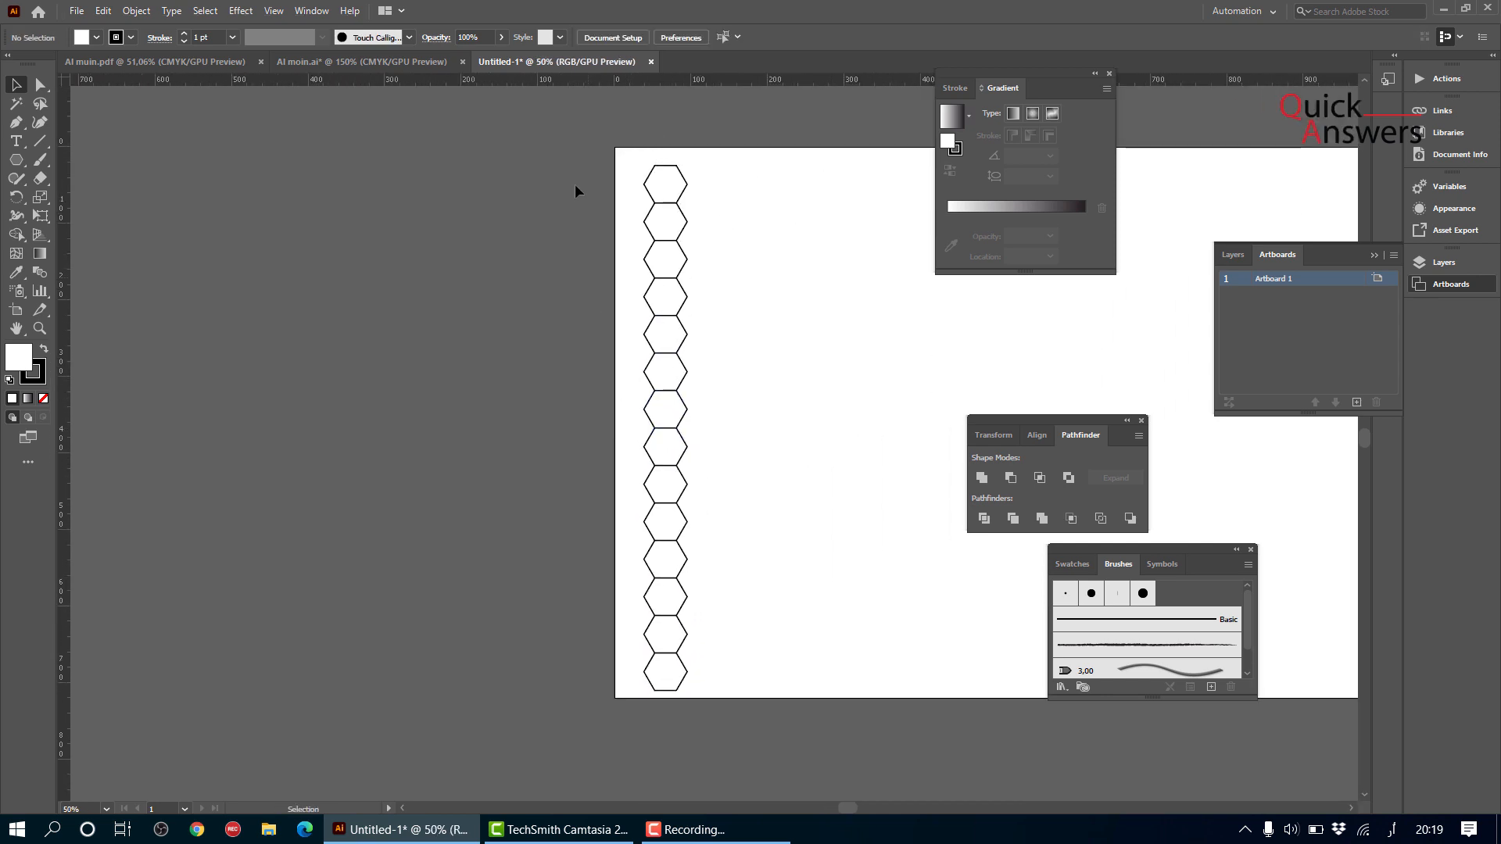
{"action": "left_click_drag", "start_coordinate": [617, 145], "coordinate": [707, 701]}
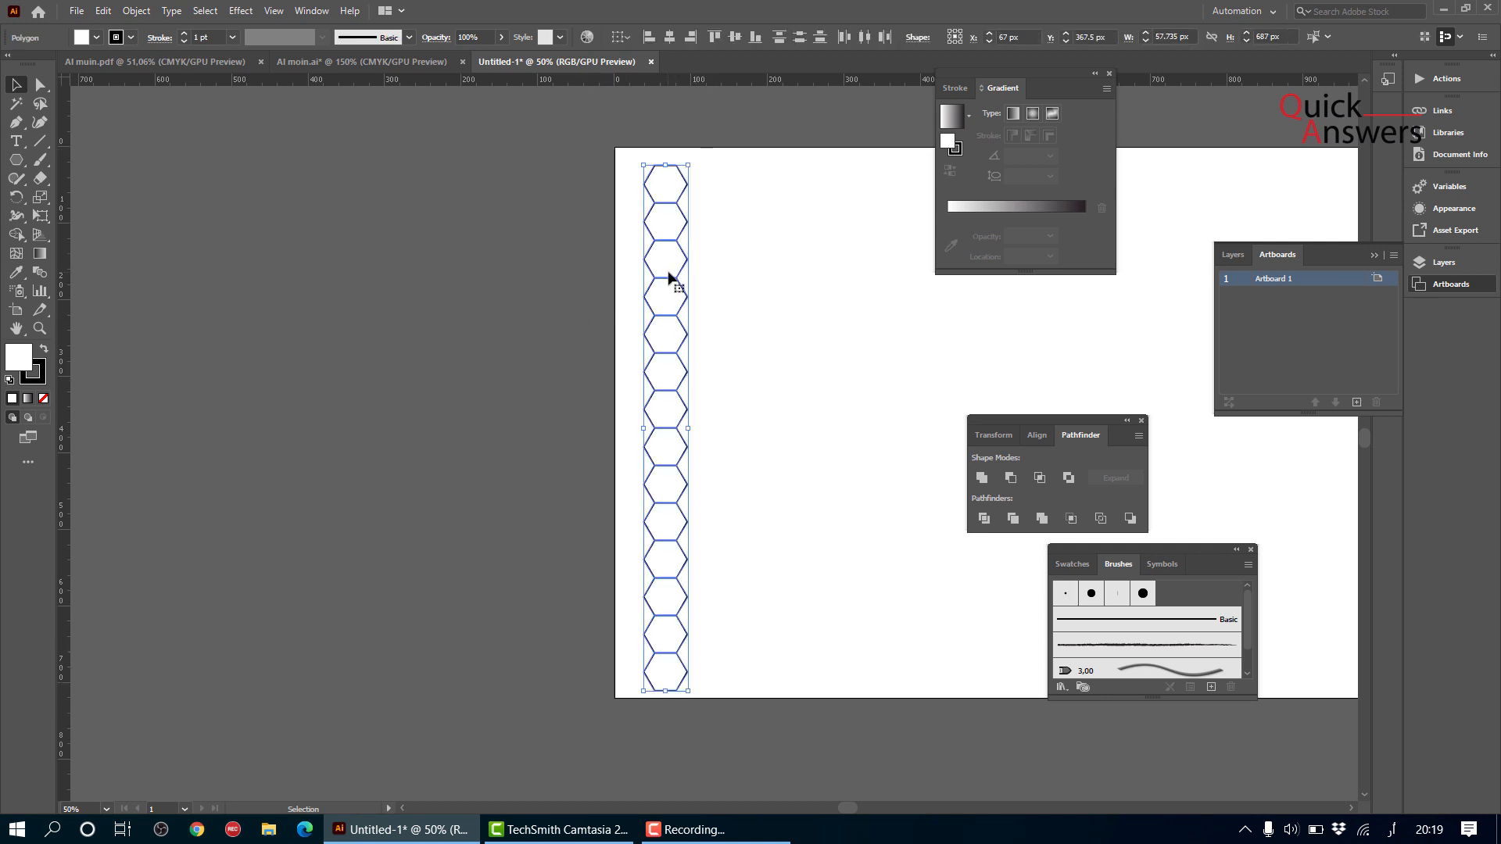
{"action": "scroll", "coordinate": [668, 278], "scroll_direction": "up", "scroll_amount": 3}
{"action": "left_click_drag", "start_coordinate": [674, 220], "coordinate": [557, 474]}
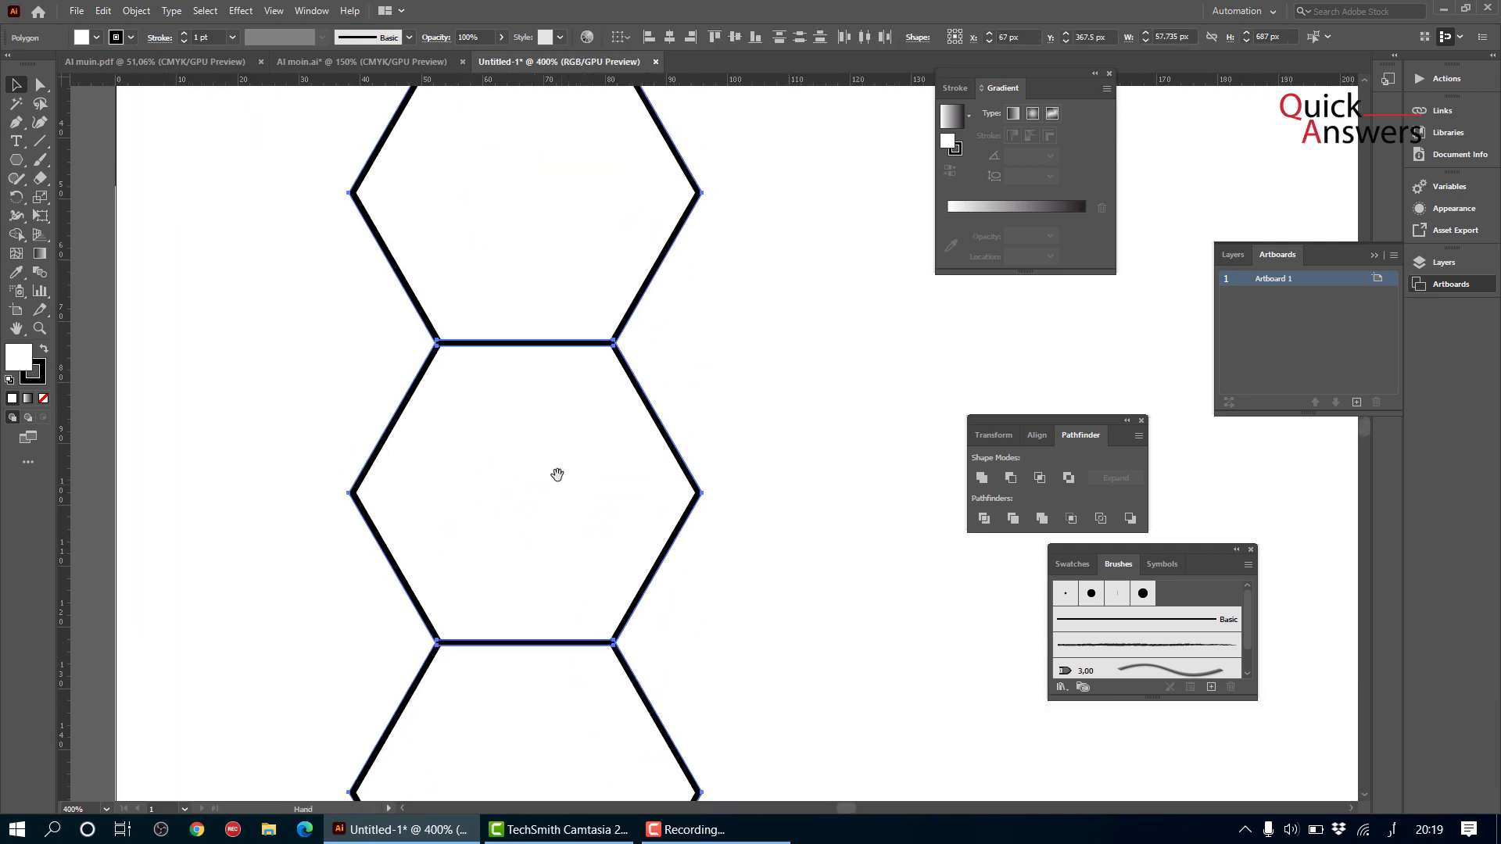
{"action": "scroll", "coordinate": [519, 324], "scroll_direction": "down", "scroll_amount": 2}
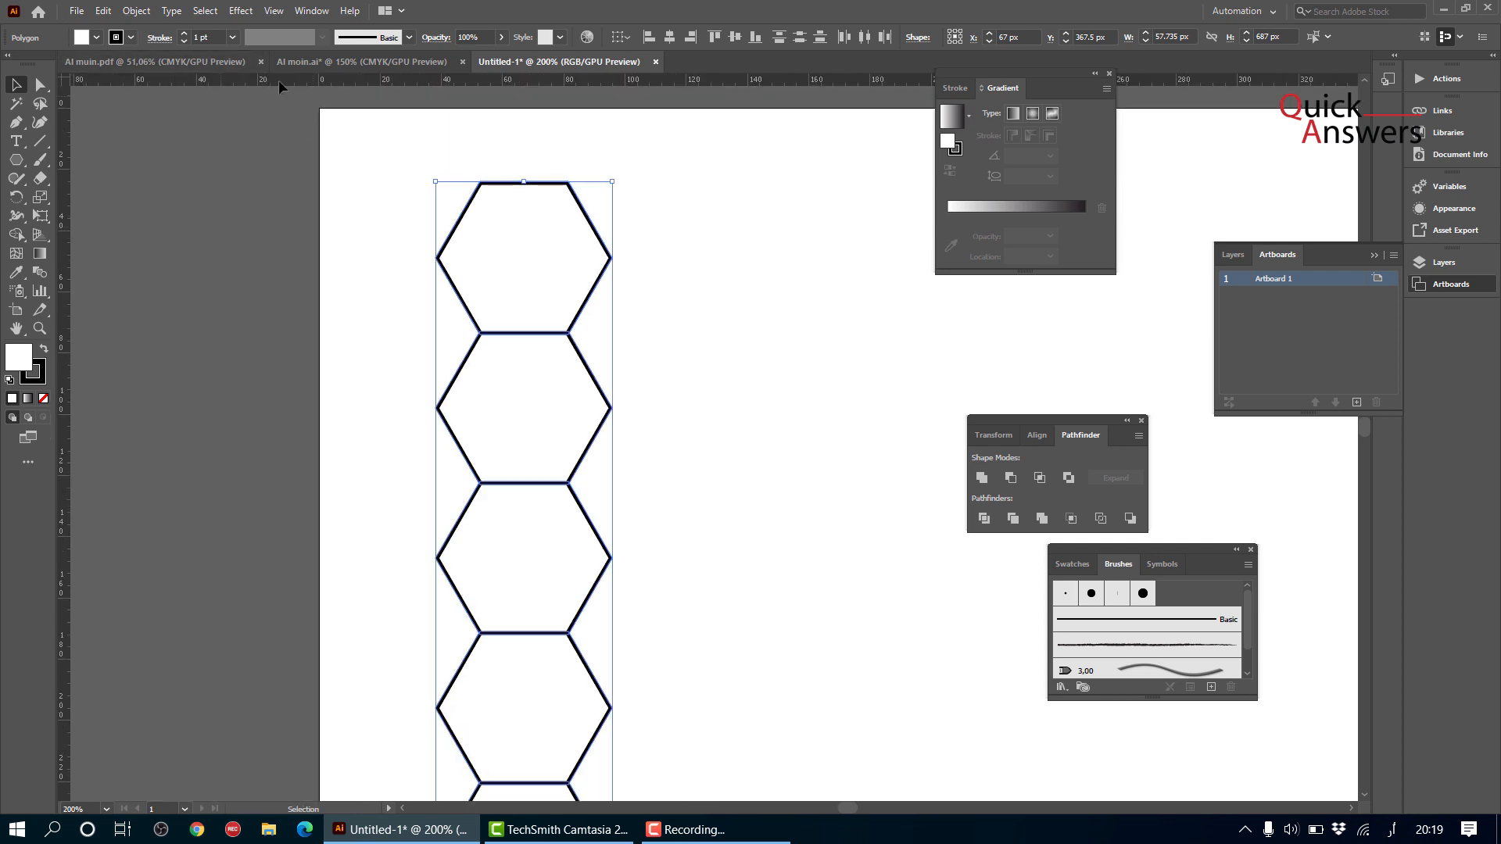
- Try moving the second and third hexagons sideways out of the column, undoing each move
{"action": "left_click", "coordinate": [496, 192]}
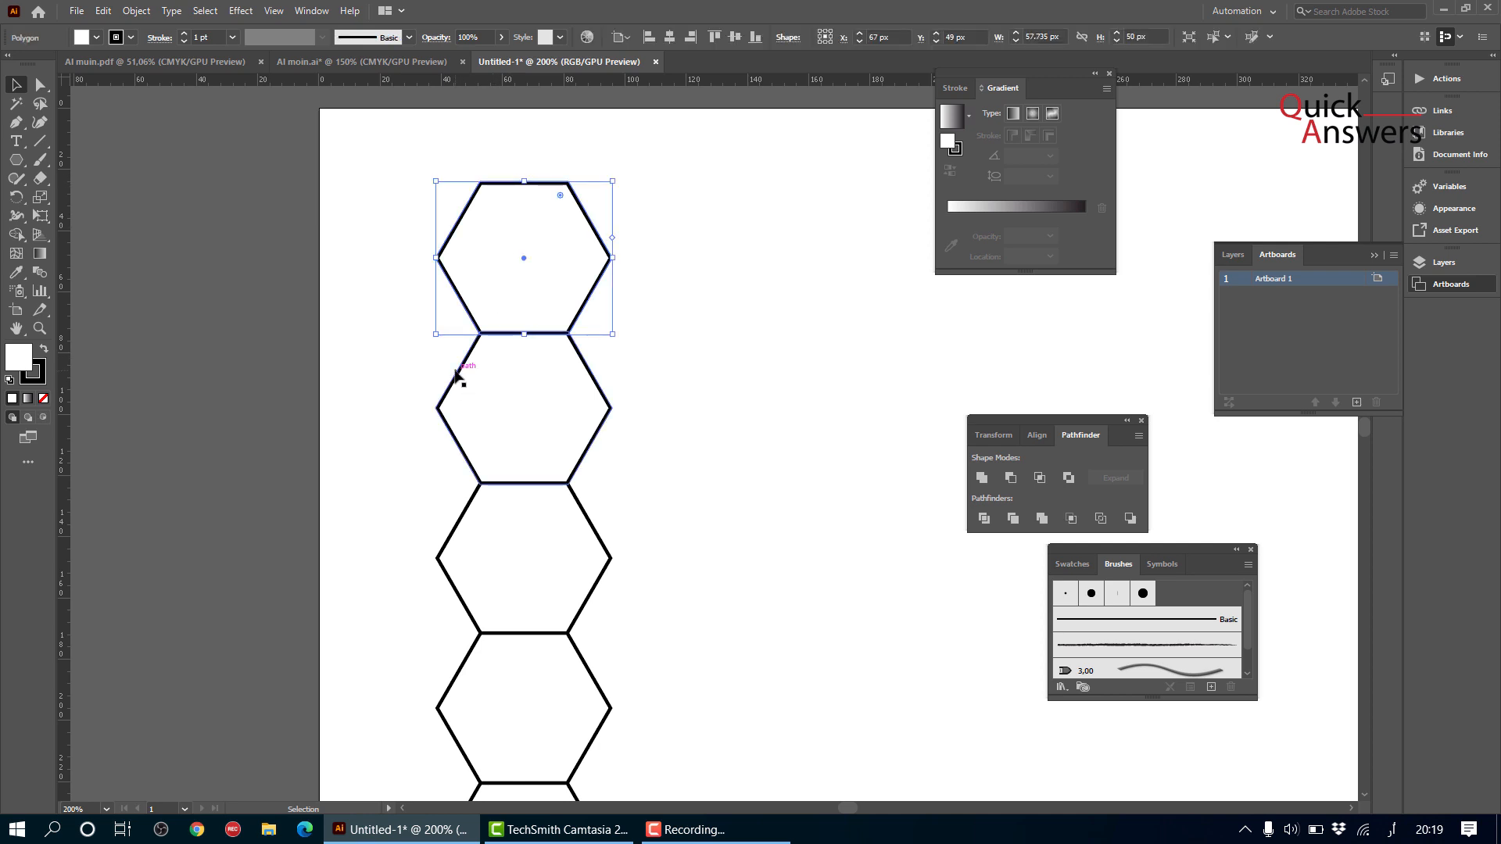
{"action": "left_click_drag", "start_coordinate": [459, 377], "coordinate": [570, 378]}
{"action": "key", "text": "ctrl+z"}
{"action": "scroll", "coordinate": [466, 378], "scroll_direction": "down", "scroll_amount": 2}
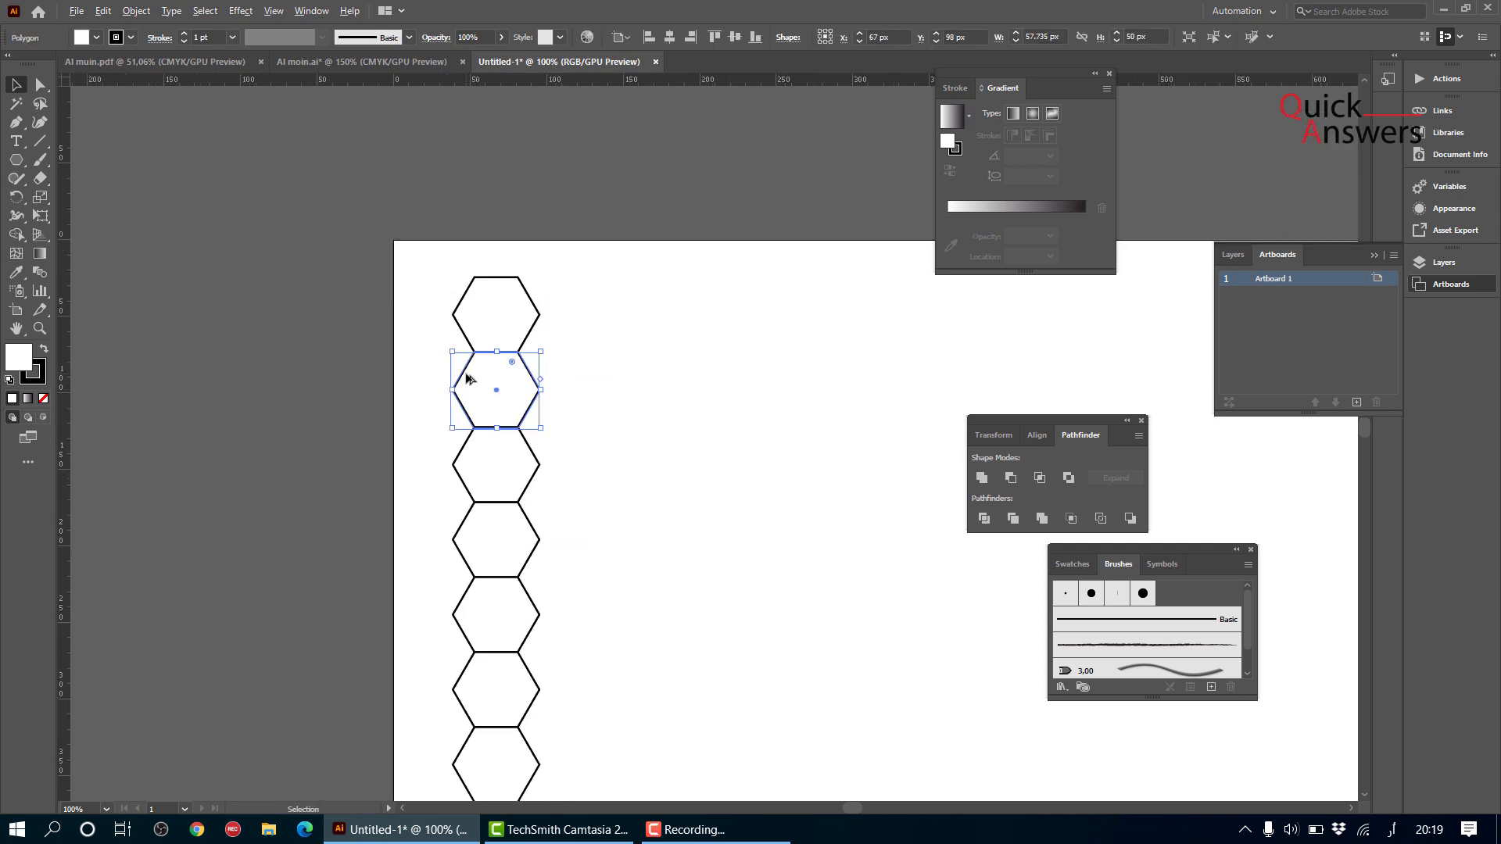
{"action": "left_click_drag", "start_coordinate": [530, 440], "coordinate": [595, 431]}
{"action": "key", "text": "ctrl+z"}
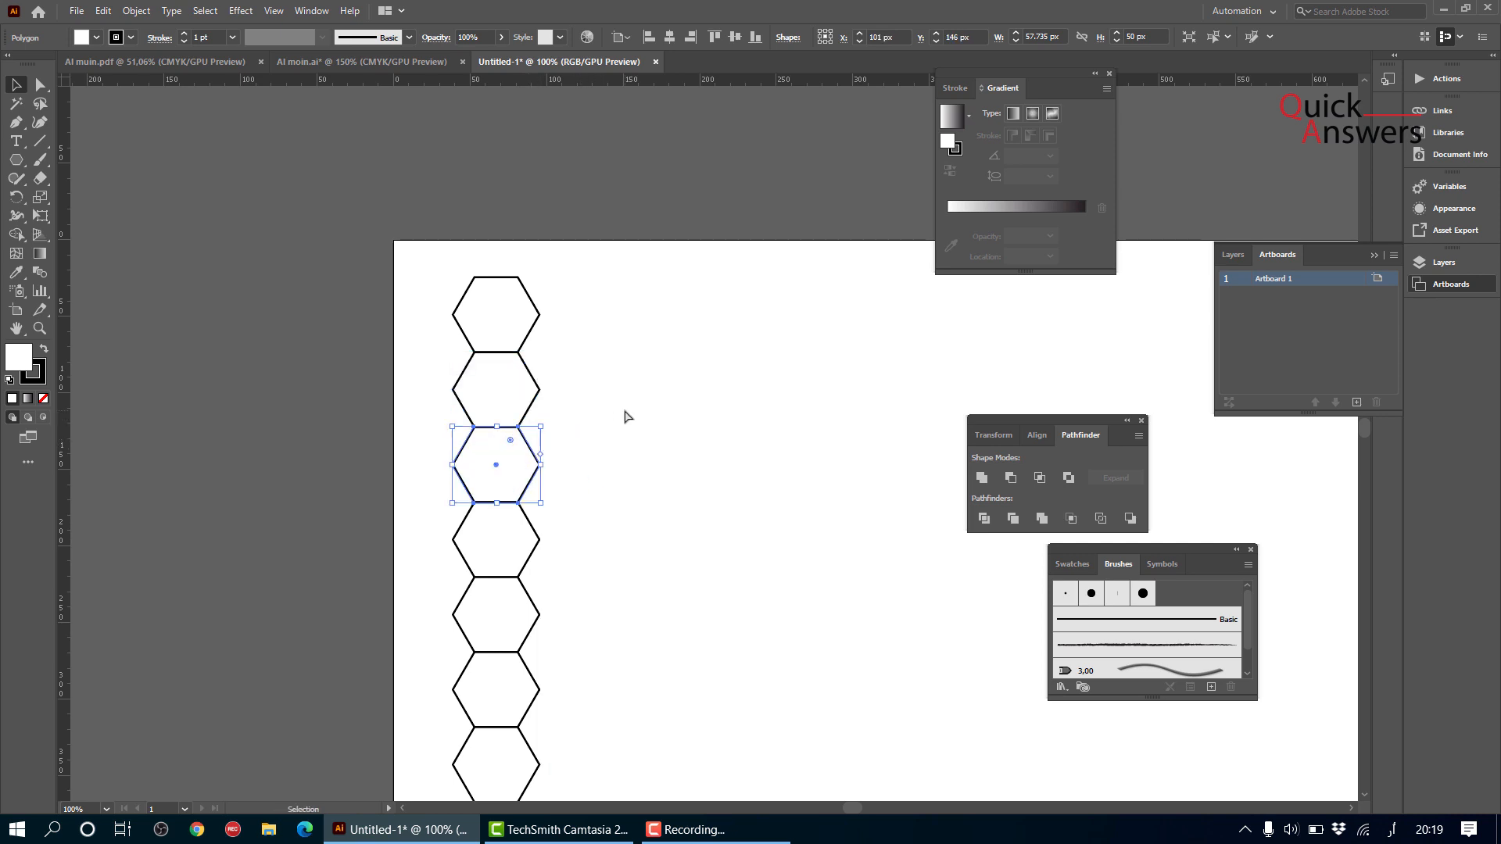
{"action": "scroll", "coordinate": [625, 416], "scroll_direction": "down", "scroll_amount": 2}
{"action": "scroll", "coordinate": [627, 390], "scroll_direction": "down", "scroll_amount": 3}
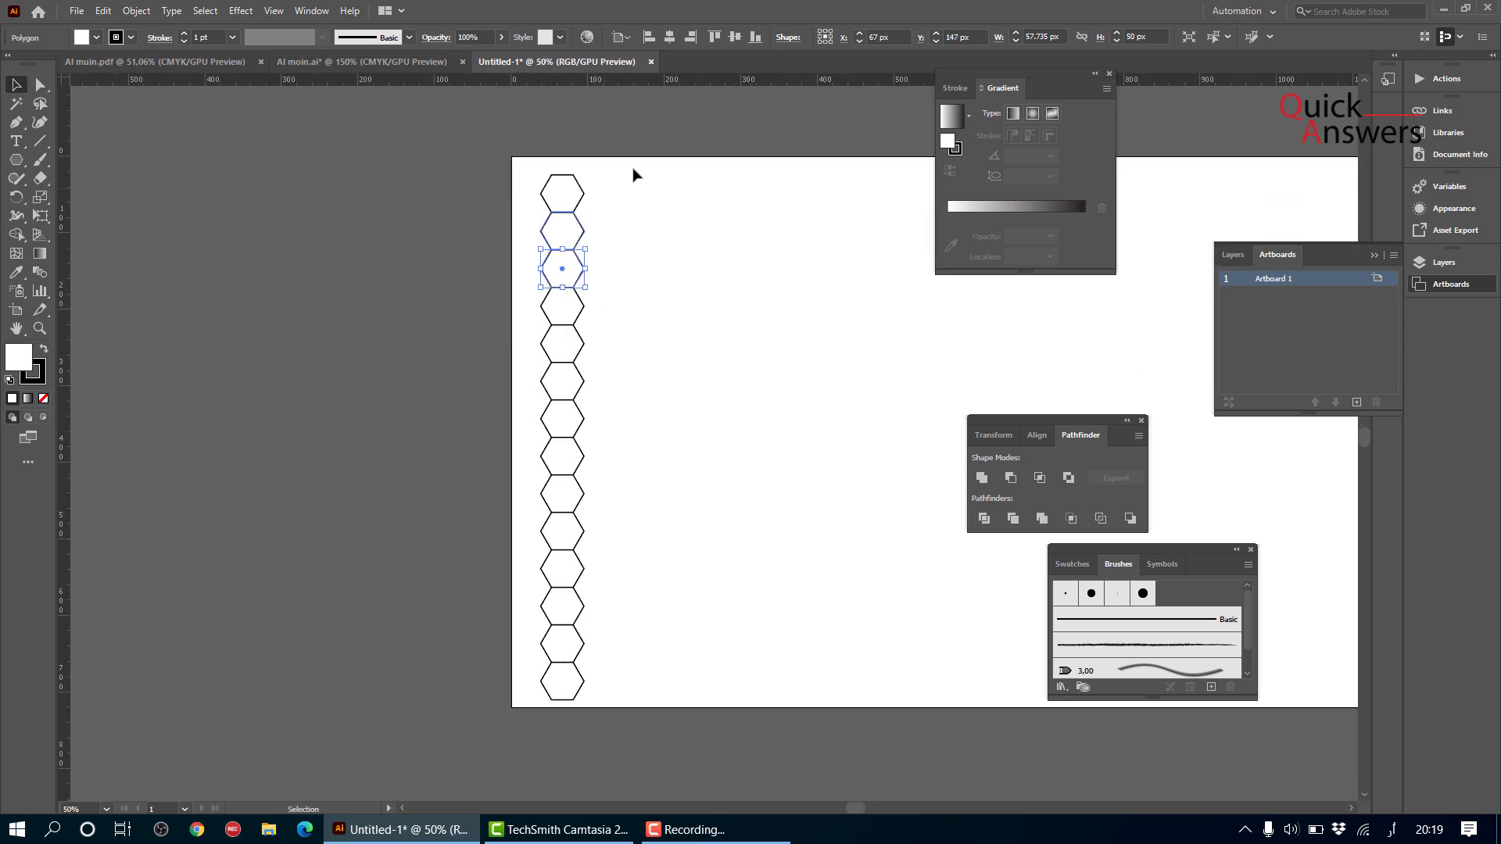
- Select all hexagons in the column and group them
{"action": "left_click", "coordinate": [529, 170]}
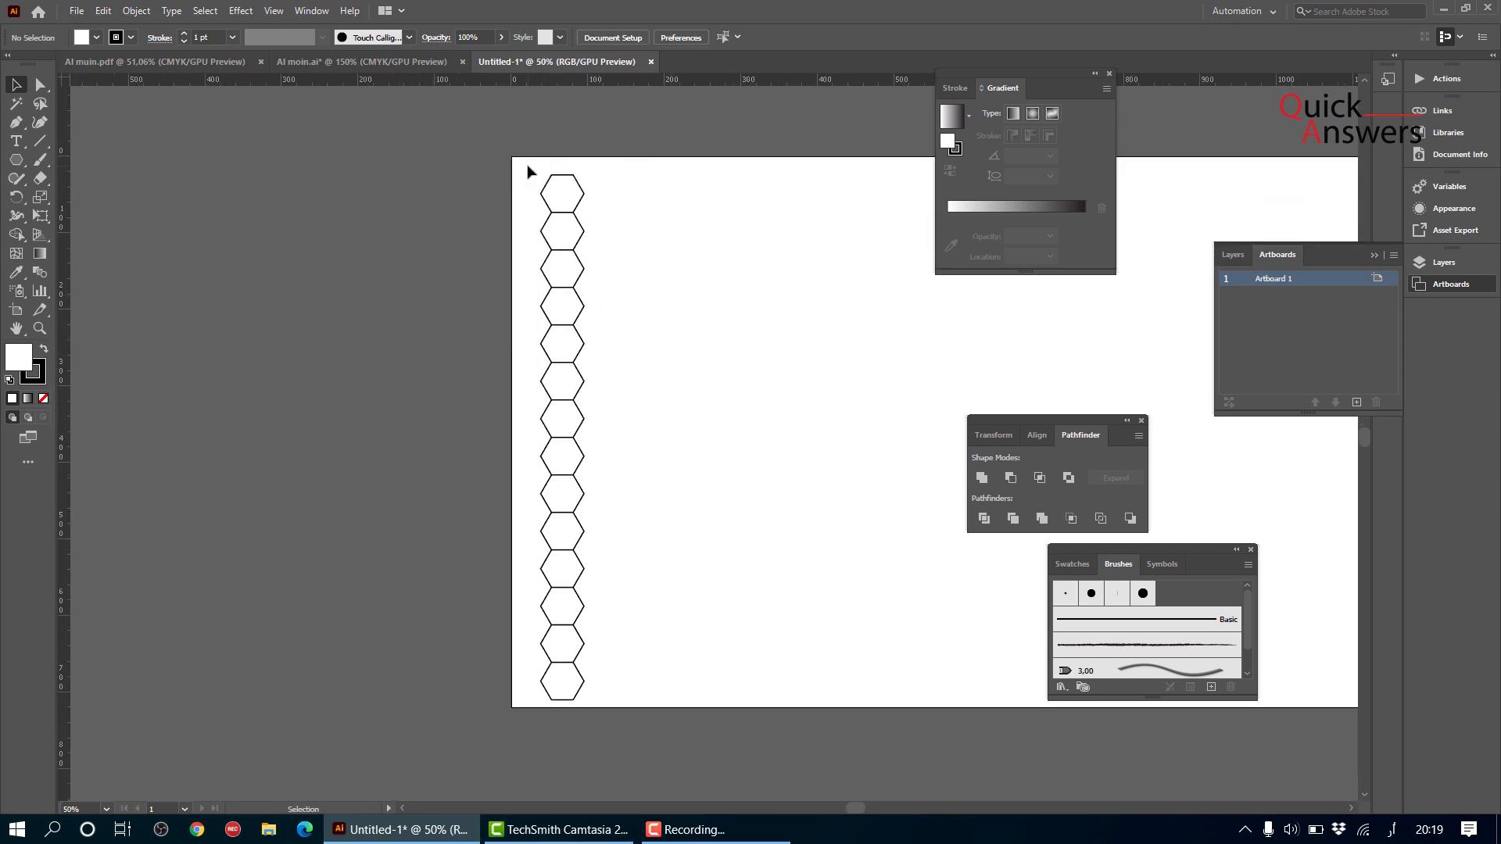
{"action": "left_click_drag", "start_coordinate": [527, 182], "coordinate": [610, 694]}
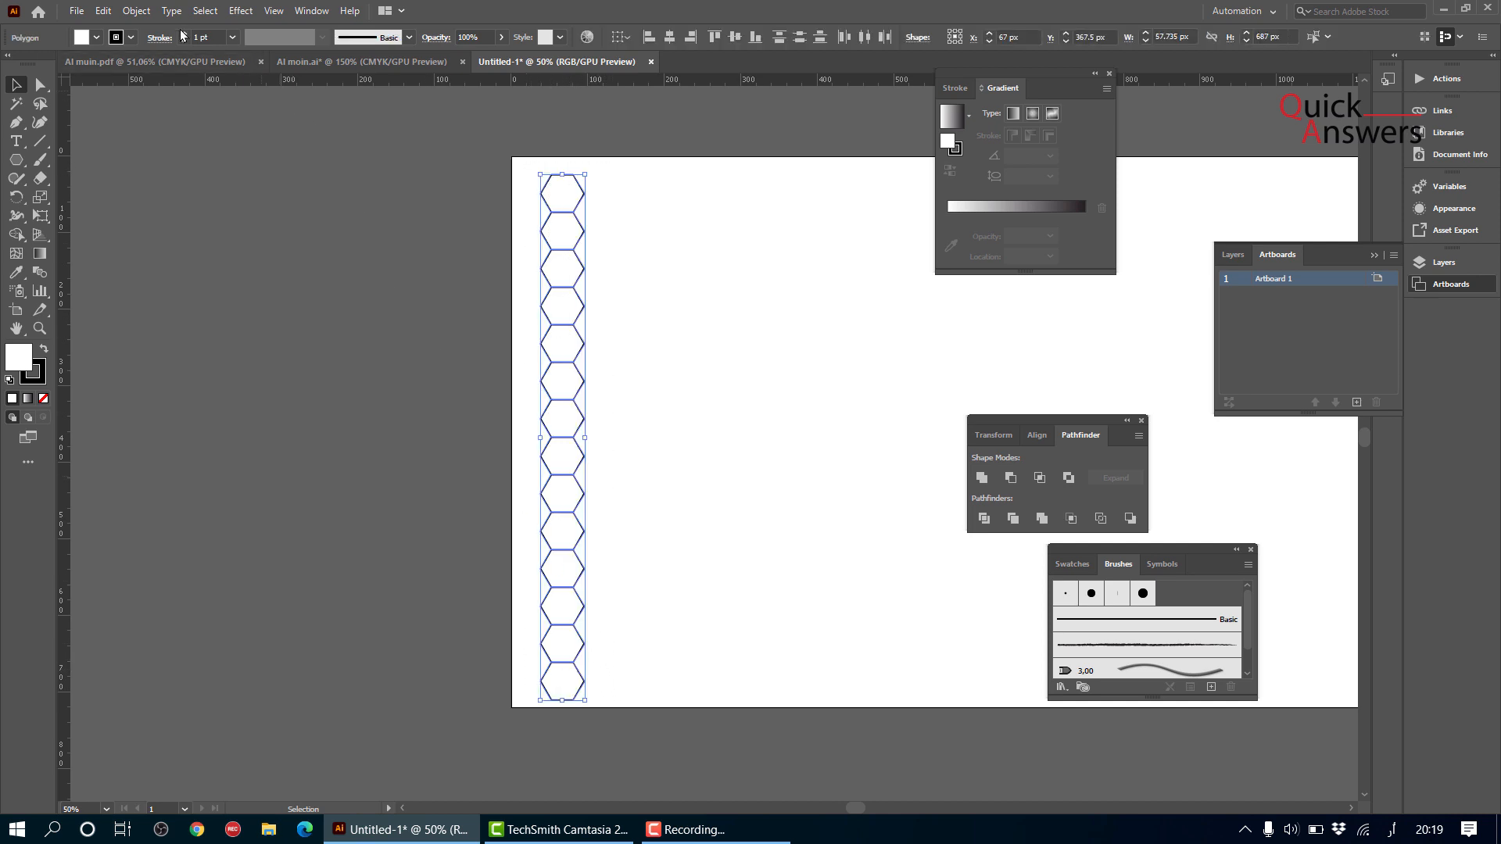
{"action": "left_click", "coordinate": [136, 10]}
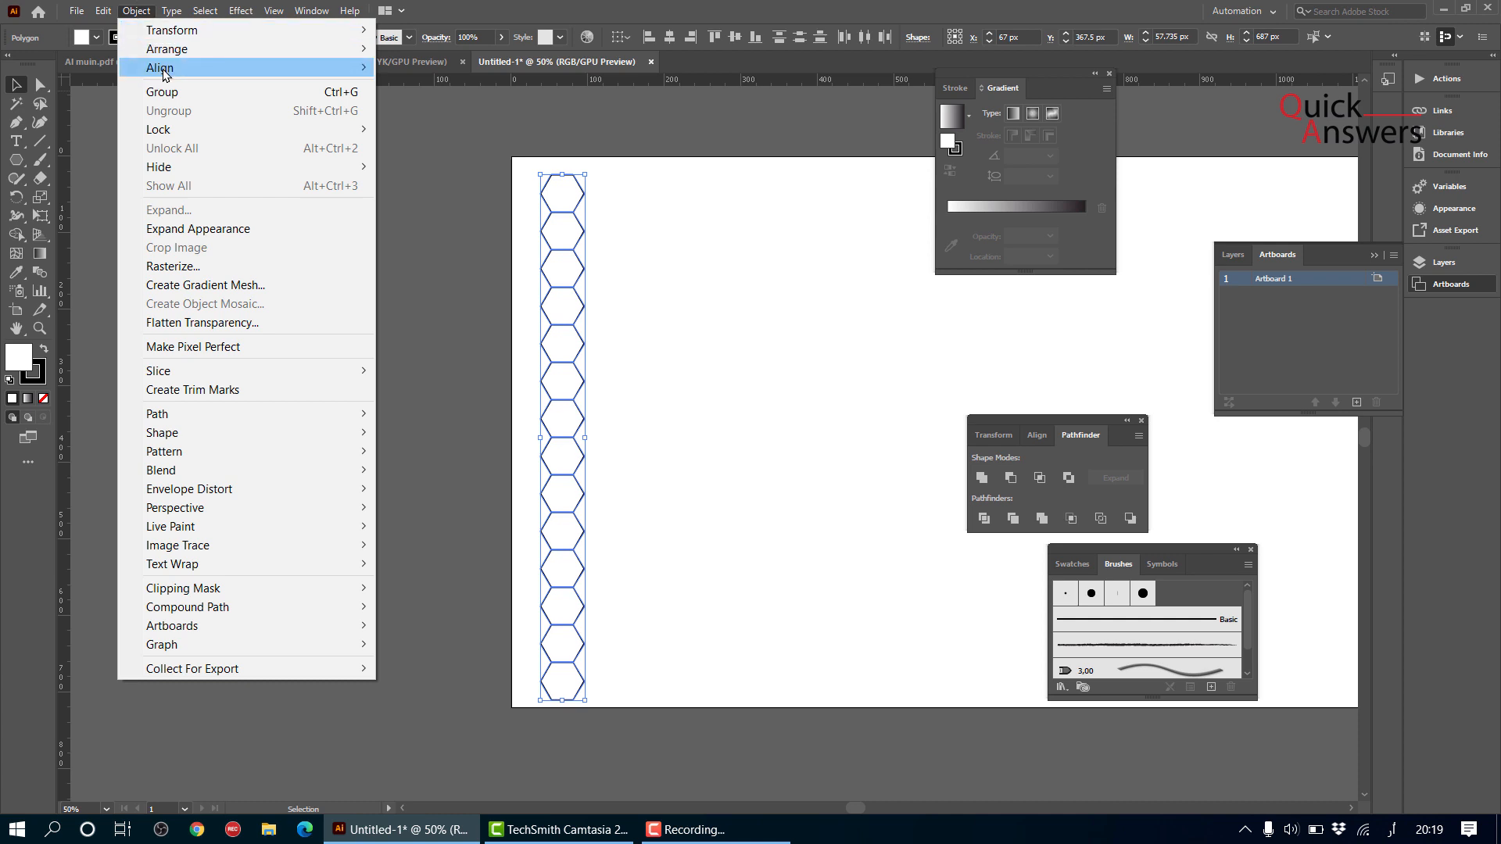
{"action": "left_click", "coordinate": [164, 92]}
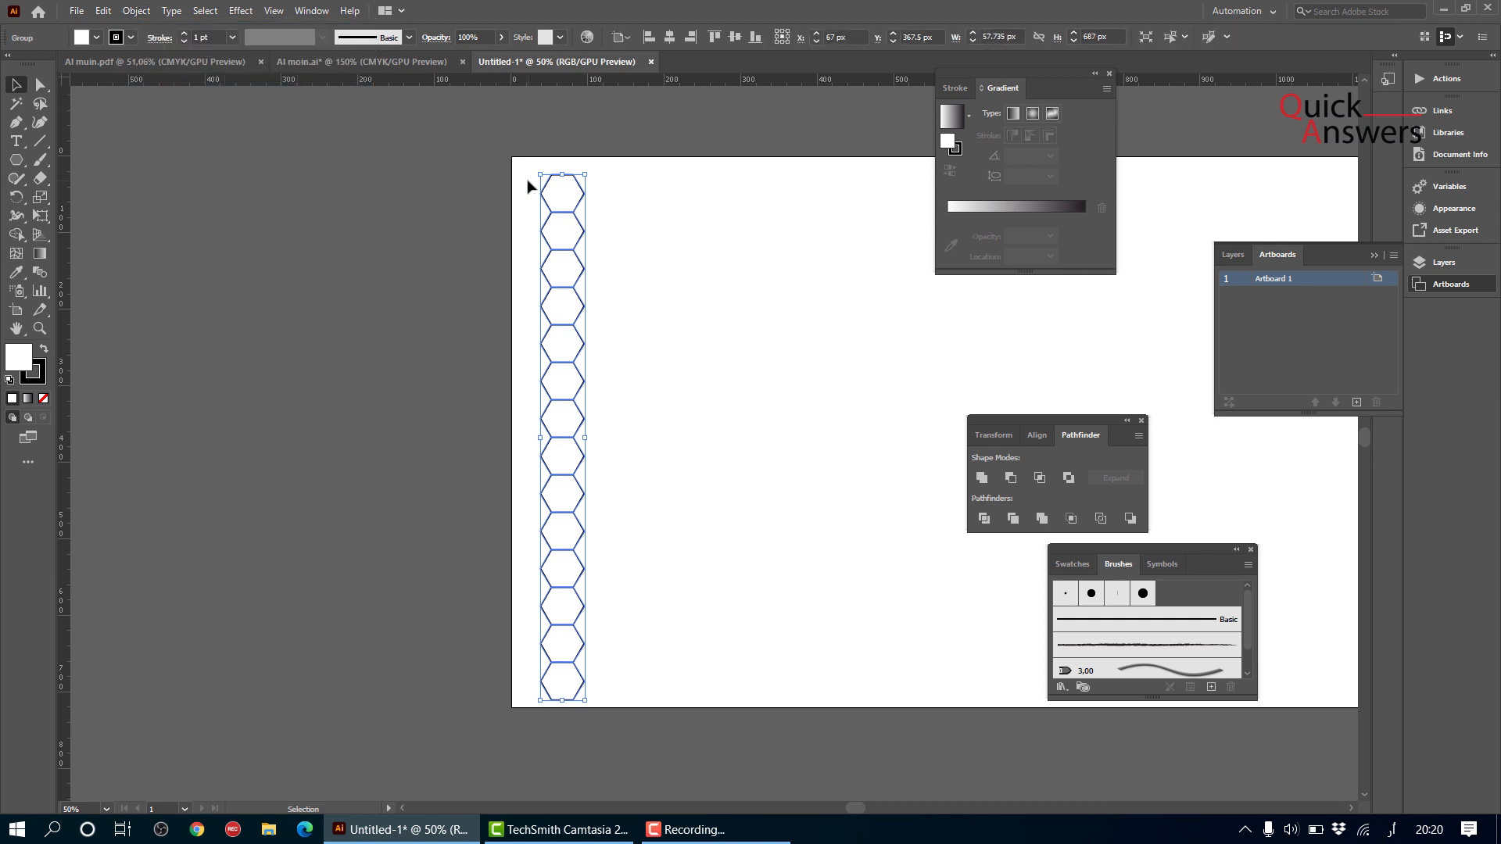
{"action": "left_click", "coordinate": [776, 290]}
- Copy the grouped column diagonally down to X 110 px, Y 392.5 px, beside the first column
{"action": "scroll", "coordinate": [556, 214], "scroll_direction": "up", "scroll_amount": 5}
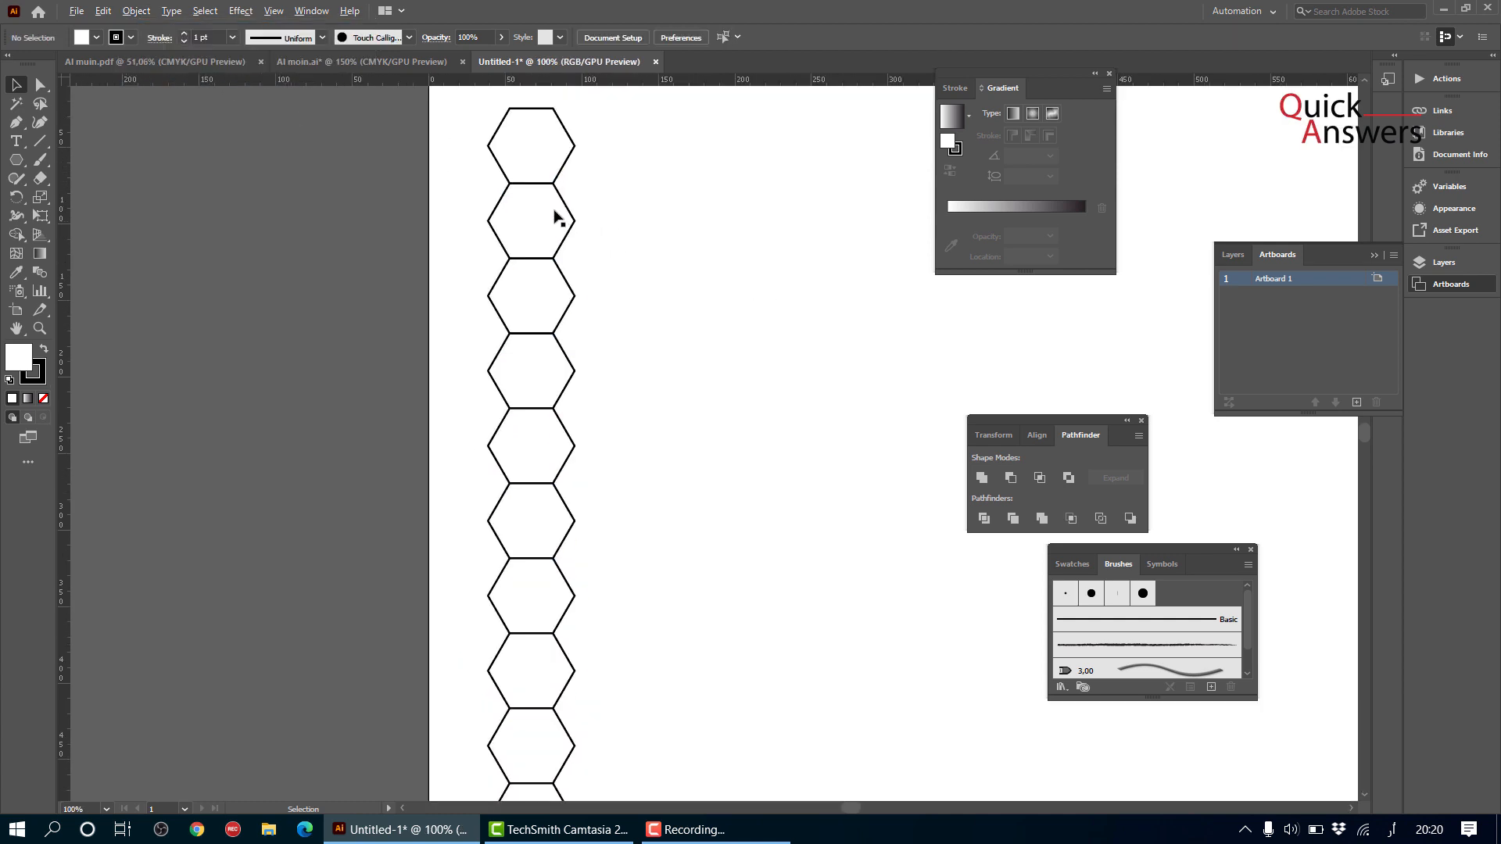
{"action": "scroll", "coordinate": [557, 214], "scroll_direction": "up", "scroll_amount": 2}
{"action": "left_click", "coordinate": [540, 208]}
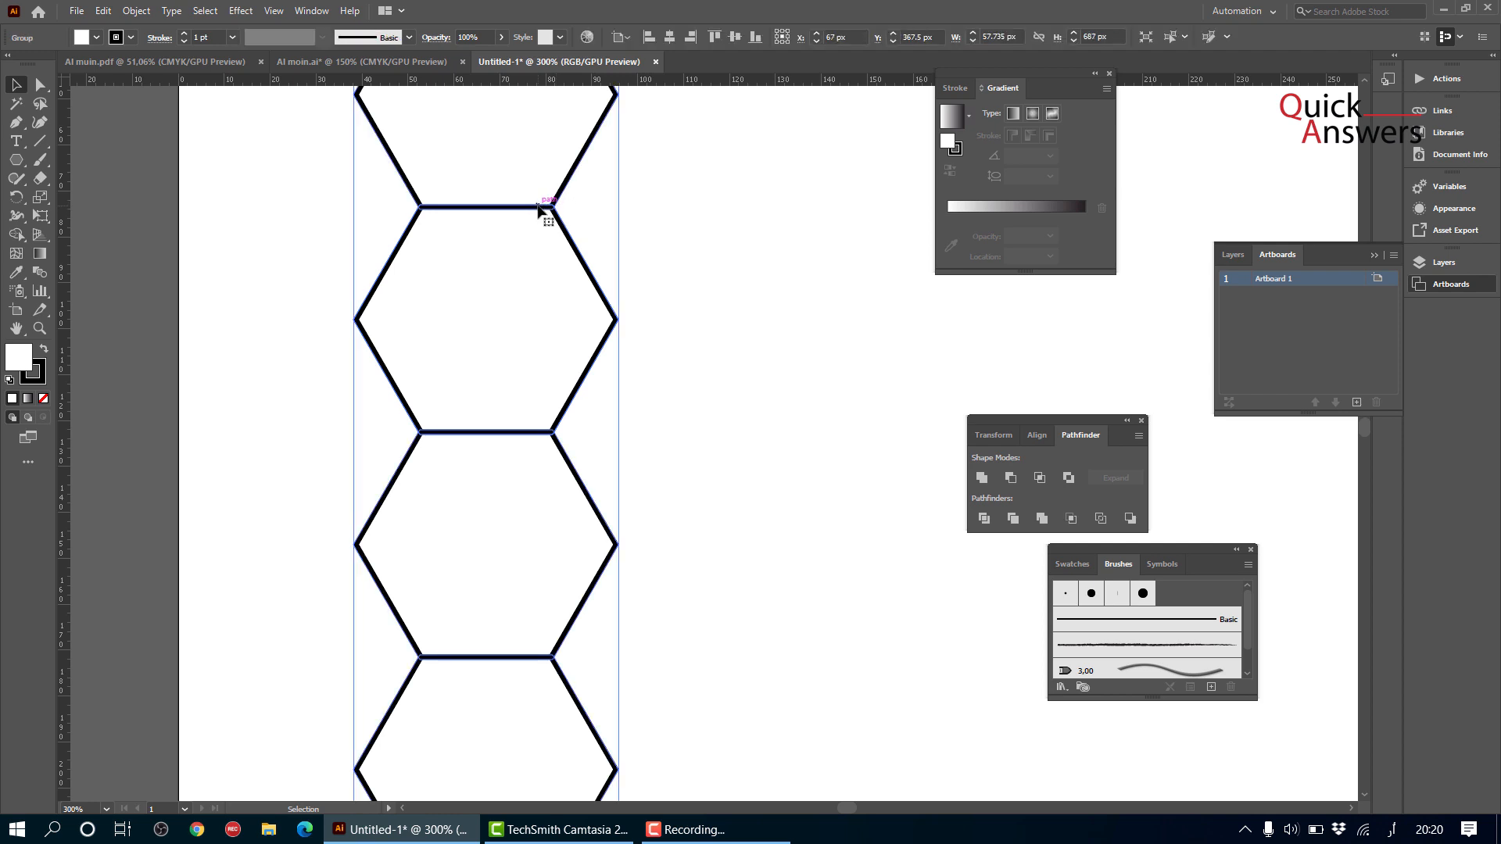
{"action": "scroll", "coordinate": [536, 210], "scroll_direction": "up", "scroll_amount": 5}
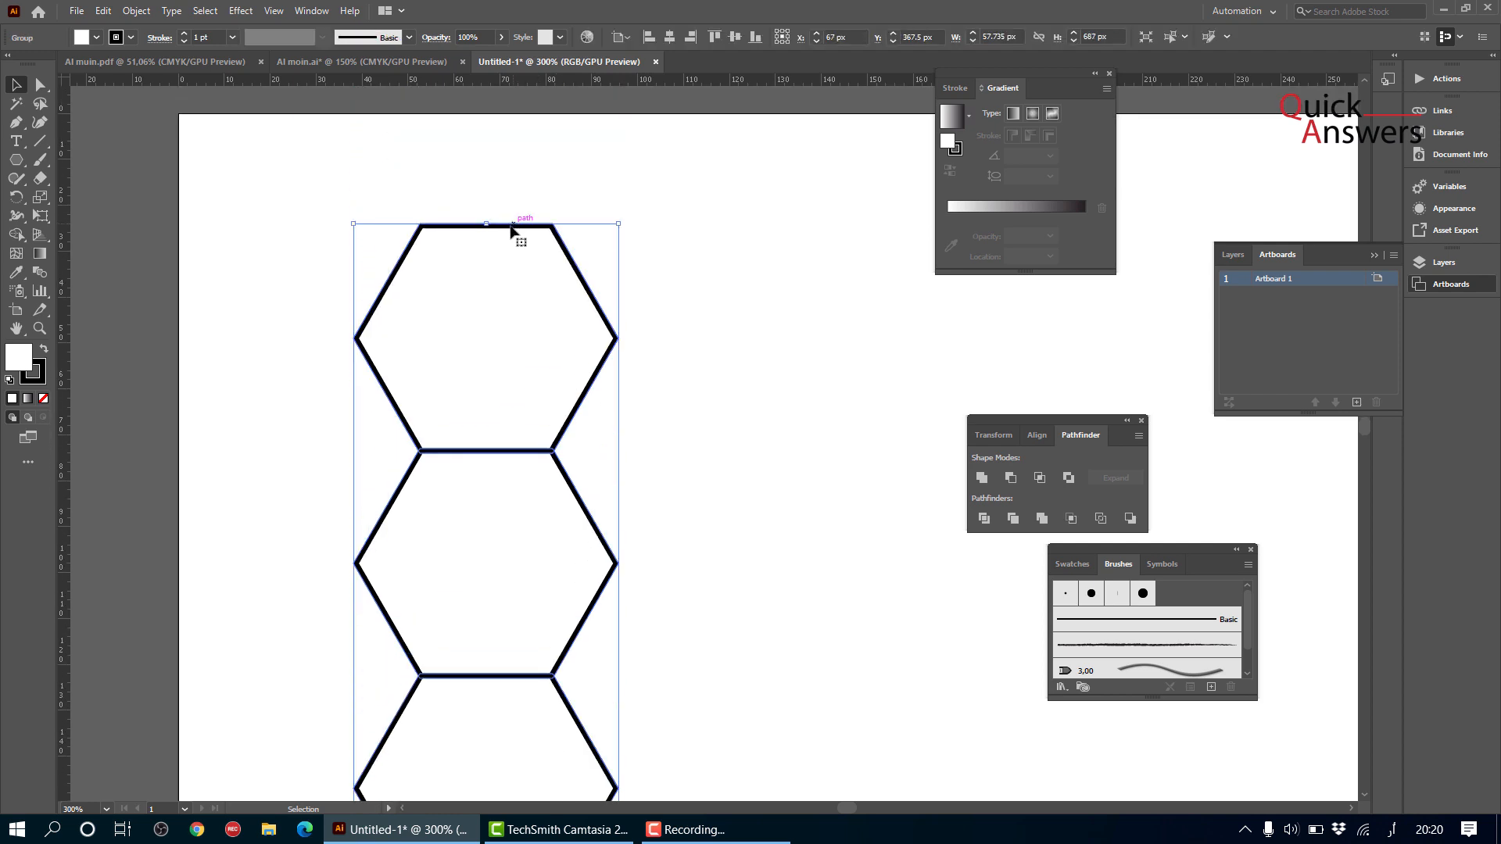
{"action": "left_click_drag", "start_coordinate": [511, 229], "coordinate": [709, 340]}
{"action": "key", "text": "alt+shift"}
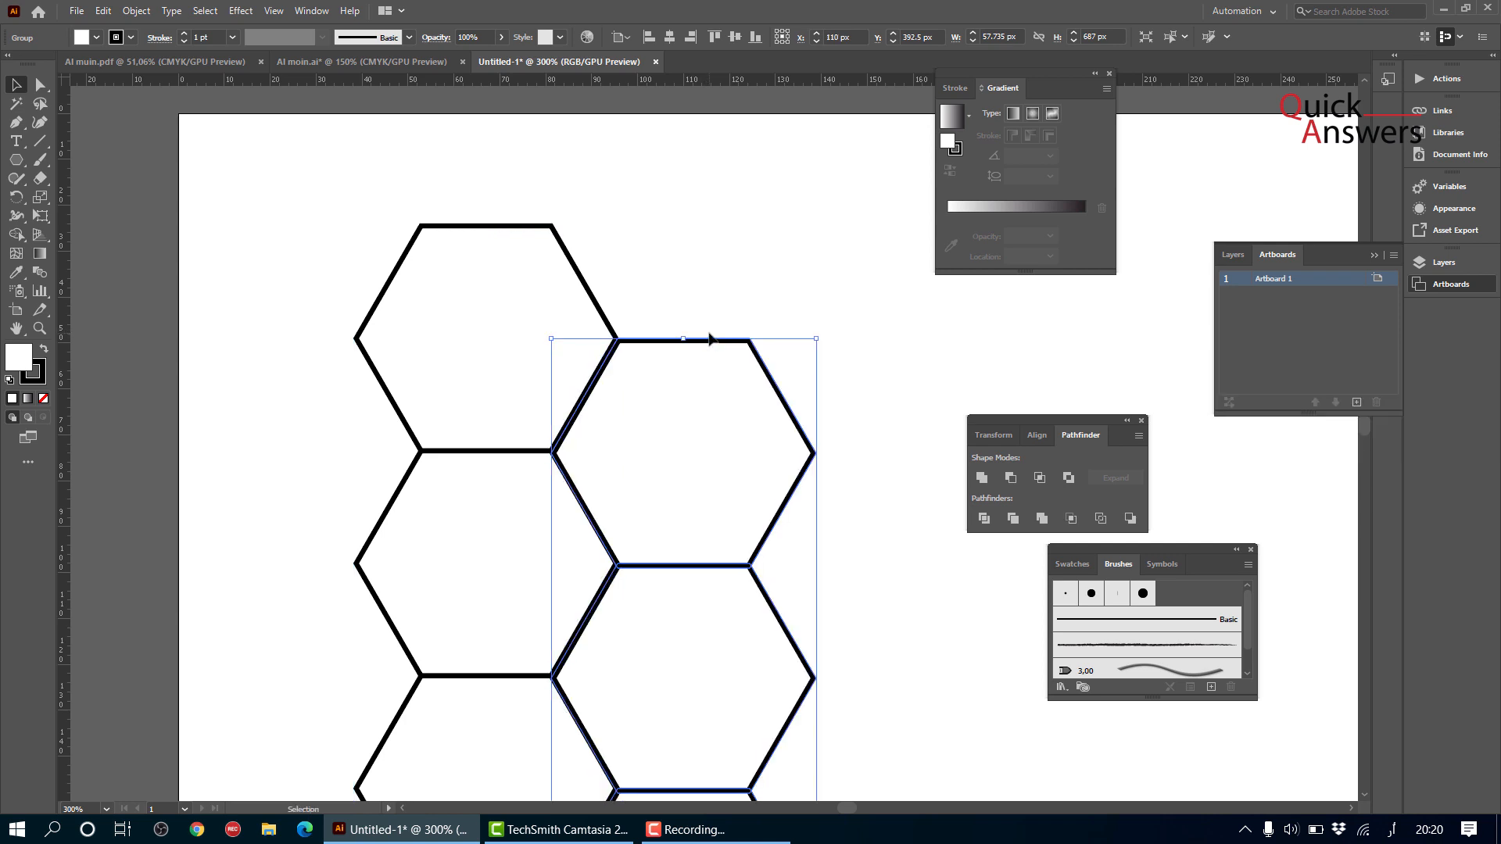
- Examine the slanted edges between the two columns up close and undo the column copy
{"action": "key", "text": "ctrl+1"}
{"action": "left_click", "coordinate": [828, 527]}
{"action": "scroll", "coordinate": [702, 474], "scroll_direction": "up", "scroll_amount": 4}
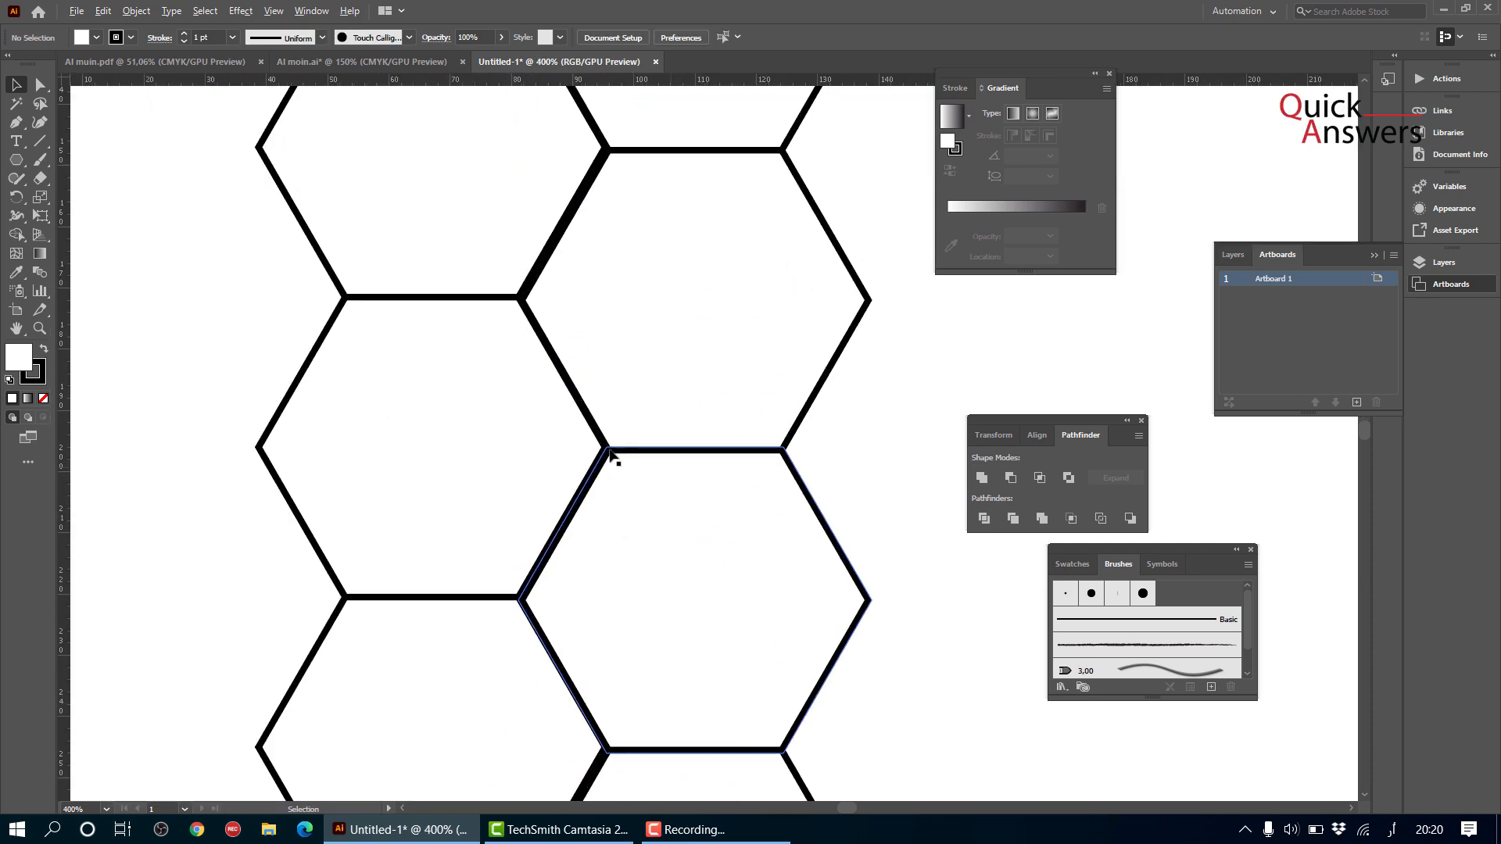
{"action": "key", "text": "ctrl+z"}
- Try to move the grouped column sideways and undo the move
{"action": "scroll", "coordinate": [609, 466], "scroll_direction": "up", "scroll_amount": 4}
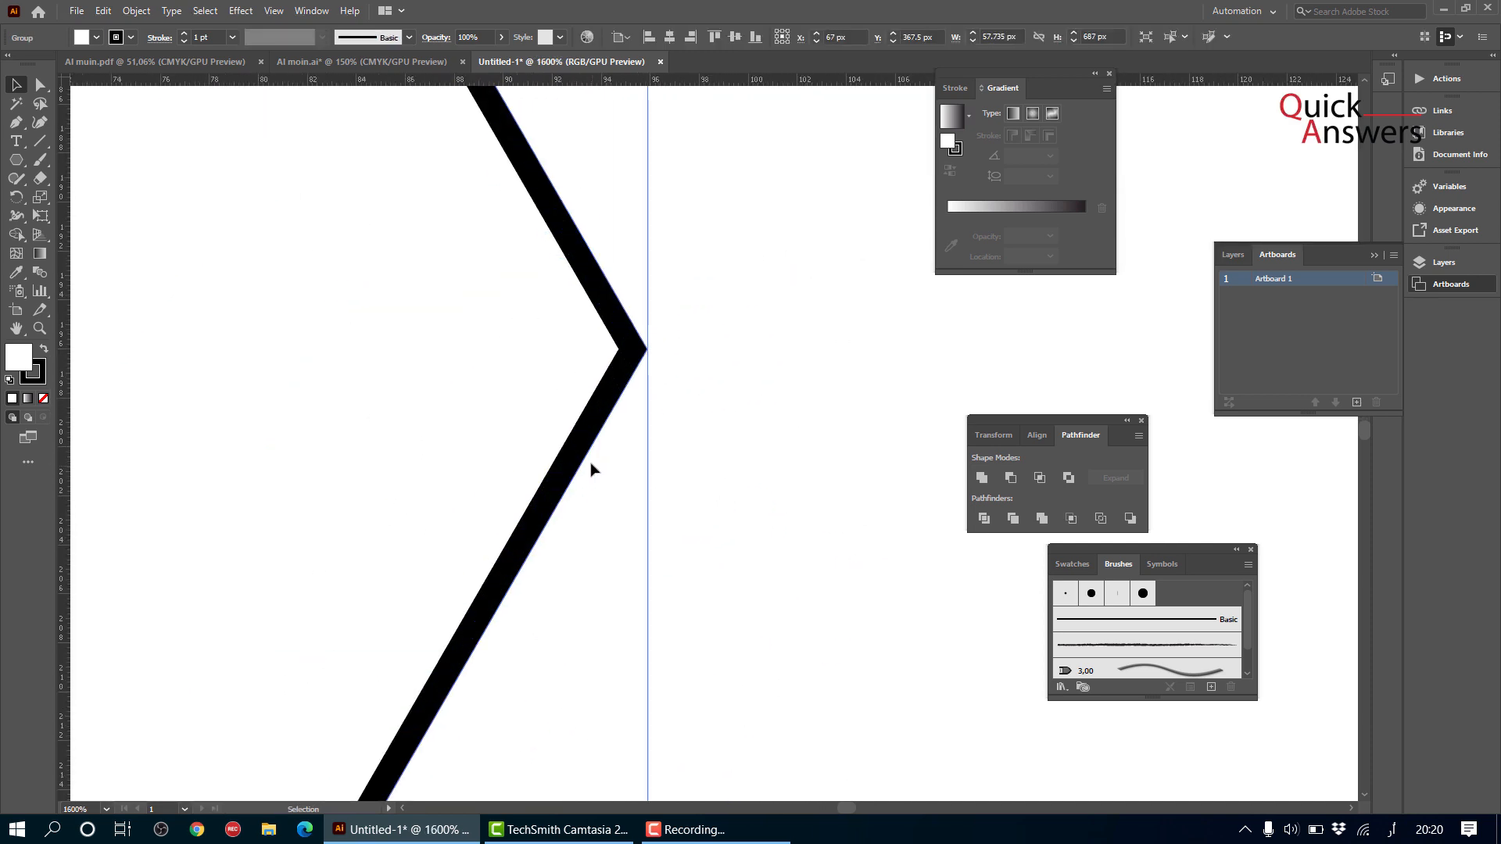
{"action": "left_click_drag", "start_coordinate": [578, 463], "coordinate": [942, 397]}
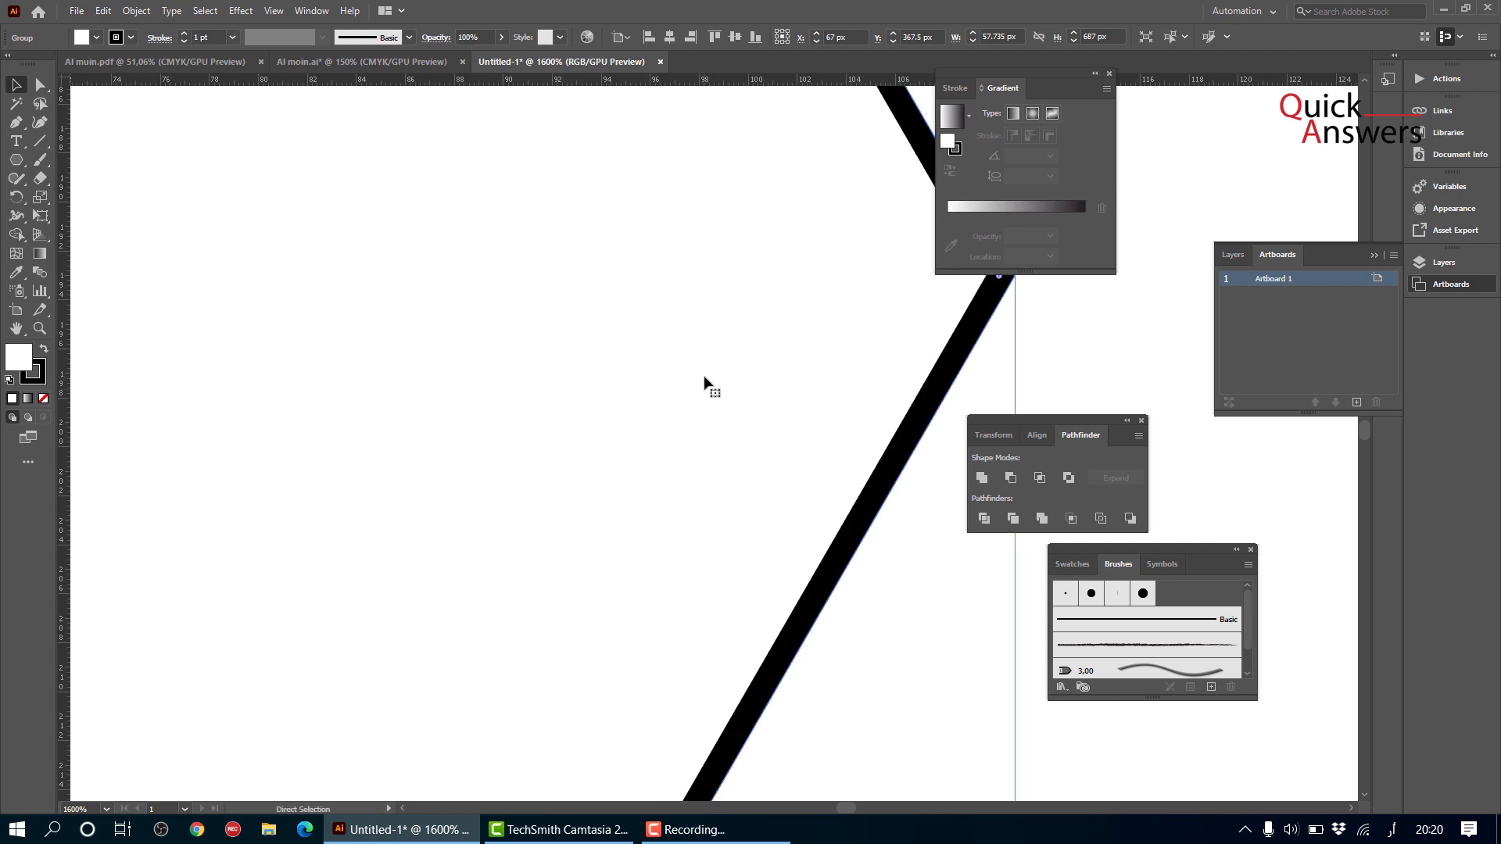
{"action": "key", "text": "ctrl+z"}
{"action": "scroll", "coordinate": [704, 378], "scroll_direction": "down", "scroll_amount": 1}
{"action": "scroll", "coordinate": [704, 382], "scroll_direction": "down", "scroll_amount": 6}
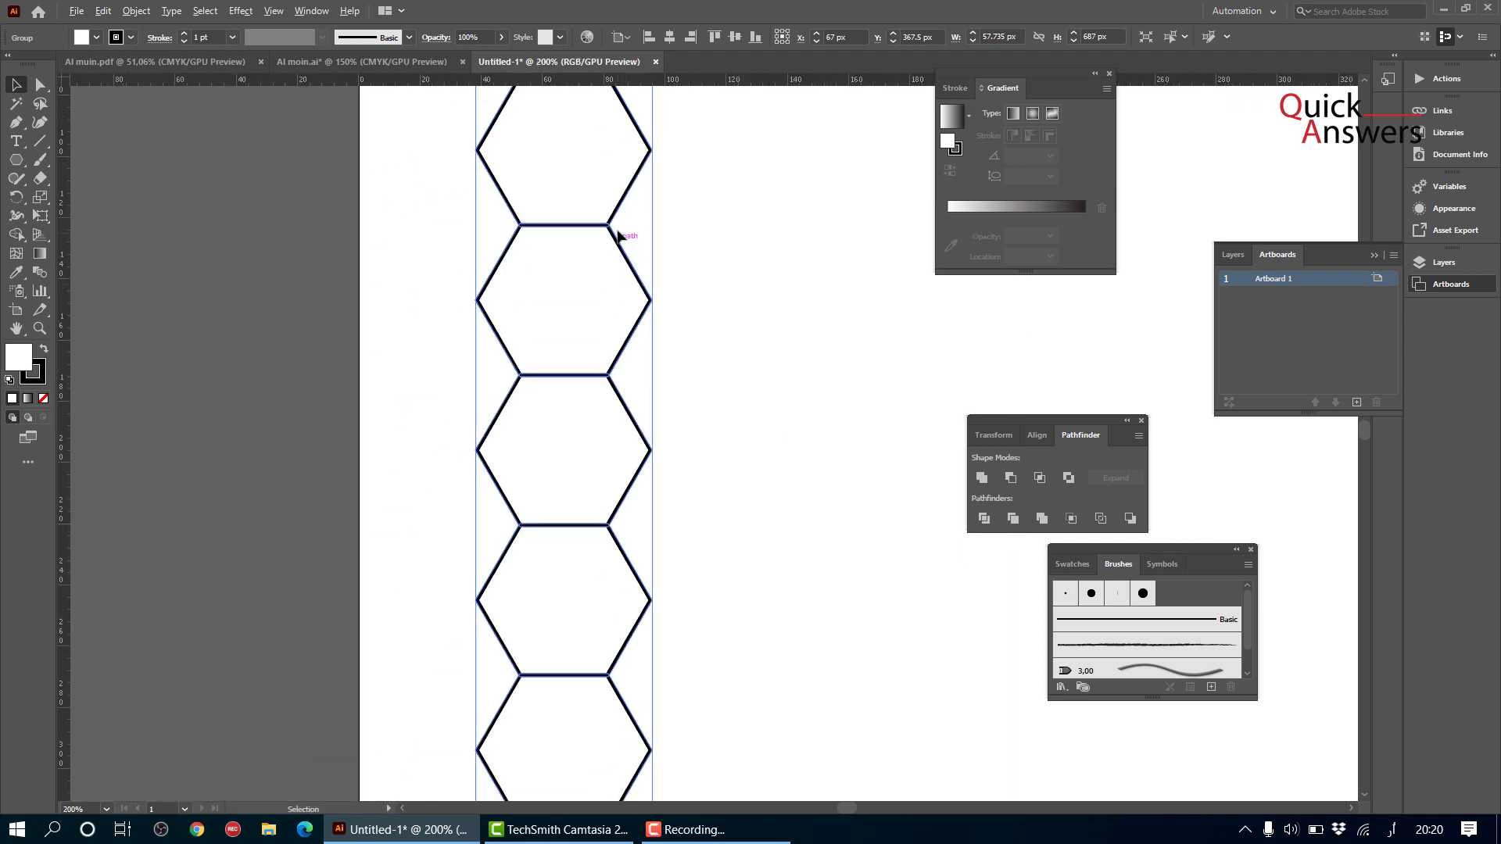
- Copy the column from its top hexagon's upper-left edge onto the lower-right edge, placing the copy at X 110 px, Y 392.5 px
{"action": "scroll", "coordinate": [618, 238], "scroll_direction": "up", "scroll_amount": 3}
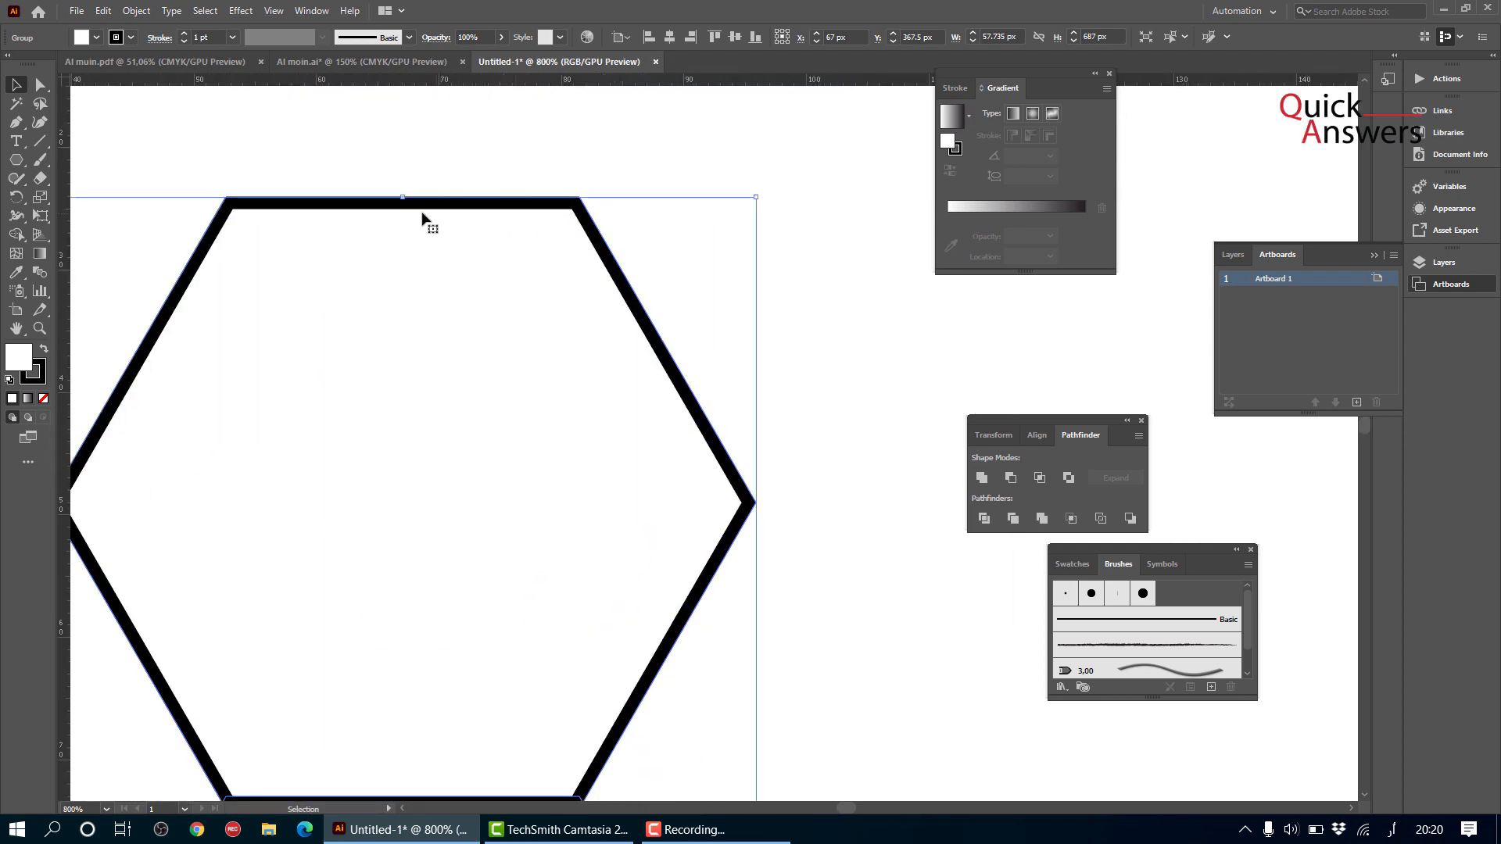
{"action": "scroll", "coordinate": [196, 290], "scroll_direction": "down", "scroll_amount": 1}
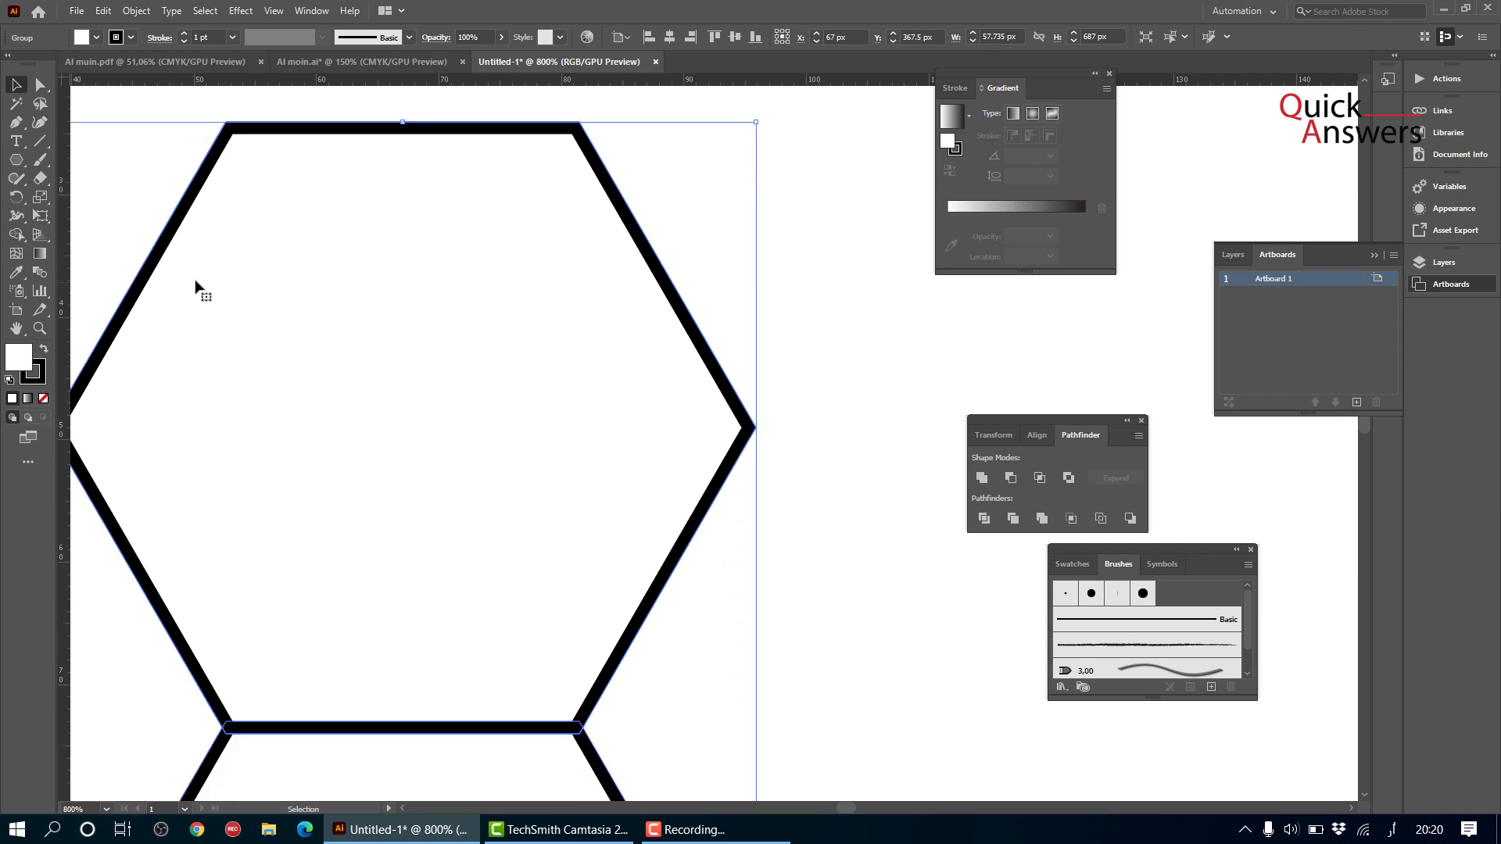
{"action": "mouse_move", "coordinate": [173, 229]}
{"action": "left_mouse_down"}
{"action": "mouse_move", "coordinate": [524, 416]}
{"action": "mouse_move", "coordinate": [693, 561]}
{"action": "mouse_move", "coordinate": [702, 533]}
{"action": "left_mouse_up"}
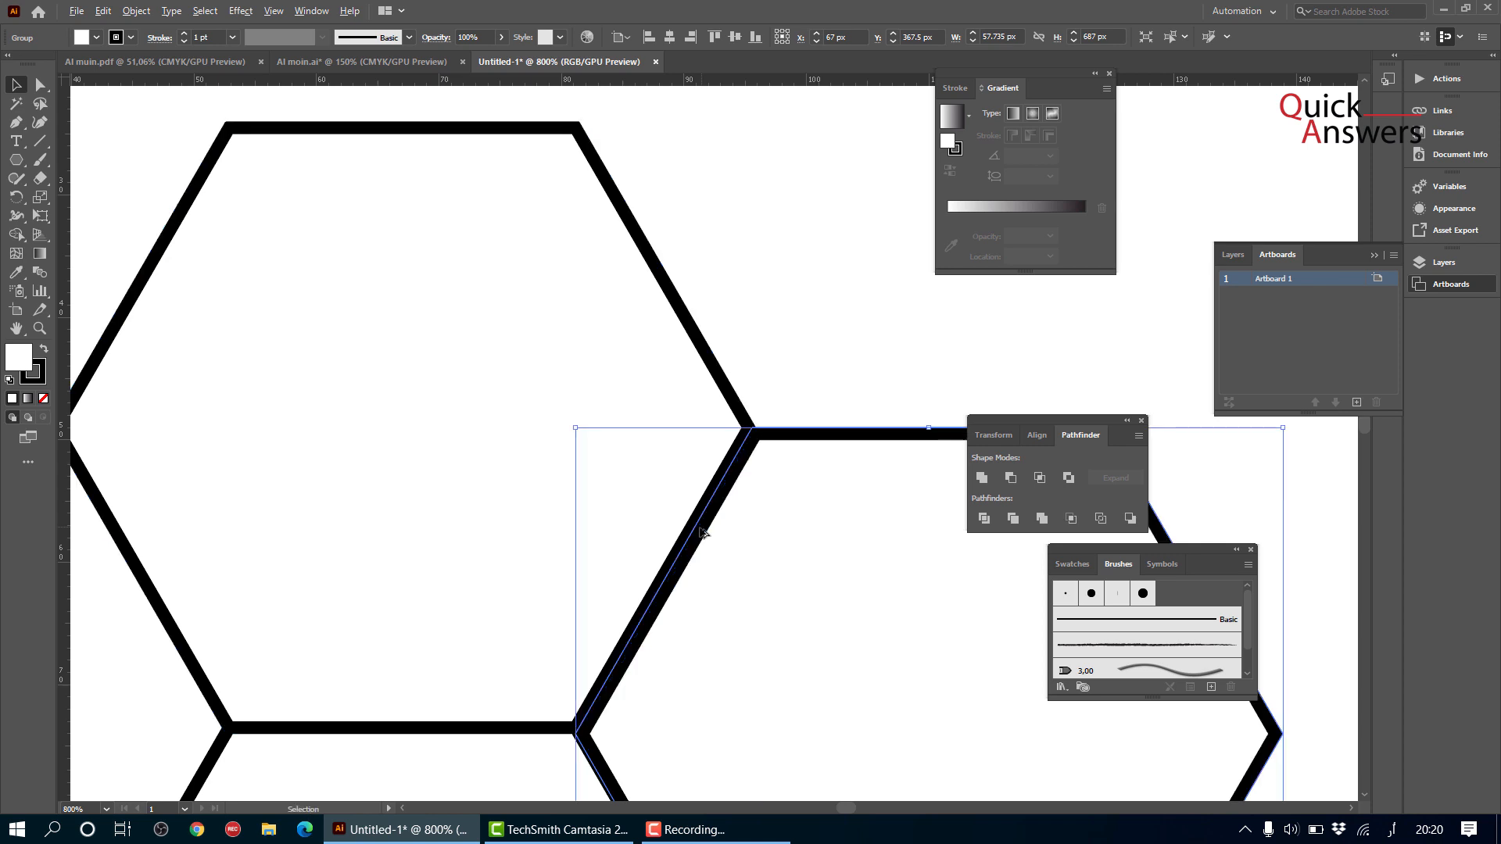
{"action": "scroll", "coordinate": [701, 532], "scroll_direction": "down", "scroll_amount": 8}
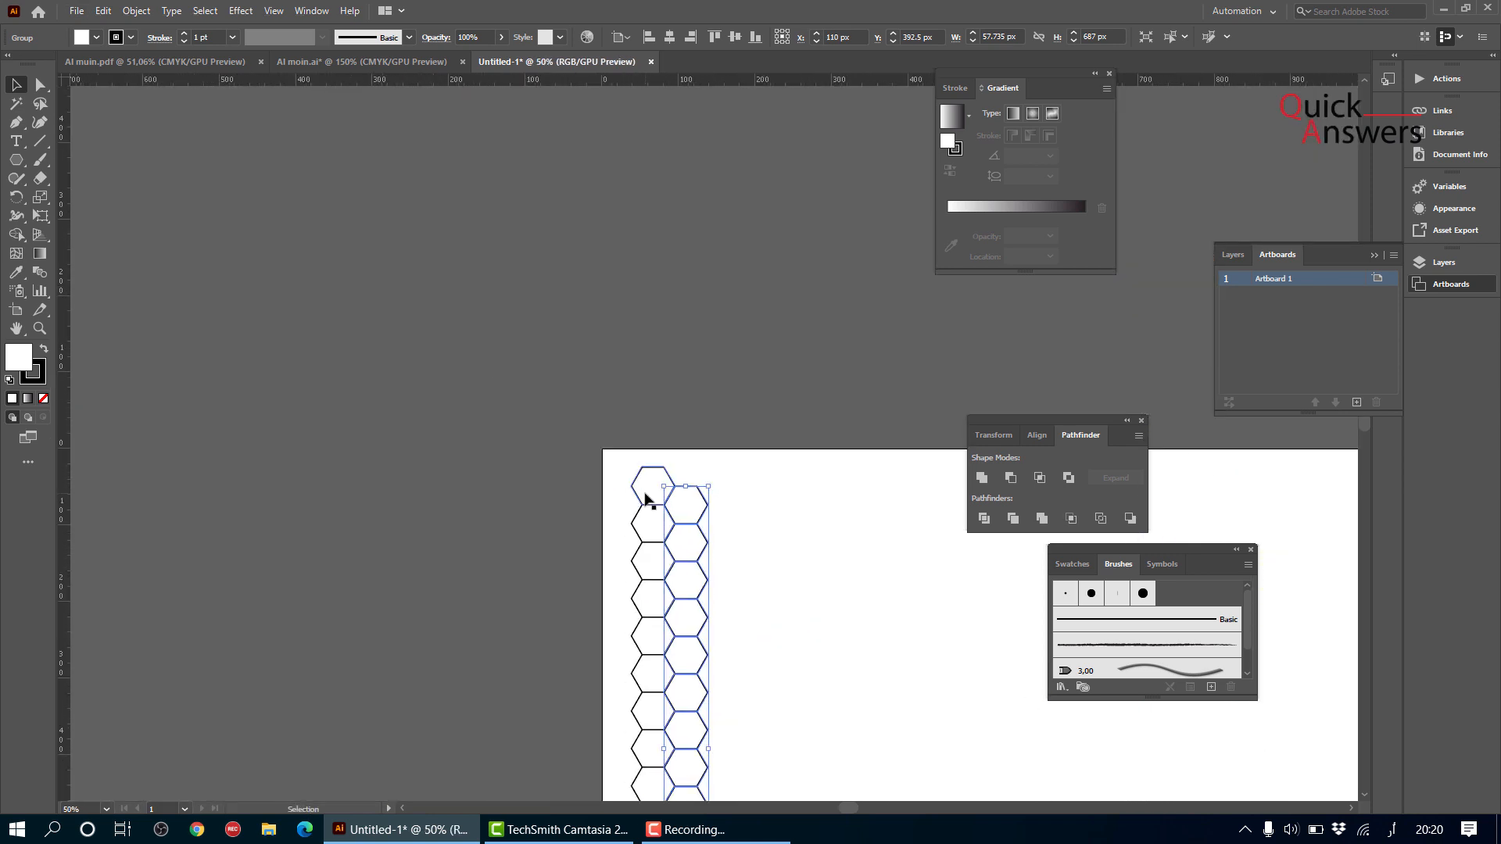
{"action": "scroll", "coordinate": [643, 498], "scroll_direction": "down", "scroll_amount": 3}
{"action": "left_click", "coordinate": [767, 540]}
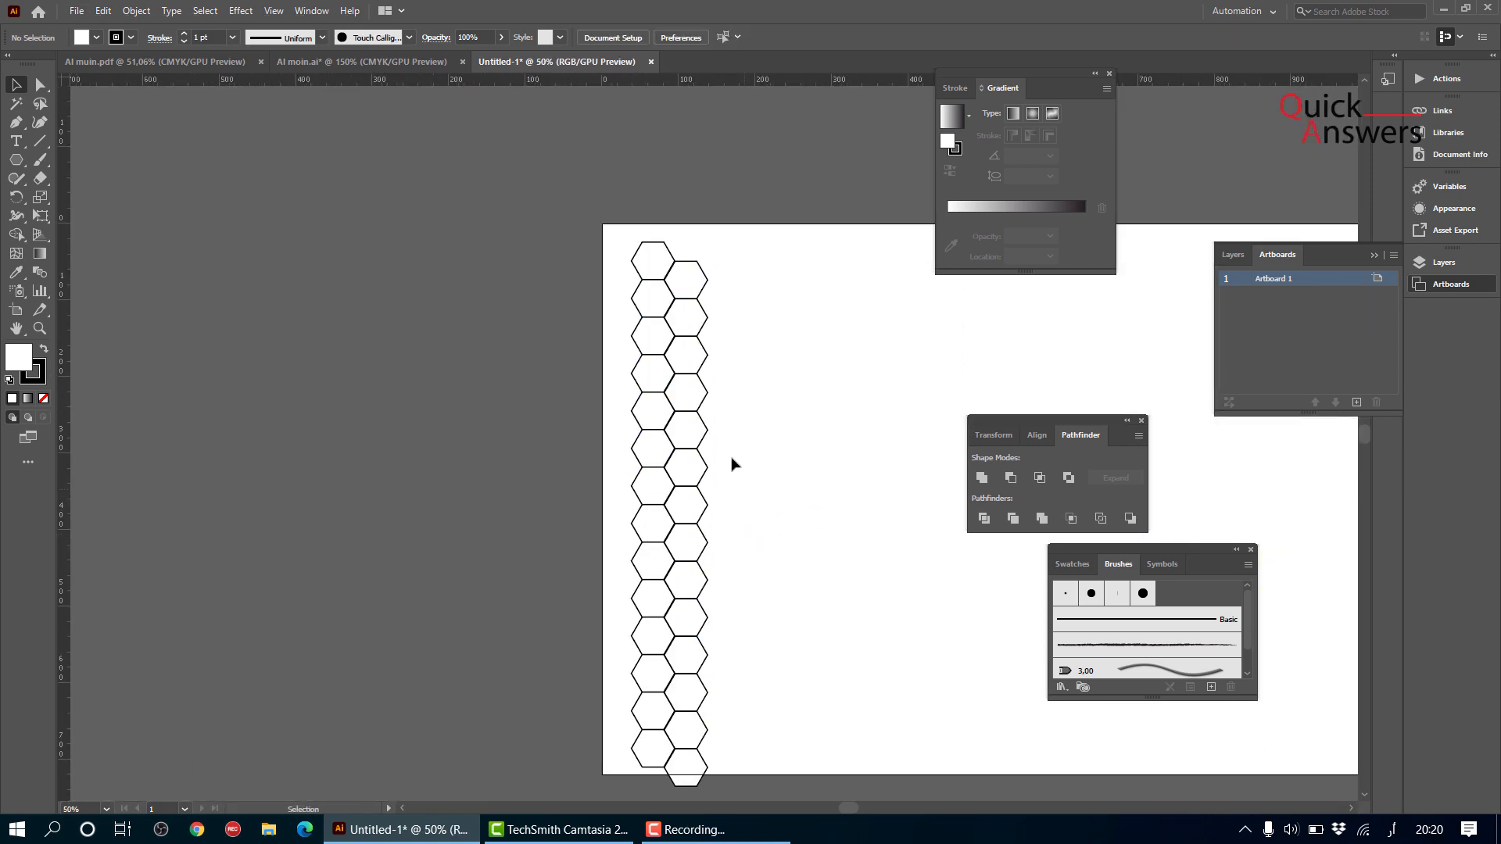
- Select the second column and repeat its diagonal copy with Transform Again until the columns reach X 626 px
{"action": "left_click", "coordinate": [693, 414]}
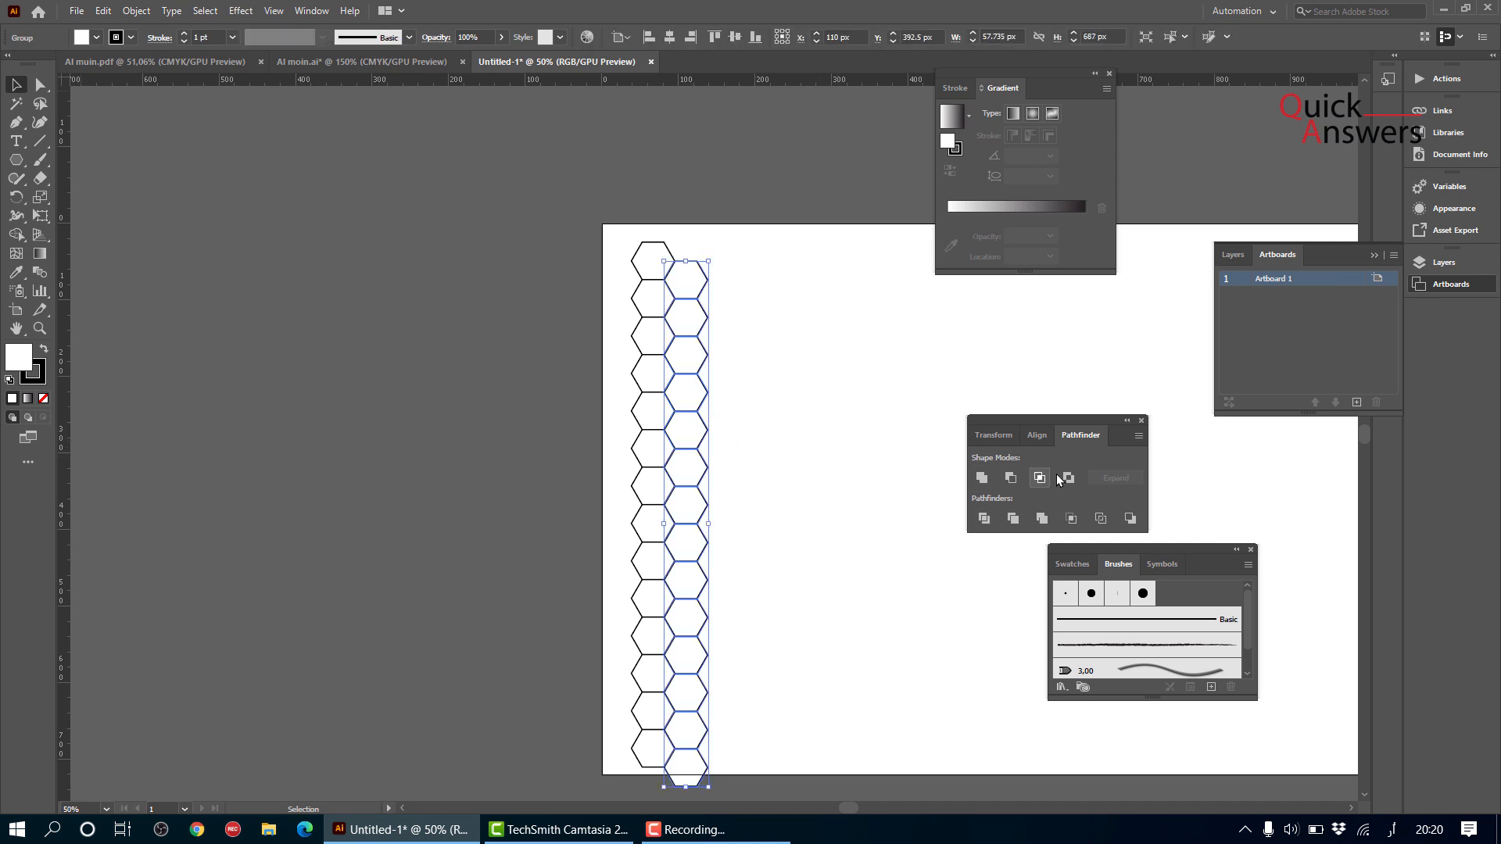
{"action": "key", "text": "ctrl+d"}
{"action": "key", "text": "ctrl+d"}
{"action": "key", "text": "ctrl+d"}
{"action": "key", "text": "ctrl+d"}
{"action": "key", "text": "ctrl+d"}
{"action": "key", "text": "ctrl+d"}
{"action": "key", "text": "ctrl+d"}
{"action": "key", "text": "ctrl+d"}
{"action": "key", "text": "ctrl+d"}
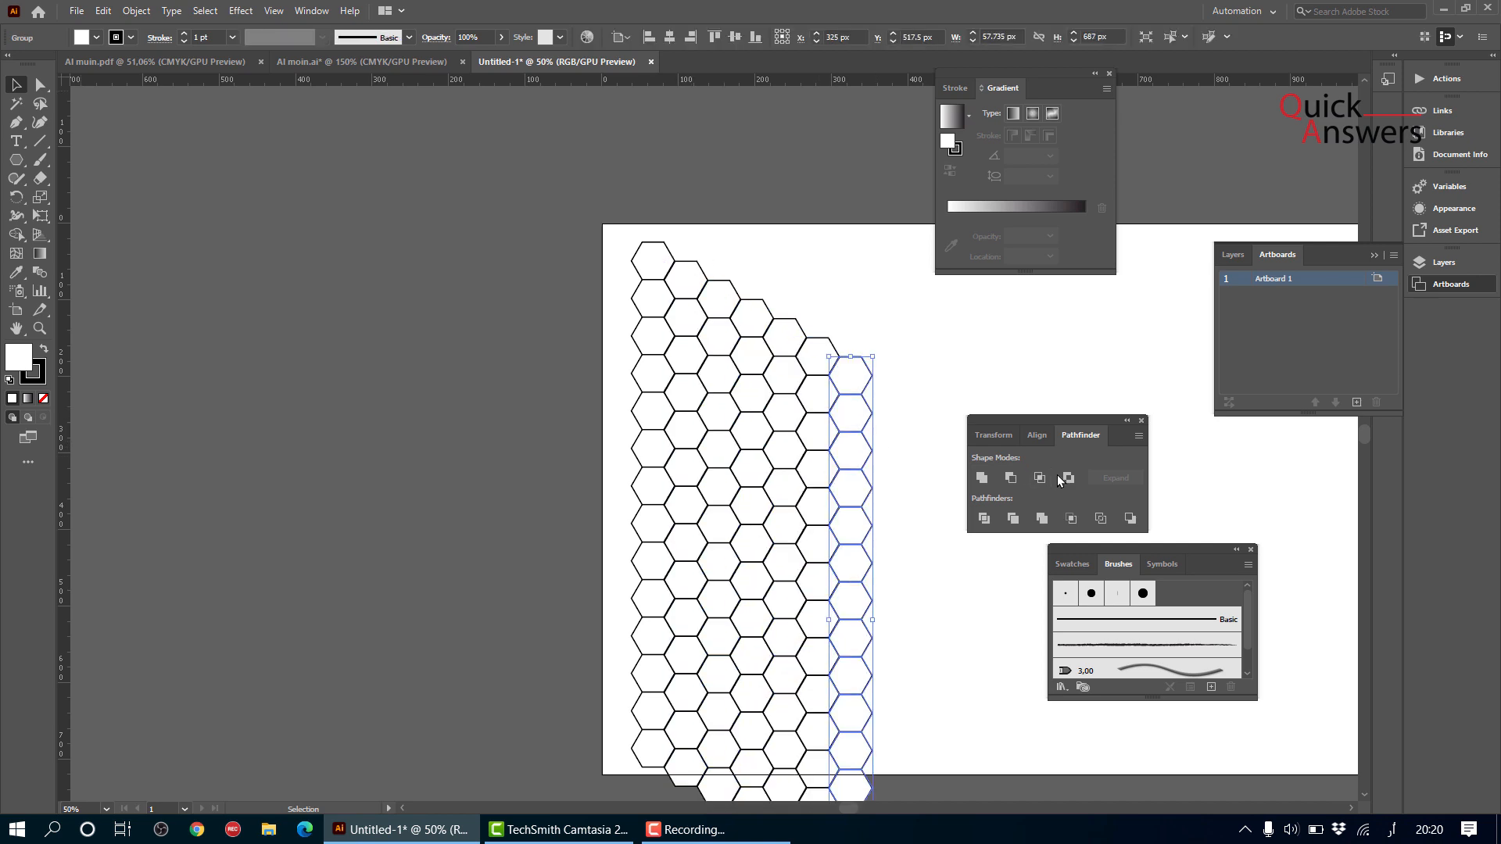
{"action": "key", "text": "ctrl+d"}
{"action": "key", "text": "ctrl+d"}
{"action": "key", "text": "ctrl+d"}
{"action": "key", "text": "ctrl+d"}
{"action": "key", "text": "ctrl+d"}
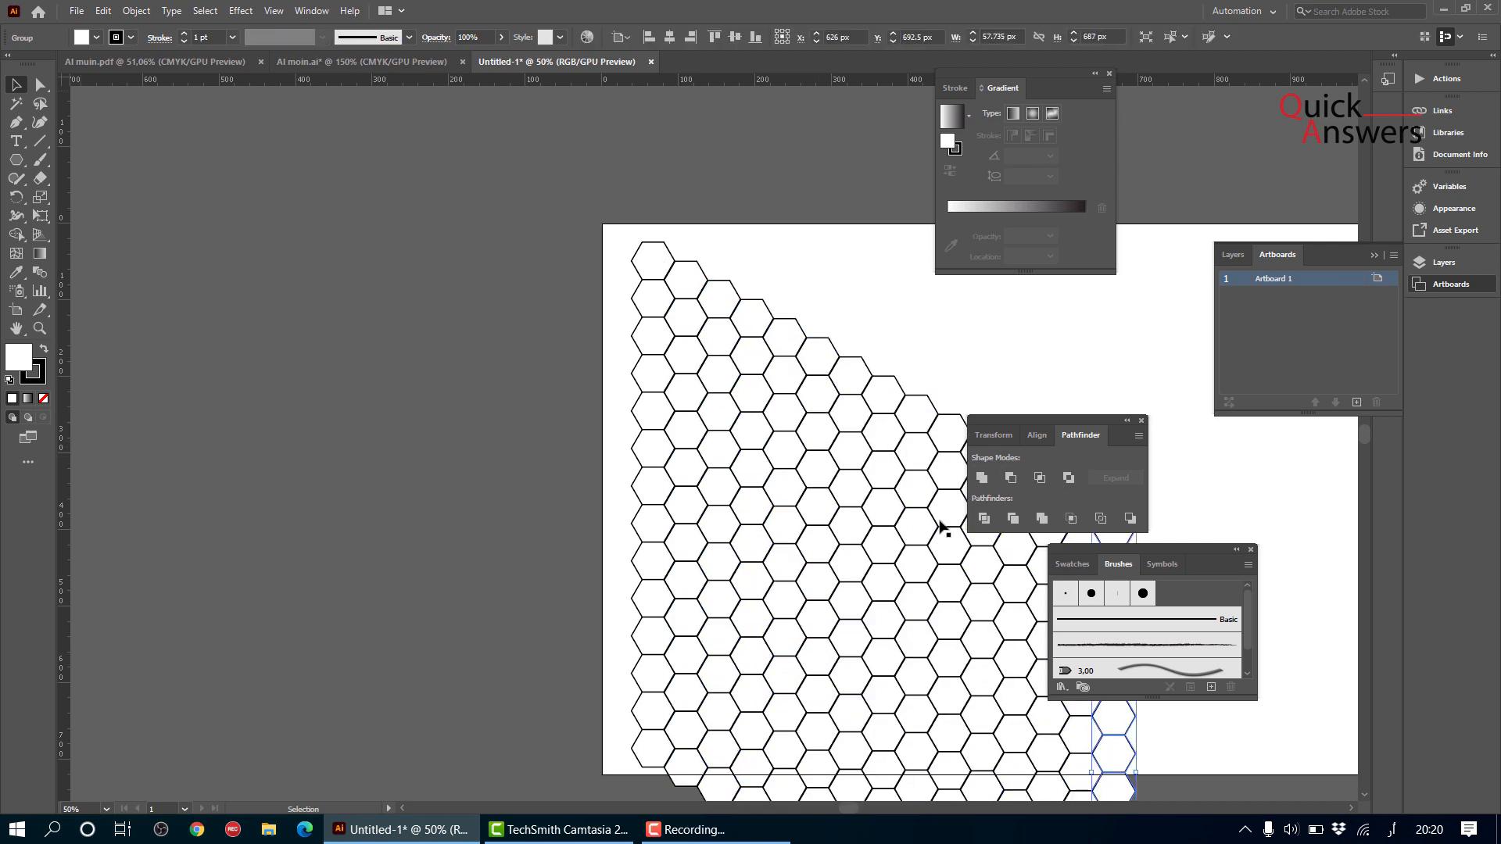
- Repeat the diagonal column copy with Transform Again until the hexagon columns reach X 1271 px
{"action": "left_click_drag", "start_coordinate": [838, 575], "coordinate": [529, 280]}
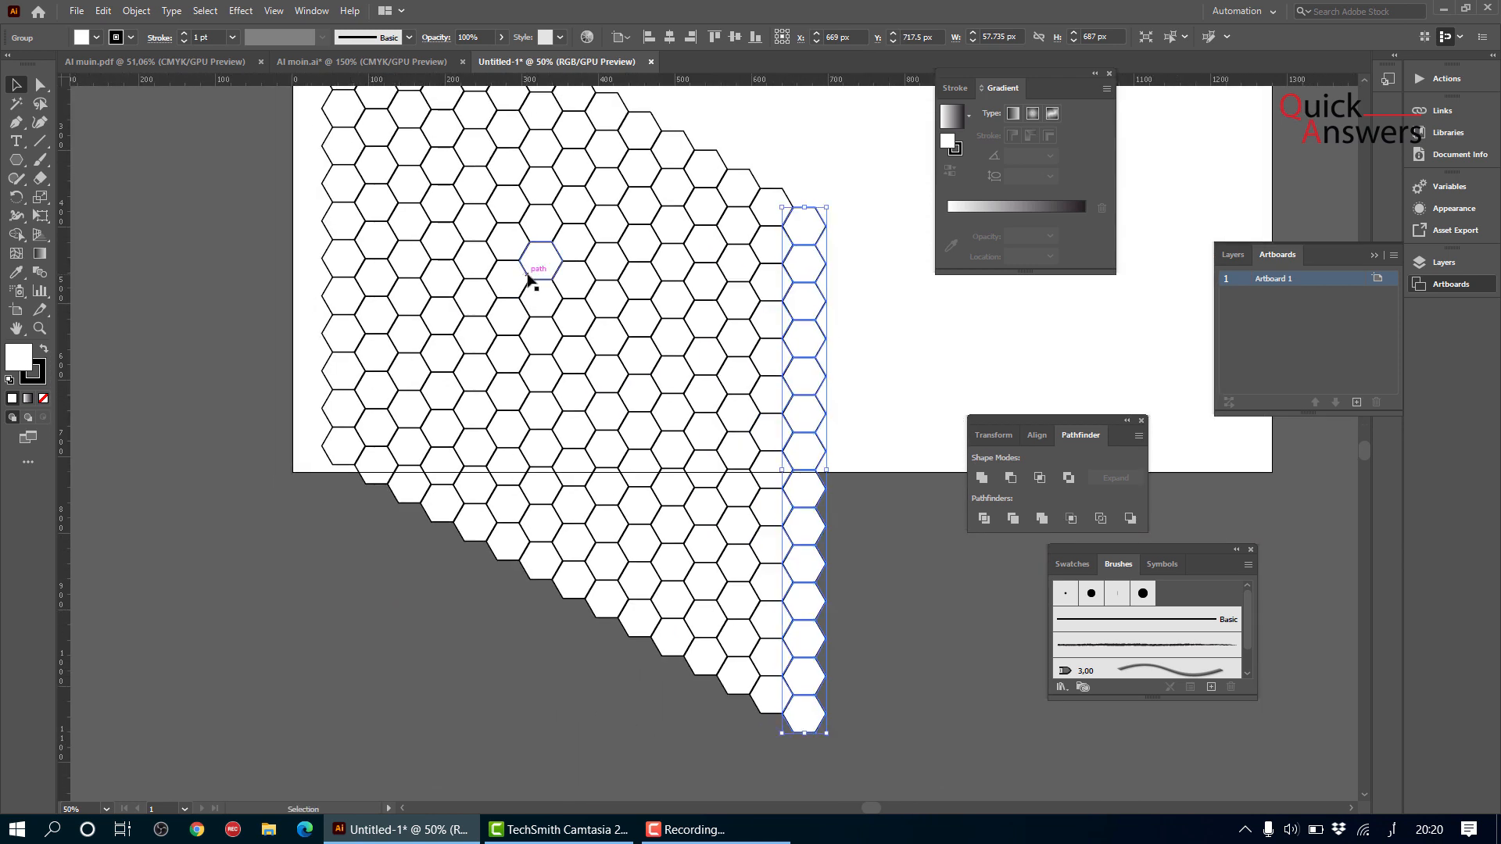
{"action": "scroll", "coordinate": [528, 280], "scroll_direction": "down", "scroll_amount": 2, "text": "alt"}
{"action": "key", "text": "ctrl+d"}
{"action": "key", "text": "a"}
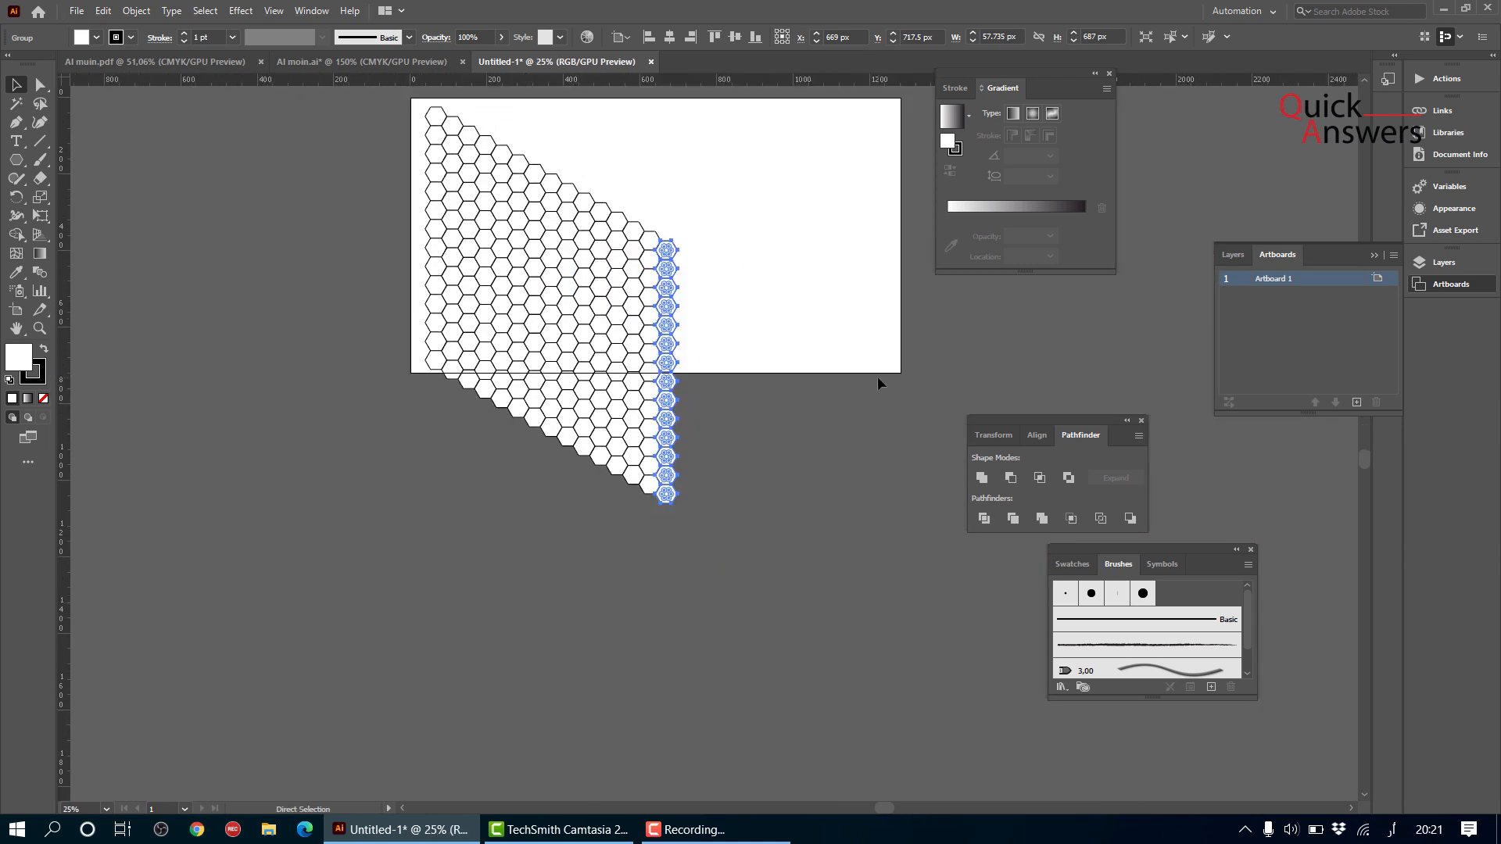
{"action": "key", "text": "ctrl+d"}
{"action": "key", "text": "ctrl+d"}
{"action": "key", "text": "ctrl+d"}
{"action": "key", "text": "ctrl+d"}
{"action": "key", "text": "ctrl+d"}
{"action": "key", "text": "ctrl+d"}
{"action": "key", "text": "ctrl+d"}
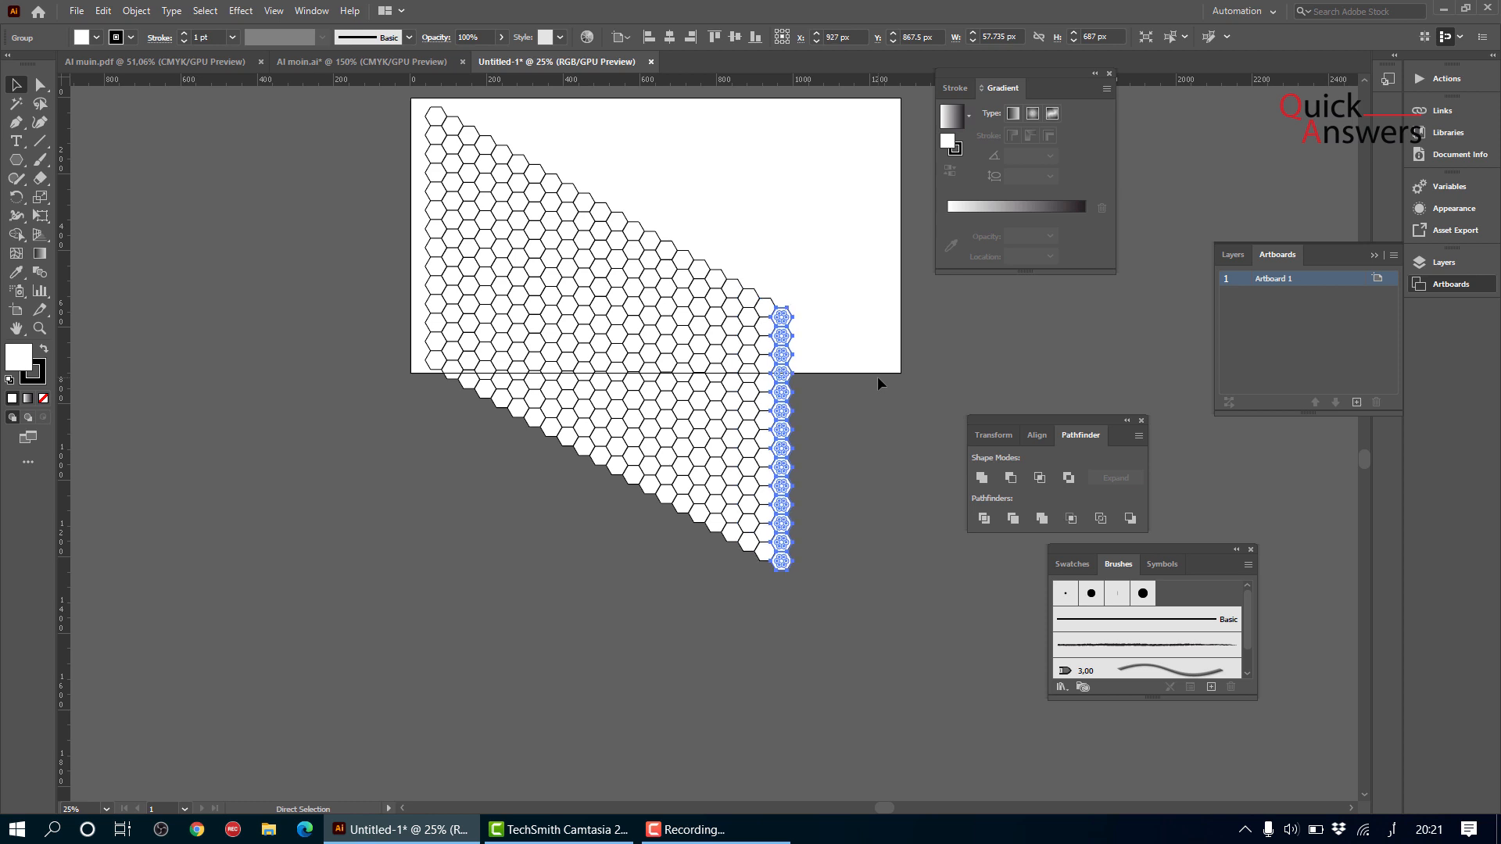
{"action": "key", "text": "ctrl+d"}
{"action": "key", "text": "ctrl+d"}
{"action": "key", "text": "ctrl+d"}
{"action": "key", "text": "ctrl+d"}
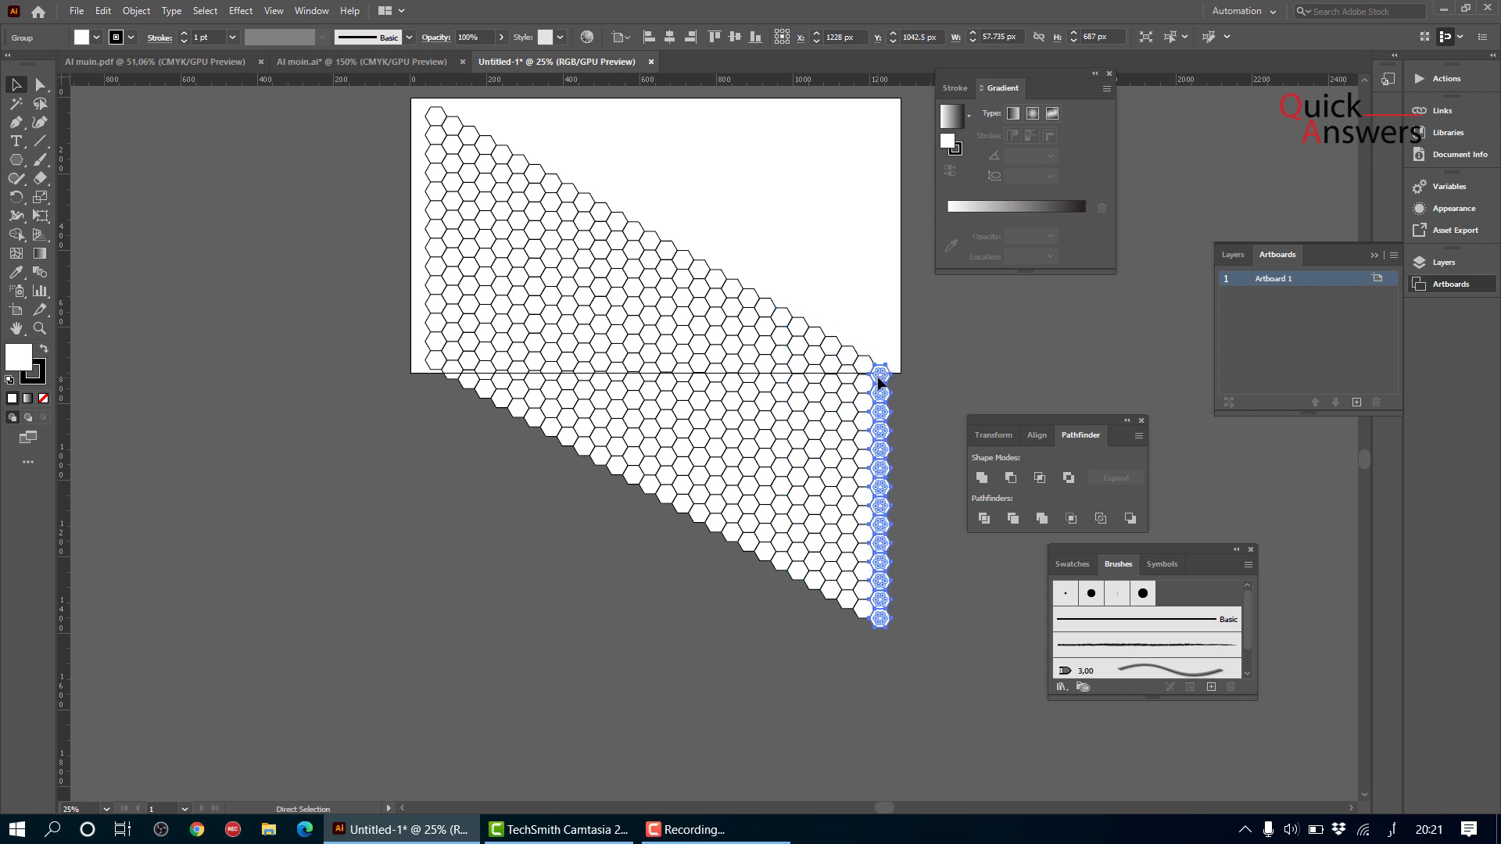
{"action": "key", "text": "ctrl+d"}
{"action": "key", "text": "v"}
{"action": "scroll", "coordinate": [402, 288], "scroll_direction": "up", "scroll_amount": 3}
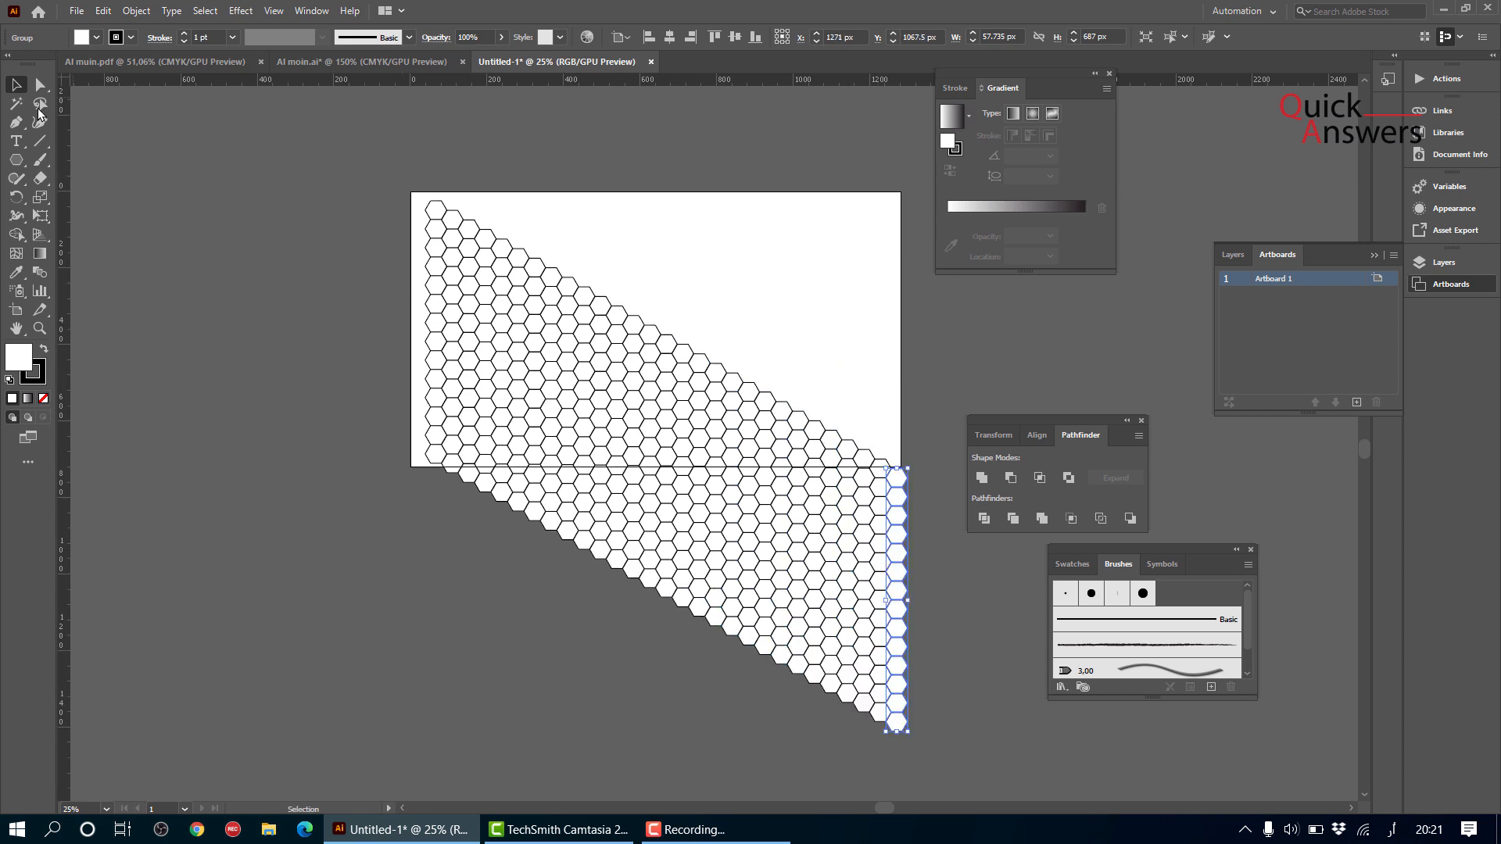
- Select all the hexagon columns, rotate them 45° counterclockwise and move them to cover the middle of the artboard
{"action": "left_click", "coordinate": [349, 236]}
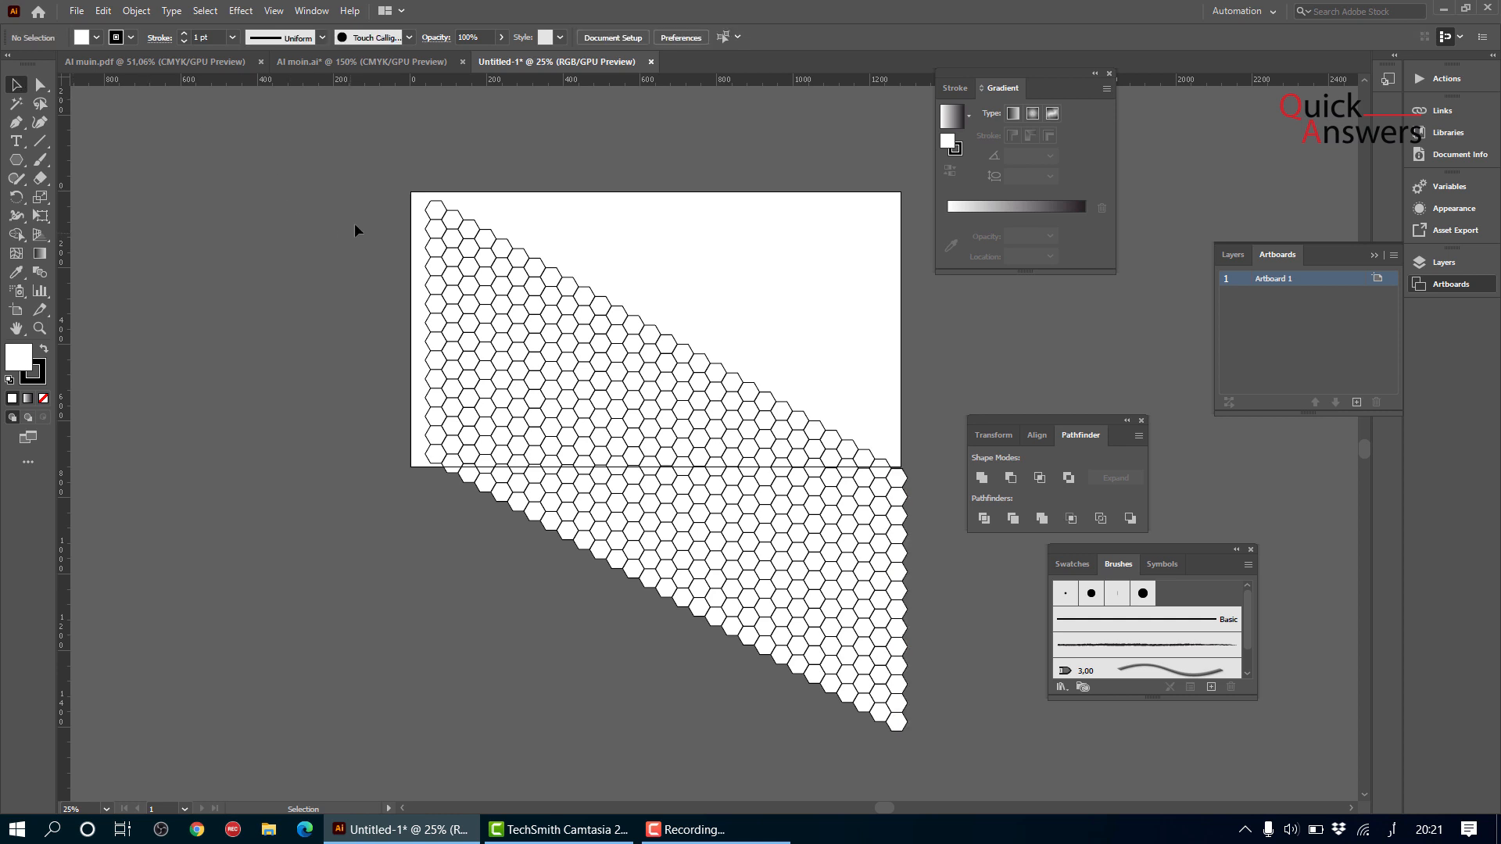
{"action": "left_click_drag", "start_coordinate": [366, 185], "coordinate": [936, 739]}
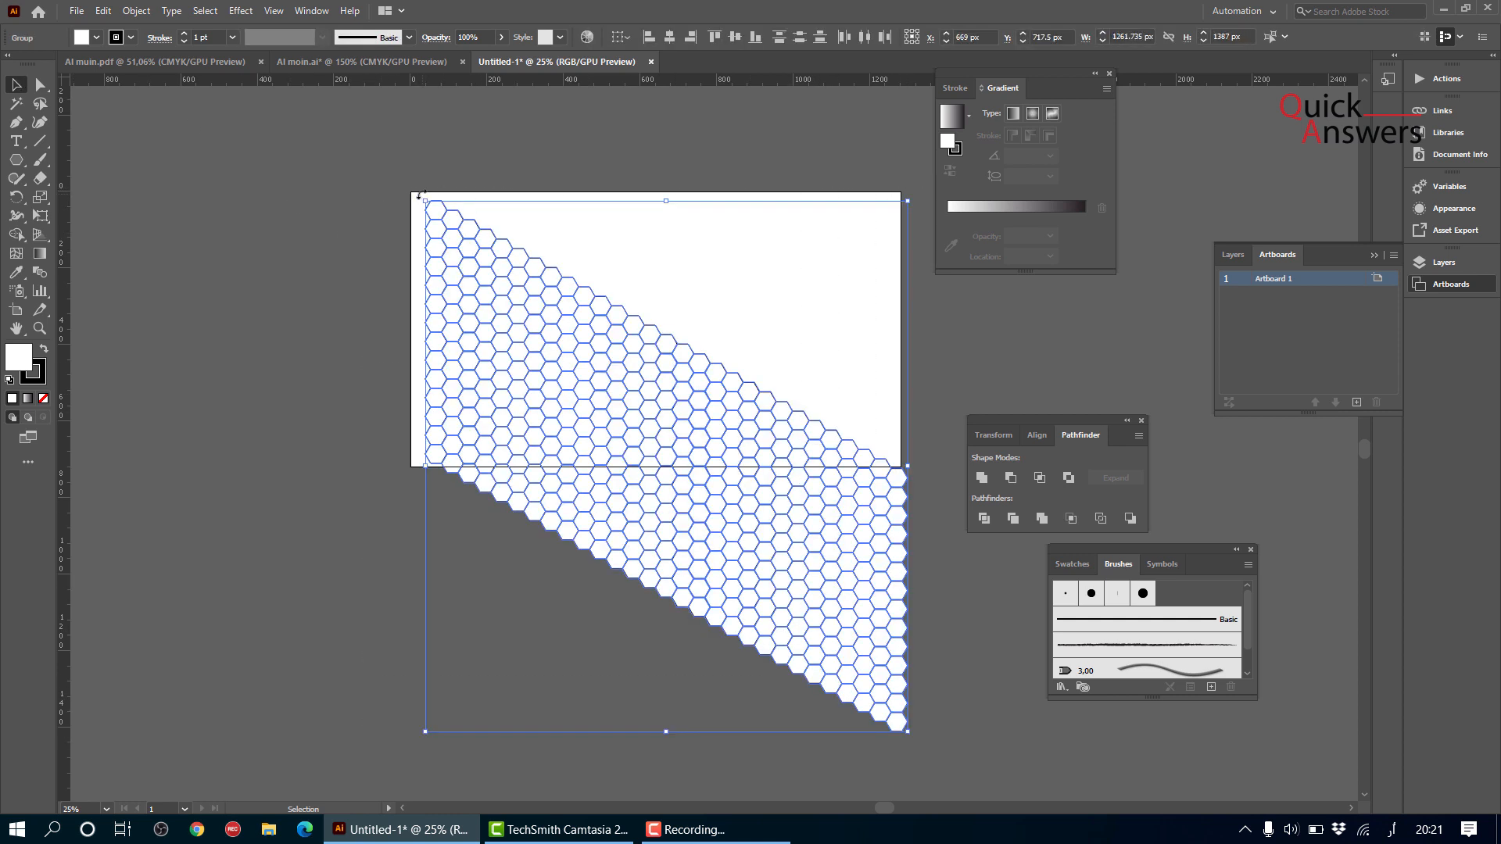
{"action": "left_click_drag", "start_coordinate": [420, 194], "coordinate": [281, 405]}
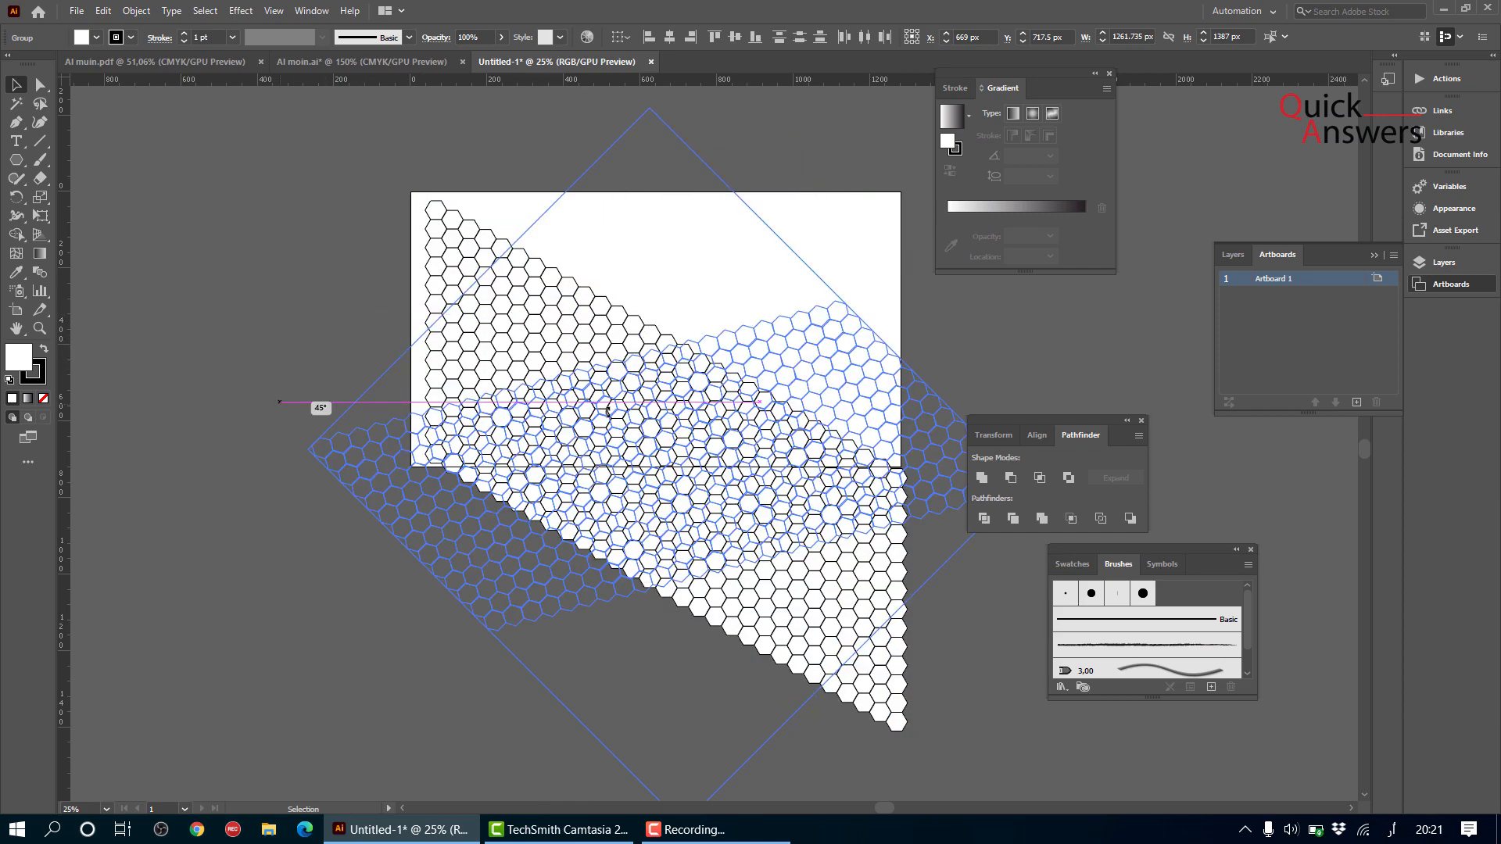
{"action": "left_click_drag", "start_coordinate": [608, 411], "coordinate": [608, 410]}
{"action": "left_click_drag", "start_coordinate": [688, 509], "coordinate": [832, 598]}
{"action": "left_click", "coordinate": [650, 536]}
{"action": "scroll", "coordinate": [679, 411], "scroll_direction": "up", "scroll_amount": 3}
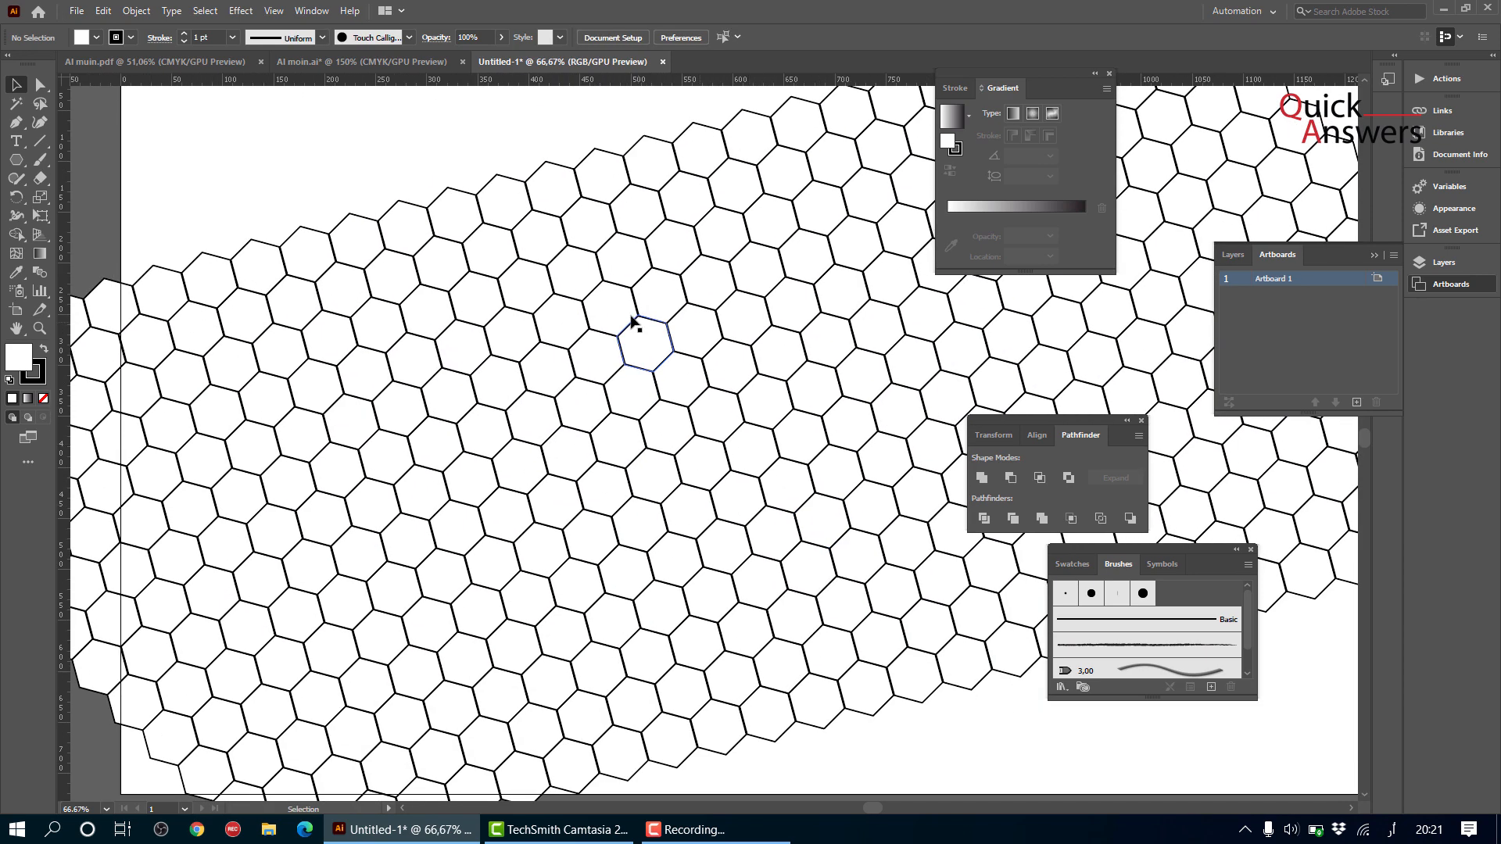
- Select the whole rotated honeycomb and ungroup its columns into separate hexagons
{"action": "left_click", "coordinate": [631, 321]}
{"action": "scroll", "coordinate": [632, 320], "scroll_direction": "down", "scroll_amount": 2}
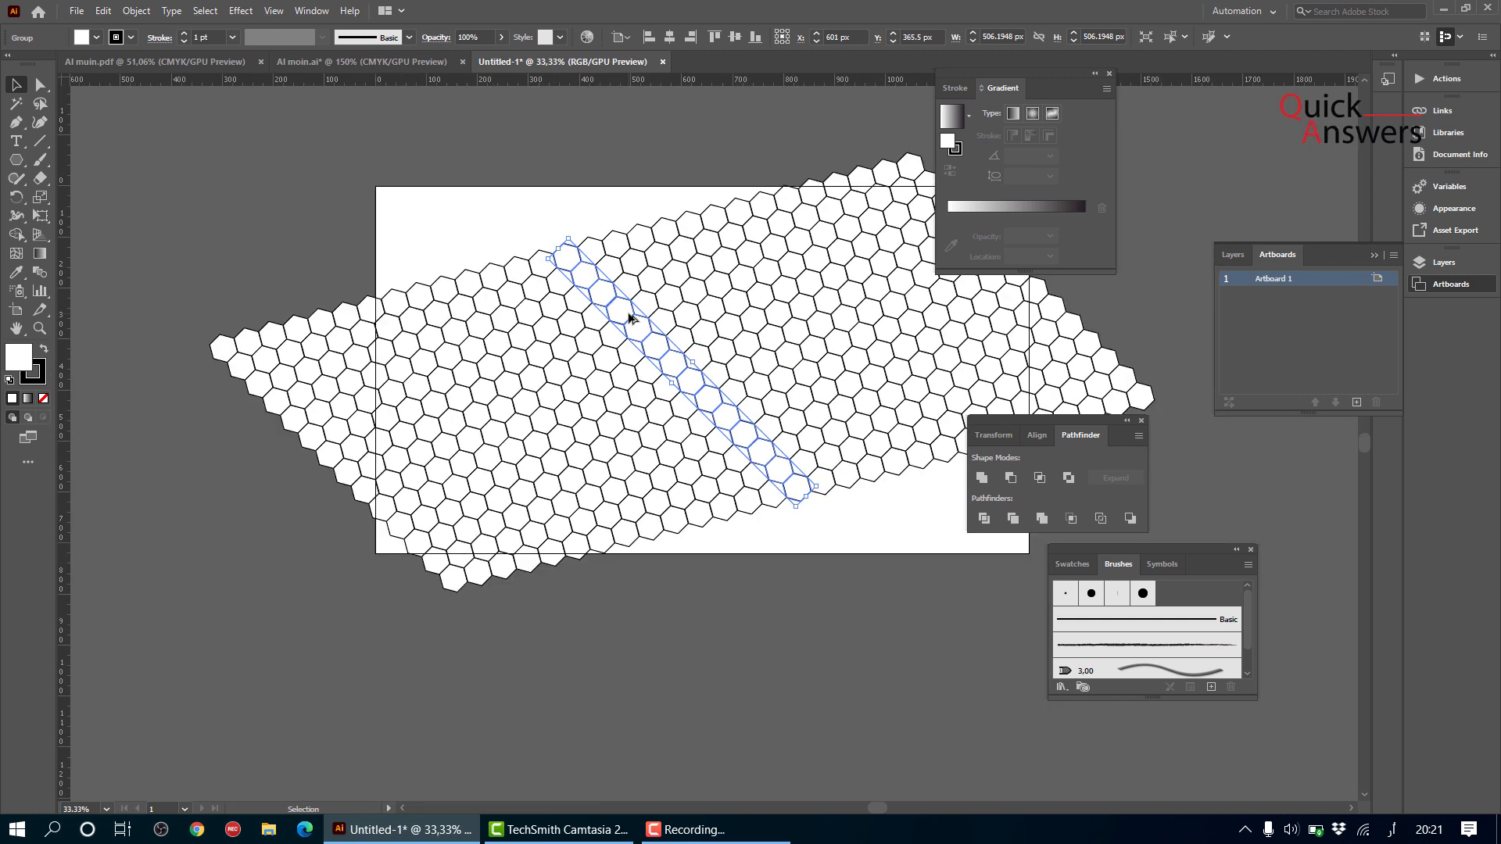
{"action": "scroll", "coordinate": [635, 321], "scroll_direction": "down", "scroll_amount": 1}
{"action": "left_click_drag", "start_coordinate": [410, 228], "coordinate": [899, 602]}
{"action": "left_click", "coordinate": [136, 10]}
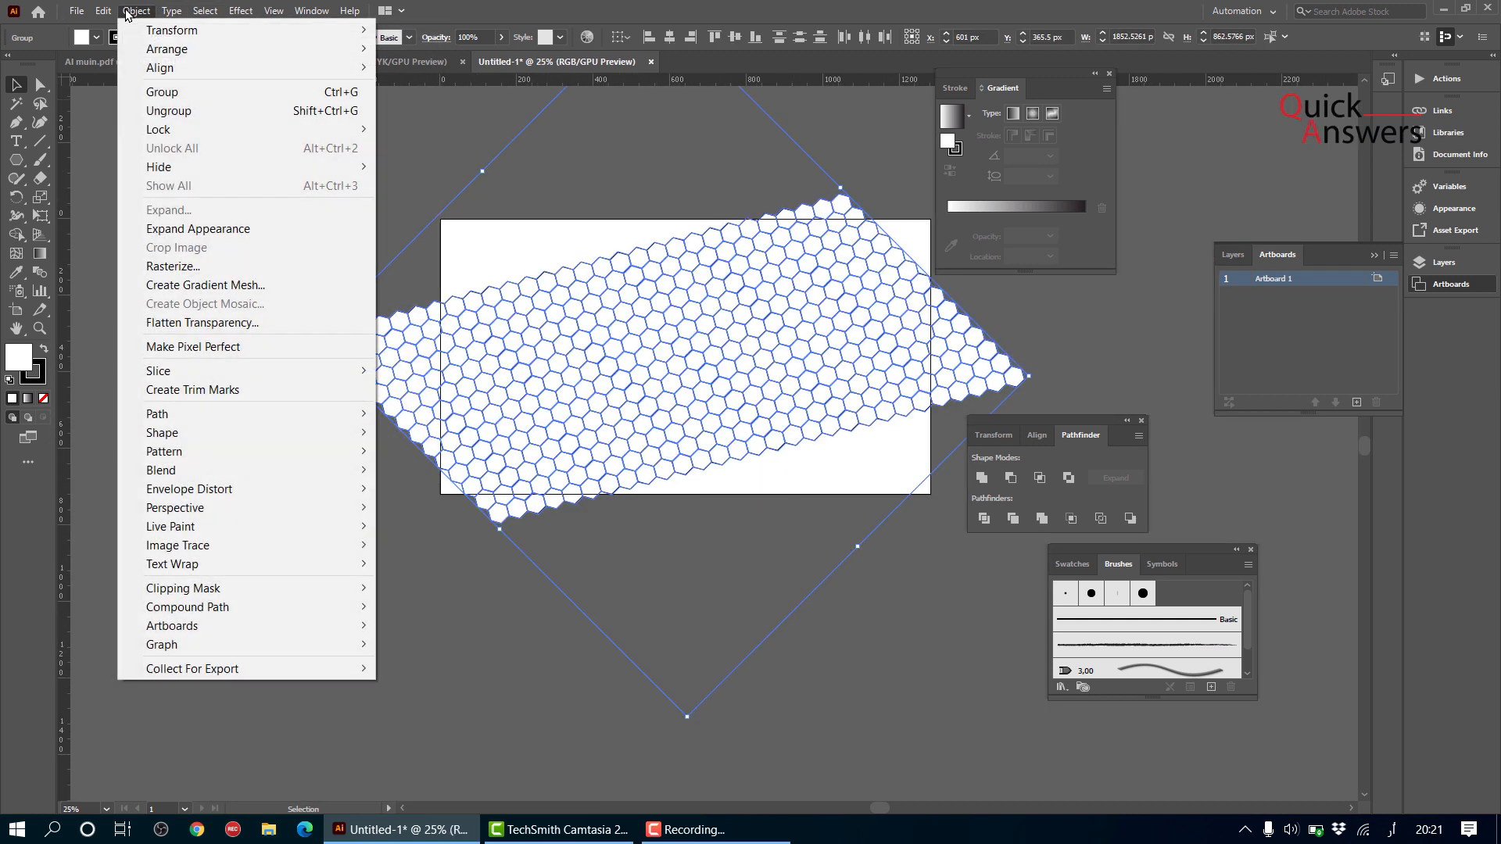
{"action": "left_click", "coordinate": [149, 107]}
{"action": "key", "text": "shift+ctrl+a"}
- Fill a single hexagon in the upper-middle part of the honeycomb with light green
{"action": "left_click", "coordinate": [640, 352]}
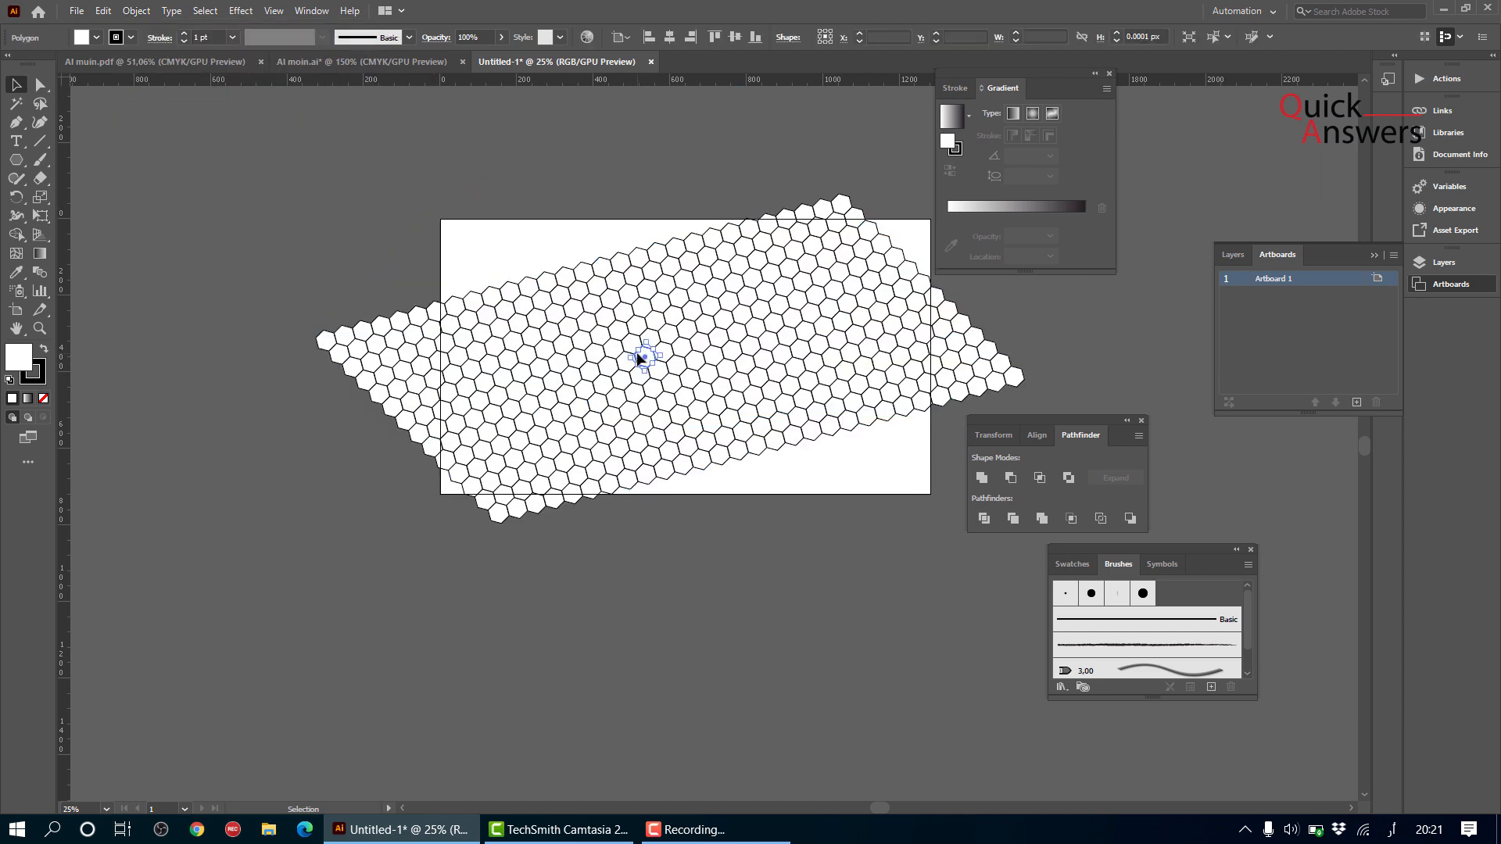
{"action": "left_click", "coordinate": [606, 321]}
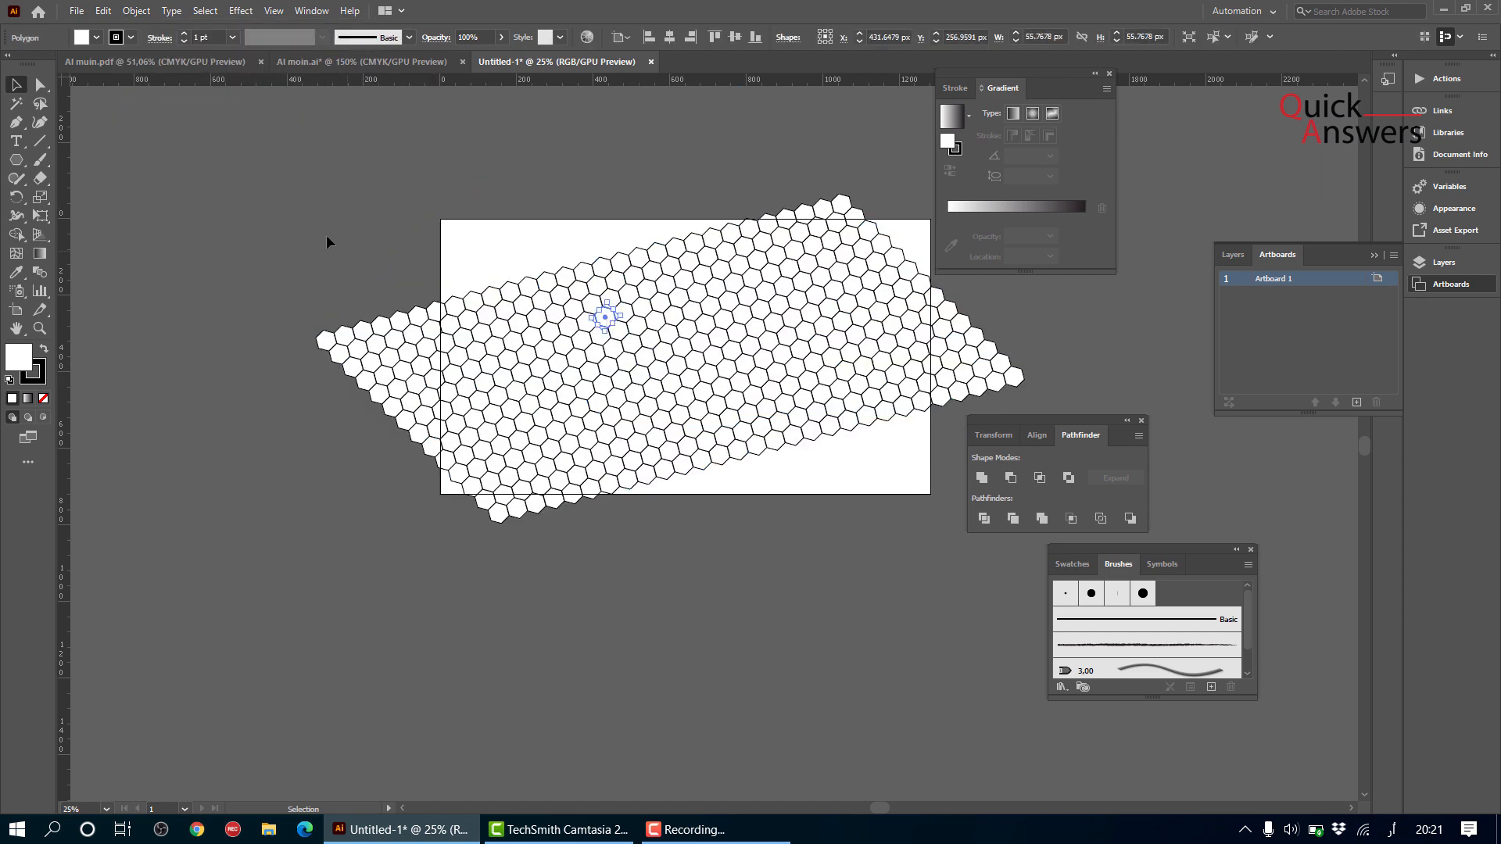
{"action": "left_click", "coordinate": [97, 37]}
{"action": "left_click", "coordinate": [44, 76]}
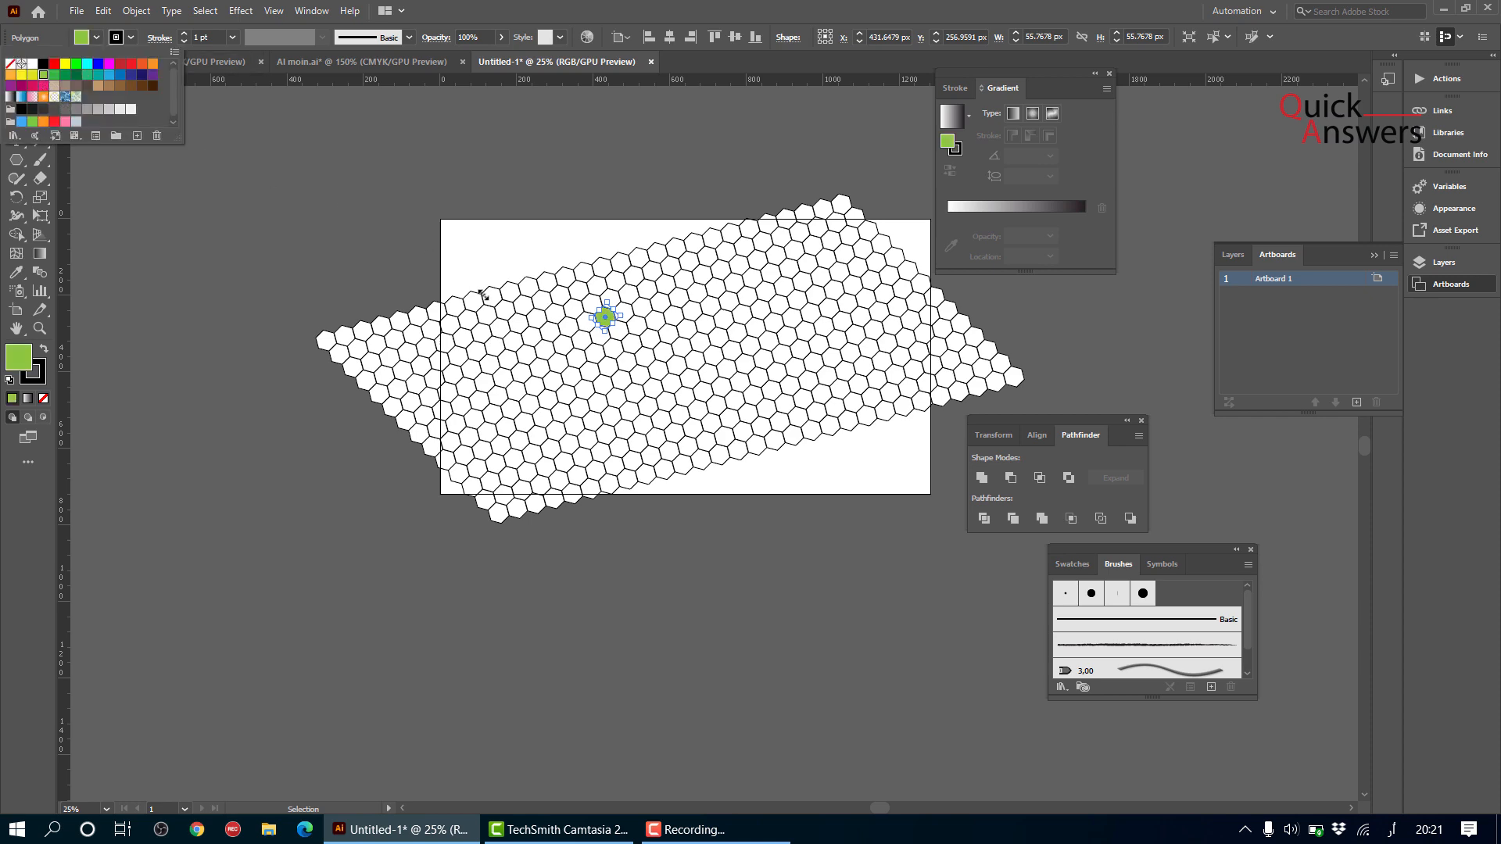
{"action": "key", "text": "Escape"}
- Fill the hexagon directly below the green one with brown
{"action": "left_click", "coordinate": [613, 349]}
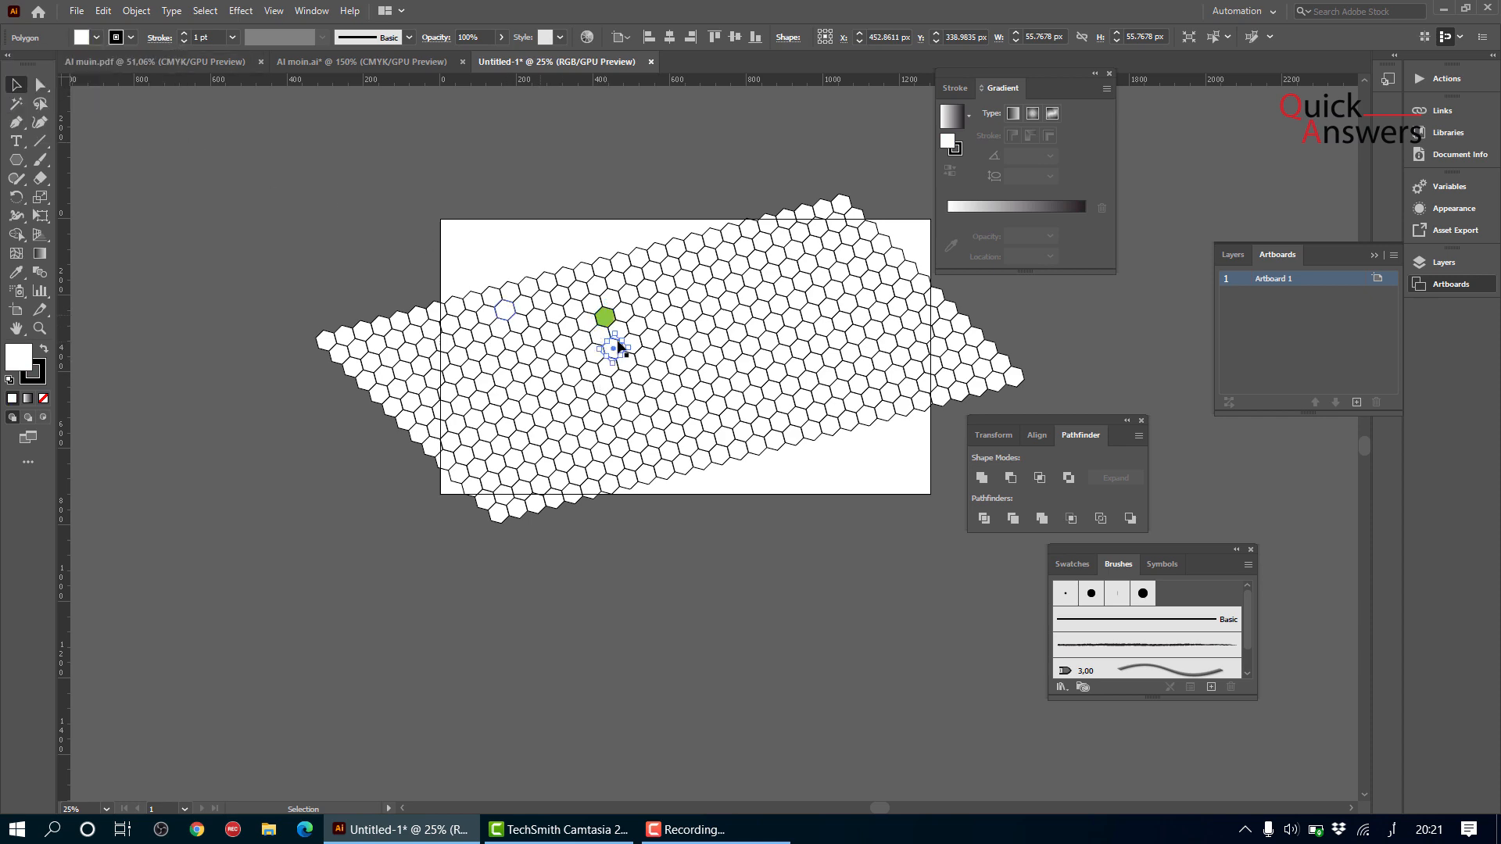
{"action": "scroll", "coordinate": [618, 346], "scroll_direction": "up", "scroll_amount": 3, "text": "alt"}
{"action": "left_click", "coordinate": [567, 344]}
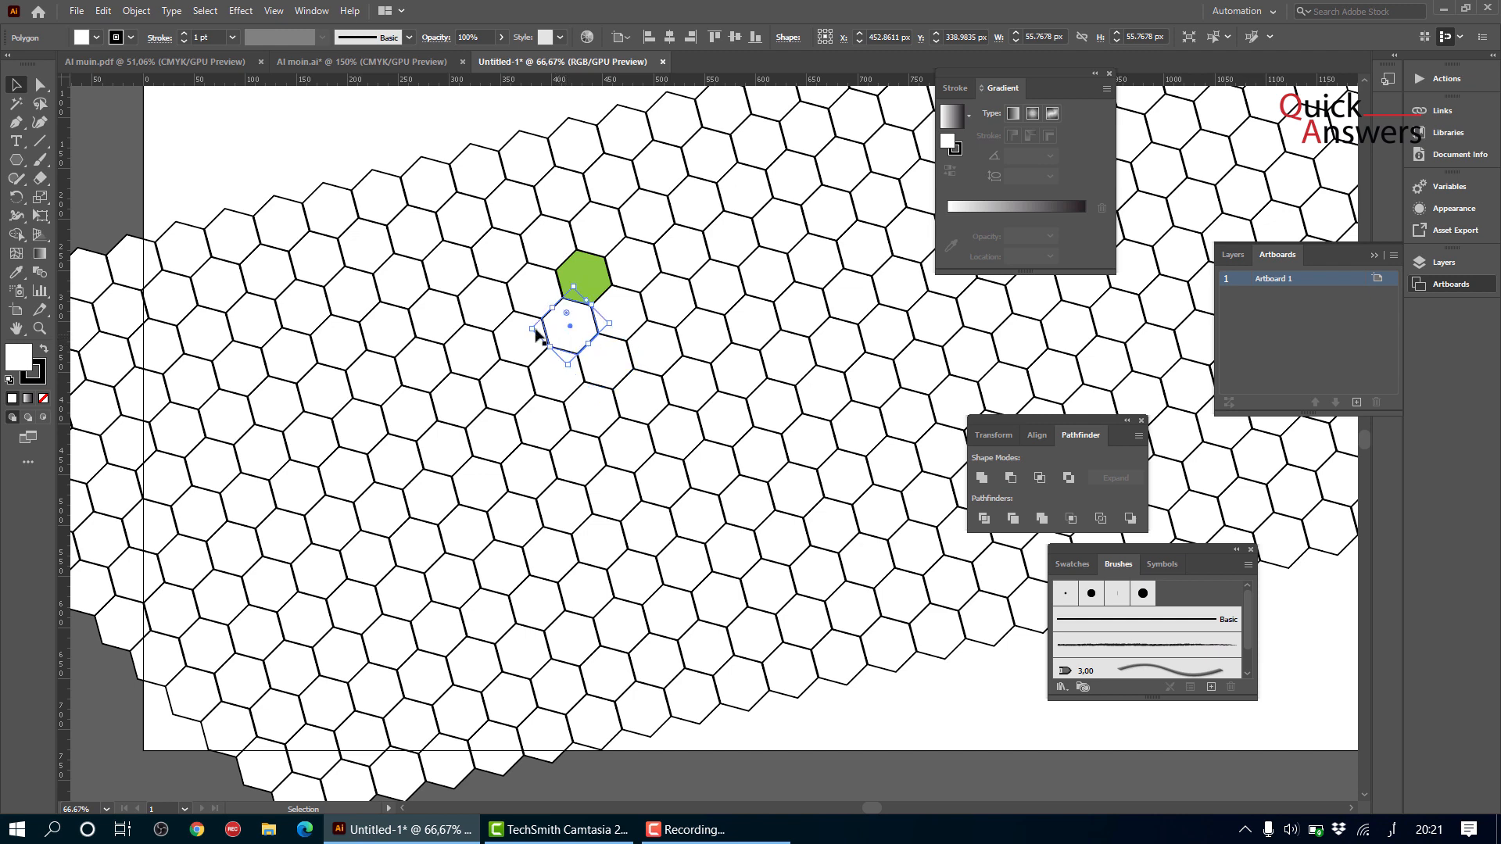
{"action": "left_click", "coordinate": [96, 37]}
{"action": "left_click", "coordinate": [119, 87]}
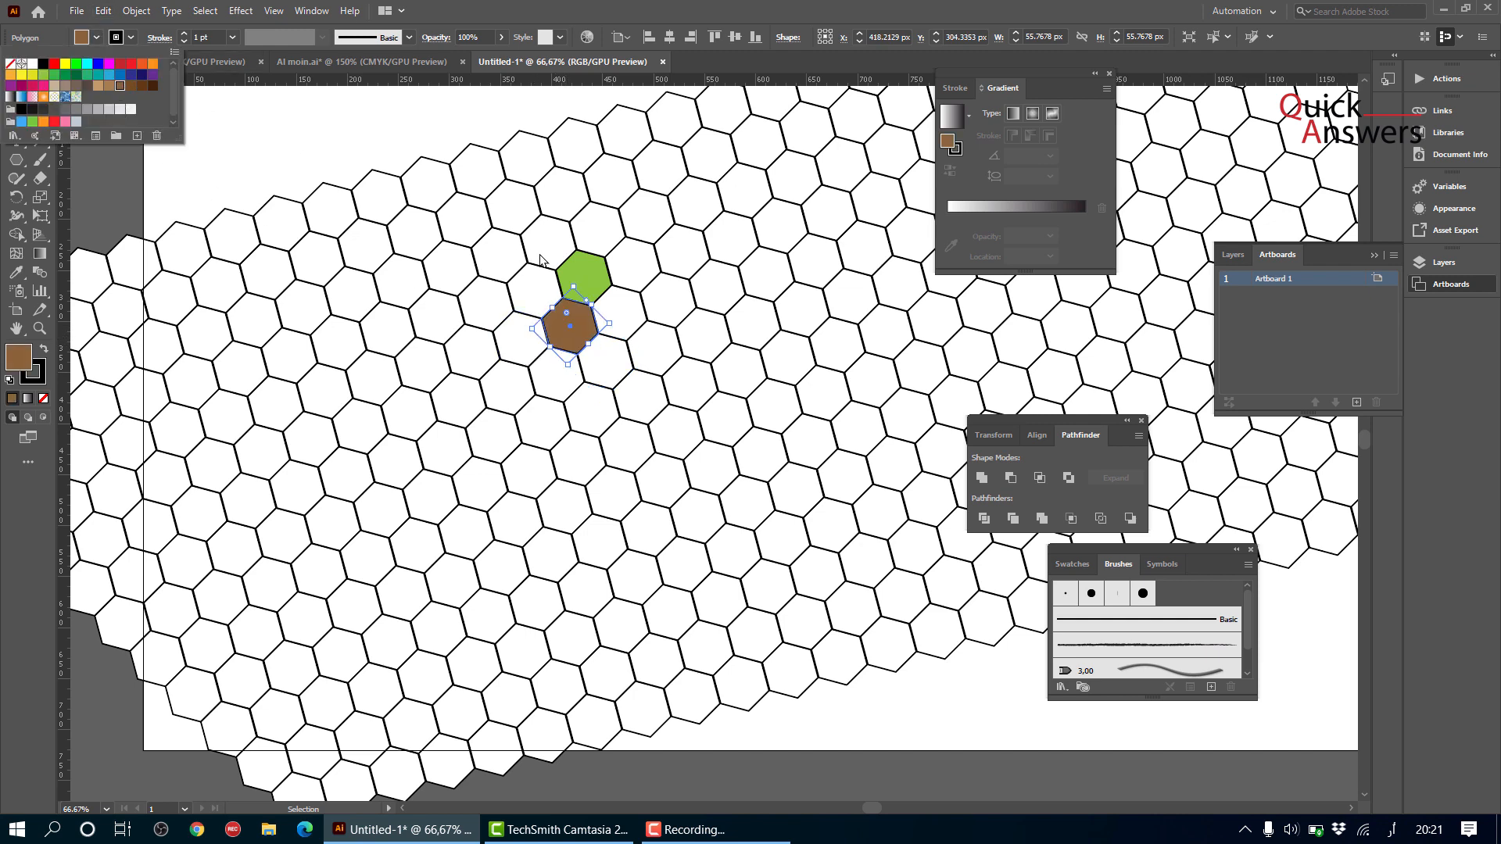
- Fill the white hexagon touching both the green and the brown cell with the same brown
{"action": "left_click", "coordinate": [635, 322]}
{"action": "left_click", "coordinate": [637, 295]}
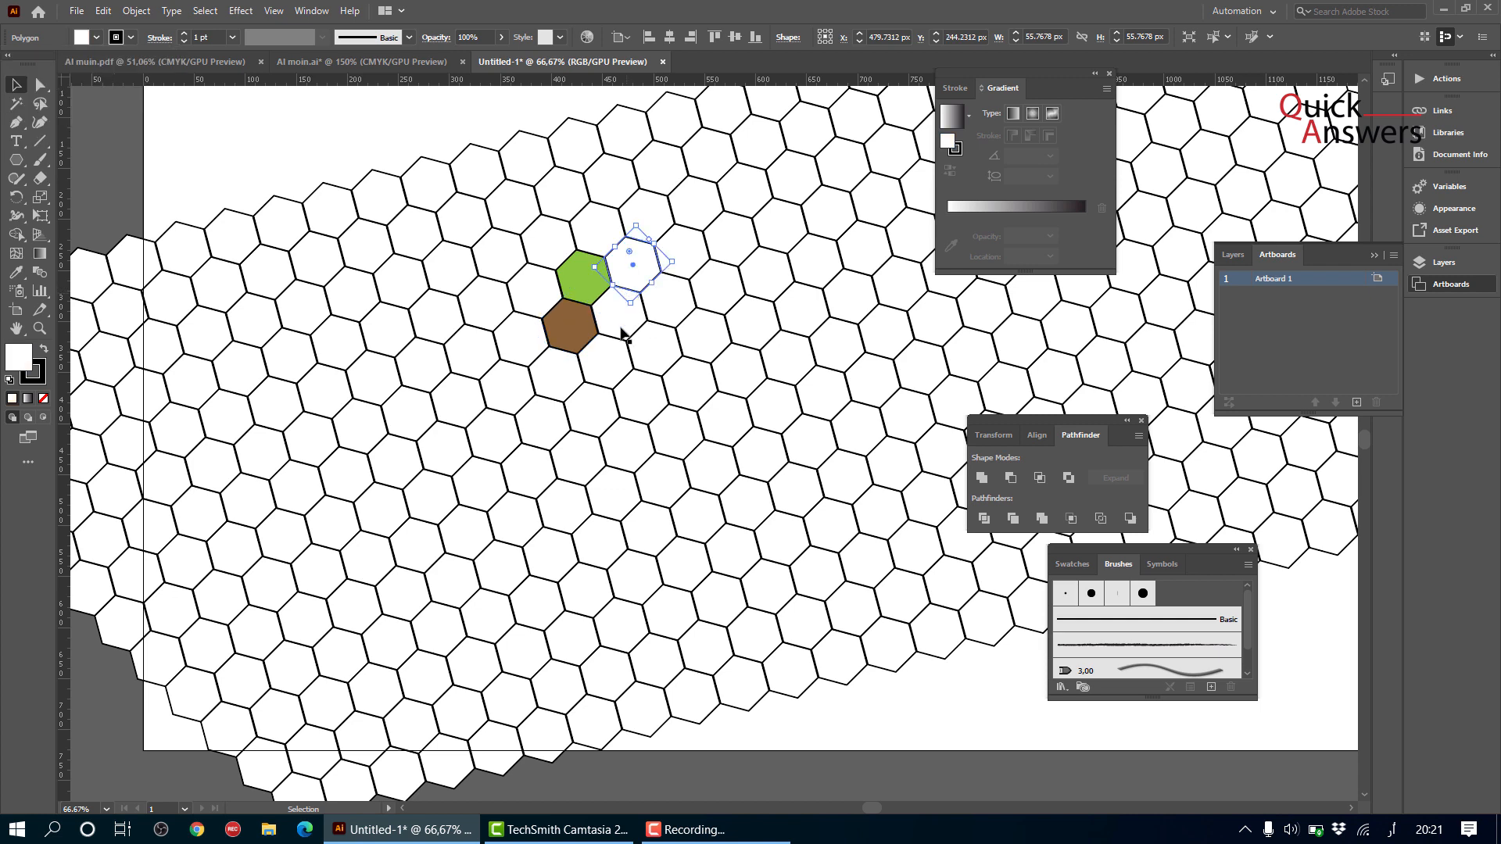
{"action": "left_click", "coordinate": [92, 36]}
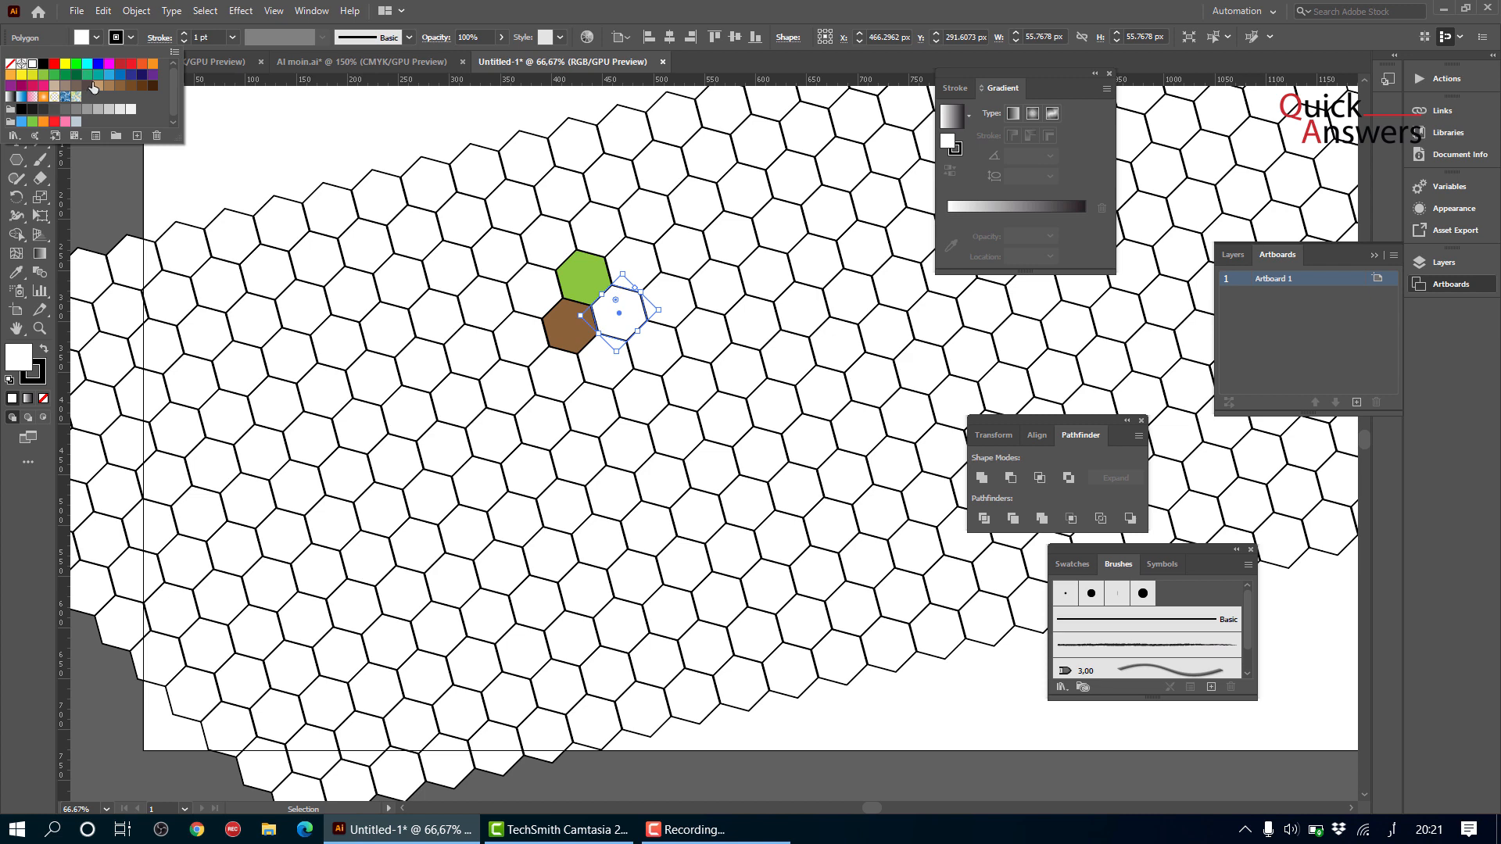
{"action": "left_click", "coordinate": [98, 86]}
{"action": "left_click", "coordinate": [118, 86]}
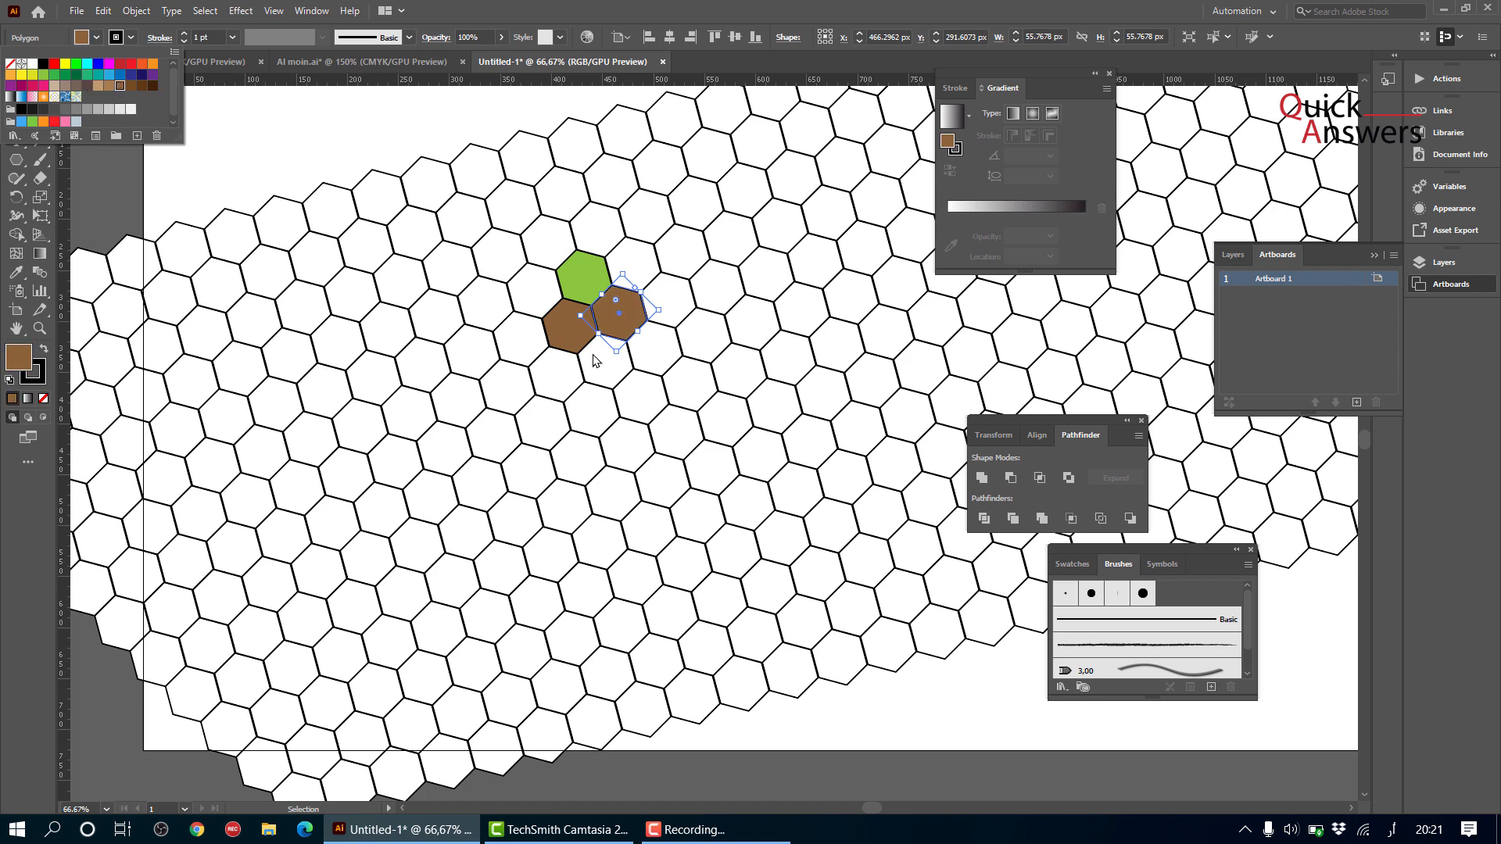
- Change the fill of the brown hexagon directly below the green one to crimson pink and deselect it
{"action": "left_click", "coordinate": [569, 339]}
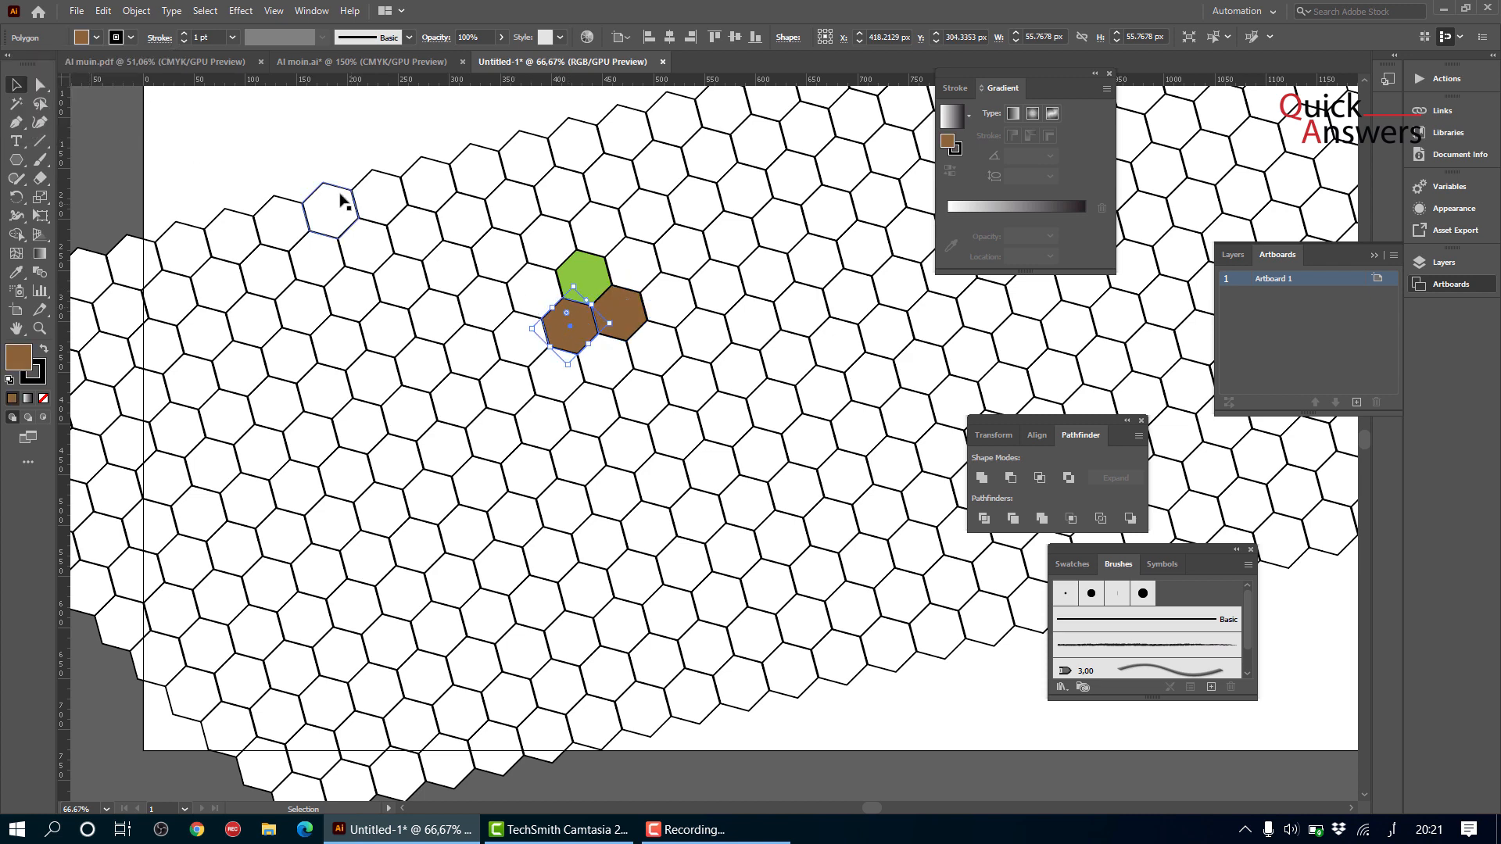
{"action": "left_click", "coordinate": [93, 36]}
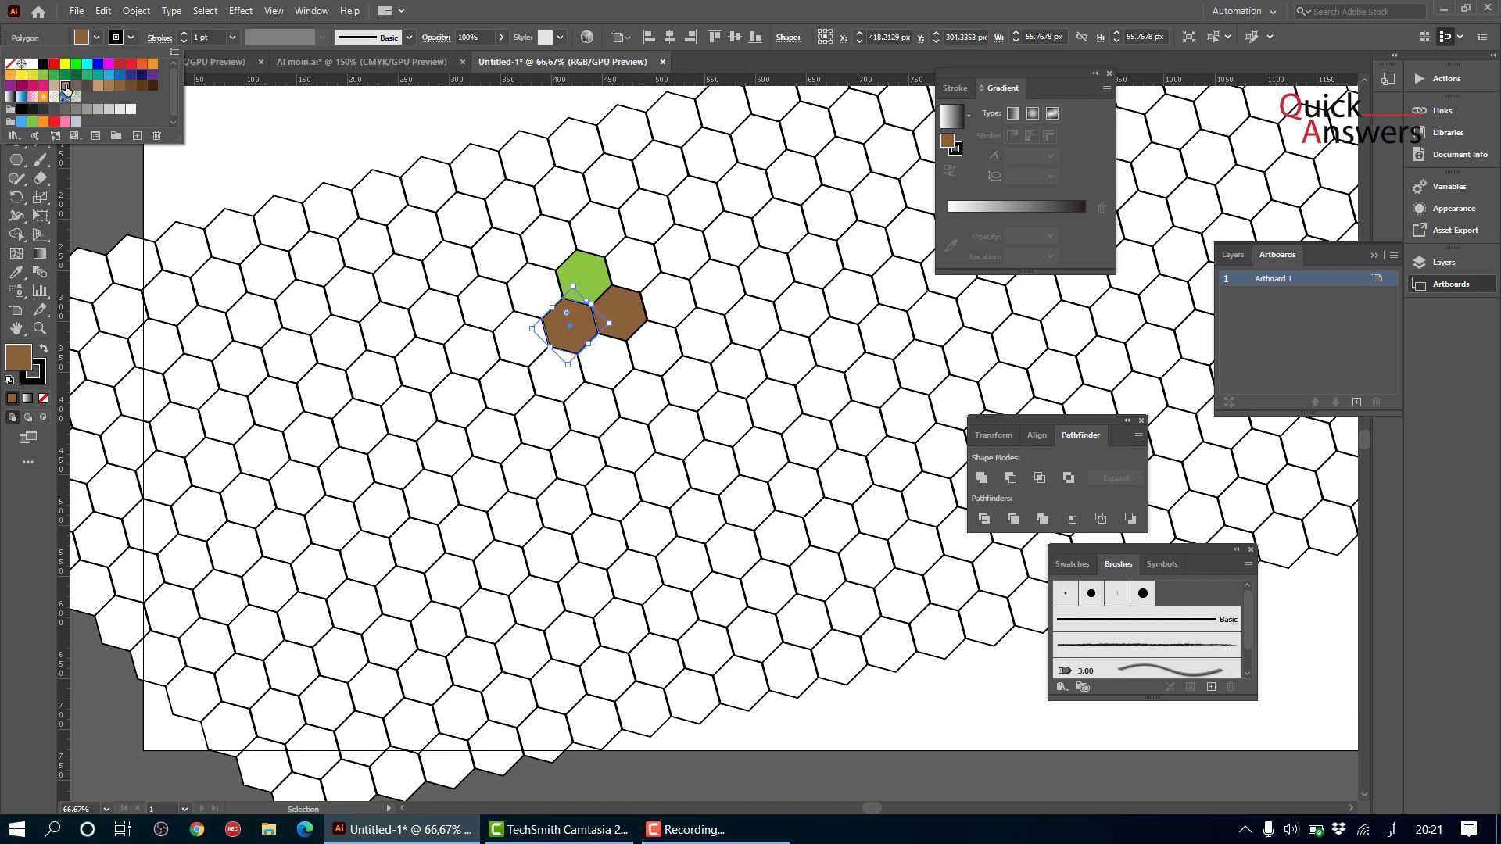
{"action": "left_click", "coordinate": [65, 87]}
{"action": "left_click", "coordinate": [33, 87]}
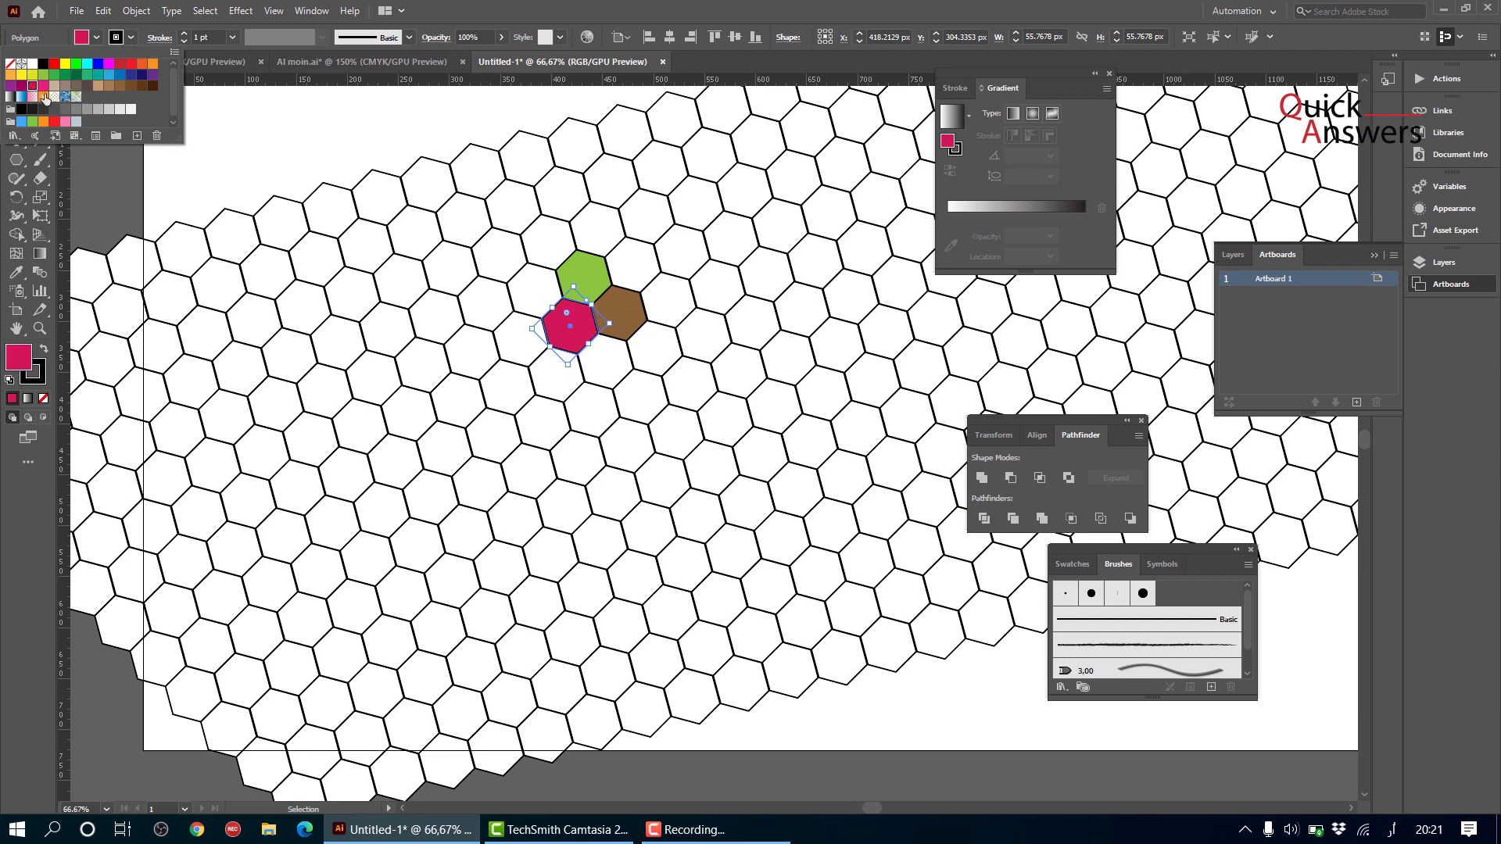
{"action": "left_click", "coordinate": [773, 728]}
- Examine the three coloured hexagons and their shared edges up close and within the whole honeycomb
{"action": "scroll", "coordinate": [638, 396], "scroll_direction": "down", "scroll_amount": 1}
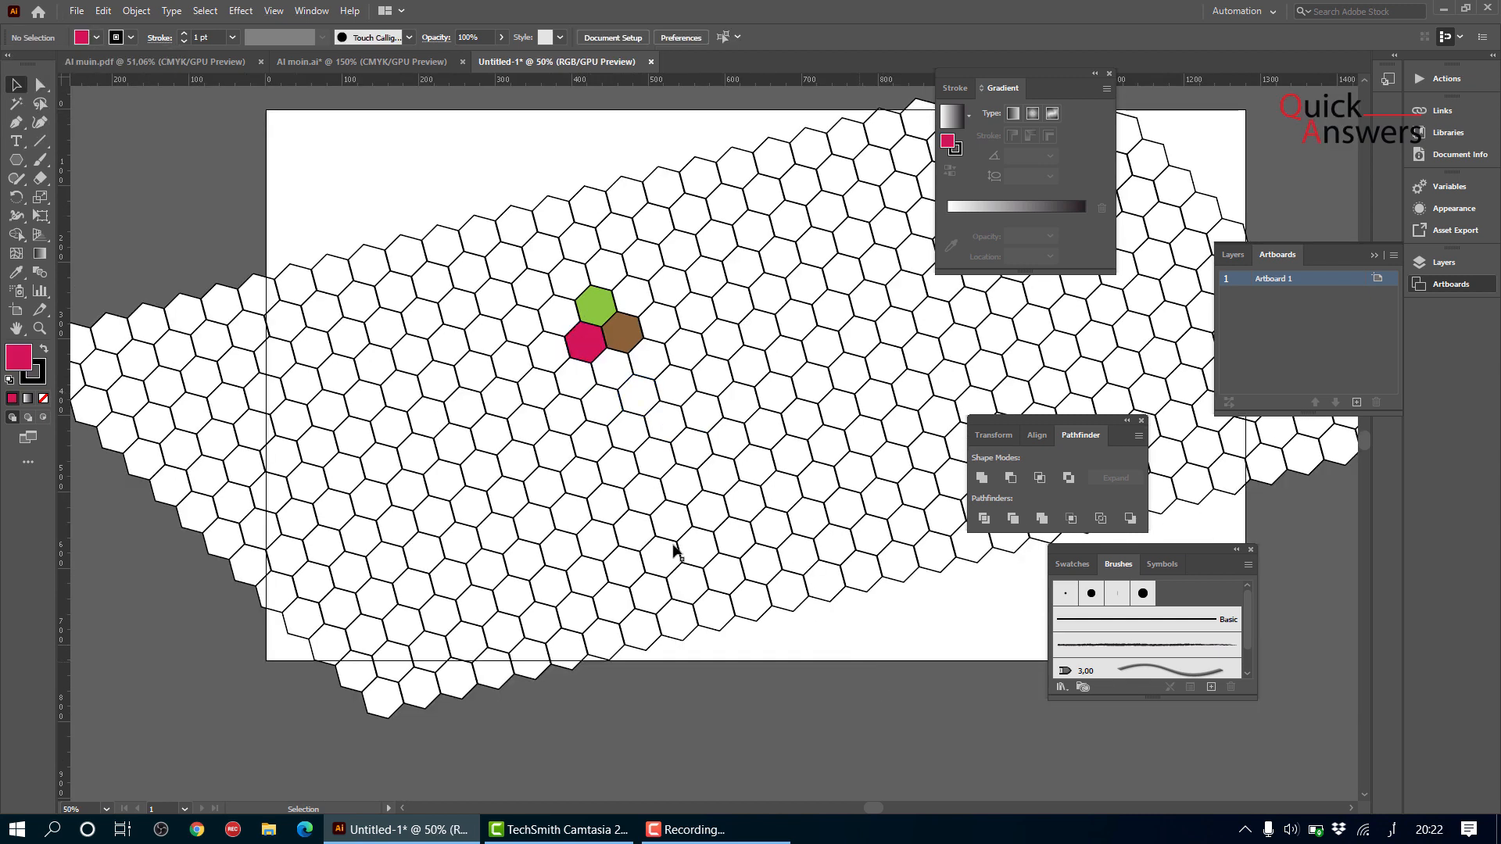
{"action": "scroll", "coordinate": [672, 547], "scroll_direction": "down", "scroll_amount": 2}
{"action": "scroll", "coordinate": [670, 546], "scroll_direction": "up", "scroll_amount": 3}
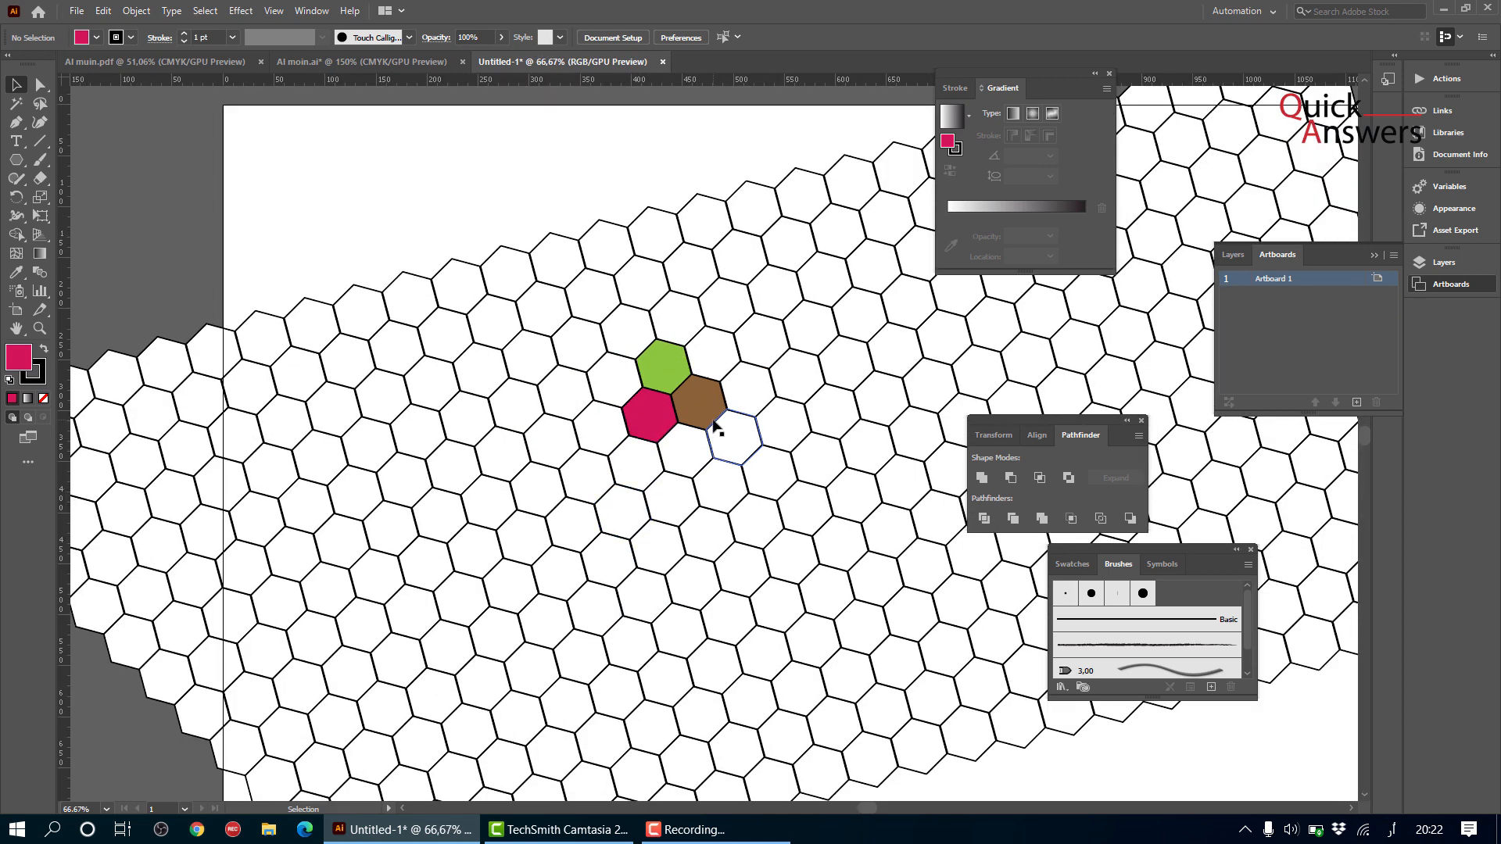
{"action": "scroll", "coordinate": [714, 425], "scroll_direction": "up", "scroll_amount": 2}
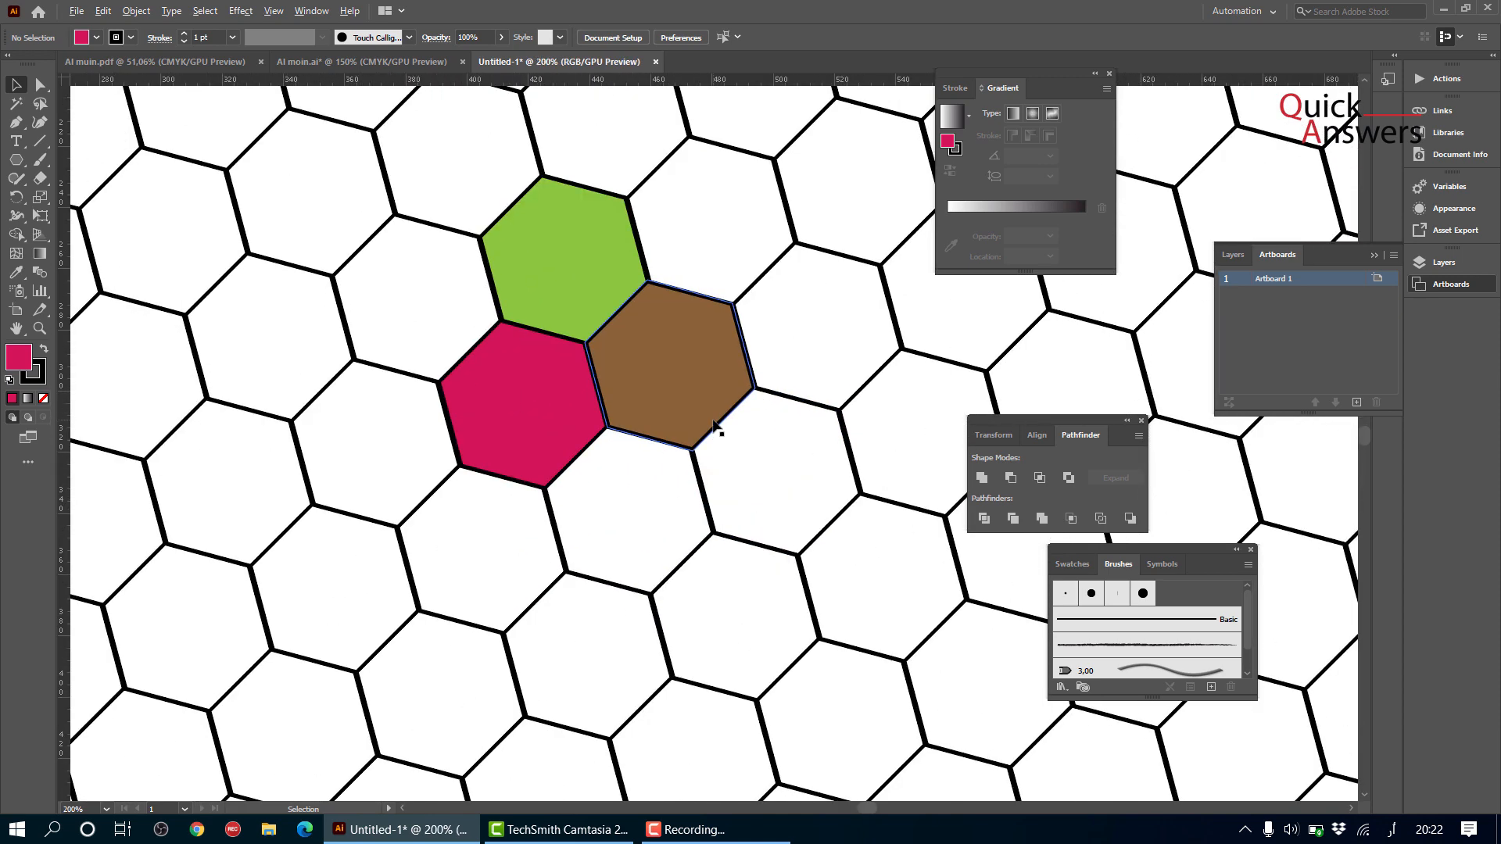
{"action": "scroll", "coordinate": [714, 424], "scroll_direction": "up", "scroll_amount": 2}
{"action": "scroll", "coordinate": [700, 434], "scroll_direction": "down", "scroll_amount": 6}
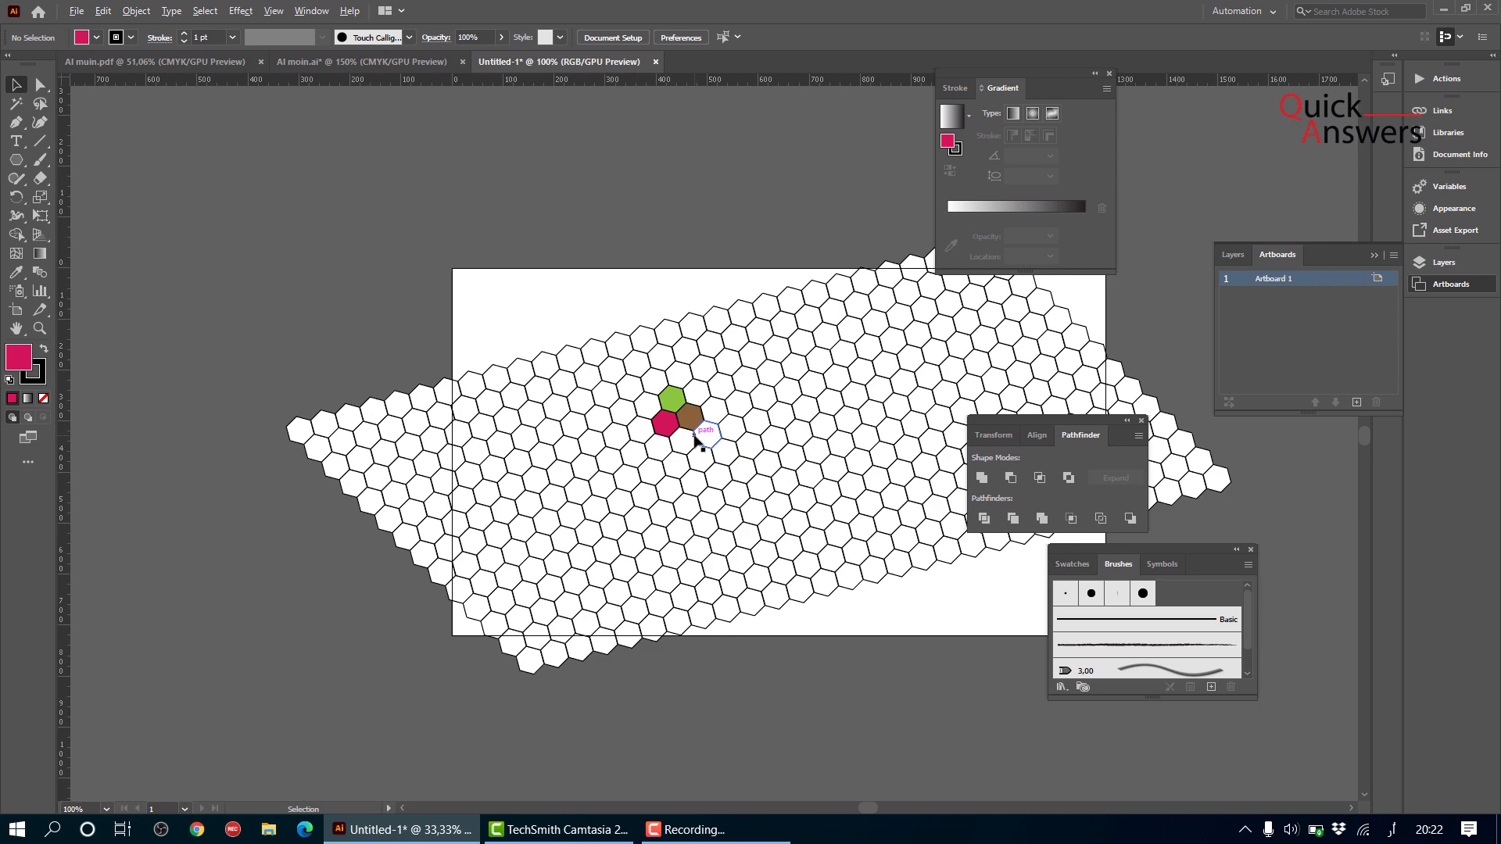
{"action": "scroll", "coordinate": [717, 508], "scroll_direction": "up", "scroll_amount": 2}
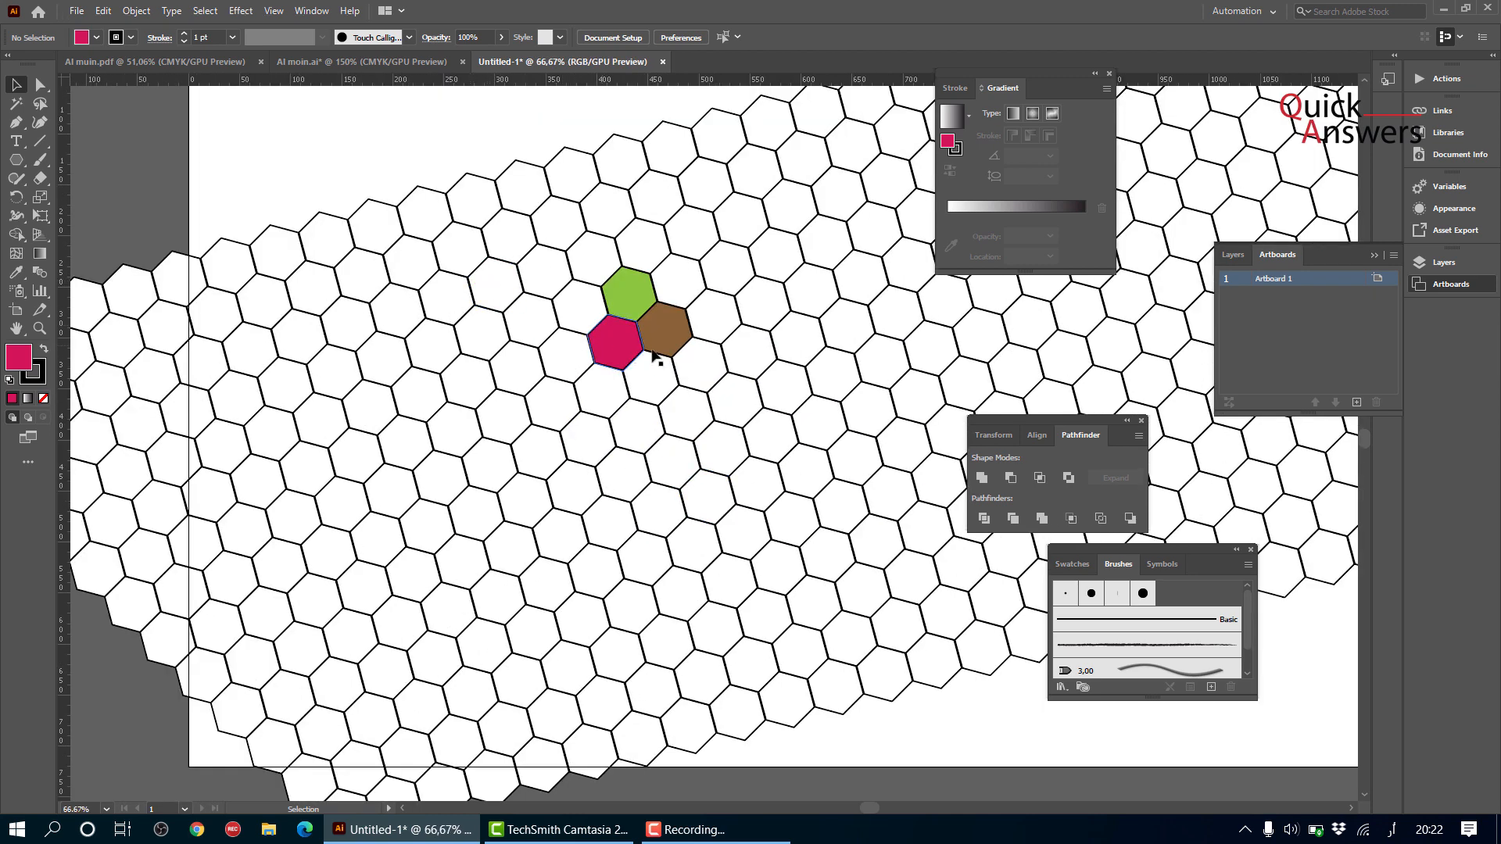
{"action": "scroll", "coordinate": [660, 354], "scroll_direction": "up", "scroll_amount": 3}
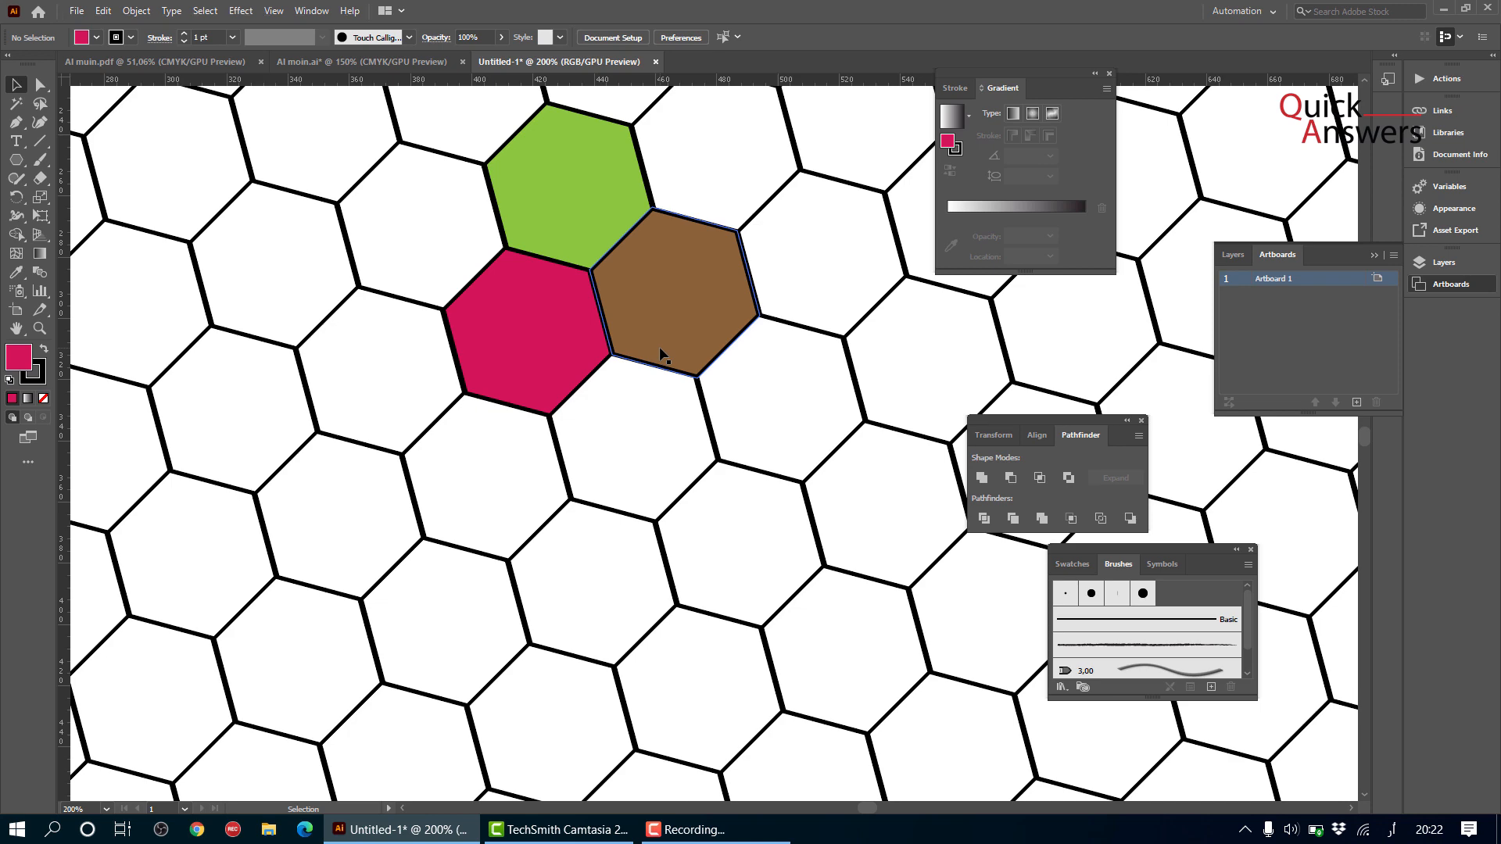
{"action": "scroll", "coordinate": [661, 354], "scroll_direction": "down", "scroll_amount": 5}
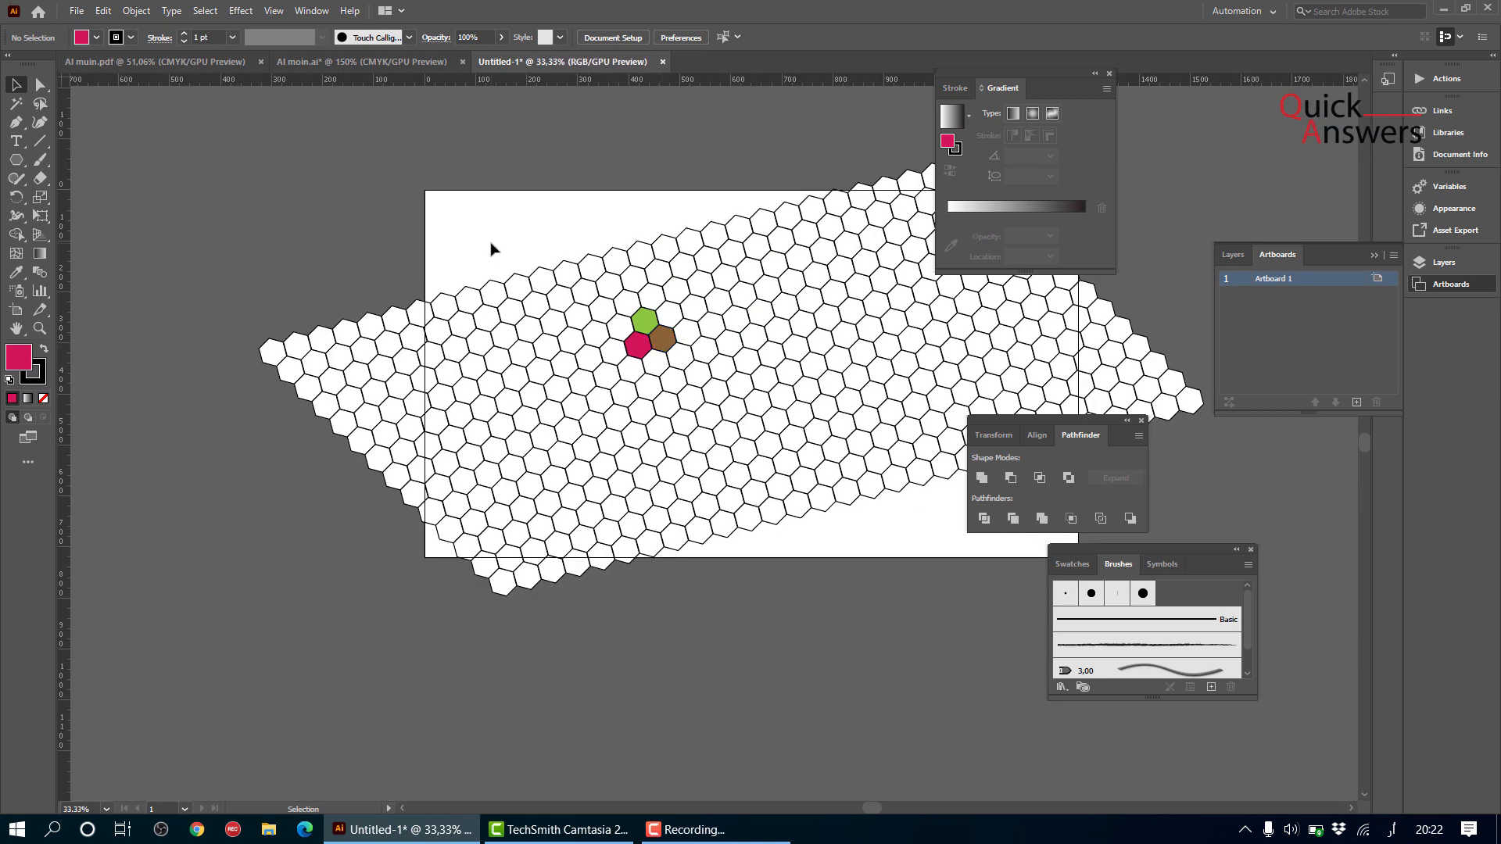
- Delete all the hexagons section by section to clear the artboard
{"action": "left_click_drag", "start_coordinate": [466, 194], "coordinate": [784, 591]}
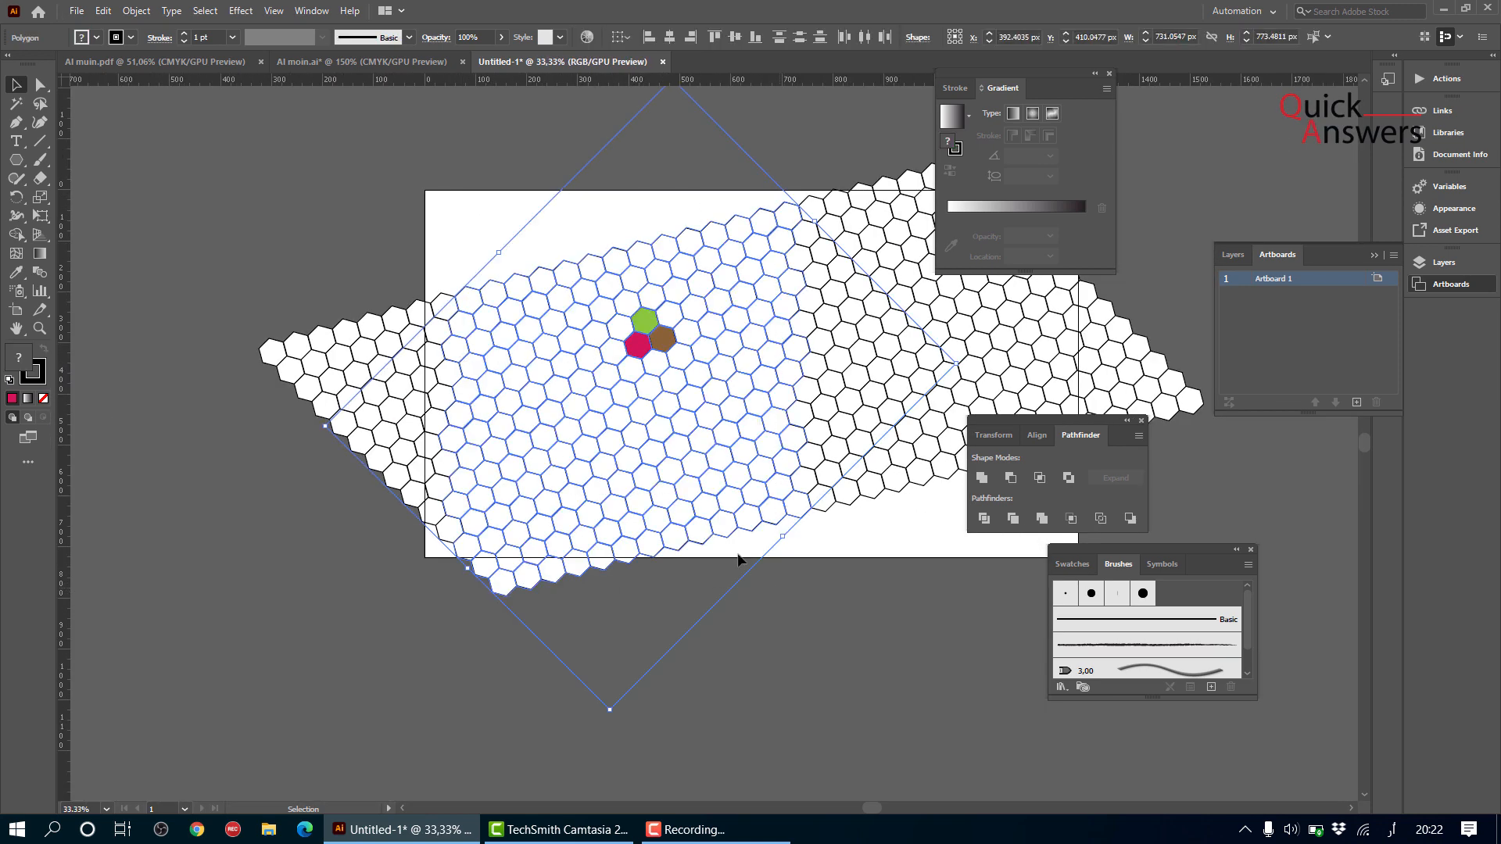
{"action": "key", "text": "Delete"}
{"action": "left_click_drag", "start_coordinate": [303, 214], "coordinate": [509, 660]}
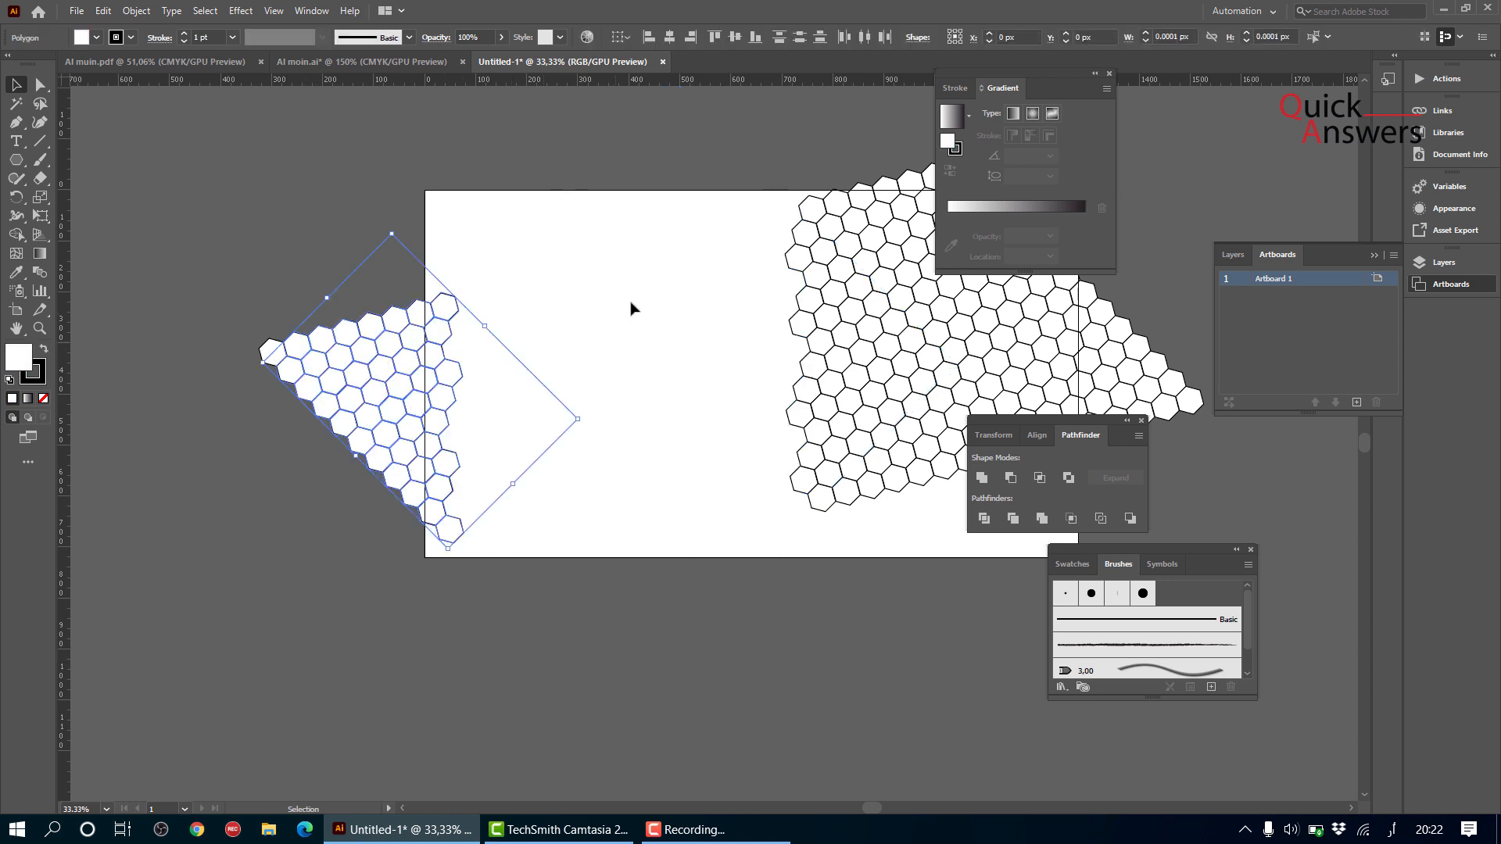
{"action": "key", "text": "Delete"}
{"action": "left_click_drag", "start_coordinate": [142, 298], "coordinate": [516, 538]}
{"action": "key", "text": "Delete"}
{"action": "left_click_drag", "start_coordinate": [633, 197], "coordinate": [1241, 561]}
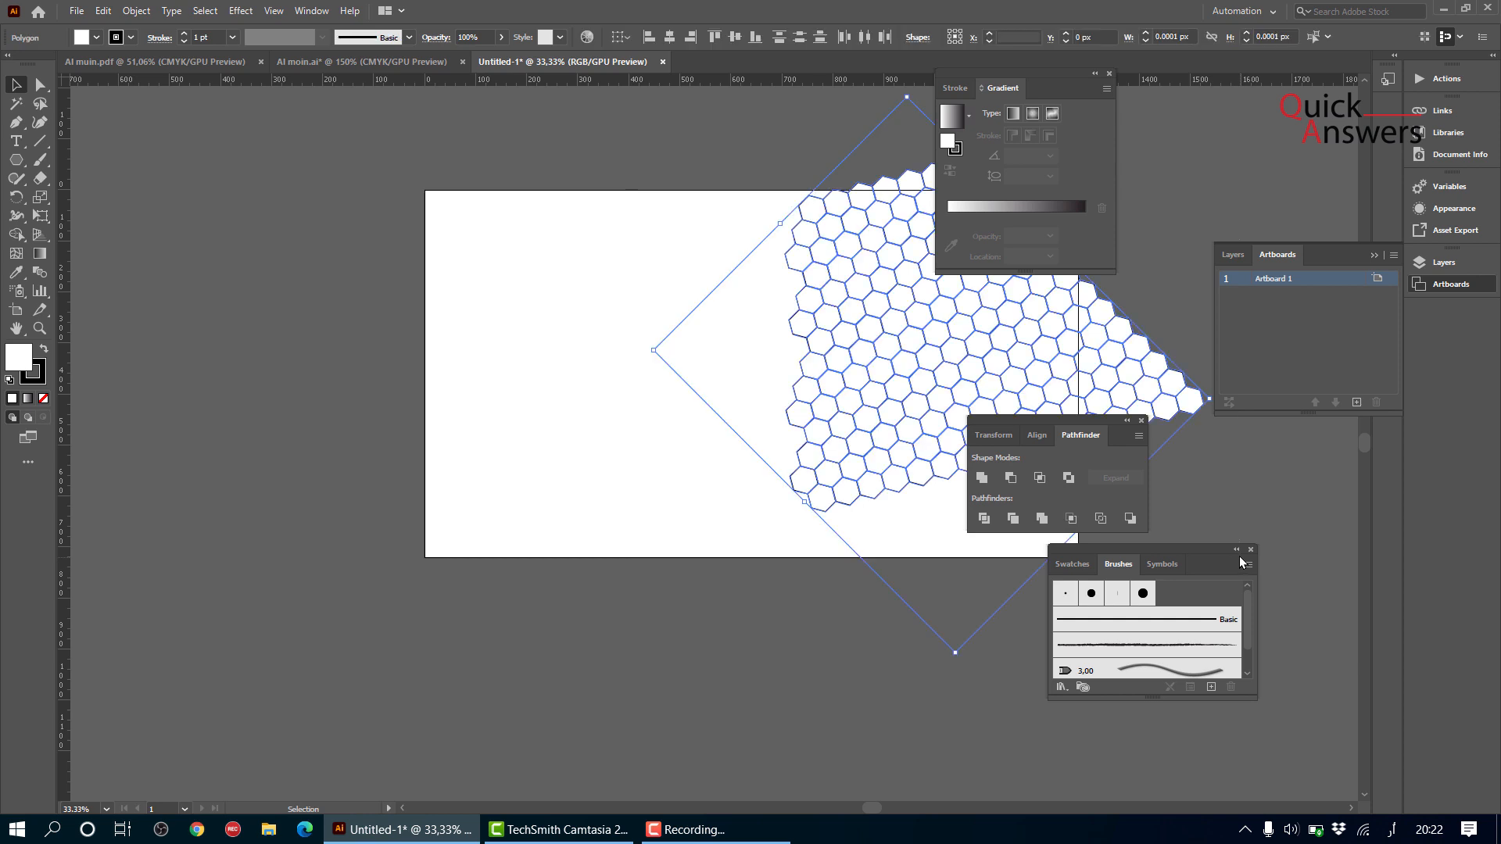
{"action": "key", "text": "Delete"}
{"action": "scroll", "coordinate": [627, 258], "scroll_direction": "up", "scroll_amount": 1}
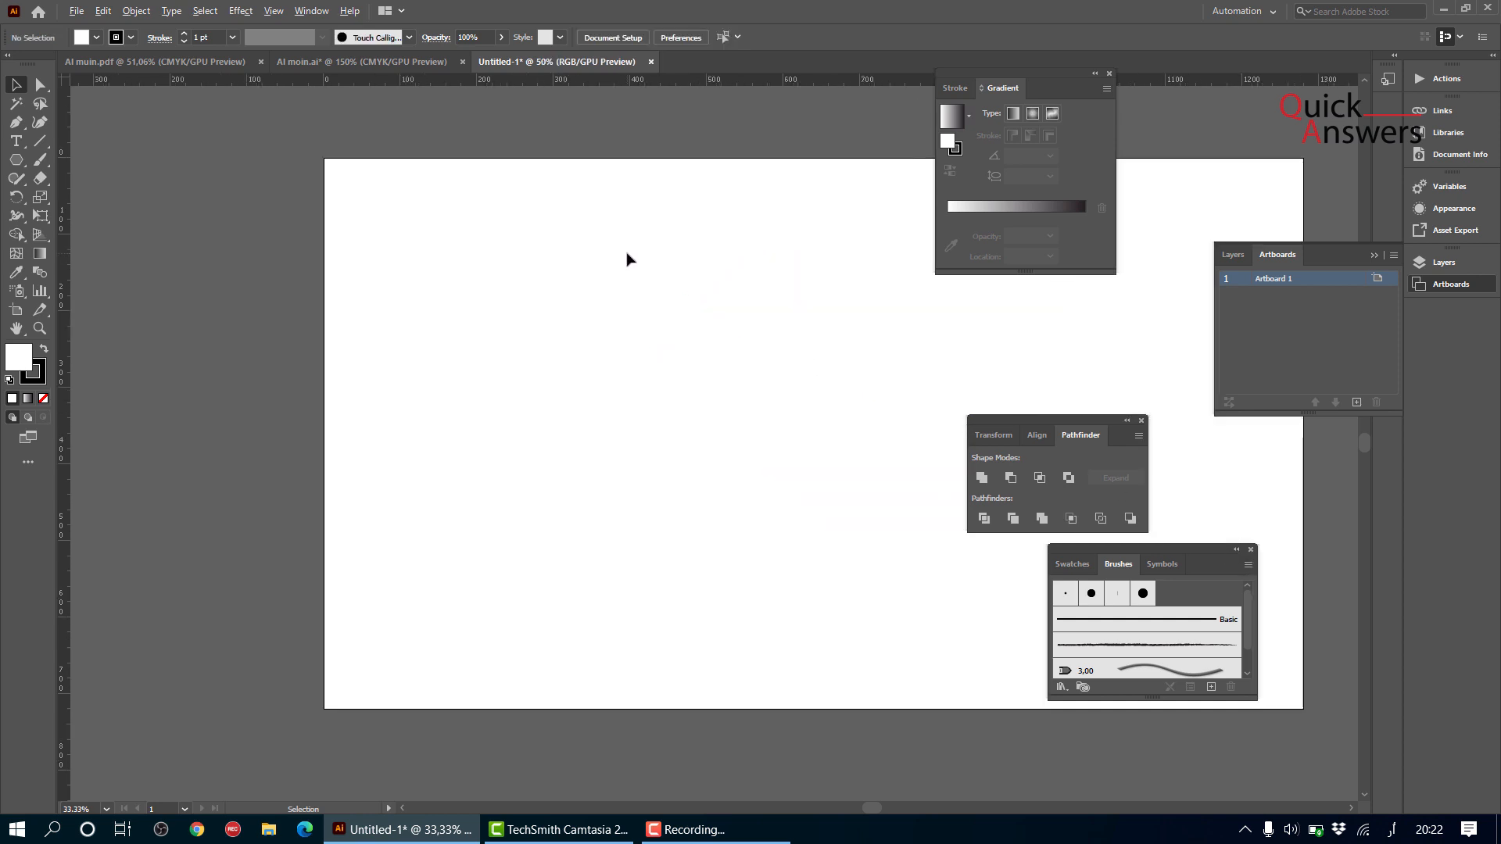
{"action": "scroll", "coordinate": [626, 263], "scroll_direction": "up", "scroll_amount": 1}
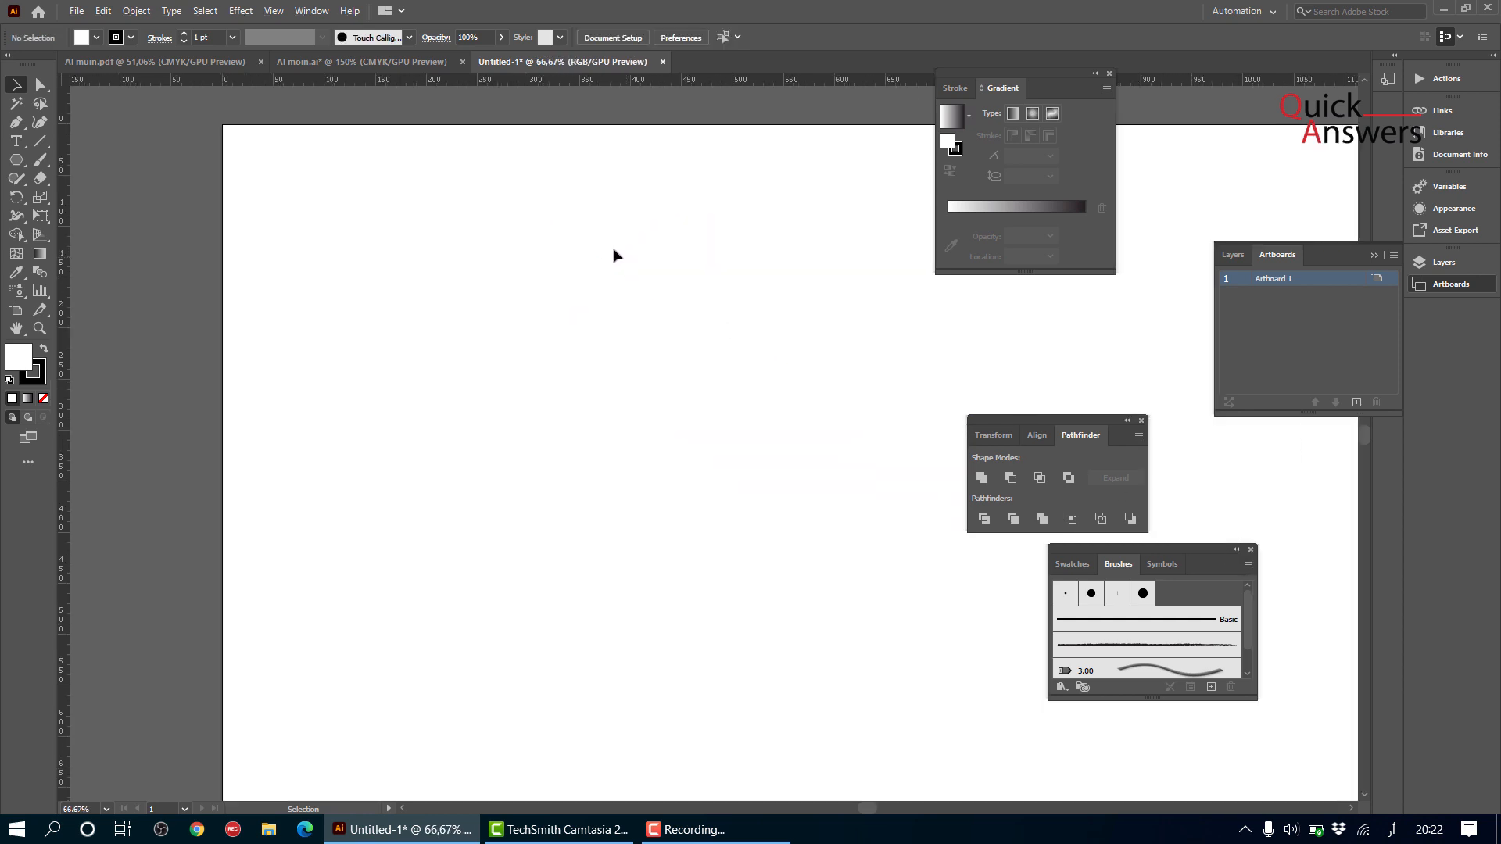
- Create a seven-sided polygon with a radius of 50.8068 px on the empty artboard, and delete it
{"action": "left_click", "coordinate": [17, 160]}
{"action": "left_click", "coordinate": [456, 286]}
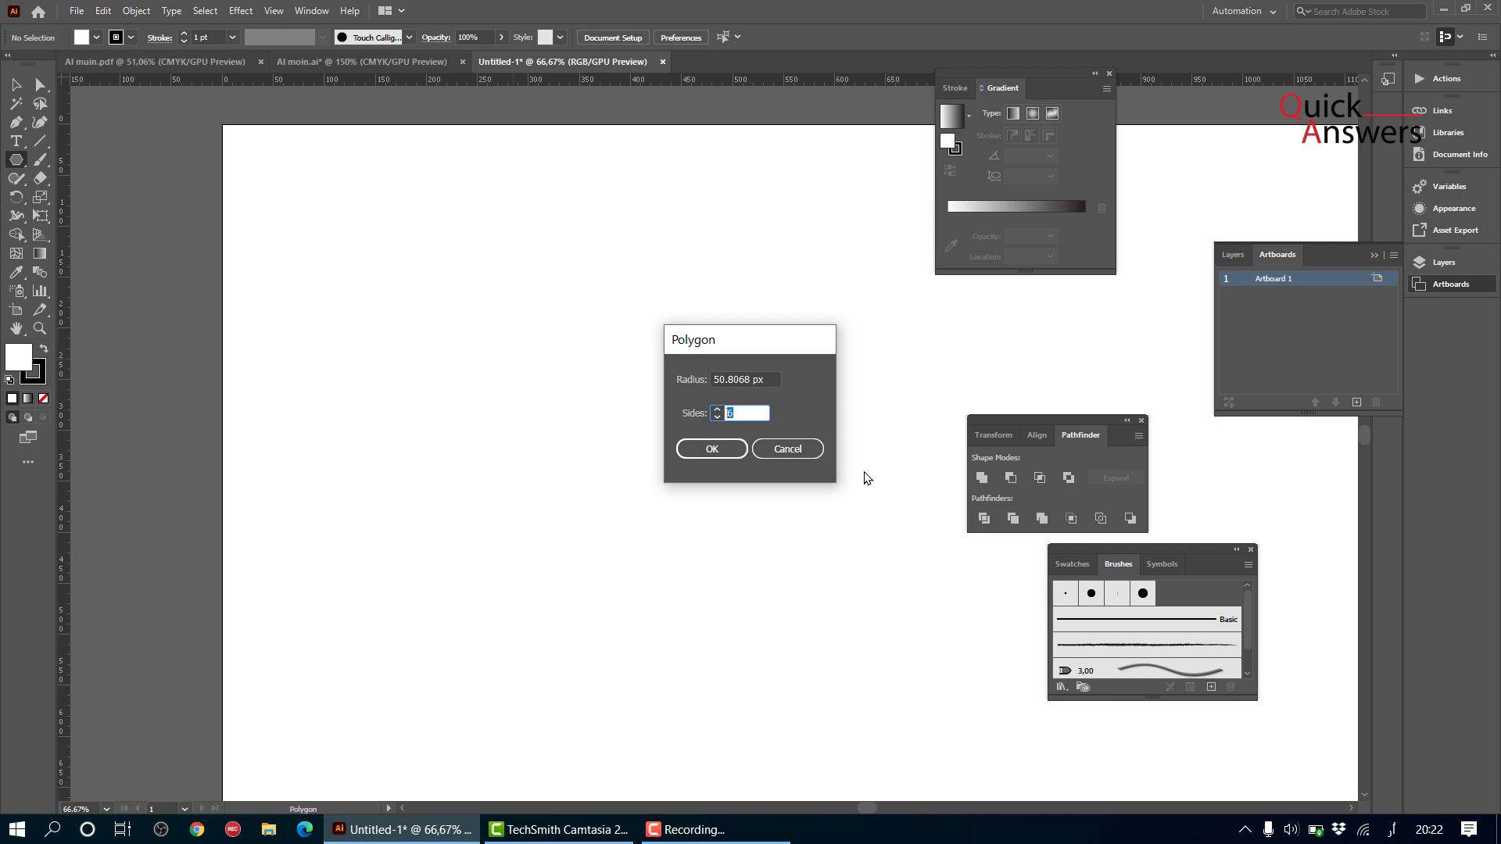
{"action": "key", "text": "Return"}
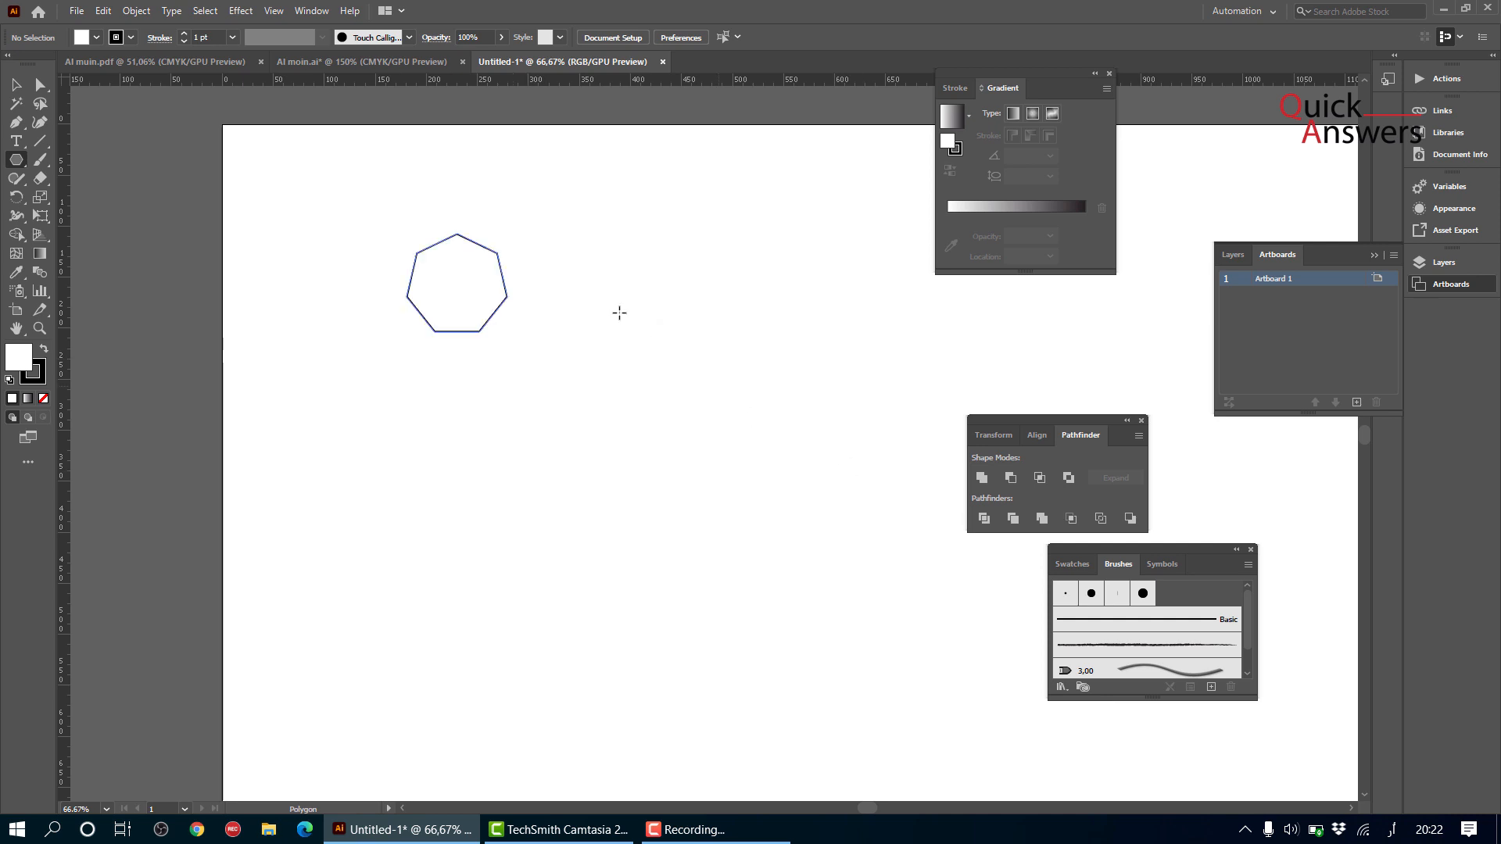
{"action": "key", "text": "ctrl+plus"}
{"action": "key", "text": "ctrl+plus"}
{"action": "key", "text": "ctrl+plus"}
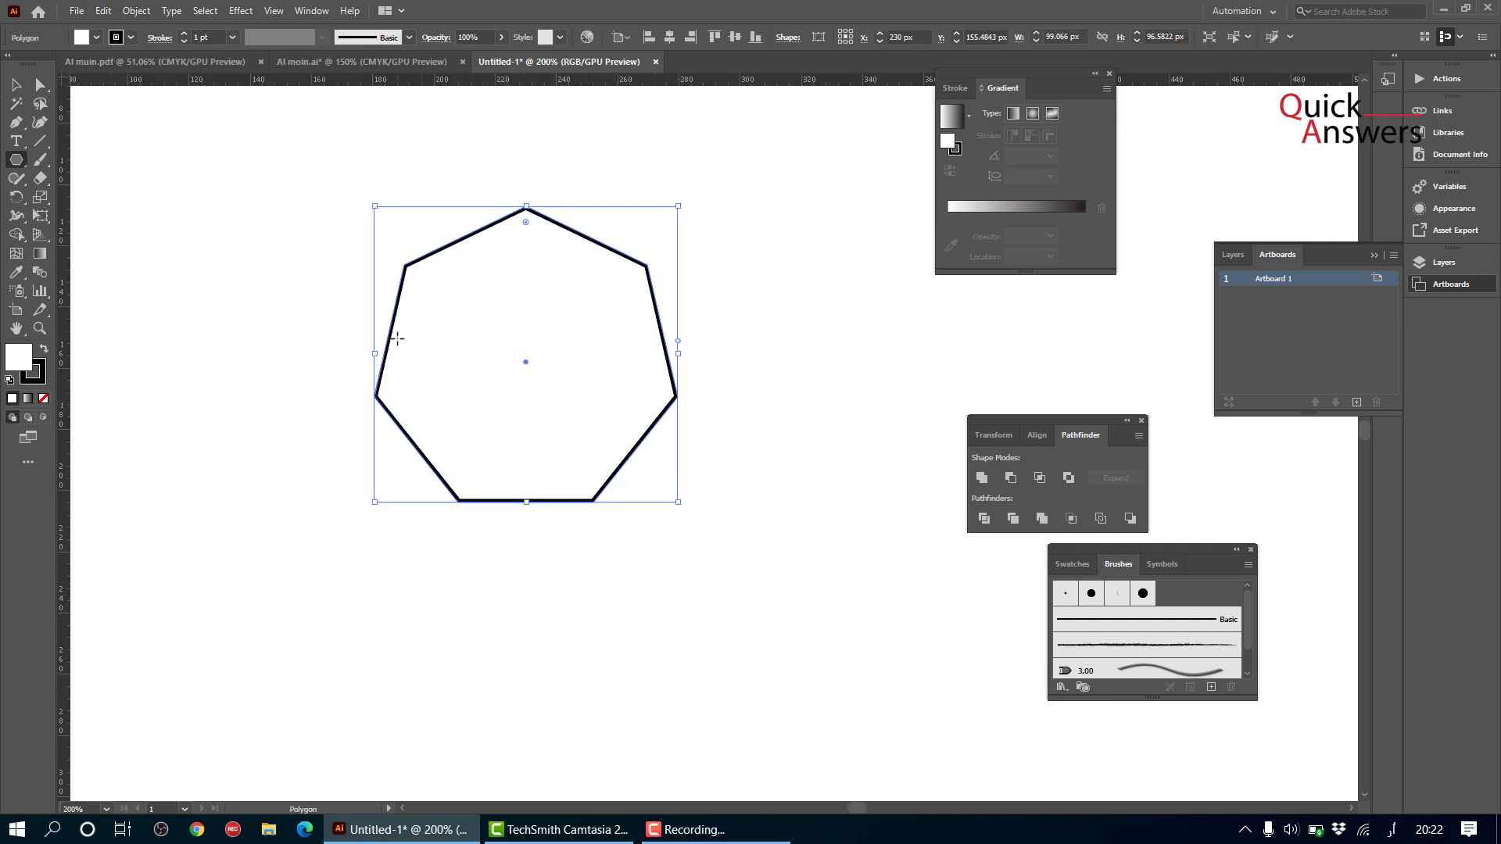
{"action": "left_click", "coordinate": [13, 81]}
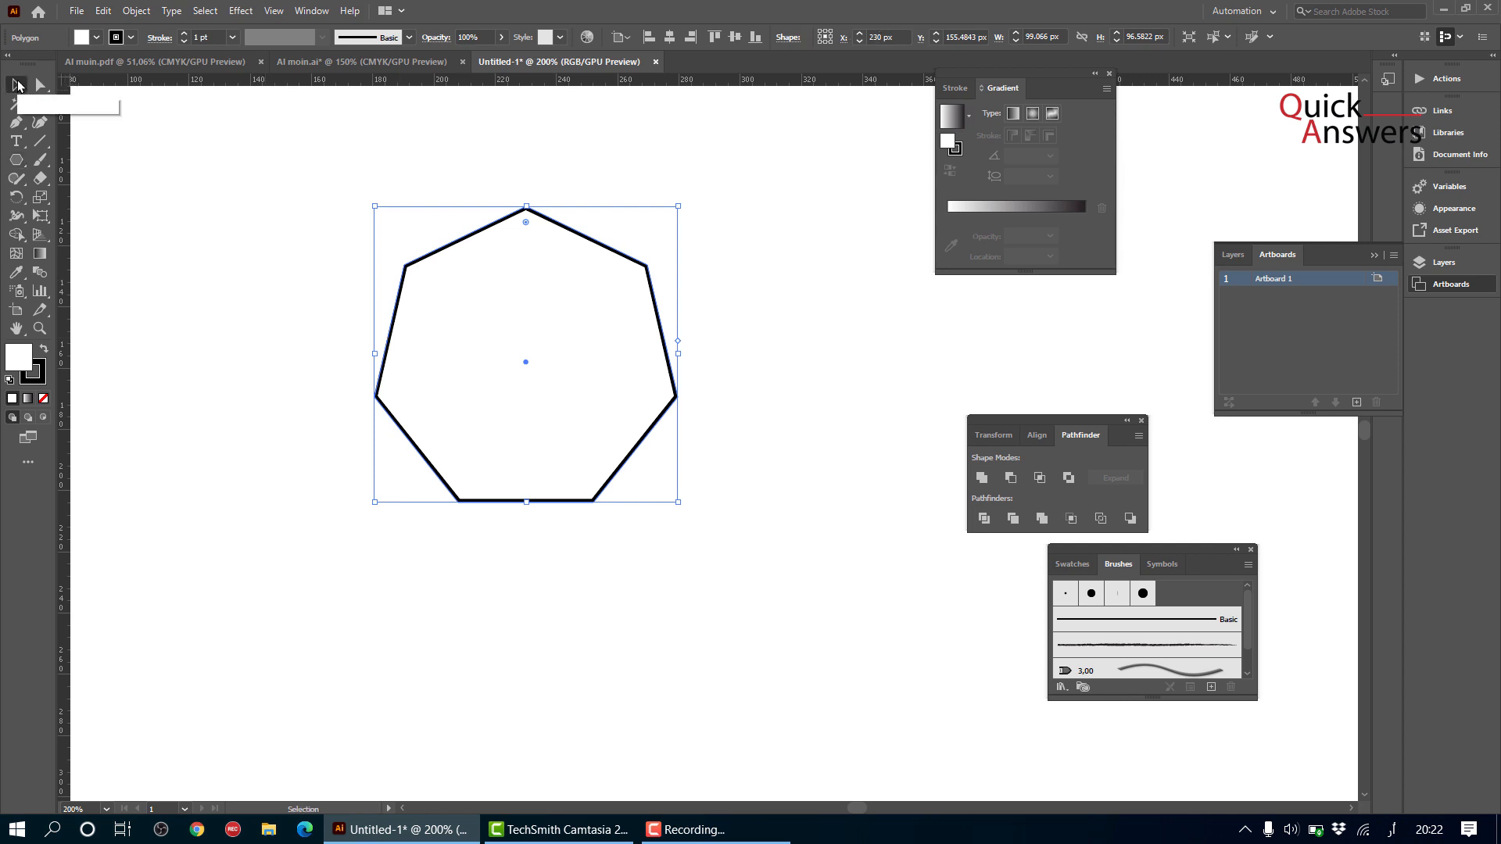
{"action": "key", "text": "Delete"}
- Draw a polygon near the artboard's upper-left corner, varying its number of sides and settling on a decagon about 66 by 69 px
{"action": "left_click", "coordinate": [15, 160]}
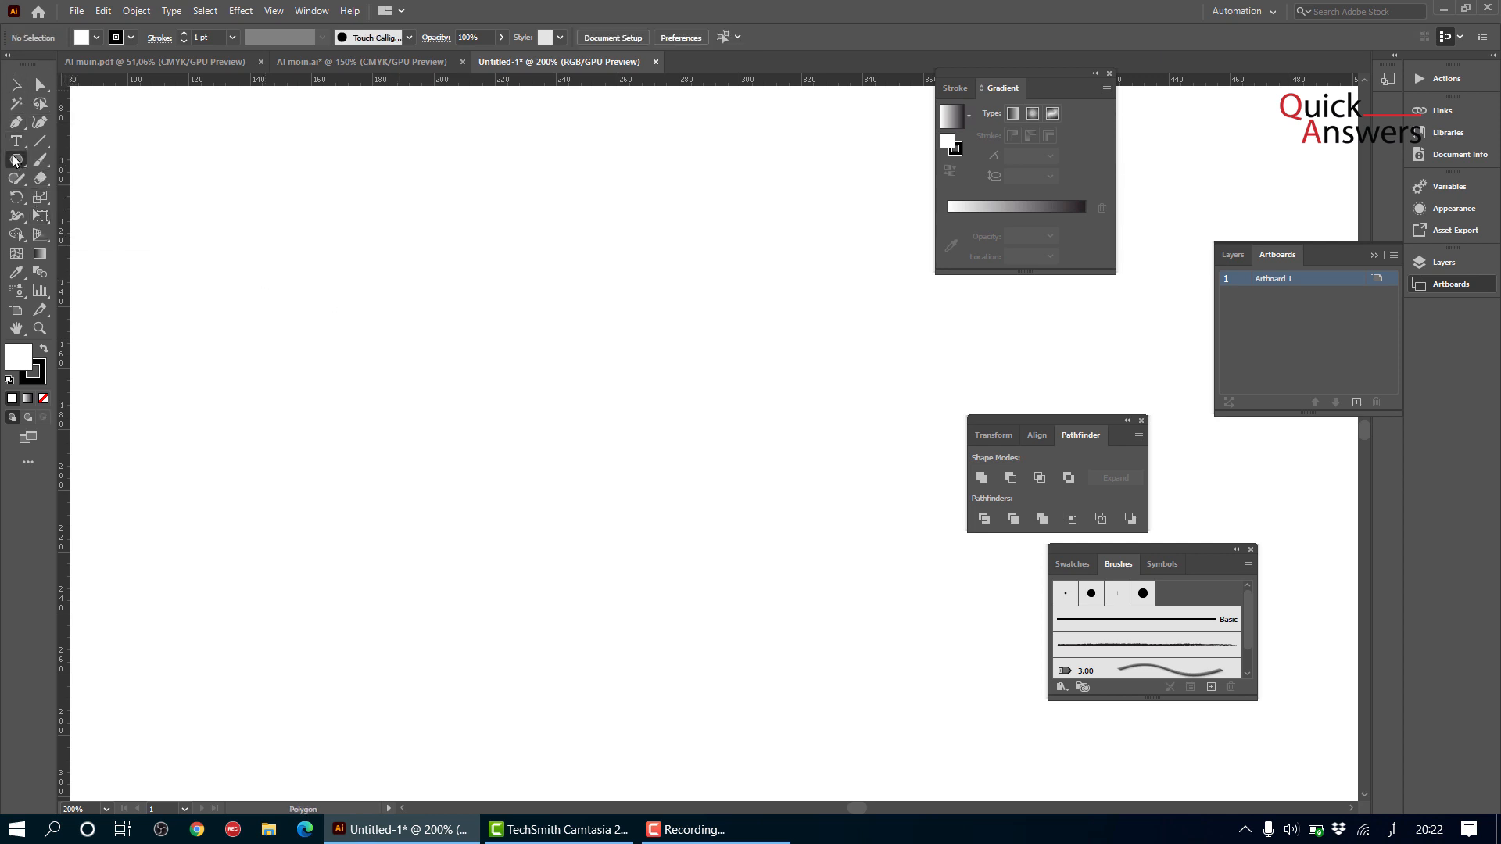
{"action": "left_click_drag", "start_coordinate": [221, 182], "coordinate": [257, 266]}
{"action": "key", "text": "Up"}
{"action": "key", "text": "Down"}
{"action": "key", "text": "Down"}
{"action": "key", "text": "Down"}
{"action": "key", "text": "Down"}
{"action": "key", "text": "Up"}
{"action": "key", "text": "Up"}
{"action": "key", "text": "Up"}
{"action": "key", "text": "Up"}
{"action": "key", "text": "Up"}
{"action": "key", "text": "Up"}
{"action": "key", "text": "Up"}
{"action": "key", "text": "Up"}
{"action": "key", "text": "Up"}
{"action": "key", "text": "Up"}
{"action": "key", "text": "Up"}
{"action": "key", "text": "Down"}
{"action": "key", "text": "Down"}
{"action": "key", "text": "Down"}
{"action": "key", "text": "Down"}
{"action": "key", "text": "Down"}
{"action": "key", "text": "Down"}
{"action": "key", "text": "Down"}
{"action": "key", "text": "Up"}
{"action": "key", "text": "Up"}
{"action": "key", "text": "Up"}
{"action": "key", "text": "Up"}
{"action": "key", "text": "Up"}
{"action": "key", "text": "Up"}
{"action": "left_click_drag", "start_coordinate": [257, 266], "coordinate": [221, 289]}
{"action": "key", "text": "Down"}
{"action": "key", "text": "Down"}
{"action": "key", "text": "Down"}
{"action": "key", "text": "Down"}
{"action": "key", "text": "Down"}
{"action": "key", "text": "Down"}
{"action": "key", "text": "Down"}
{"action": "key", "text": "Down"}
{"action": "key", "text": "Down"}
{"action": "key", "text": "Down"}
{"action": "key", "text": "Down"}
{"action": "key", "text": "Down"}
{"action": "key", "text": "Up"}
{"action": "key", "text": "Up"}
{"action": "key", "text": "Up"}
{"action": "key", "text": "Up"}
{"action": "key", "text": "Up"}
{"action": "key", "text": "Up"}
{"action": "key", "text": "Up"}
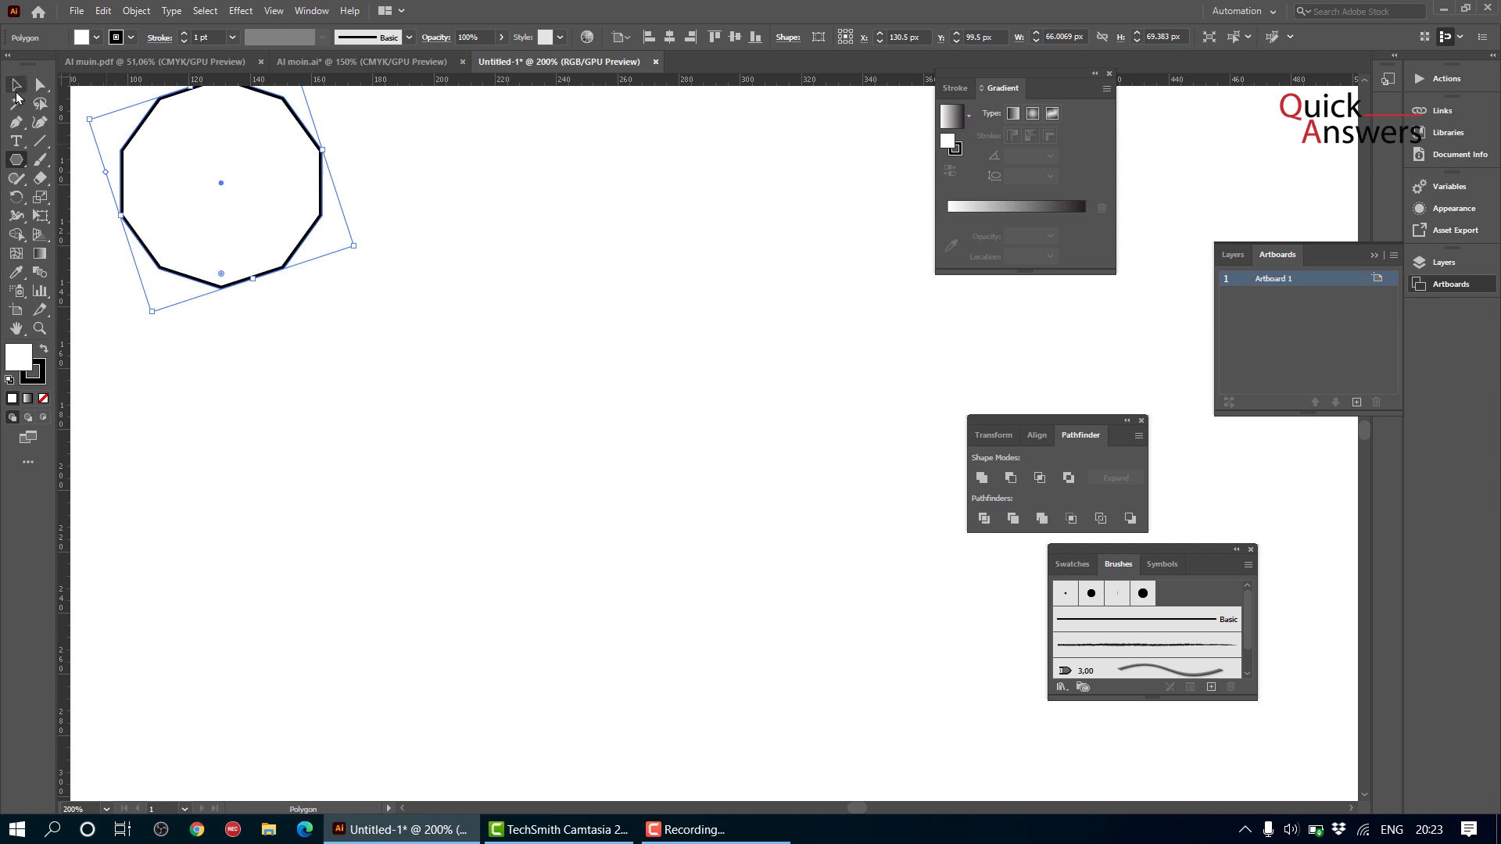
- Duplicate the decagon directly to its right so the two vertical sides meet, and deselect the copy
{"action": "left_click", "coordinate": [17, 92]}
{"action": "left_click_drag", "start_coordinate": [208, 191], "coordinate": [302, 311]}
{"action": "scroll", "coordinate": [325, 258], "scroll_direction": "up", "scroll_amount": 3}
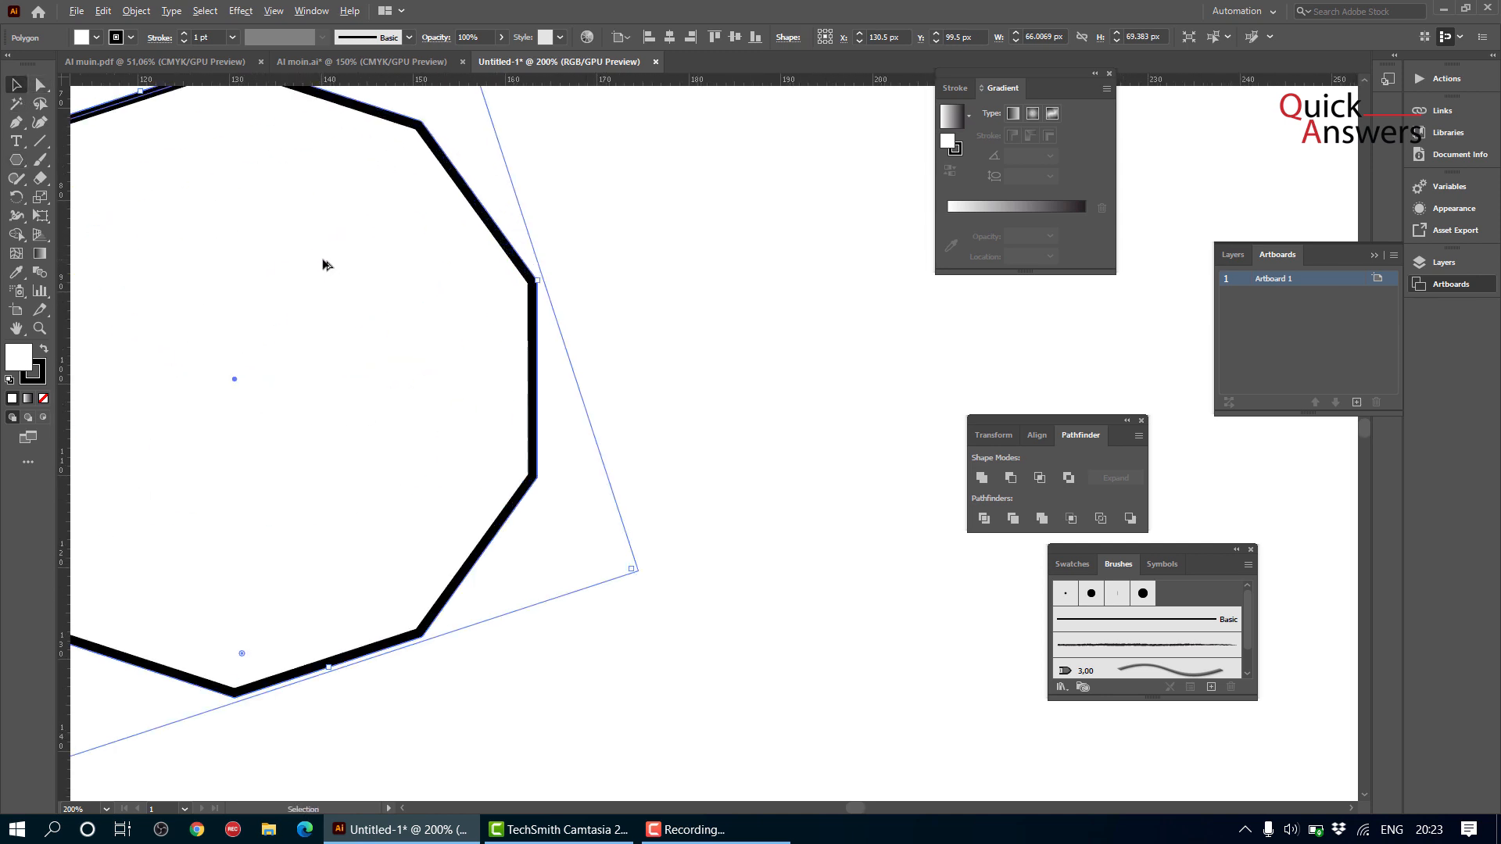
{"action": "scroll", "coordinate": [421, 258], "scroll_direction": "down", "scroll_amount": 2}
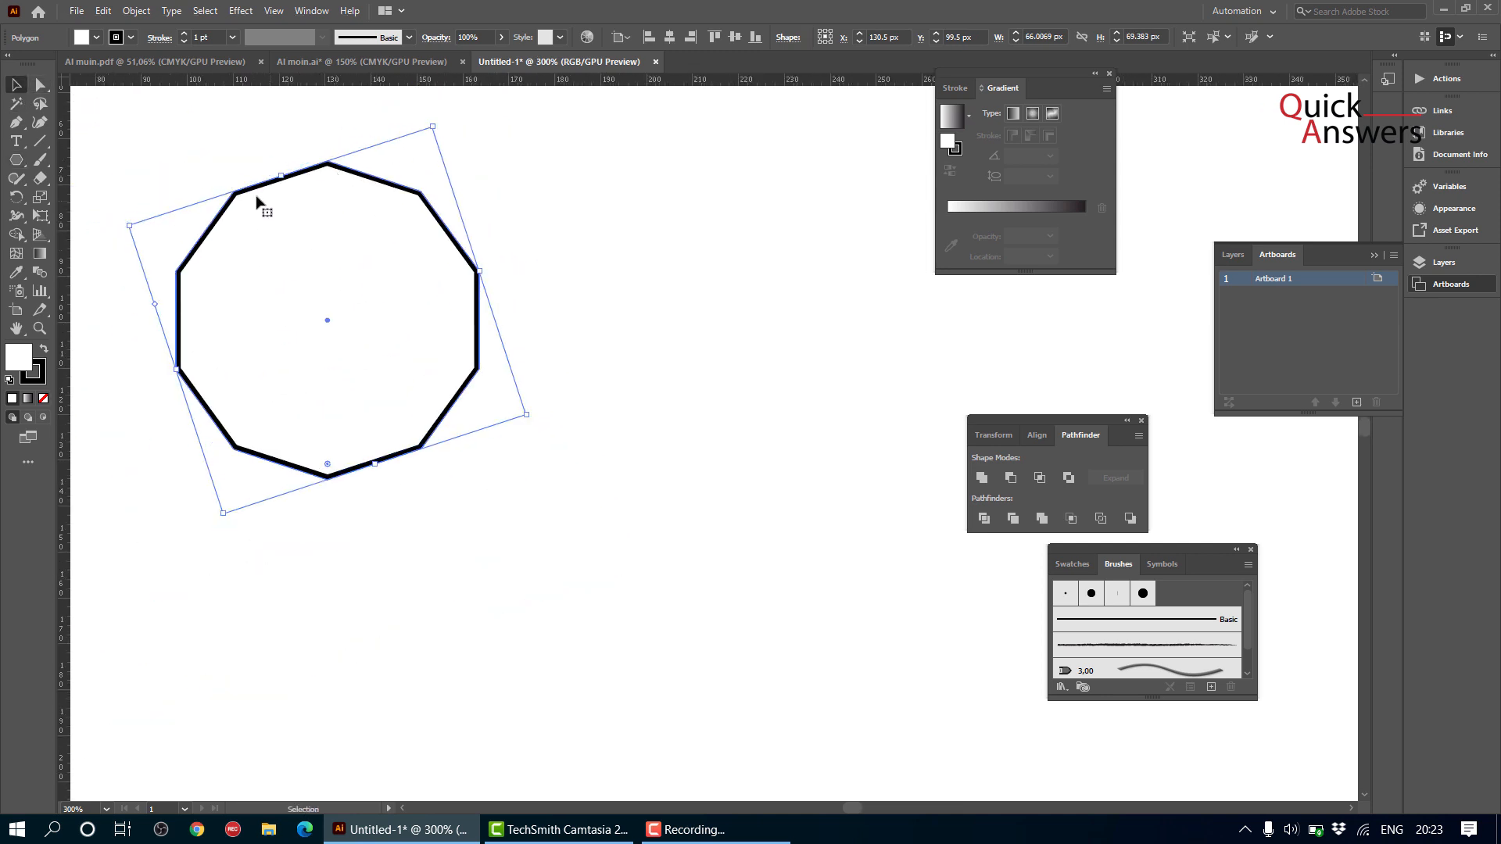
{"action": "mouse_move", "coordinate": [223, 230]}
{"action": "left_mouse_down"}
{"action": "mouse_move", "coordinate": [538, 241]}
{"action": "mouse_move", "coordinate": [515, 226]}
{"action": "left_mouse_up"}
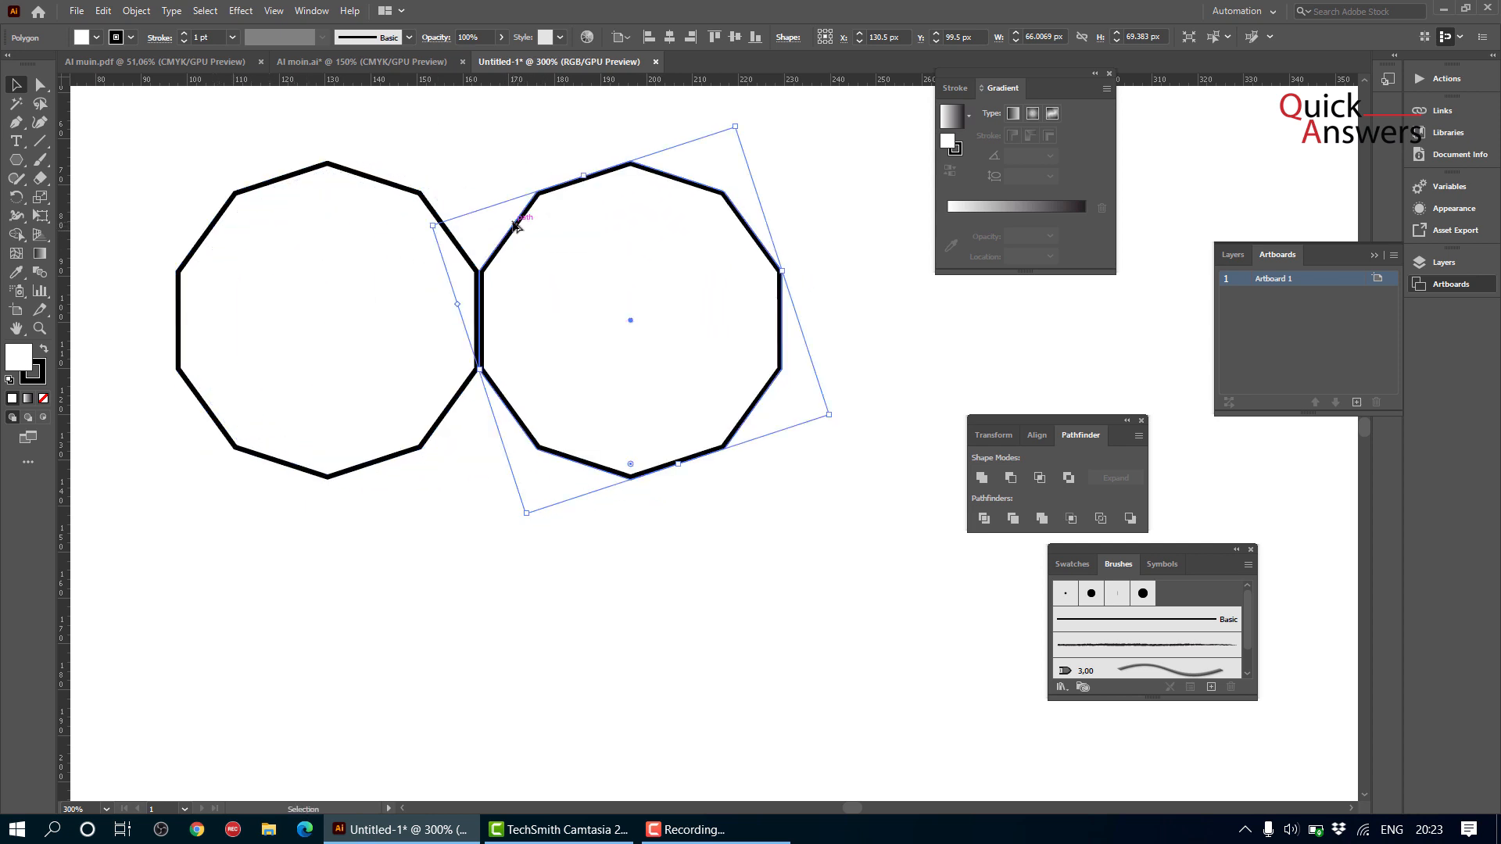
{"action": "left_click", "coordinate": [469, 528]}
- Repeat the sideways duplication to build a row of adjoining decagons across the artboard to its right edge
{"action": "scroll", "coordinate": [477, 453], "scroll_direction": "down", "scroll_amount": 2}
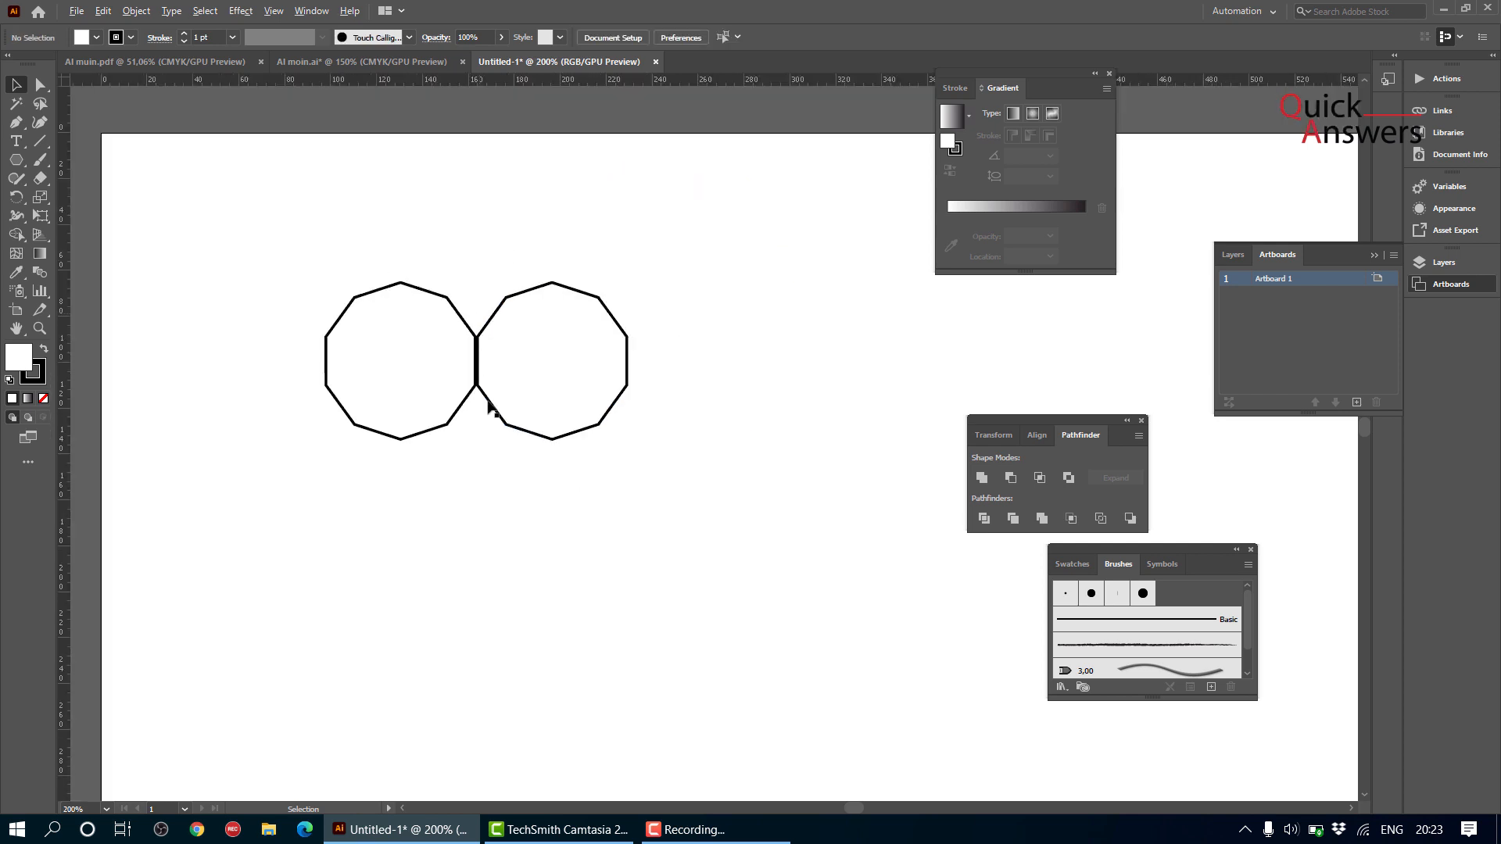
{"action": "scroll", "coordinate": [469, 336], "scroll_direction": "up", "scroll_amount": 6}
{"action": "scroll", "coordinate": [435, 316], "scroll_direction": "up", "scroll_amount": 1}
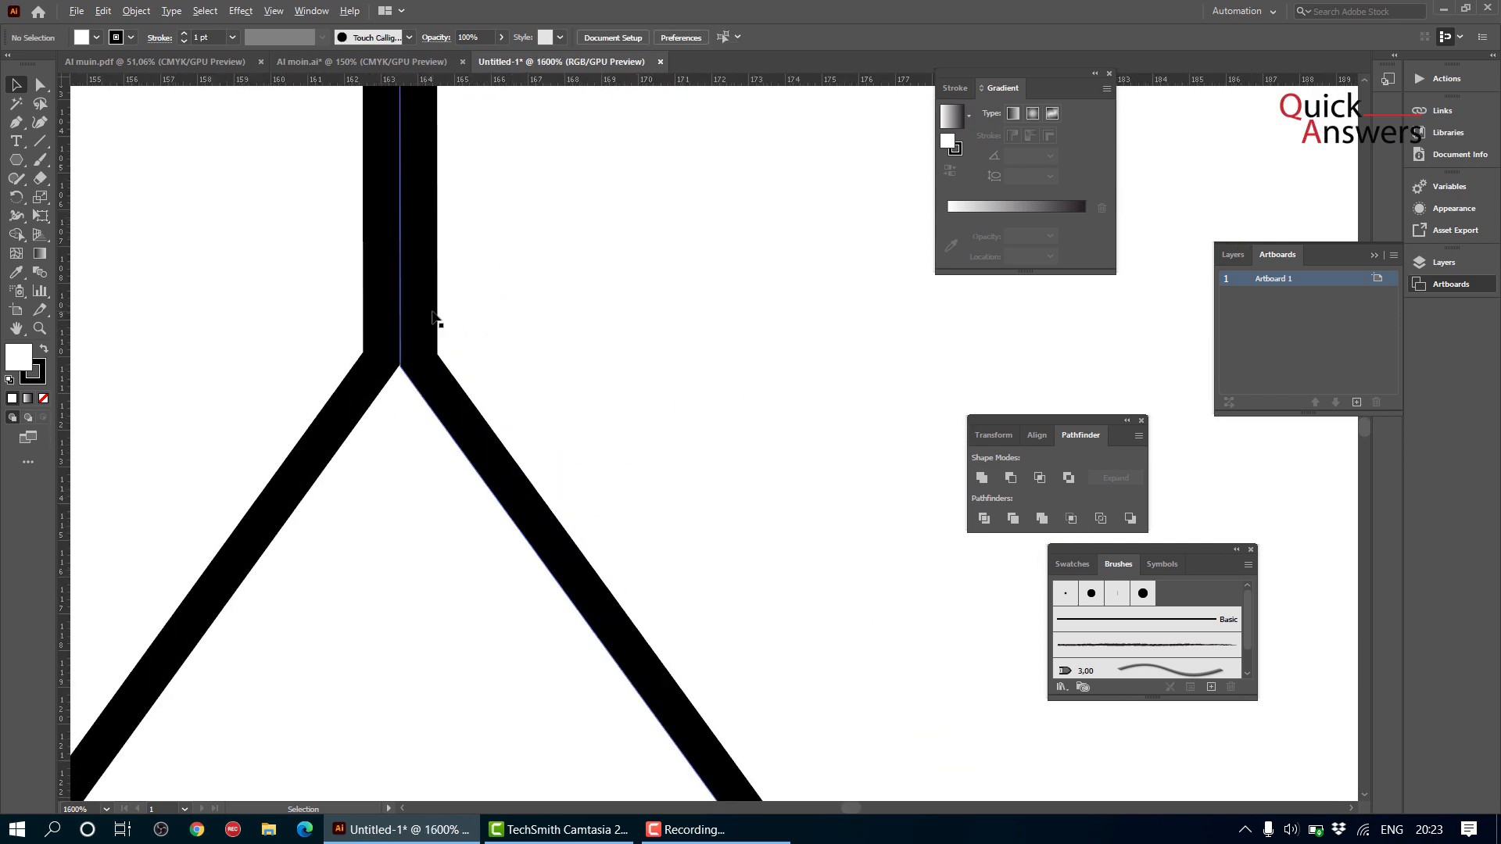
{"action": "scroll", "coordinate": [425, 359], "scroll_direction": "down", "scroll_amount": 11}
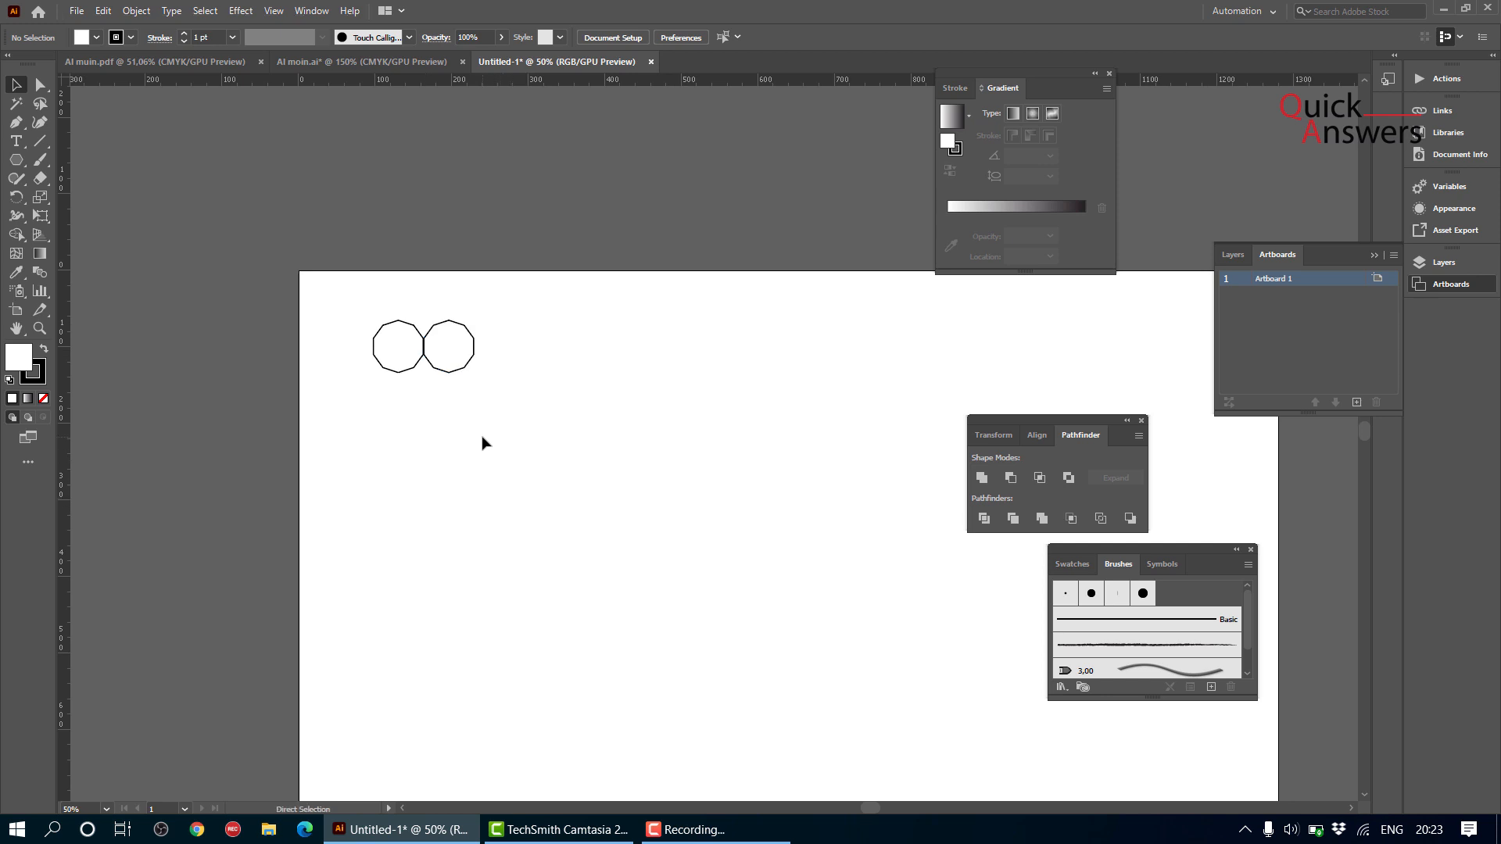
{"action": "left_click_drag", "start_coordinate": [450, 382], "coordinate": [501, 382]}
{"action": "key", "text": "ctrl+d"}
{"action": "key", "text": "ctrl+d"}
{"action": "key", "text": "ctrl+d"}
{"action": "key", "text": "ctrl+d"}
{"action": "key", "text": "ctrl+d"}
{"action": "key", "text": "ctrl+d"}
{"action": "key", "text": "ctrl+d"}
{"action": "key", "text": "ctrl+d"}
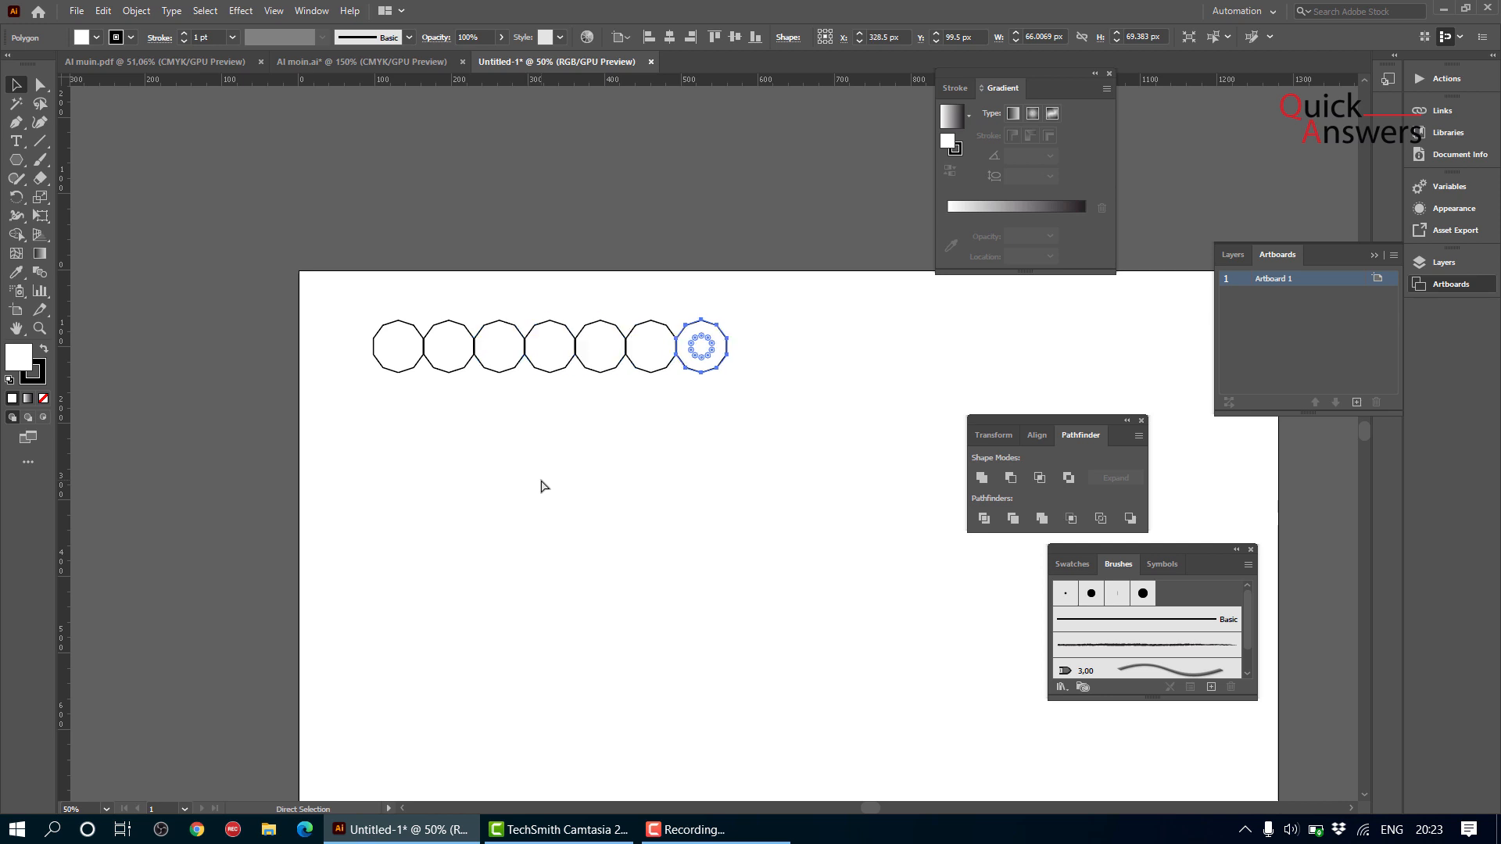
{"action": "key", "text": "ctrl+d"}
{"action": "key", "text": "ctrl+d"}
{"action": "key", "text": "ctrl+d"}
{"action": "key", "text": "ctrl+d"}
{"action": "key", "text": "ctrl+d"}
{"action": "key", "text": "ctrl+d"}
{"action": "key", "text": "ctrl+d"}
{"action": "key", "text": "ctrl+d"}
{"action": "key", "text": "ctrl+d"}
{"action": "key", "text": "ctrl+d"}
{"action": "key", "text": "ctrl+d"}
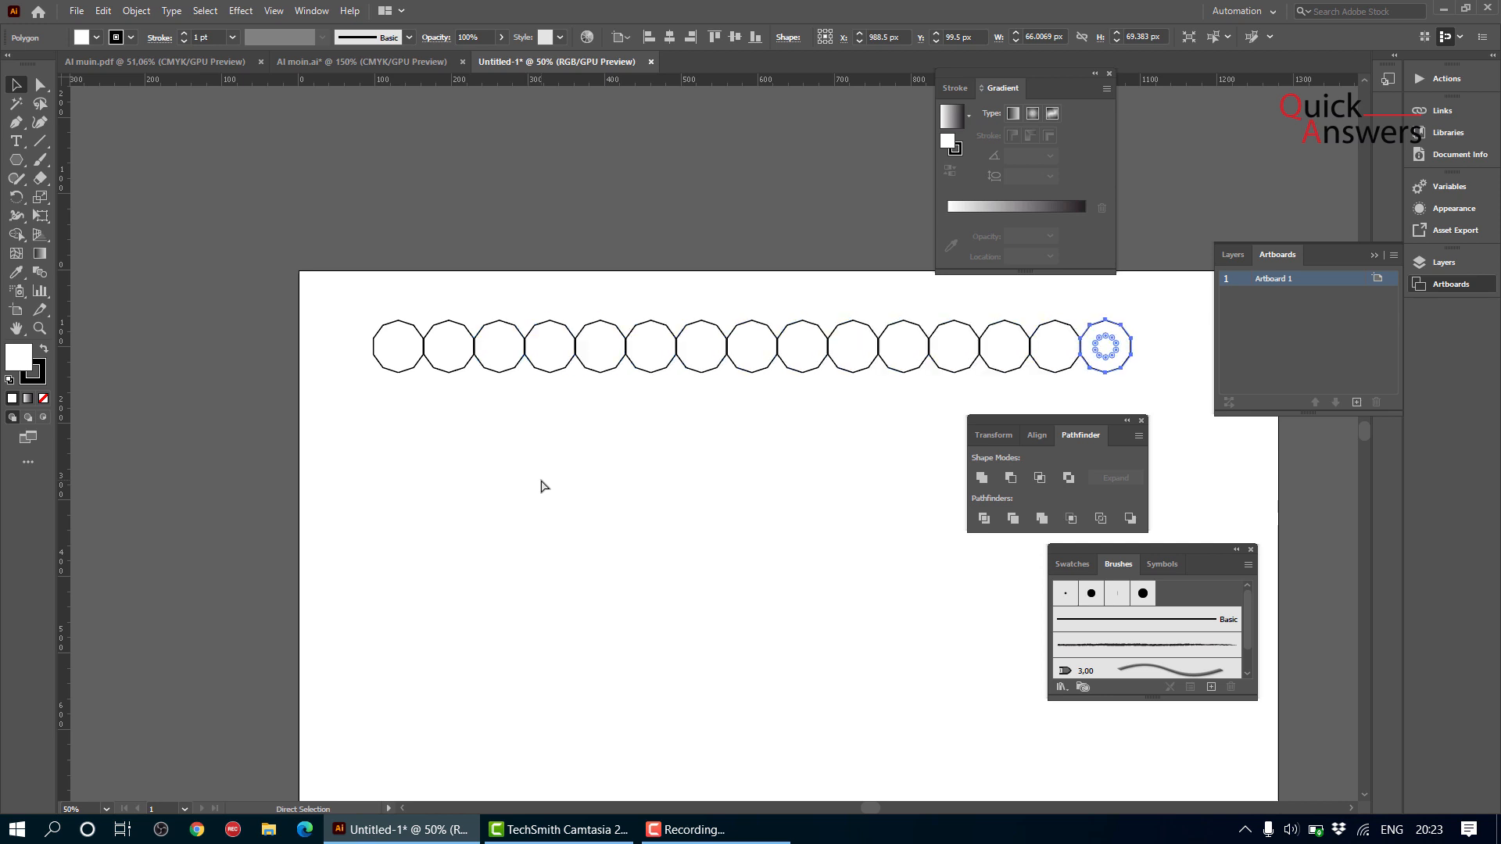
- Reposition the whole row of decagons so it sits within the artboard, and deselect it
{"action": "left_click_drag", "start_coordinate": [583, 456], "coordinate": [322, 448]}
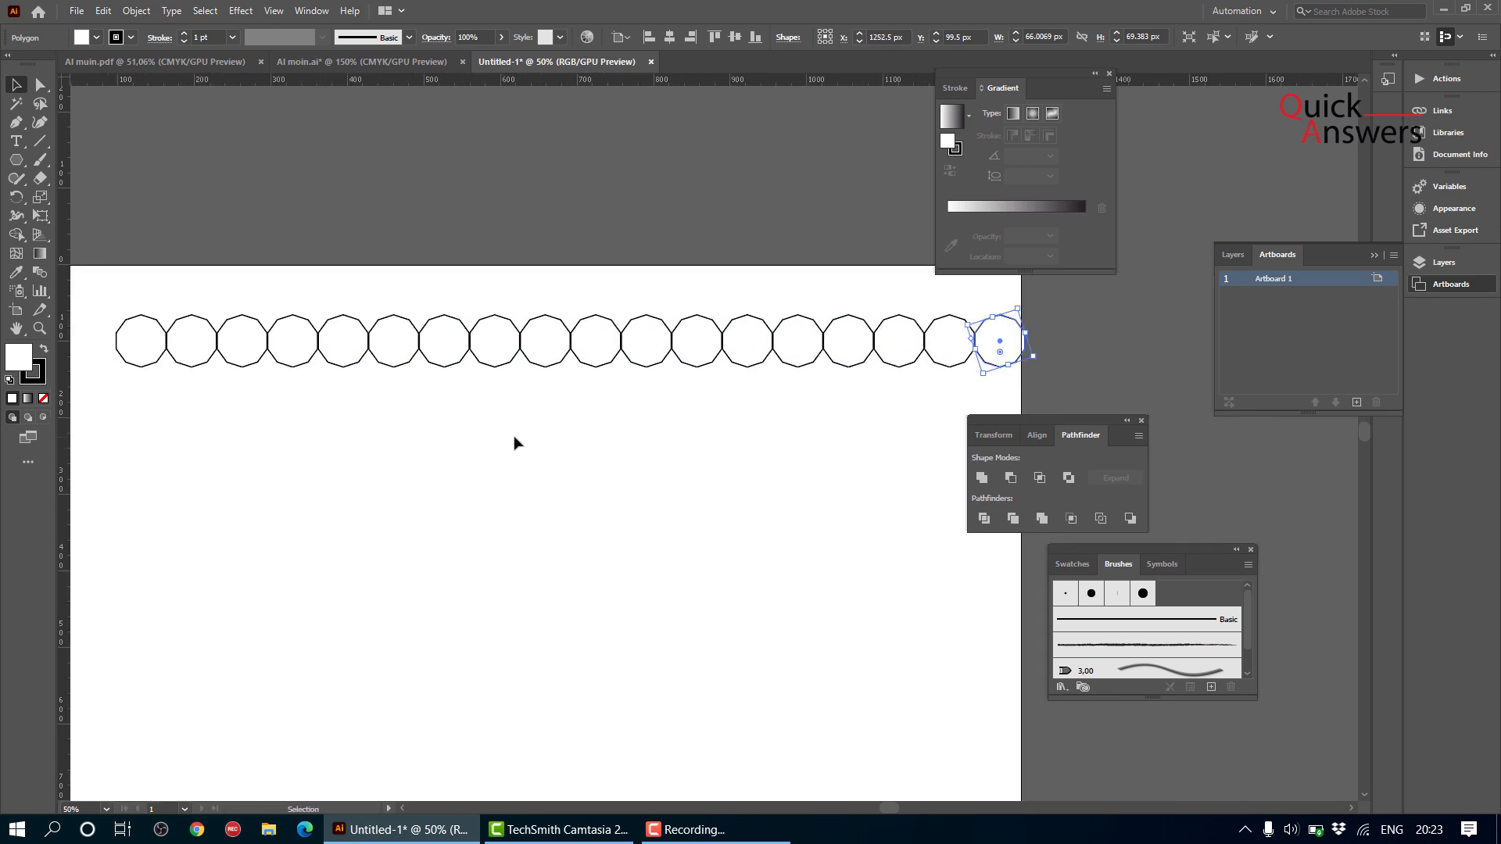
{"action": "scroll", "coordinate": [535, 461], "scroll_direction": "down", "scroll_amount": 1}
{"action": "left_click_drag", "start_coordinate": [237, 345], "coordinate": [759, 382]}
{"action": "left_click", "coordinate": [771, 423]}
- Try to place a copy of the row's last decagon diagonally below and to the left, against its lower-left side
{"action": "scroll", "coordinate": [771, 423], "scroll_direction": "up", "scroll_amount": 5}
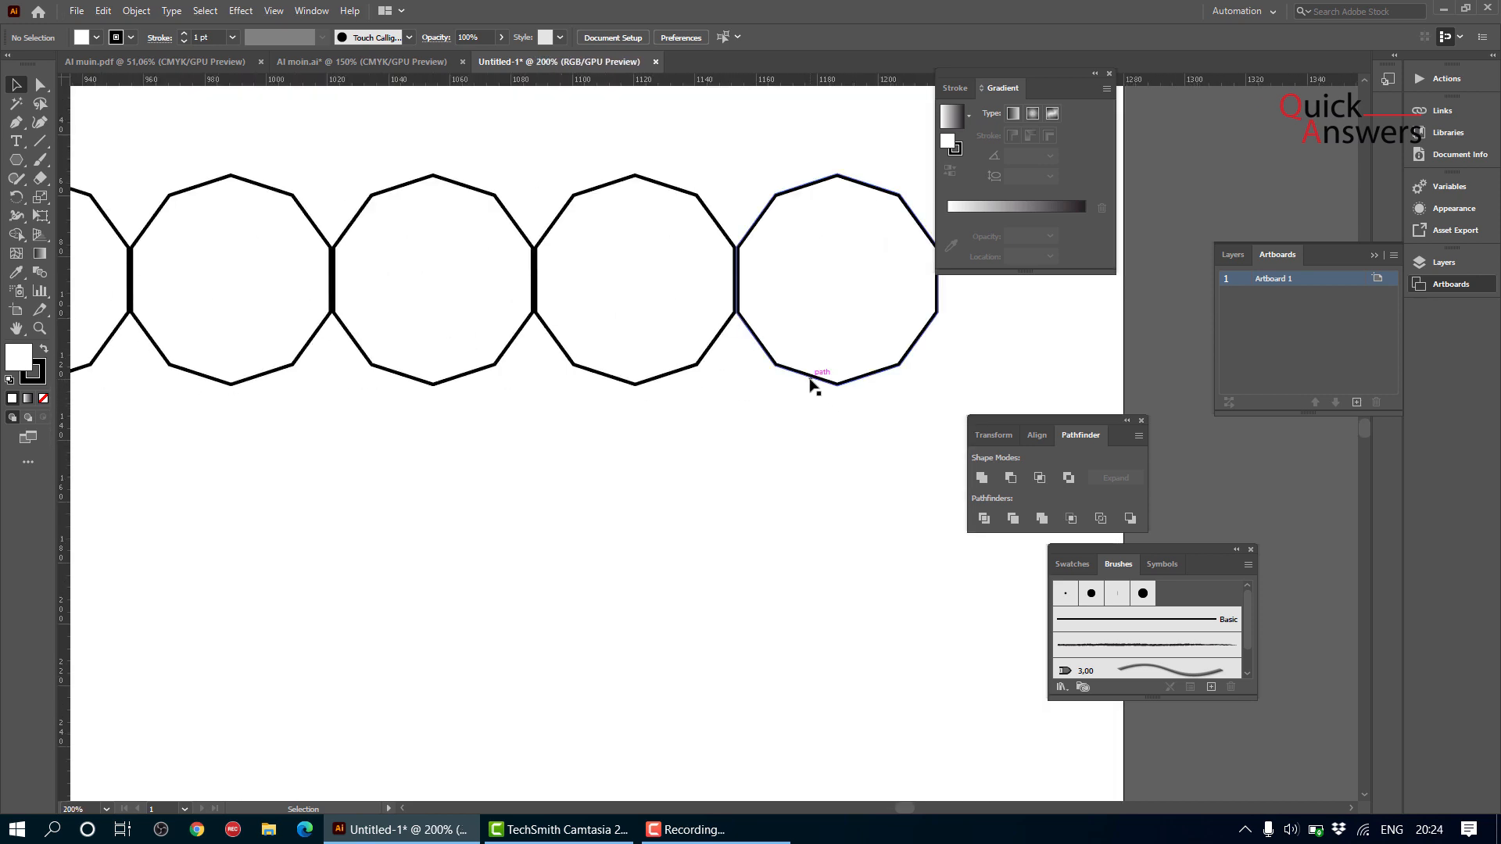
{"action": "left_click", "coordinate": [813, 381]}
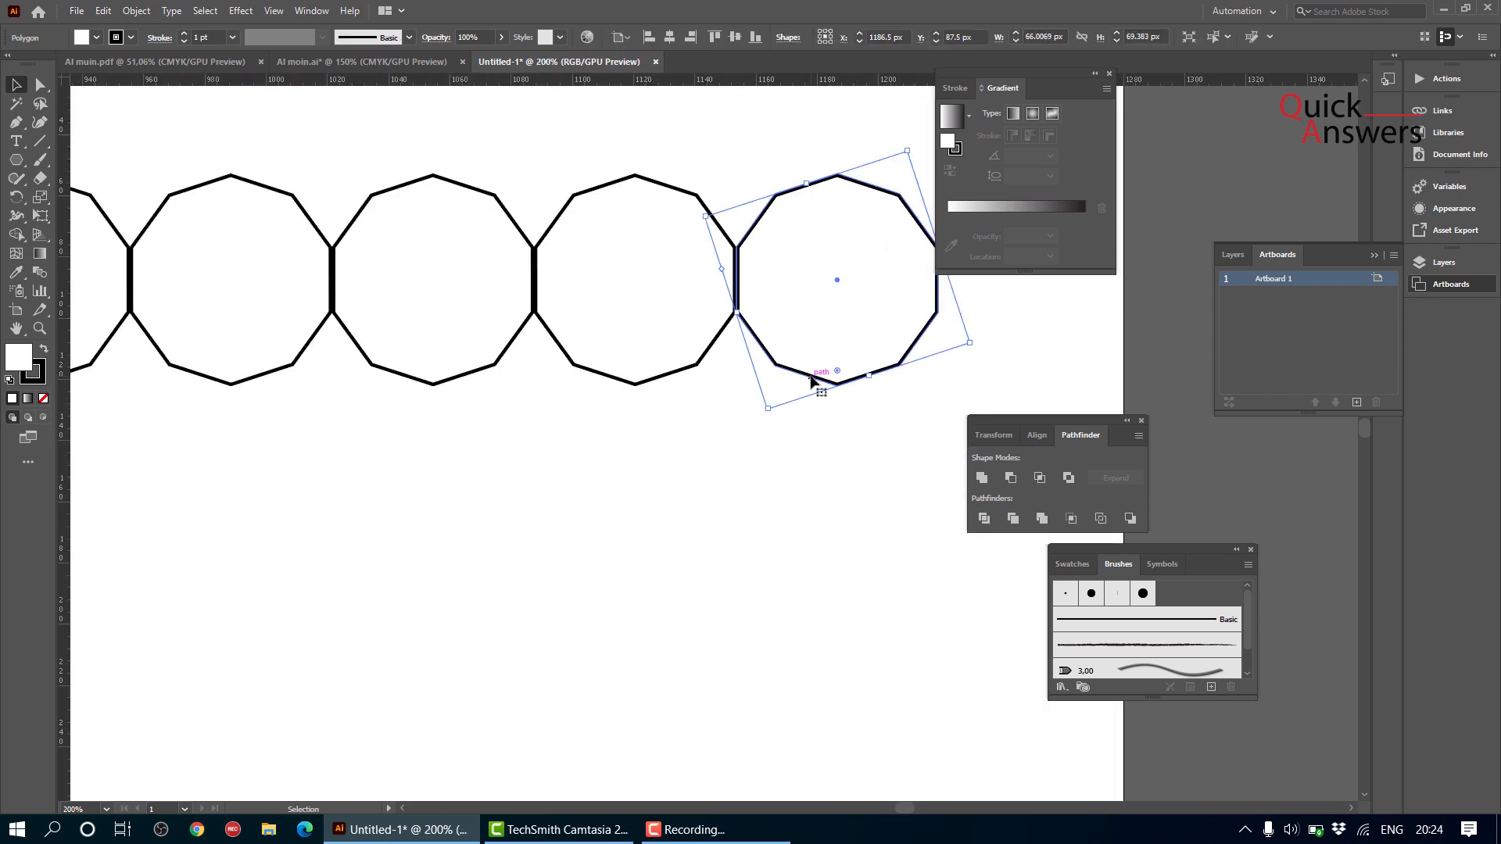
{"action": "left_click_drag", "start_coordinate": [814, 382], "coordinate": [750, 576]}
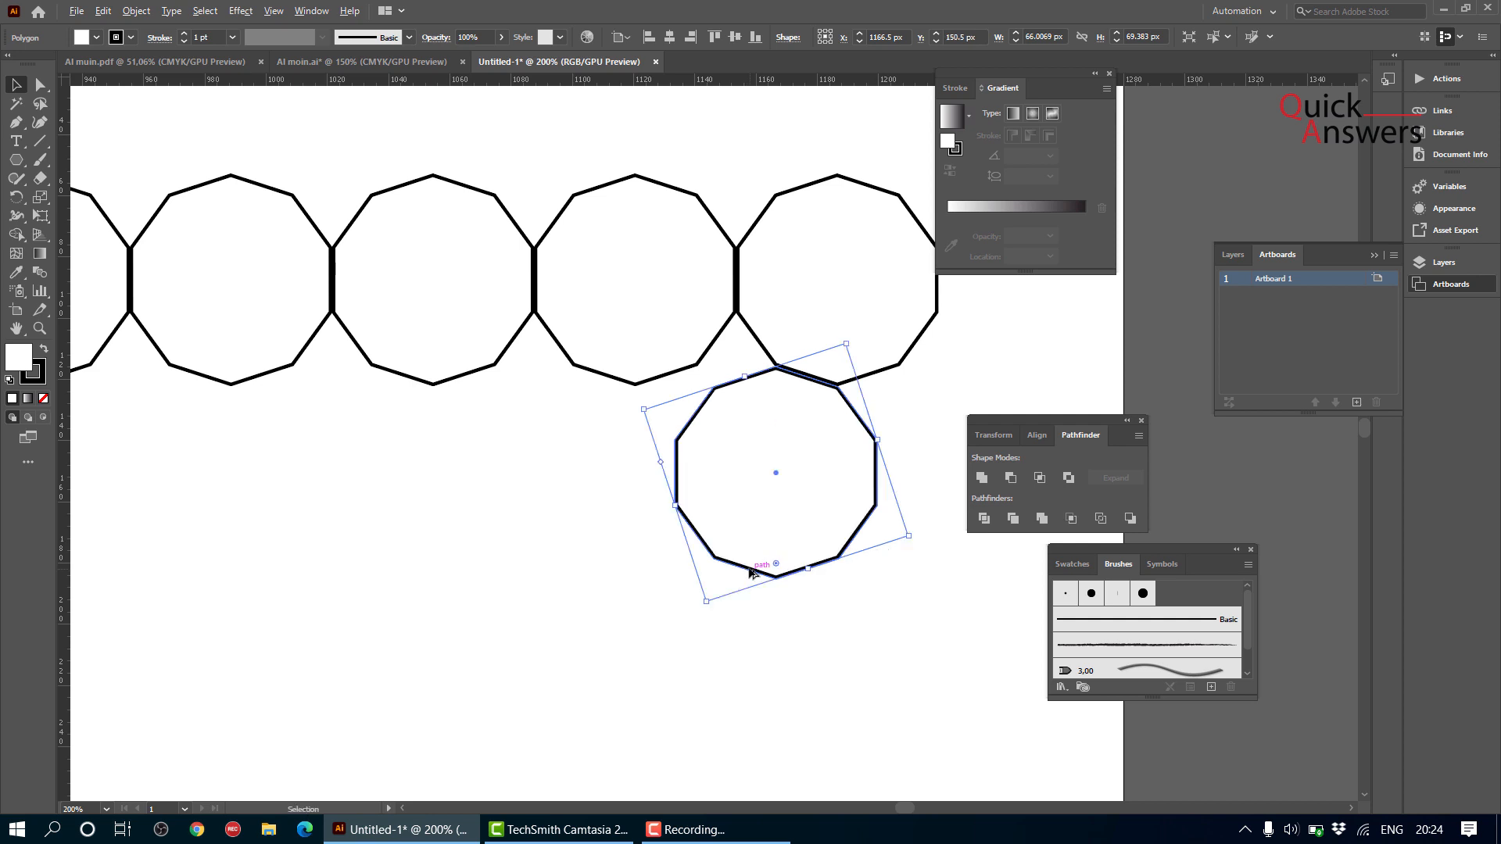
{"action": "scroll", "coordinate": [851, 440], "scroll_direction": "up", "scroll_amount": 4}
{"action": "key", "text": "ctrl+z"}
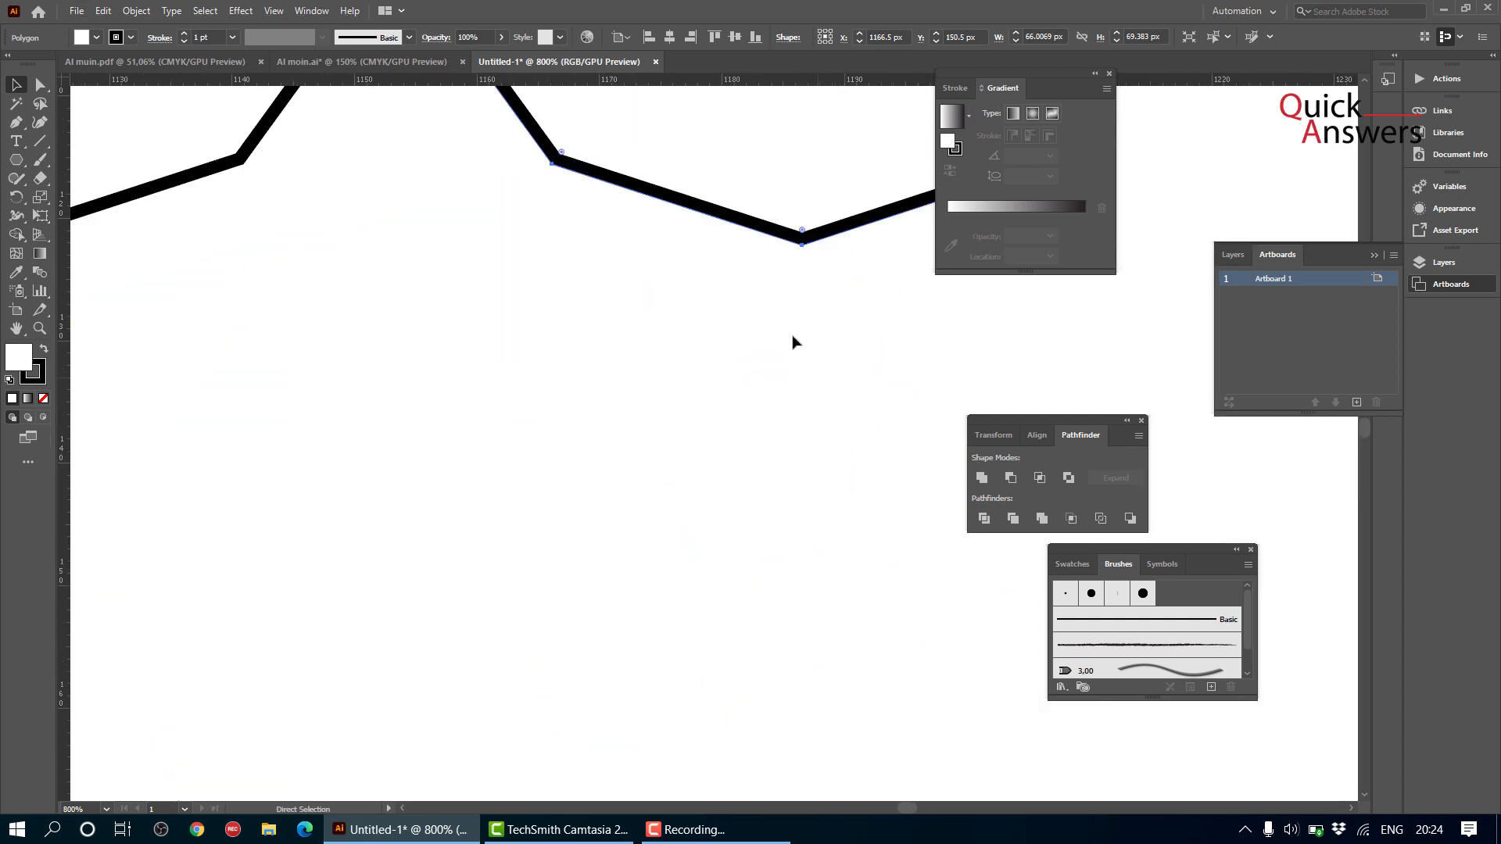
- Duplicate the row's last decagon down and to the left, against the lower-right side of the second-to-last decagon, and deselect it
{"action": "scroll", "coordinate": [739, 258], "scroll_direction": "up", "scroll_amount": 5}
{"action": "scroll", "coordinate": [741, 265], "scroll_direction": "down", "scroll_amount": 1}
{"action": "scroll", "coordinate": [610, 526], "scroll_direction": "down", "scroll_amount": 3}
{"action": "left_click", "coordinate": [608, 524]}
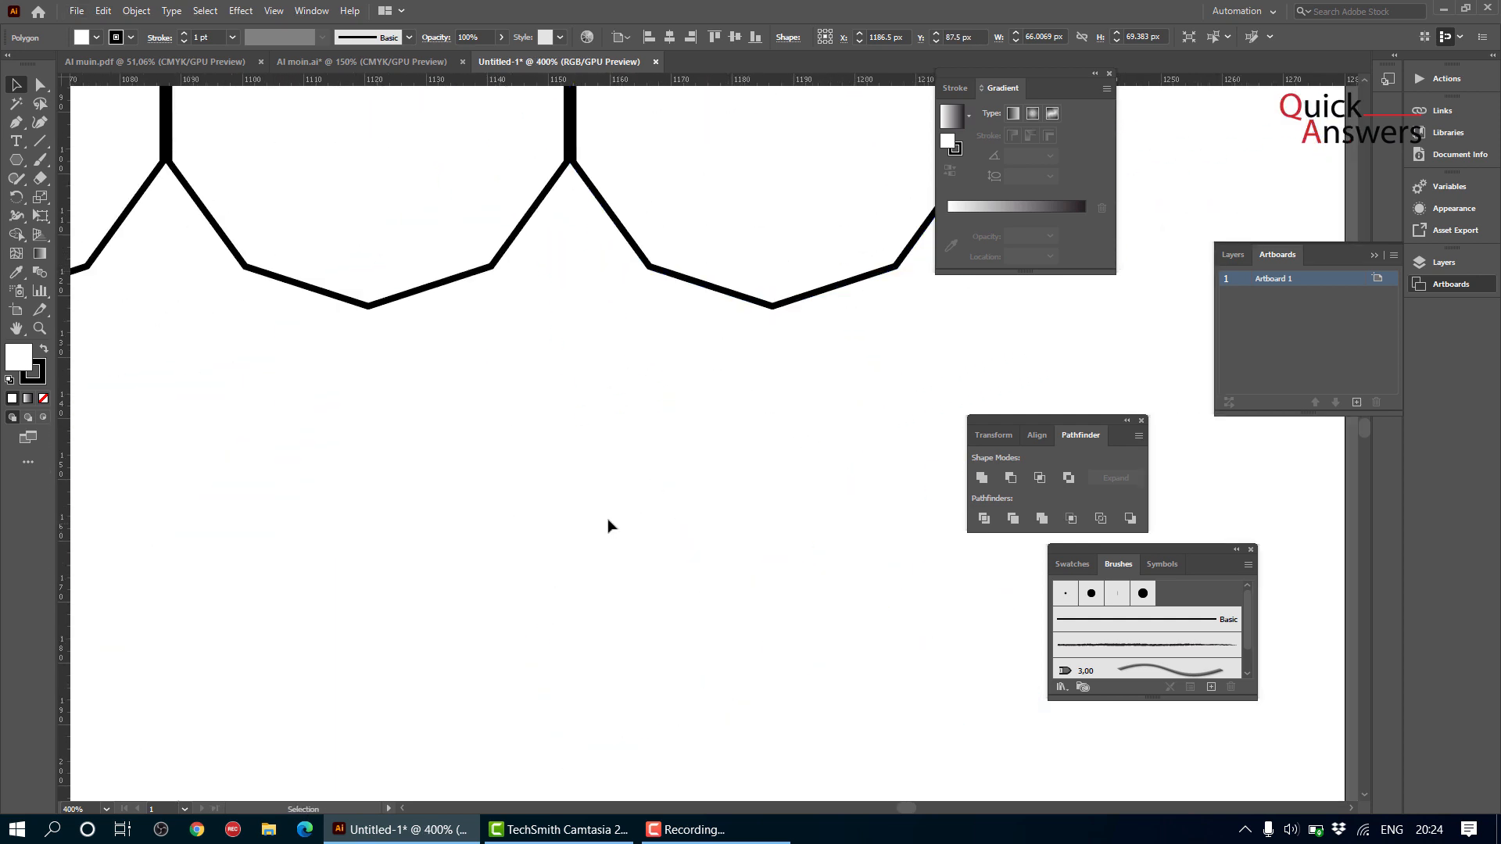
{"action": "scroll", "coordinate": [610, 525], "scroll_direction": "down", "scroll_amount": 3}
{"action": "left_click_drag", "start_coordinate": [461, 520], "coordinate": [743, 338]}
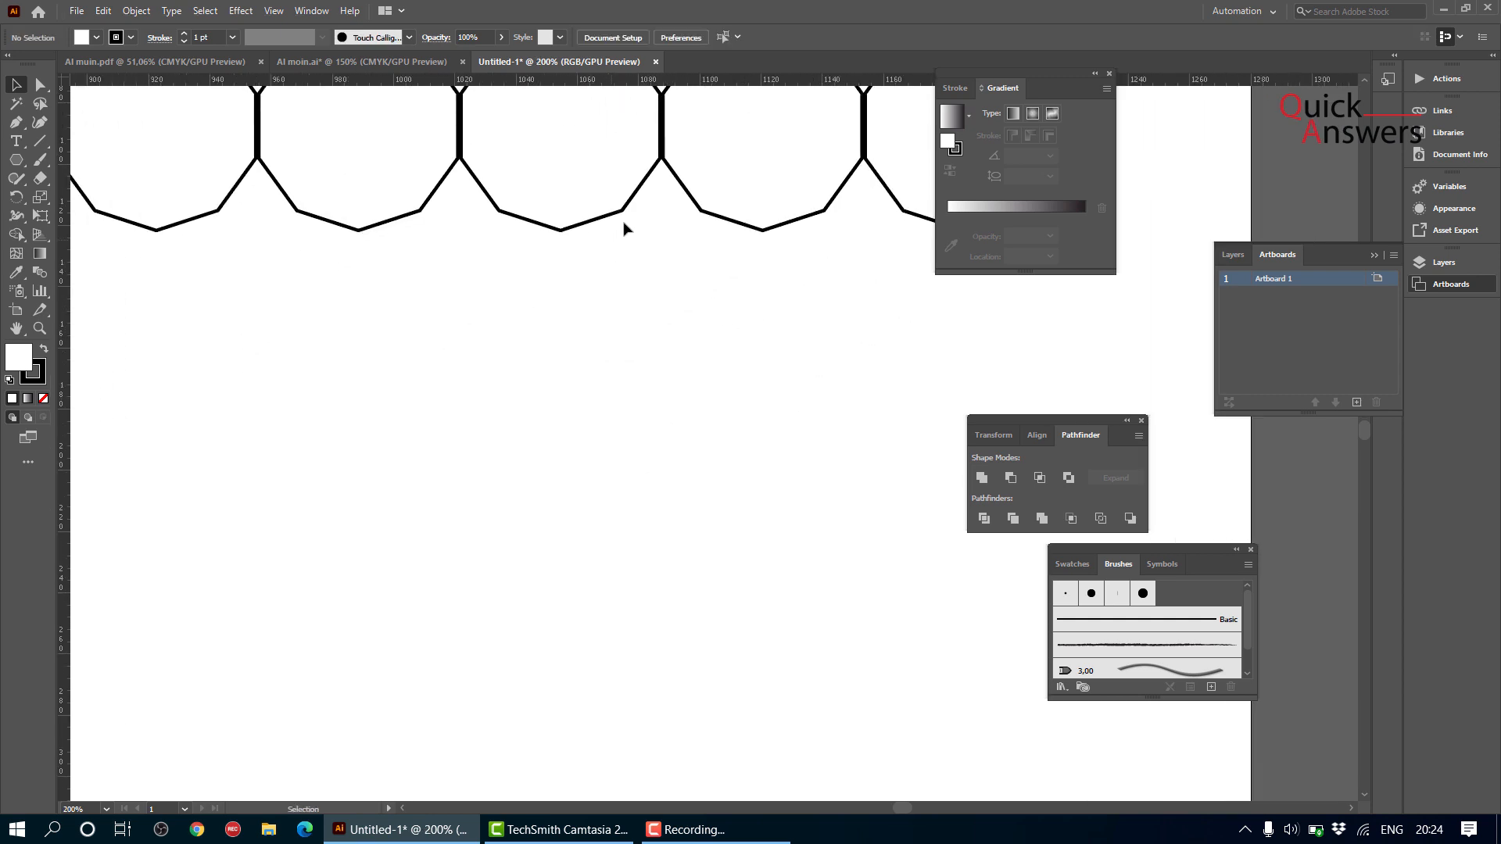
{"action": "left_click_drag", "start_coordinate": [625, 311], "coordinate": [213, 443]}
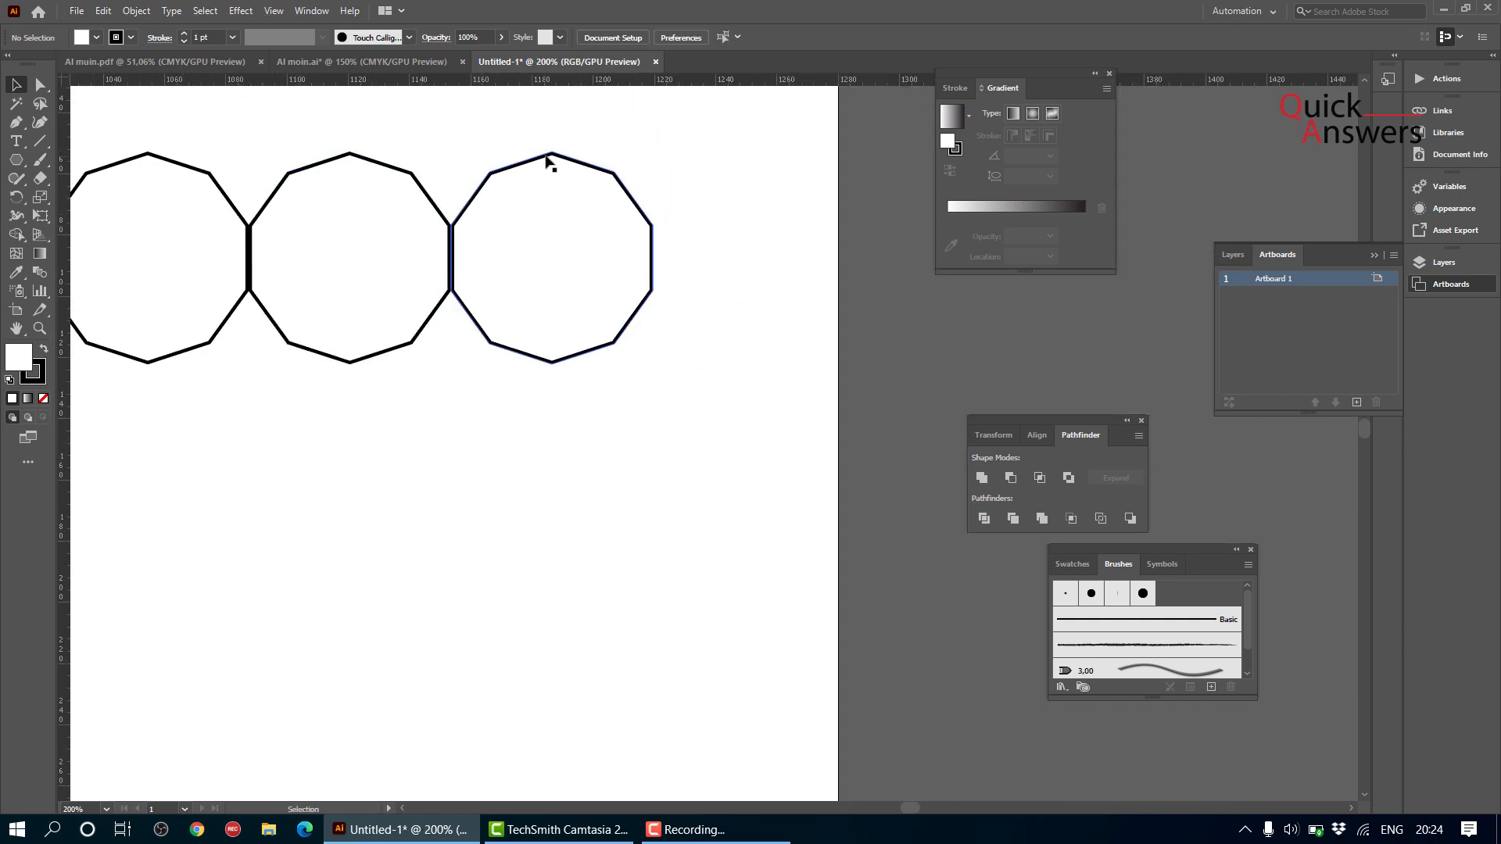
{"action": "left_click_drag", "start_coordinate": [537, 172], "coordinate": [409, 348]}
{"action": "left_click", "coordinate": [648, 450]}
- Repeat the diagonal duplication to extend a chain of decagons from the row down to the artboard's bottom edge
{"action": "scroll", "coordinate": [647, 451], "scroll_direction": "down", "scroll_amount": 2}
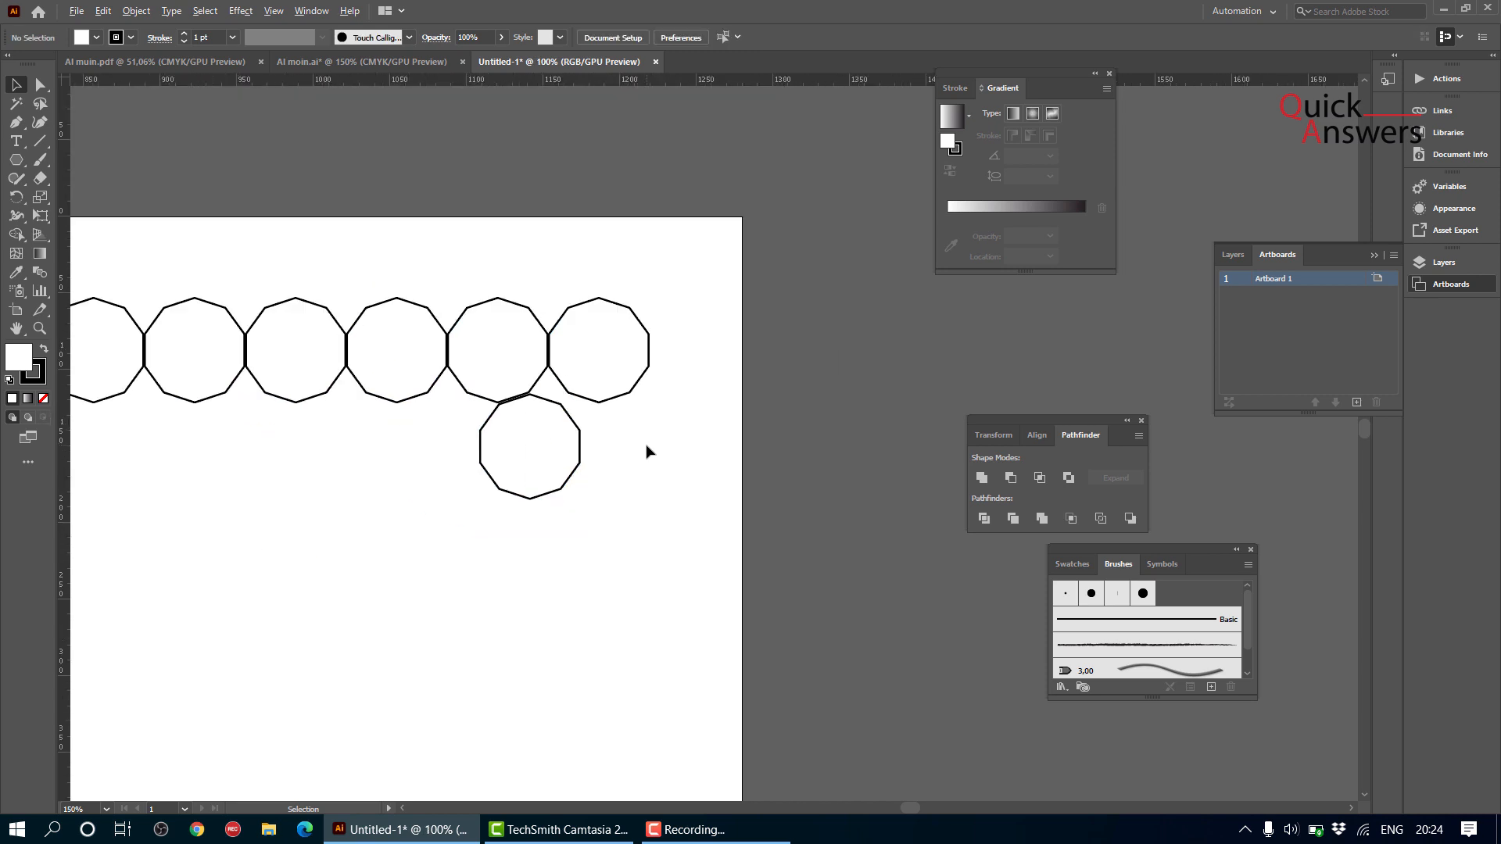
{"action": "scroll", "coordinate": [569, 494], "scroll_direction": "down", "scroll_amount": 2}
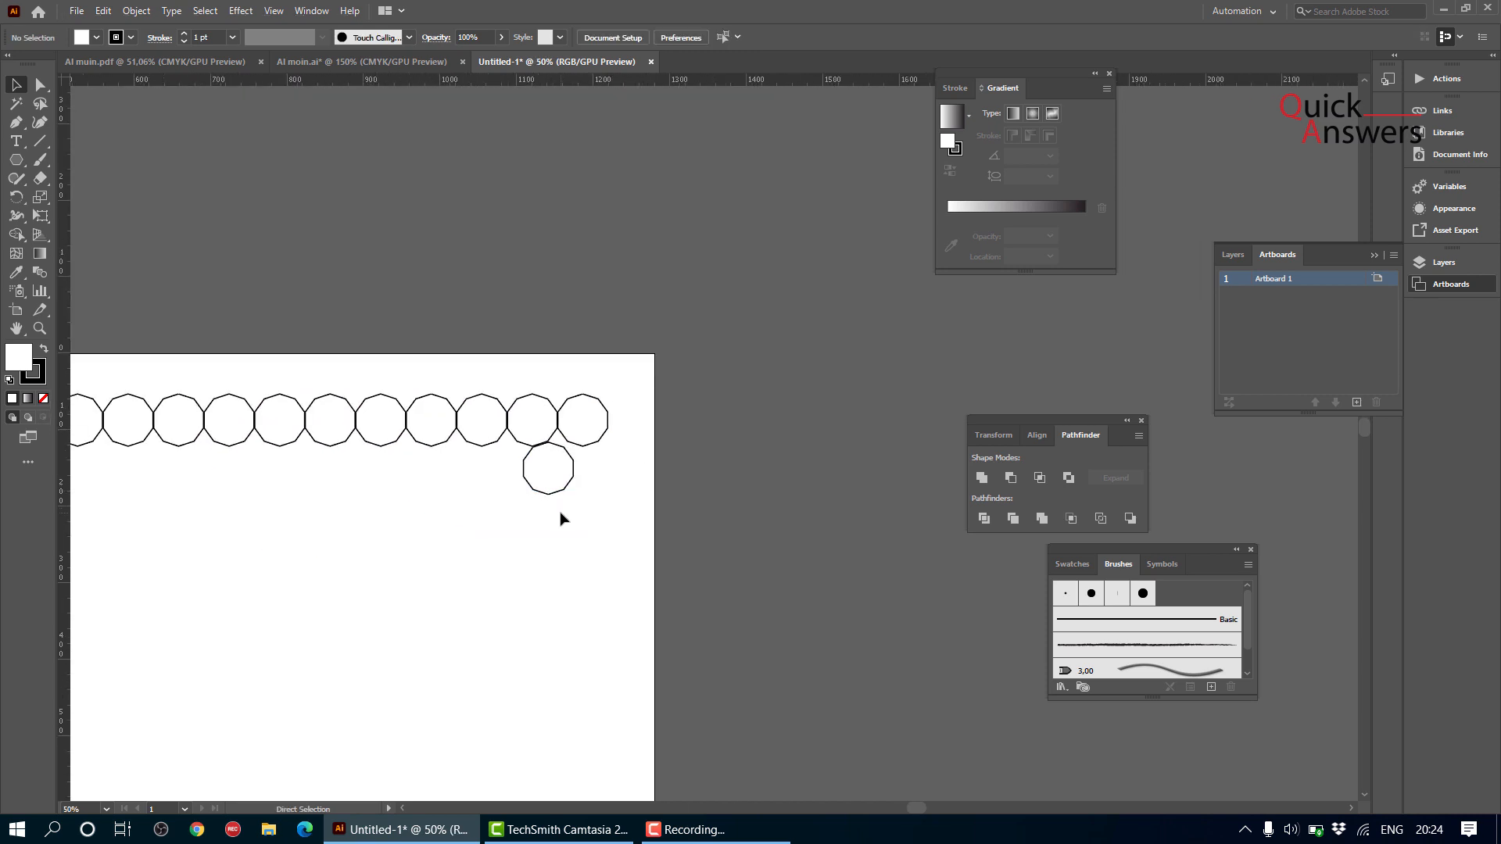
{"action": "left_click", "coordinate": [562, 494]}
{"action": "key", "text": "ctrl+d"}
{"action": "key", "text": "ctrl+d"}
{"action": "key", "text": "ctrl+d"}
{"action": "key", "text": "ctrl+d"}
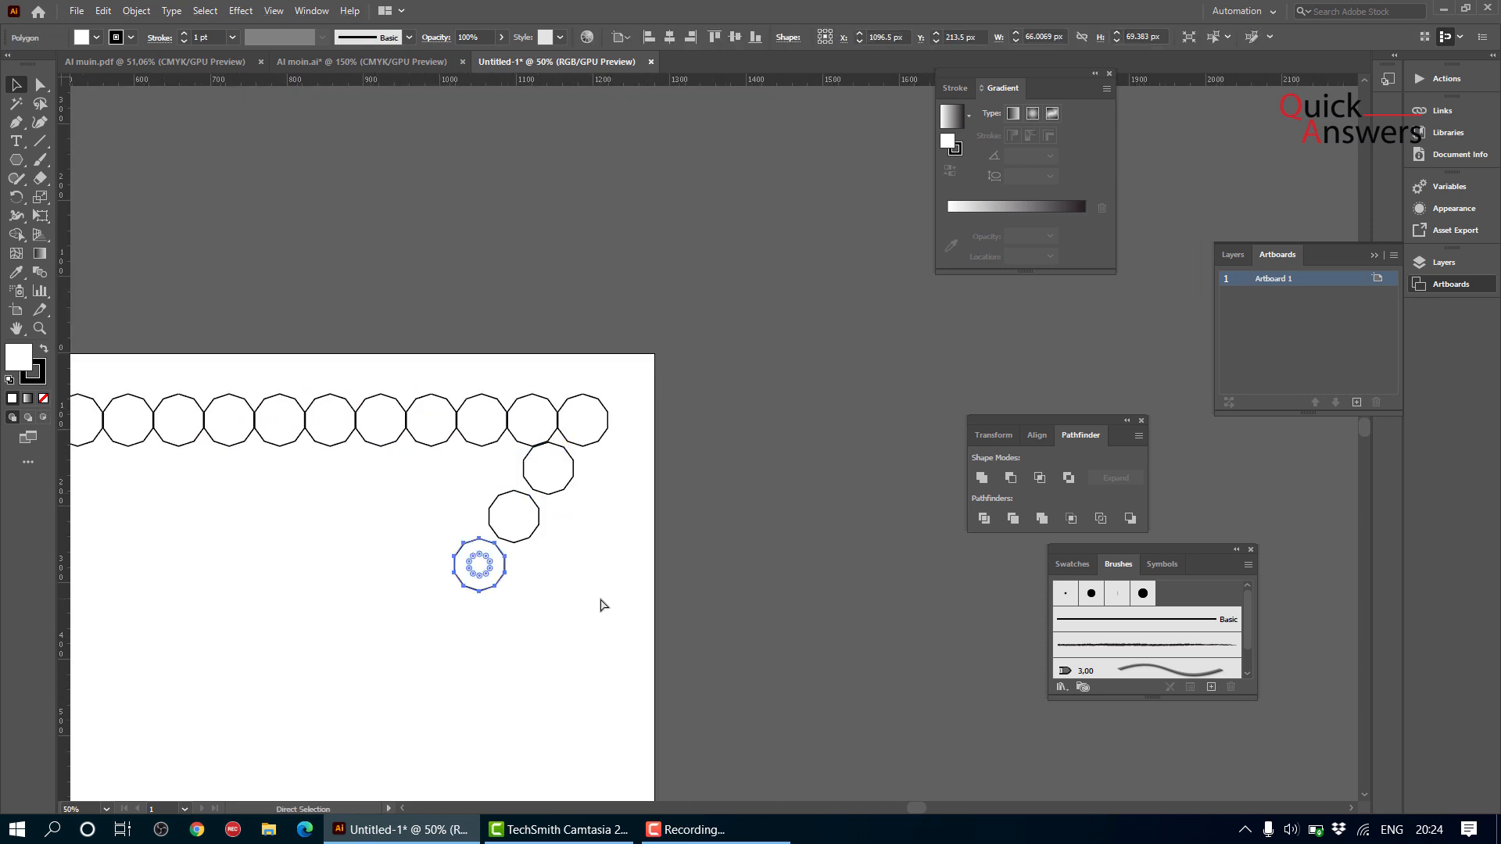
{"action": "key", "text": "ctrl+d"}
{"action": "key", "text": "ctrl+d"}
{"action": "scroll", "coordinate": [561, 455], "scroll_direction": "down", "scroll_amount": 2}
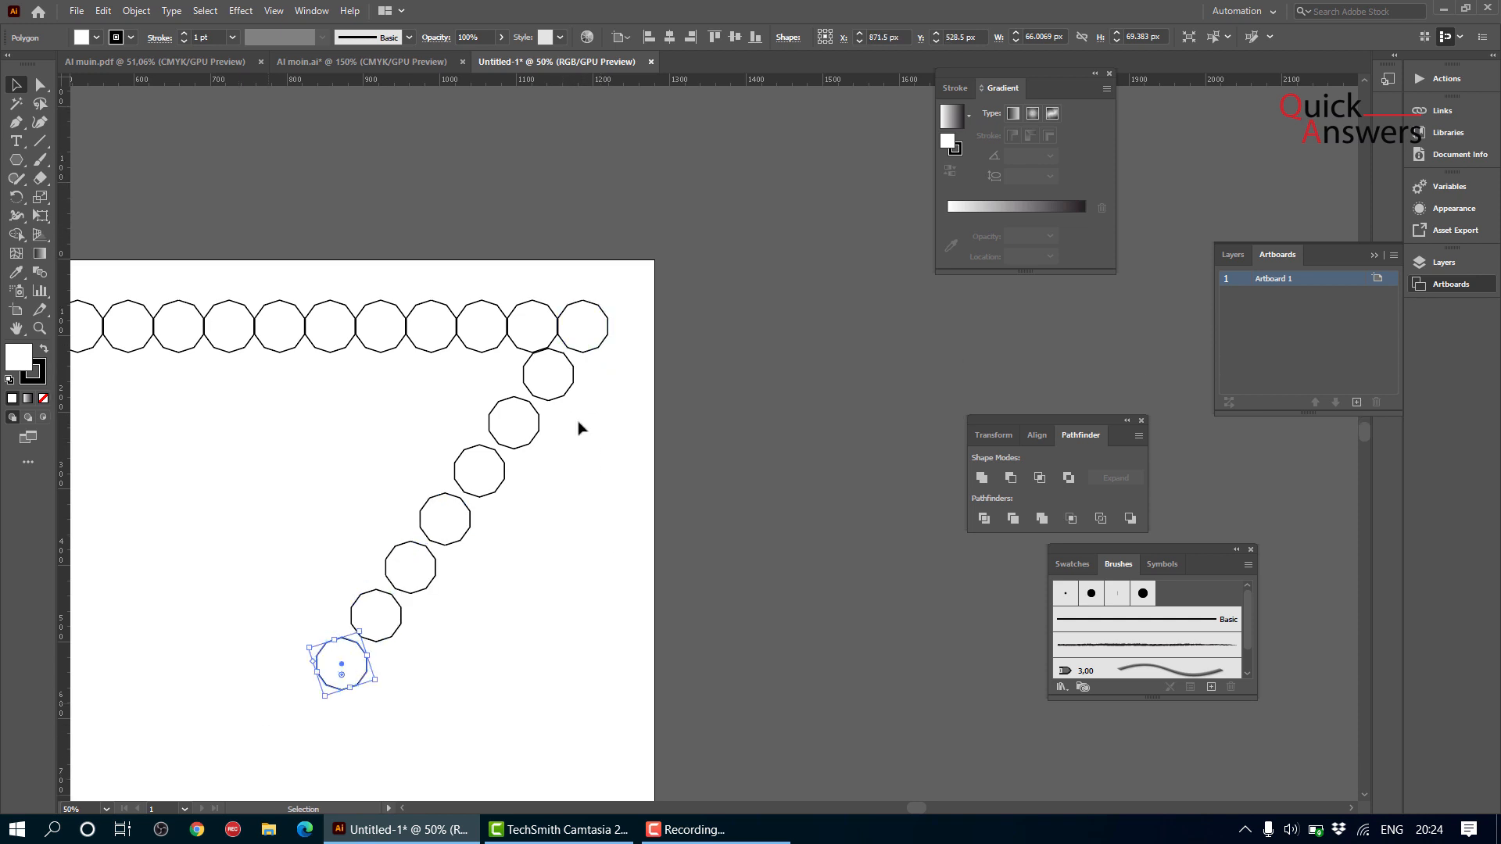
{"action": "key", "text": "ctrl+d"}
{"action": "key", "text": "ctrl+d"}
{"action": "scroll", "coordinate": [602, 458], "scroll_direction": "down", "scroll_amount": 4}
{"action": "scroll", "coordinate": [603, 459], "scroll_direction": "left", "scroll_amount": 6}
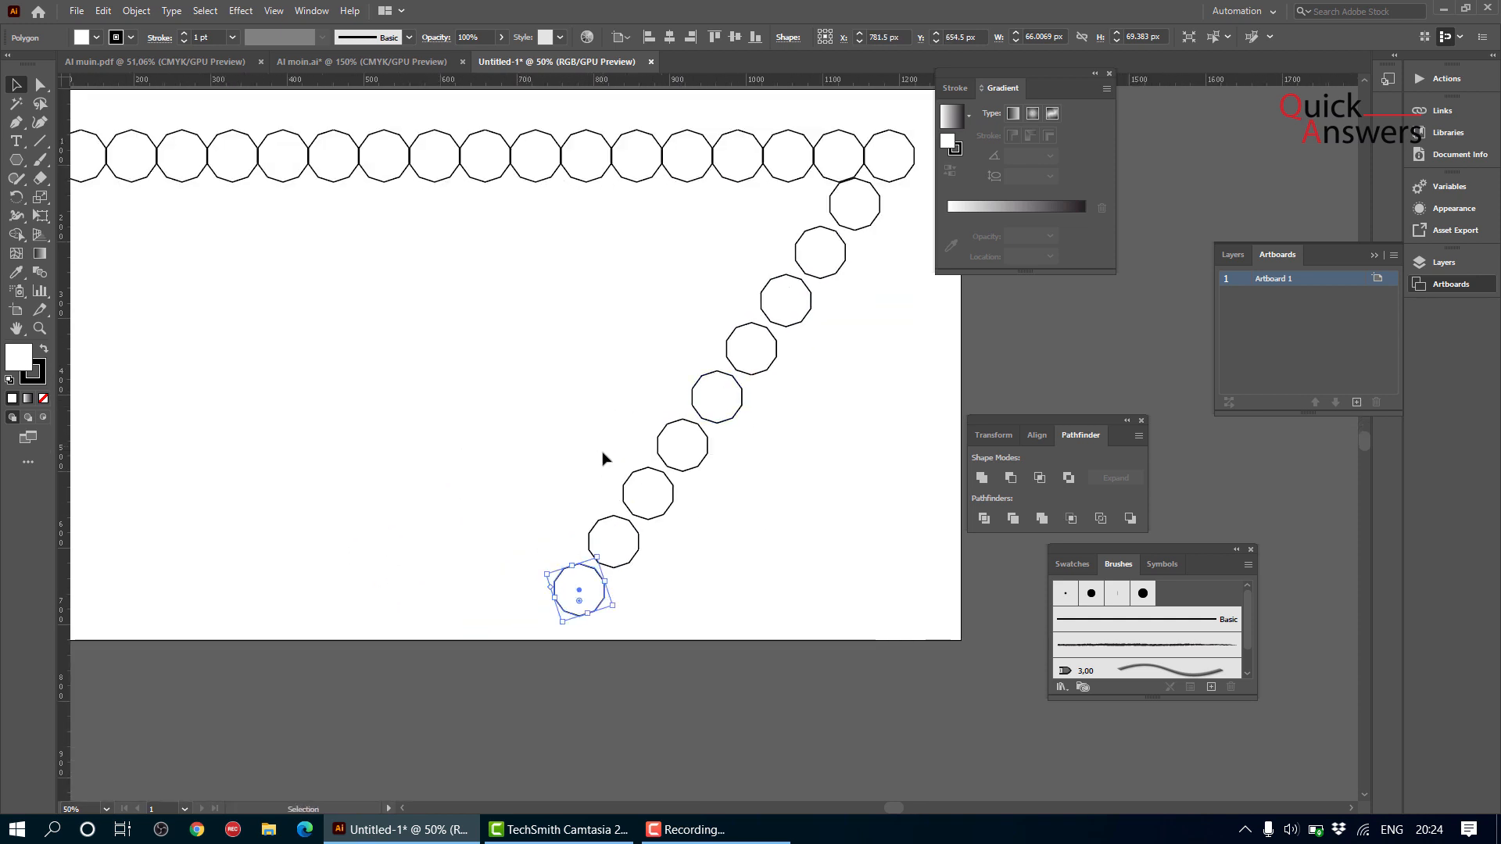
{"action": "scroll", "coordinate": [697, 502], "scroll_direction": "down", "scroll_amount": 2}
{"action": "left_click", "coordinate": [711, 505]}
- Undo the diagonal chain, the row of duplicated decagons and the original decagon
{"action": "scroll", "coordinate": [714, 463], "scroll_direction": "up", "scroll_amount": 3}
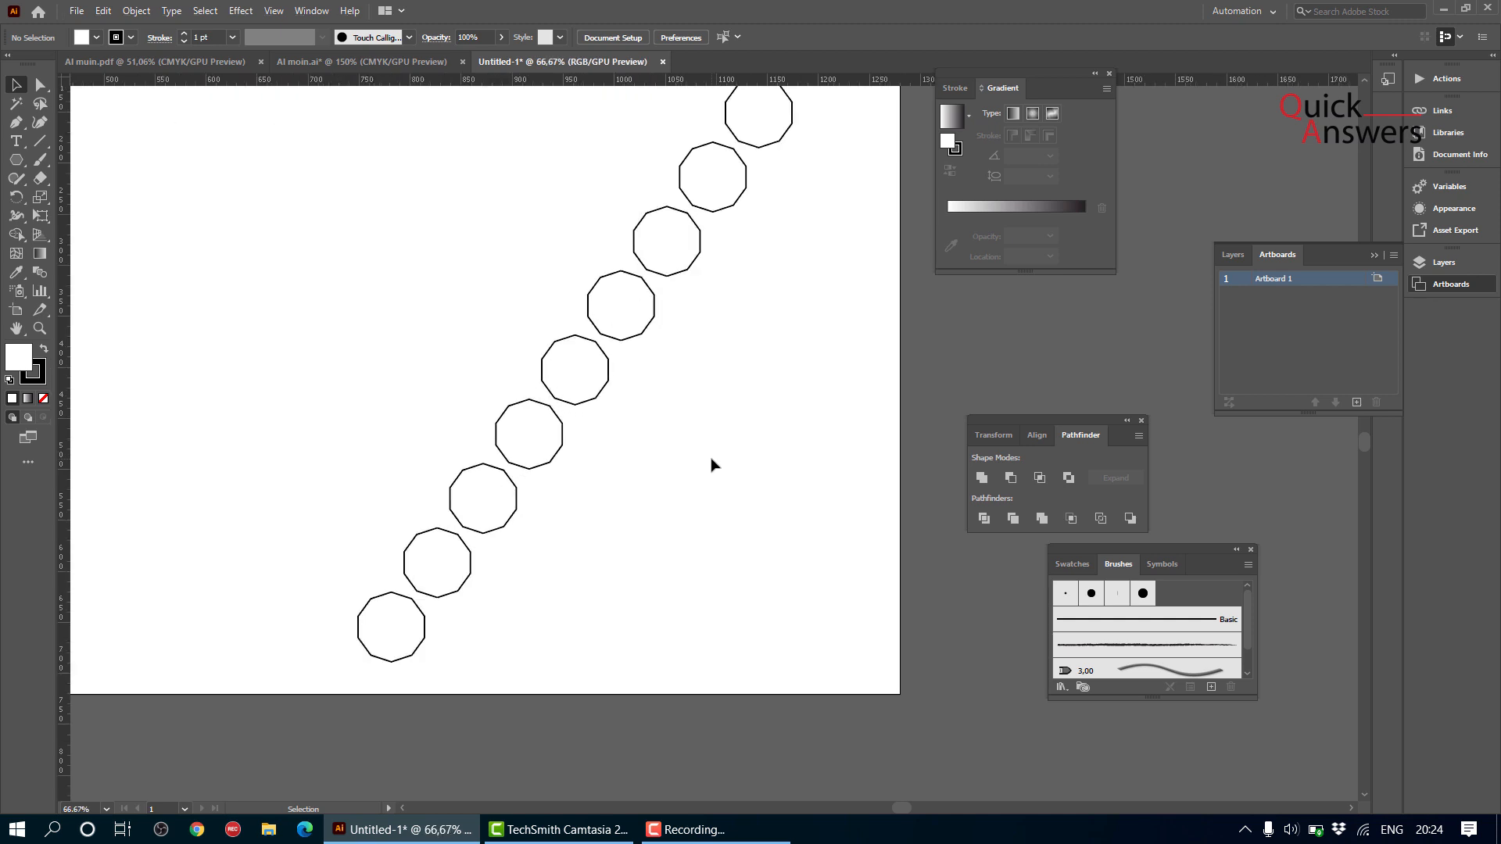
{"action": "key", "text": "ctrl+z"}
{"action": "key", "text": "ctrl+z"}
{"action": "key", "text": "ctrl+z"}
{"action": "key", "text": "ctrl+z"}
{"action": "scroll", "coordinate": [707, 465], "scroll_direction": "up", "scroll_amount": 3}
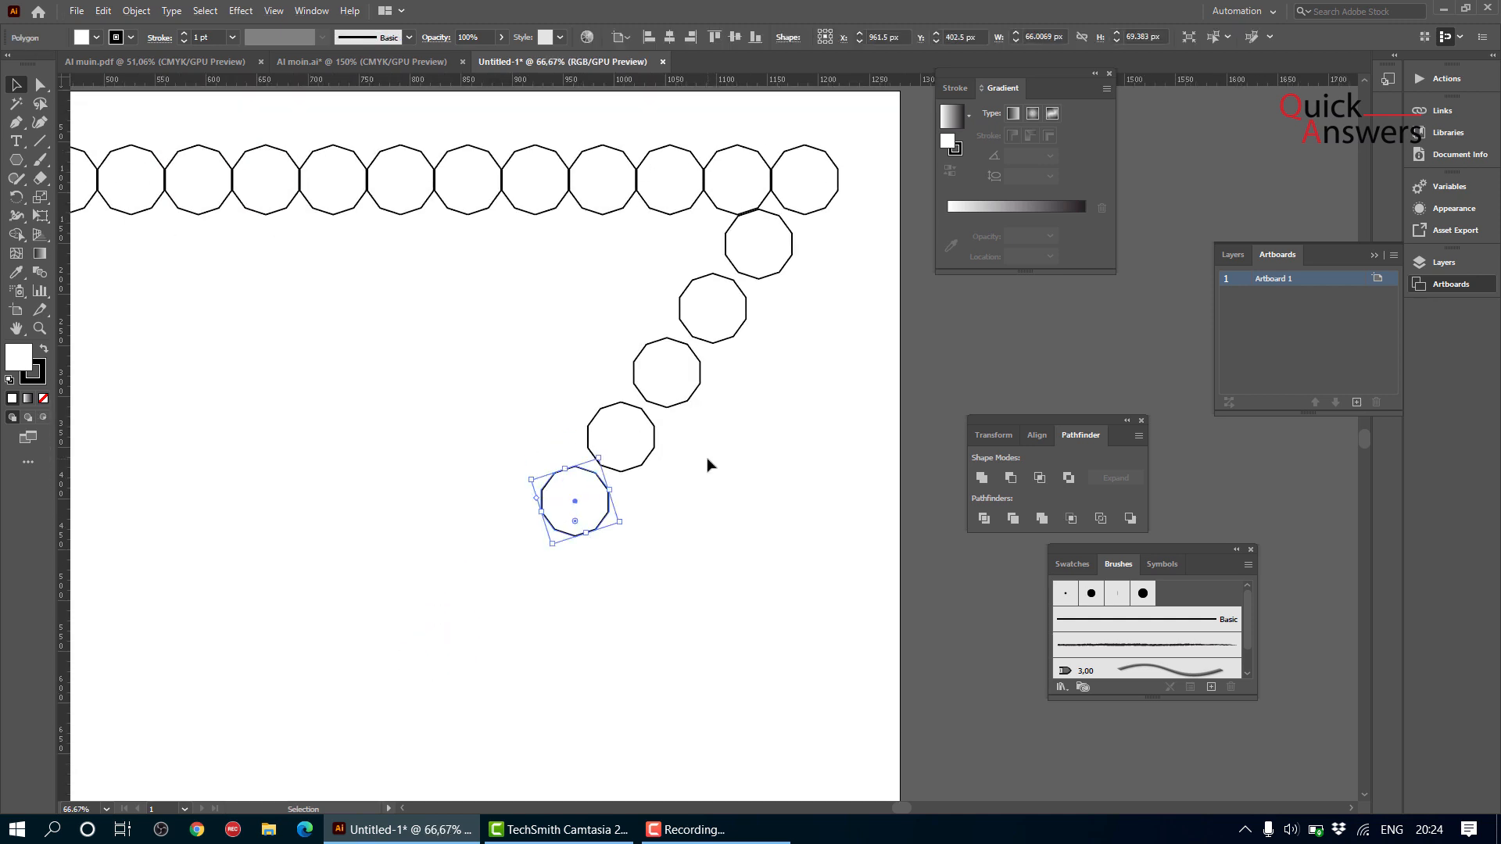
{"action": "scroll", "coordinate": [708, 465], "scroll_direction": "up", "scroll_amount": 1}
{"action": "key", "text": "ctrl+z"}
{"action": "key", "text": "ctrl+z"}
{"action": "key", "text": "ctrl+z"}
{"action": "key", "text": "ctrl+z"}
{"action": "key", "text": "ctrl+z"}
{"action": "key", "text": "ctrl+z"}
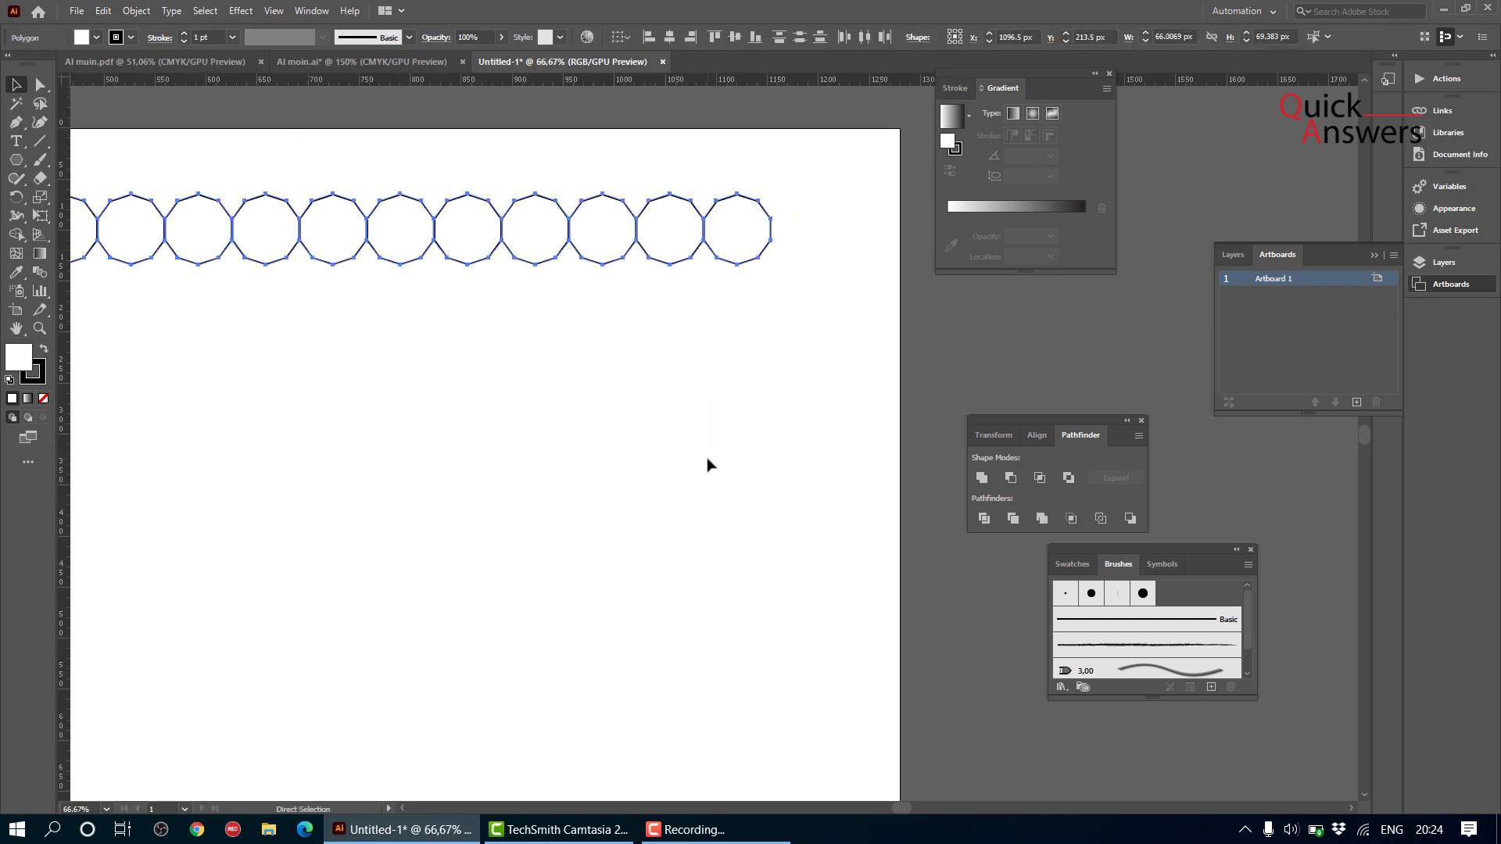
{"action": "key", "text": "ctrl+z"}
{"action": "key", "text": "ctrl+z"}
{"action": "key", "text": "ctrl+z"}
{"action": "key", "text": "ctrl+z"}
{"action": "key", "text": "ctrl+z"}
{"action": "key", "text": "ctrl+z"}
{"action": "key", "text": "ctrl+z"}
{"action": "key", "text": "ctrl+z"}
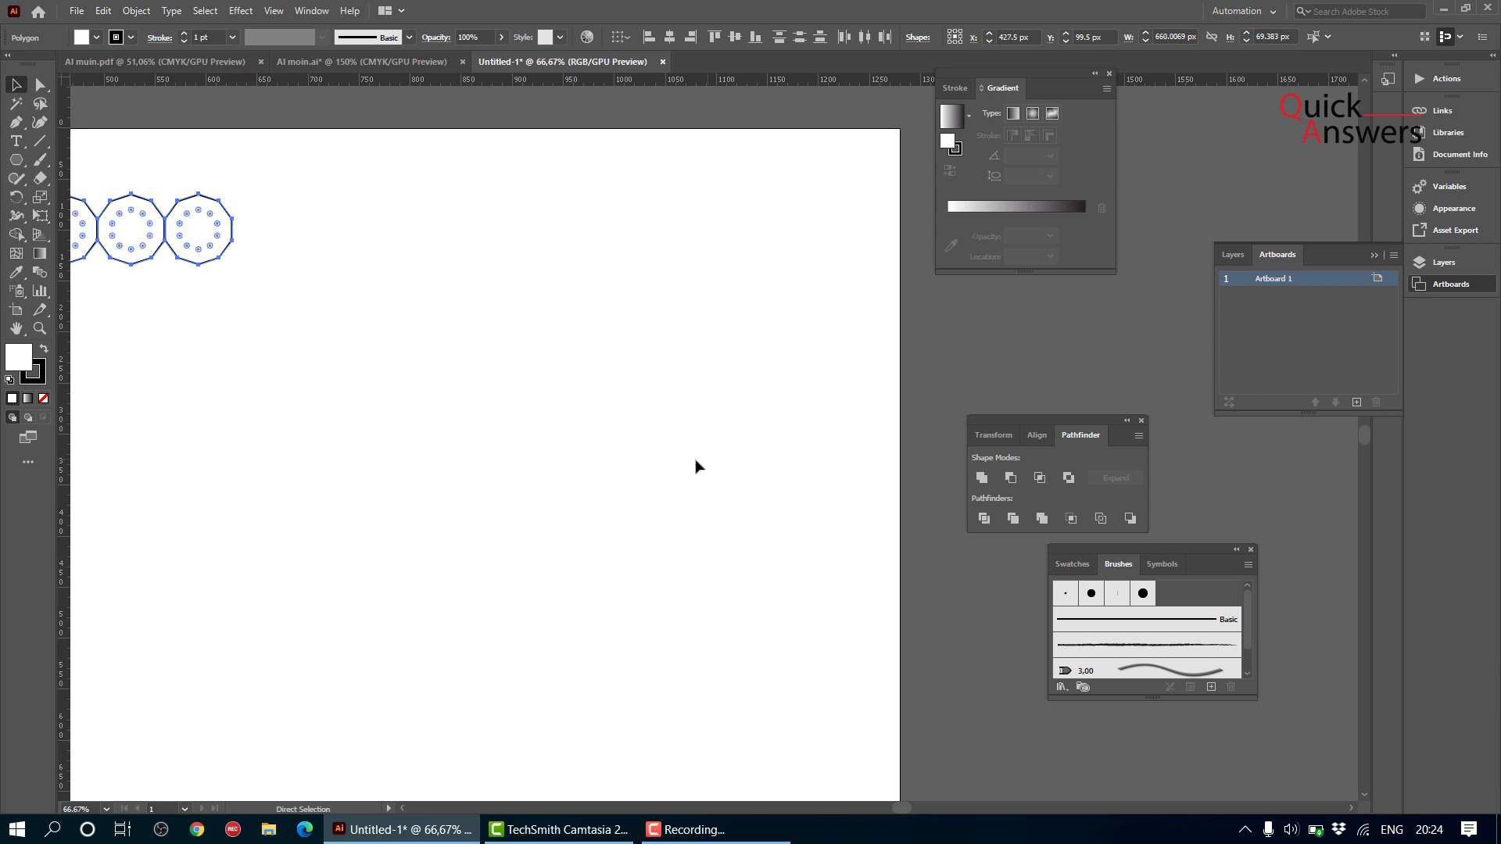
{"action": "left_click_drag", "start_coordinate": [474, 439], "coordinate": [852, 473]}
{"action": "key", "text": "ctrl+z"}
{"action": "left_click_drag", "start_coordinate": [445, 445], "coordinate": [711, 453]}
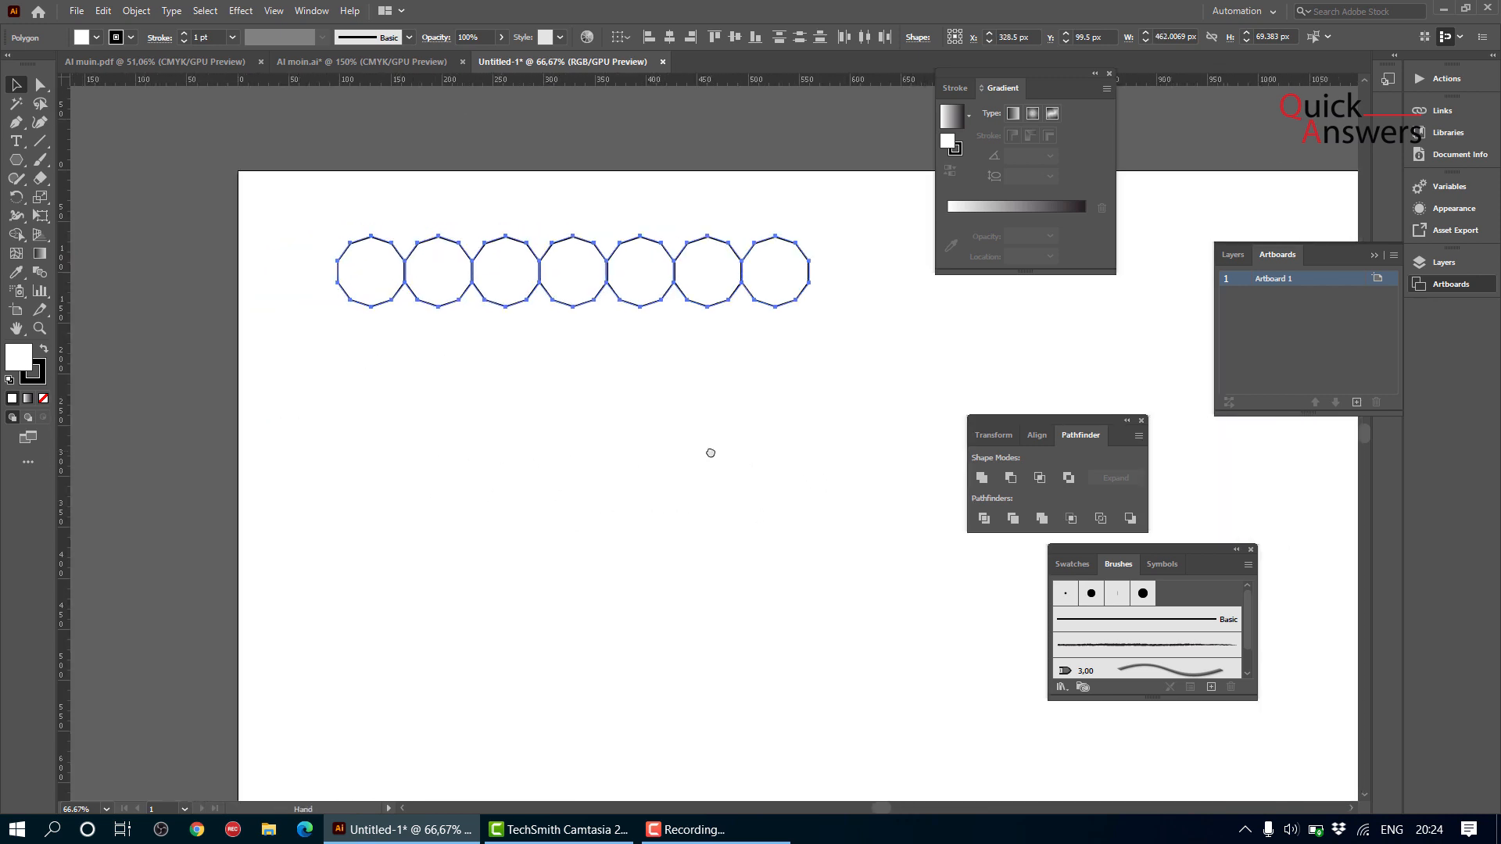
{"action": "key", "text": "ctrl+z"}
{"action": "key", "text": "ctrl+z"}
{"action": "key", "text": "ctrl+z"}
{"action": "key", "text": "ctrl+z"}
{"action": "key", "text": "ctrl+z"}
{"action": "key", "text": "ctrl+z"}
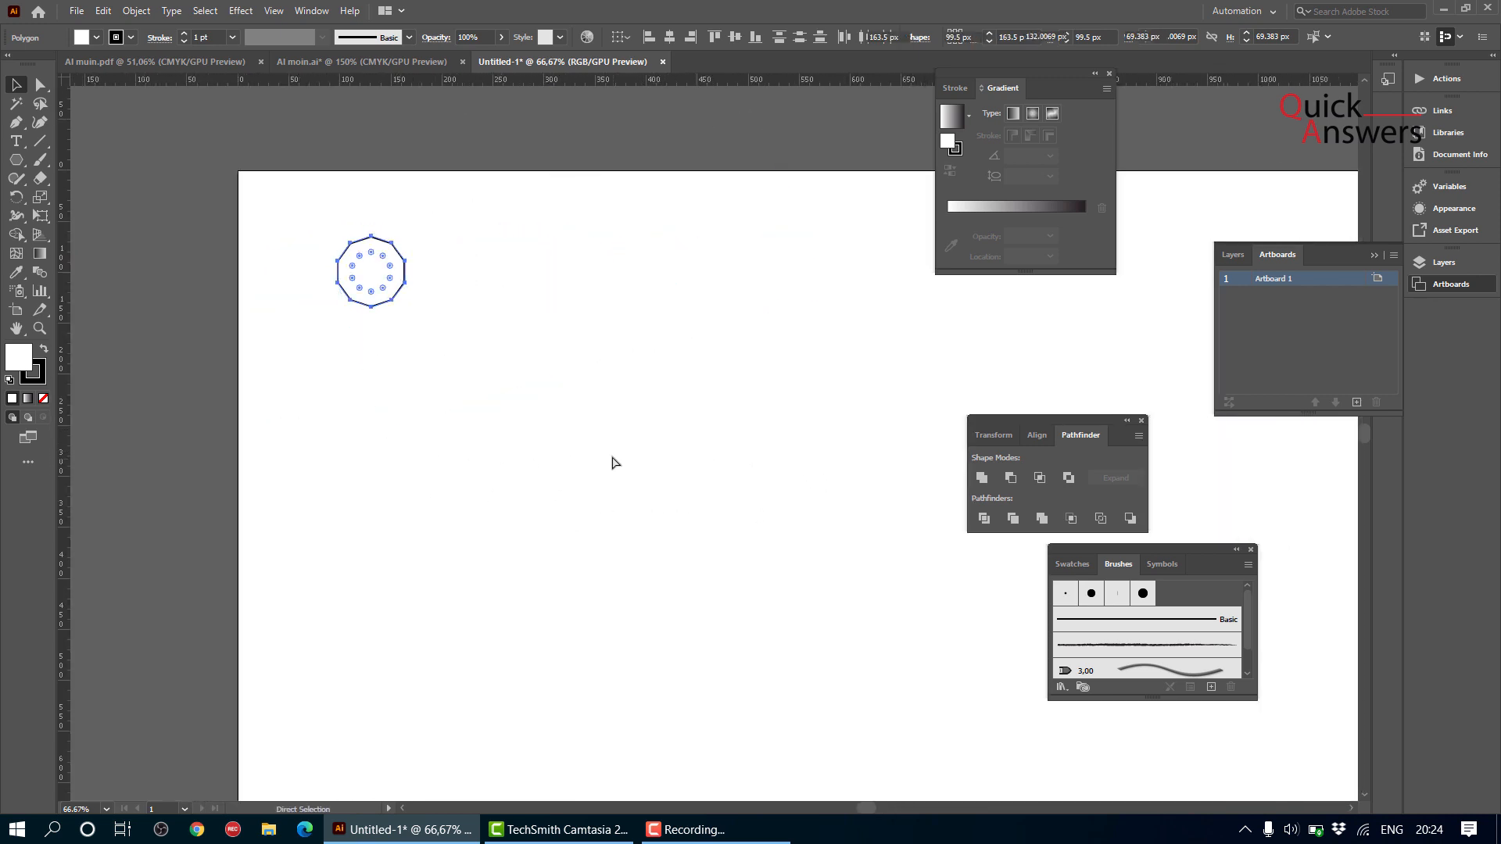
{"action": "key", "text": "ctrl+z"}
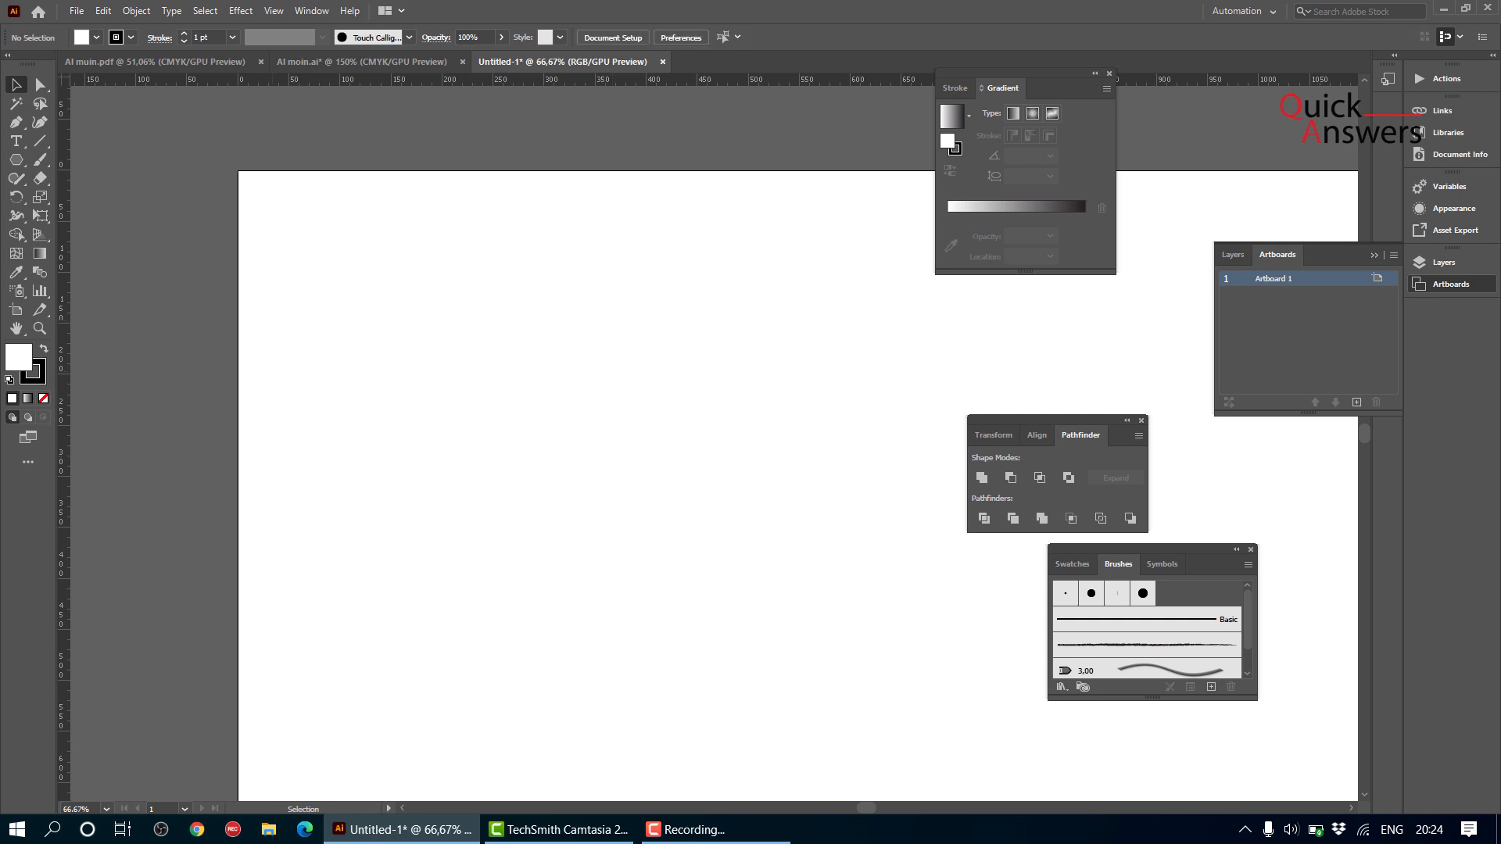
- Draw a hexagon about 179 px wide and 155 px high near the artboard's upper-left corner with the Polygon tool
{"action": "left_click", "coordinate": [15, 159]}
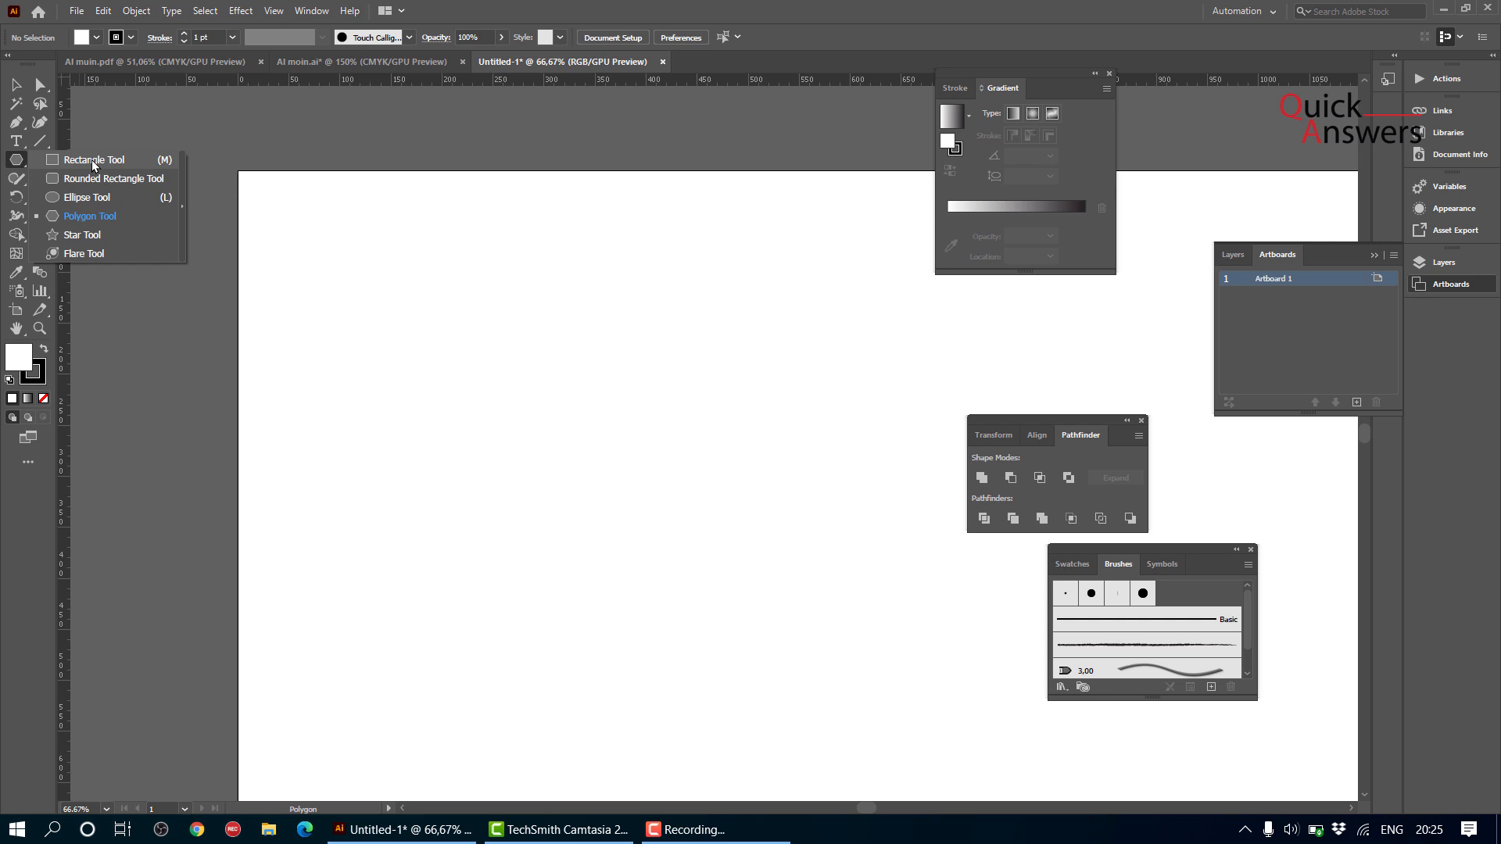
{"action": "left_click", "coordinate": [19, 160]}
{"action": "left_click", "coordinate": [19, 160]}
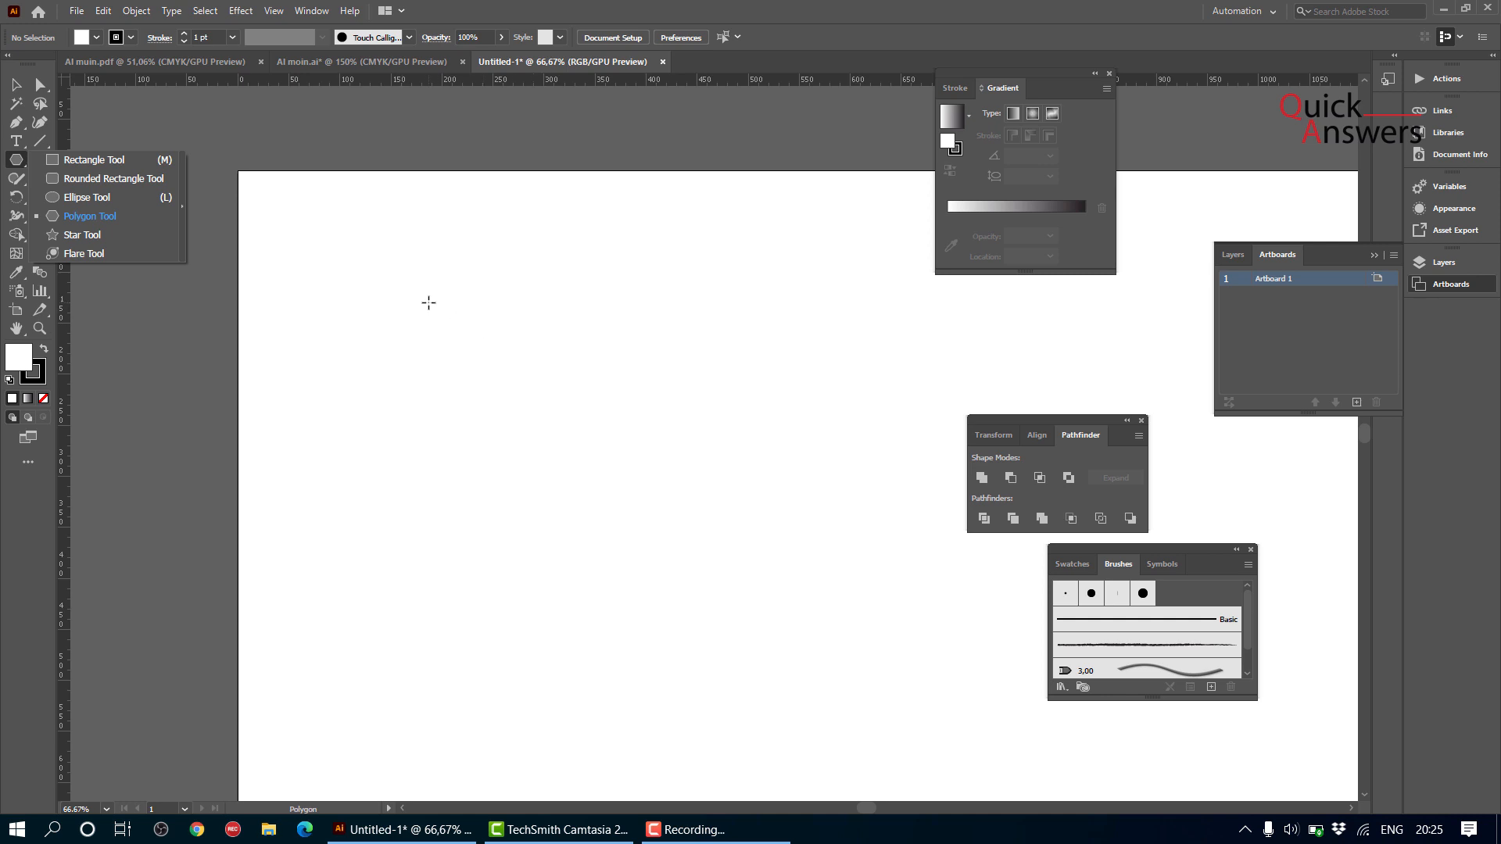
{"action": "left_click_drag", "start_coordinate": [429, 302], "coordinate": [487, 373]}
{"action": "key", "text": "Down"}
{"action": "key", "text": "Down"}
{"action": "key", "text": "Down"}
{"action": "key", "text": "Down"}
{"action": "key", "text": "shift"}
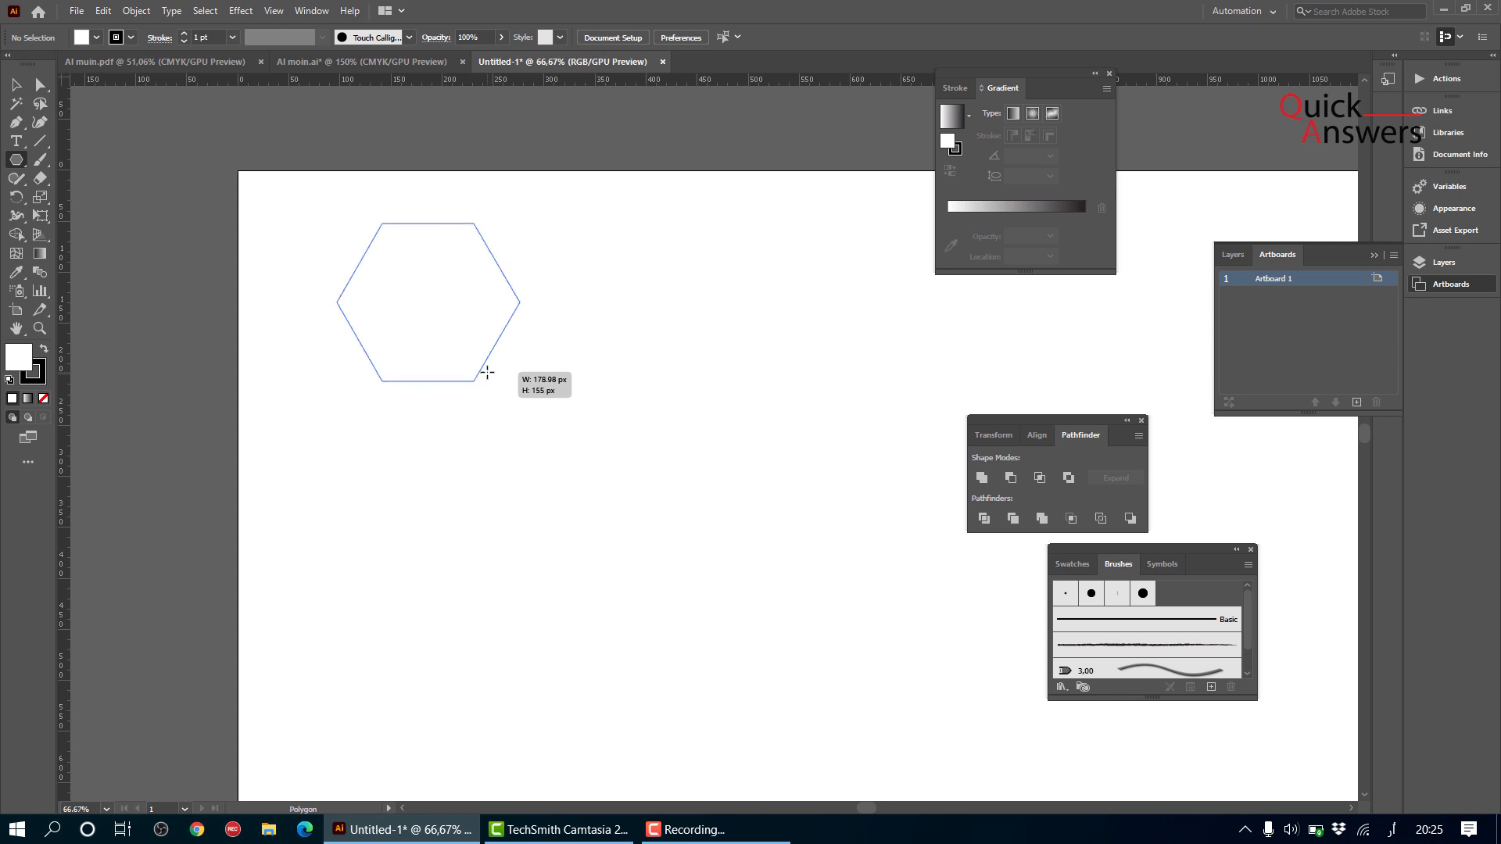
{"action": "left_click_drag", "start_coordinate": [487, 373], "coordinate": [487, 373]}
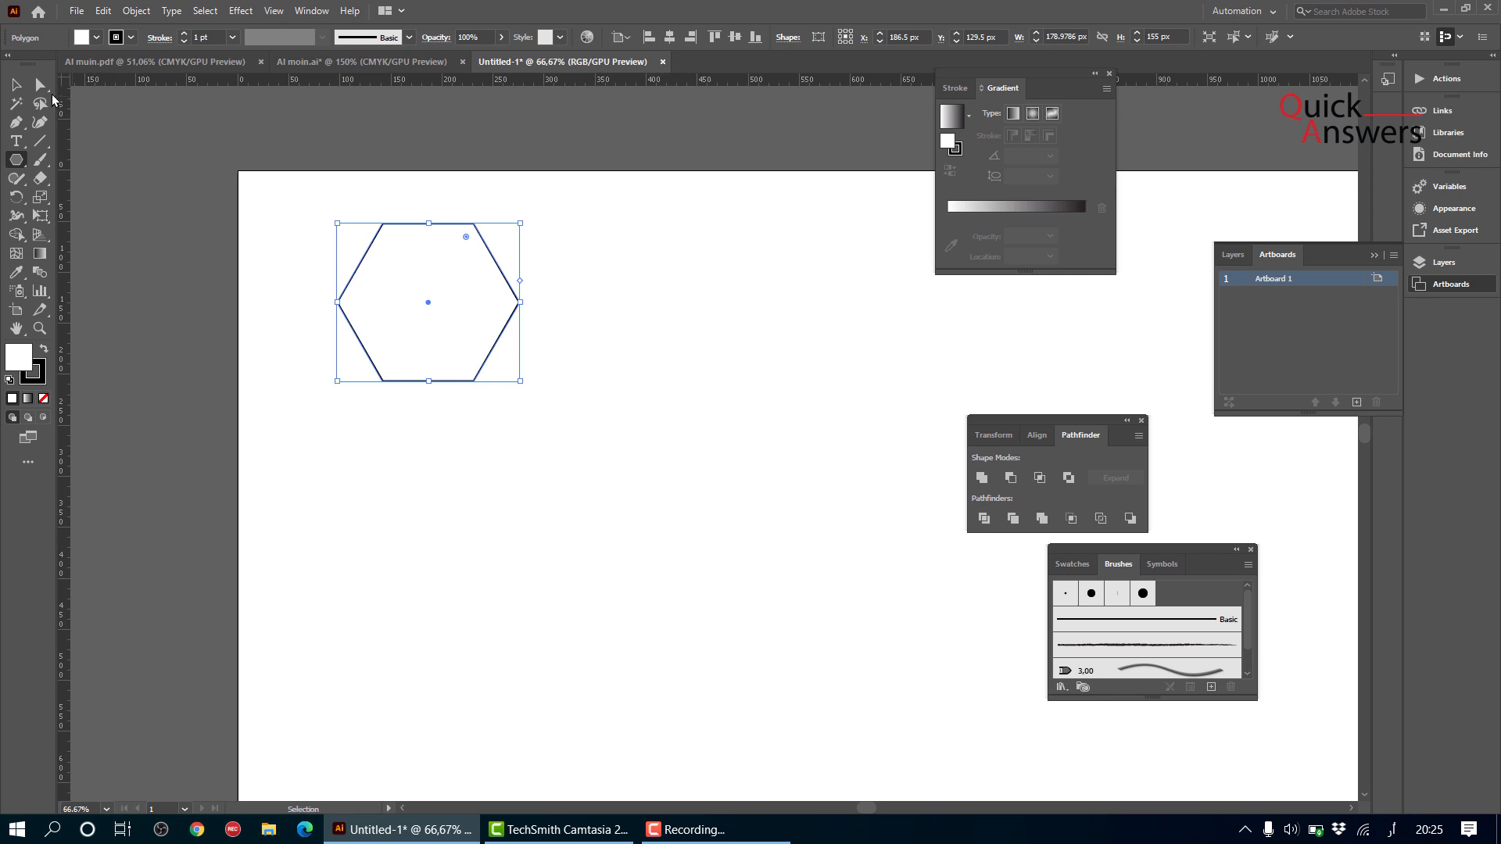
- Scale the hexagon down to about 121 × 105 px and duplicate it repeatedly into an uneven, partly overlapping row across the upper artboard
{"action": "left_click", "coordinate": [15, 84]}
{"action": "scroll", "coordinate": [590, 345], "scroll_direction": "down", "scroll_amount": 2}
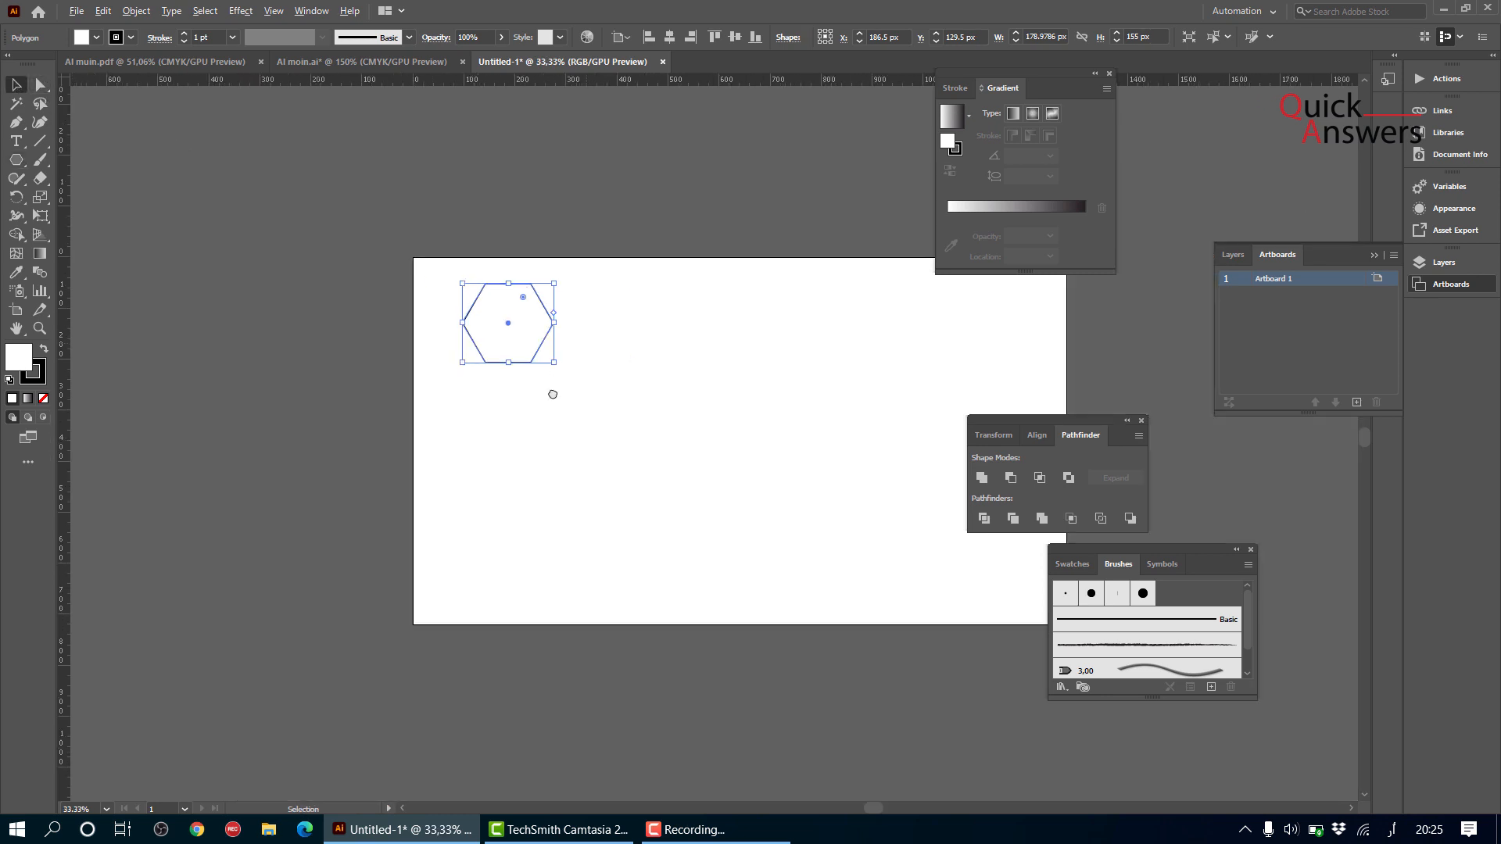
{"action": "left_click_drag", "start_coordinate": [553, 395], "coordinate": [823, 361]}
{"action": "left_click", "coordinate": [462, 379]}
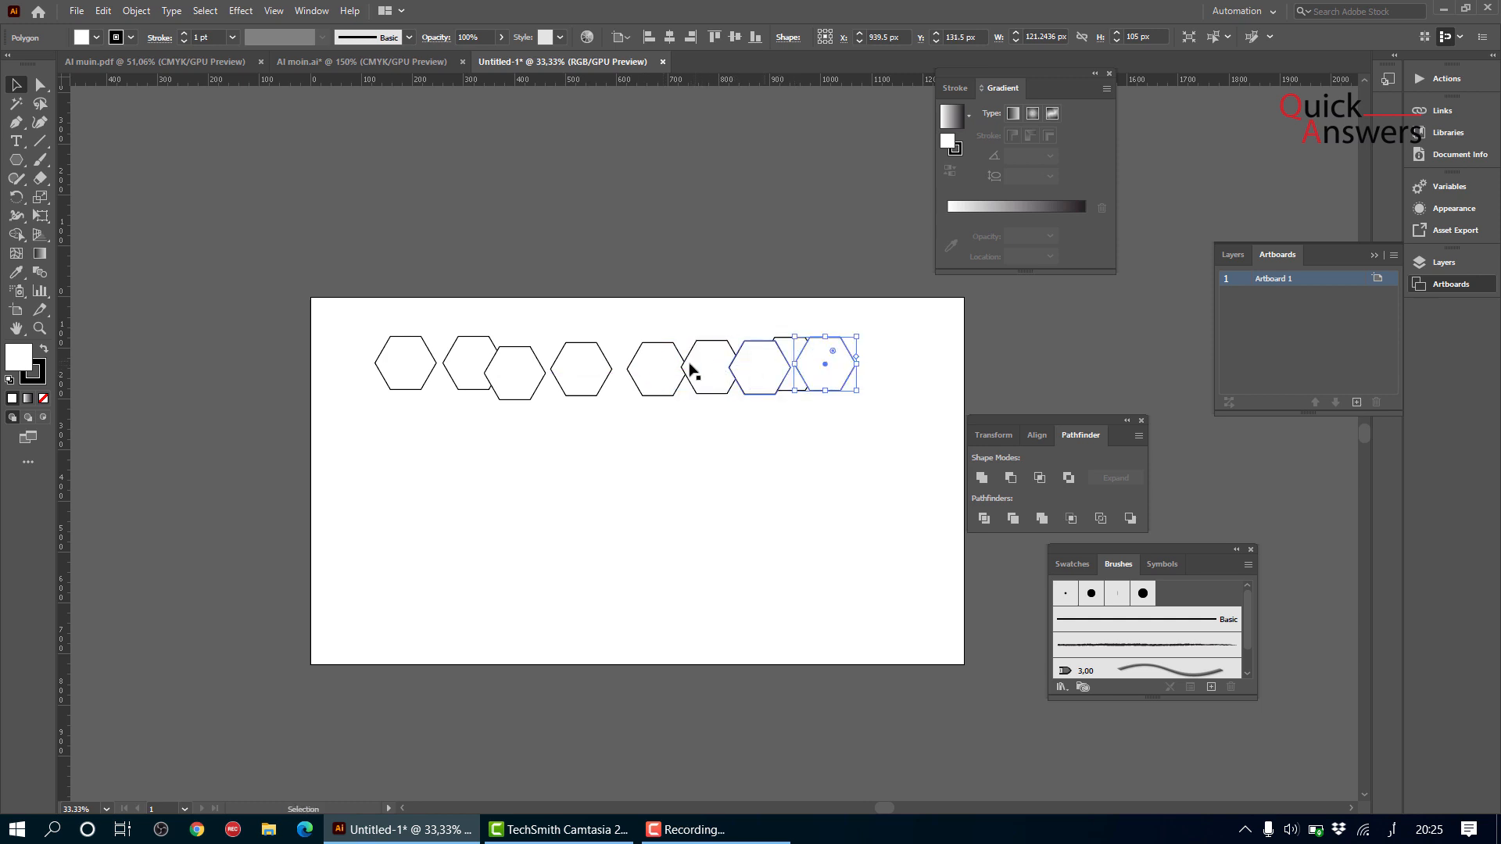
{"action": "left_click_drag", "start_coordinate": [689, 366], "coordinate": [754, 366]}
{"action": "left_click_drag", "start_coordinate": [643, 365], "coordinate": [739, 373]}
{"action": "left_click_drag", "start_coordinate": [592, 371], "coordinate": [681, 374]}
{"action": "left_click_drag", "start_coordinate": [596, 370], "coordinate": [676, 383]}
{"action": "left_click_drag", "start_coordinate": [600, 372], "coordinate": [630, 385]}
{"action": "left_click", "coordinate": [640, 473]}
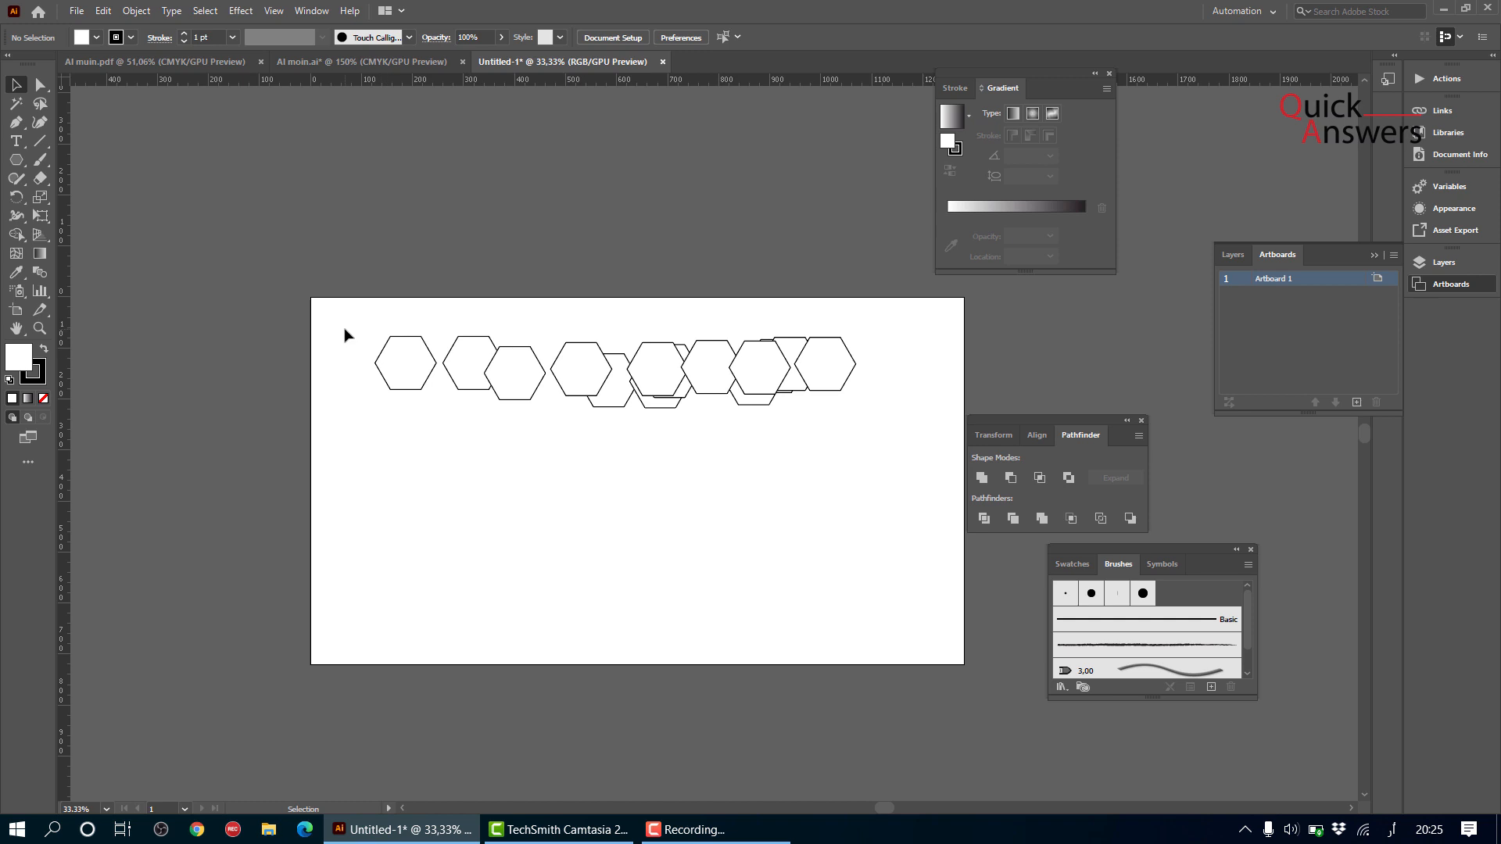
- Align all hexagons in the row to their vertical centers and distribute them evenly by their horizontal centers
{"action": "scroll", "coordinate": [696, 444], "scroll_direction": "up", "scroll_amount": 1}
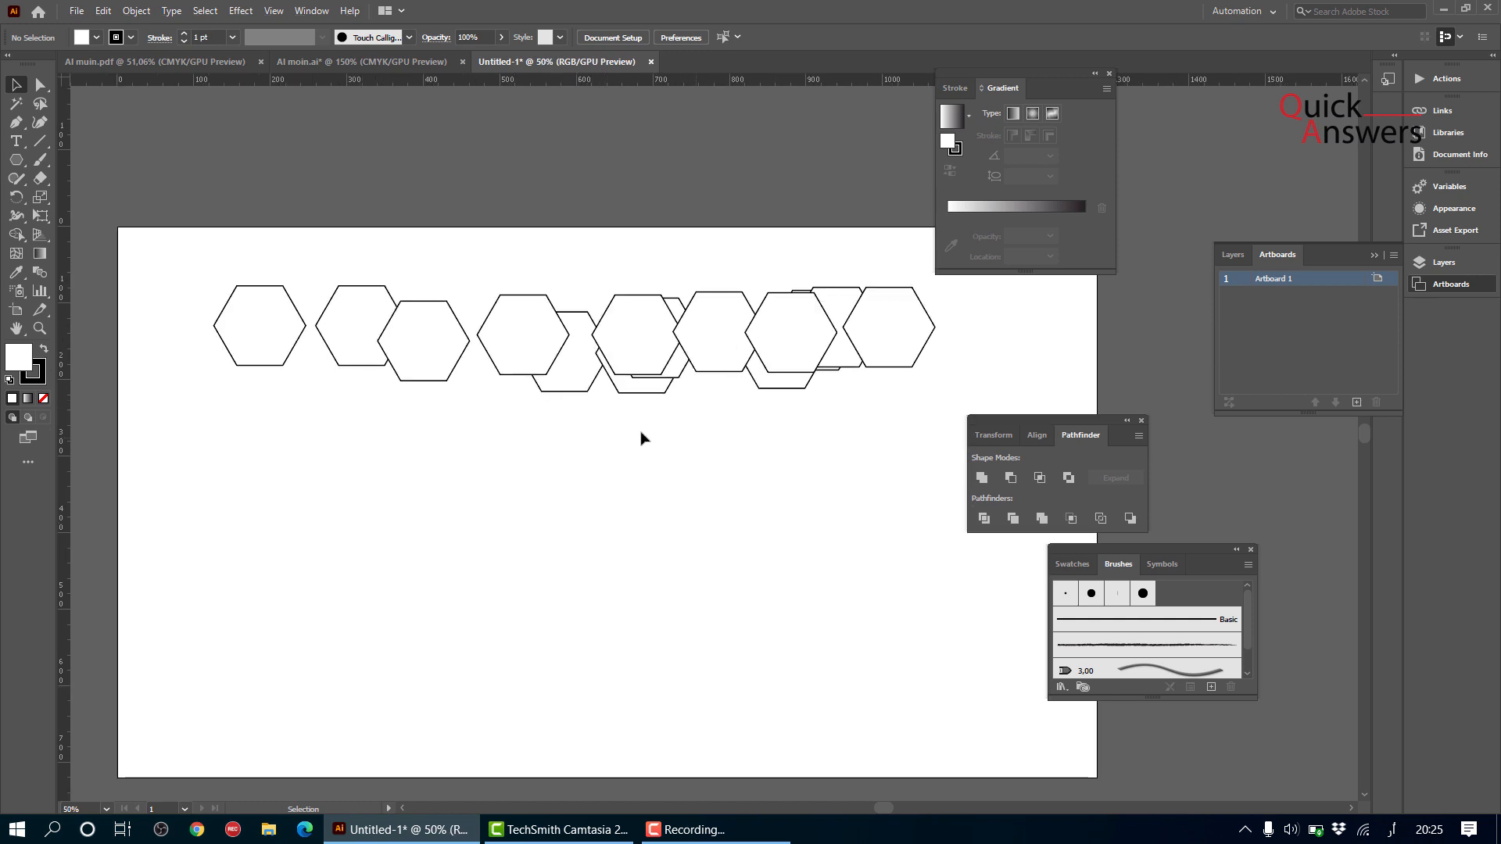
{"action": "left_click_drag", "start_coordinate": [191, 261], "coordinate": [952, 404]}
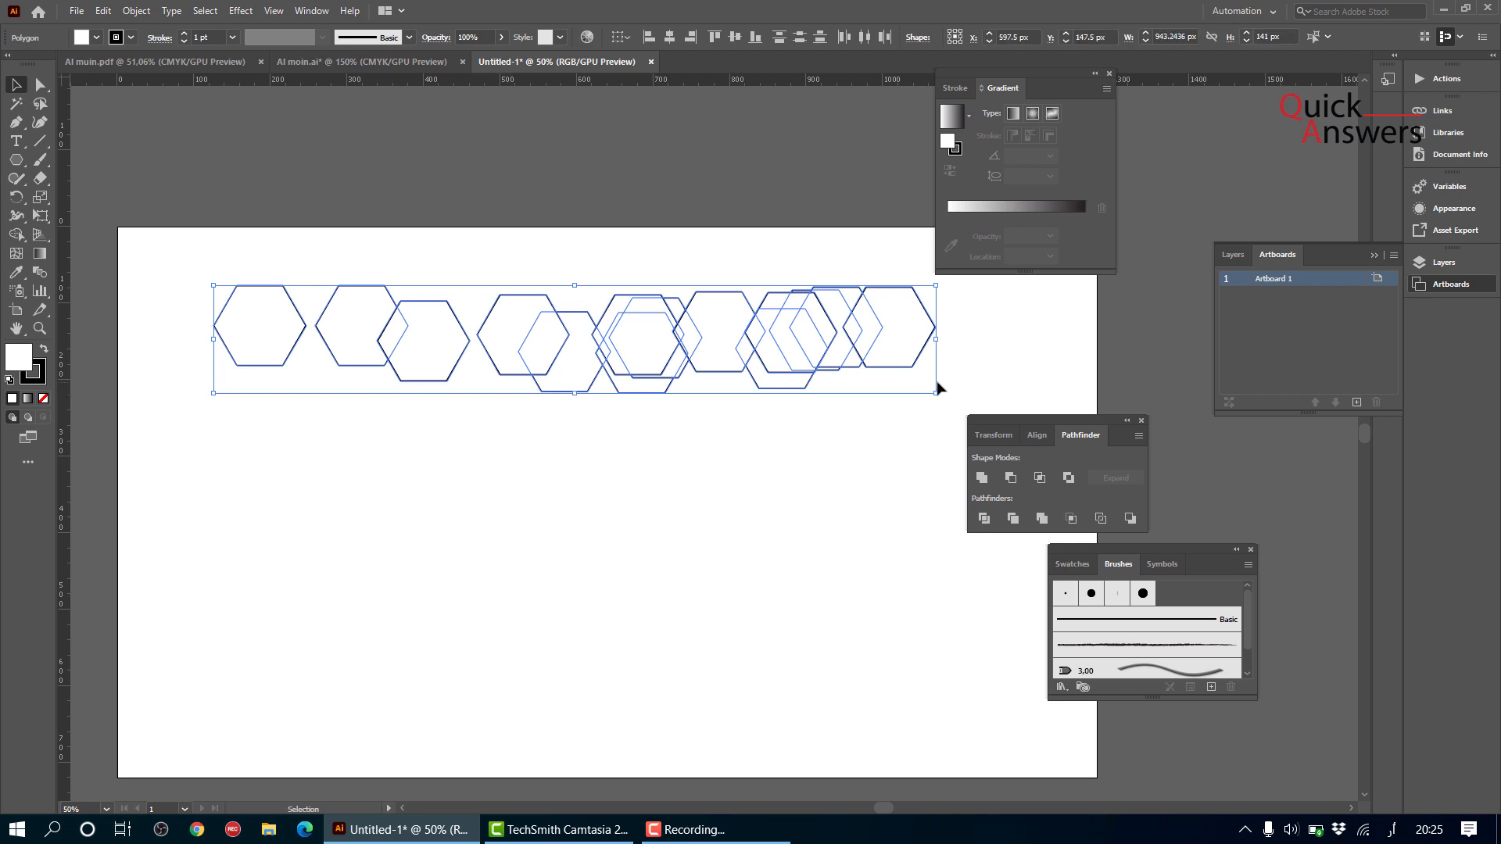
{"action": "left_click", "coordinate": [530, 489]}
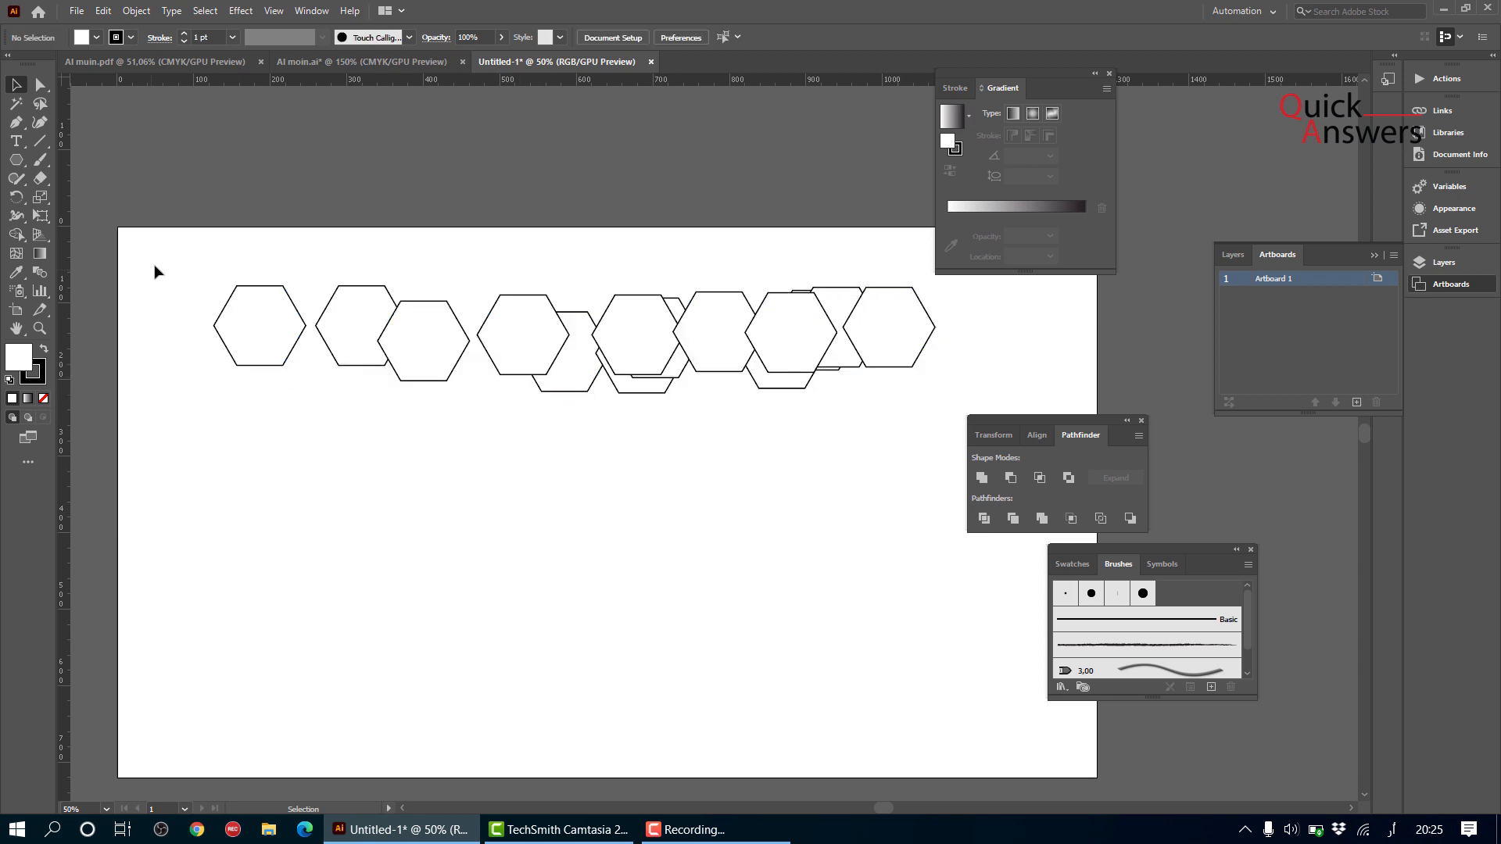
{"action": "left_click_drag", "start_coordinate": [154, 271], "coordinate": [943, 414]}
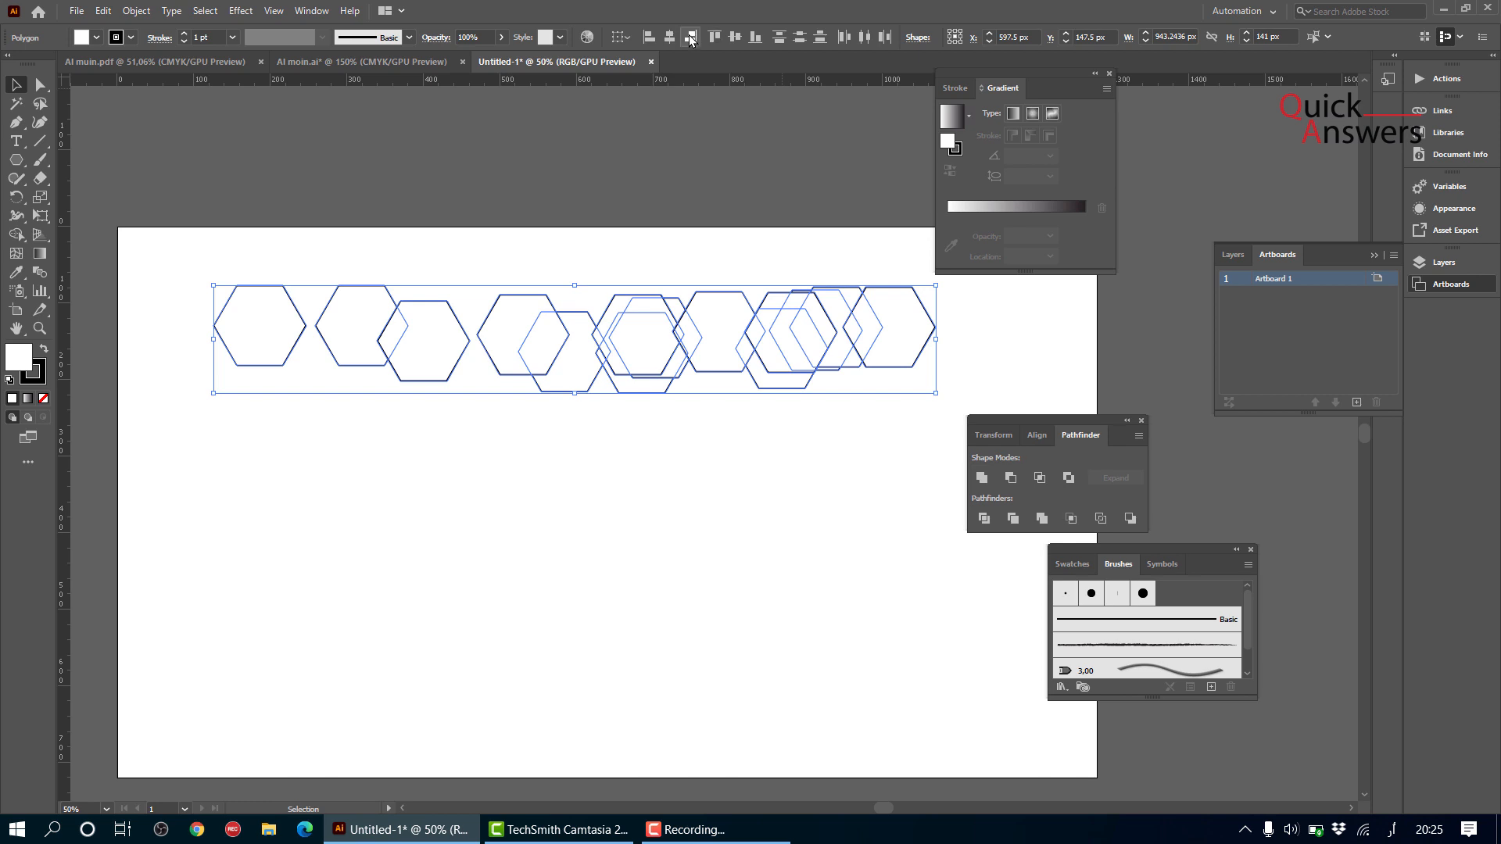
{"action": "left_click", "coordinate": [734, 38]}
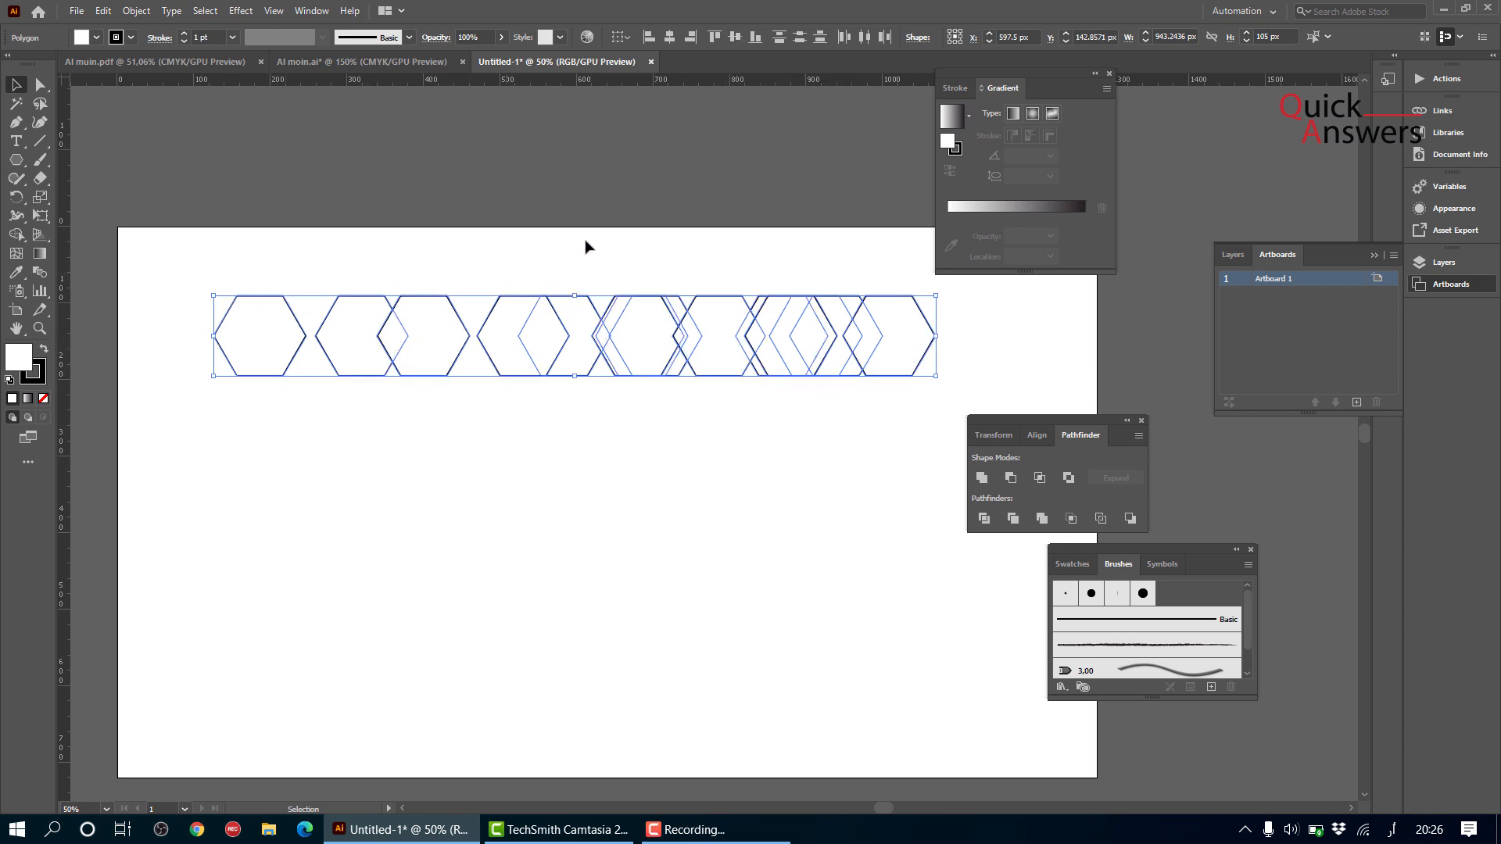
{"action": "left_click", "coordinate": [864, 37]}
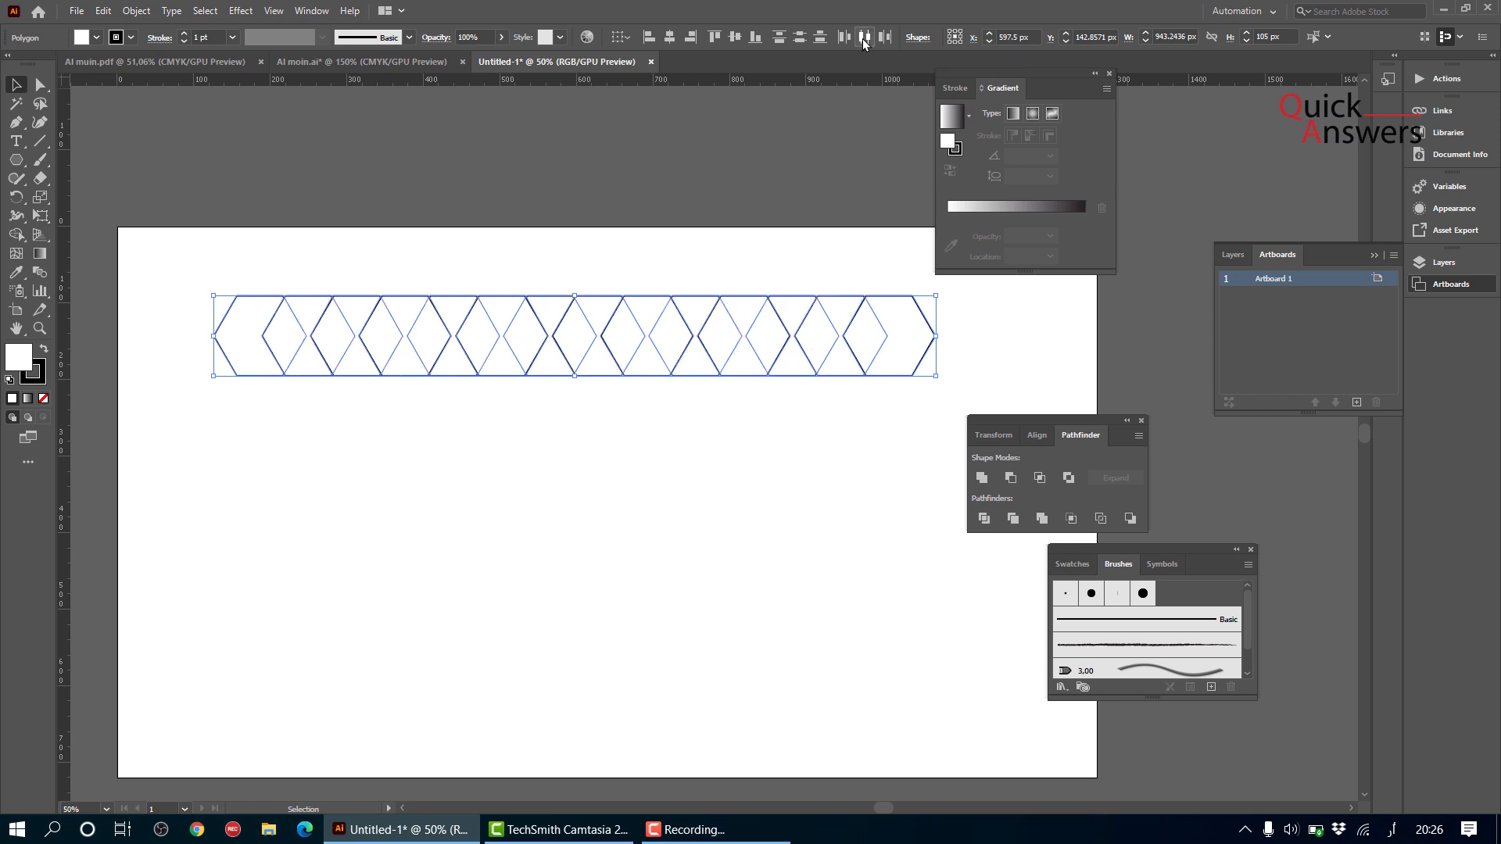
{"action": "left_click", "coordinate": [704, 476]}
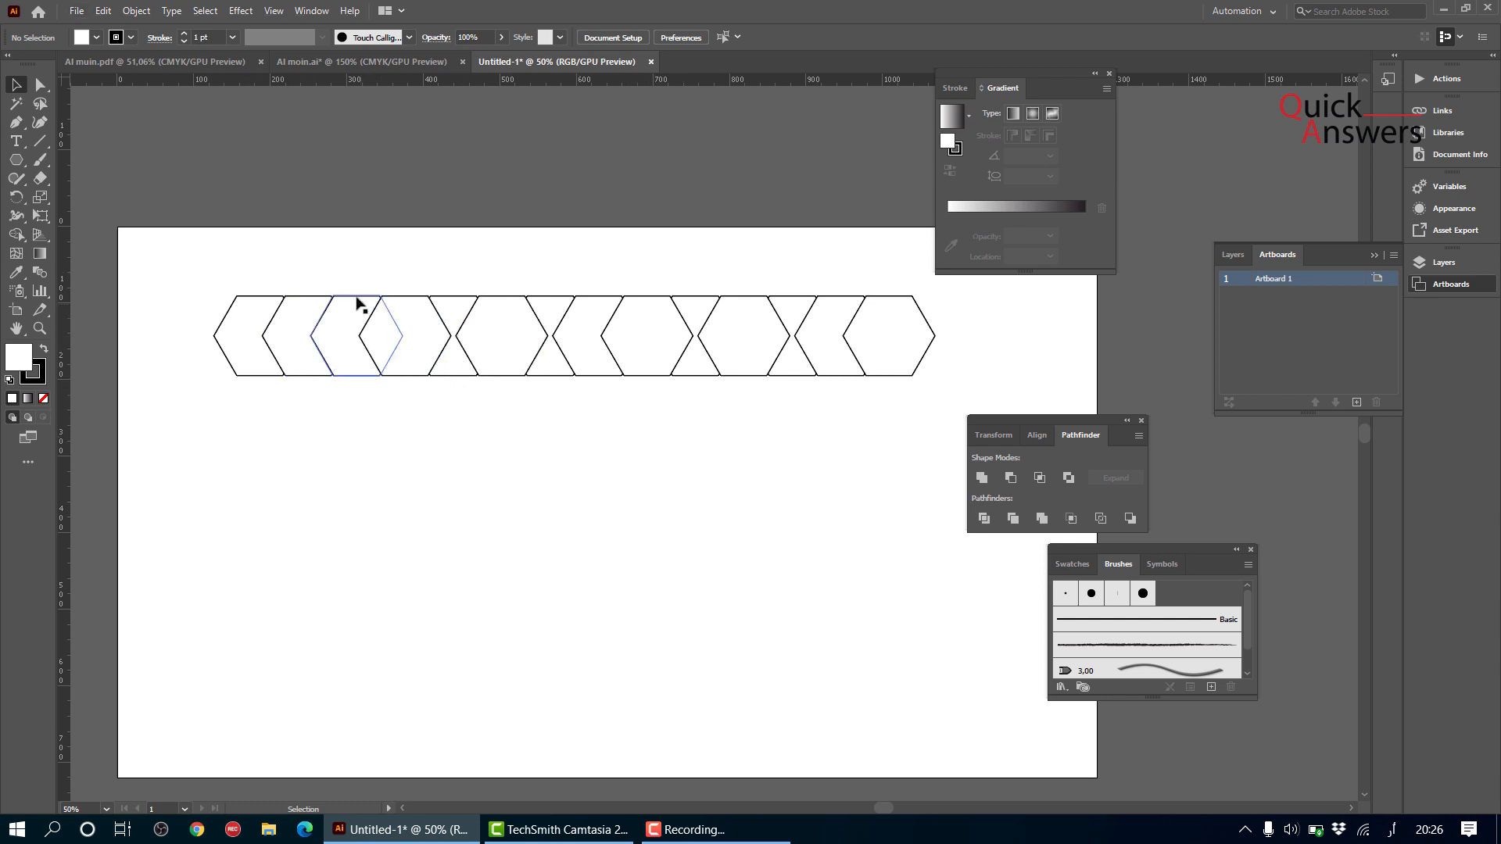
- Rotate the whole row of hexagons 90° into a vertical column and move it to the left part of the artboard
{"action": "left_click_drag", "start_coordinate": [202, 279], "coordinate": [948, 352]}
{"action": "left_click_drag", "start_coordinate": [946, 293], "coordinate": [623, 596]}
{"action": "scroll", "coordinate": [634, 361], "scroll_direction": "down", "scroll_amount": 1}
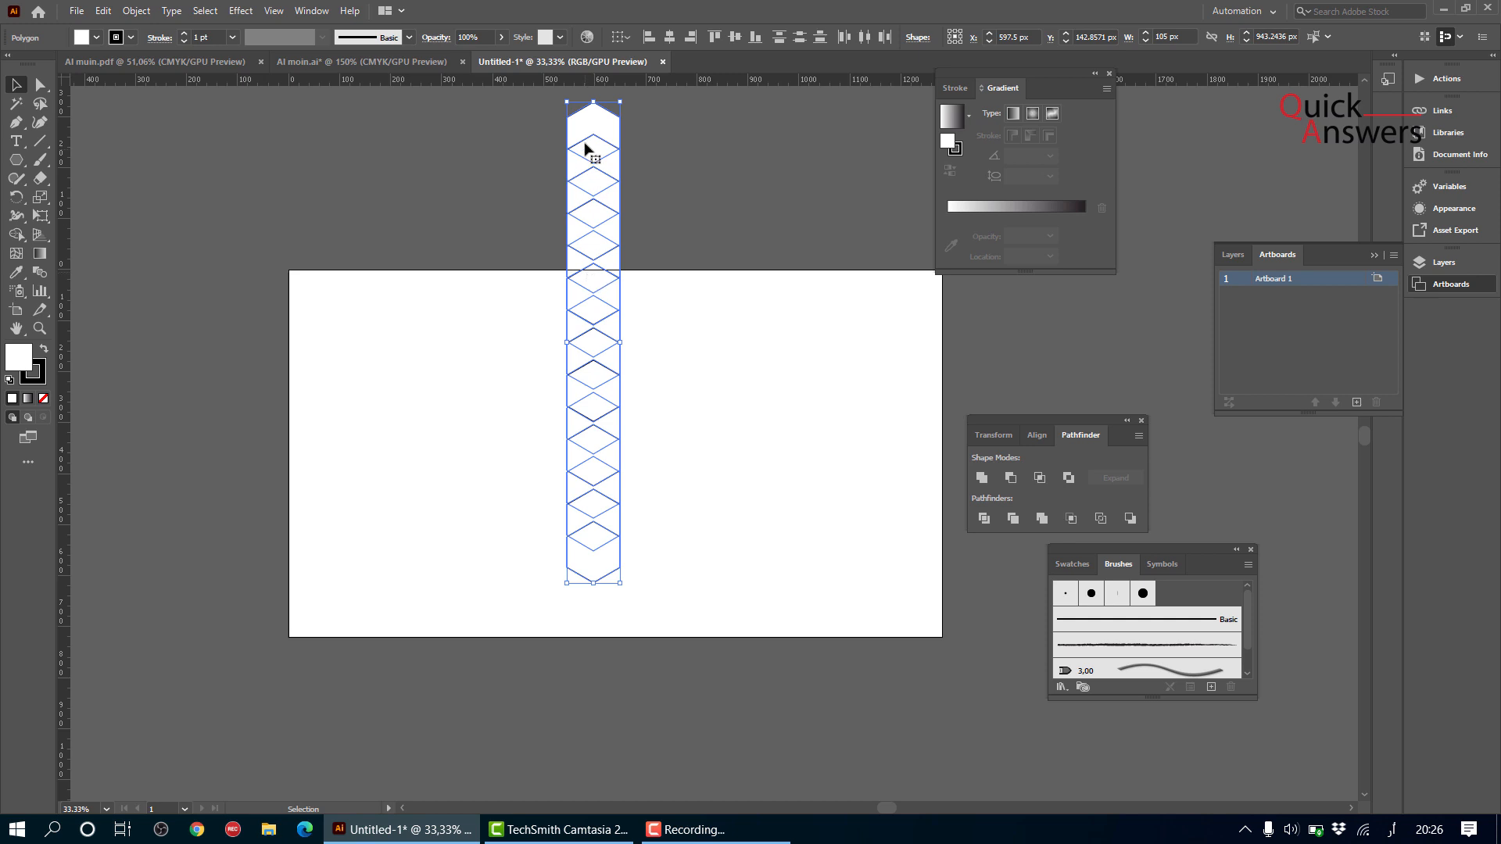
{"action": "left_click_drag", "start_coordinate": [593, 197], "coordinate": [409, 359]}
{"action": "left_click", "coordinate": [563, 416]}
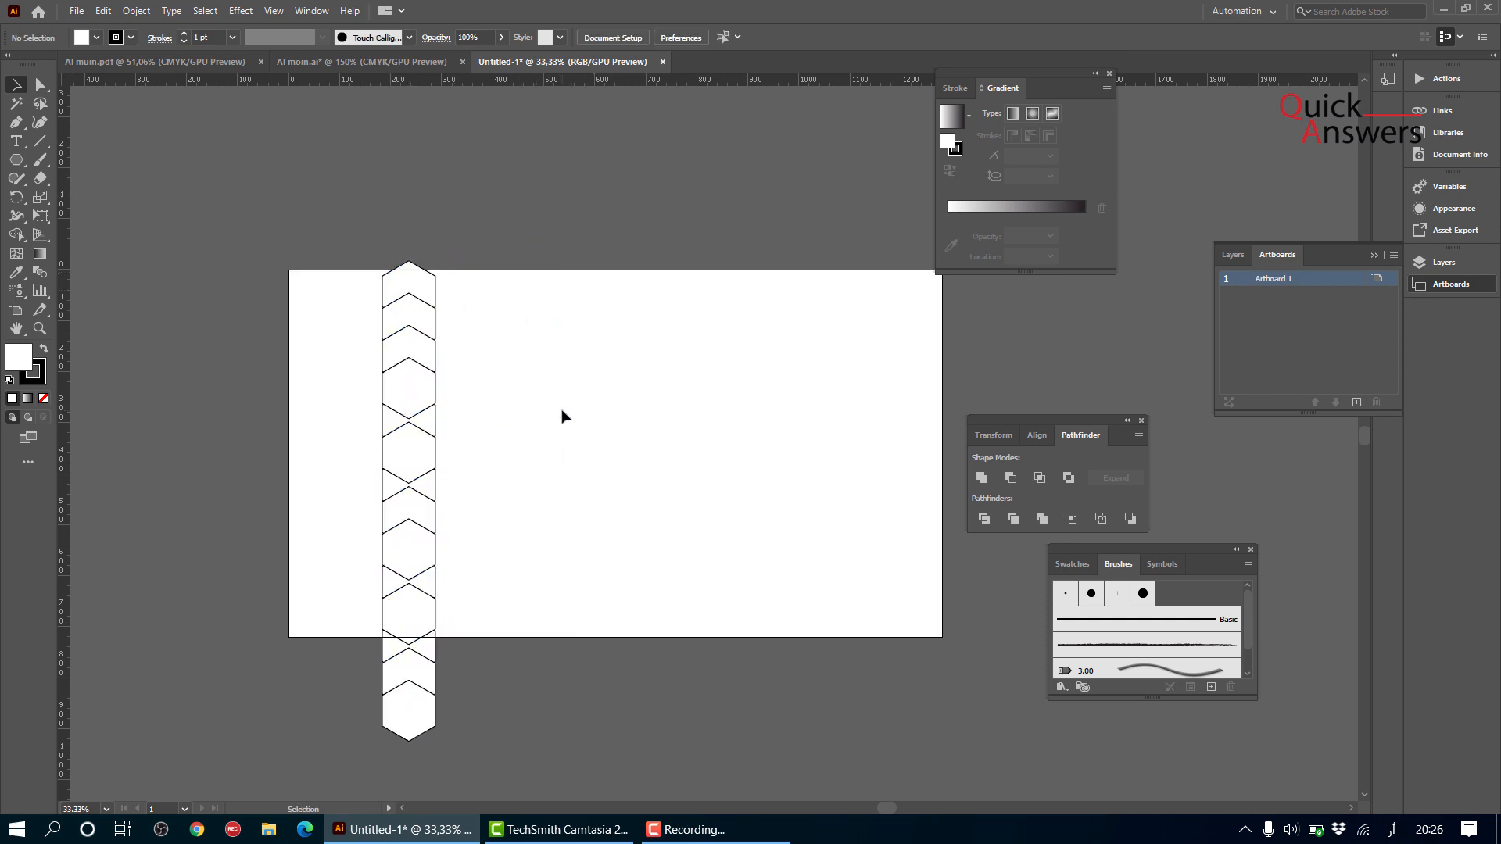
- Split the overlapping hexagons of the column with Pathfinder Divide and ungroup the resulting pieces
{"action": "left_click_drag", "start_coordinate": [462, 555], "coordinate": [488, 696]}
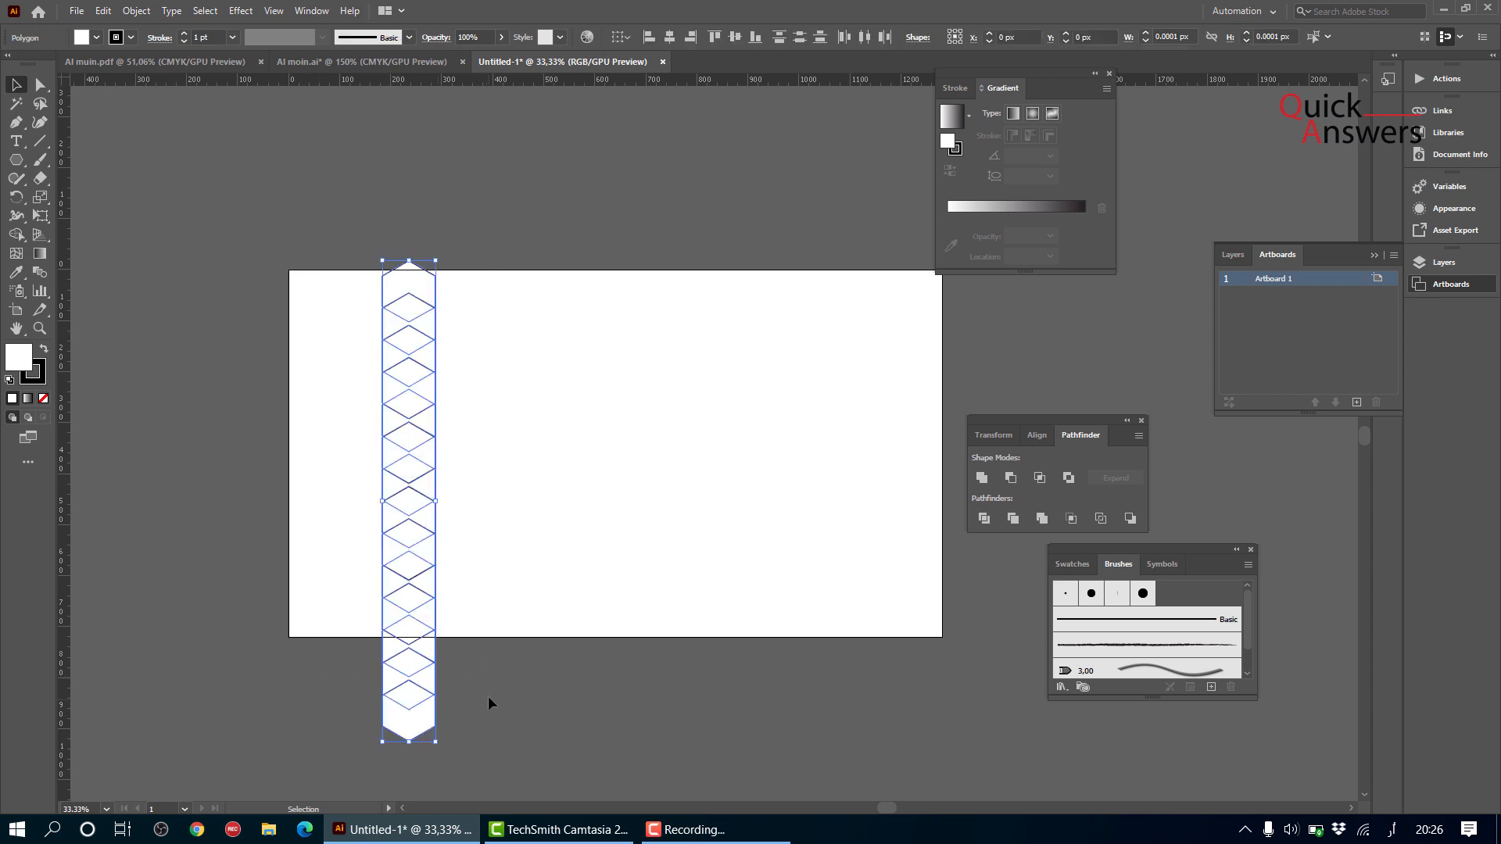
{"action": "left_click", "coordinate": [985, 520]}
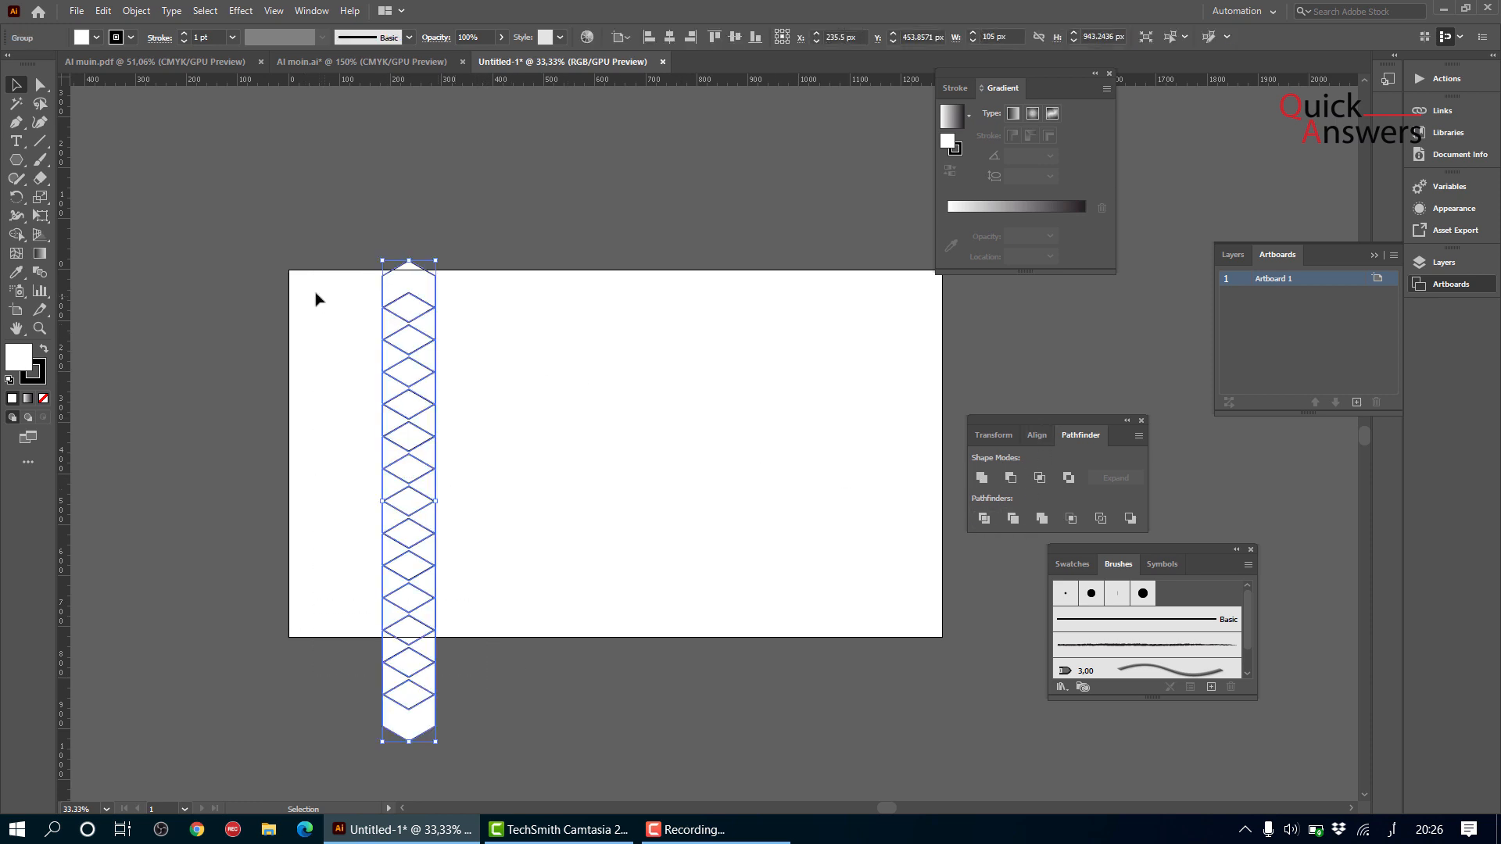
{"action": "scroll", "coordinate": [385, 301], "scroll_direction": "up", "scroll_amount": 2}
{"action": "left_click", "coordinate": [630, 429]}
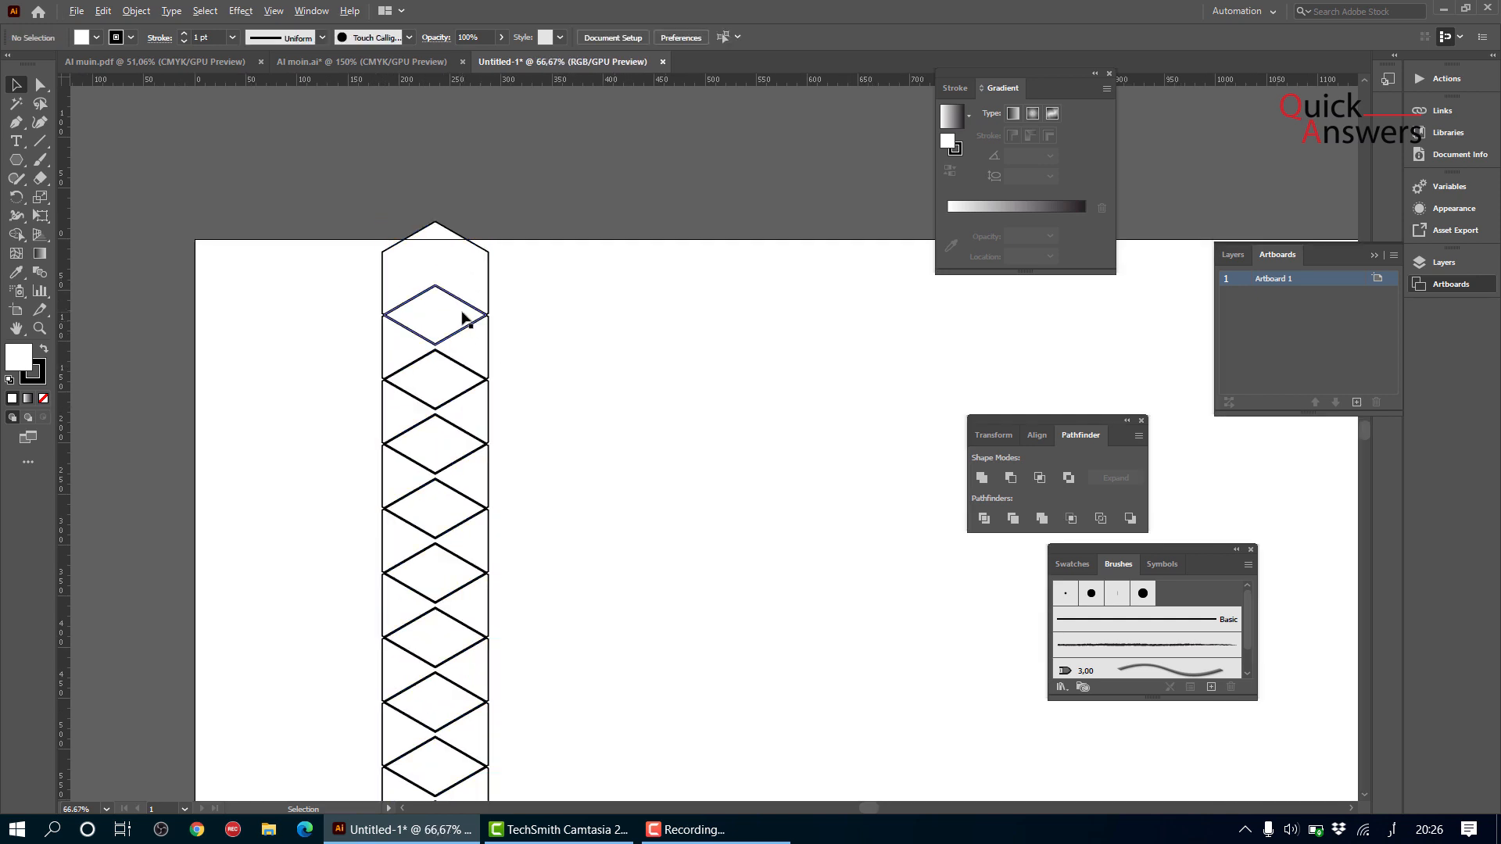
{"action": "scroll", "coordinate": [465, 321], "scroll_direction": "down", "scroll_amount": 2}
{"action": "scroll", "coordinate": [467, 320], "scroll_direction": "up", "scroll_amount": 4}
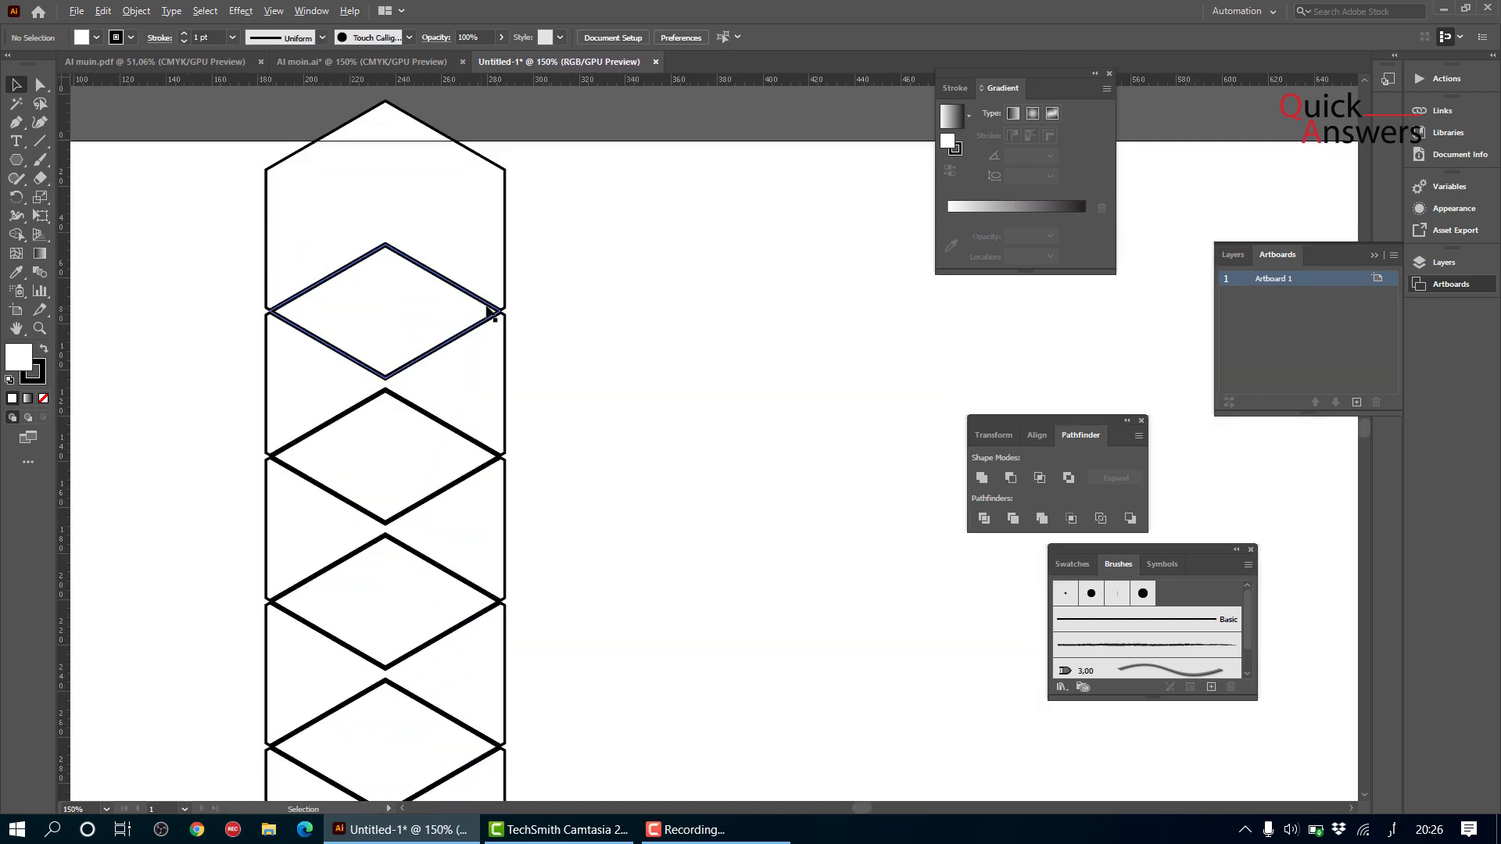
{"action": "left_click", "coordinate": [503, 227]}
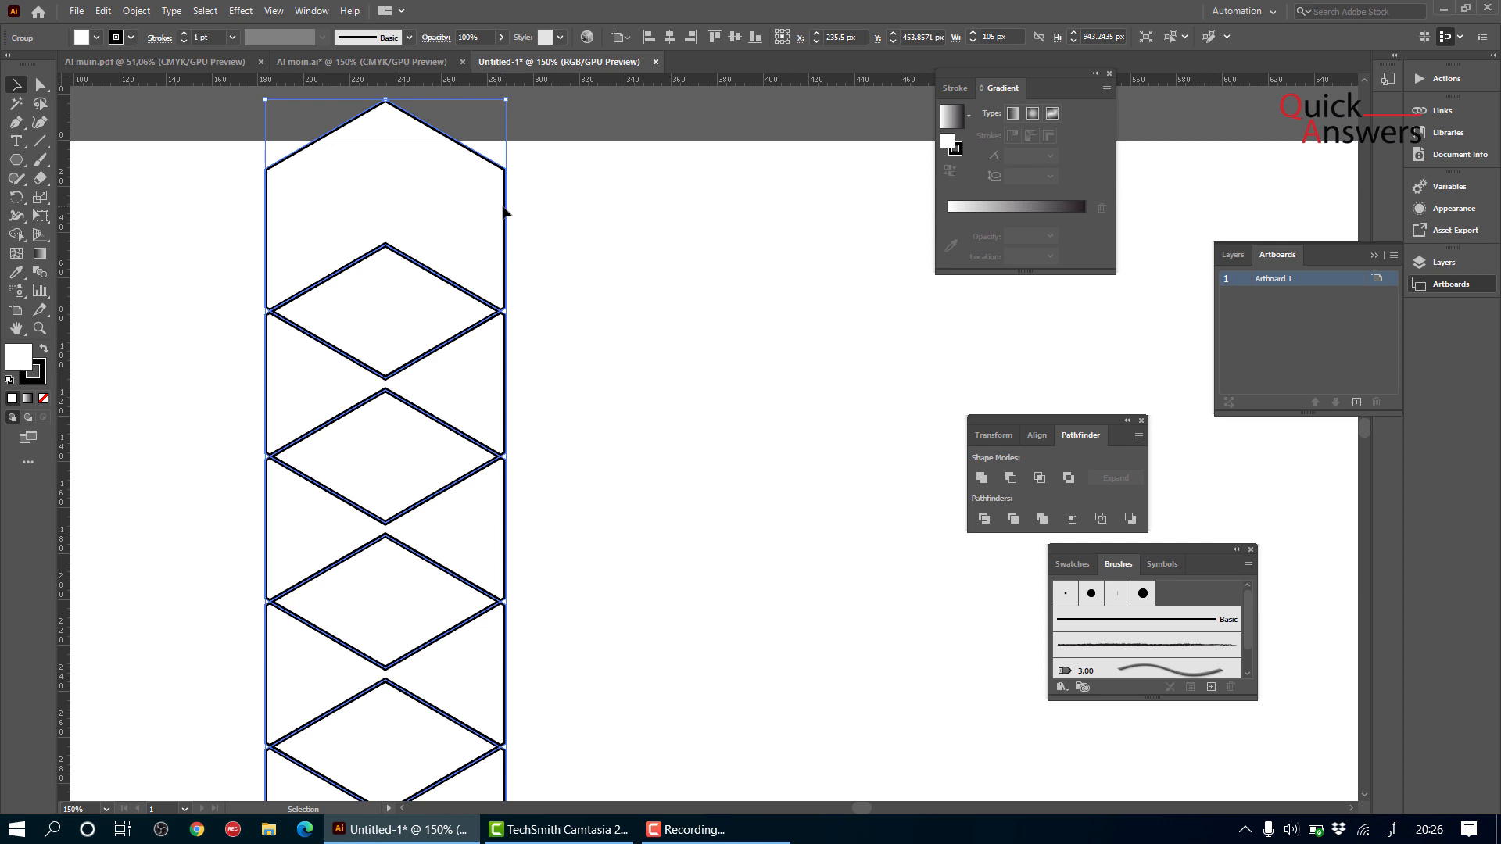
{"action": "right_click", "coordinate": [504, 211]}
{"action": "left_click", "coordinate": [578, 347]}
{"action": "left_click", "coordinate": [518, 244]}
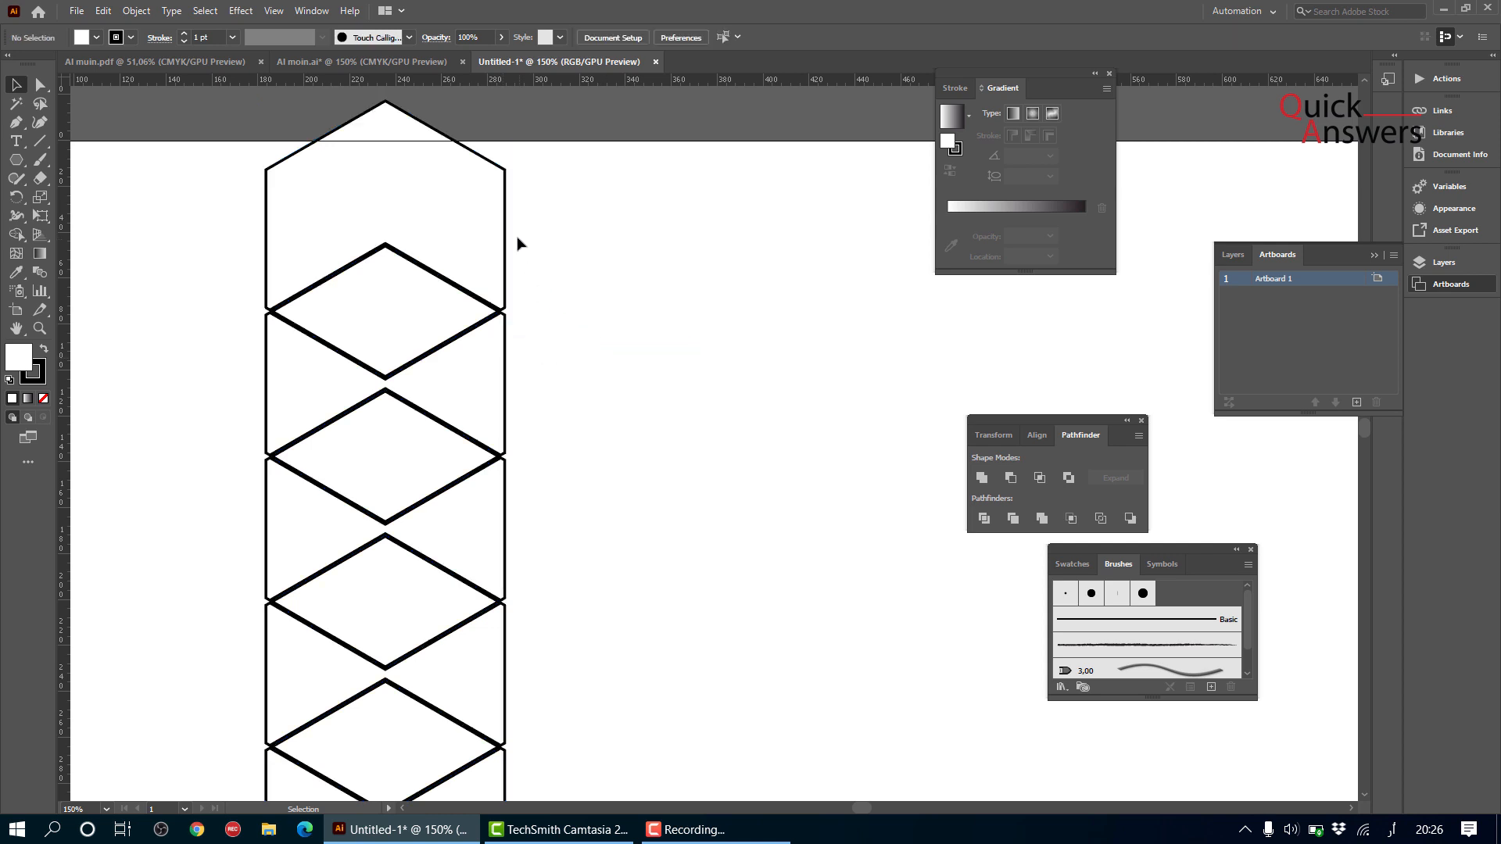
- Move the arrow-shaped top piece and the second bow-tie-shaped piece down out of the column to its right
{"action": "left_click_drag", "start_coordinate": [506, 242], "coordinate": [913, 311]}
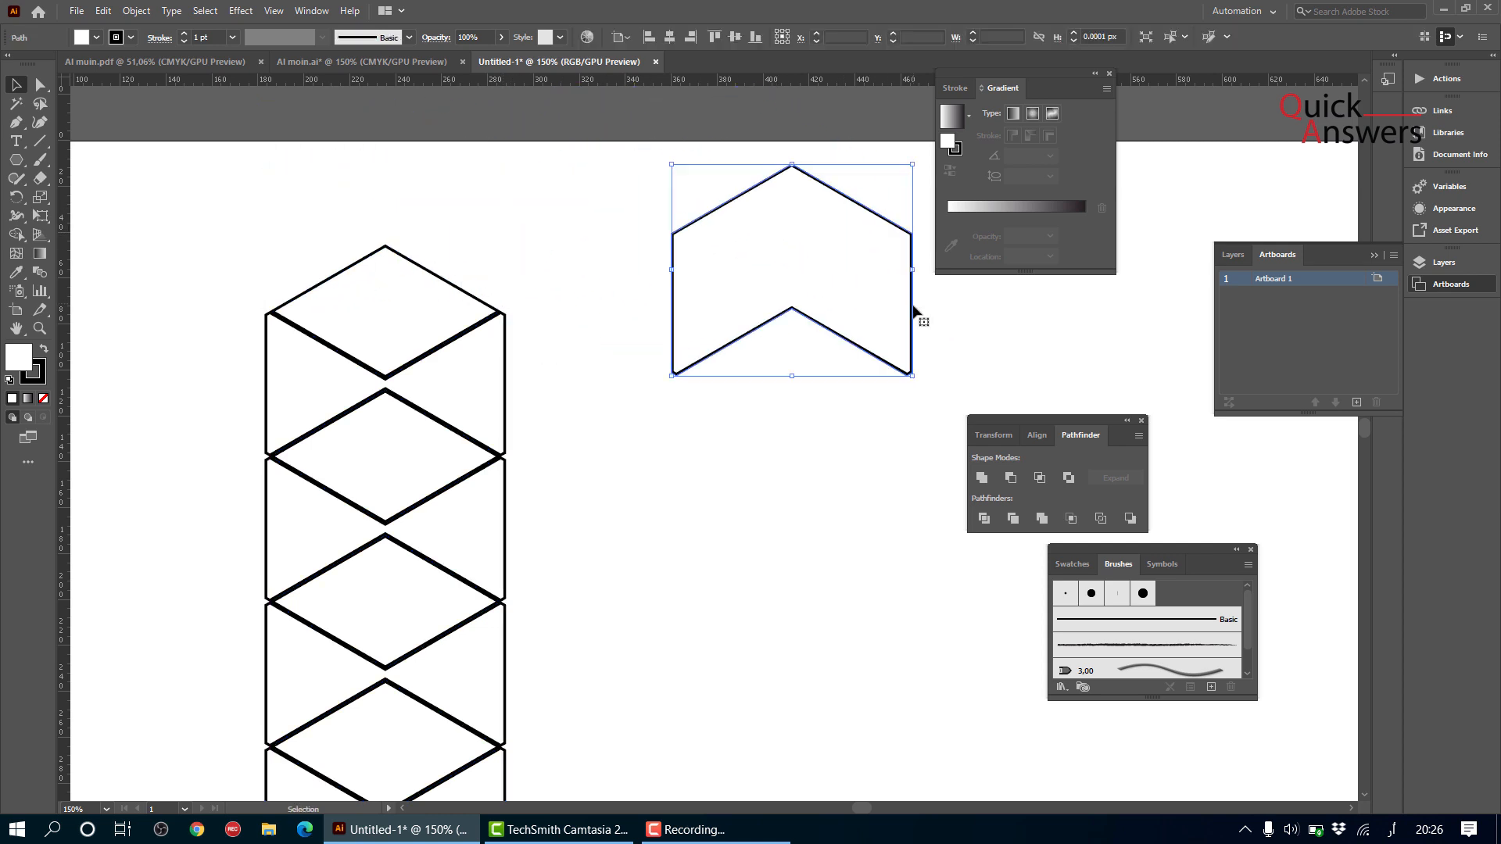
{"action": "left_click", "coordinate": [713, 459]}
{"action": "key", "text": "space"}
{"action": "left_click_drag", "start_coordinate": [657, 469], "coordinate": [575, 409]}
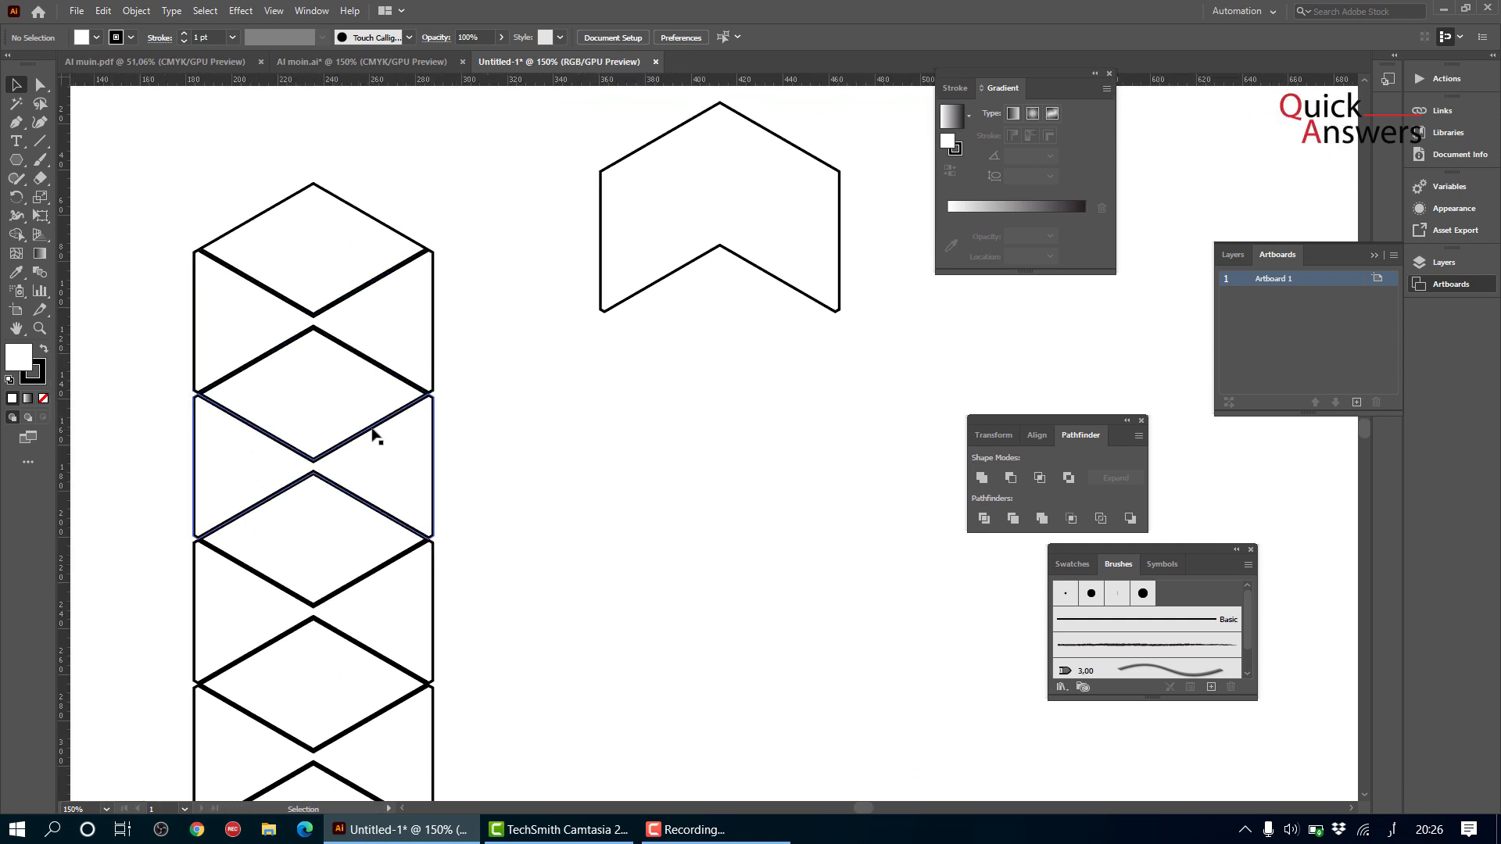
{"action": "left_click", "coordinate": [383, 452]}
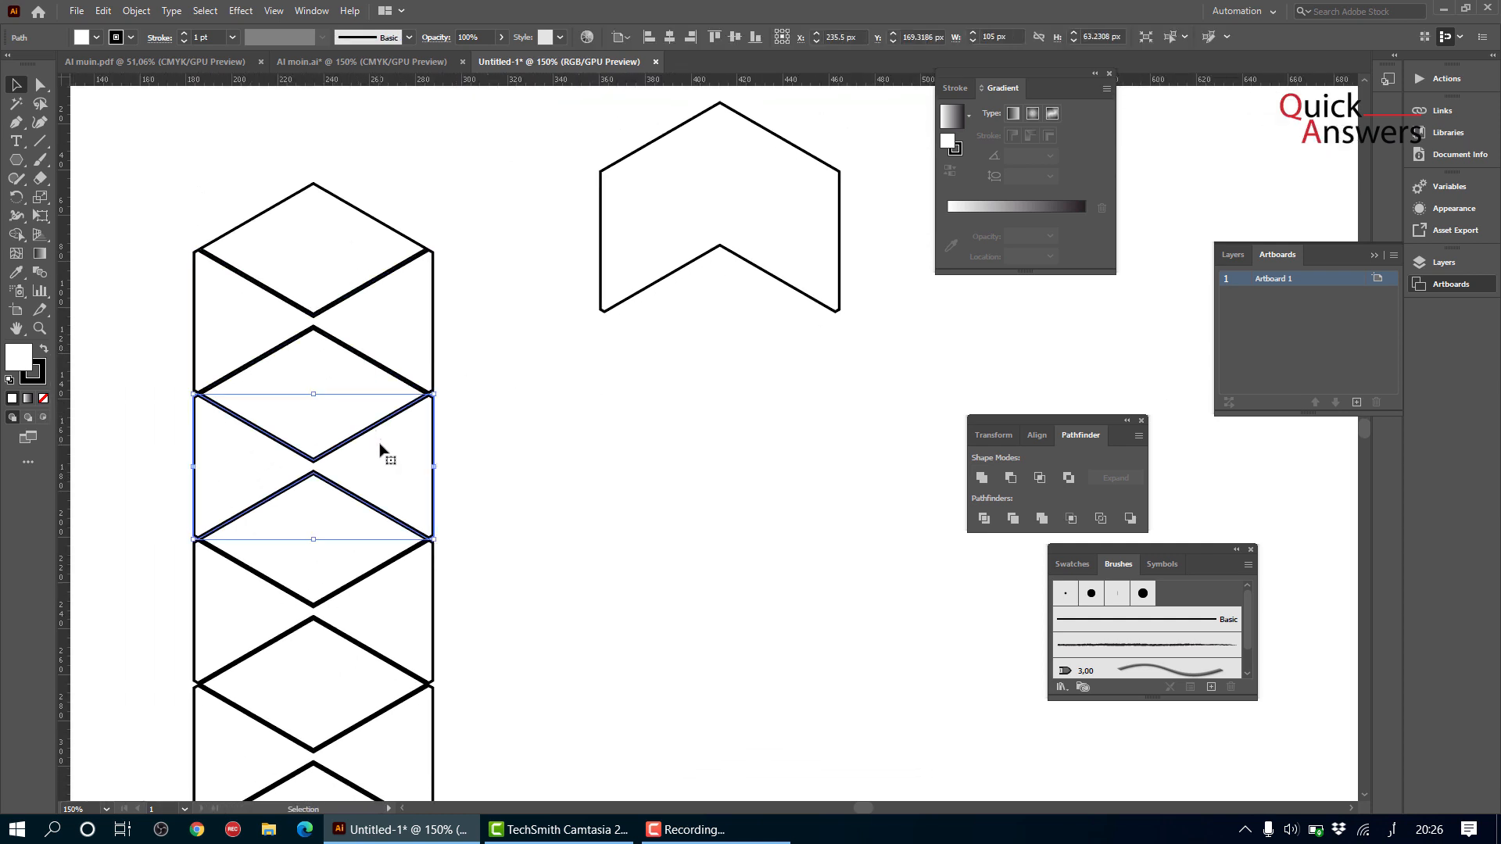
{"action": "left_click_drag", "start_coordinate": [383, 452], "coordinate": [712, 475]}
{"action": "left_click", "coordinate": [430, 423]}
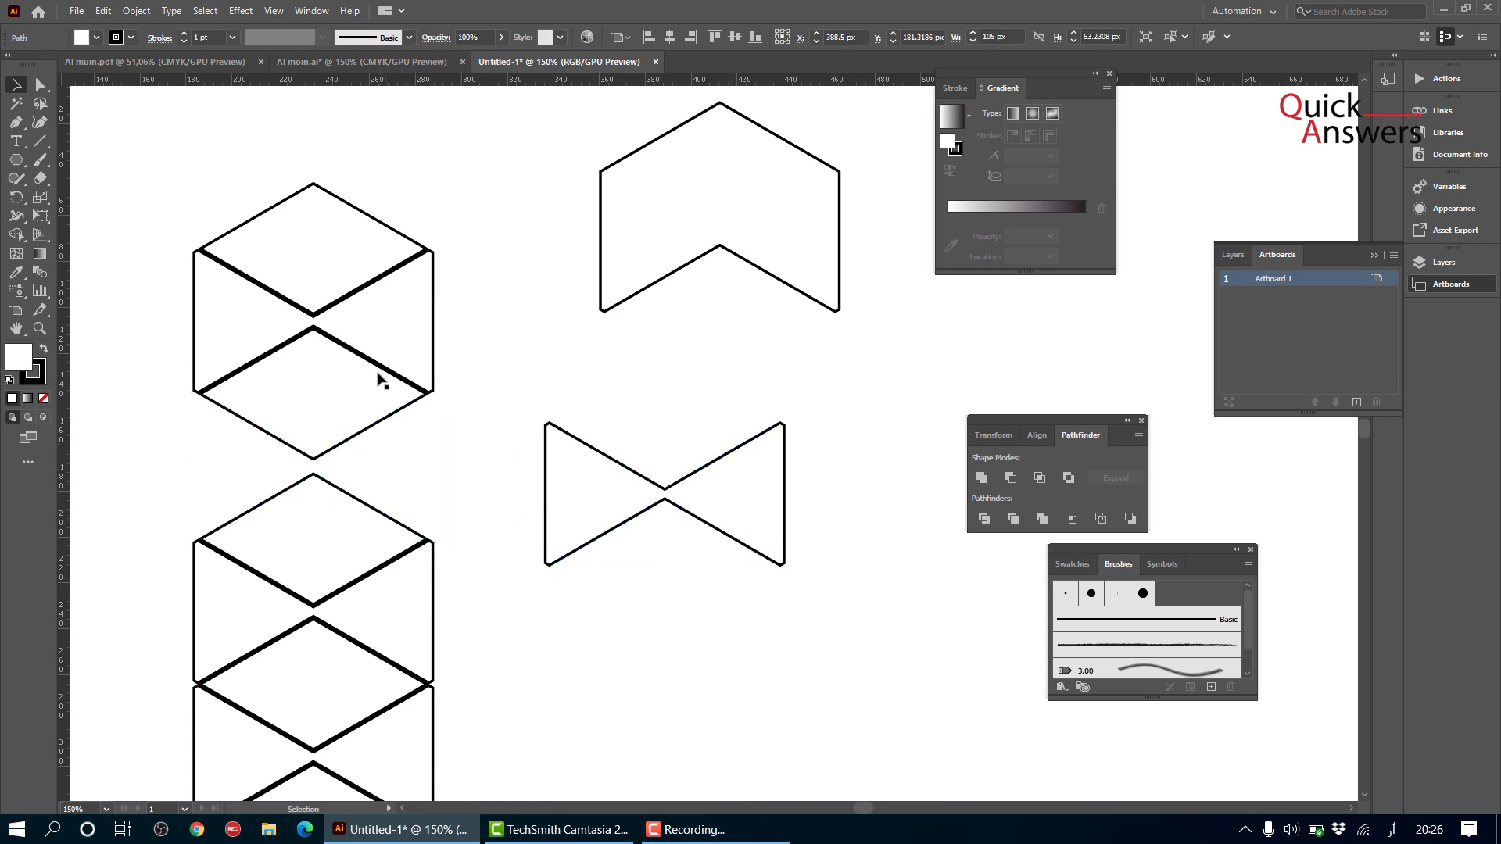
- Move another bow-tie piece out to the right of the column and the diamond above its gap out to the left
{"action": "scroll", "coordinate": [342, 310], "scroll_direction": "down", "scroll_amount": 1}
{"action": "scroll", "coordinate": [295, 345], "scroll_direction": "up", "scroll_amount": 3}
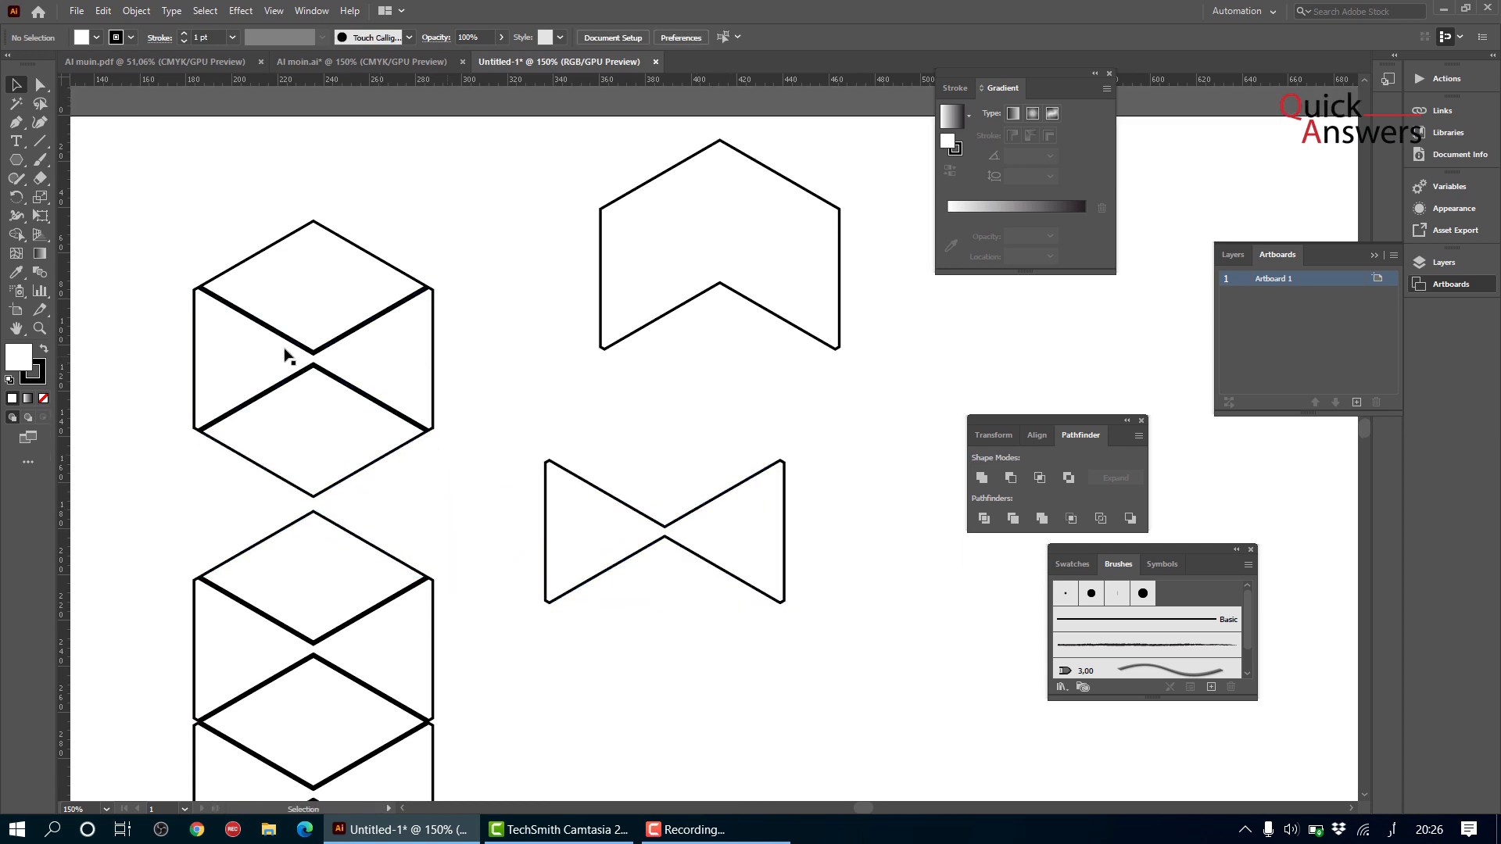
{"action": "scroll", "coordinate": [352, 426], "scroll_direction": "down", "scroll_amount": 6}
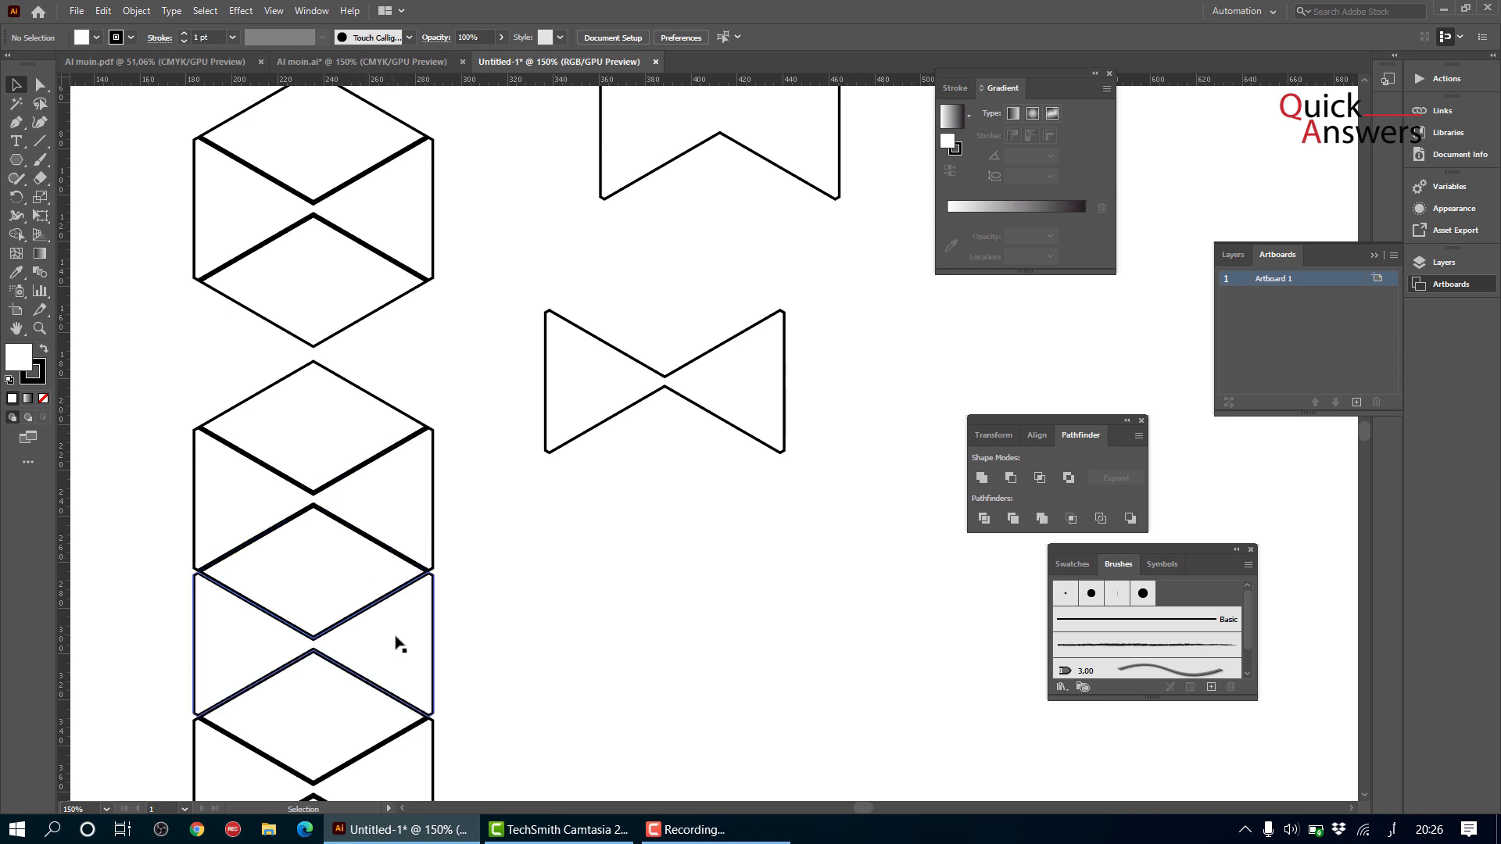
{"action": "left_click_drag", "start_coordinate": [396, 640], "coordinate": [806, 624]}
{"action": "scroll", "coordinate": [497, 509], "scroll_direction": "down", "scroll_amount": 2}
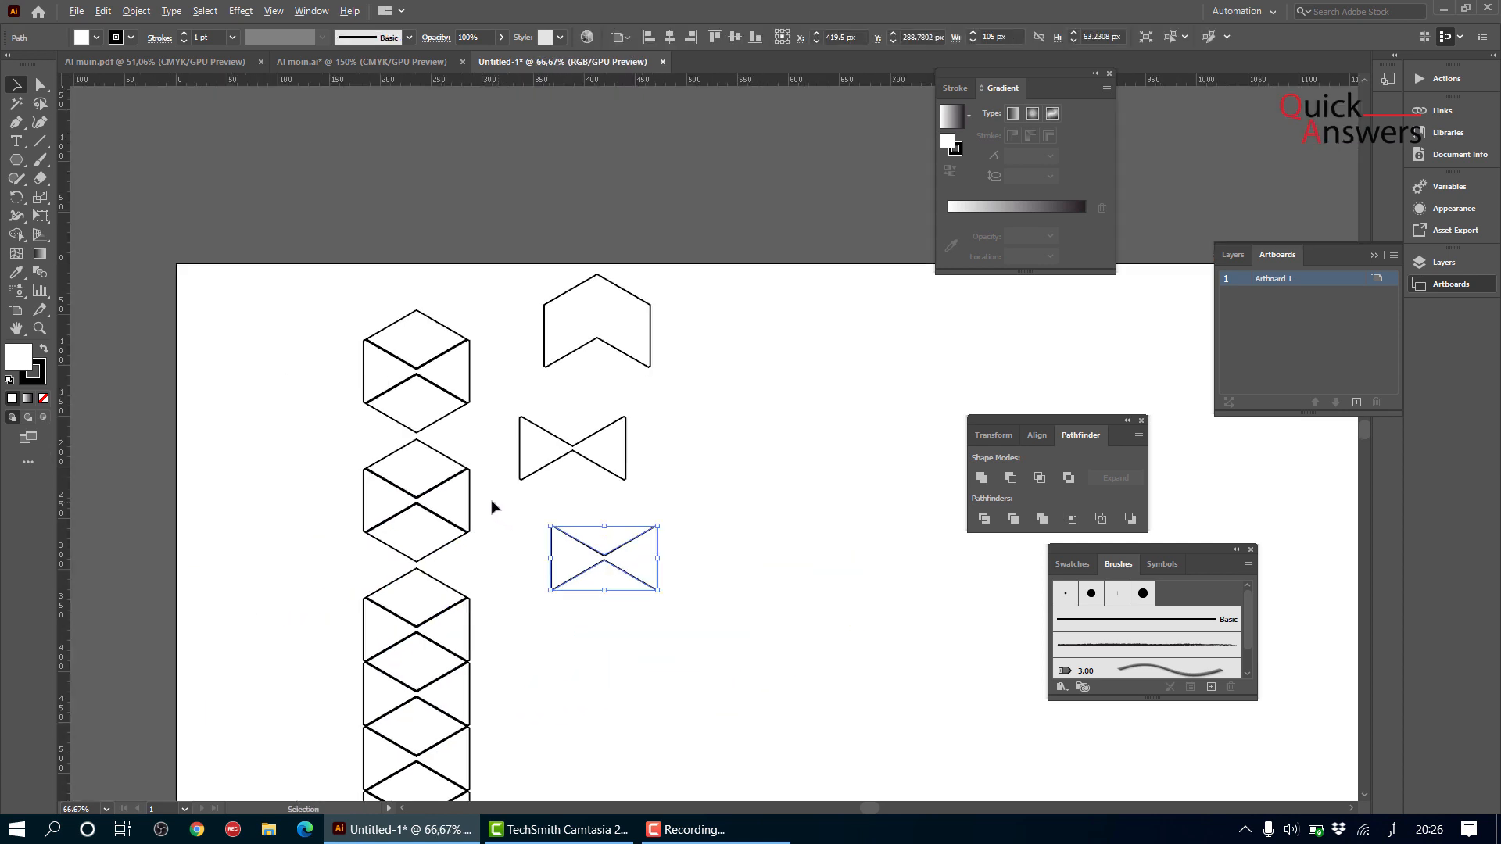
{"action": "scroll", "coordinate": [438, 489], "scroll_direction": "down", "scroll_amount": 3}
{"action": "left_click_drag", "start_coordinate": [423, 479], "coordinate": [263, 504]}
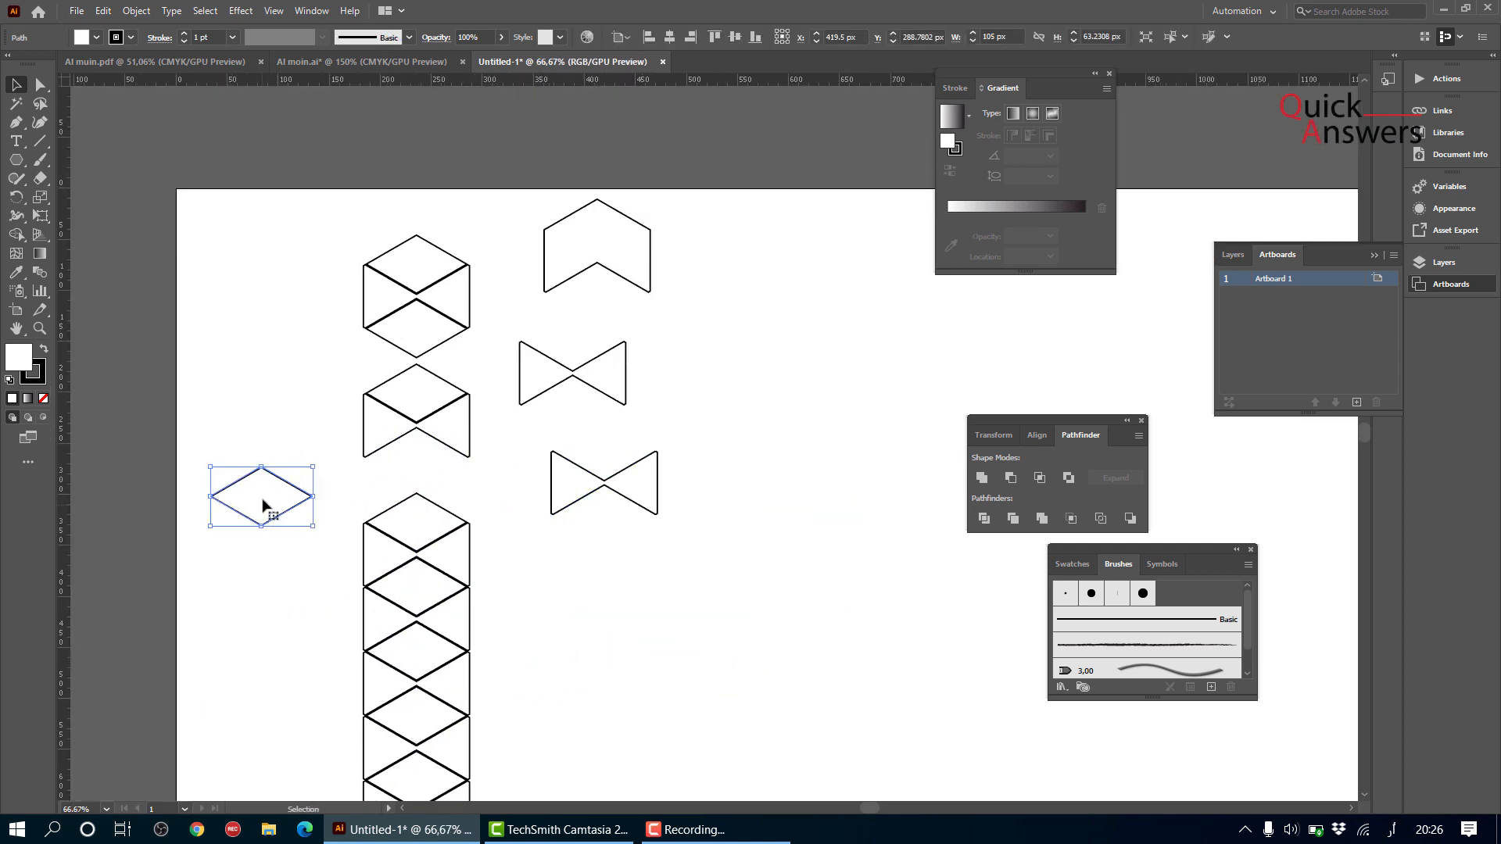
{"action": "left_click", "coordinate": [453, 463]}
- Delete the upper of the two bow-tie pieces lying to the right of the column
{"action": "scroll", "coordinate": [439, 441], "scroll_direction": "up", "scroll_amount": 3}
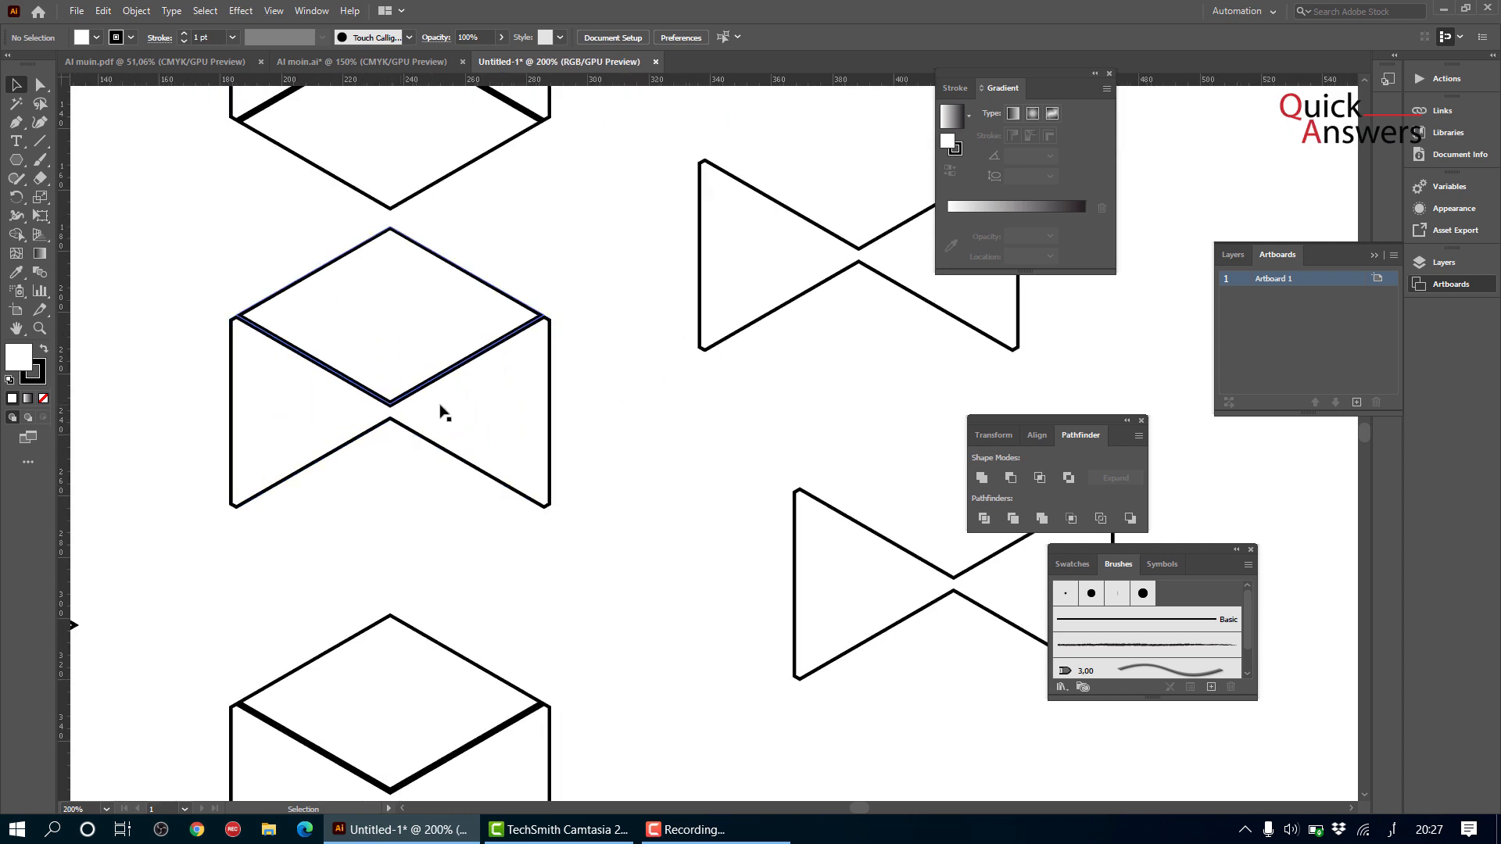
{"action": "scroll", "coordinate": [472, 412], "scroll_direction": "down", "scroll_amount": 3}
{"action": "left_click", "coordinate": [681, 339]}
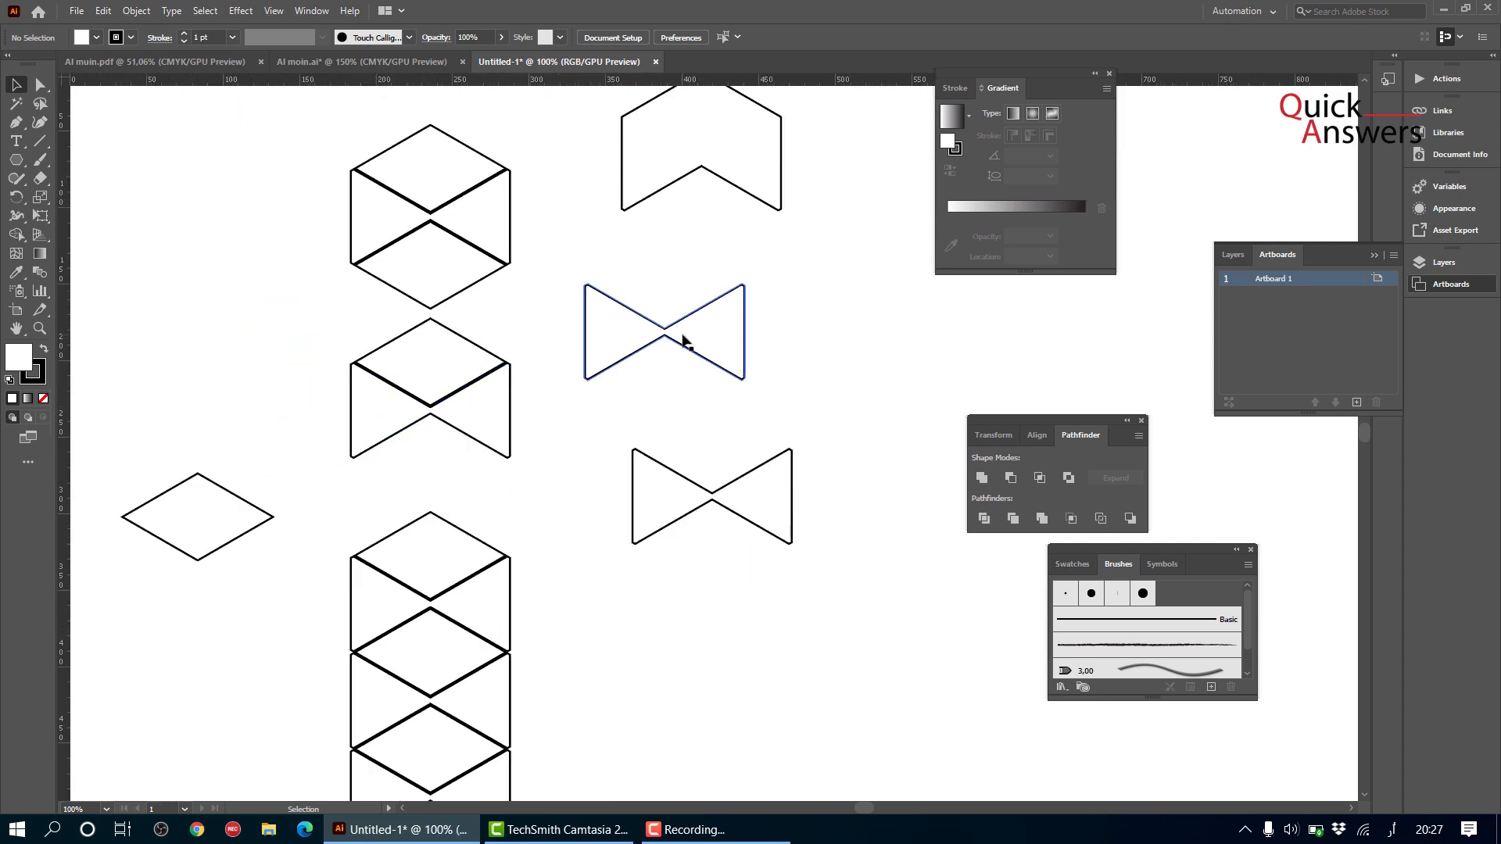
{"action": "key", "text": "Delete"}
{"action": "scroll", "coordinate": [680, 333], "scroll_direction": "up", "scroll_amount": 2}
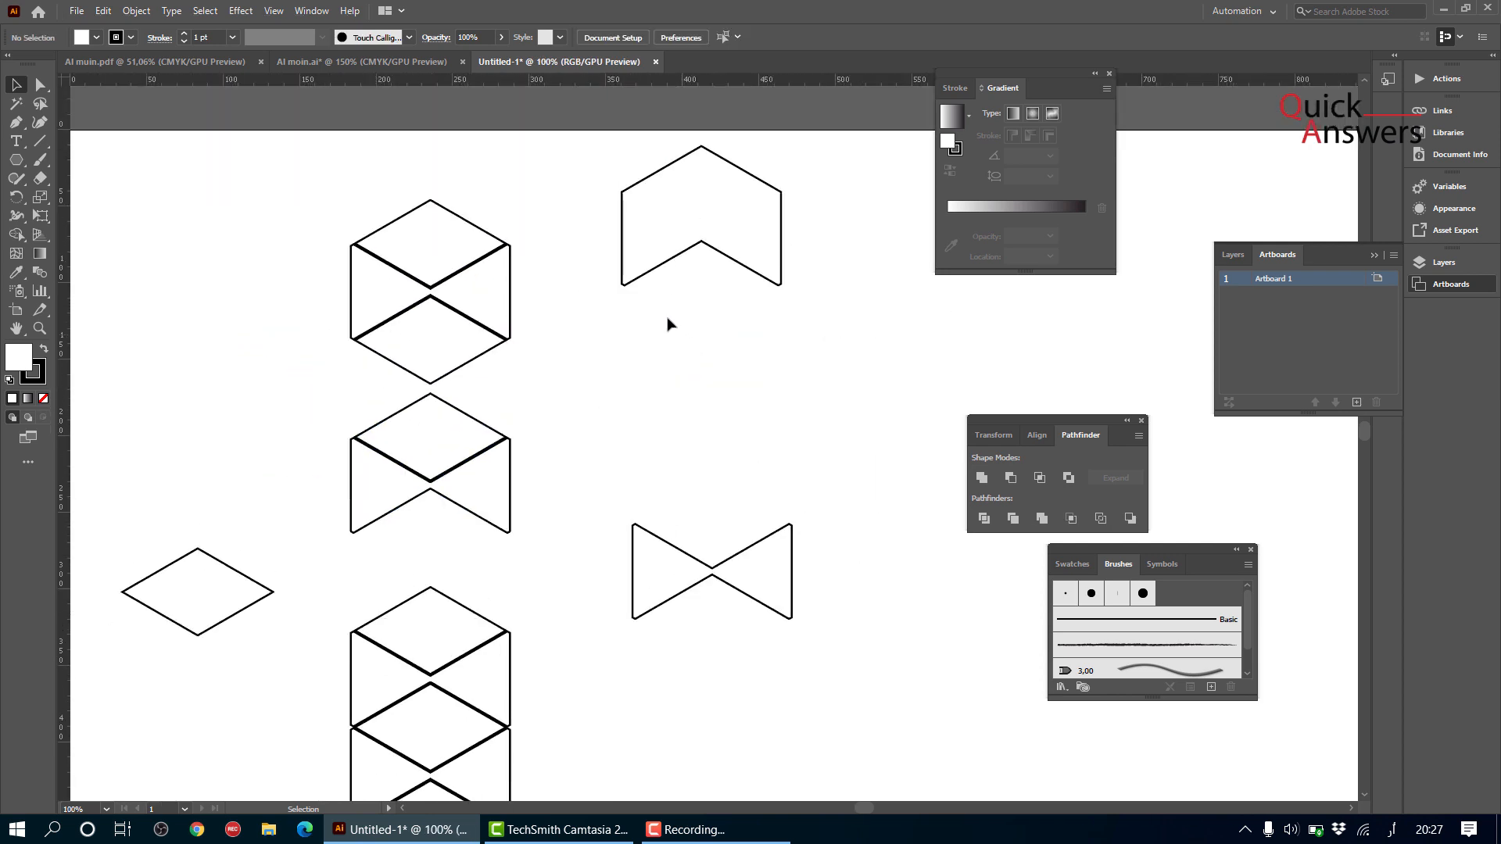
- Move the arrow-shaped piece over the column's topmost hexagon and enlarge it slightly so it frames that hexagon
{"action": "left_click_drag", "start_coordinate": [678, 246], "coordinate": [410, 296]}
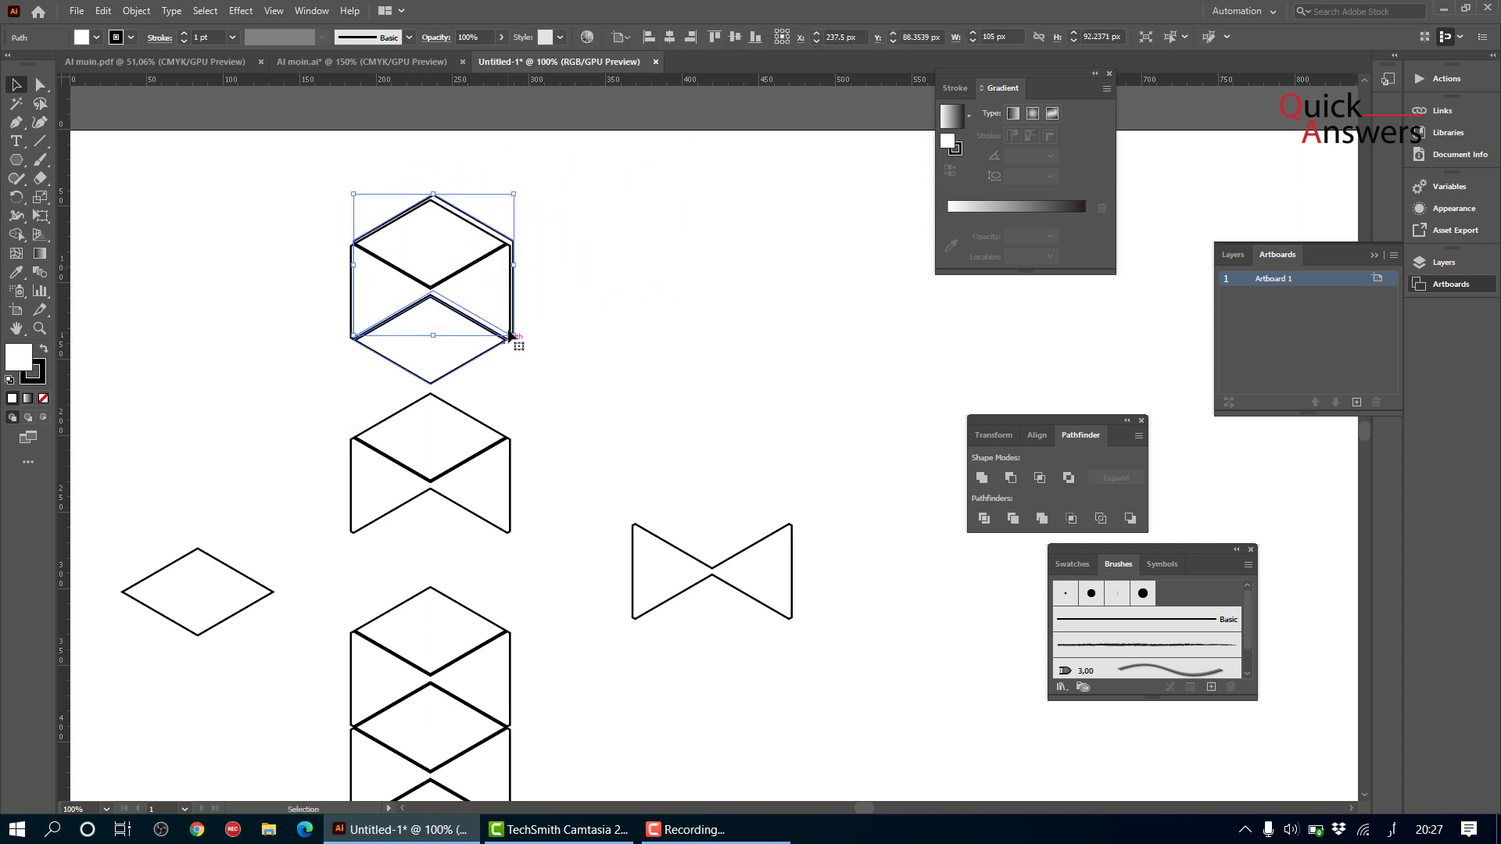
{"action": "left_click_drag", "start_coordinate": [512, 337], "coordinate": [525, 359]}
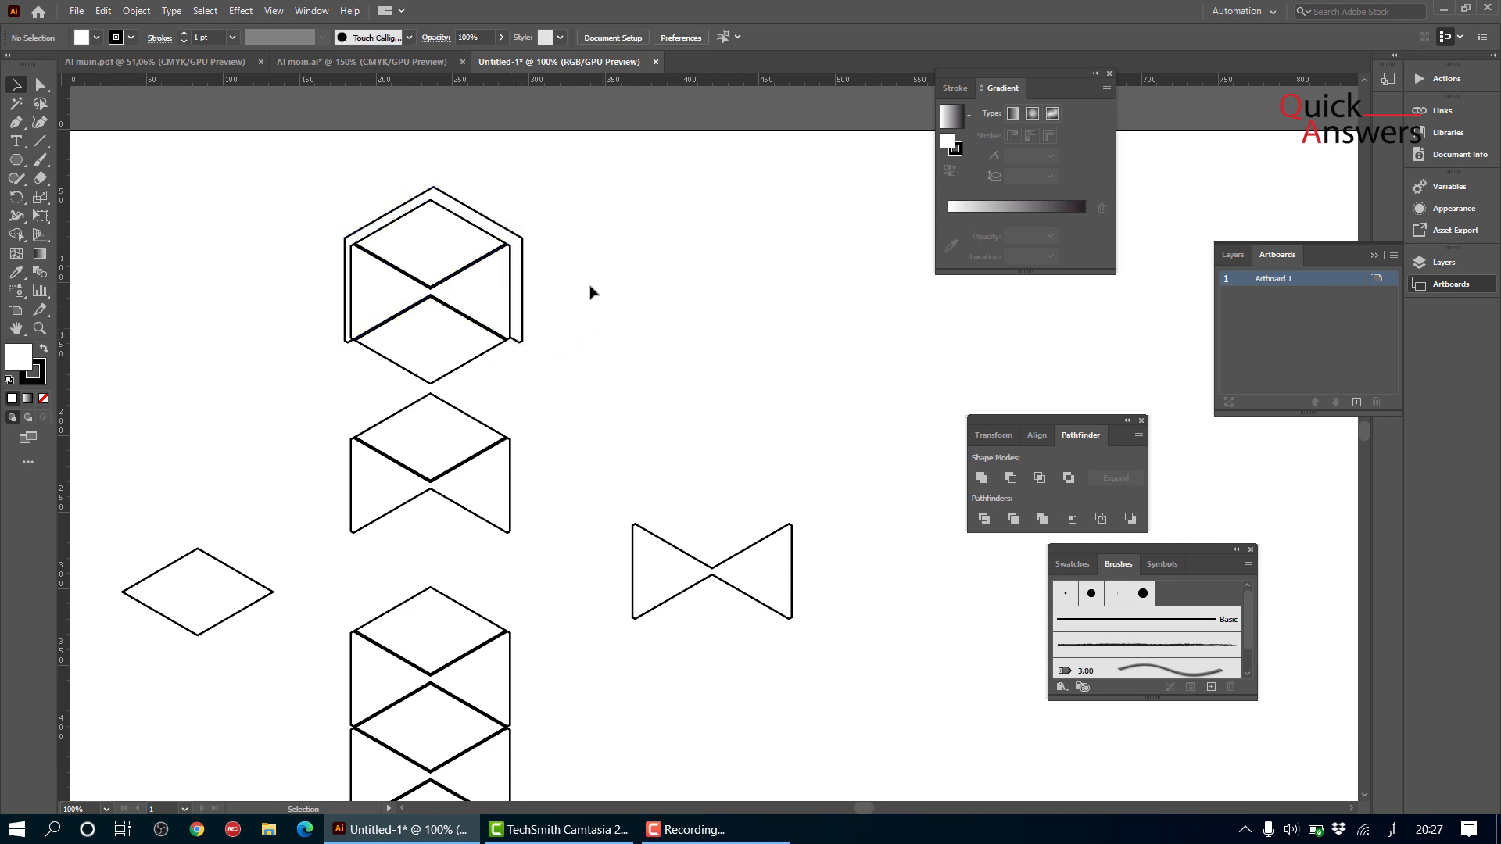
- Align the arrow-shaped frame, the top diamond and the bow-tie piece of the topmost hexagon on their horizontal centers
{"action": "left_click_drag", "start_coordinate": [582, 227], "coordinate": [446, 292]}
{"action": "left_click", "coordinate": [667, 37]}
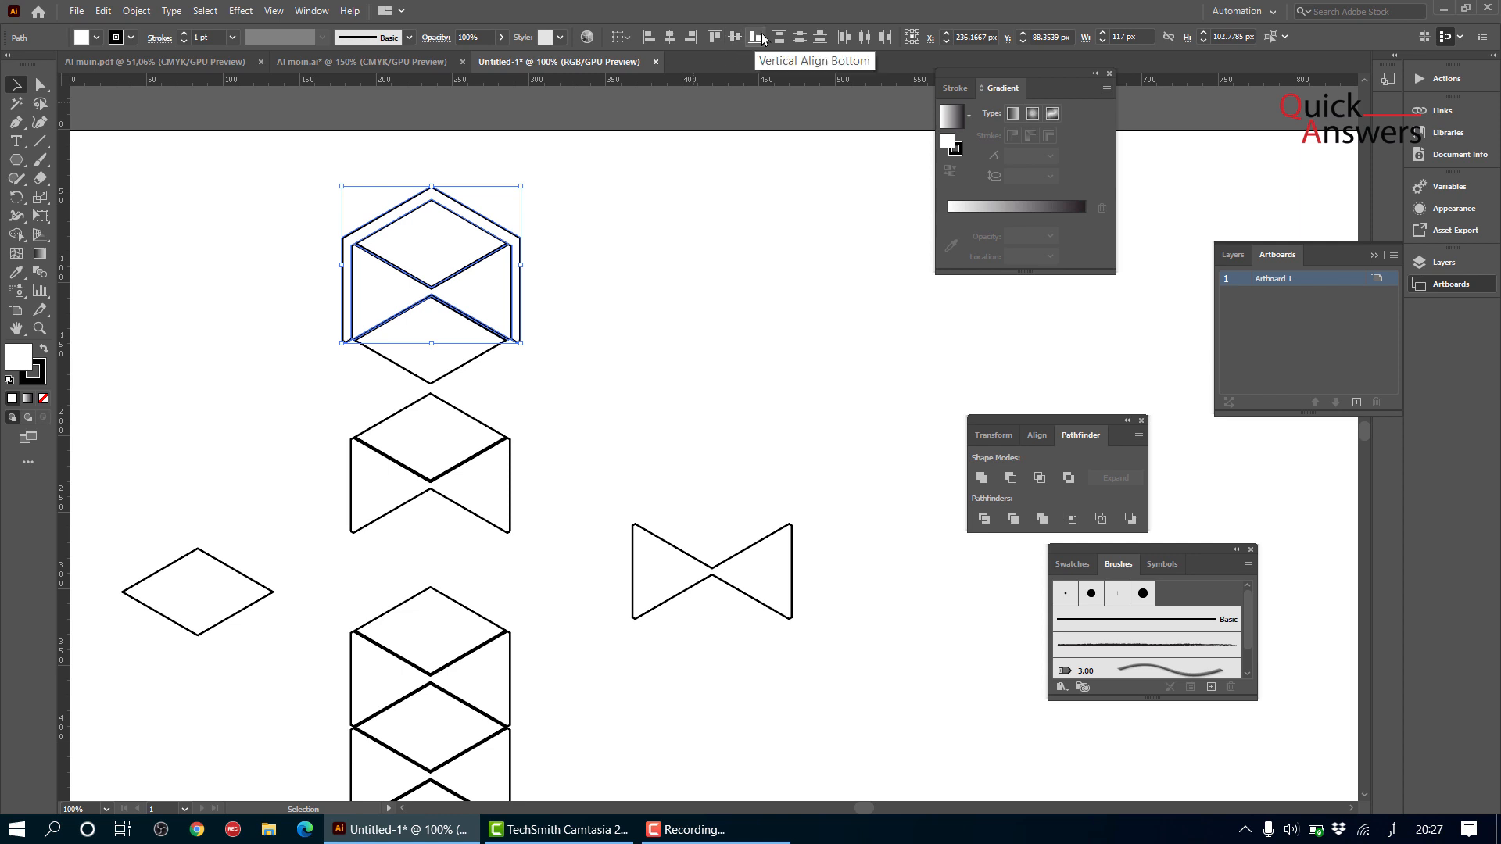
{"action": "left_click", "coordinate": [704, 280]}
{"action": "scroll", "coordinate": [449, 248], "scroll_direction": "up", "scroll_amount": 2}
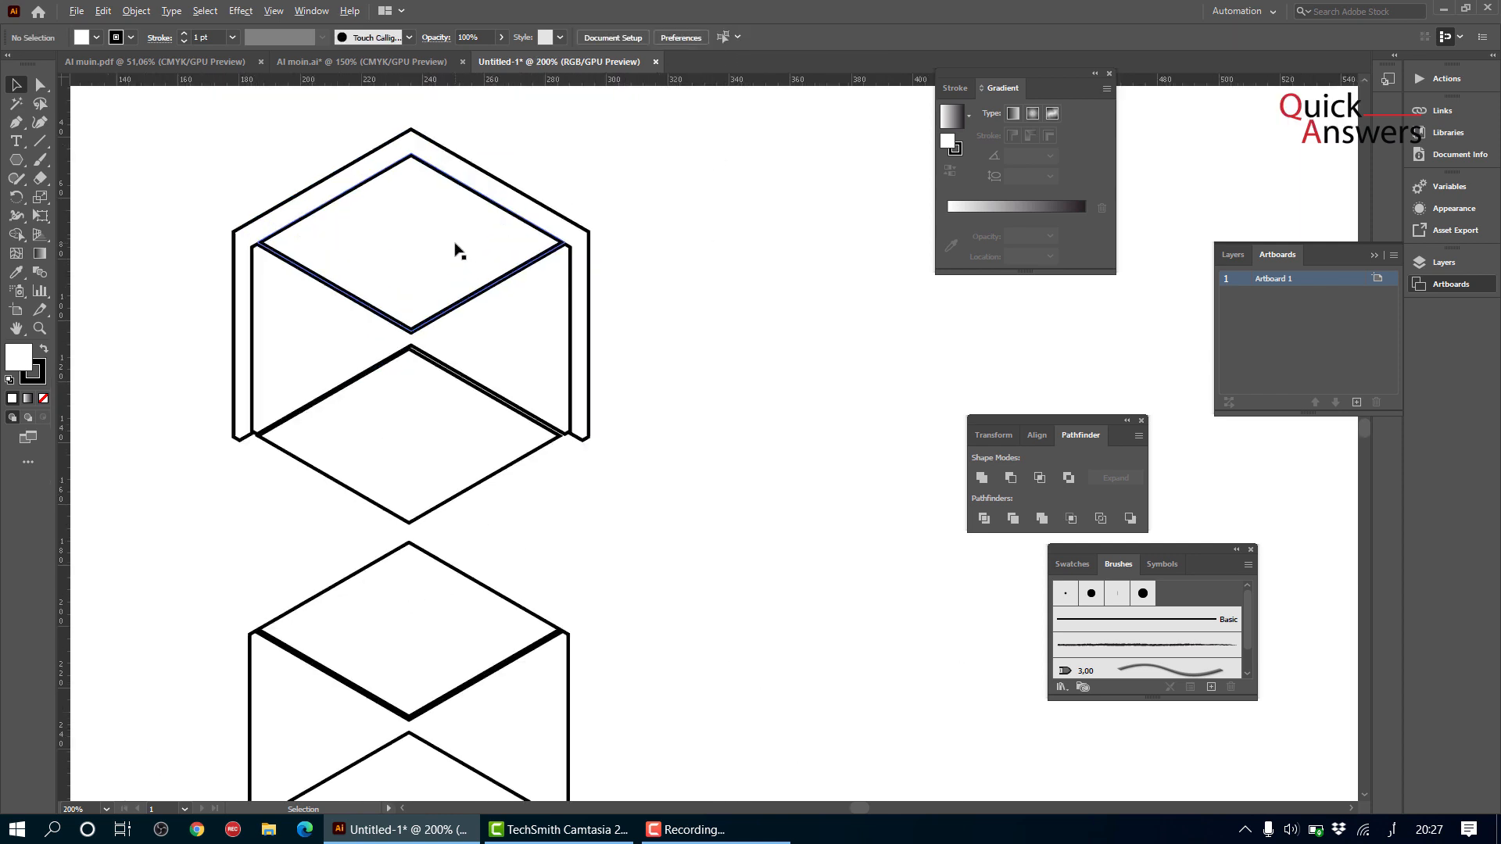
{"action": "scroll", "coordinate": [456, 248], "scroll_direction": "down", "scroll_amount": 2}
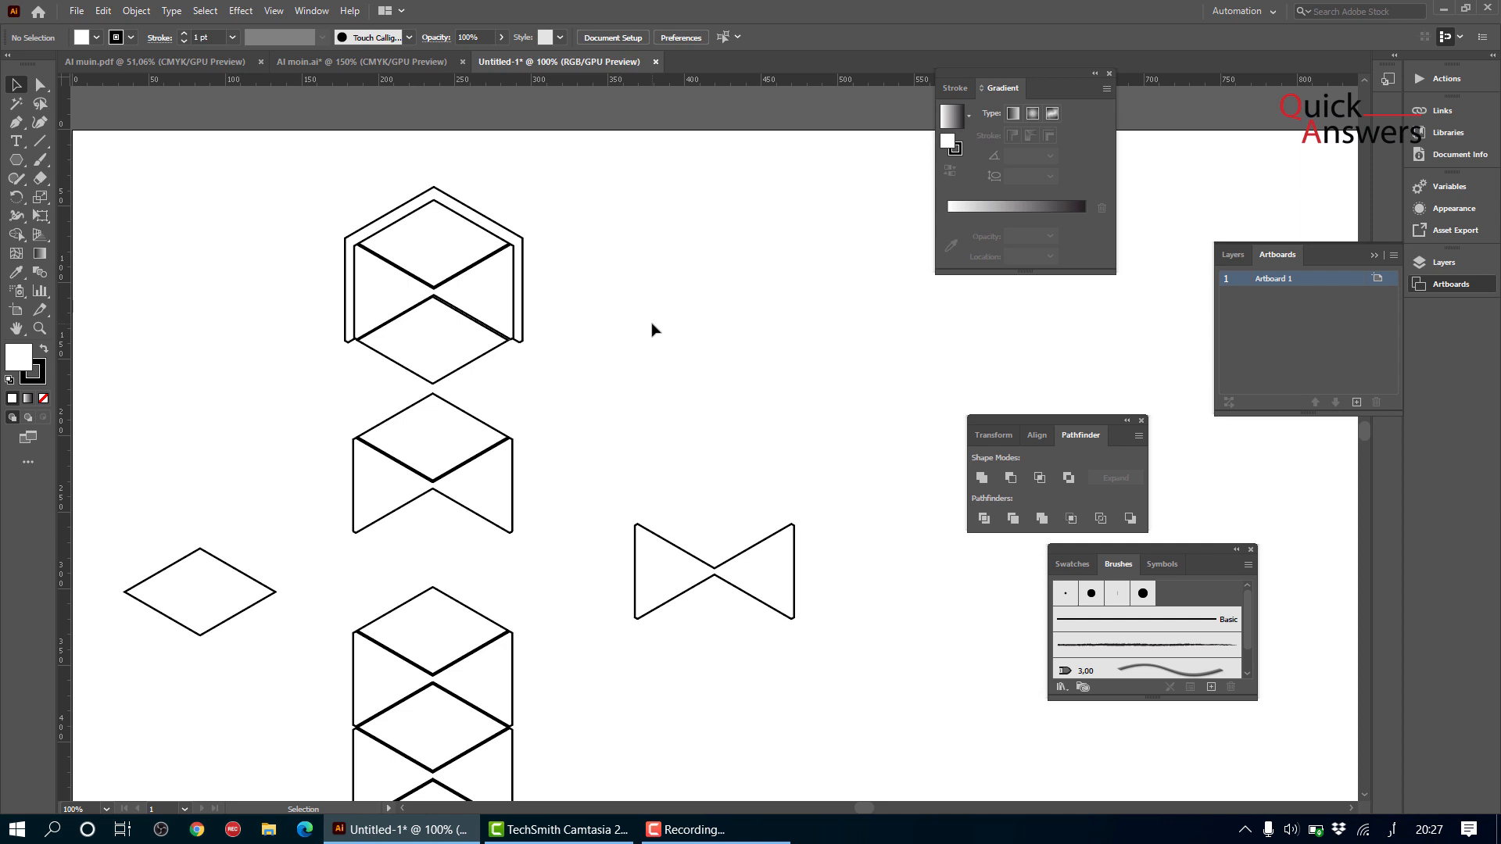
- Fill the top diamond of the framed hexagon with a dark brown swatch
{"action": "scroll", "coordinate": [653, 327], "scroll_direction": "down", "scroll_amount": 1}
{"action": "scroll", "coordinate": [626, 344], "scroll_direction": "down", "scroll_amount": 3}
{"action": "left_click_drag", "start_coordinate": [617, 331], "coordinate": [536, 391]}
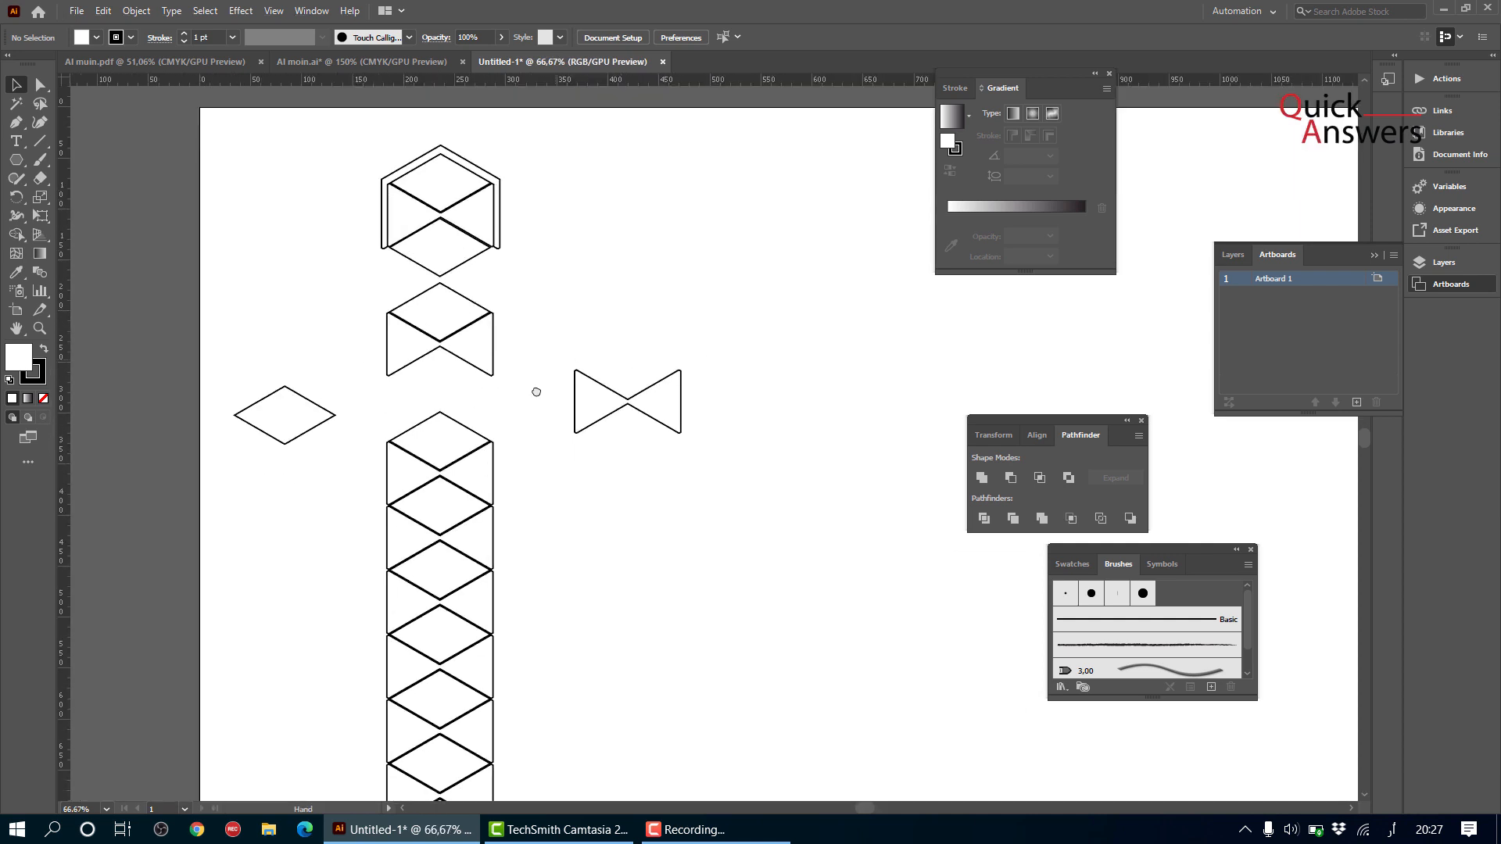
{"action": "scroll", "coordinate": [516, 367], "scroll_direction": "up", "scroll_amount": 2}
{"action": "scroll", "coordinate": [422, 312], "scroll_direction": "up", "scroll_amount": 3}
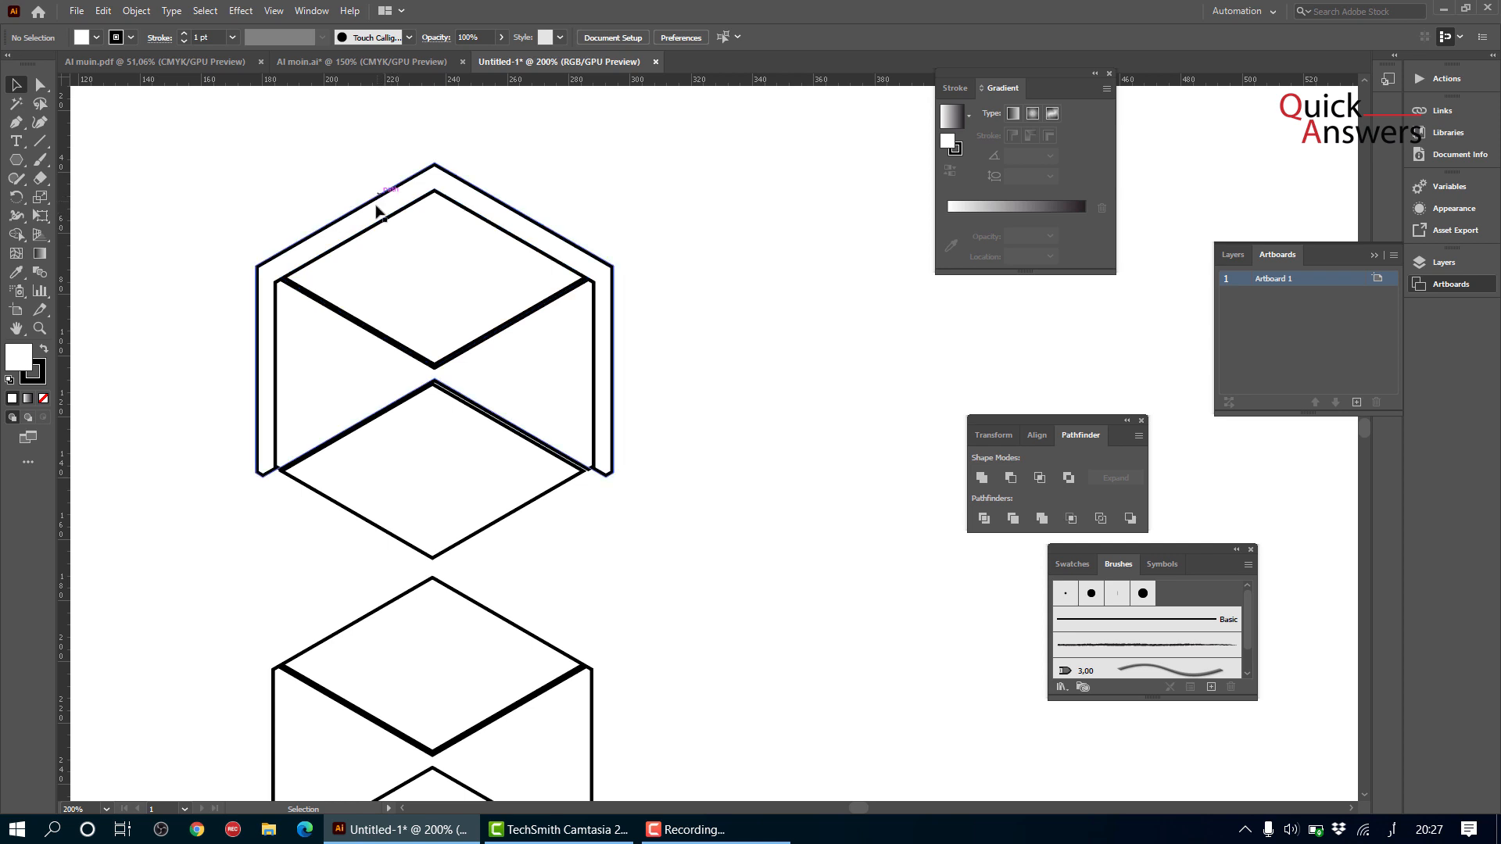
{"action": "left_click", "coordinate": [387, 234]}
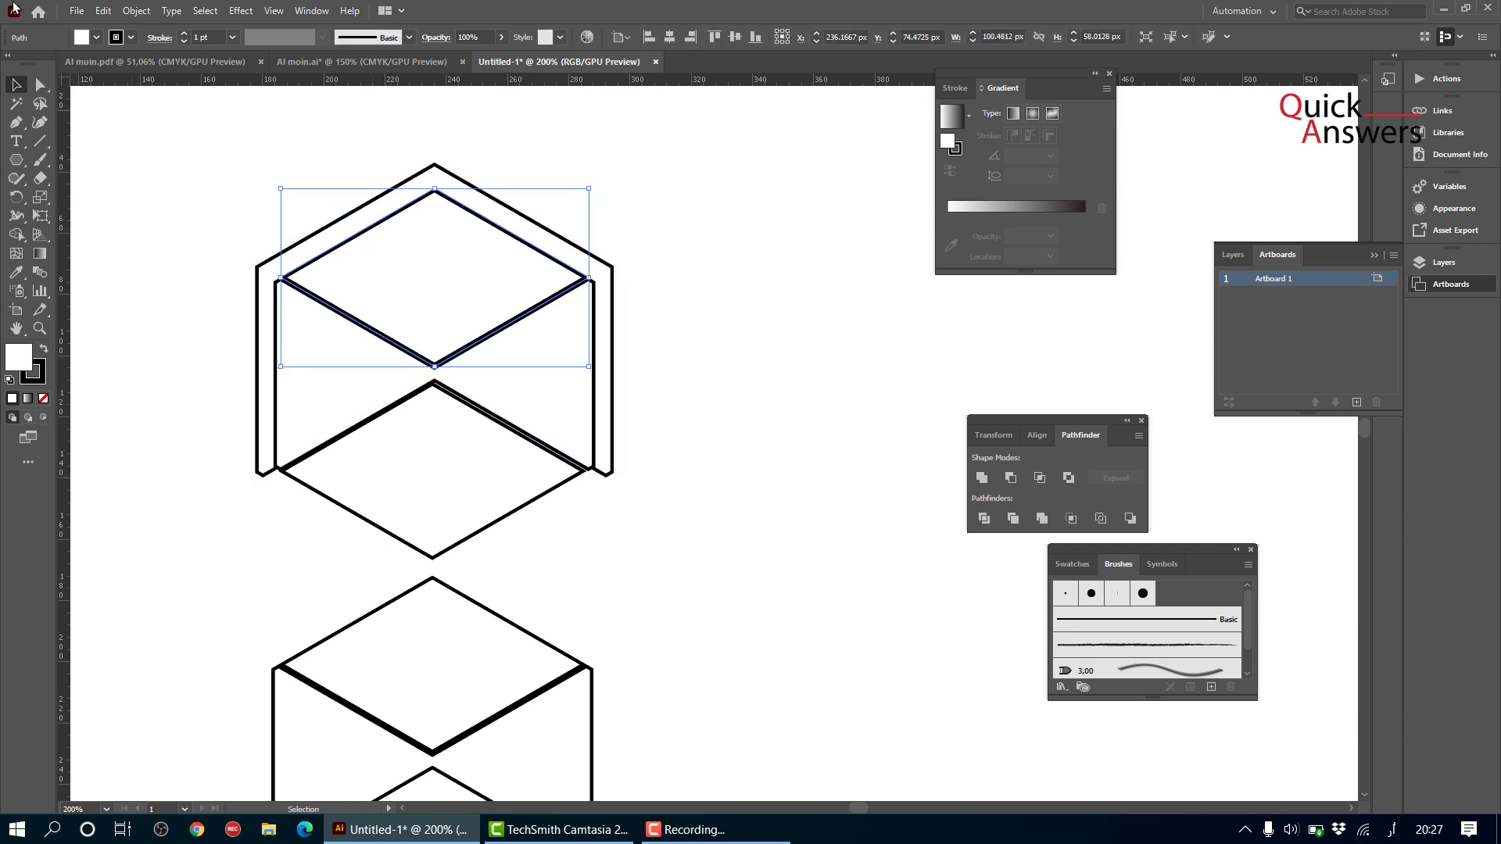
{"action": "left_click", "coordinate": [94, 37]}
{"action": "left_click", "coordinate": [66, 86]}
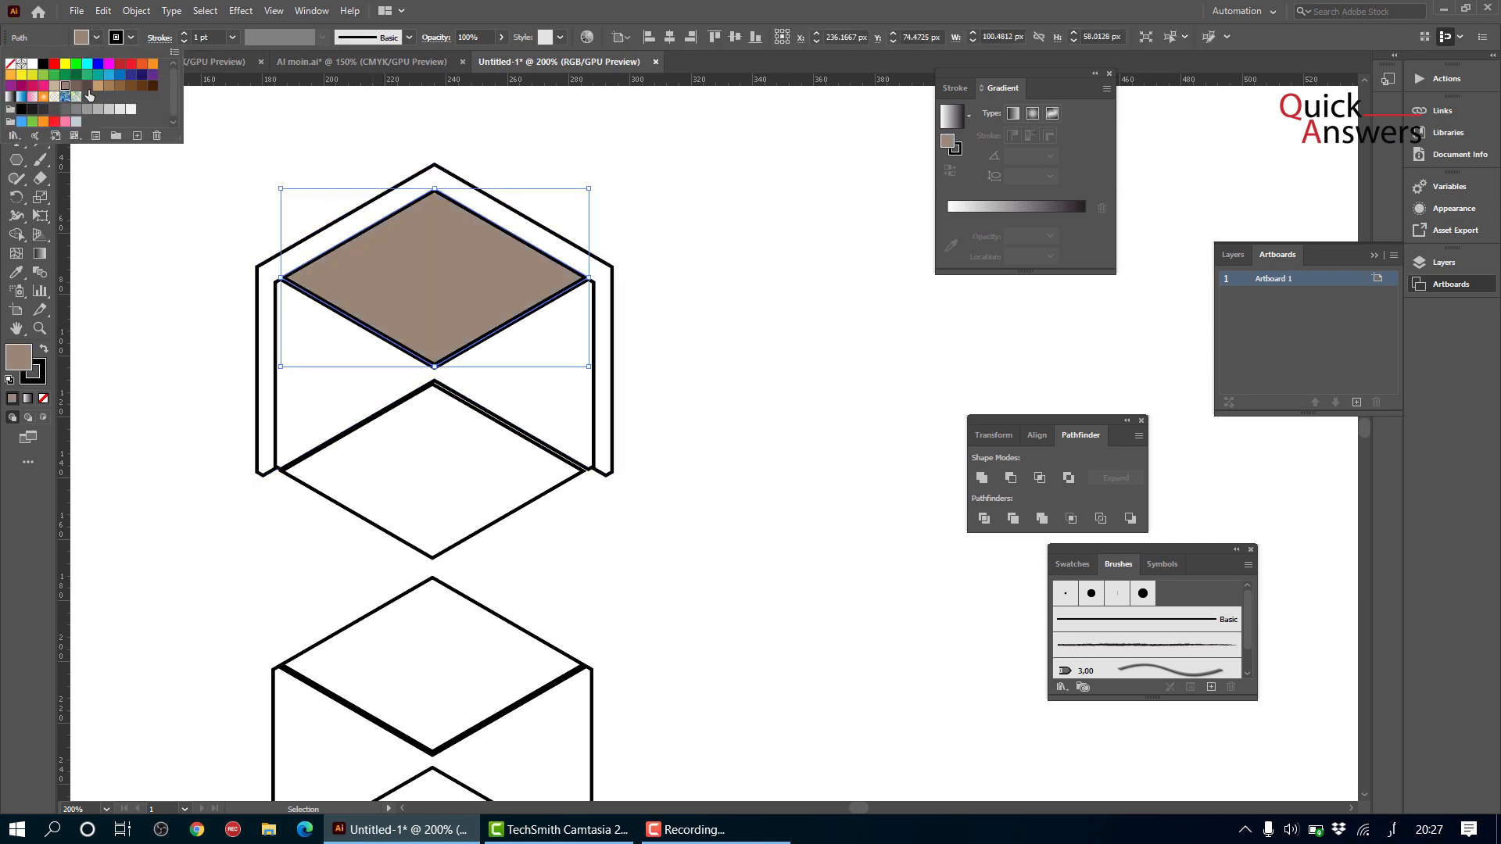
{"action": "left_click", "coordinate": [88, 87]}
{"action": "left_click", "coordinate": [456, 400]}
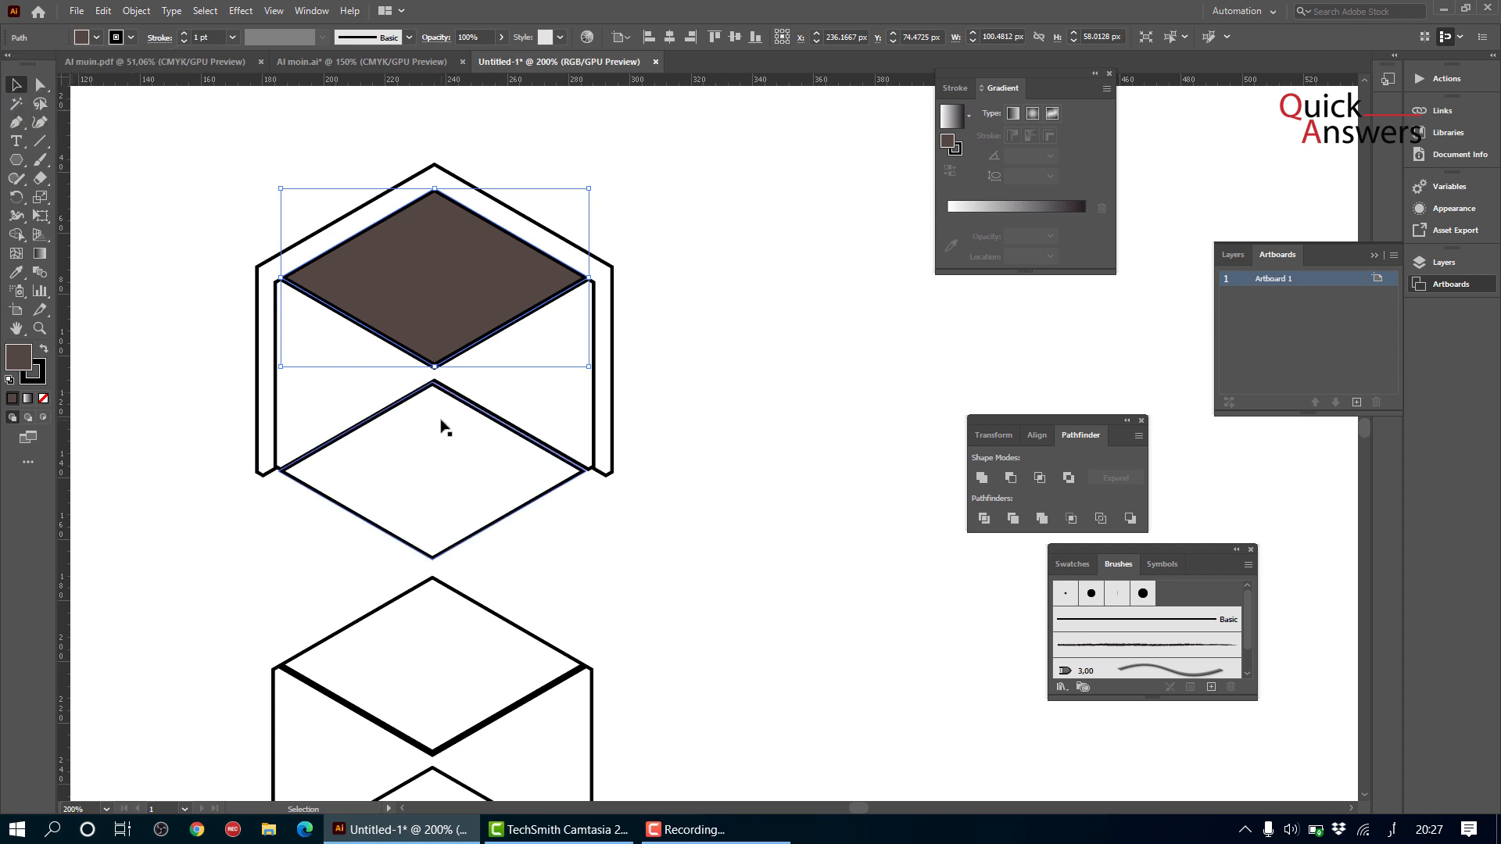
- Copy the top diamond's dark brown fill to the diamond below the bow-tie piece with the Eyedropper, and deselect it
{"action": "left_click", "coordinate": [426, 417]}
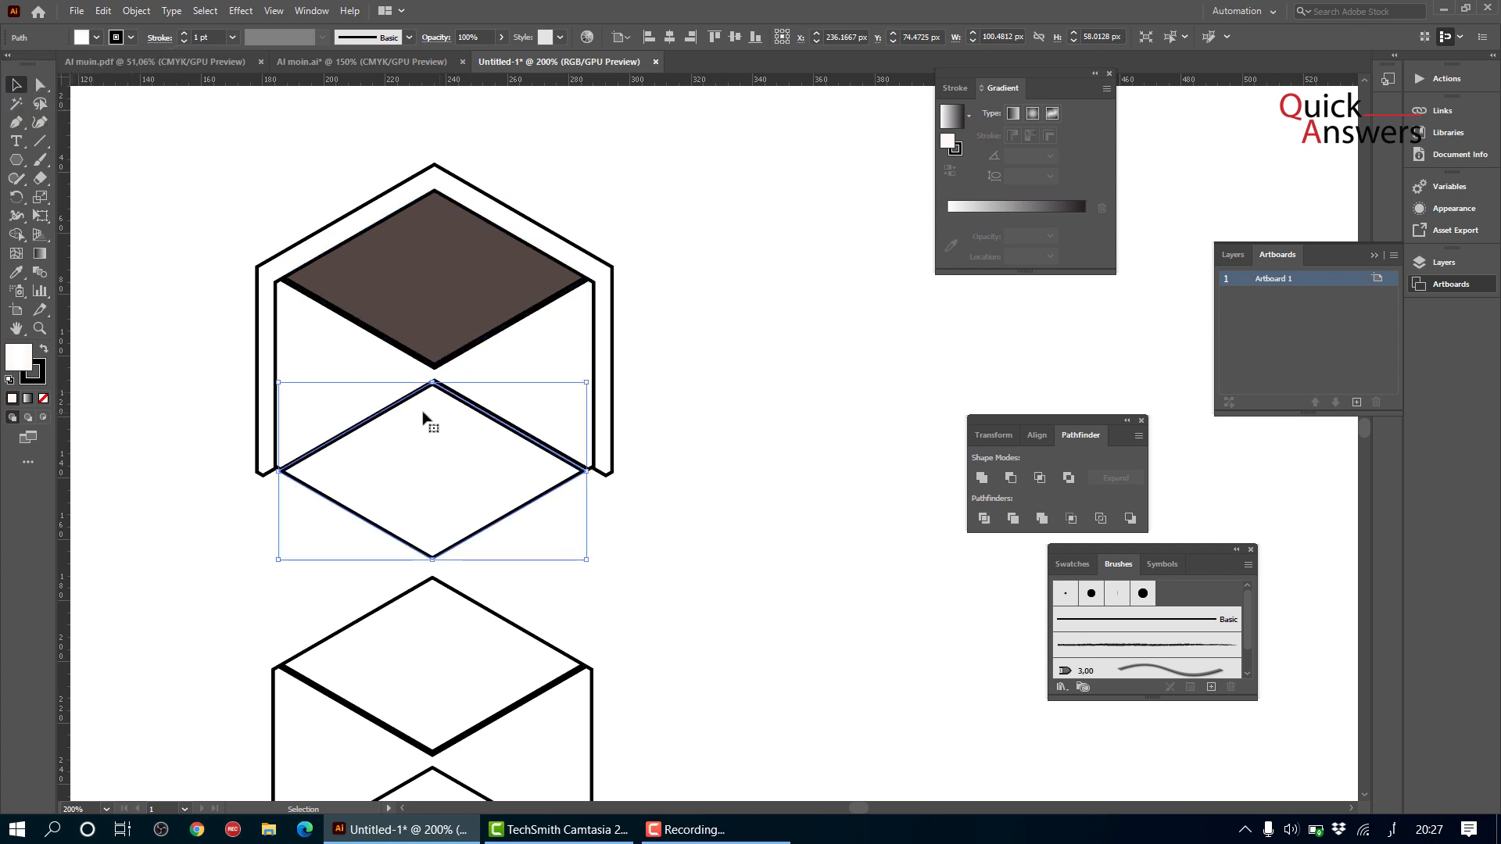
{"action": "left_click", "coordinate": [12, 272]}
{"action": "left_click", "coordinate": [472, 255]}
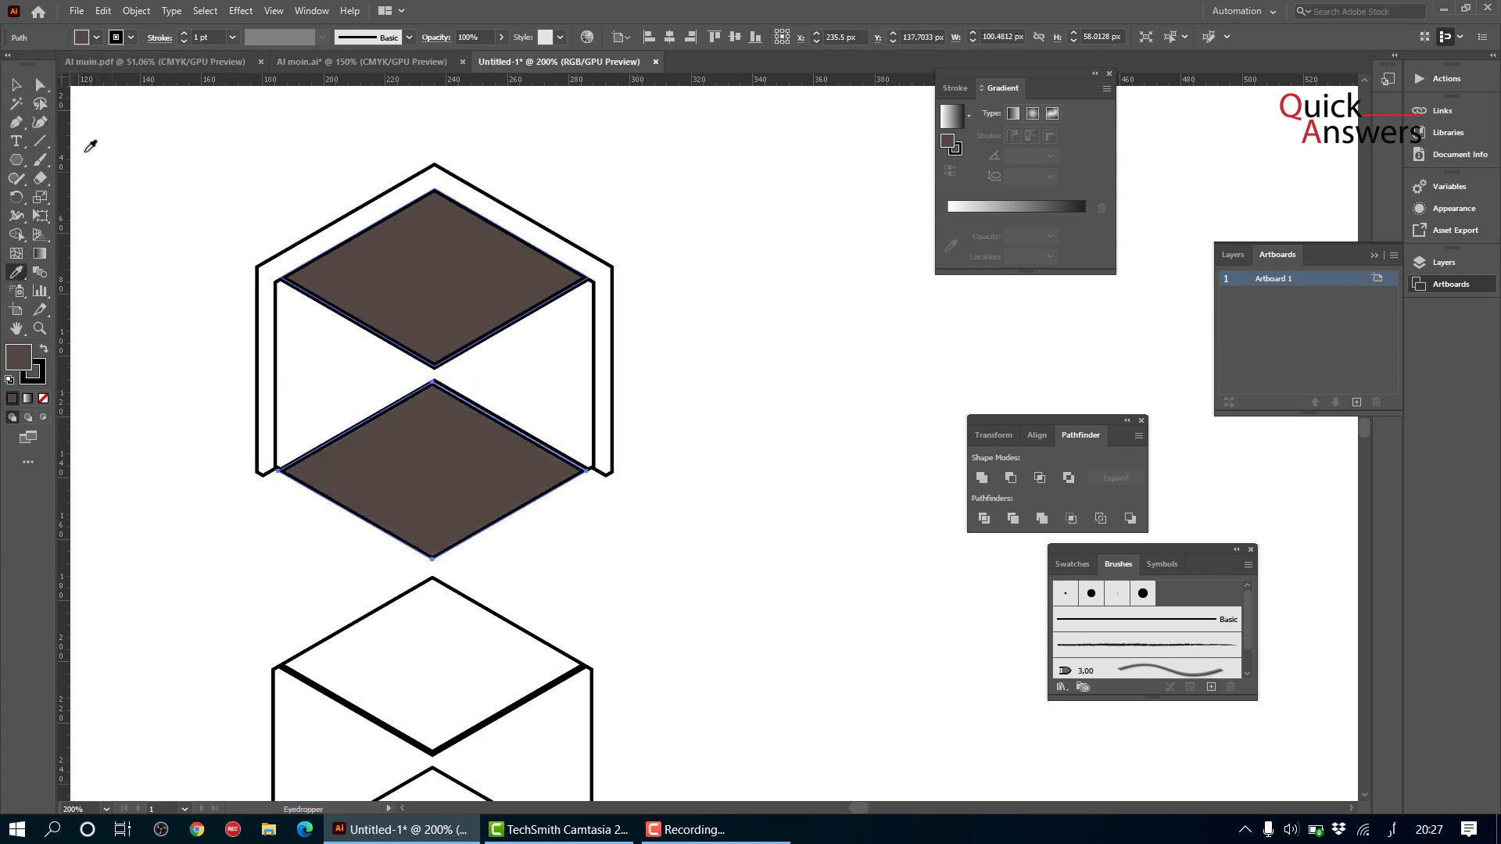
{"action": "left_click", "coordinate": [14, 84]}
{"action": "left_click", "coordinate": [177, 318]}
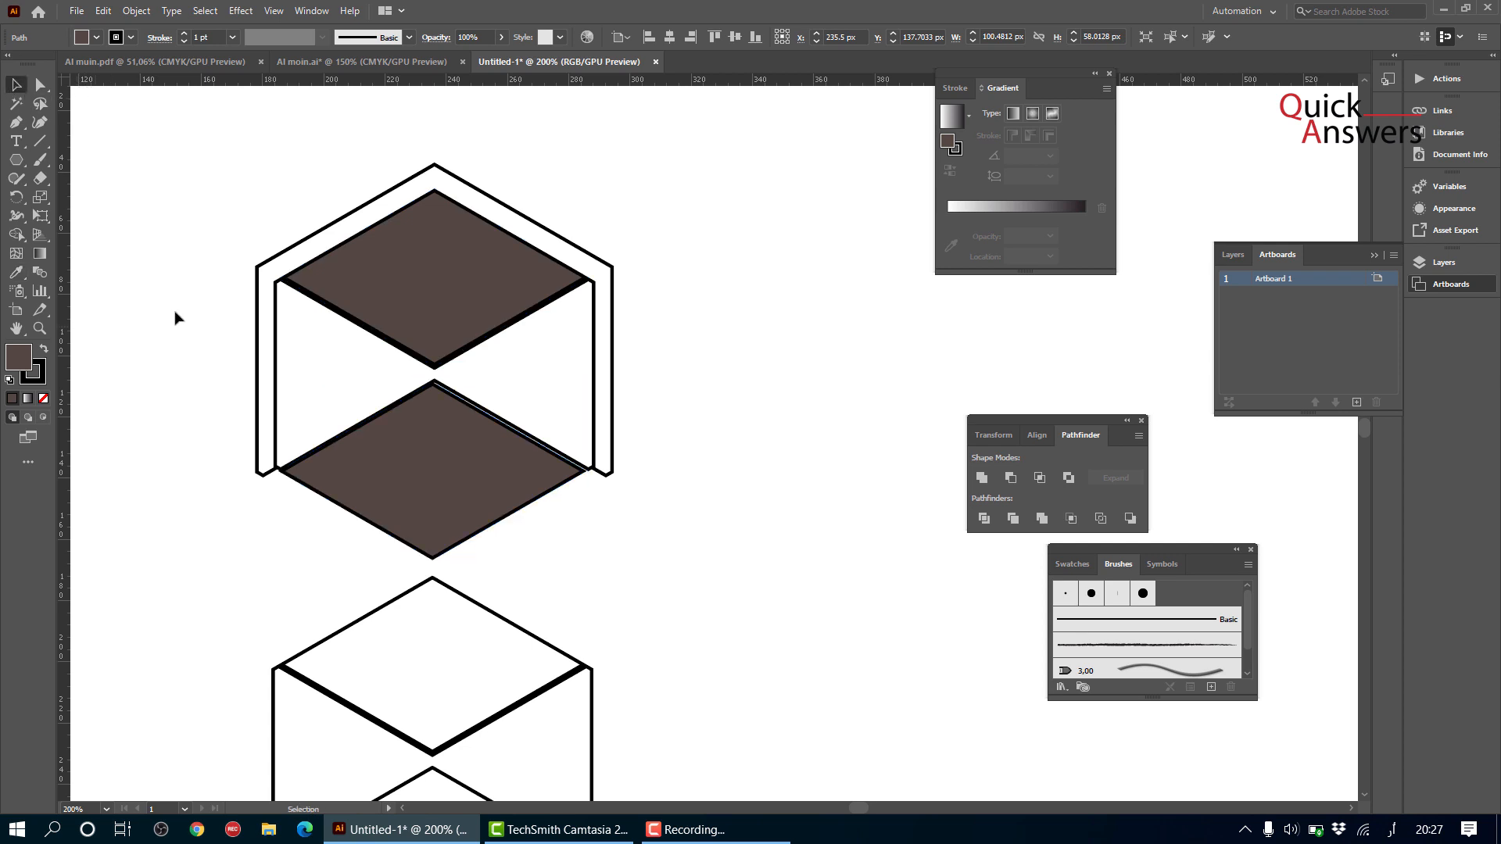
- Swap the fill and stroke of the bow-tie piece between the two brown diamonds, giving it a black fill and white stroke
{"action": "left_click", "coordinate": [595, 392]}
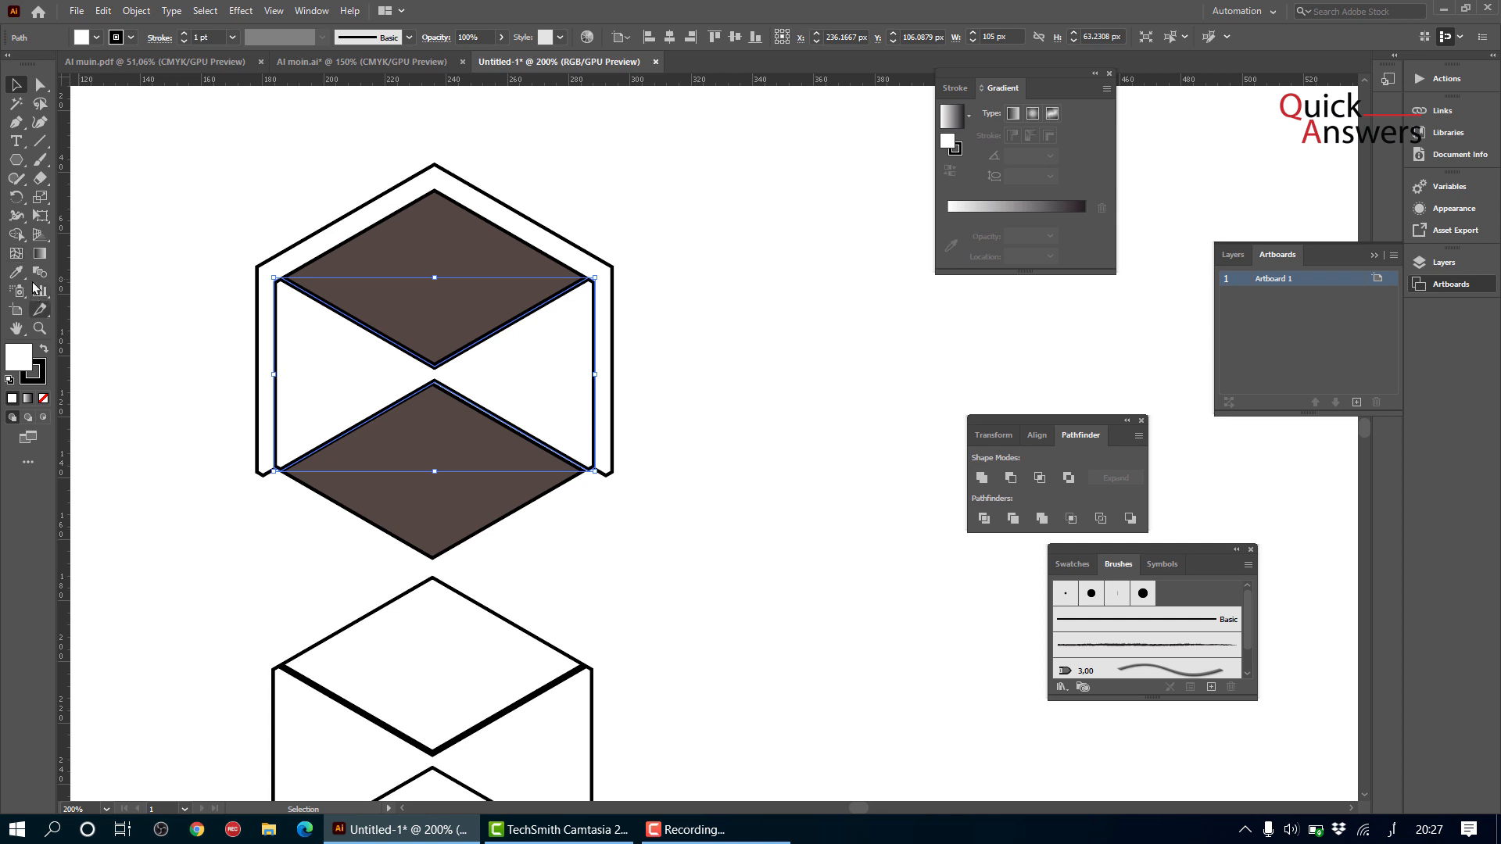
{"action": "left_click", "coordinate": [43, 353]}
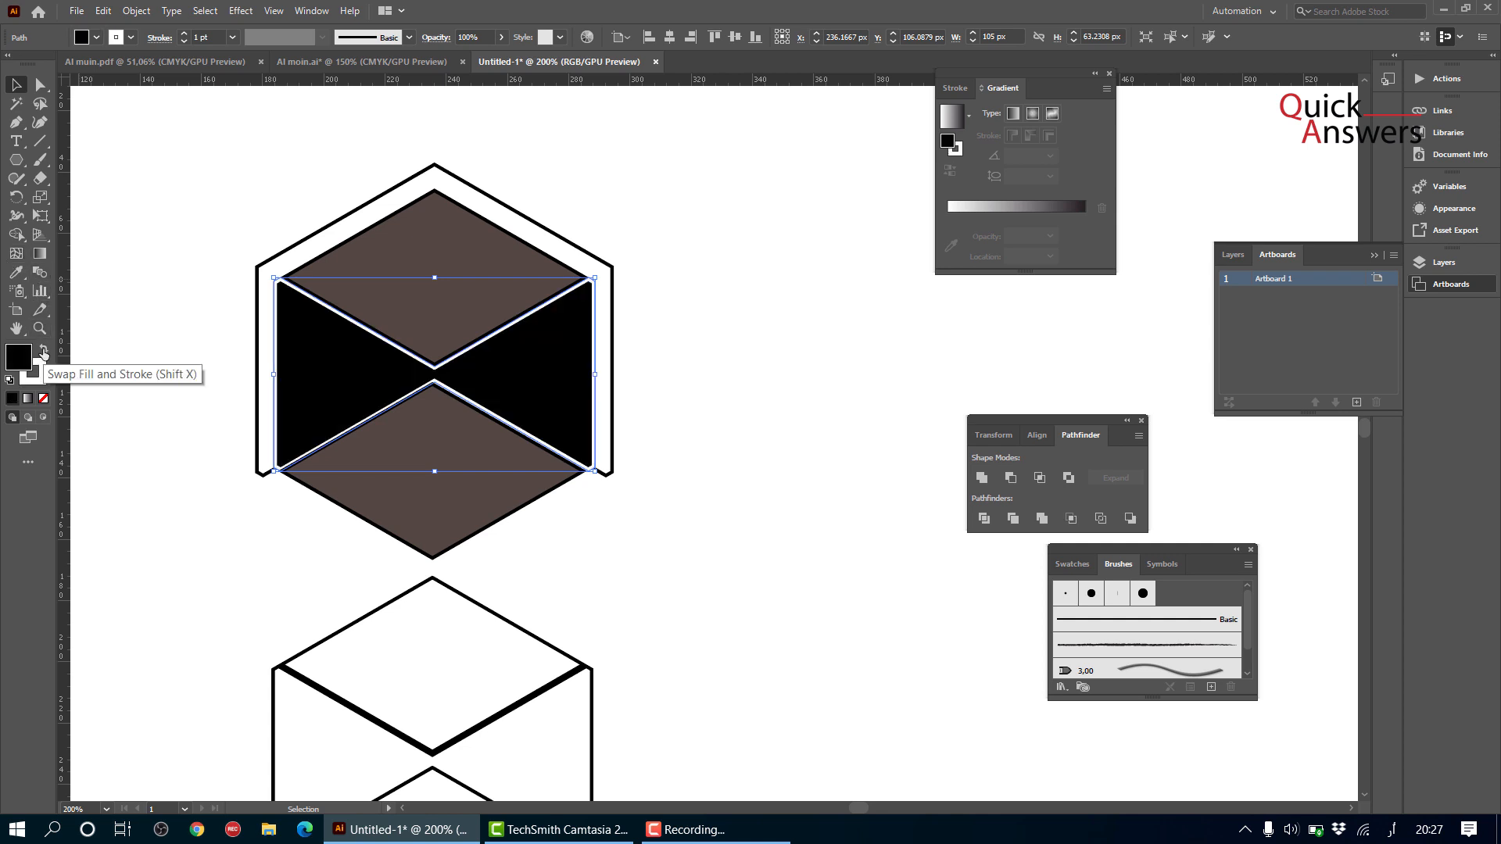
- Swap the fill and stroke colours of the outer hexagonal shape so it is filled black, and set its stroke to none
{"action": "left_click", "coordinate": [729, 503]}
{"action": "scroll", "coordinate": [566, 422], "scroll_direction": "up", "scroll_amount": 1}
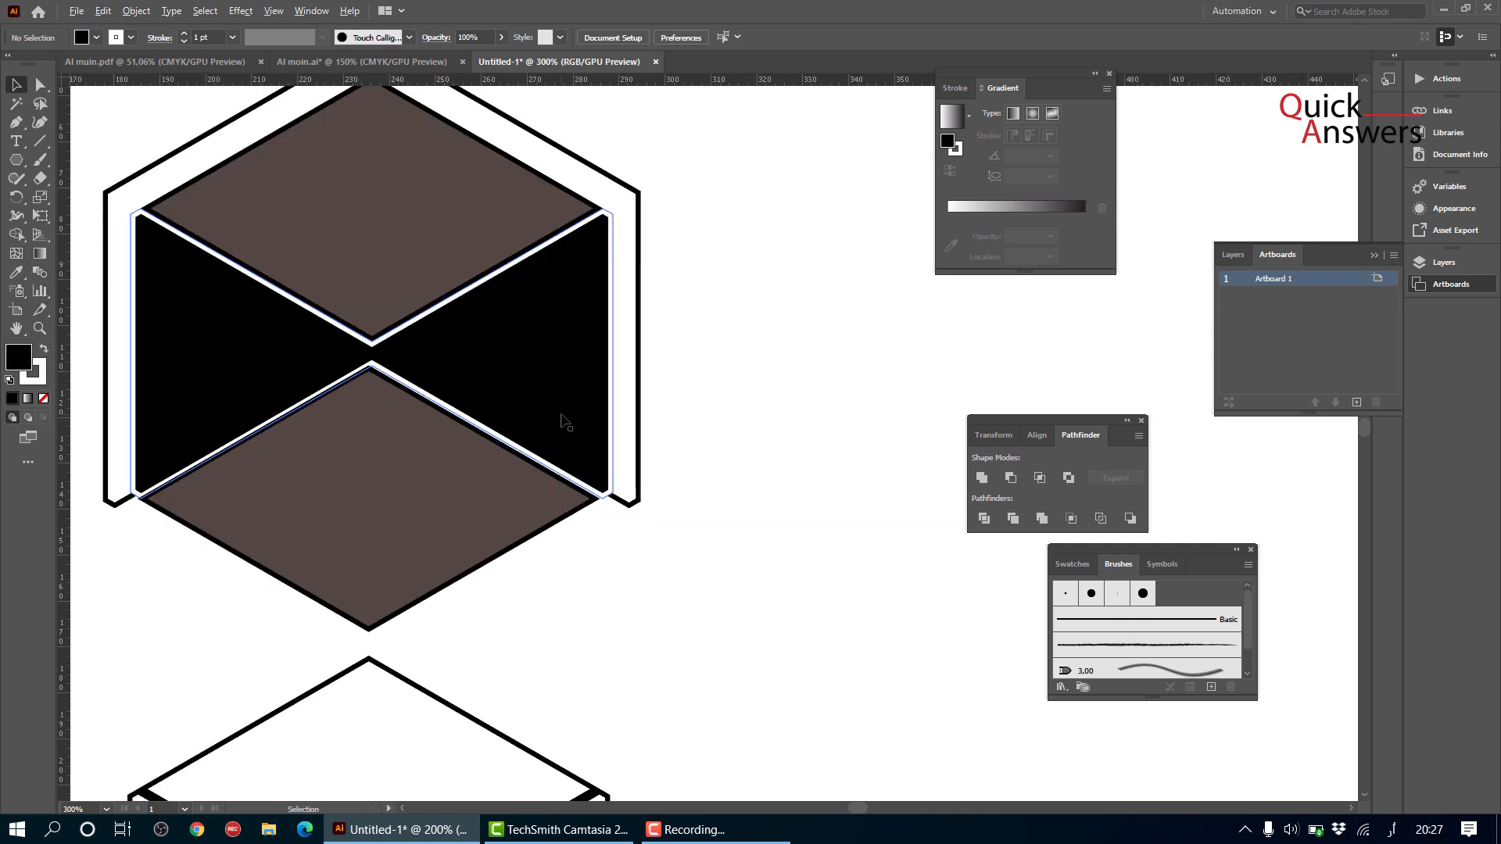
{"action": "scroll", "coordinate": [566, 422], "scroll_direction": "down", "scroll_amount": 1}
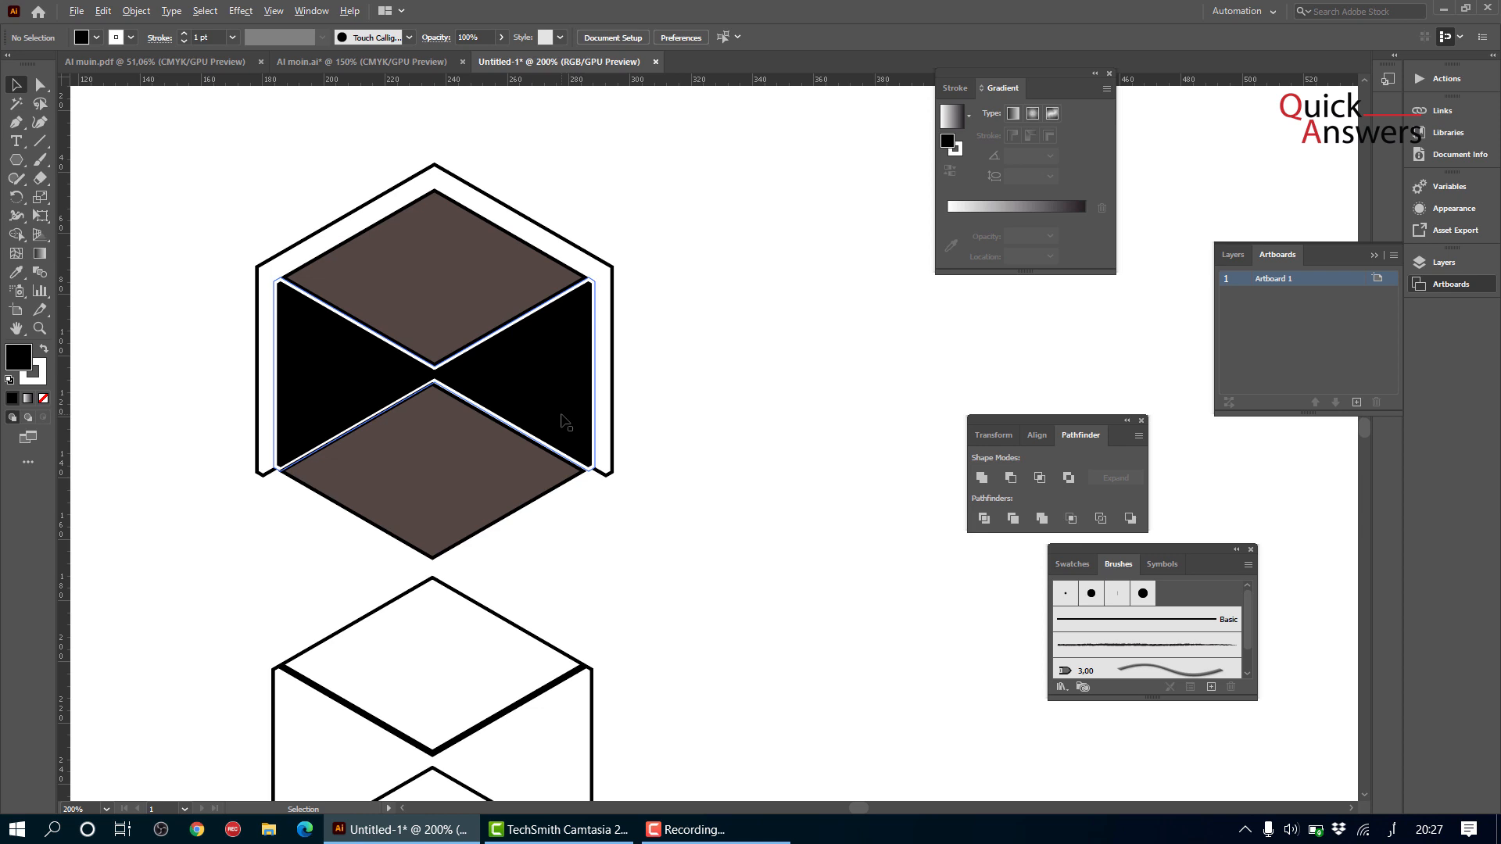
{"action": "left_click", "coordinate": [467, 185]}
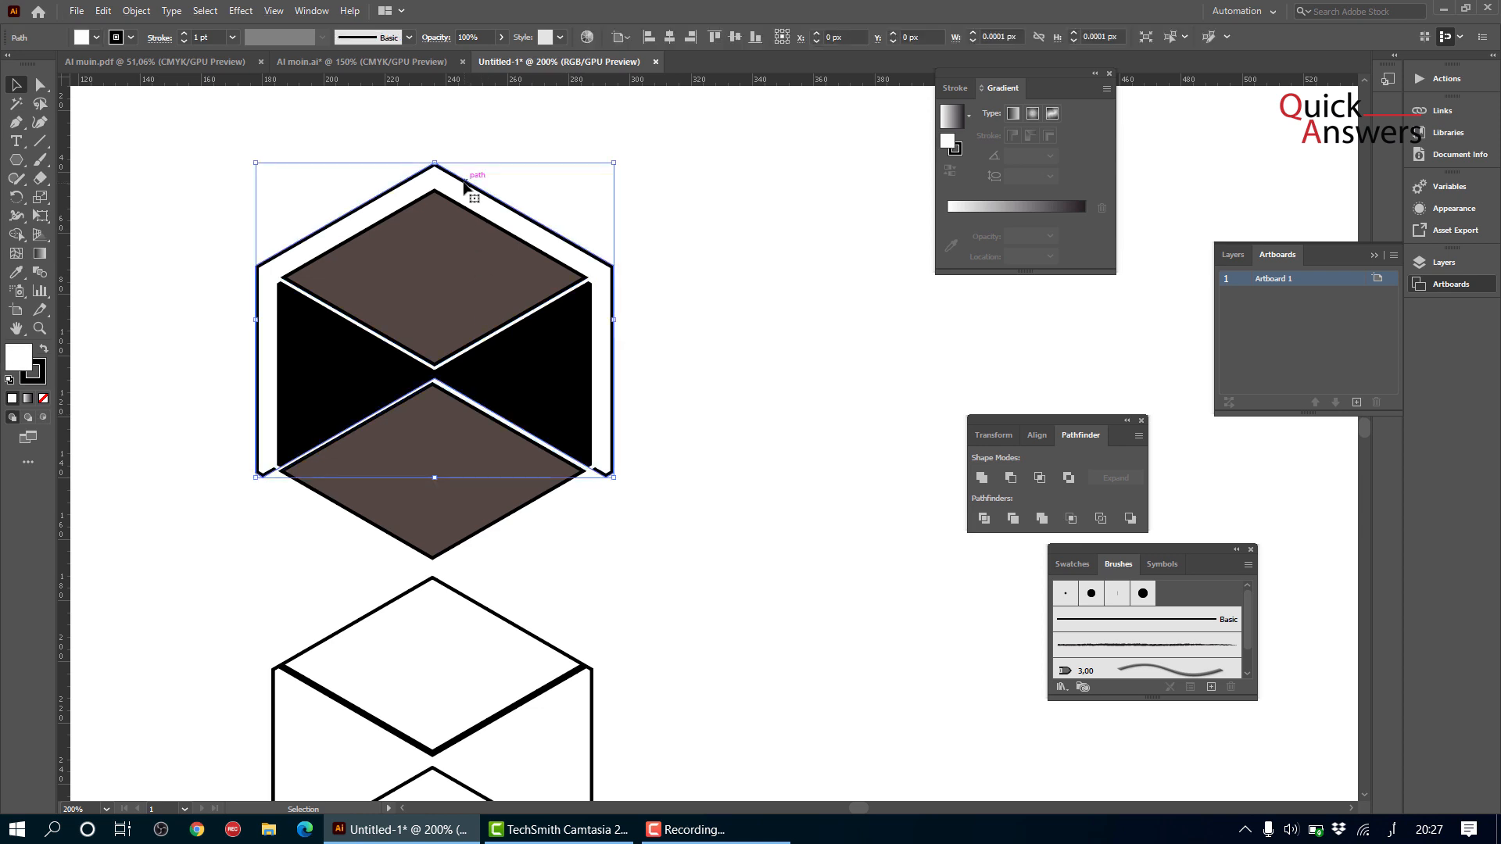
{"action": "left_click", "coordinate": [43, 350]}
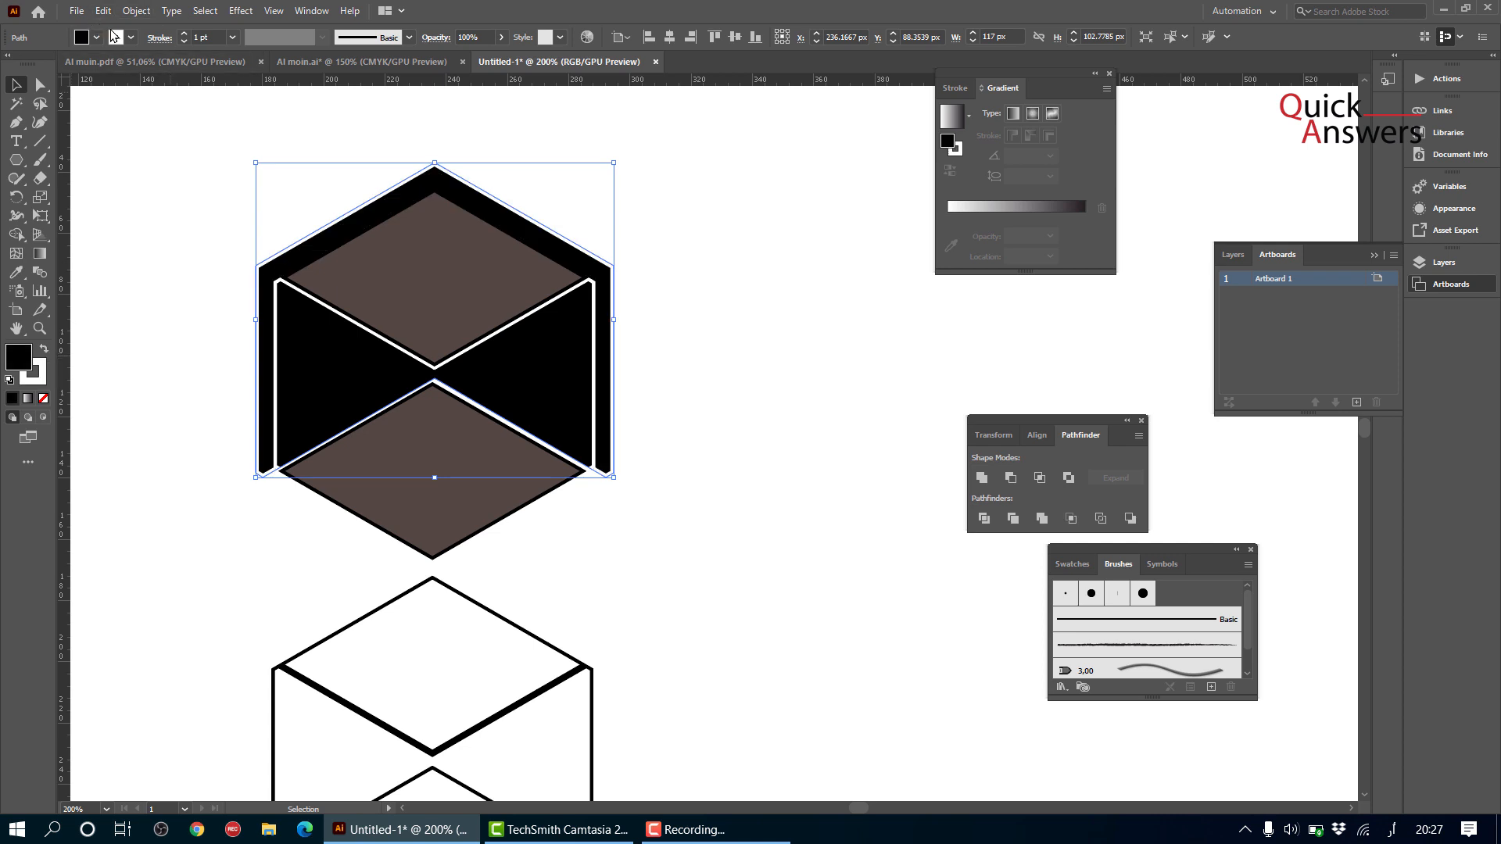
{"action": "left_click", "coordinate": [130, 40]}
{"action": "left_click", "coordinate": [11, 65]}
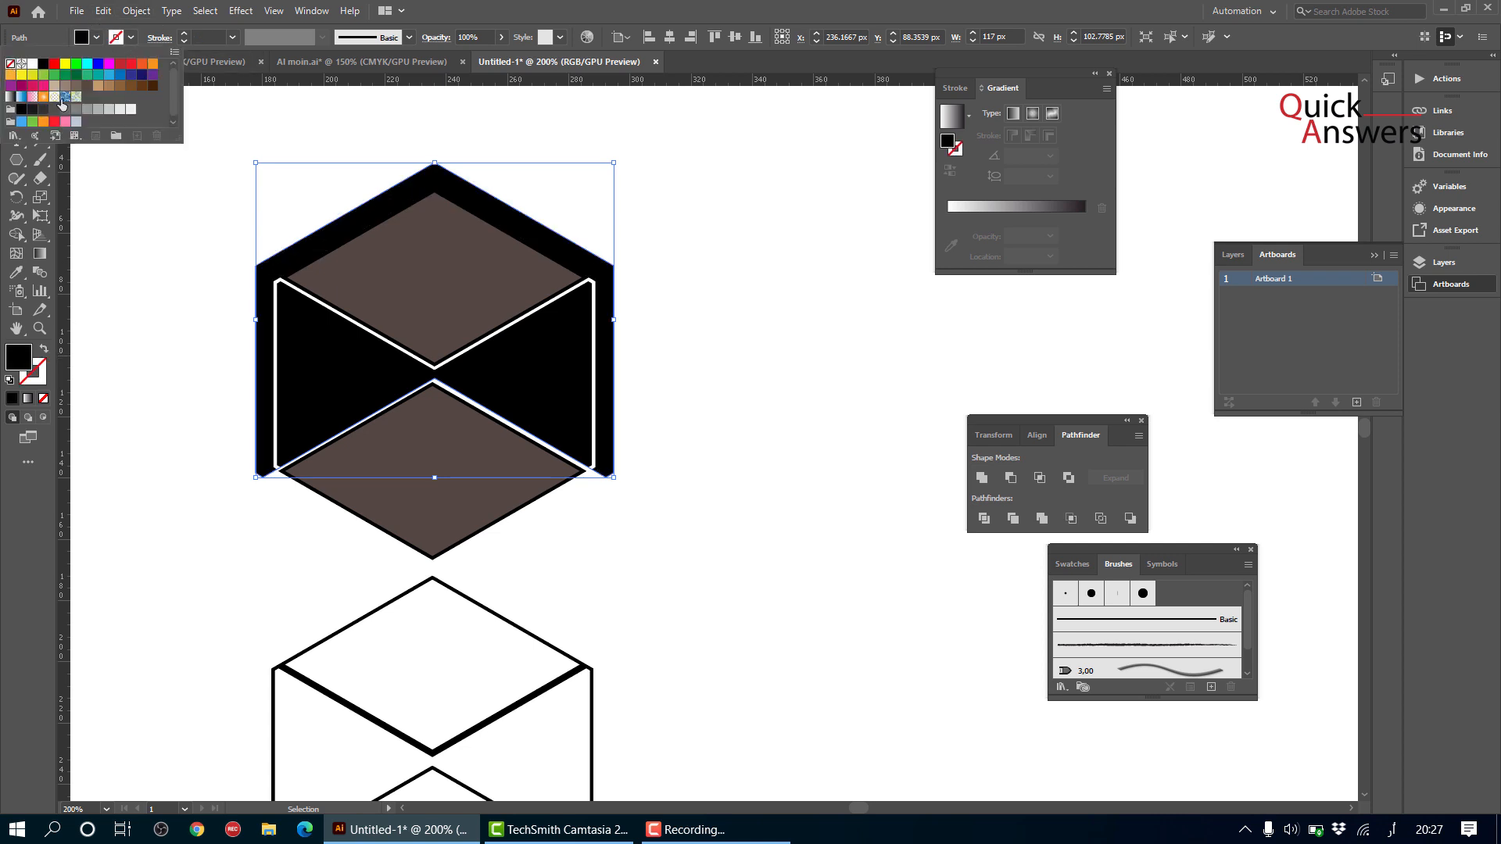
{"action": "left_click", "coordinate": [146, 226]}
{"action": "left_click", "coordinate": [147, 221]}
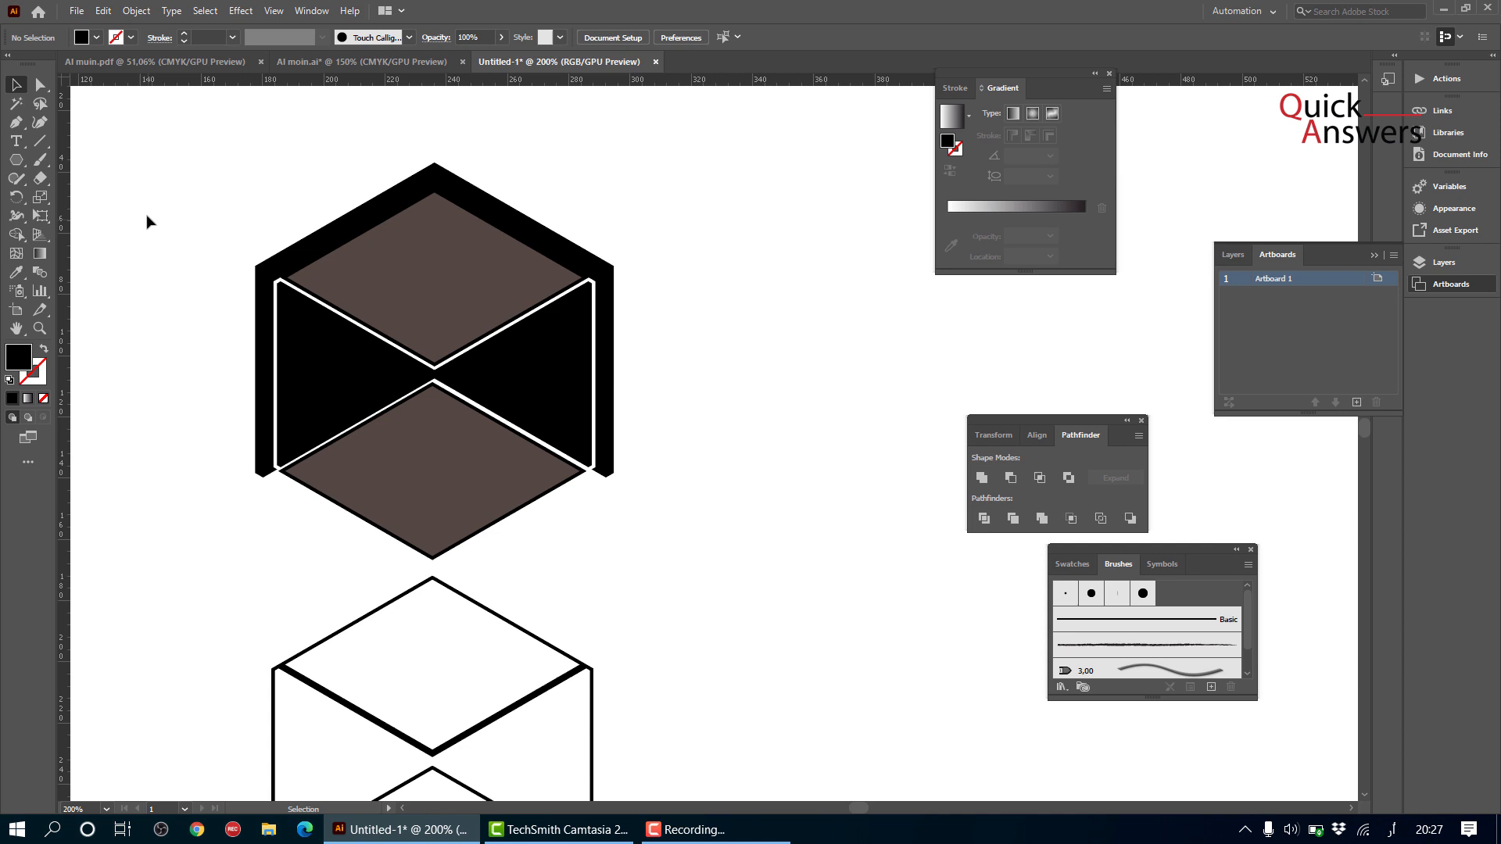
- Apply a white stroke to the black bow-tie shape and the lower brown diamond
{"action": "left_click", "coordinate": [317, 340]}
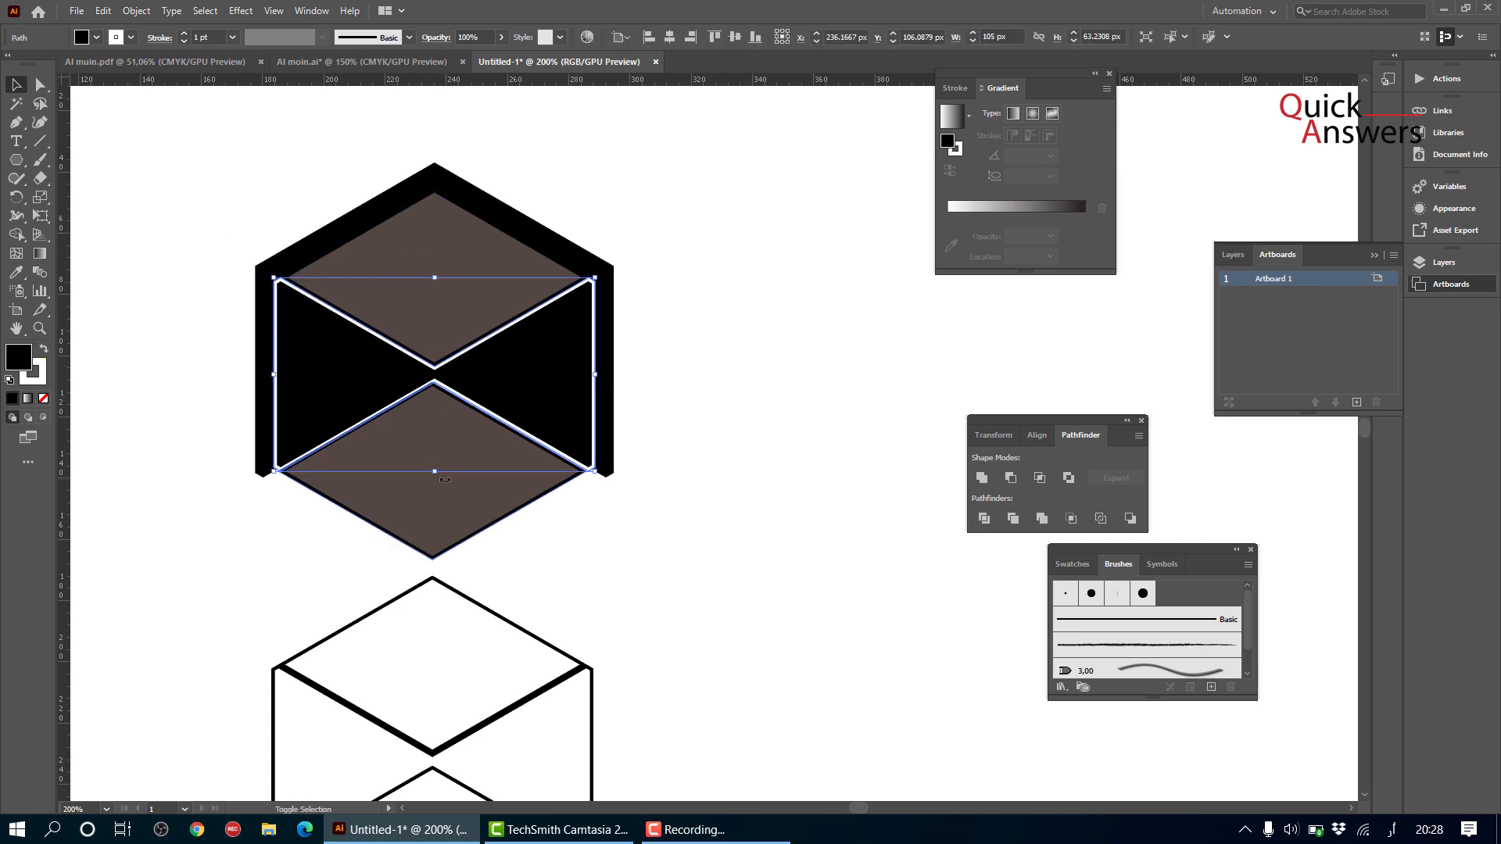
{"action": "left_click", "coordinate": [444, 474], "text": "shift"}
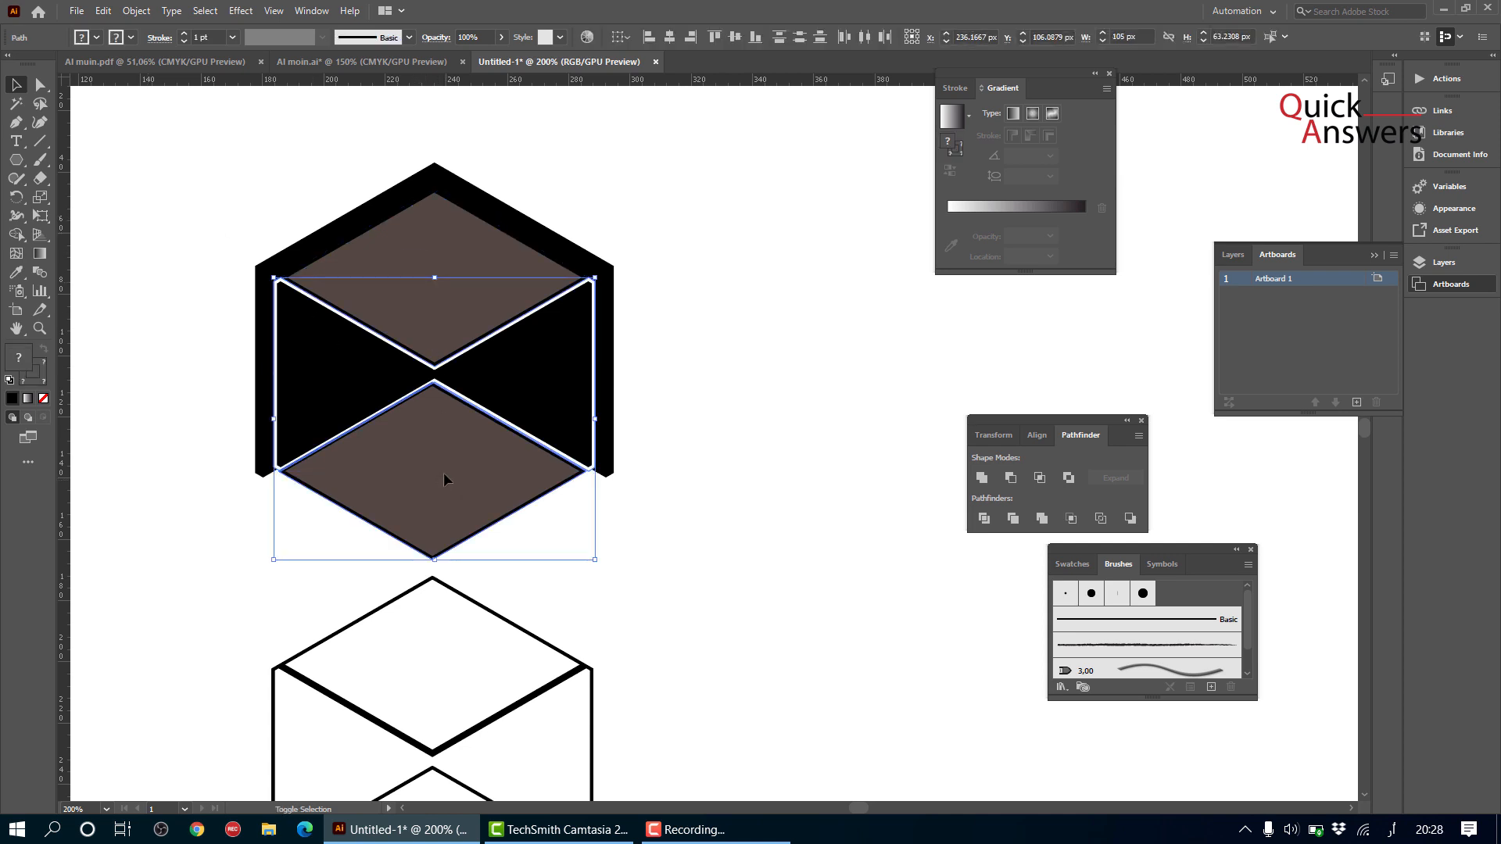
{"action": "left_click", "coordinate": [132, 38]}
{"action": "left_click", "coordinate": [32, 66]}
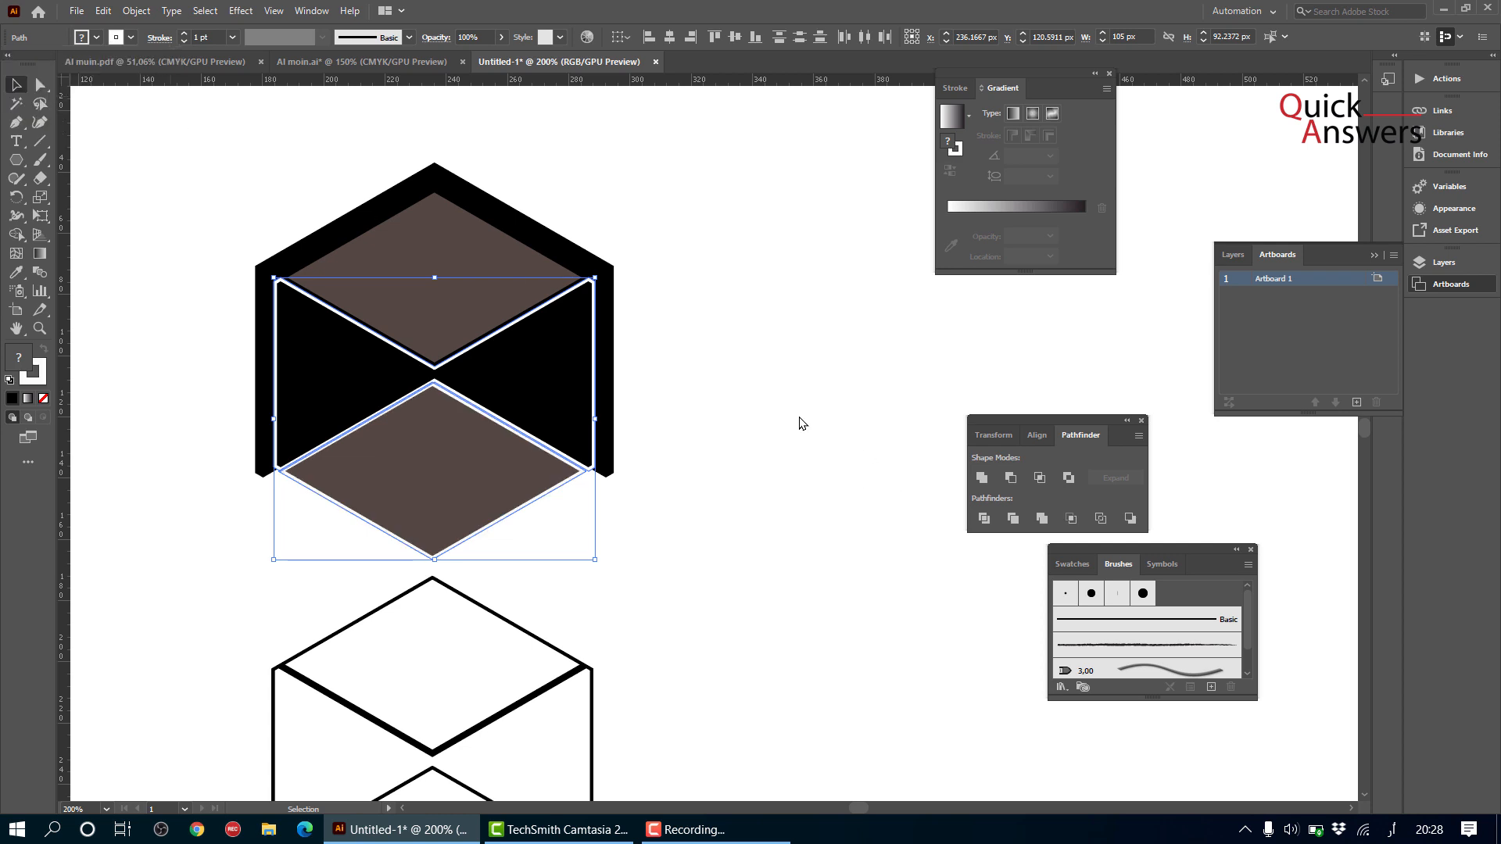
- Apply a white stroke to both the upper and lower brown diamonds
{"action": "left_click", "coordinate": [475, 245]}
{"action": "left_click", "coordinate": [477, 493], "text": "shift"}
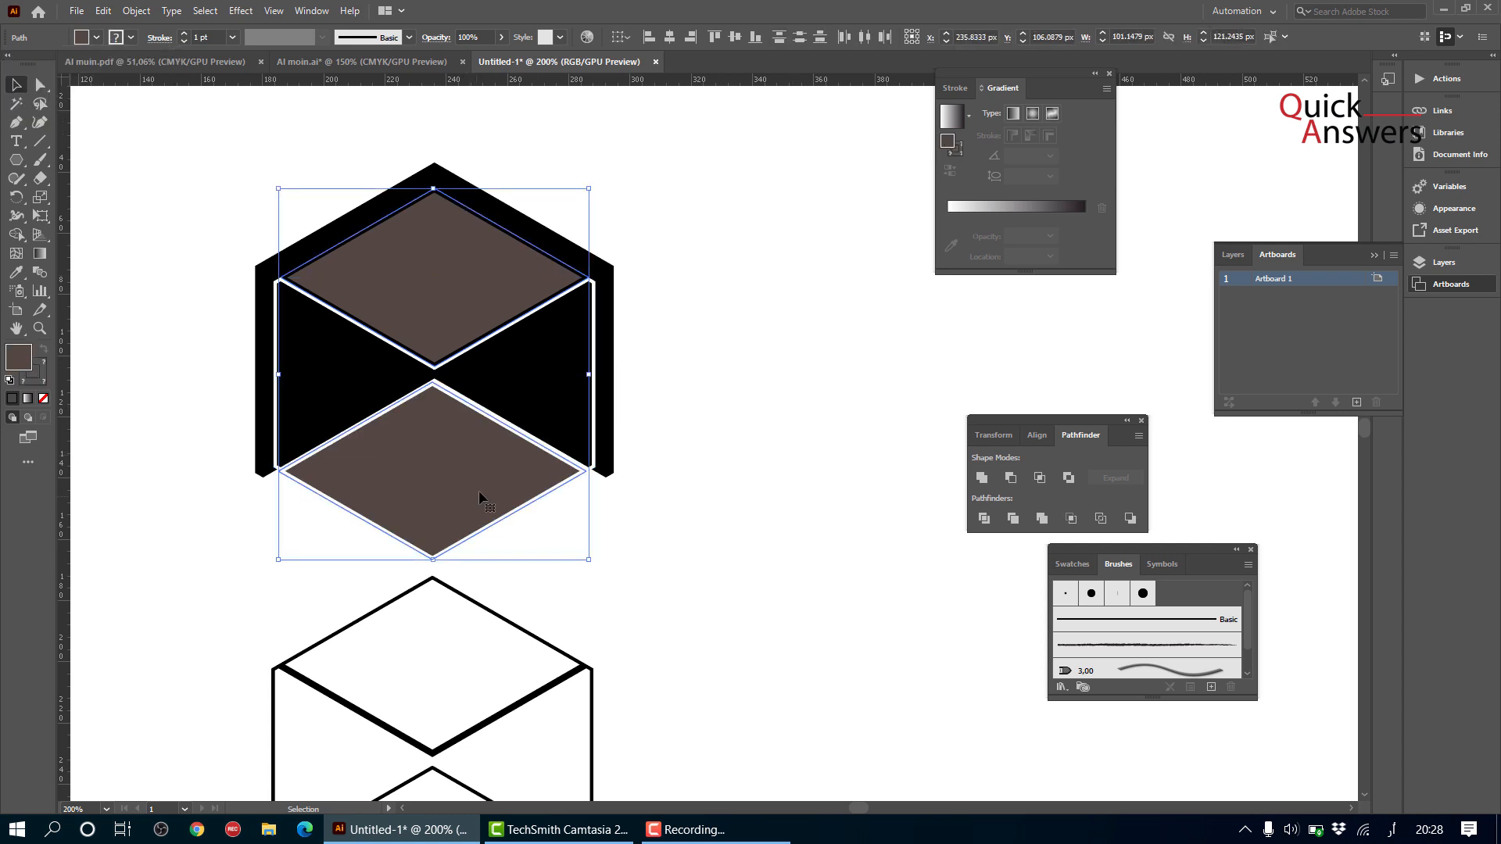
{"action": "left_click", "coordinate": [131, 37]}
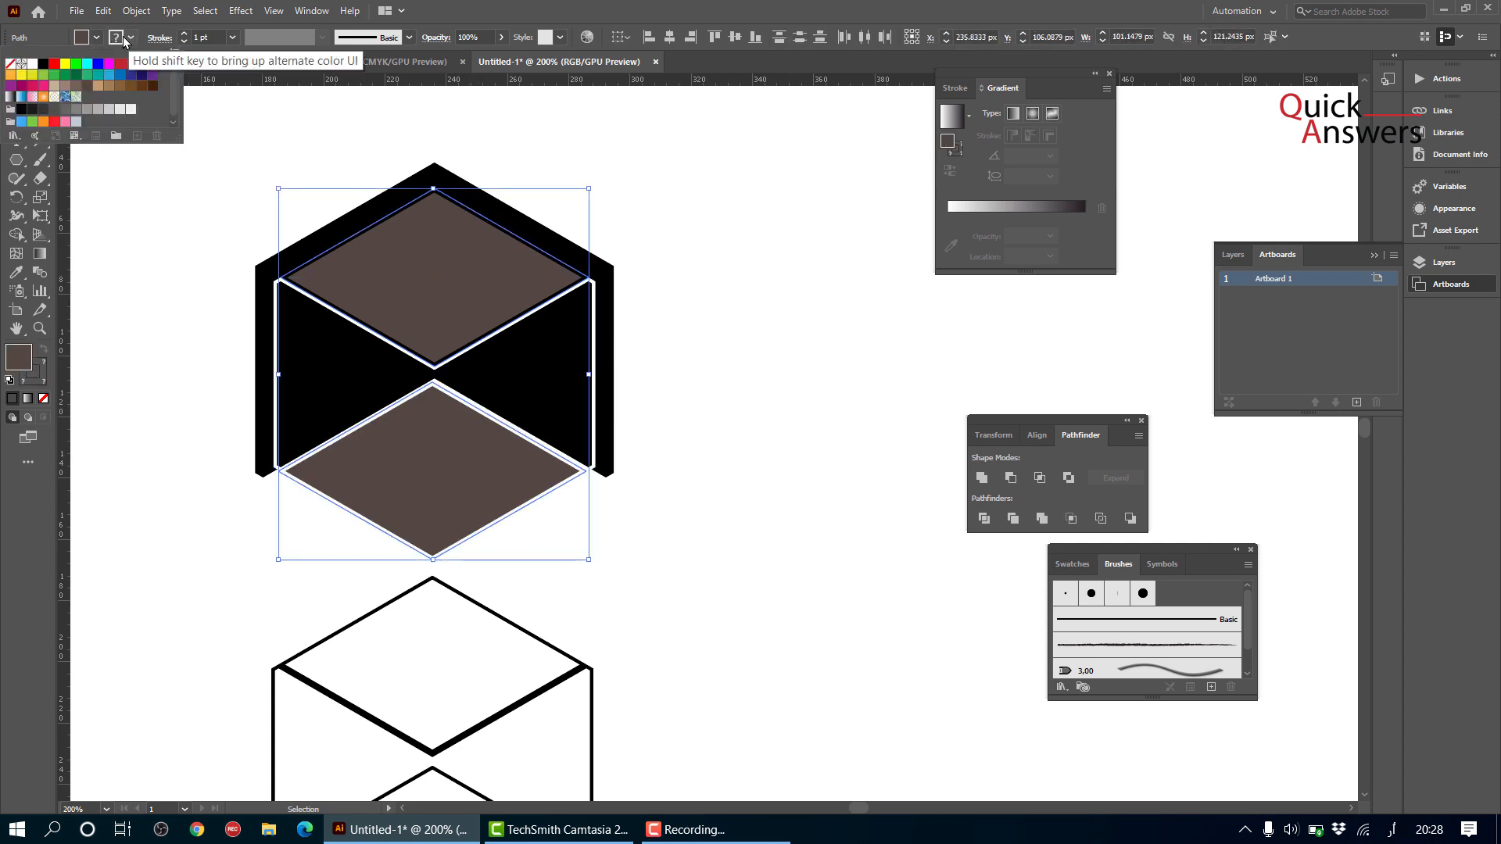
{"action": "left_click", "coordinate": [32, 64]}
{"action": "left_click", "coordinate": [929, 386]}
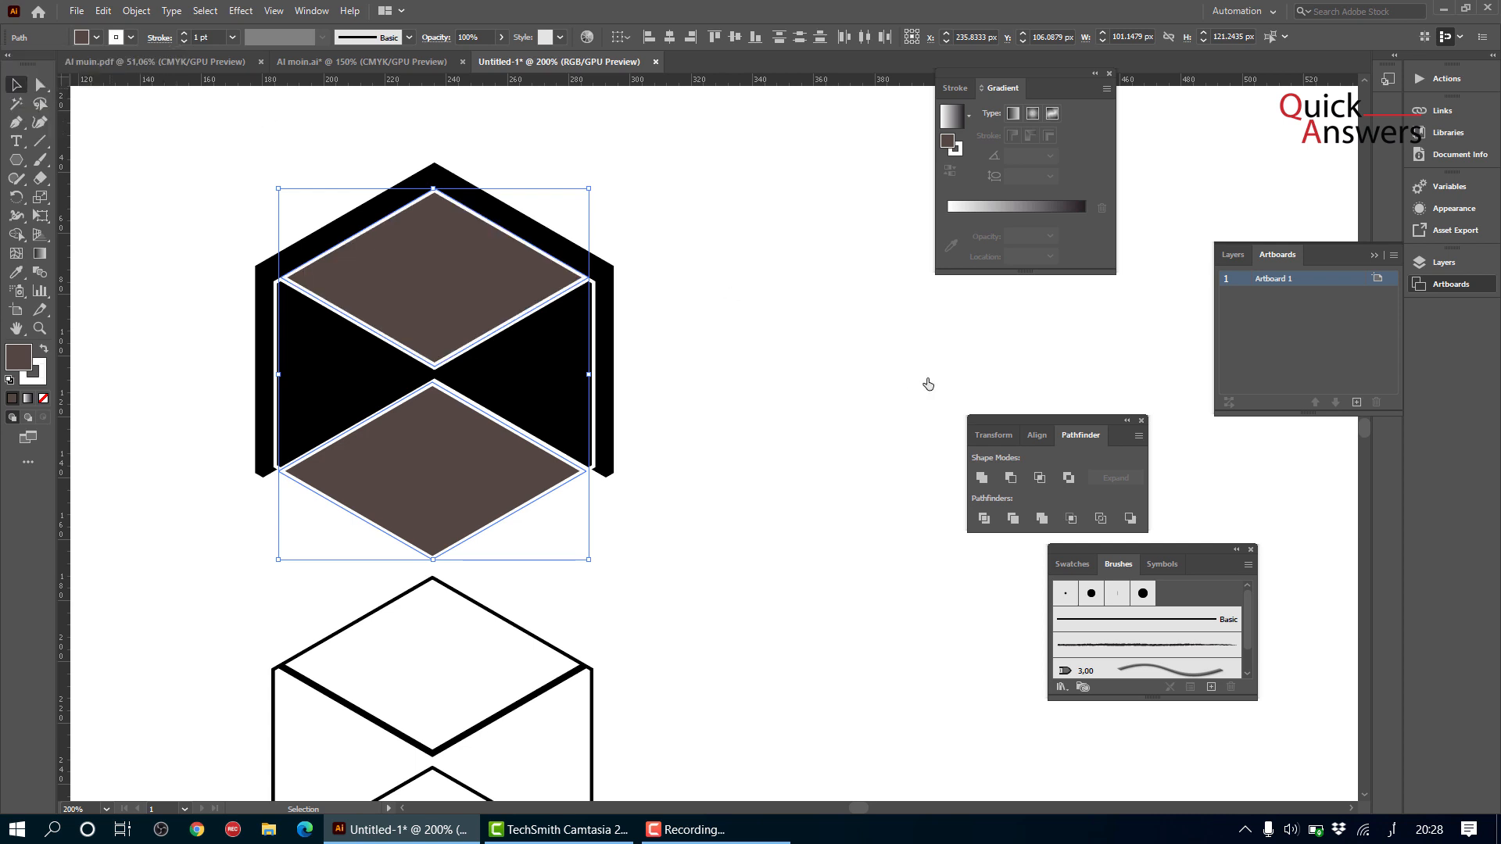
{"action": "left_click", "coordinate": [899, 393]}
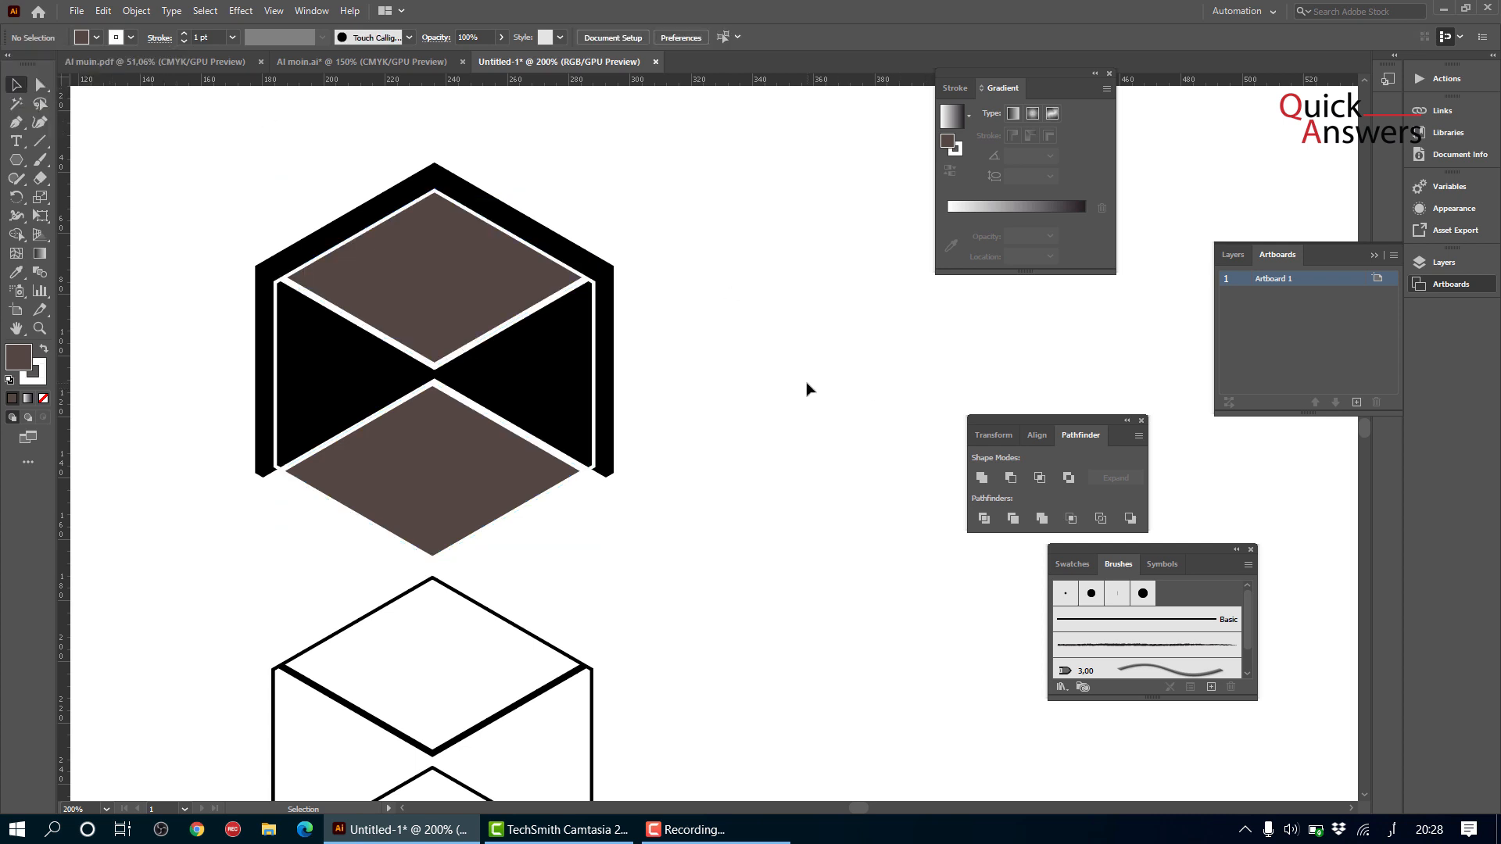
{"action": "scroll", "coordinate": [407, 426], "scroll_direction": "up", "scroll_amount": 1}
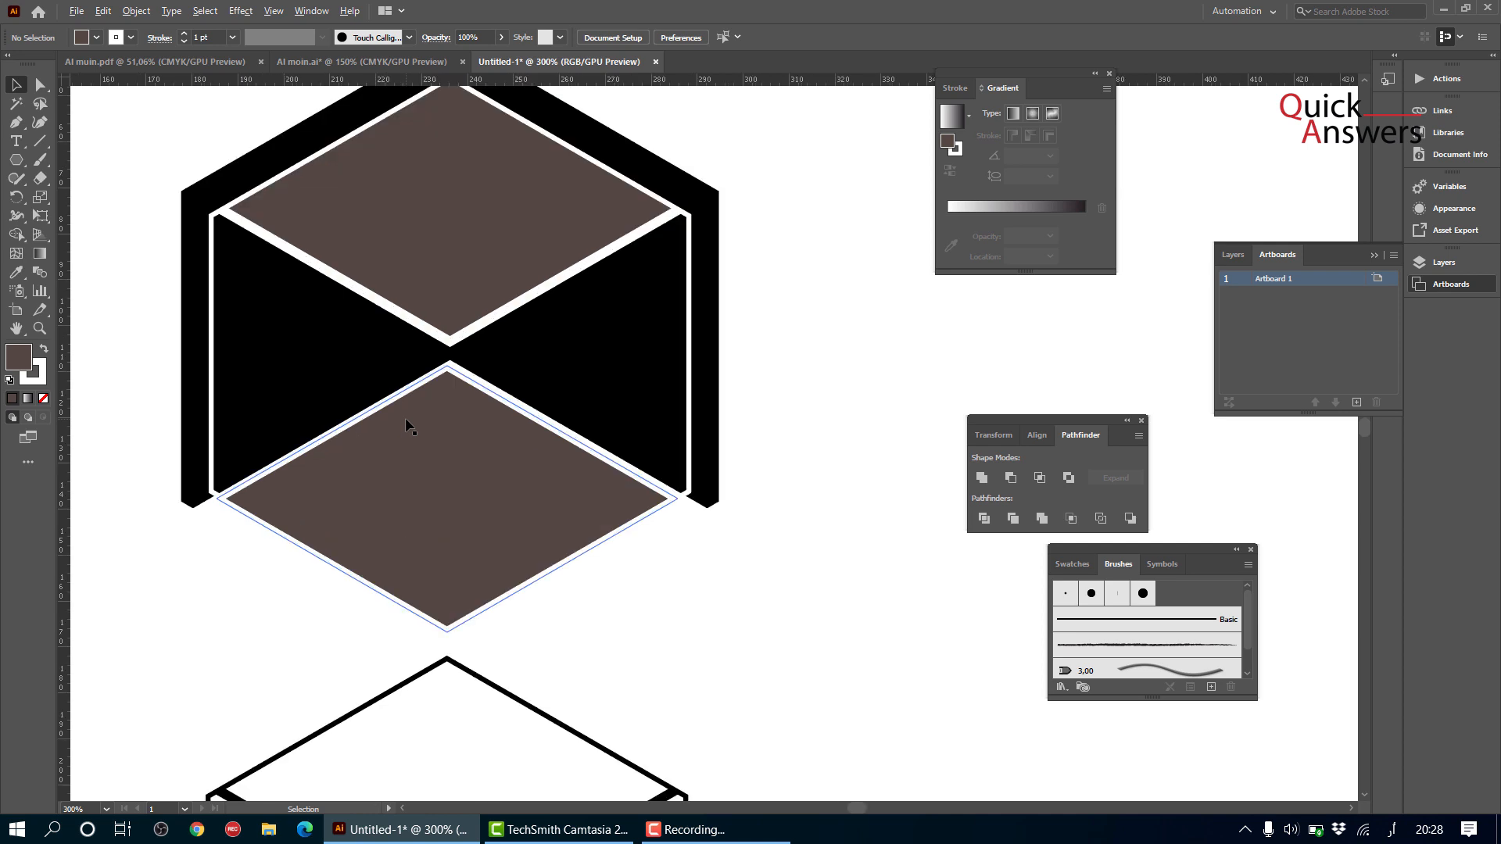
{"action": "scroll", "coordinate": [619, 340], "scroll_direction": "down", "scroll_amount": 3}
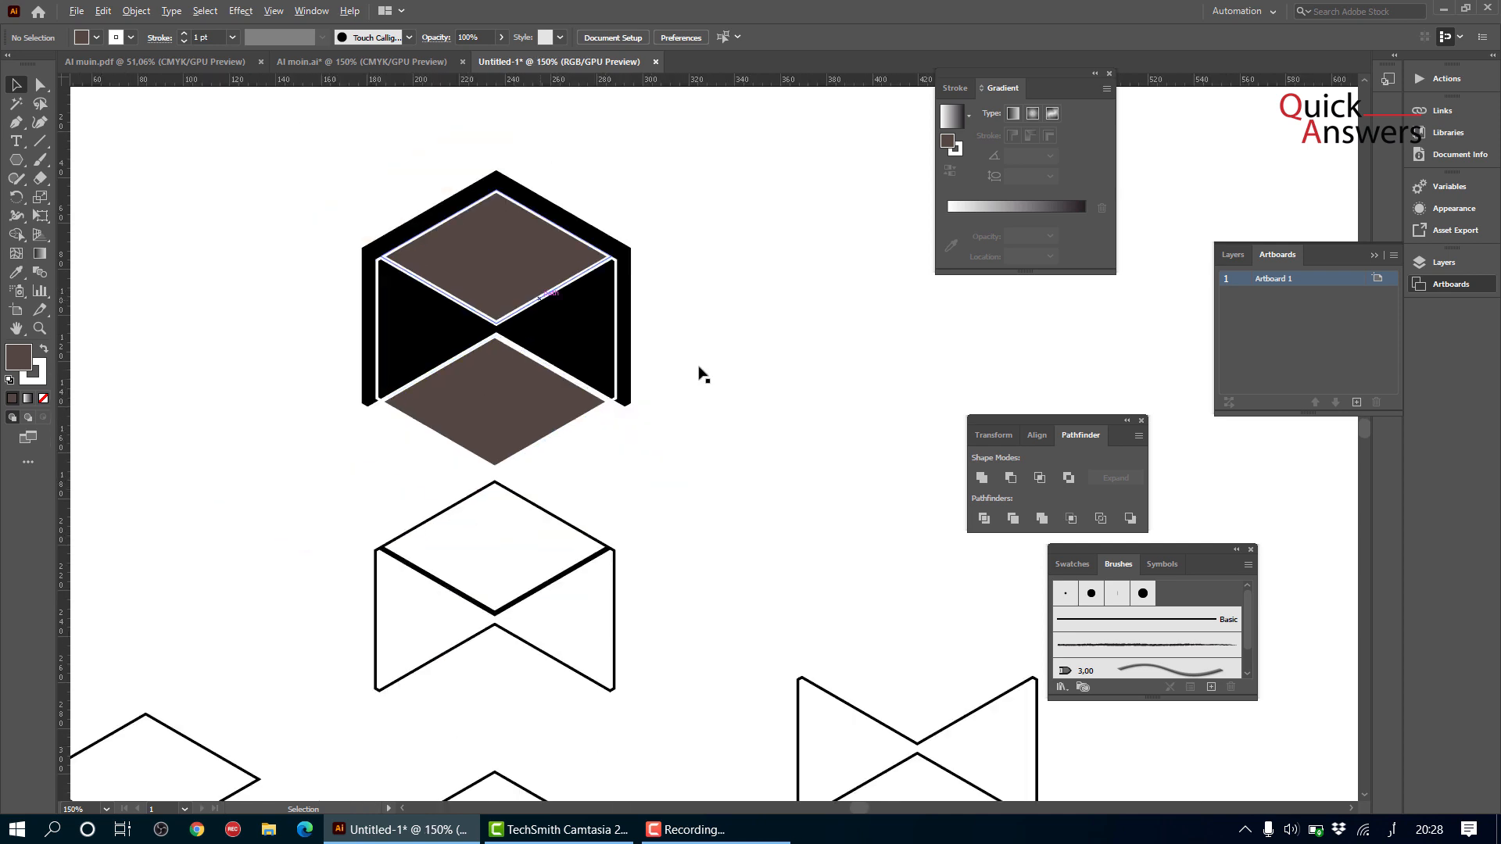
{"action": "scroll", "coordinate": [690, 383], "scroll_direction": "down", "scroll_amount": 1}
{"action": "scroll", "coordinate": [647, 361], "scroll_direction": "up", "scroll_amount": 4}
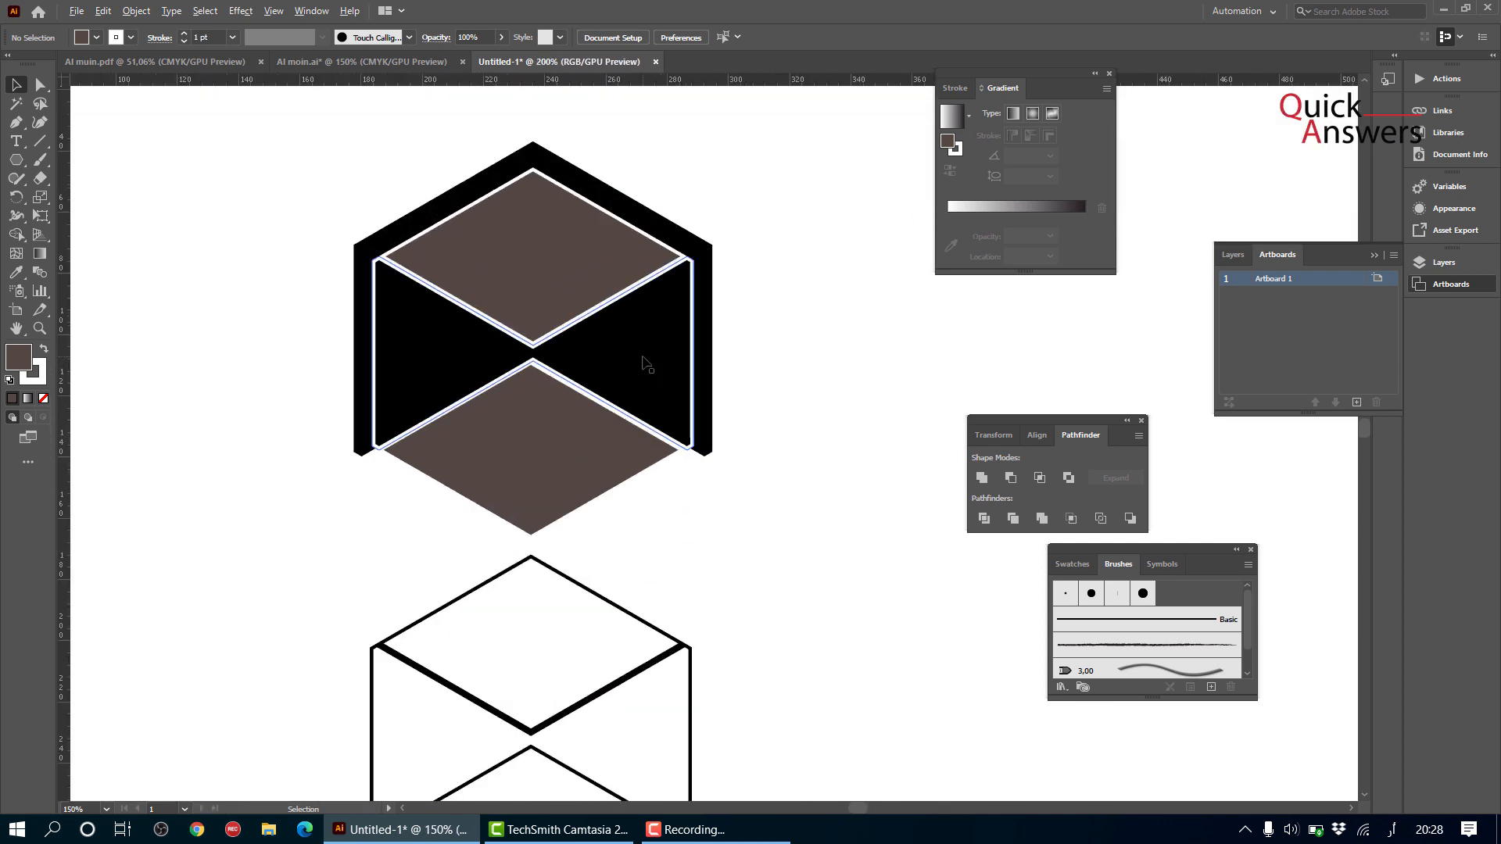
{"action": "scroll", "coordinate": [658, 364], "scroll_direction": "down", "scroll_amount": 3}
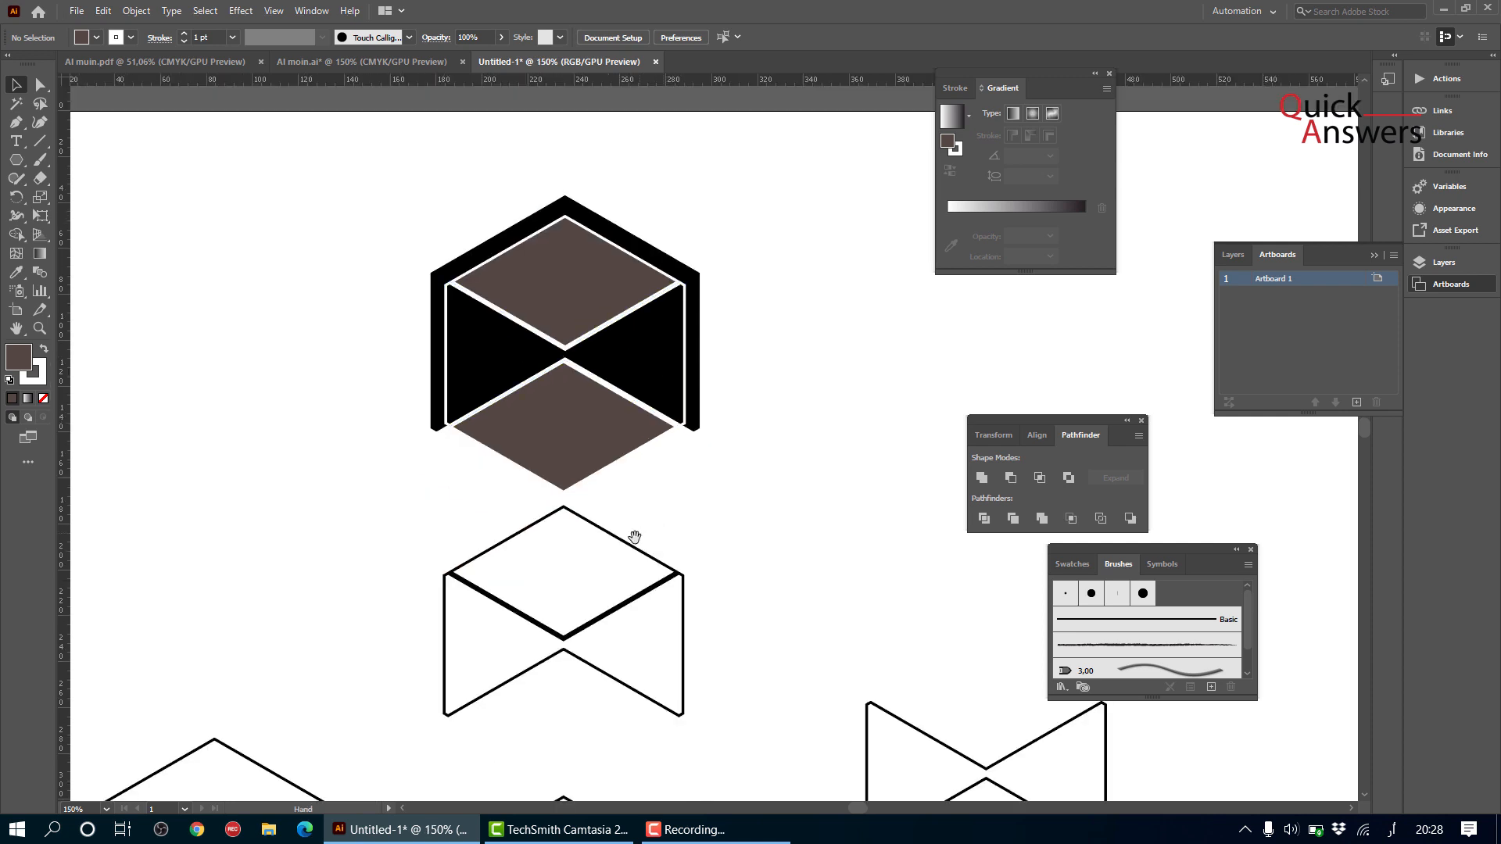
{"action": "scroll", "coordinate": [633, 529], "scroll_direction": "up", "scroll_amount": 2}
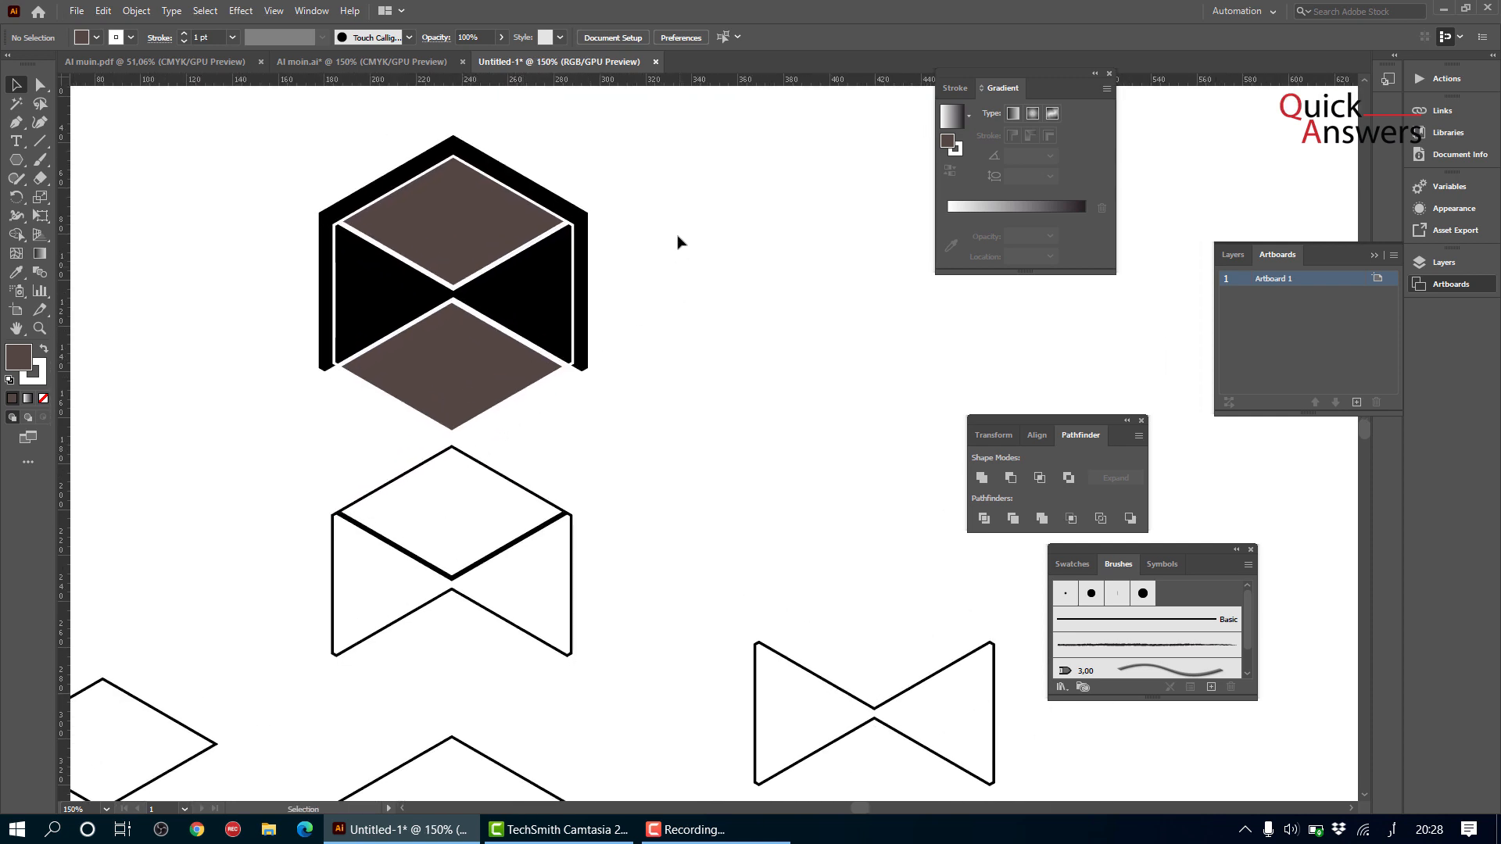
{"action": "left_click_drag", "start_coordinate": [698, 157], "coordinate": [251, 389]}
{"action": "left_click", "coordinate": [567, 440]}
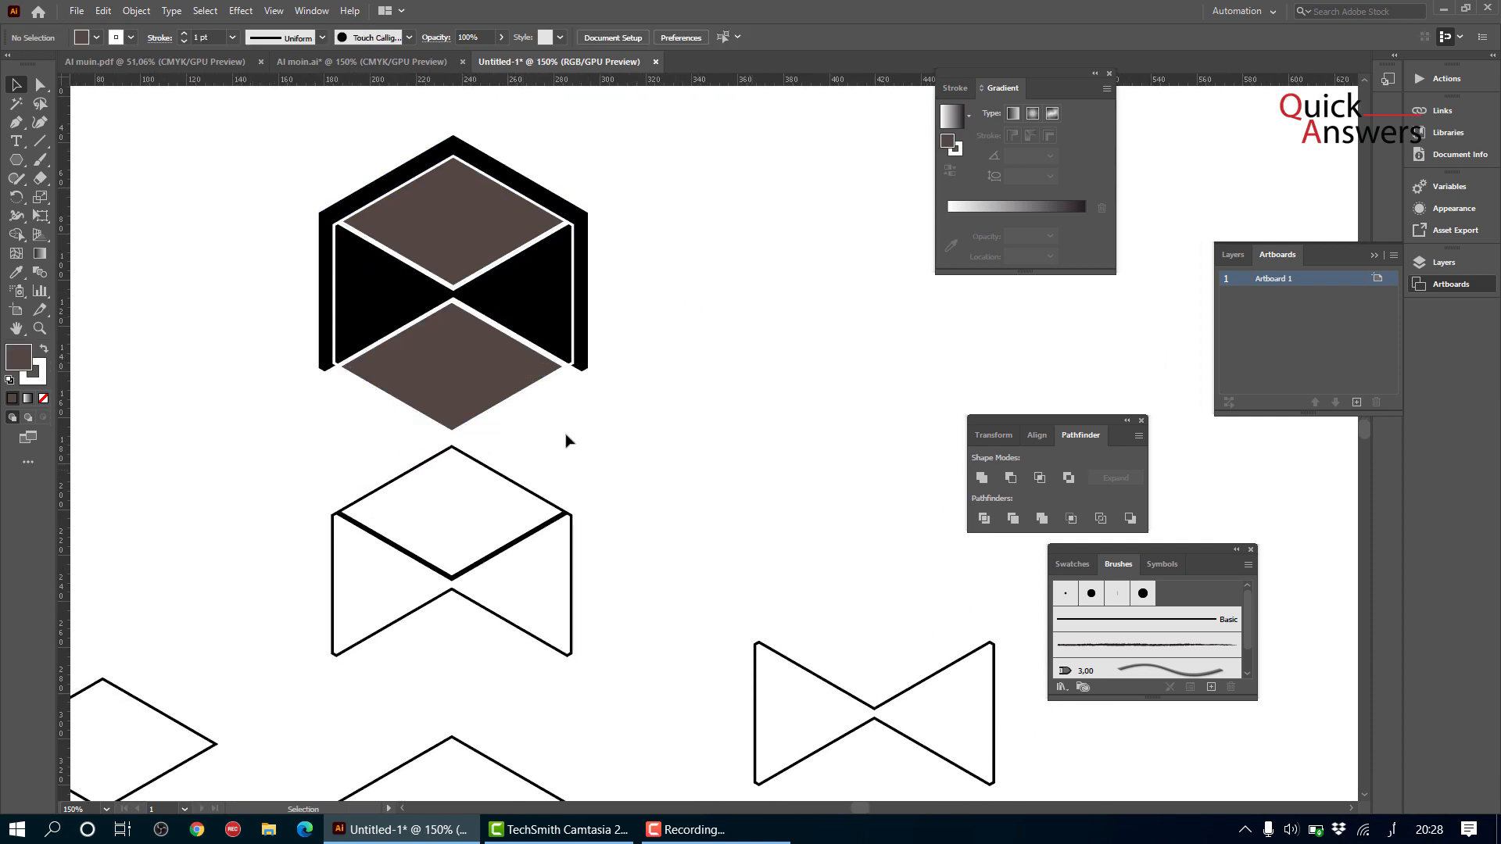
{"action": "left_click_drag", "start_coordinate": [680, 220], "coordinate": [821, 339]}
- Delete both brown diamonds and the bow-tie shape, keeping only the solid black outer chevron
{"action": "left_click", "coordinate": [490, 379]}
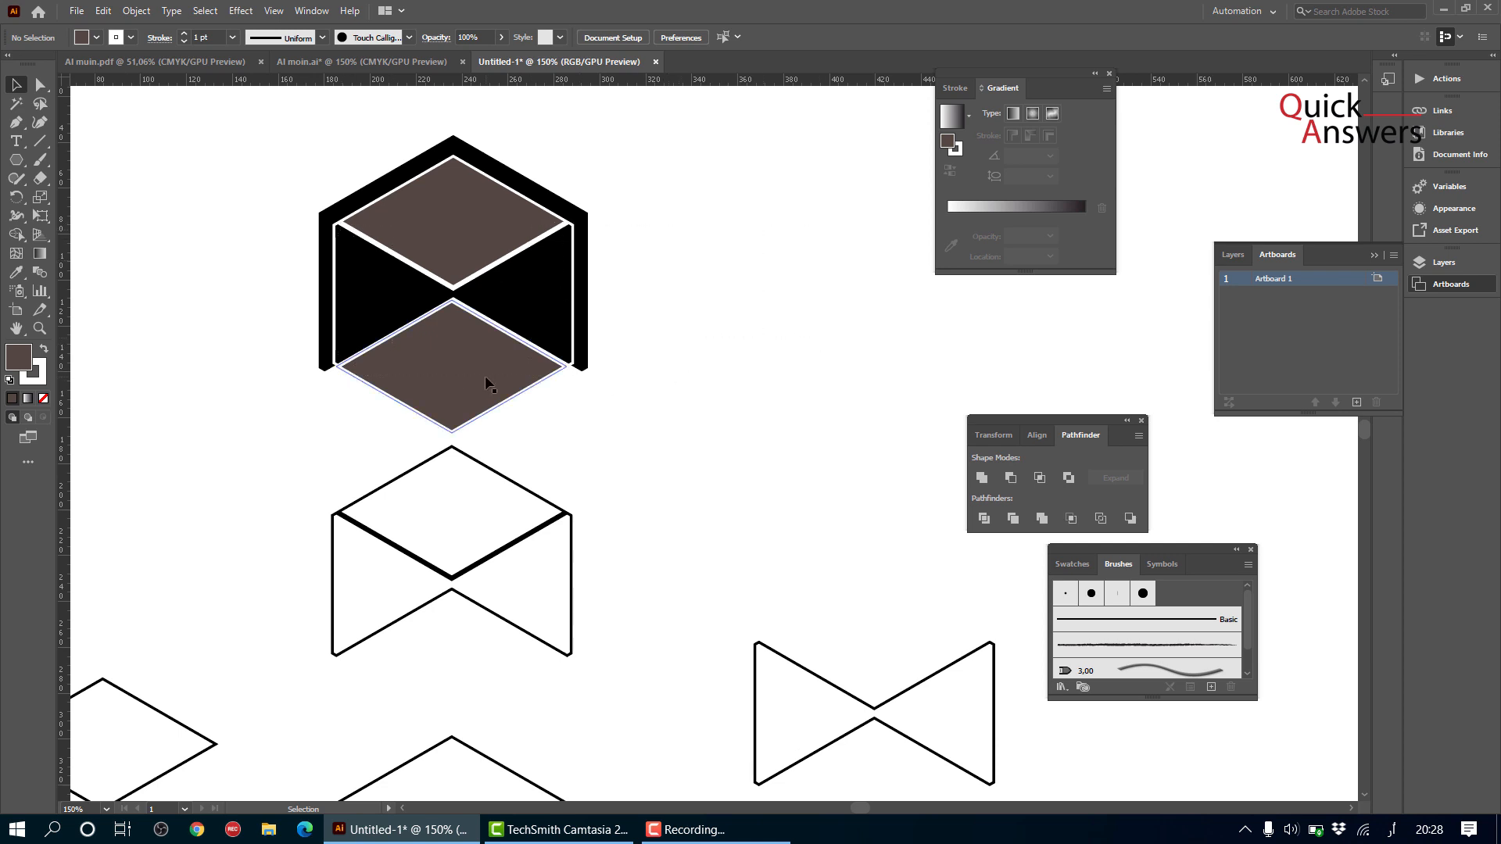
{"action": "key", "text": "Delete"}
{"action": "left_click", "coordinate": [412, 227]}
{"action": "key", "text": "Delete"}
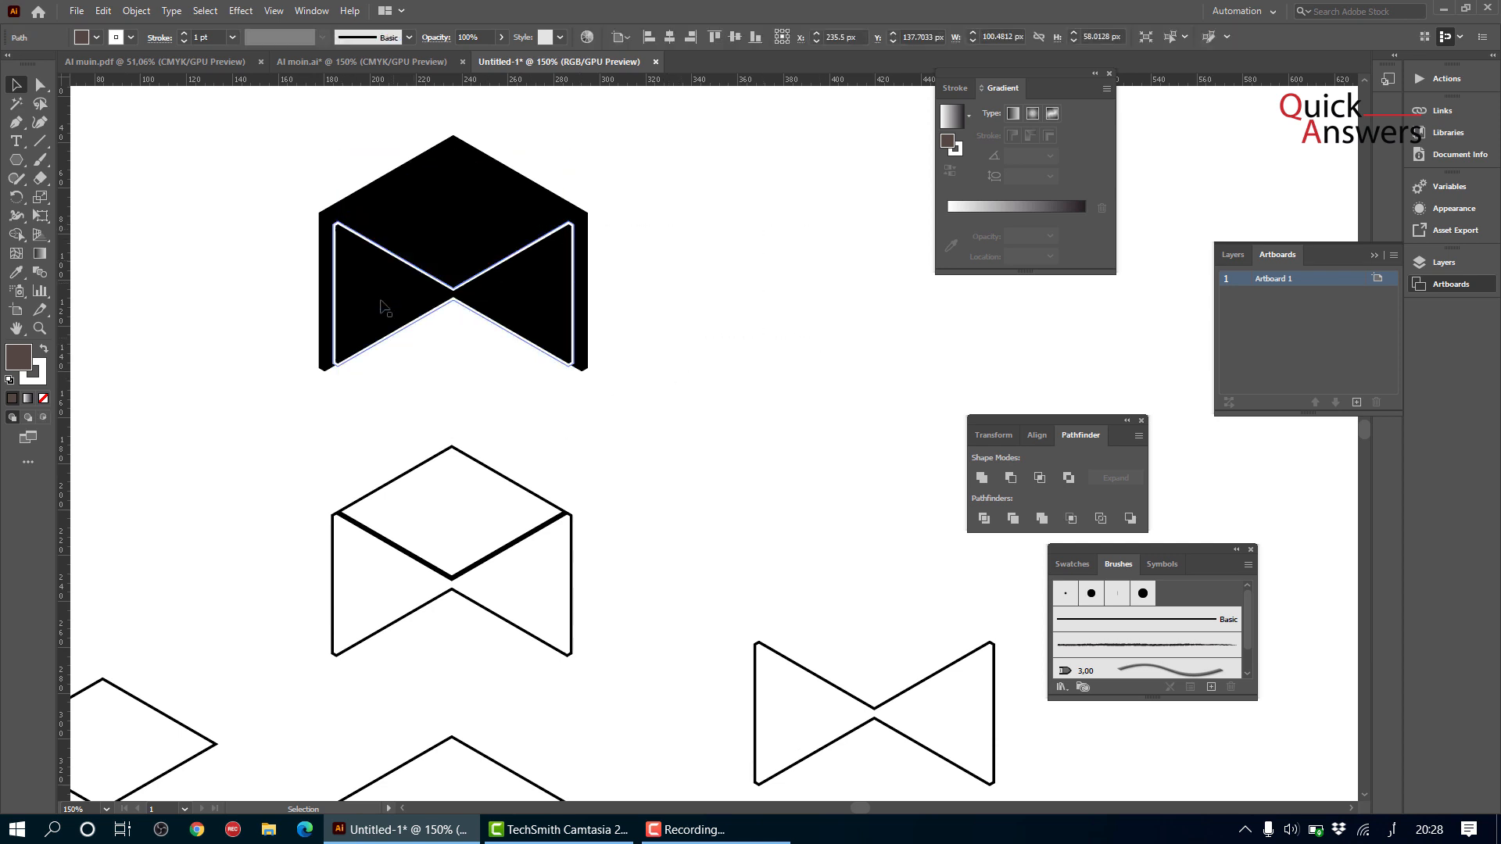
{"action": "left_click", "coordinate": [515, 297]}
{"action": "key", "text": "Delete"}
{"action": "left_click", "coordinate": [518, 301]}
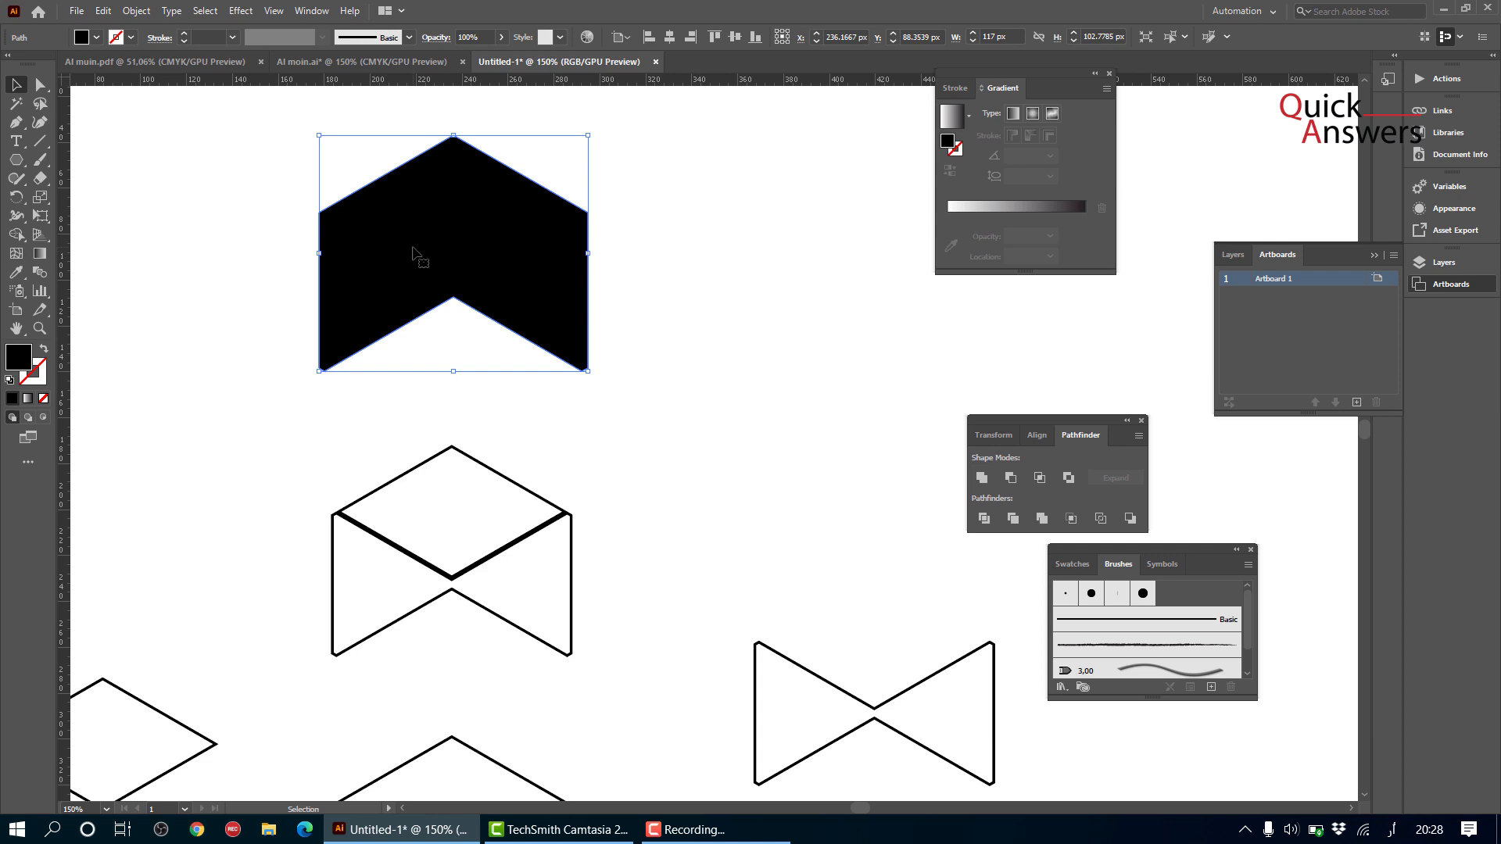
{"action": "left_click", "coordinate": [647, 265]}
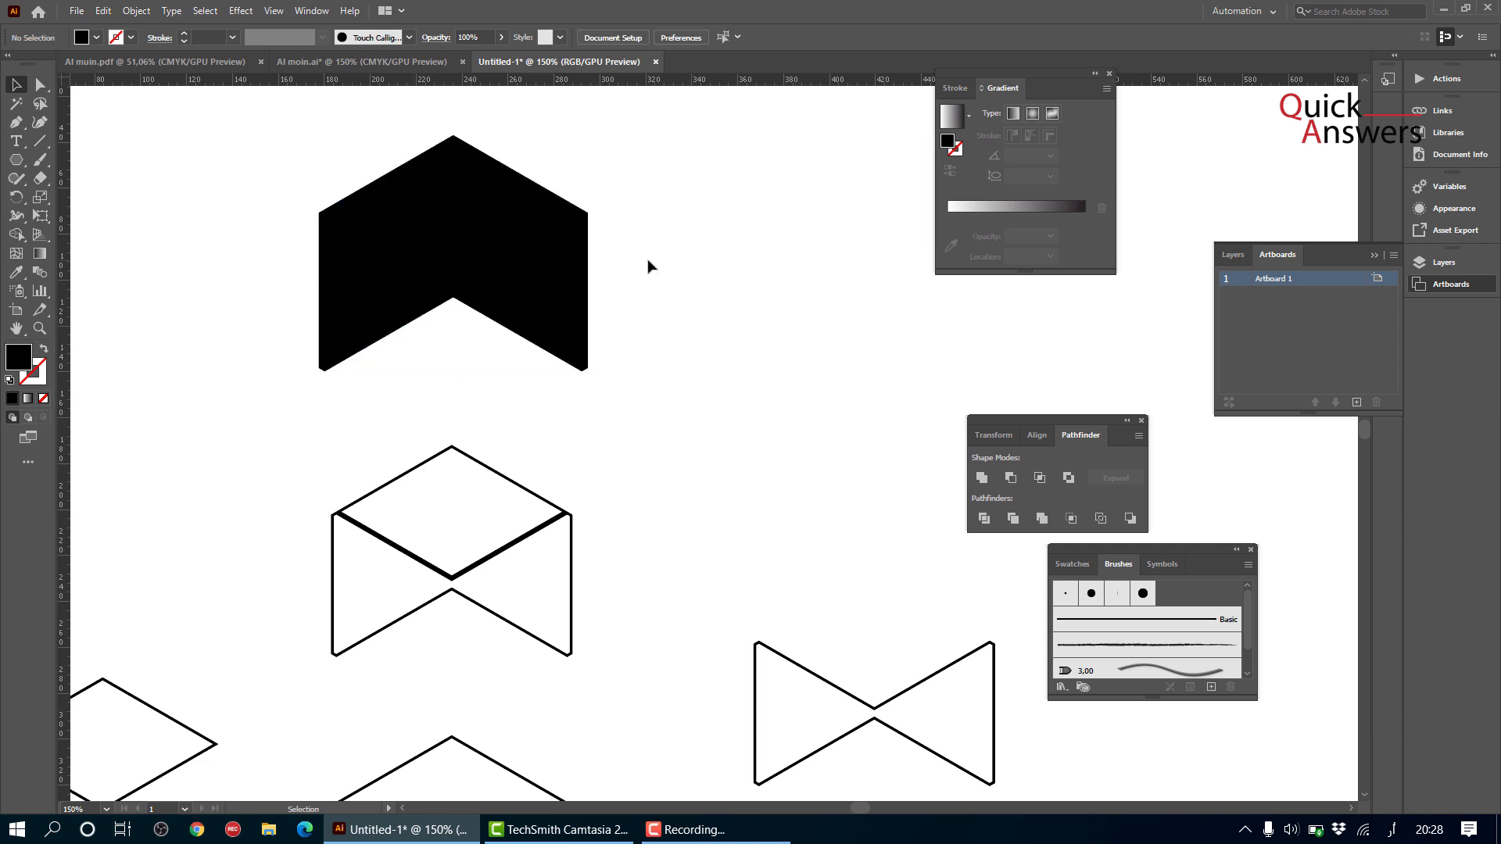
- Duplicate the black chevron horizontally about 117 mm to its right so the two copies stand side by side
{"action": "scroll", "coordinate": [548, 272], "scroll_direction": "down", "scroll_amount": 1}
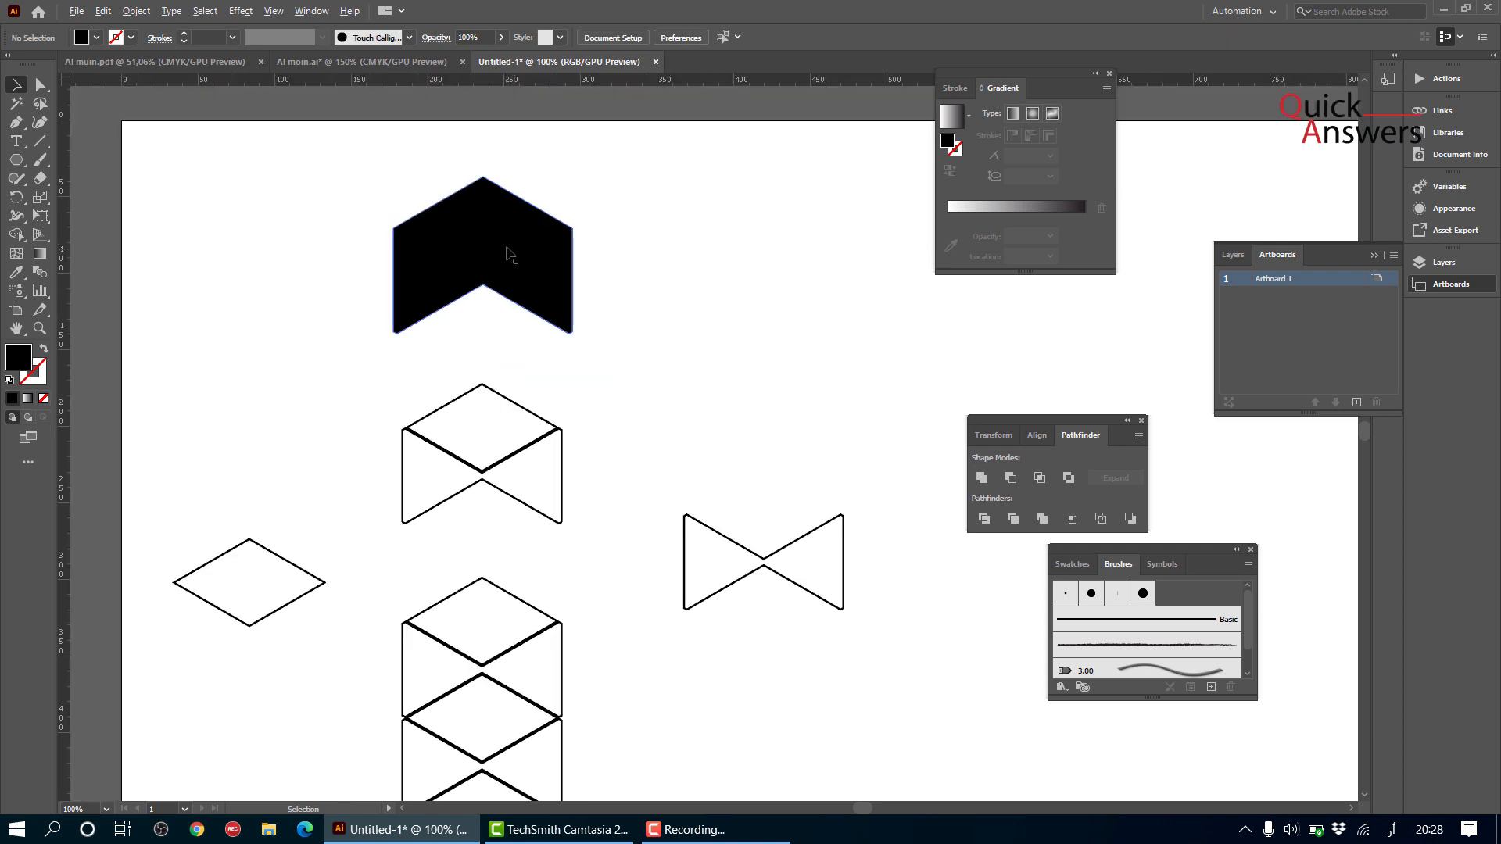
{"action": "scroll", "coordinate": [509, 254], "scroll_direction": "up", "scroll_amount": 2}
{"action": "left_click", "coordinate": [439, 255]}
{"action": "left_click_drag", "start_coordinate": [439, 255], "coordinate": [771, 262]}
{"action": "left_click", "coordinate": [668, 514]}
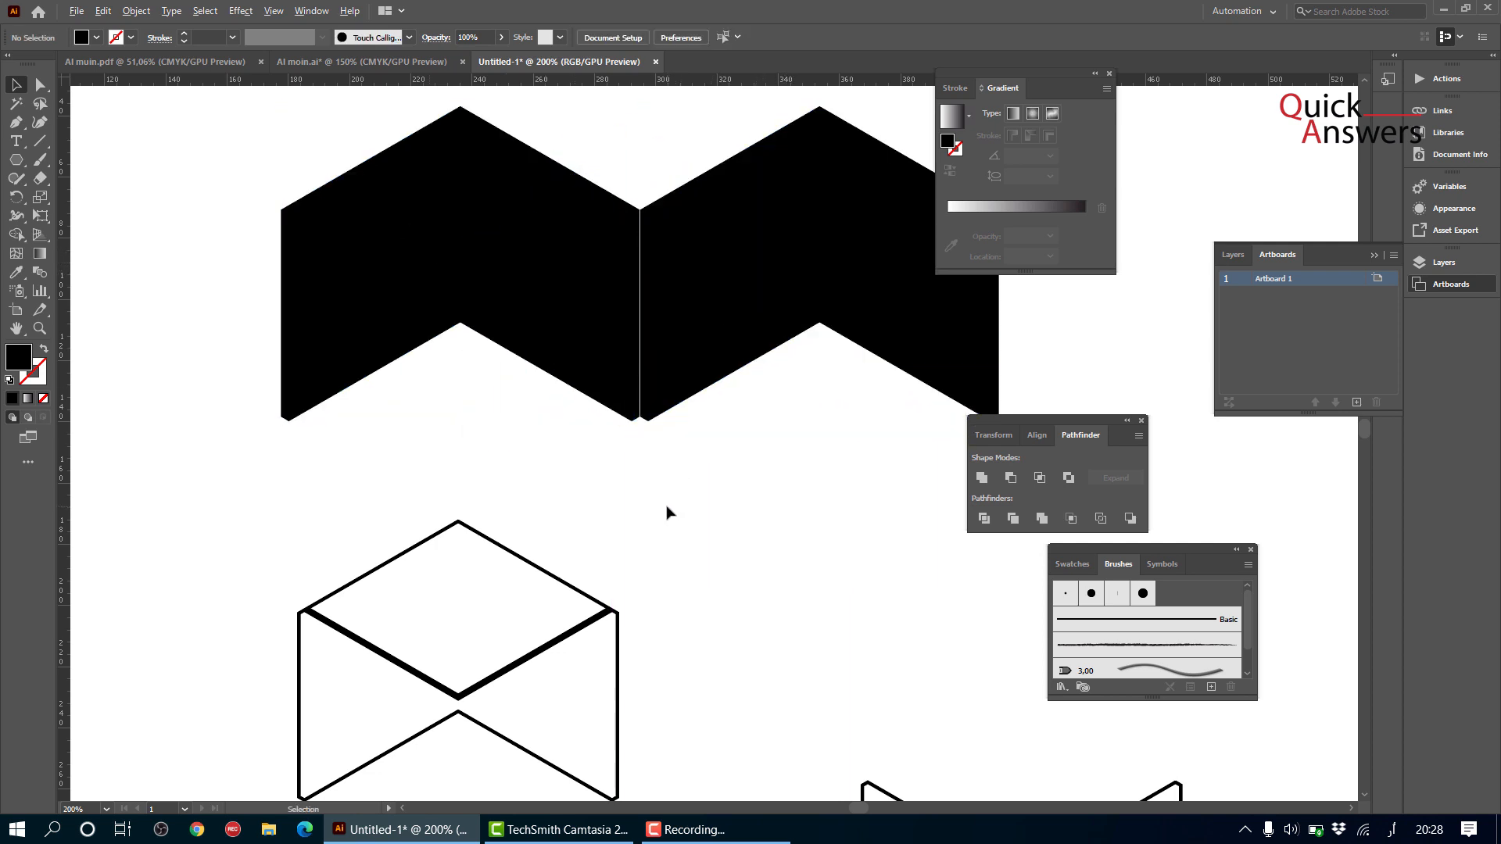
{"action": "scroll", "coordinate": [669, 513], "scroll_direction": "down", "scroll_amount": 2}
{"action": "scroll", "coordinate": [413, 453], "scroll_direction": "right", "scroll_amount": 5}
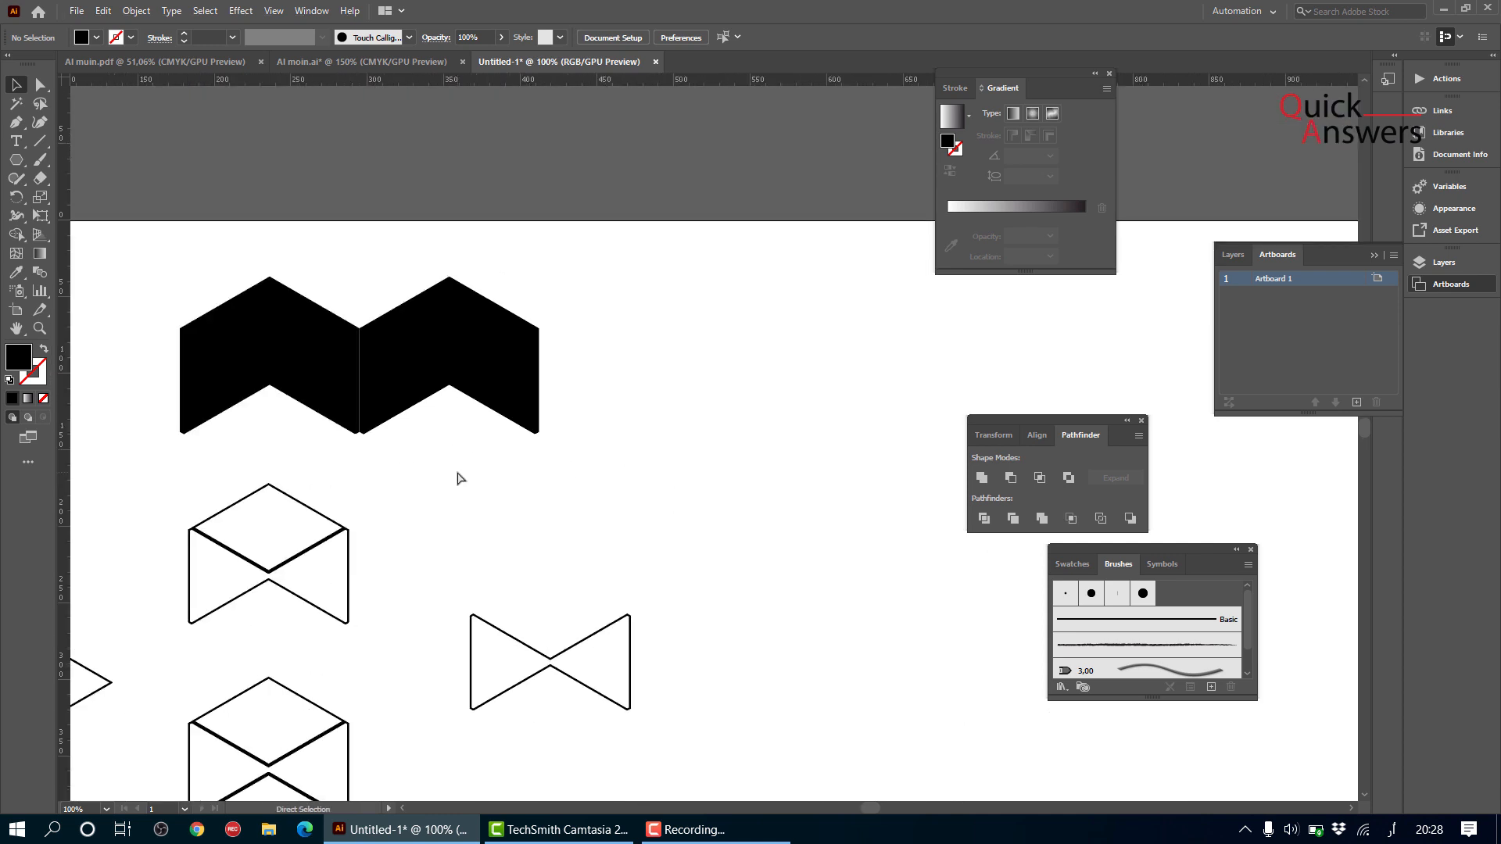
- Repeat the horizontal duplication four times to build a row of six black chevrons
{"action": "left_click", "coordinate": [492, 347]}
{"action": "key", "text": "ctrl+d"}
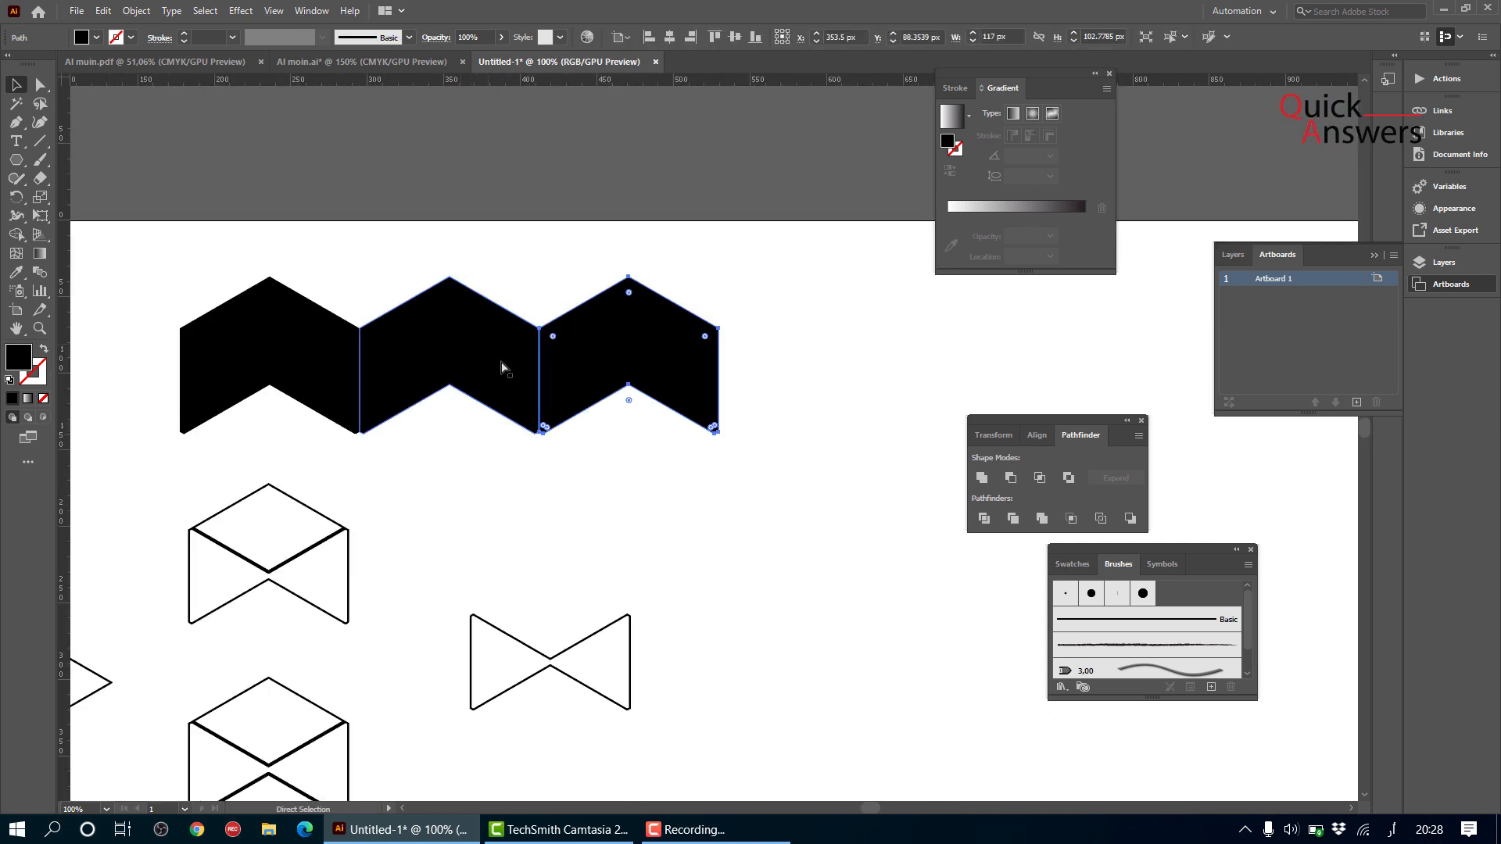
{"action": "key", "text": "ctrl+d"}
{"action": "key", "text": "ctrl+d"}
{"action": "key", "text": "ctrl+d"}
{"action": "scroll", "coordinate": [469, 402], "scroll_direction": "down", "scroll_amount": 2}
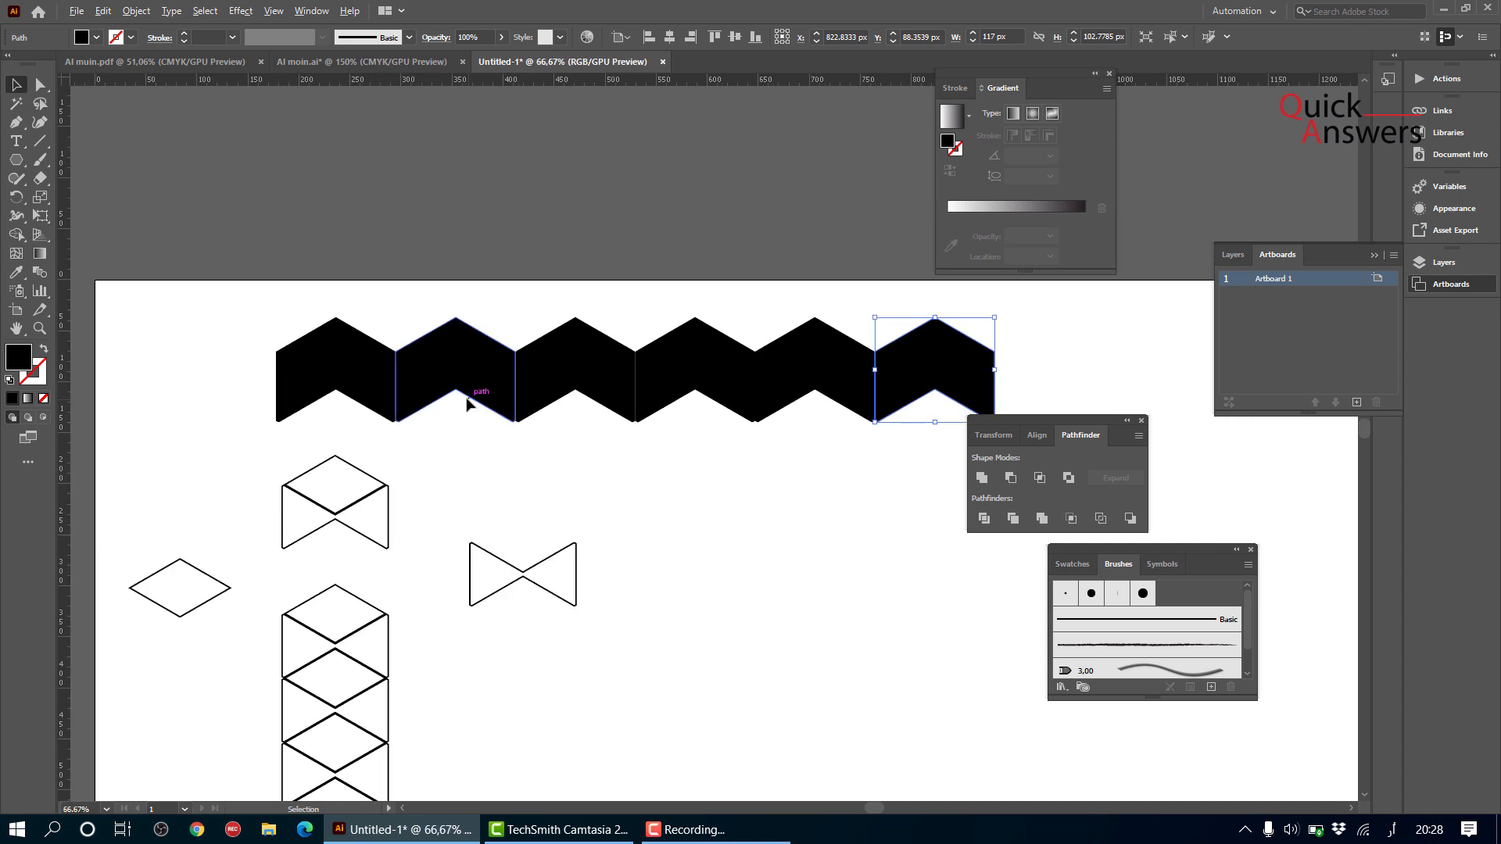
- Select the whole row of six chevrons and scale it down proportionally about its centre to about 420 mm wide
{"action": "scroll", "coordinate": [469, 395], "scroll_direction": "up", "scroll_amount": 1}
{"action": "left_click_drag", "start_coordinate": [278, 332], "coordinate": [752, 398]}
{"action": "scroll", "coordinate": [611, 385], "scroll_direction": "up", "scroll_amount": 2}
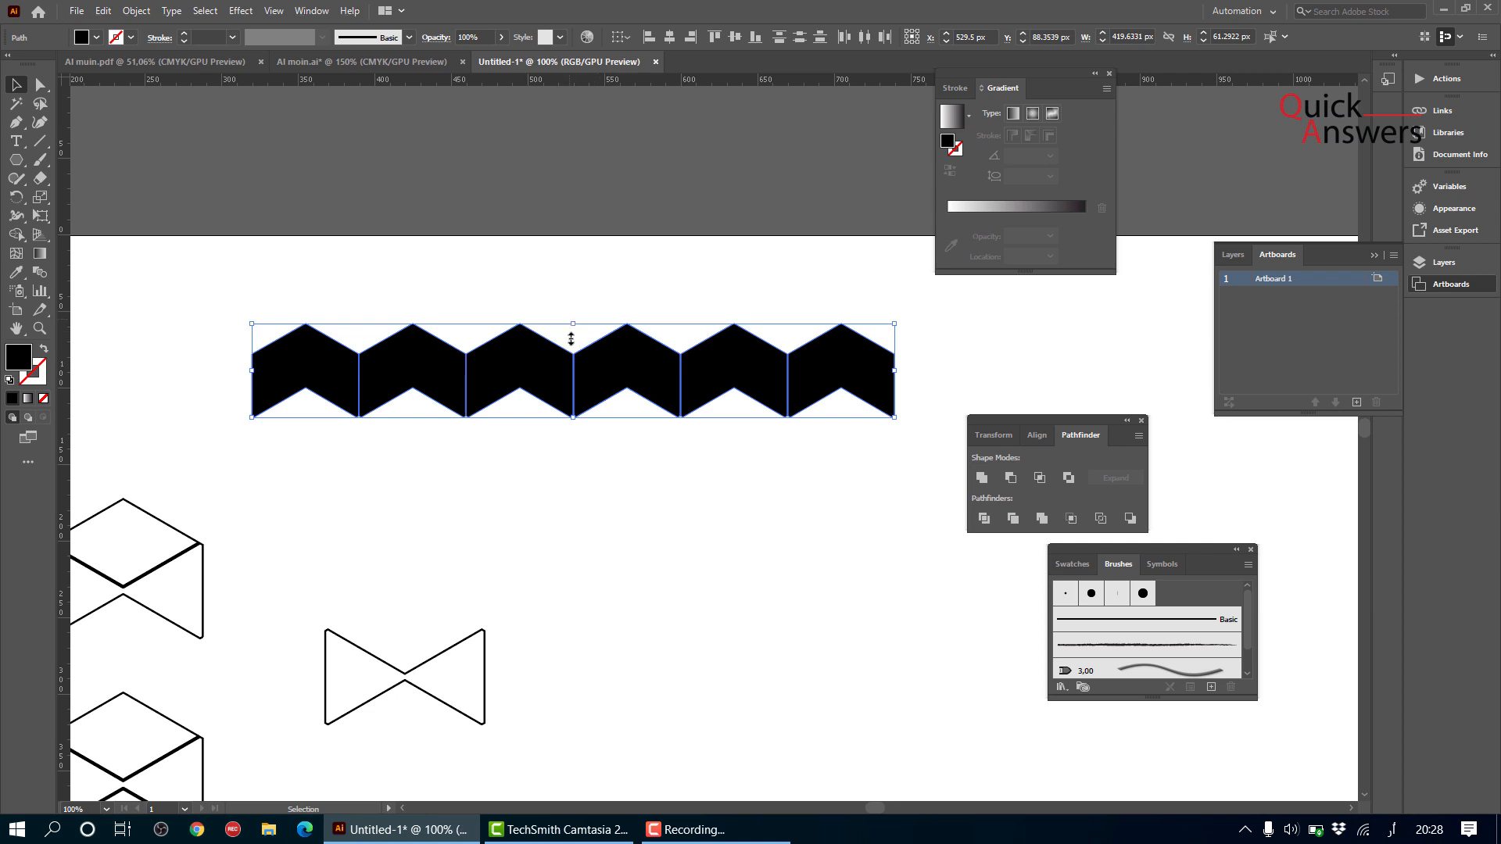
{"action": "left_click_drag", "start_coordinate": [571, 339], "coordinate": [573, 344]}
{"action": "left_click", "coordinate": [579, 309]}
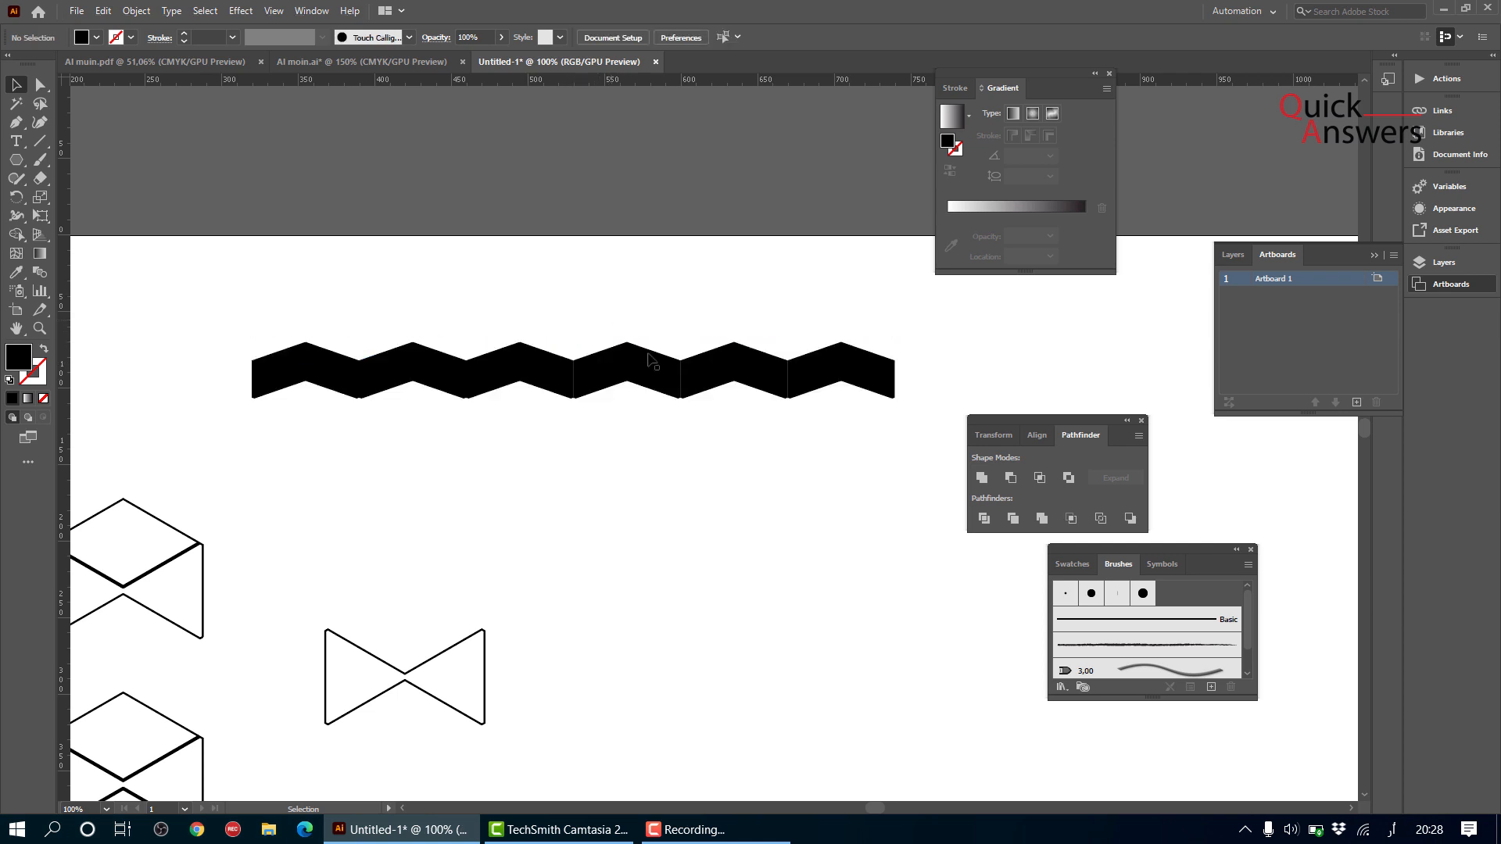
{"action": "key", "text": "ctrl+z"}
- Duplicate the row's fifth chevron straight down by about 43 mm so it nests beneath the original with a thin gap
{"action": "left_click", "coordinate": [743, 442]}
{"action": "scroll", "coordinate": [743, 443], "scroll_direction": "up", "scroll_amount": 2}
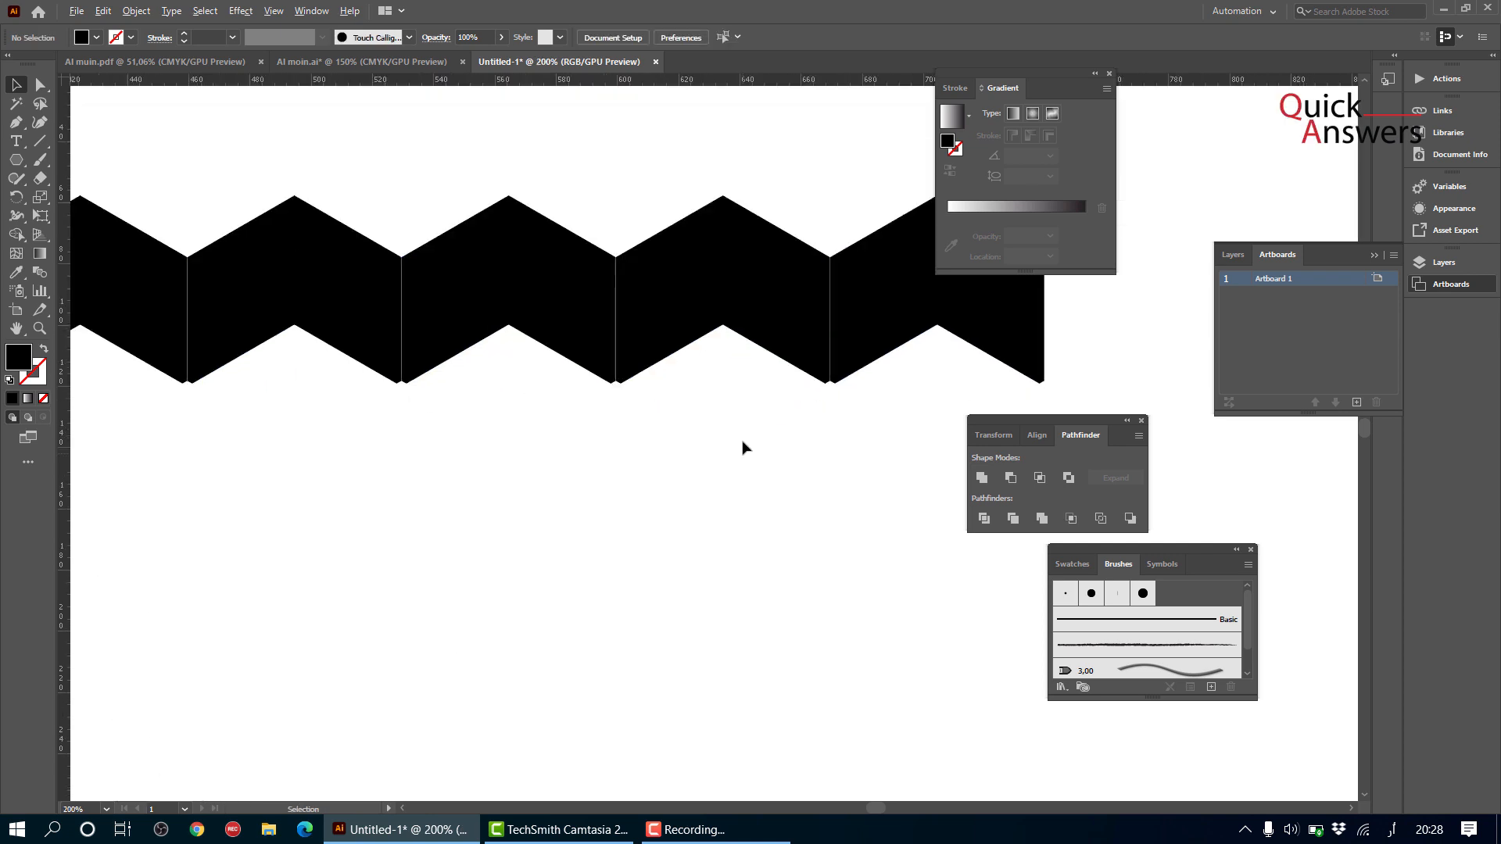
{"action": "scroll", "coordinate": [717, 344], "scroll_direction": "down", "scroll_amount": 2}
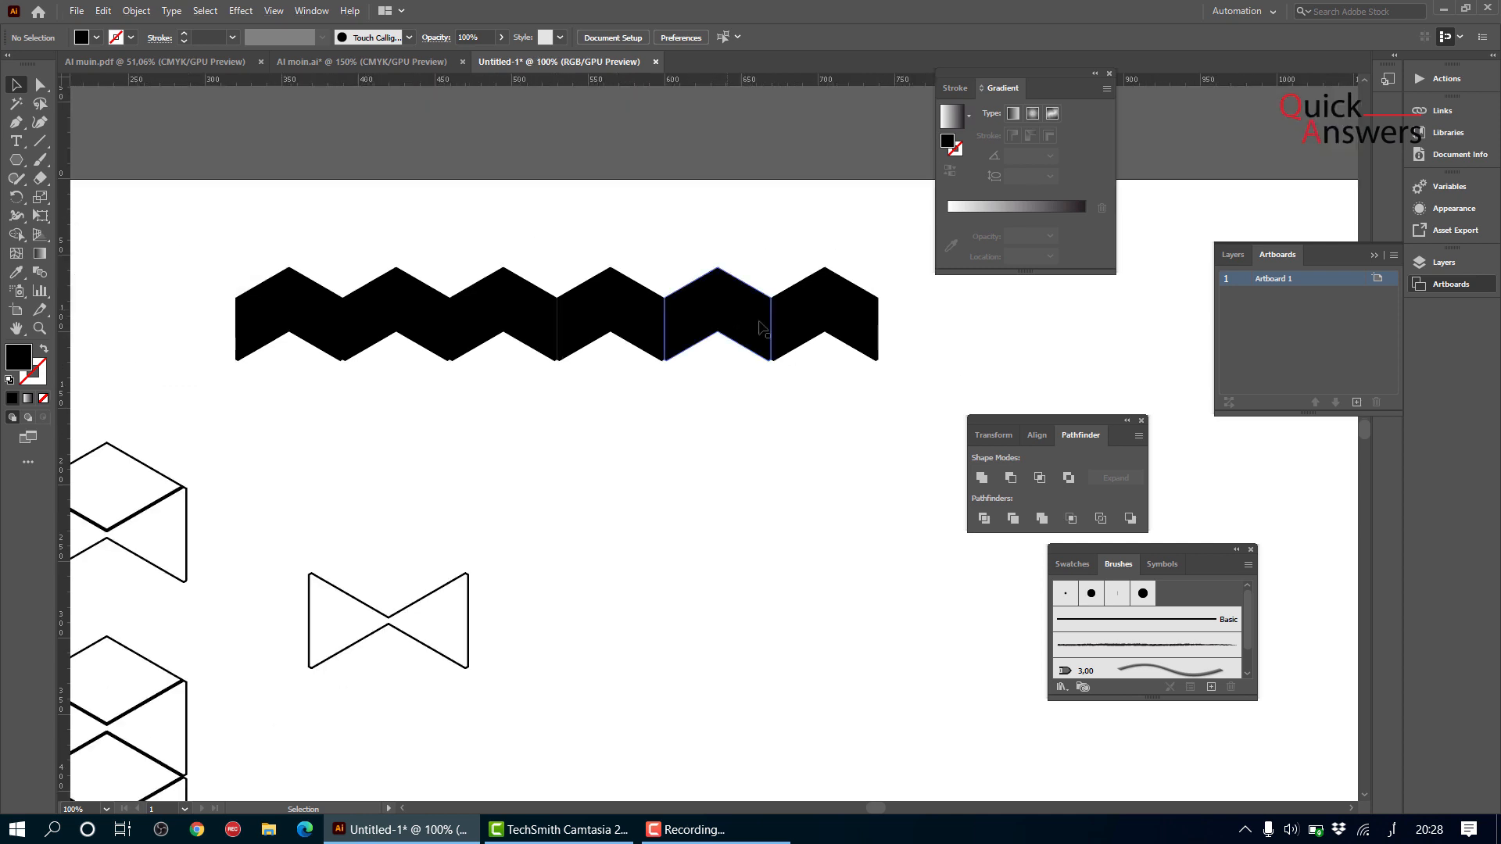
{"action": "scroll", "coordinate": [862, 396], "scroll_direction": "up", "scroll_amount": 2}
{"action": "left_click_drag", "start_coordinate": [575, 233], "coordinate": [570, 304]}
{"action": "left_click", "coordinate": [641, 472]}
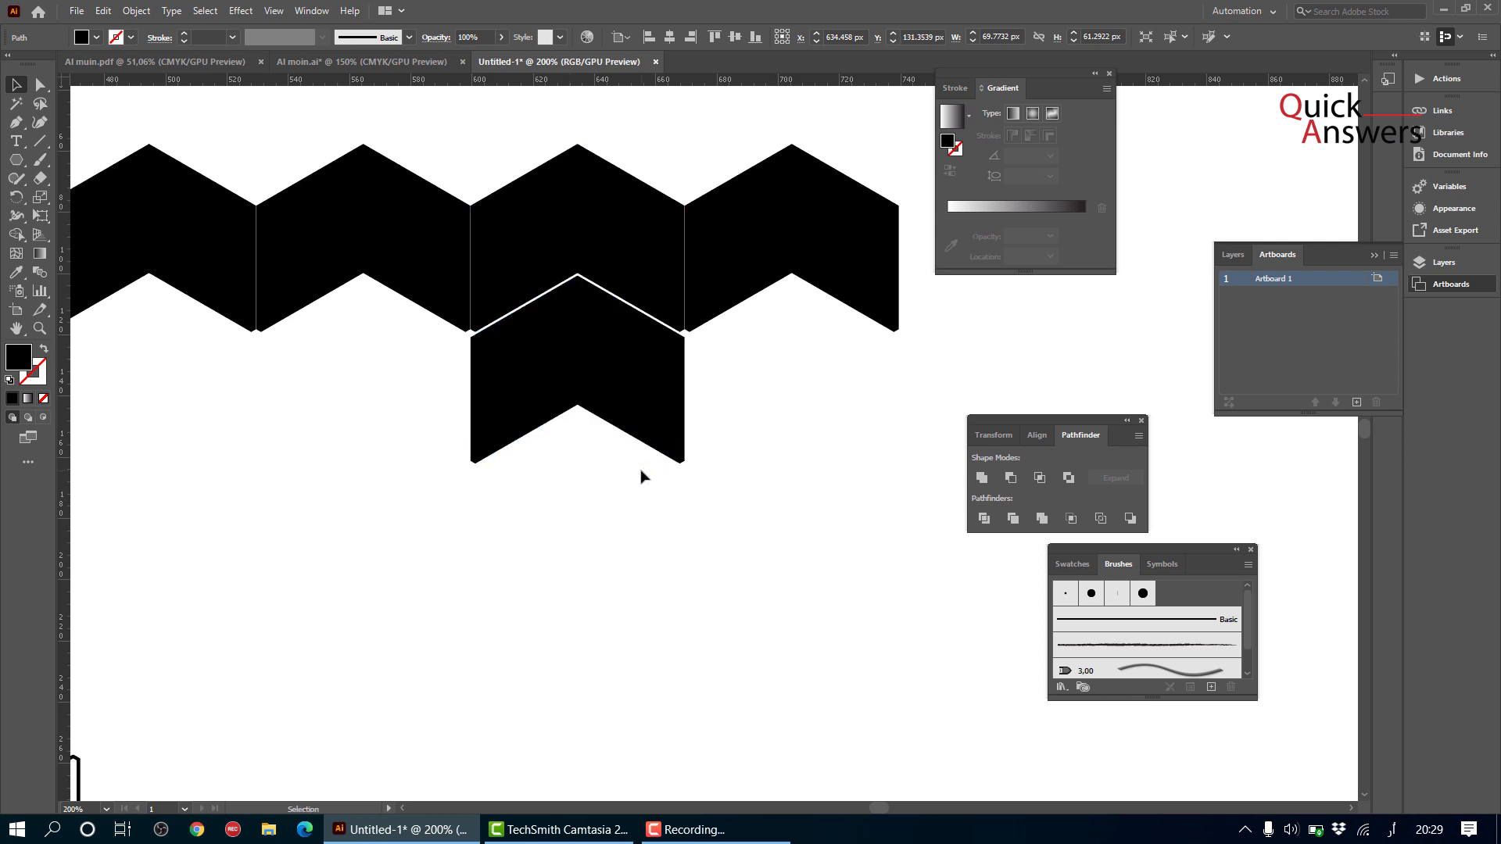
- Repeat the downward duplication until a column of six chevrons is nested beneath the row's fifth chevron
{"action": "scroll", "coordinate": [610, 391], "scroll_direction": "down", "scroll_amount": 2}
{"action": "left_click", "coordinate": [610, 388]}
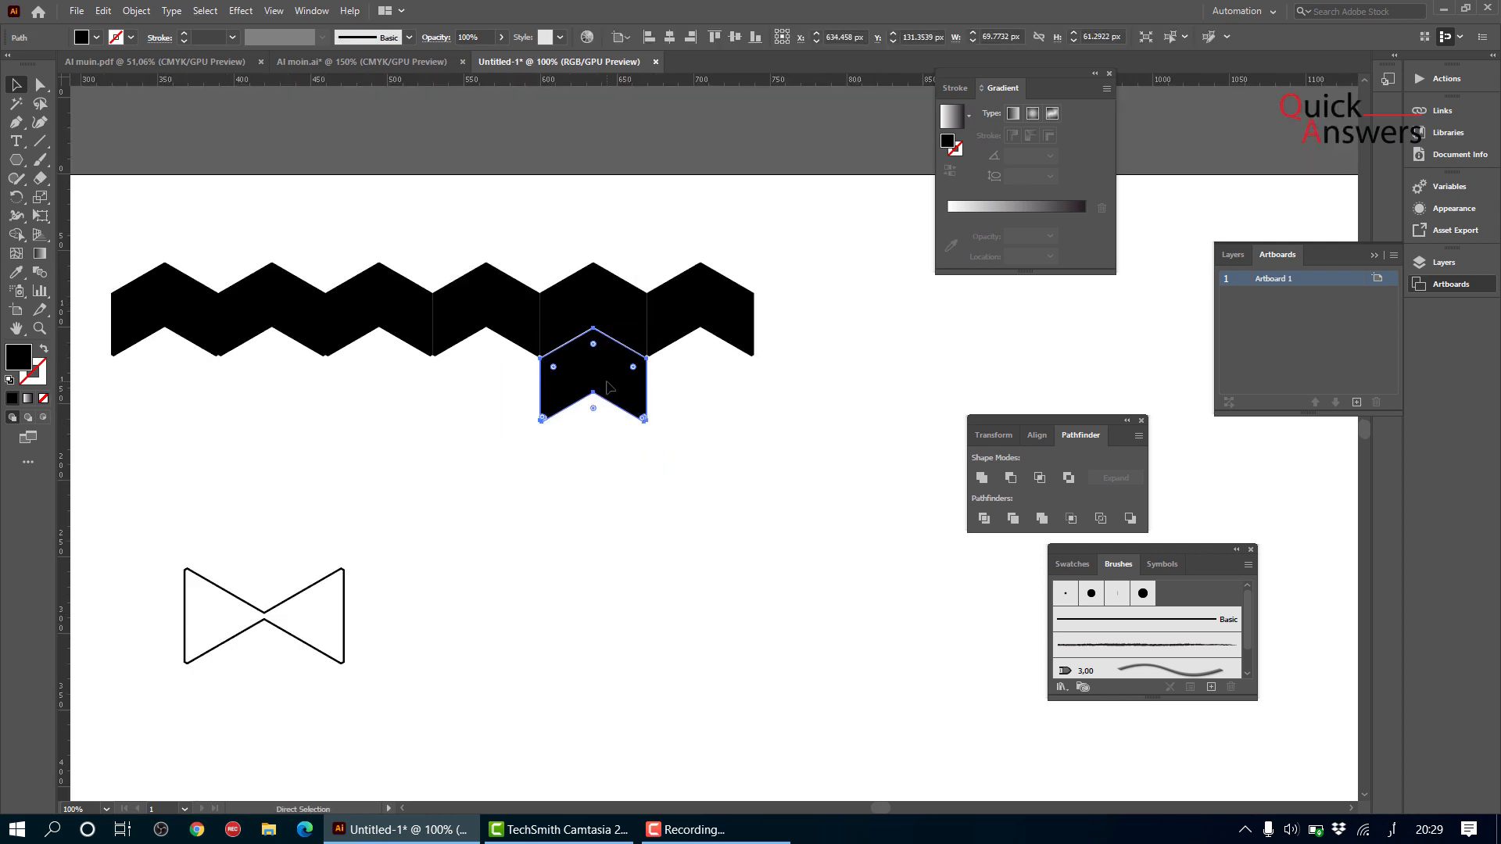
{"action": "key", "text": "ctrl+d"}
{"action": "key", "text": "ctrl+d"}
{"action": "key", "text": "ctrl+d"}
{"action": "key", "text": "ctrl+d"}
{"action": "left_click", "coordinate": [731, 477]}
{"action": "scroll", "coordinate": [732, 478], "scroll_direction": "down", "scroll_amount": 3}
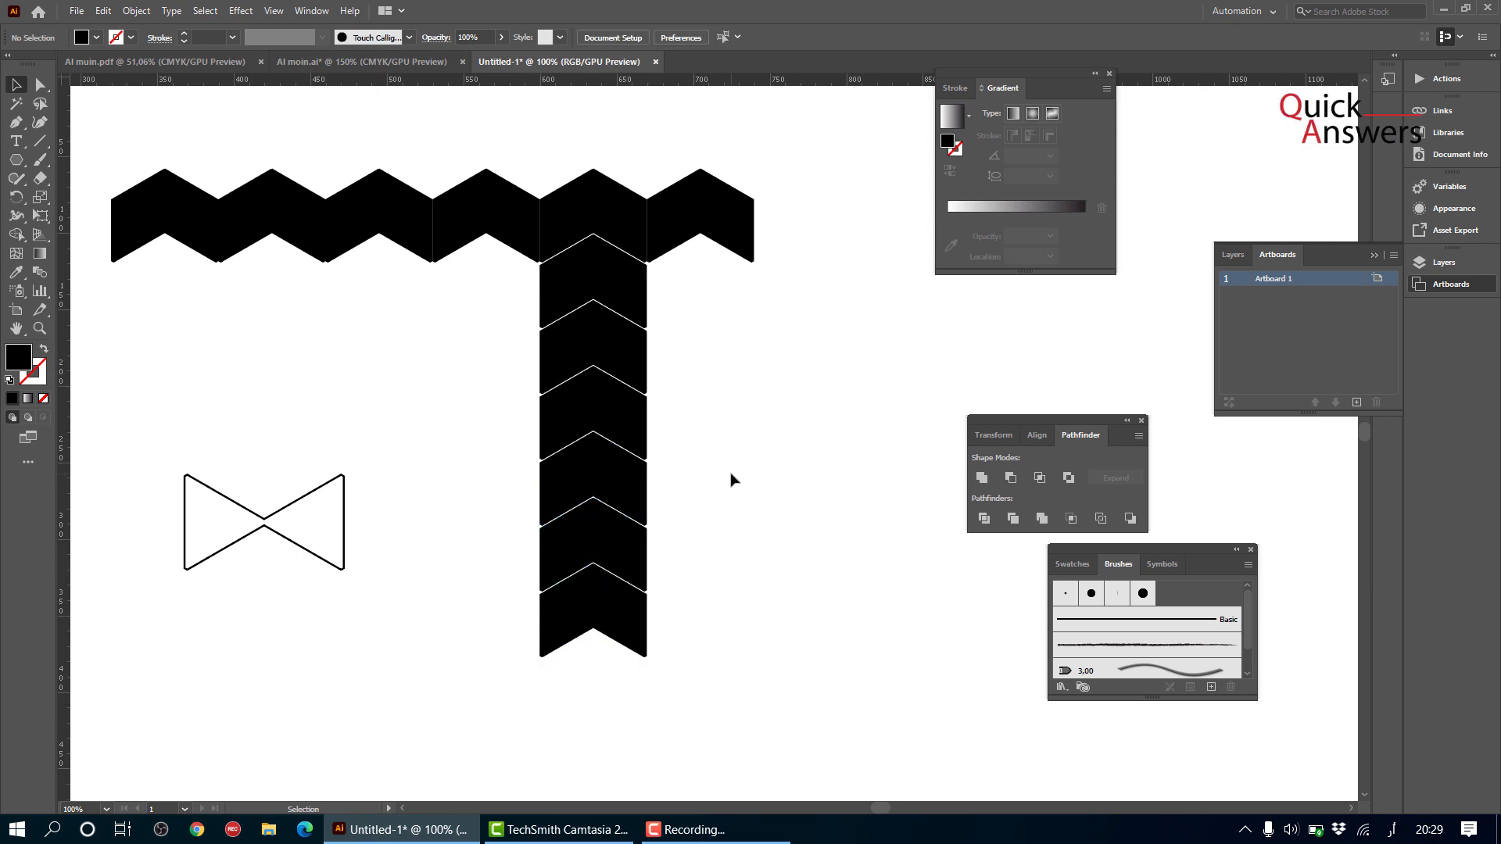
- Delete the outlined bow-tie shape and the separate outlined hexagon piece above the diamond column
{"action": "scroll", "coordinate": [720, 509], "scroll_direction": "down", "scroll_amount": 1}
{"action": "scroll", "coordinate": [516, 612], "scroll_direction": "up", "scroll_amount": 1}
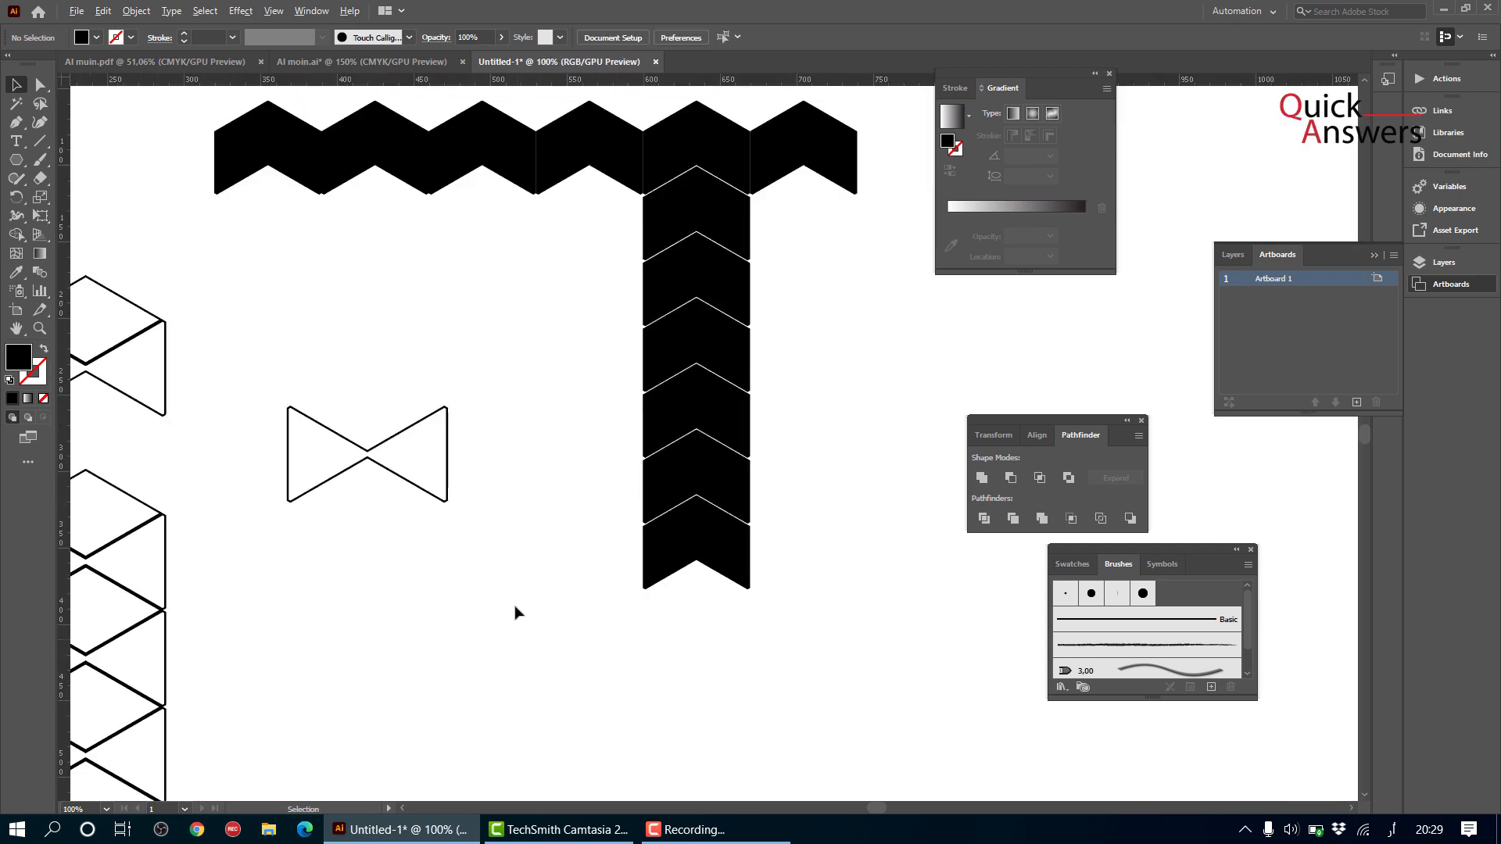
{"action": "left_click_drag", "start_coordinate": [500, 389], "coordinate": [295, 542]}
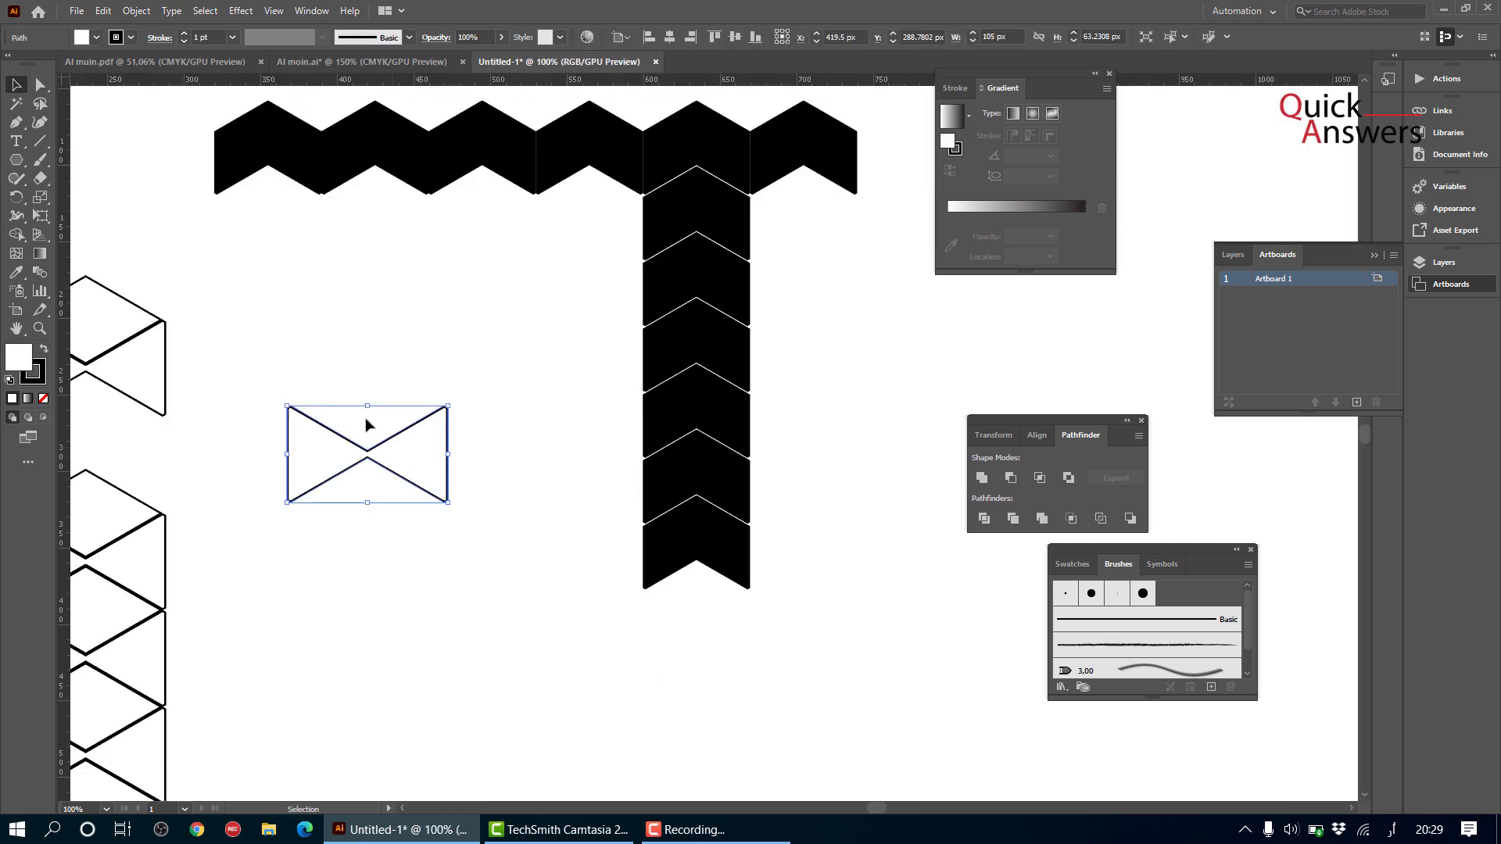
{"action": "key", "text": "Delete"}
{"action": "left_click_drag", "start_coordinate": [237, 288], "coordinate": [121, 430]}
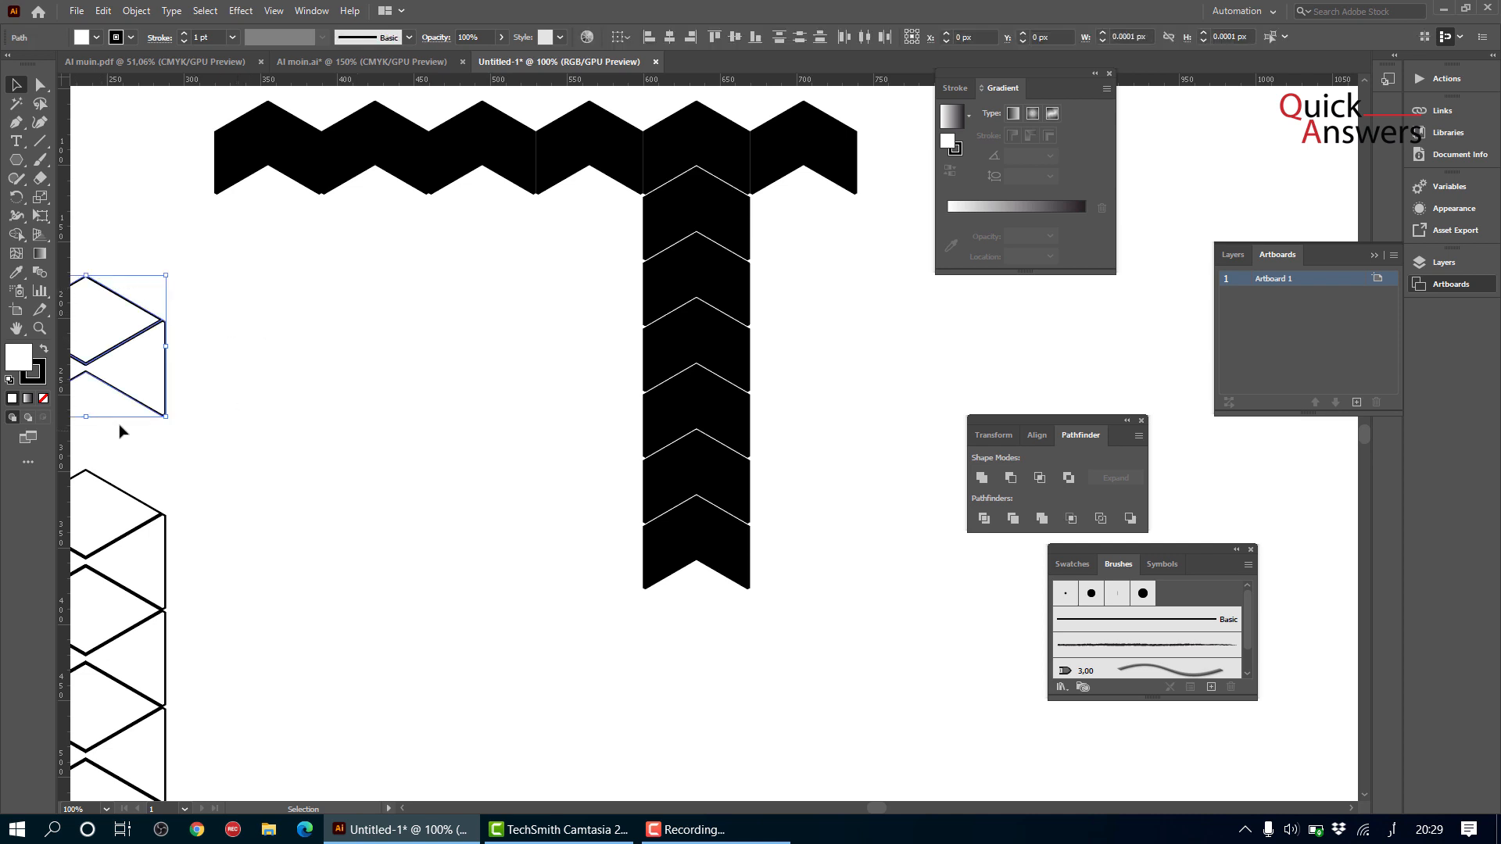
{"action": "key", "text": "Delete"}
- Duplicate the column of six nested chevrons about 70 px to the left so the copy sits flush beside the original
{"action": "scroll", "coordinate": [386, 425], "scroll_direction": "up", "scroll_amount": 2}
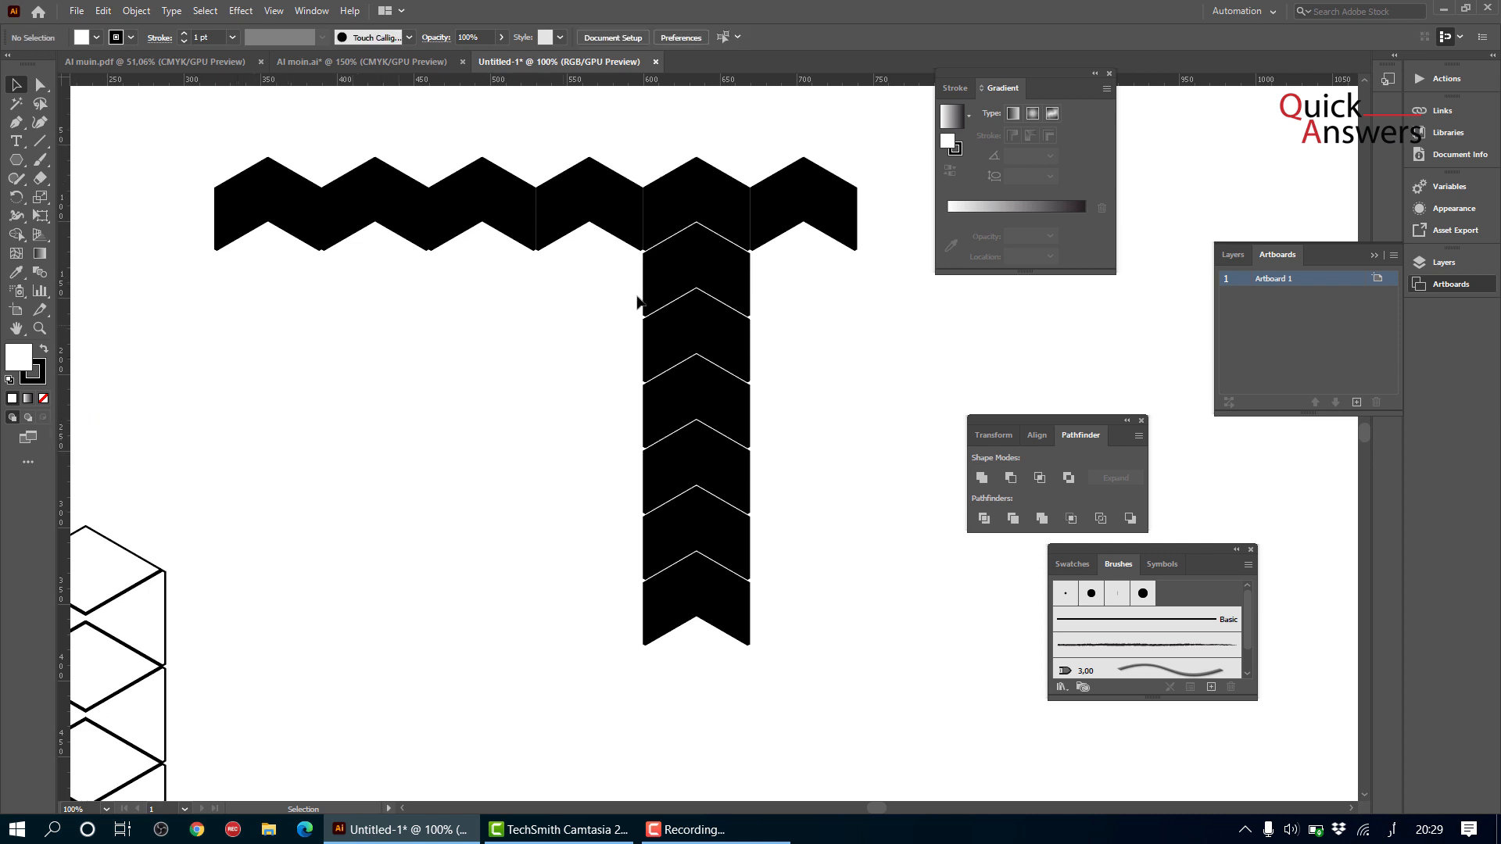
{"action": "scroll", "coordinate": [637, 302], "scroll_direction": "up", "scroll_amount": 1}
{"action": "scroll", "coordinate": [663, 292], "scroll_direction": "down", "scroll_amount": 2}
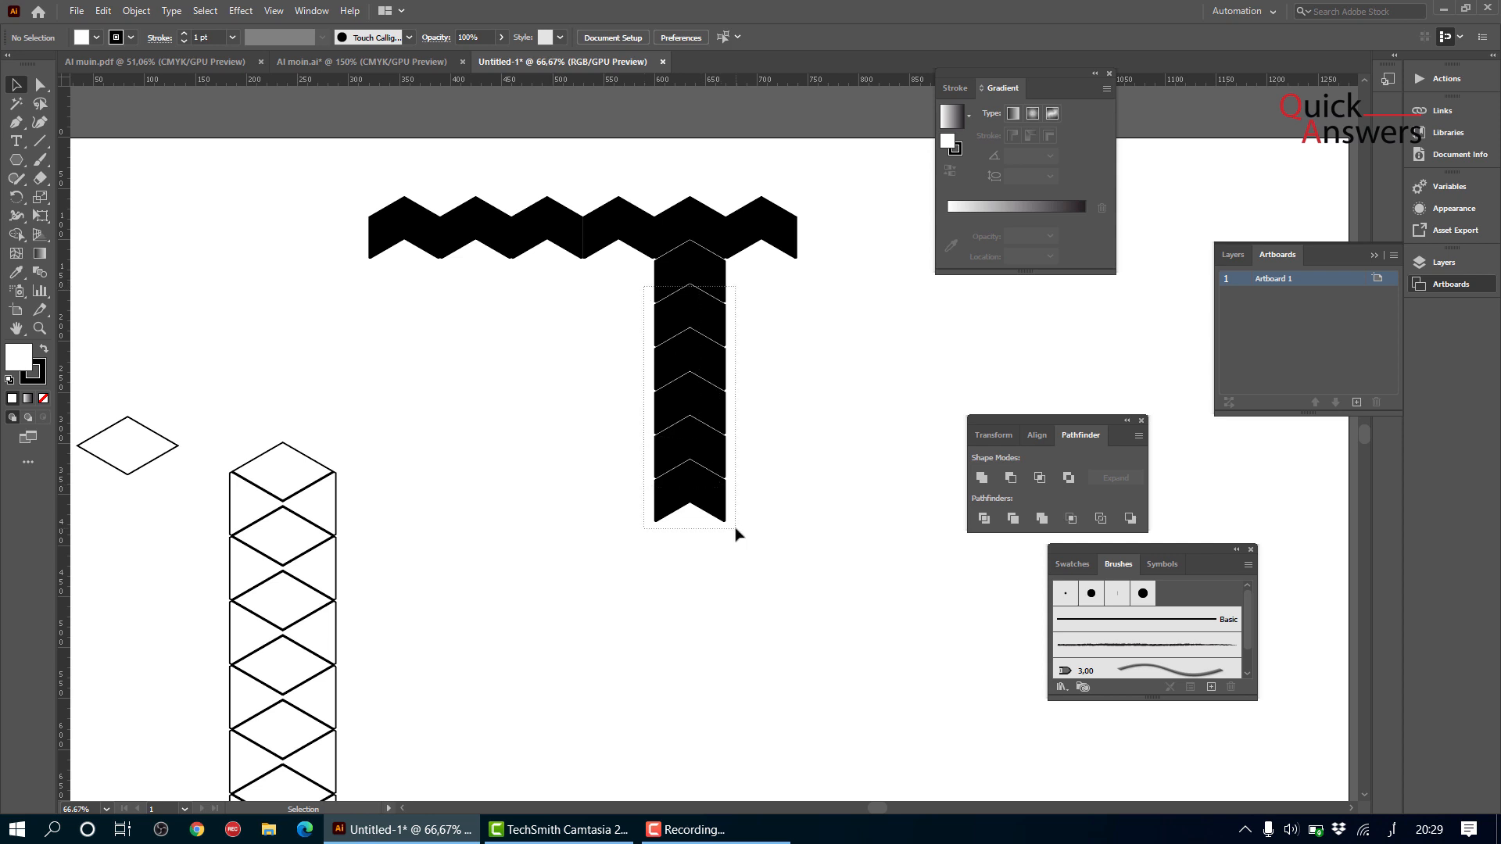
{"action": "left_click", "coordinate": [681, 295]}
{"action": "scroll", "coordinate": [681, 338], "scroll_direction": "up", "scroll_amount": 1}
{"action": "scroll", "coordinate": [681, 338], "scroll_direction": "up", "scroll_amount": 1}
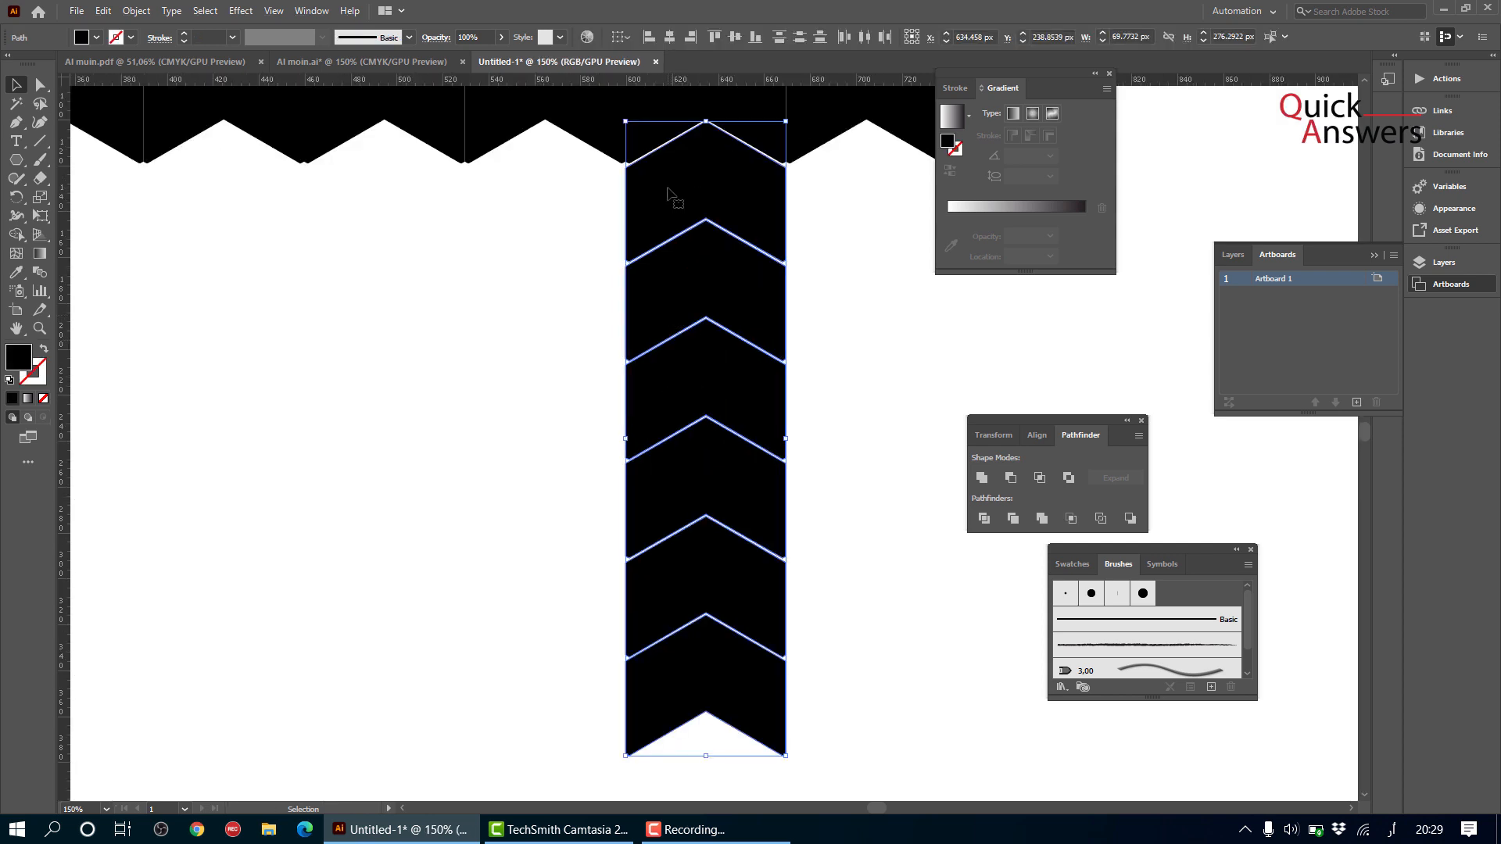
{"action": "left_click_drag", "start_coordinate": [669, 191], "coordinate": [509, 181]}
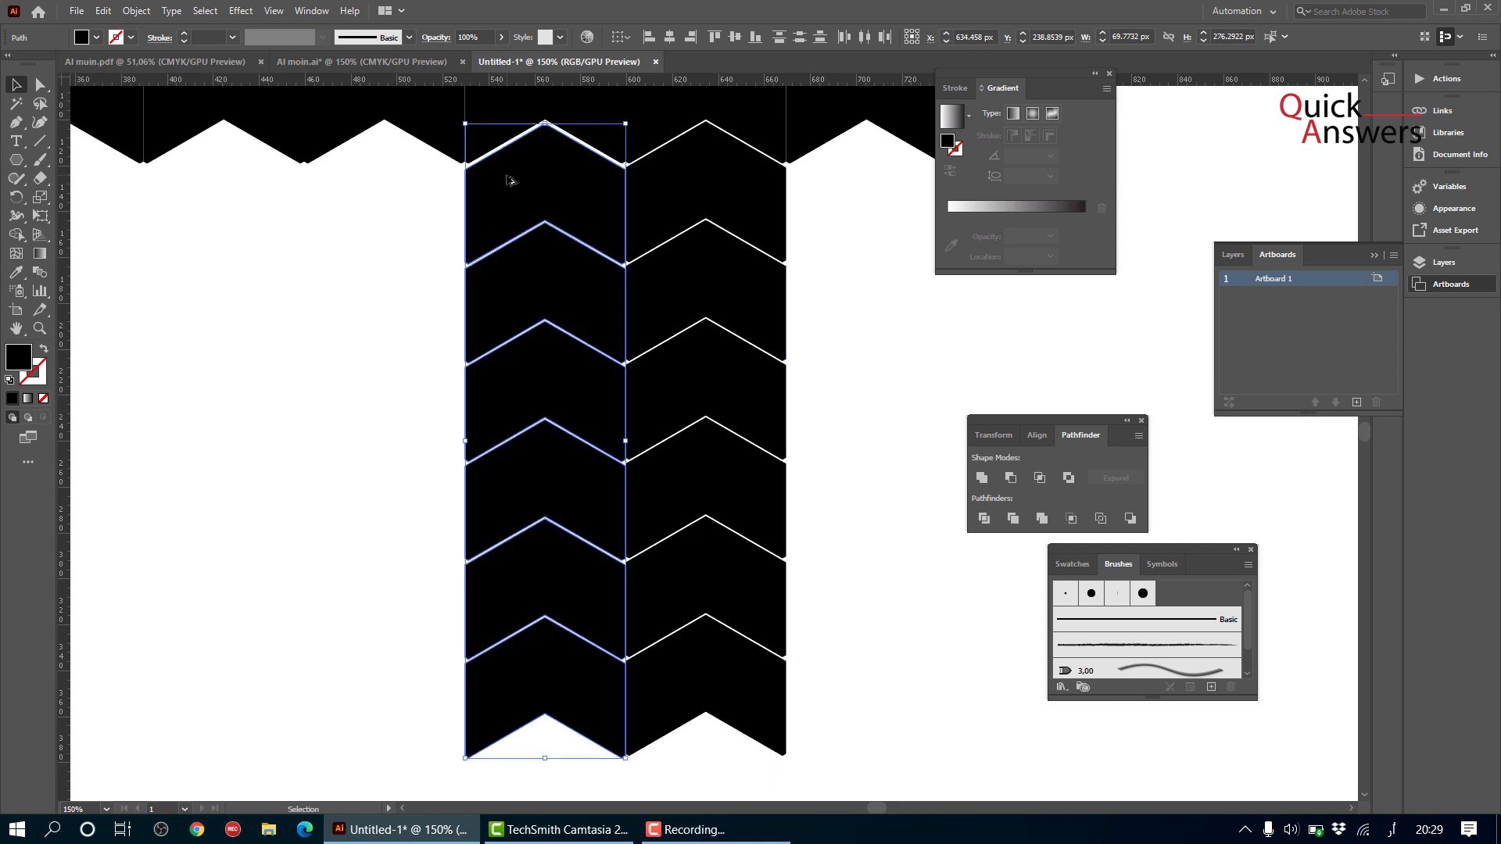
- Repeat the leftward column duplication four times to form a block of six chevron columns
{"action": "scroll", "coordinate": [508, 181], "scroll_direction": "down", "scroll_amount": 2}
{"action": "key", "text": "ctrl+d"}
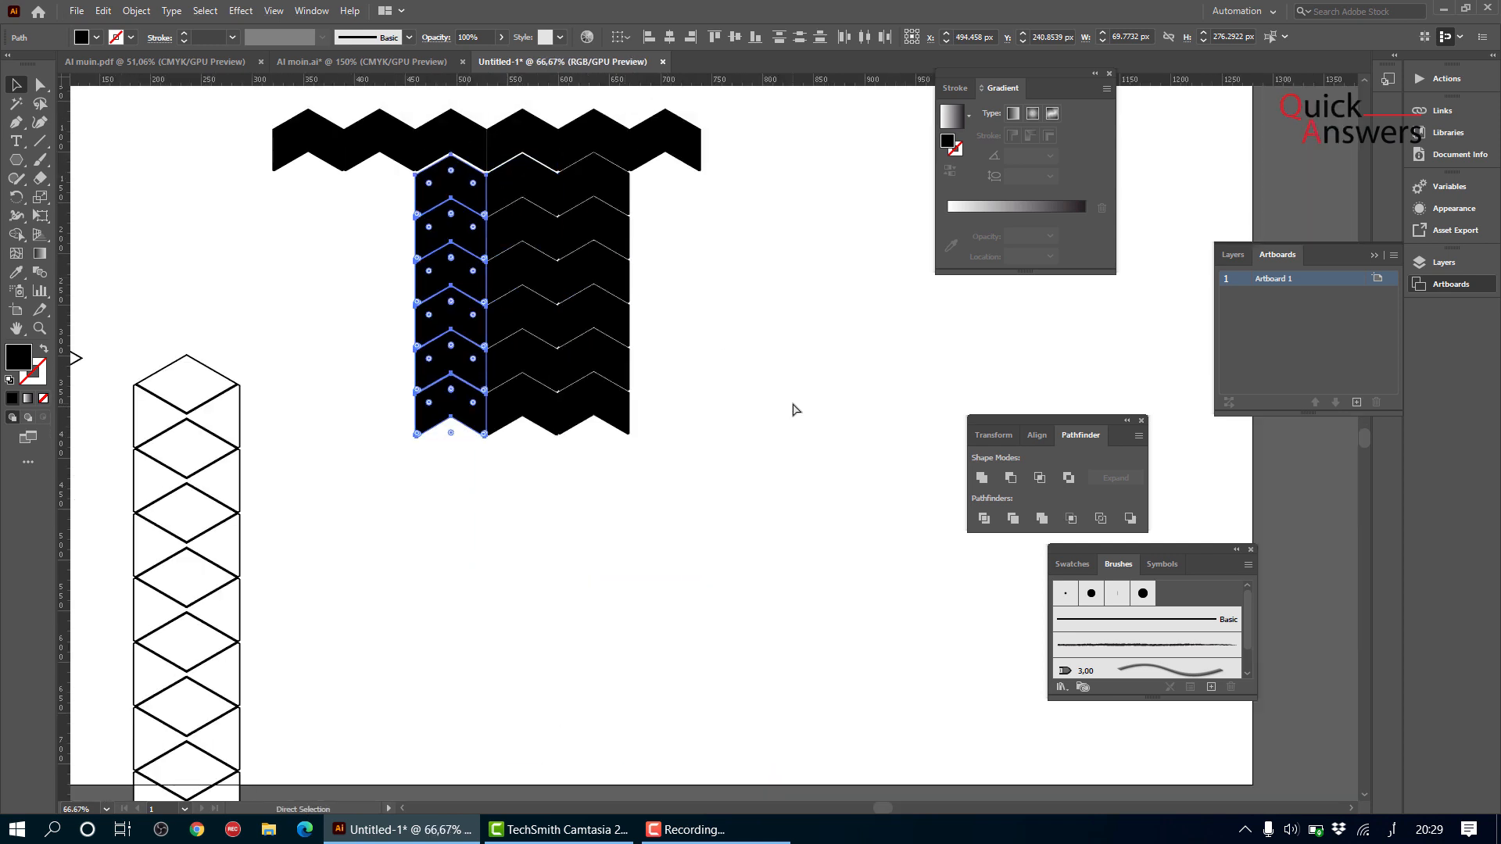
{"action": "key", "text": "ctrl+d"}
{"action": "key", "text": "ctrl+d"}
{"action": "key", "text": "ctrl+d"}
{"action": "left_click", "coordinate": [735, 362]}
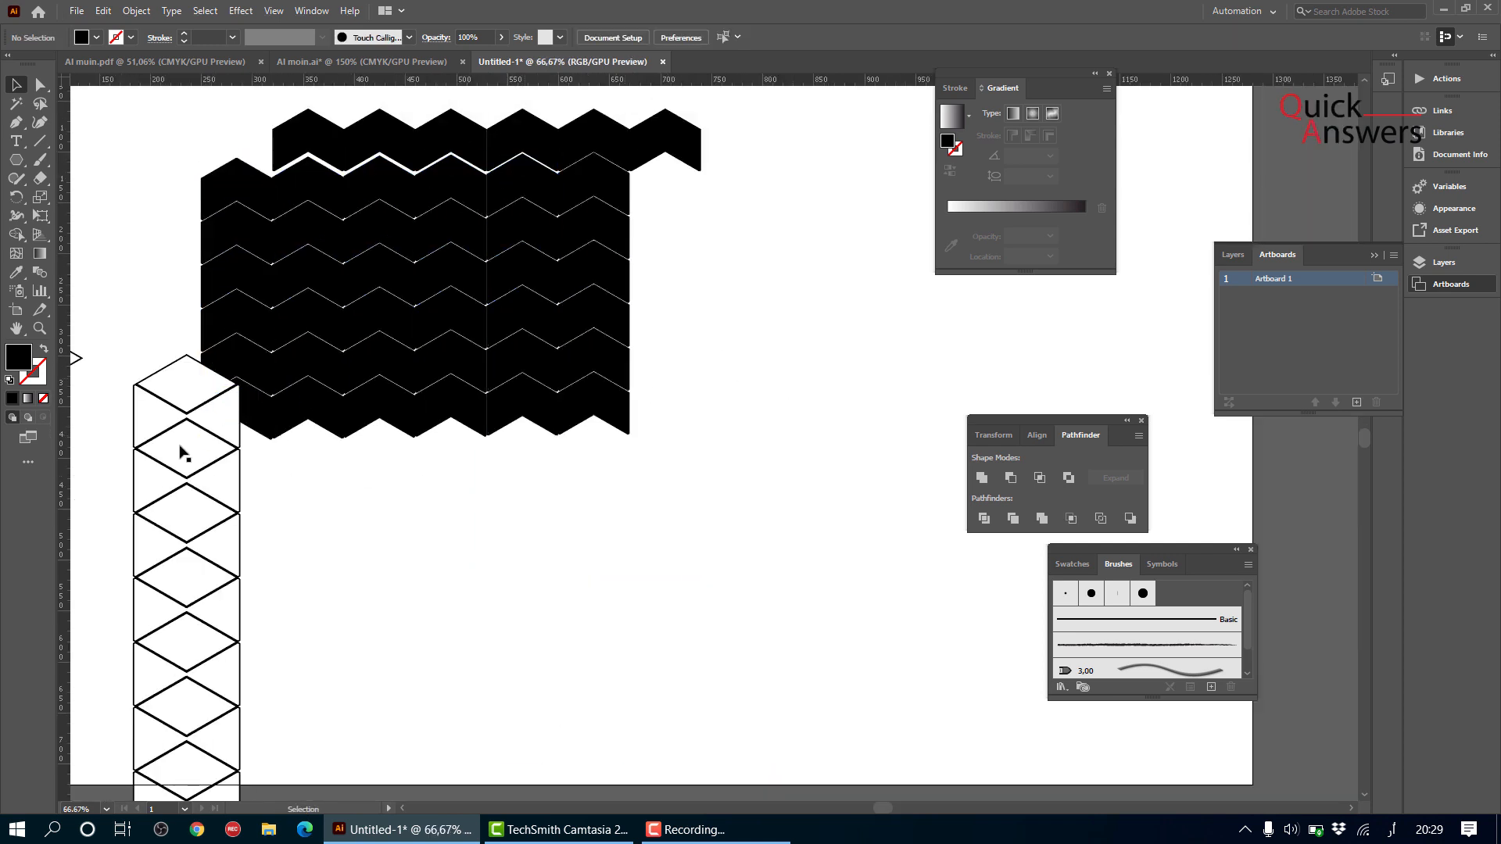
- Delete the whole column of outlined diamond shapes overlapping the chevron block and running past the artboard's lower edge
{"action": "left_click_drag", "start_coordinate": [196, 625], "coordinate": [192, 708]}
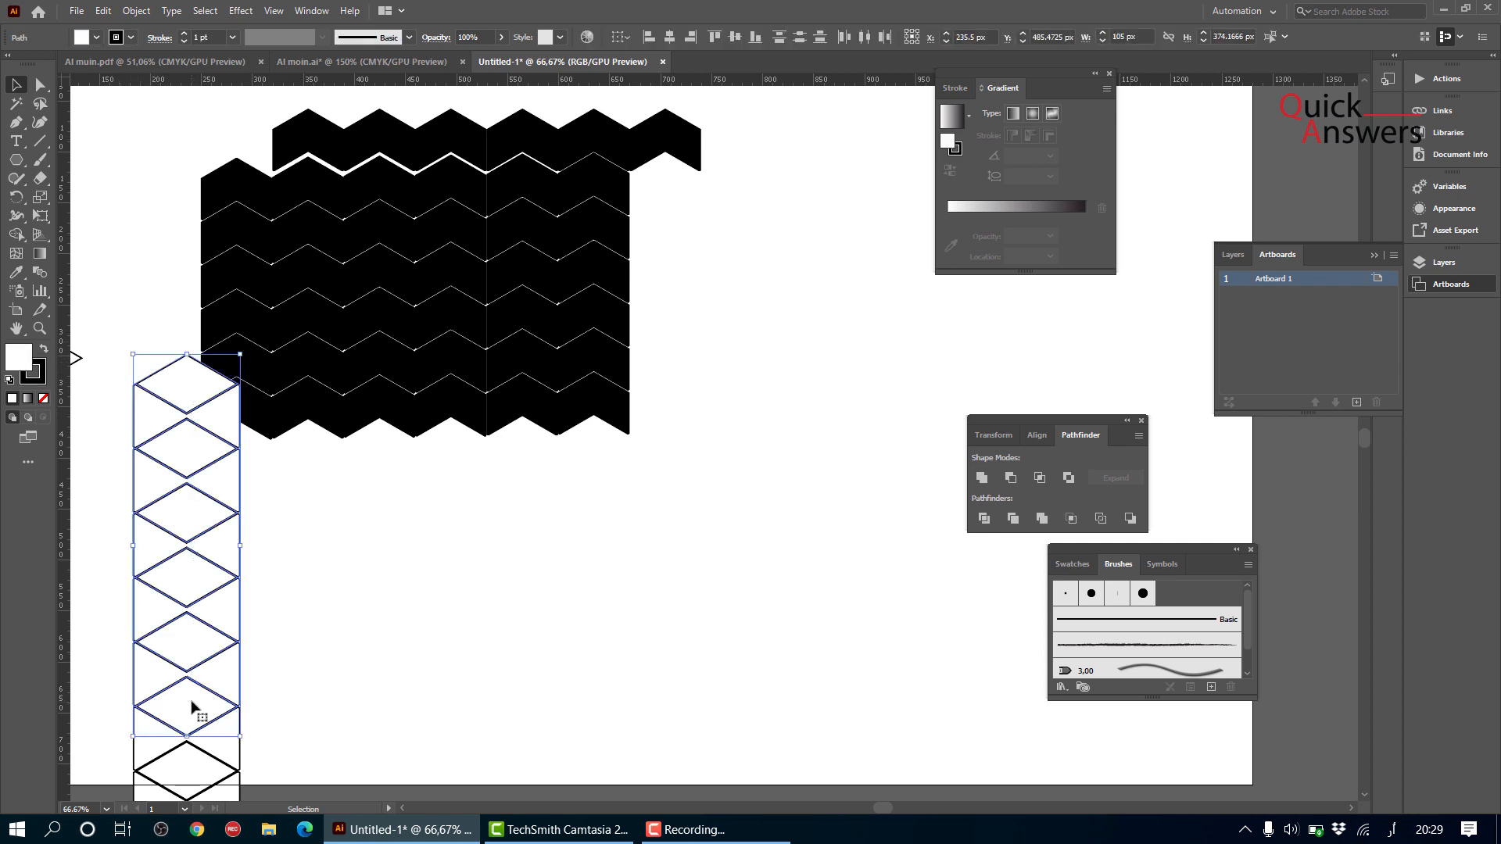
{"action": "key", "text": "Delete"}
{"action": "scroll", "coordinate": [206, 588], "scroll_direction": "down", "scroll_amount": 2}
{"action": "left_click_drag", "start_coordinate": [346, 656], "coordinate": [101, 689]}
{"action": "scroll", "coordinate": [312, 672], "scroll_direction": "down", "scroll_amount": 1}
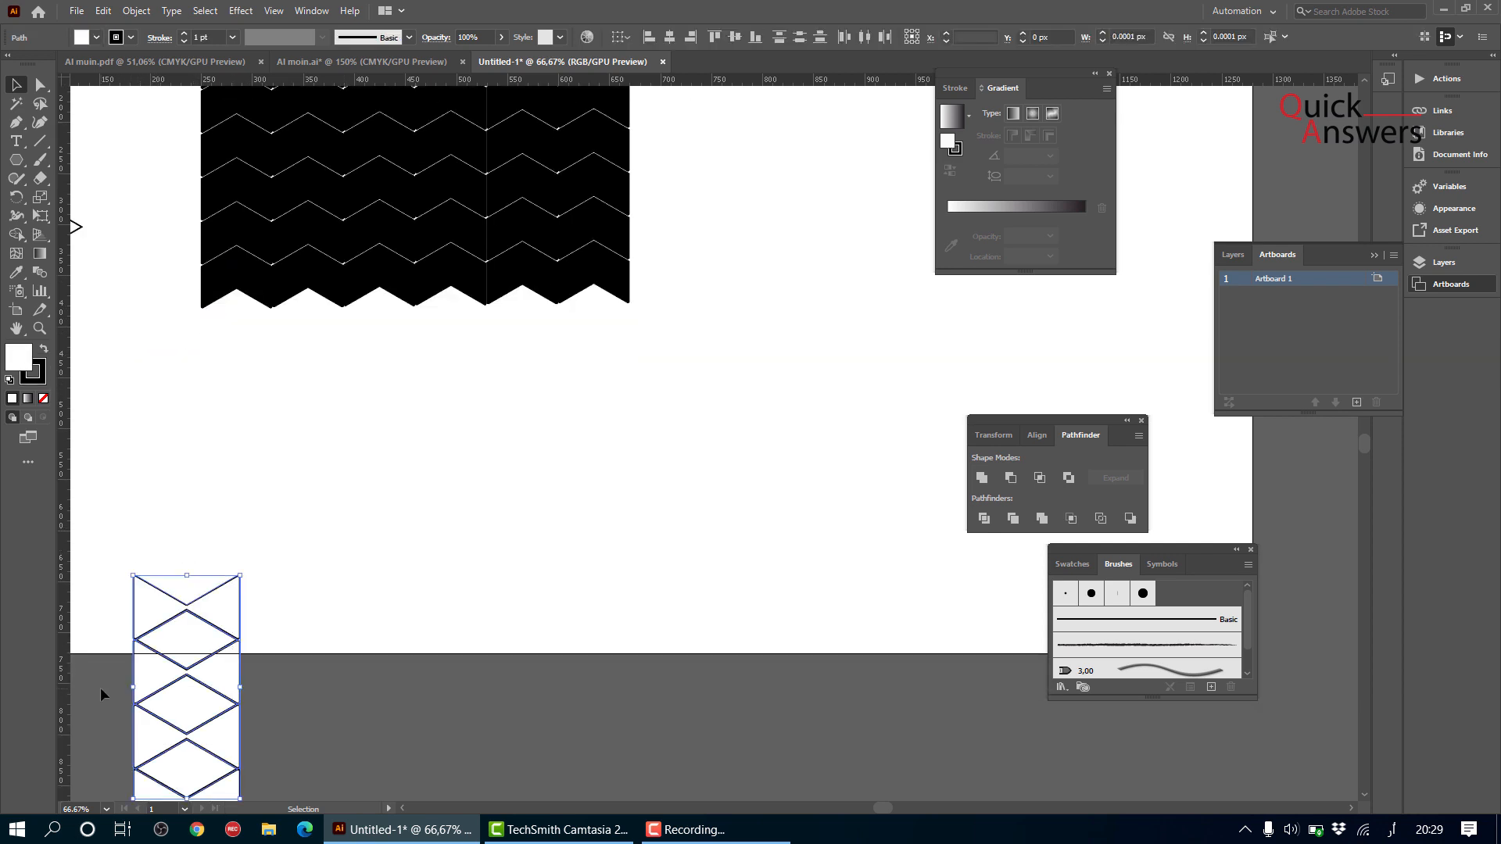
{"action": "key", "text": "Delete"}
{"action": "scroll", "coordinate": [238, 618], "scroll_direction": "down", "scroll_amount": 4}
{"action": "left_click", "coordinate": [213, 663]}
{"action": "key", "text": "Delete"}
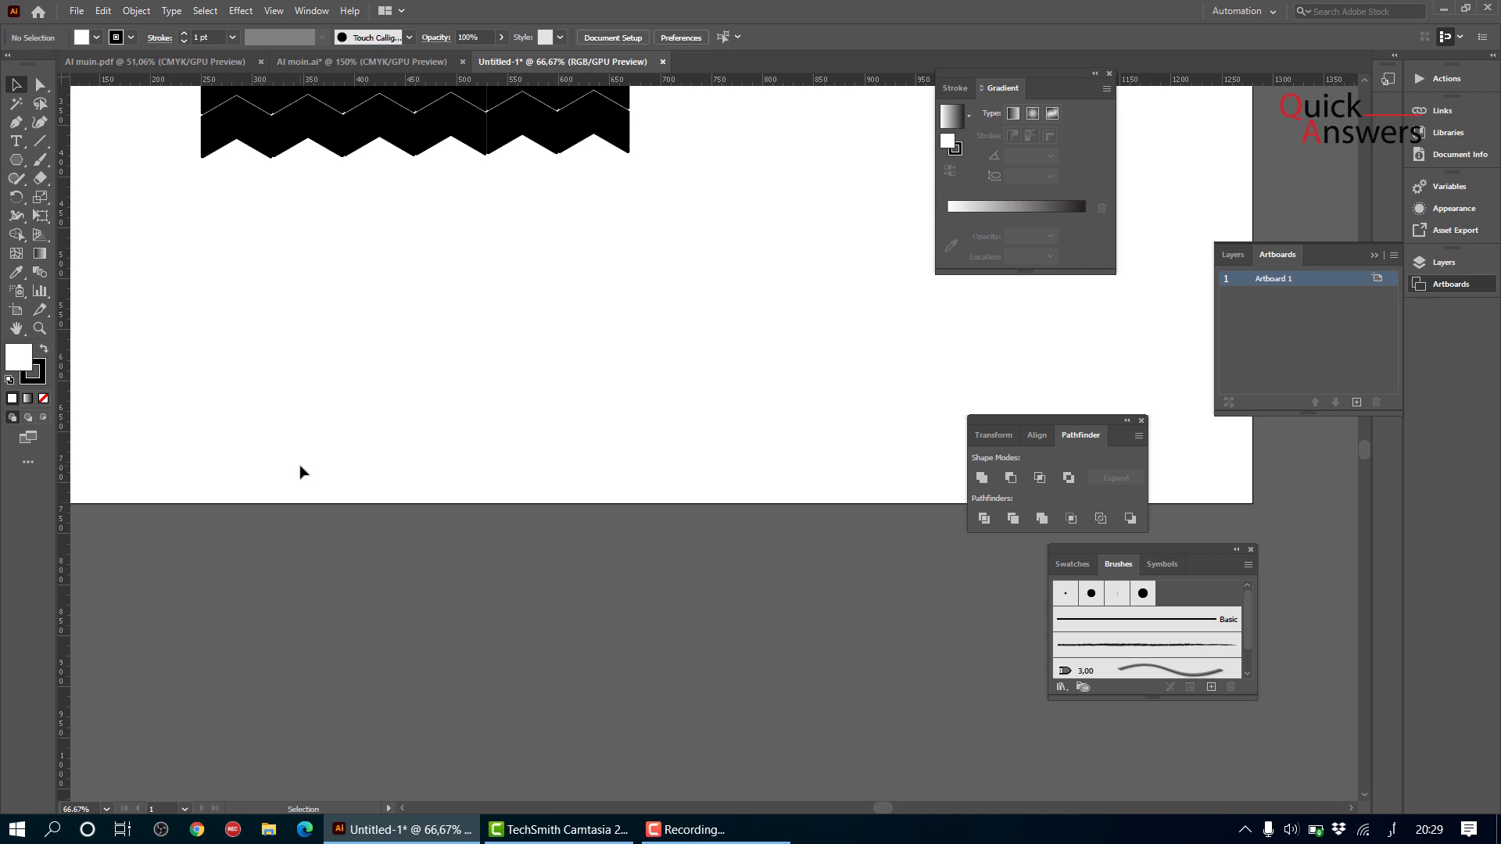
- Delete the leftover outlined diamond on the artboard to the left of the chevron block
{"action": "left_click_drag", "start_coordinate": [306, 409], "coordinate": [620, 642]}
{"action": "left_click_drag", "start_coordinate": [406, 534], "coordinate": [247, 278]}
{"action": "key", "text": "Delete"}
{"action": "scroll", "coordinate": [709, 516], "scroll_direction": "up", "scroll_amount": 2}
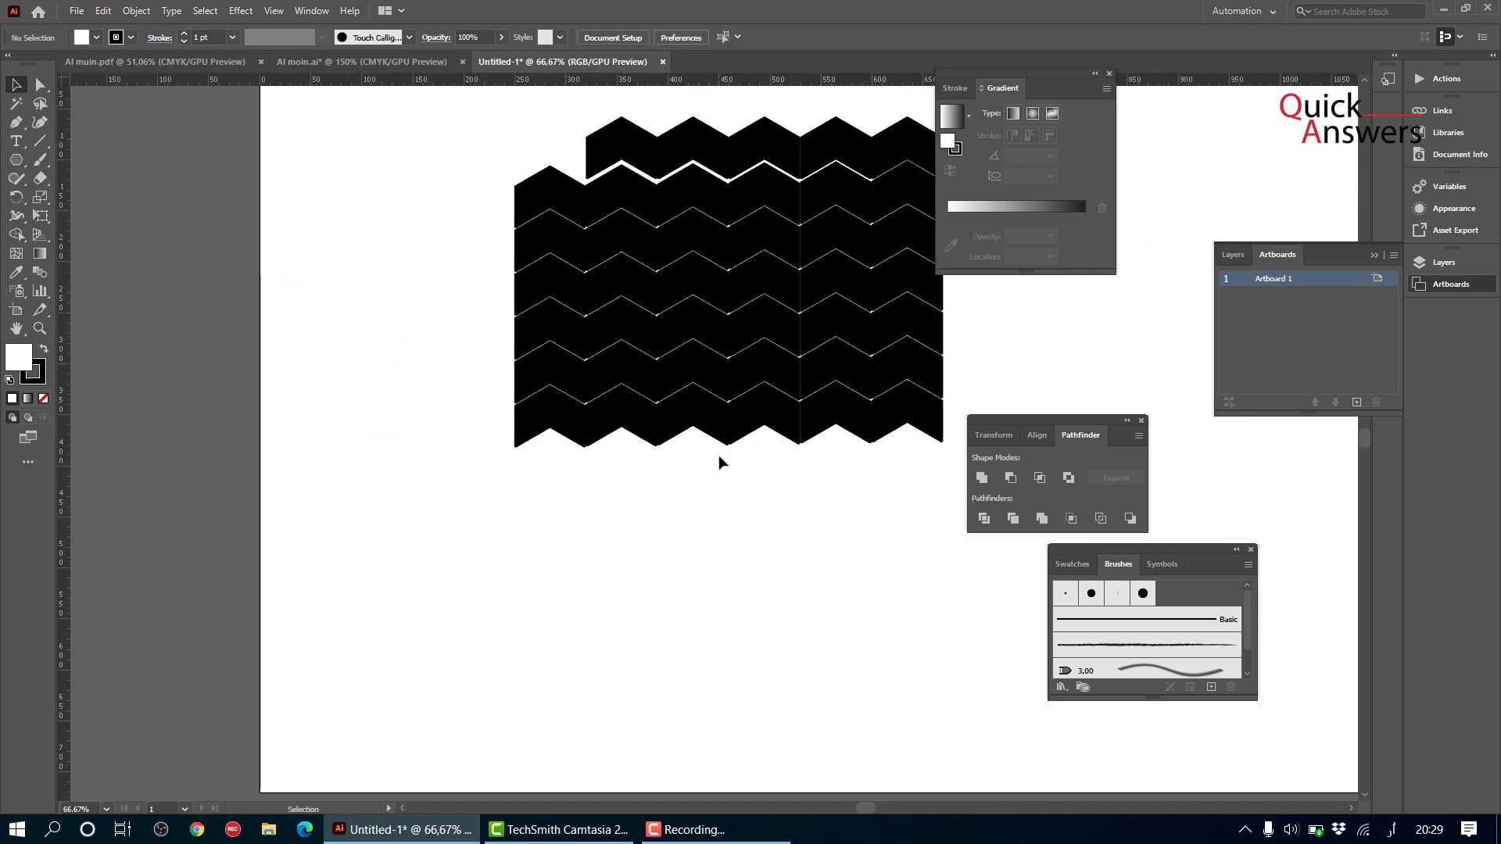
- Delete the original row of six chevrons that sits offset above the chevron block
{"action": "left_click_drag", "start_coordinate": [704, 411], "coordinate": [573, 515]}
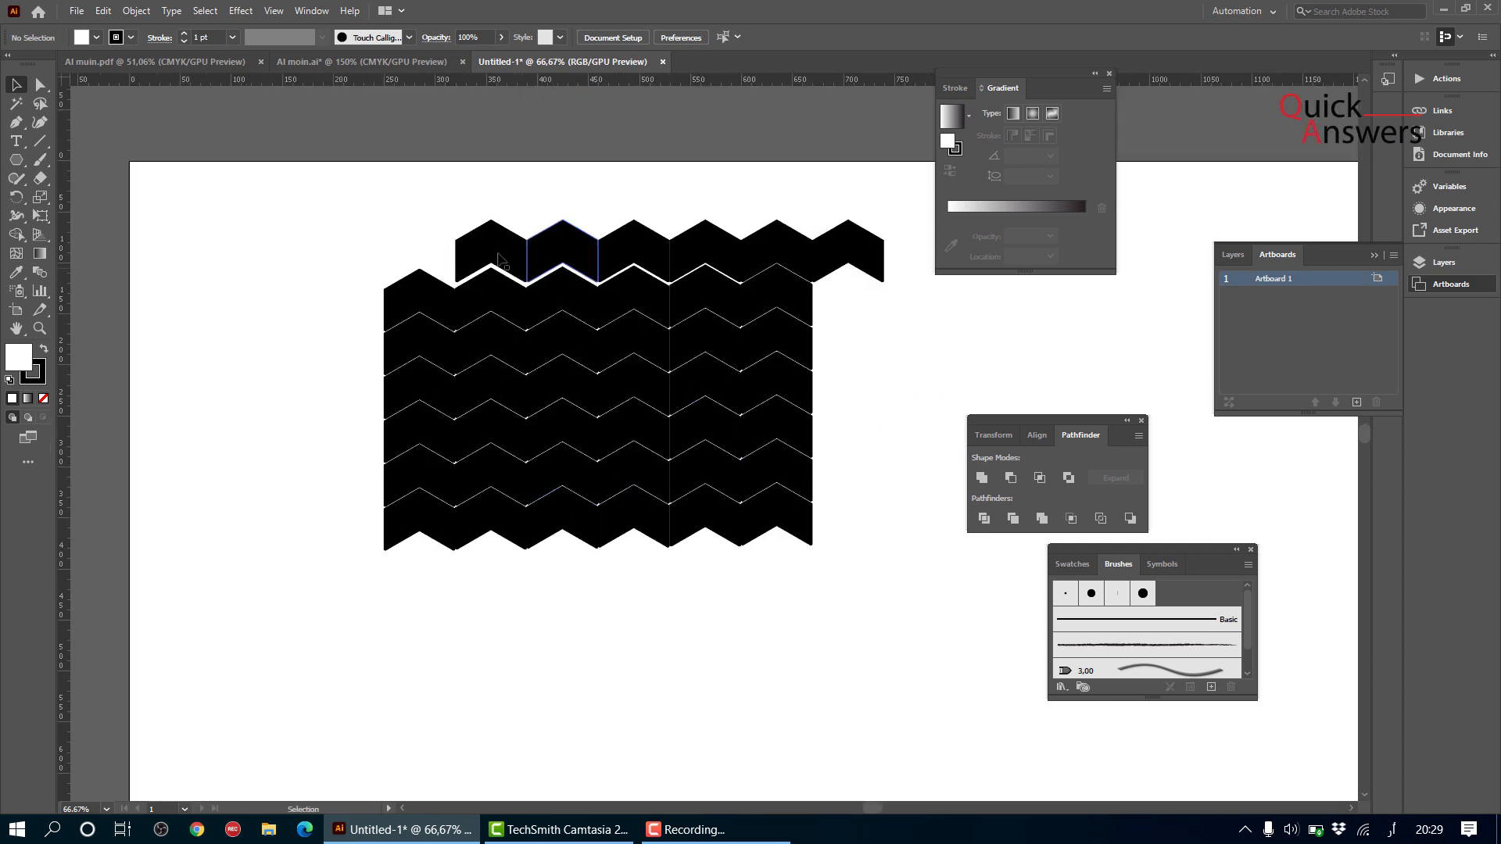
{"action": "left_click_drag", "start_coordinate": [889, 268], "coordinate": [915, 264]}
{"action": "key", "text": "Delete"}
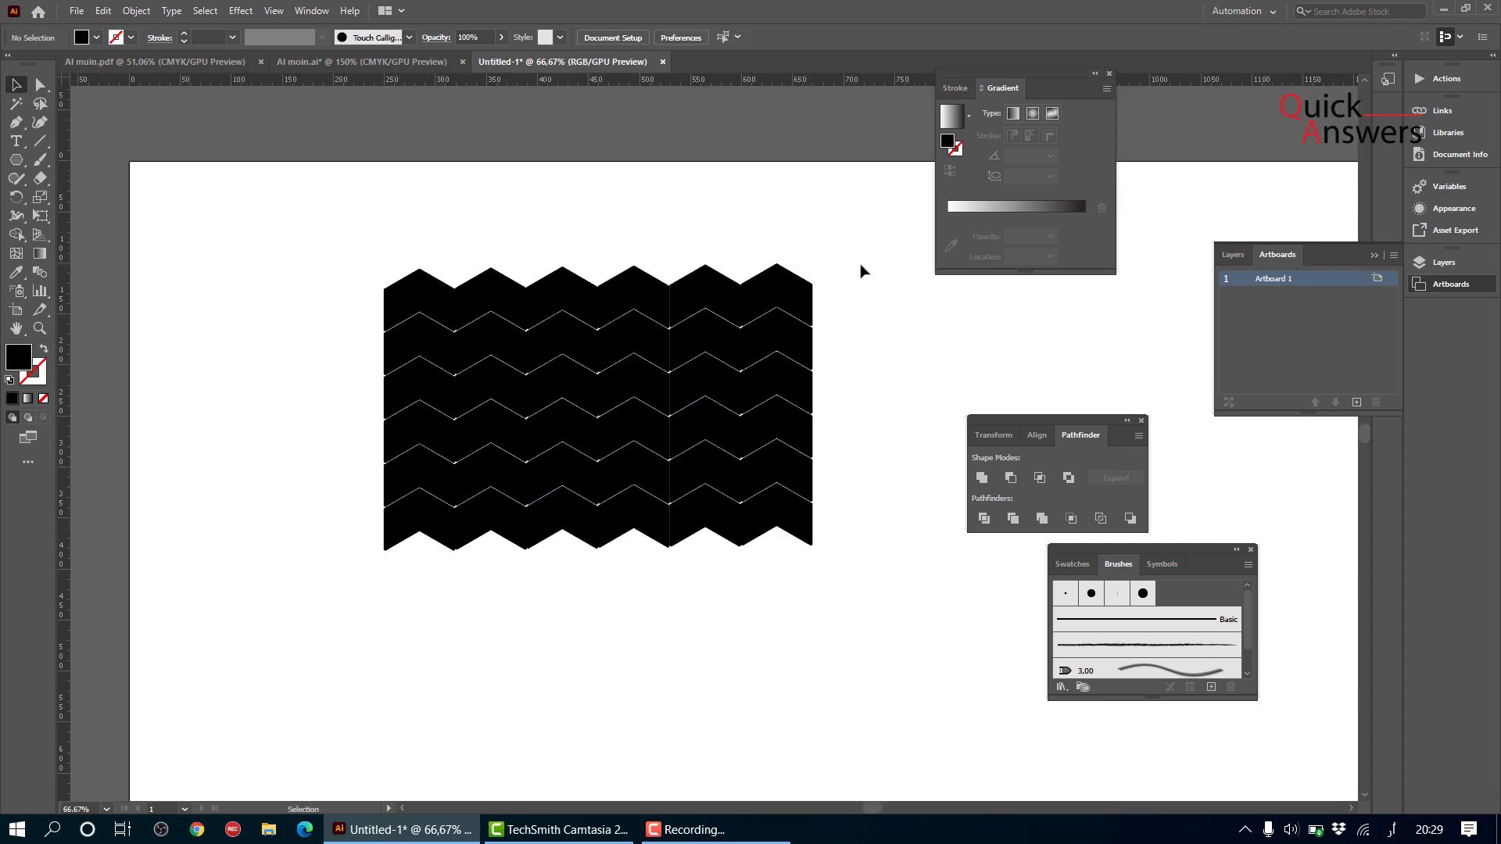
- Select all six chevrons in the block's top row and align them to their vertical centres
{"action": "scroll", "coordinate": [806, 317], "scroll_direction": "up", "scroll_amount": 3}
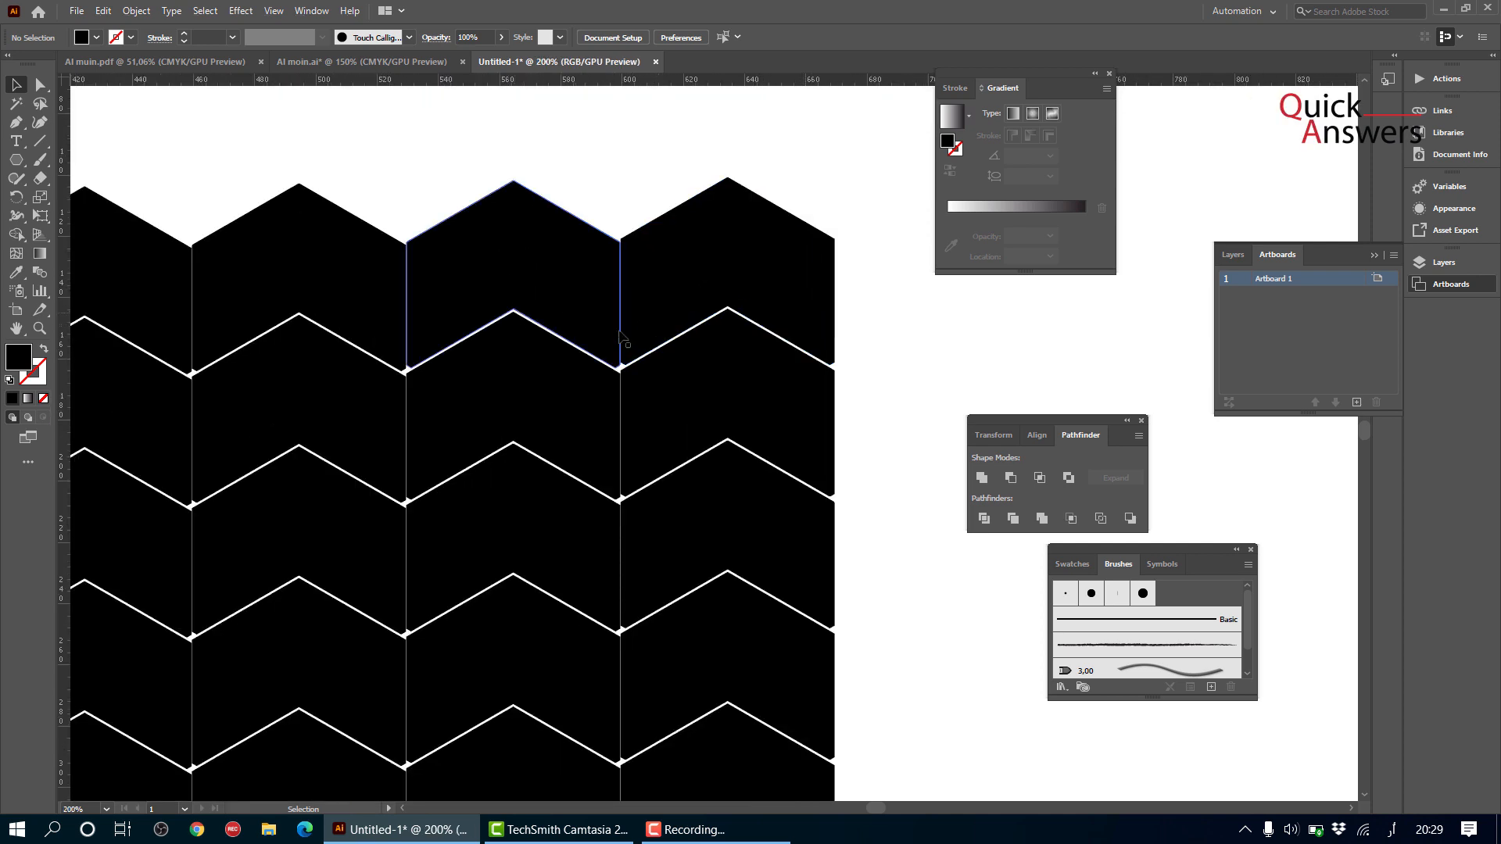
{"action": "scroll", "coordinate": [696, 344], "scroll_direction": "down", "scroll_amount": 2}
{"action": "left_click", "coordinate": [703, 328]}
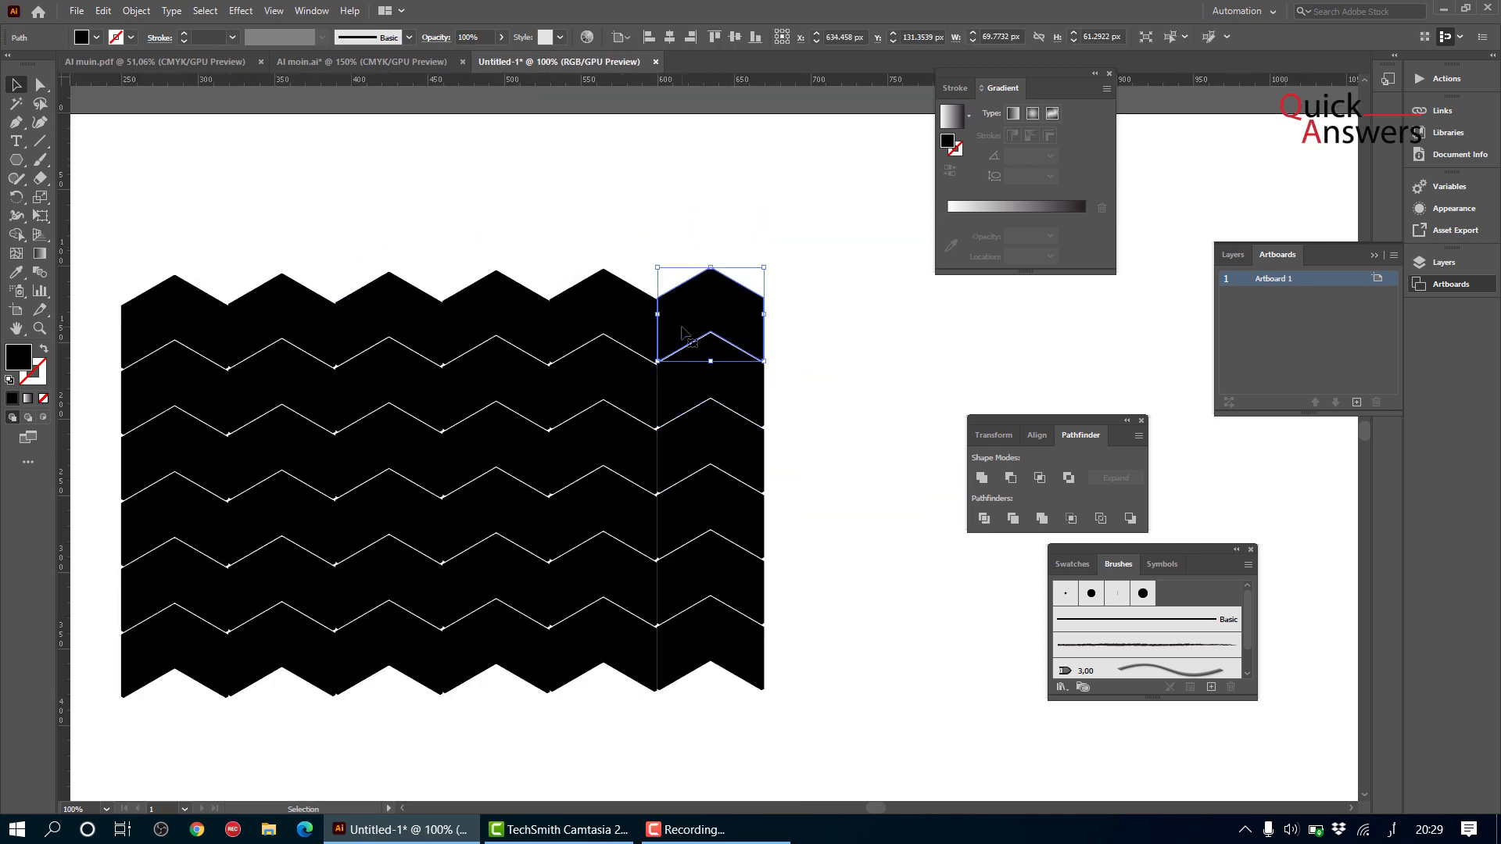
{"action": "left_click", "coordinate": [626, 325], "text": "shift"}
{"action": "left_click", "coordinate": [482, 319], "text": "shift"}
{"action": "scroll", "coordinate": [468, 316], "scroll_direction": "down", "scroll_amount": 1}
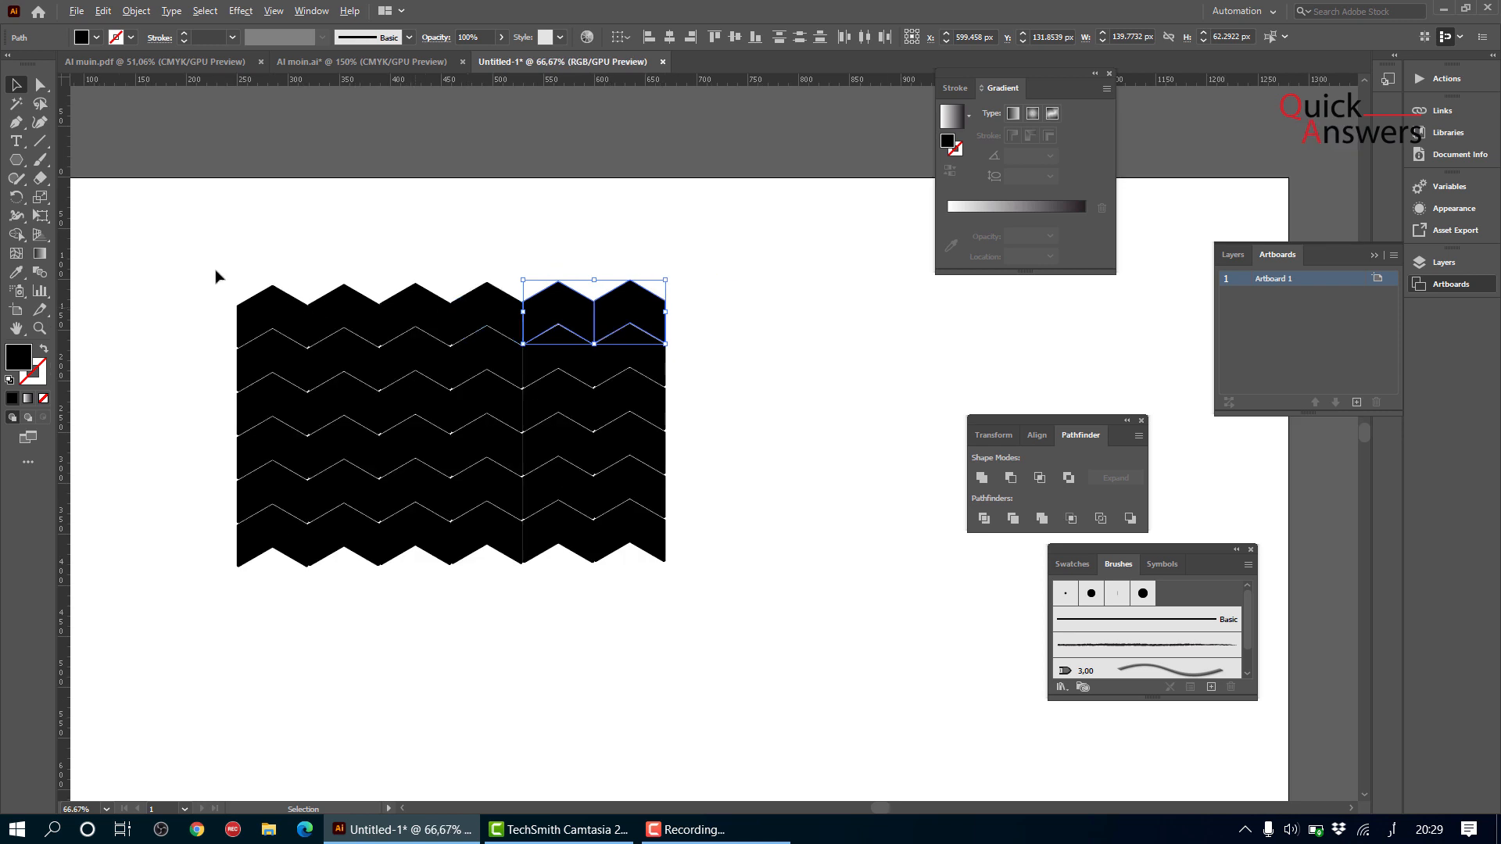
{"action": "left_click_drag", "start_coordinate": [214, 278], "coordinate": [874, 282]}
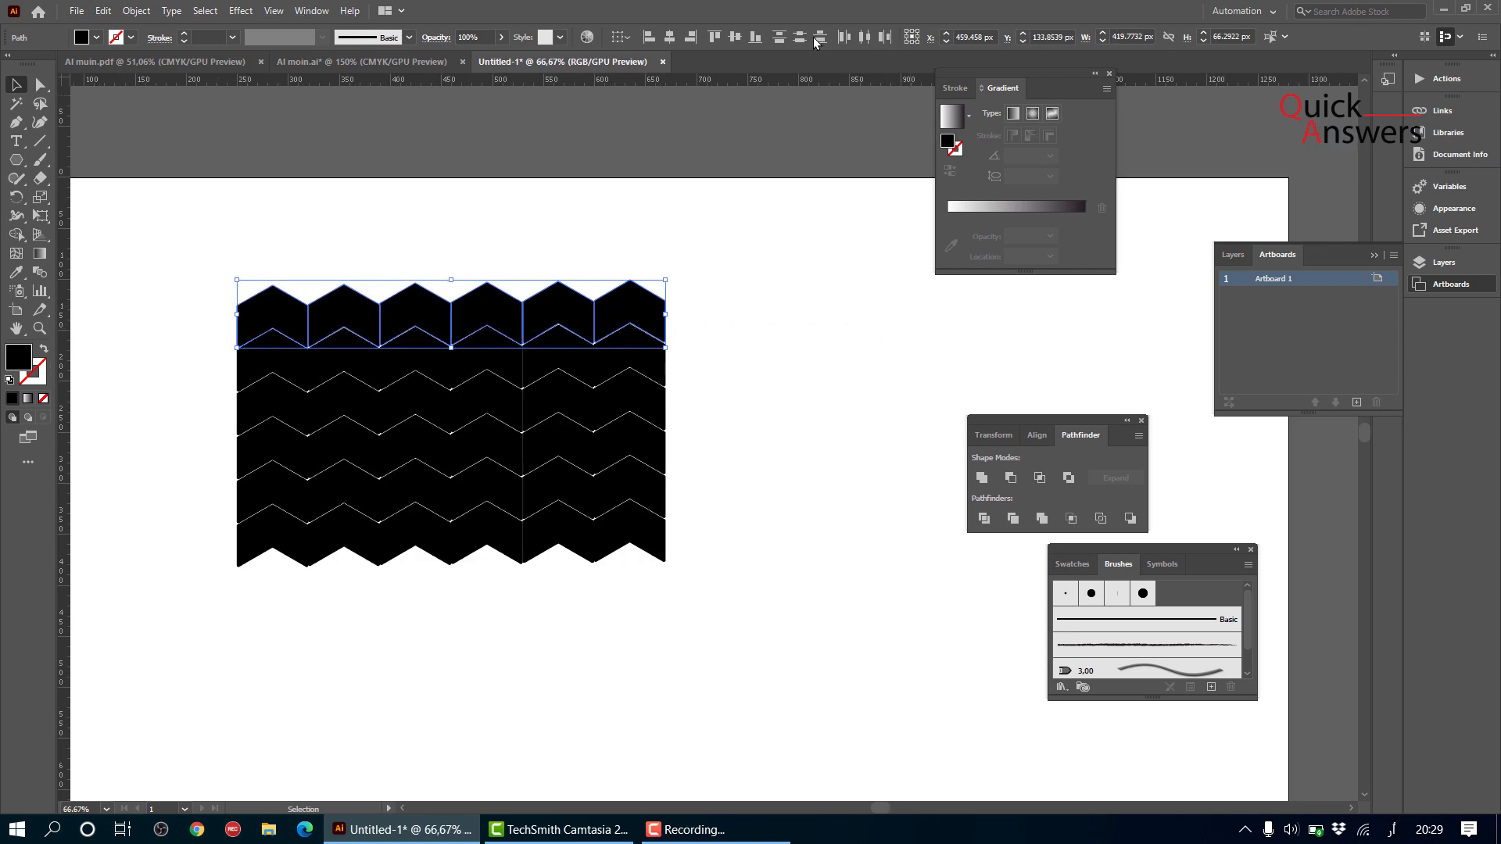
{"action": "left_click", "coordinate": [734, 37]}
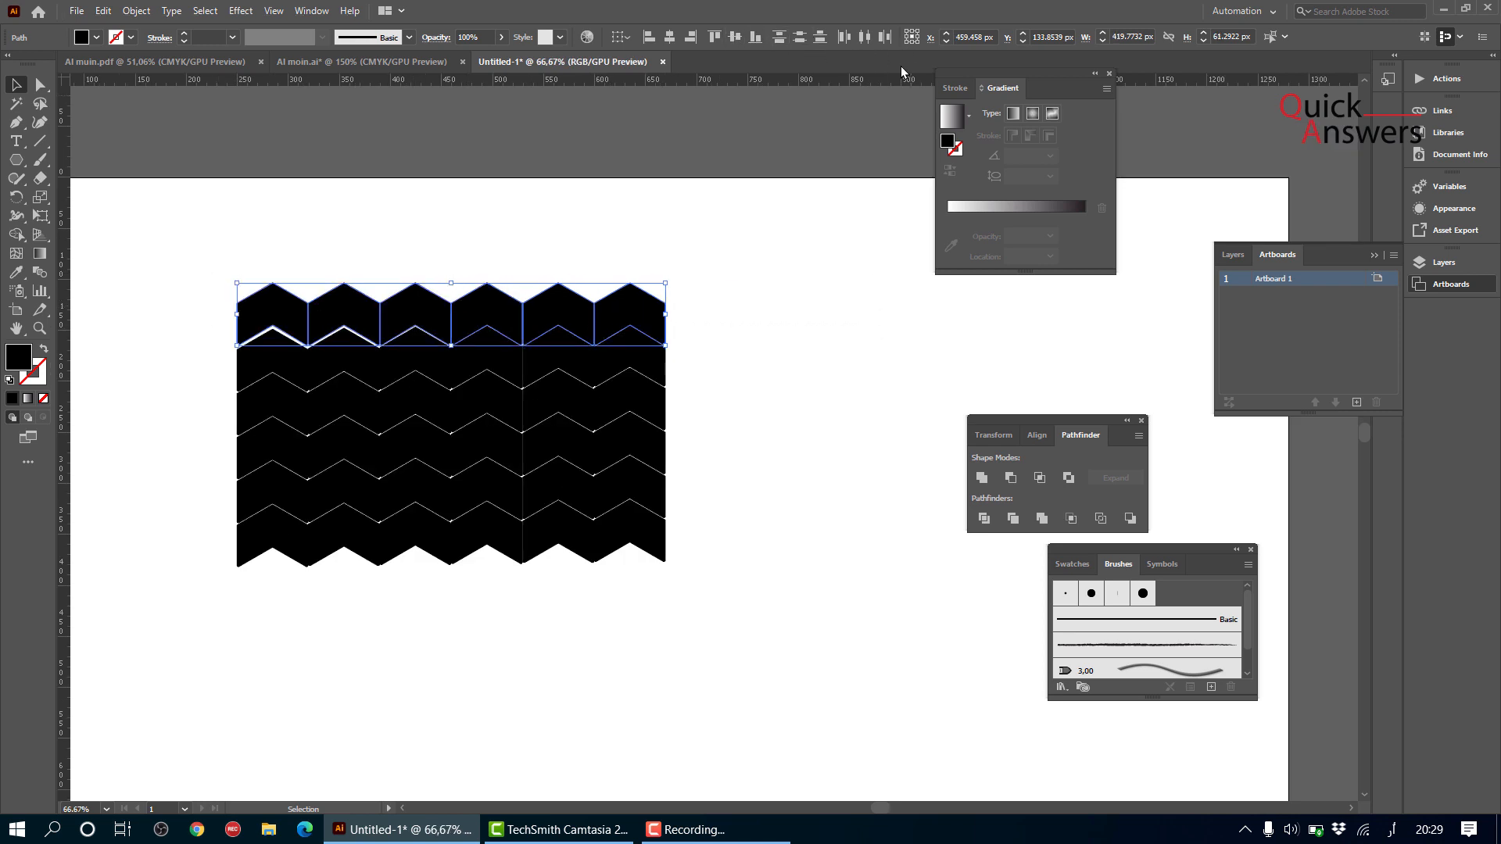
- Select the first chevron column and distribute its shapes vertically by their centres
{"action": "left_click", "coordinate": [793, 376]}
{"action": "left_click_drag", "start_coordinate": [272, 449], "coordinate": [322, 706]}
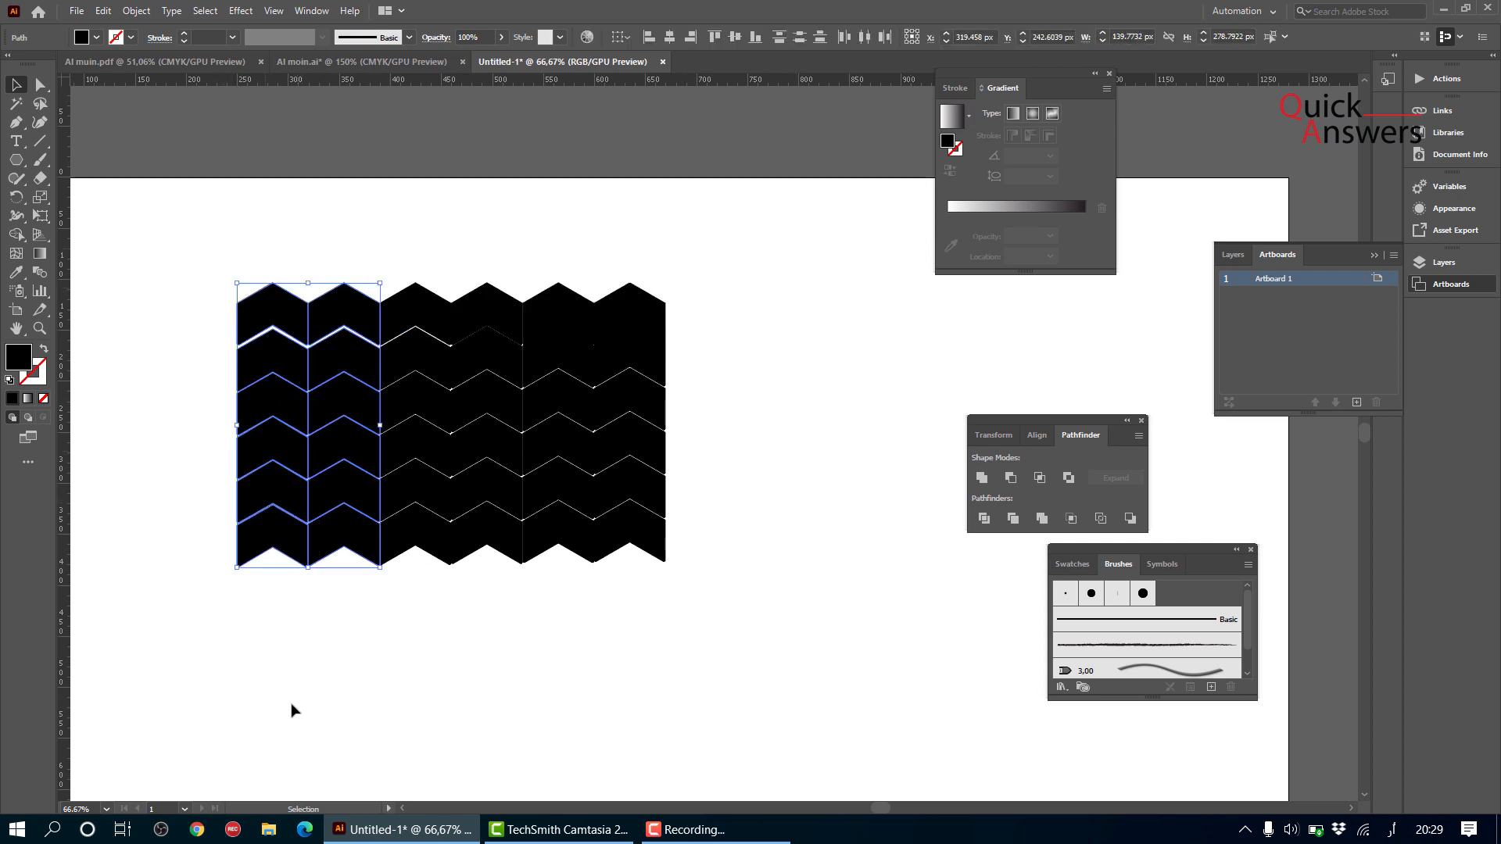
{"action": "left_click", "coordinate": [293, 646]}
{"action": "left_click_drag", "start_coordinate": [198, 275], "coordinate": [273, 649]}
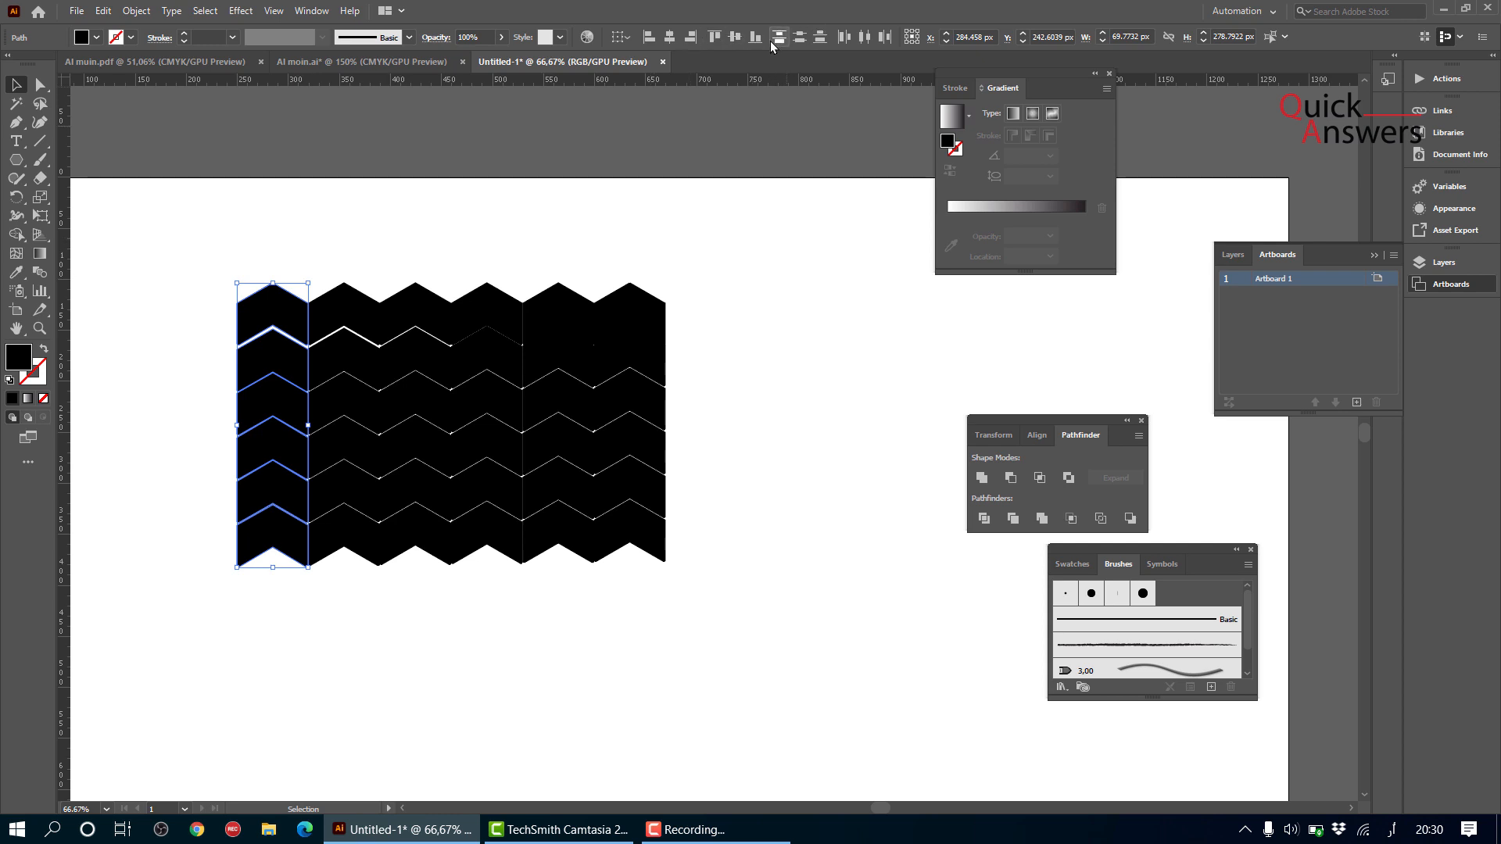
{"action": "left_click", "coordinate": [799, 38]}
{"action": "left_click", "coordinate": [446, 270]}
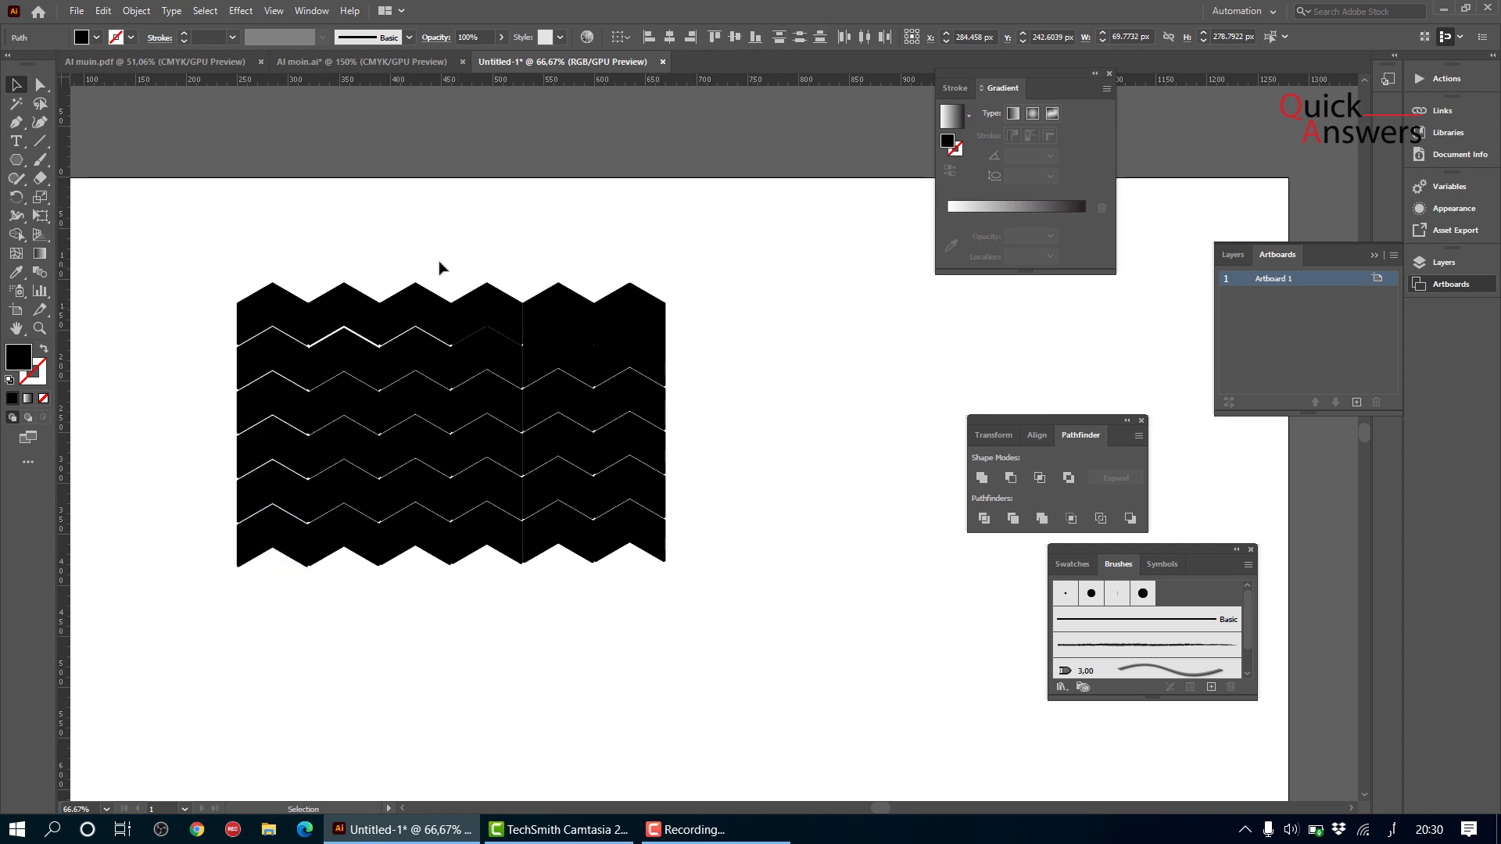
- Distribute the chevrons of the second and third columns evenly in the vertical direction, one column at a time
{"action": "left_click_drag", "start_coordinate": [345, 221], "coordinate": [392, 653]}
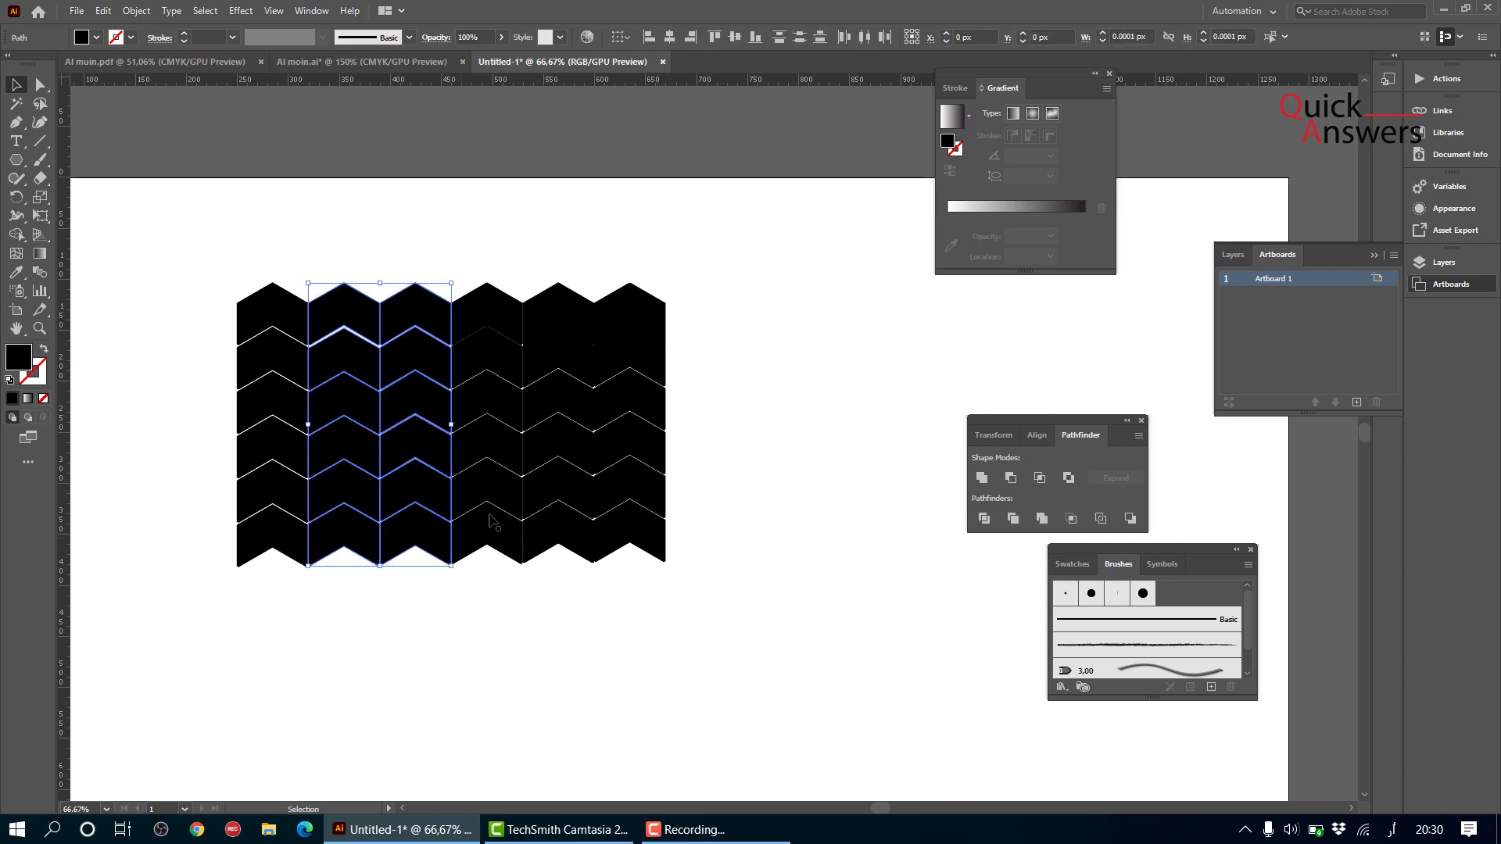
{"action": "left_click", "coordinate": [337, 256]}
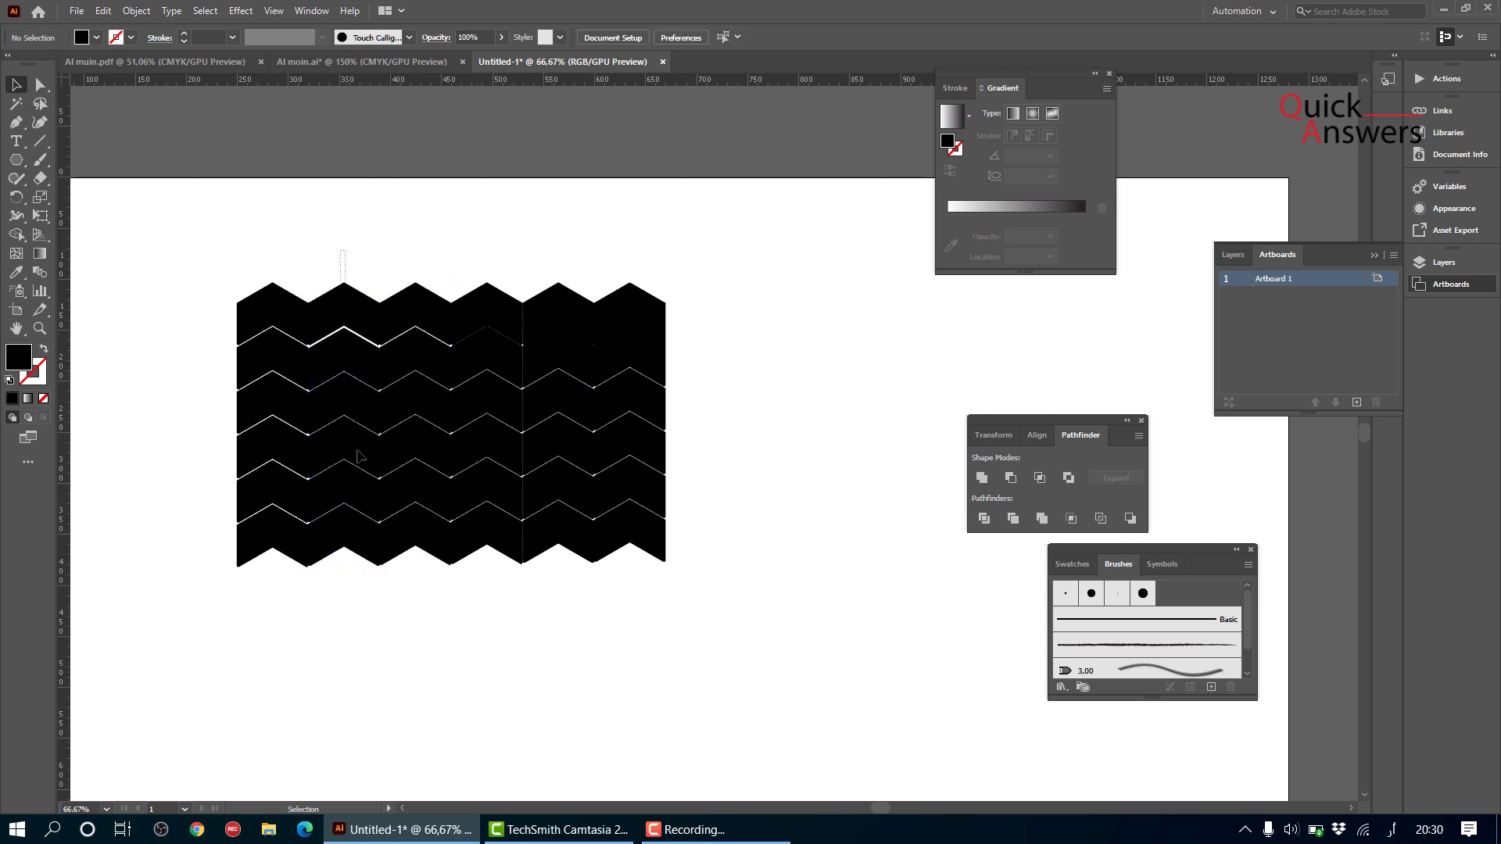
{"action": "left_click_drag", "start_coordinate": [345, 250], "coordinate": [368, 580]}
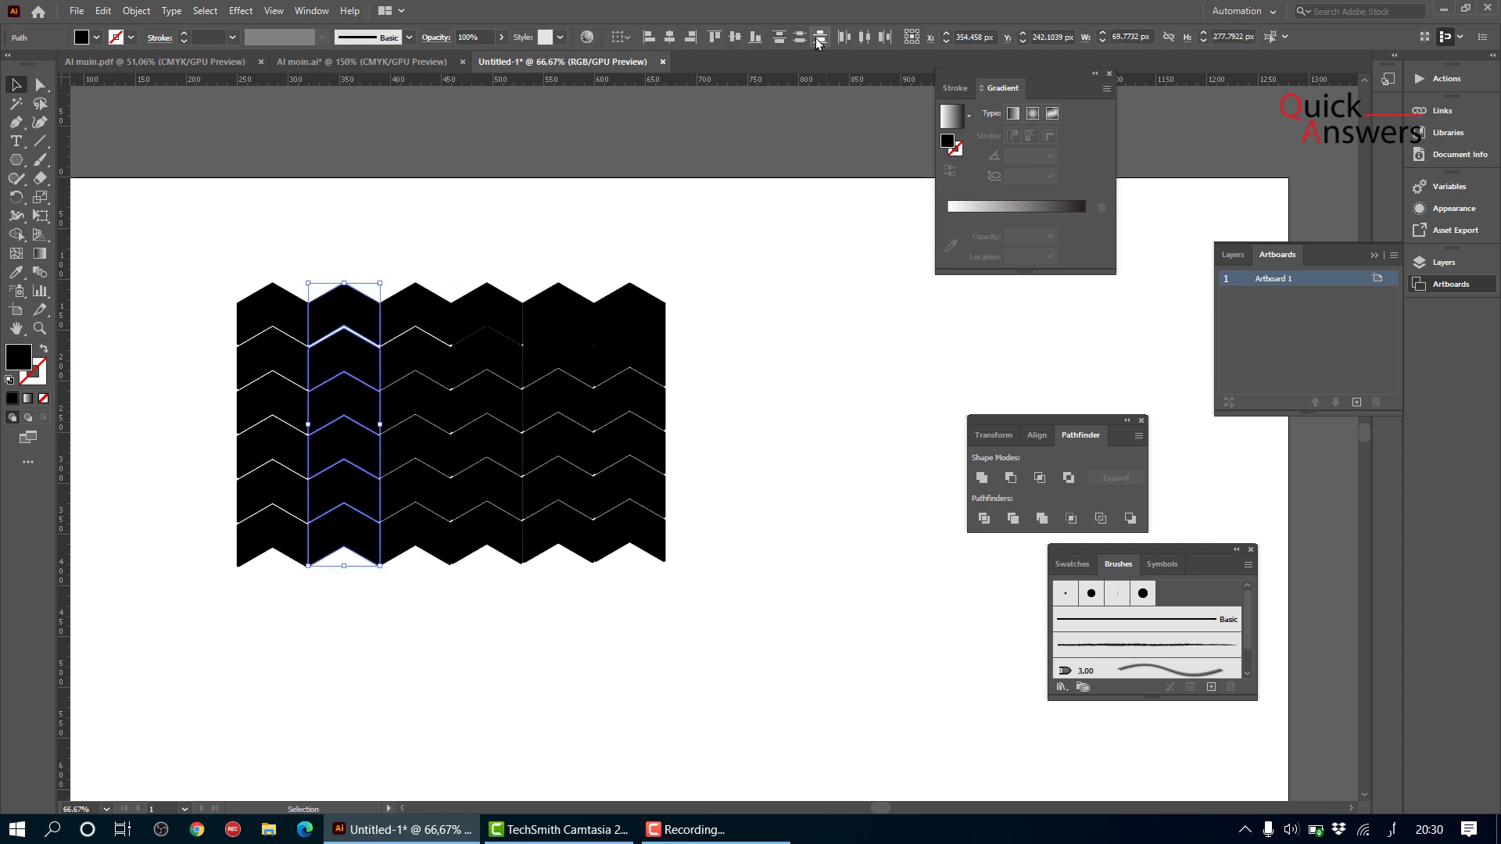
{"action": "left_click_drag", "start_coordinate": [417, 249], "coordinate": [440, 655]}
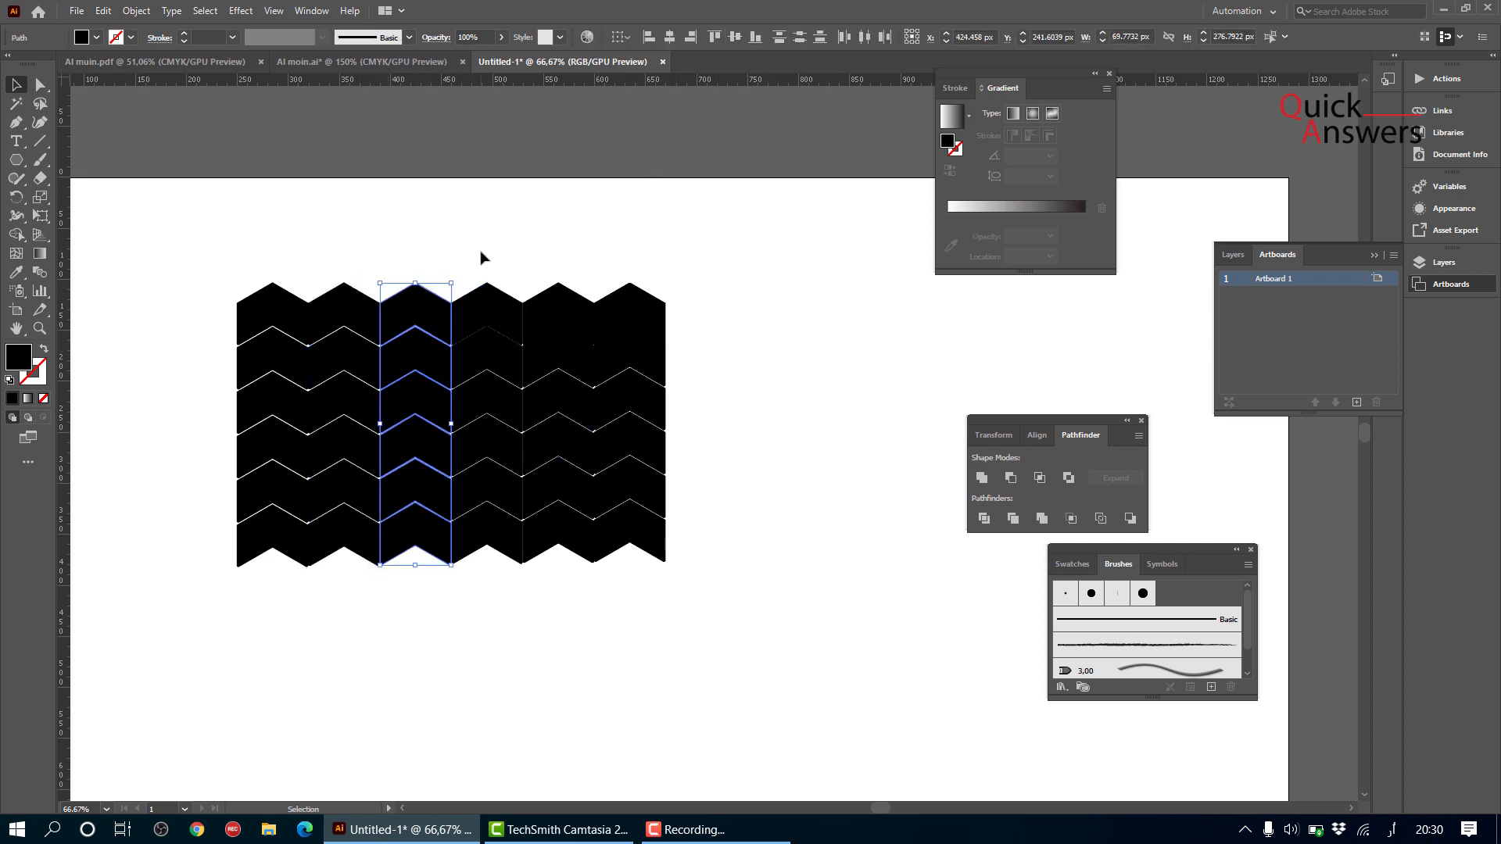
- Distribute the chevrons of the fourth and fifth columns evenly in the vertical direction, one column at a time
{"action": "left_click_drag", "start_coordinate": [488, 217], "coordinate": [510, 593]}
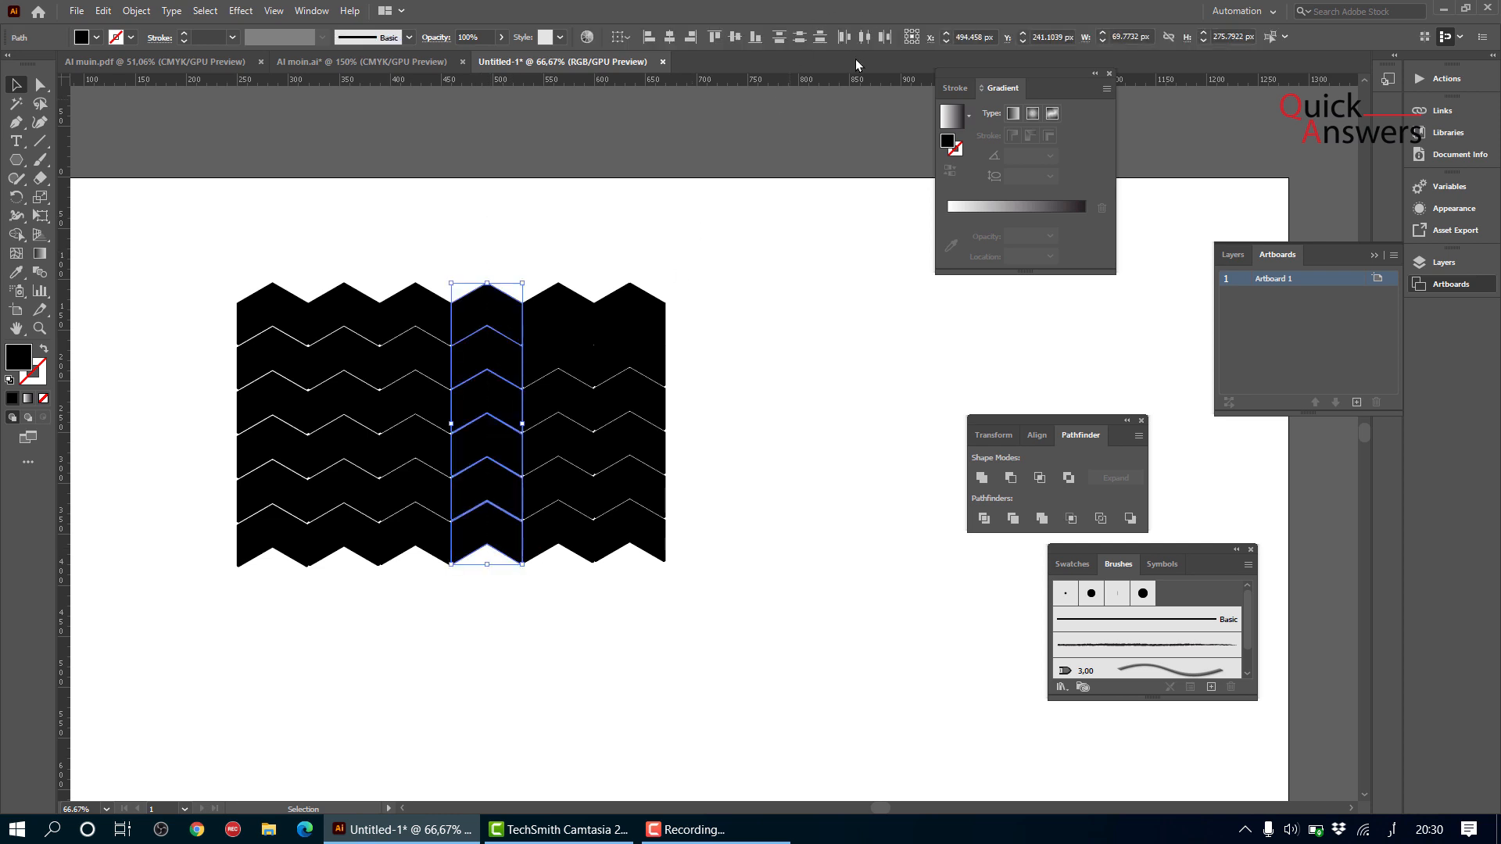
{"action": "left_click", "coordinate": [813, 40]}
{"action": "left_click_drag", "start_coordinate": [562, 214], "coordinate": [579, 629]}
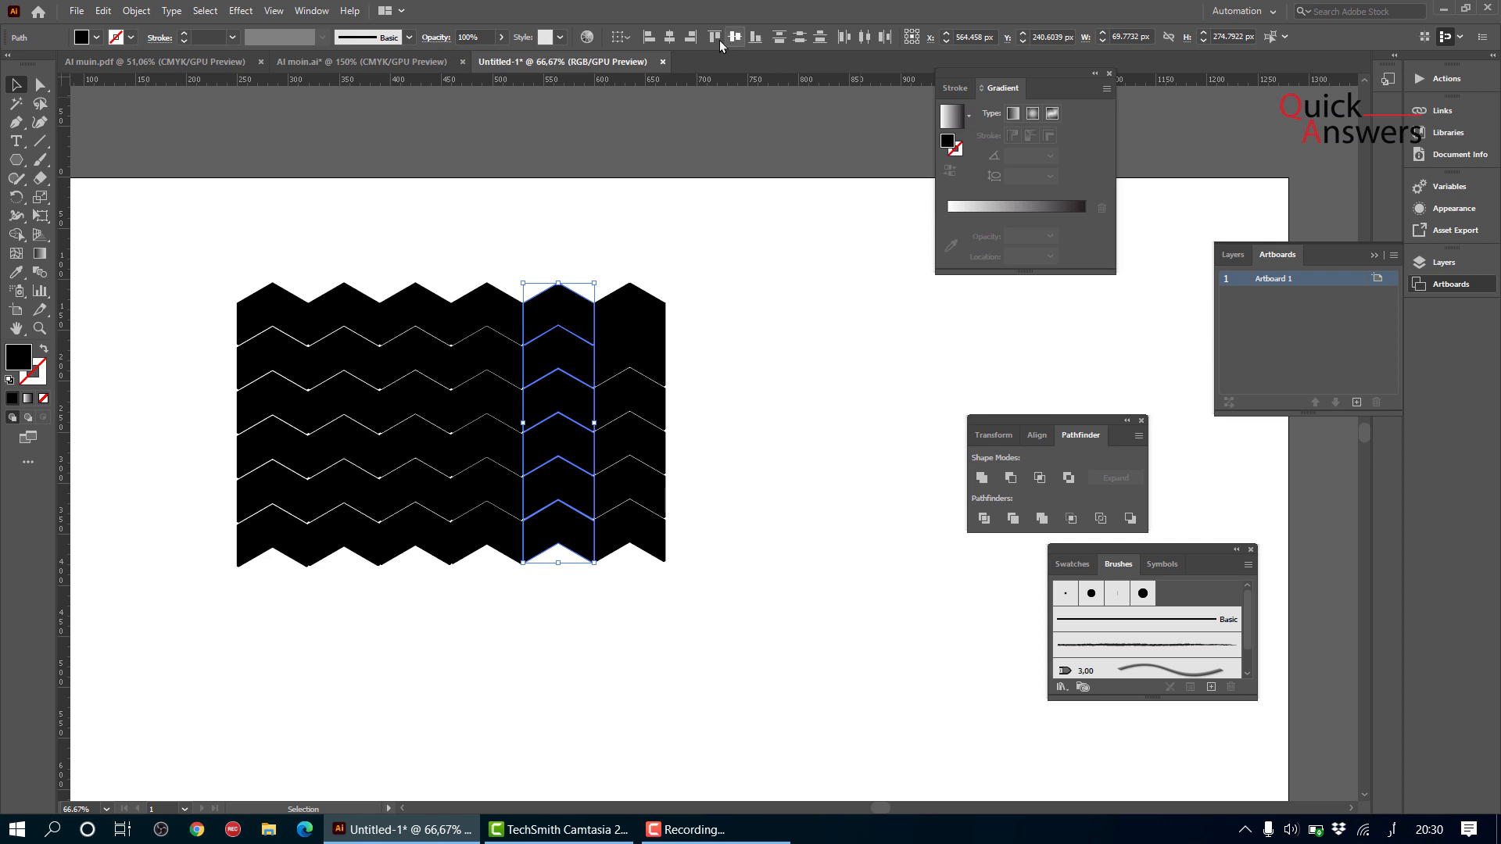
{"action": "left_click", "coordinate": [798, 35]}
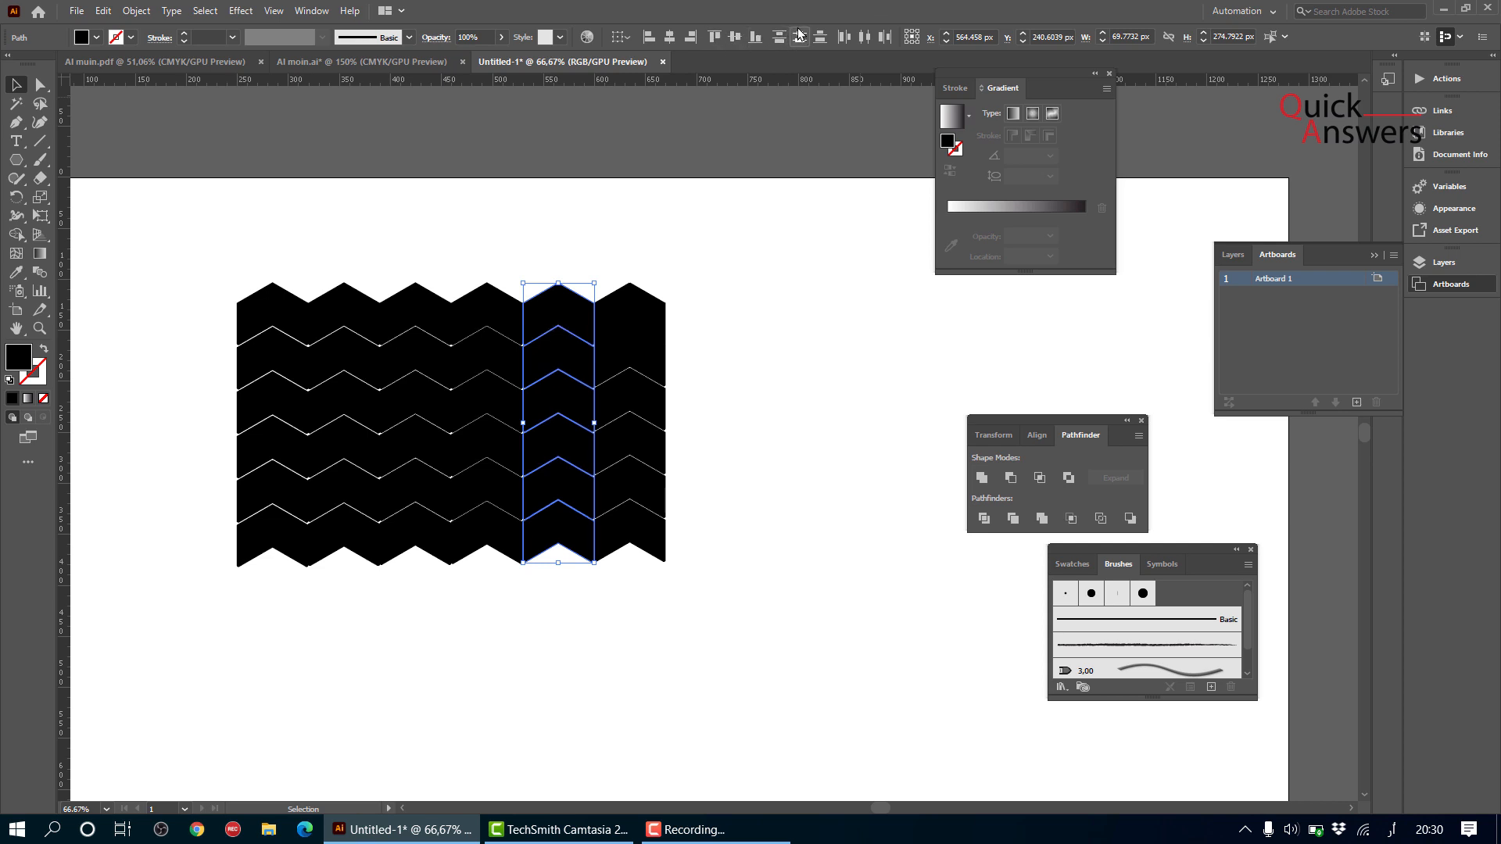
{"action": "left_click", "coordinate": [745, 247]}
- Select the sixth chevron column and distribute its shapes vertically by their centres
{"action": "left_click_drag", "start_coordinate": [688, 222], "coordinate": [635, 631]}
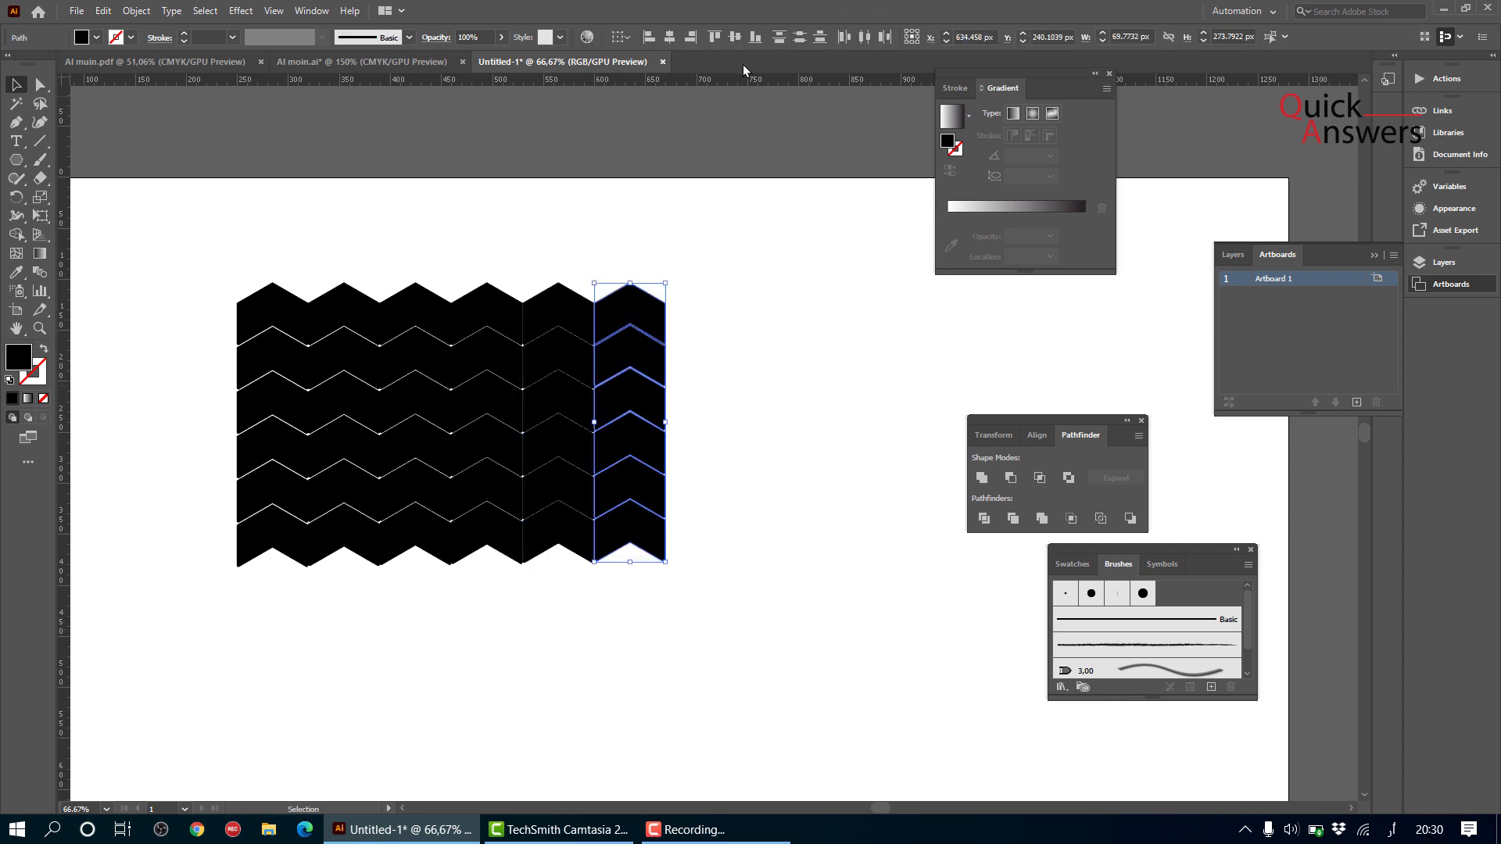
{"action": "left_click", "coordinate": [798, 36]}
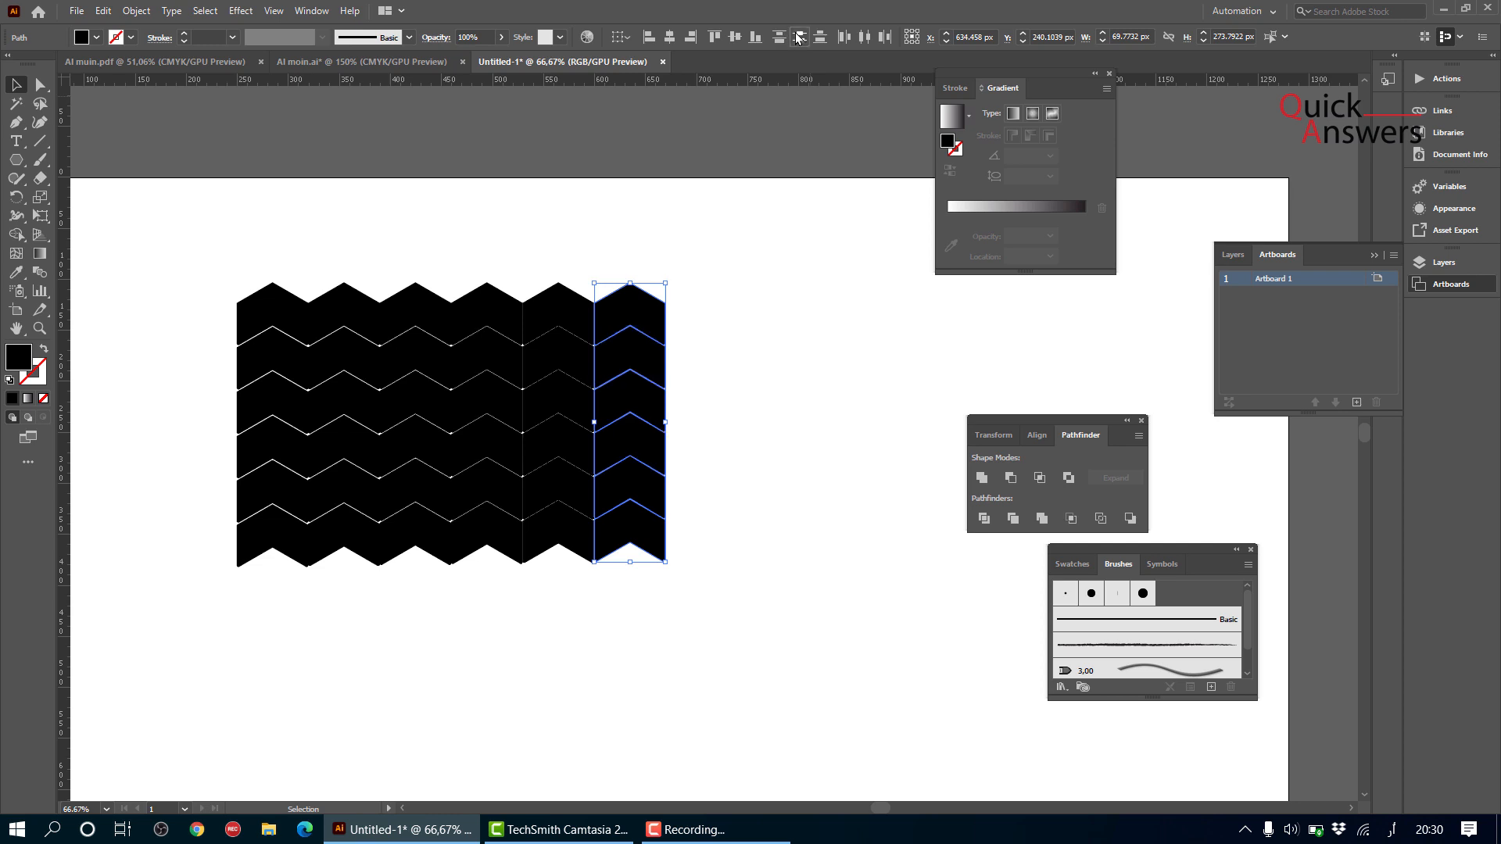
{"action": "left_click", "coordinate": [723, 560]}
- Select the bottom two rows of chevrons together and distribute them horizontally by their centres
{"action": "left_click_drag", "start_coordinate": [790, 546], "coordinate": [208, 546]}
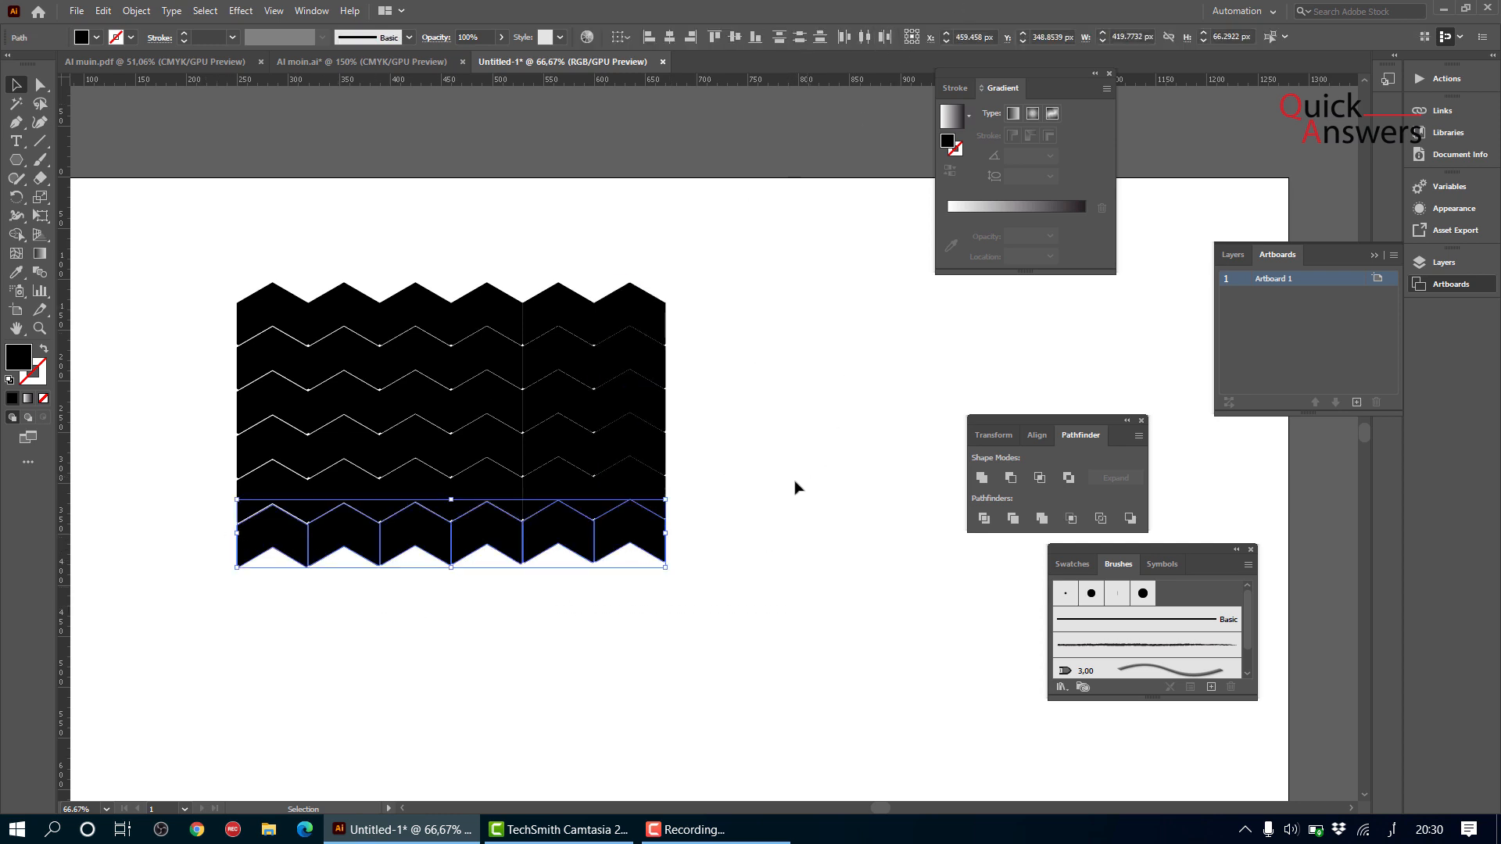
{"action": "left_click_drag", "start_coordinate": [749, 500], "coordinate": [208, 505]}
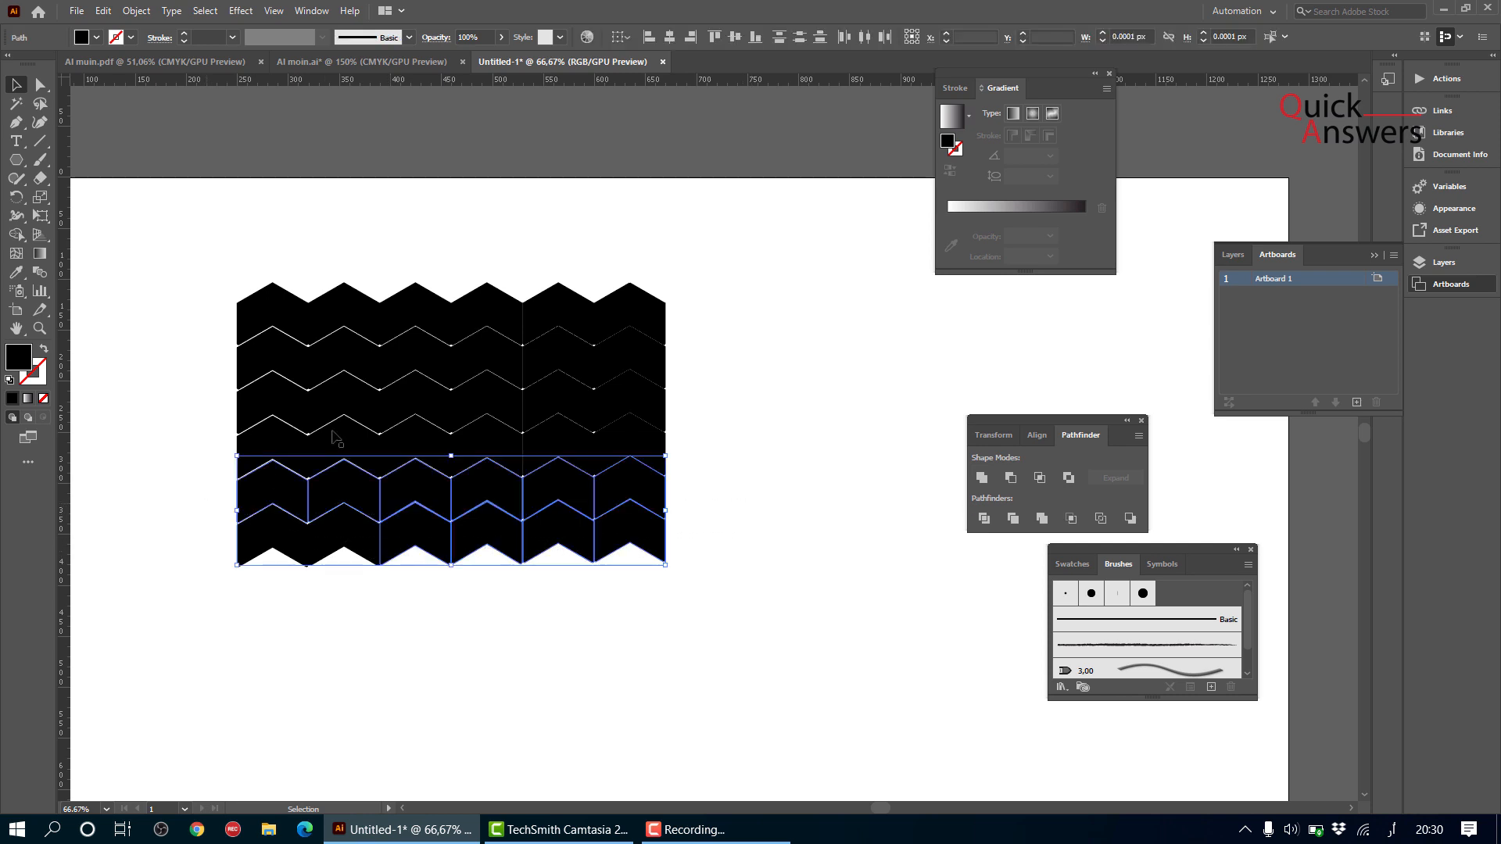
{"action": "left_click", "coordinate": [859, 39]}
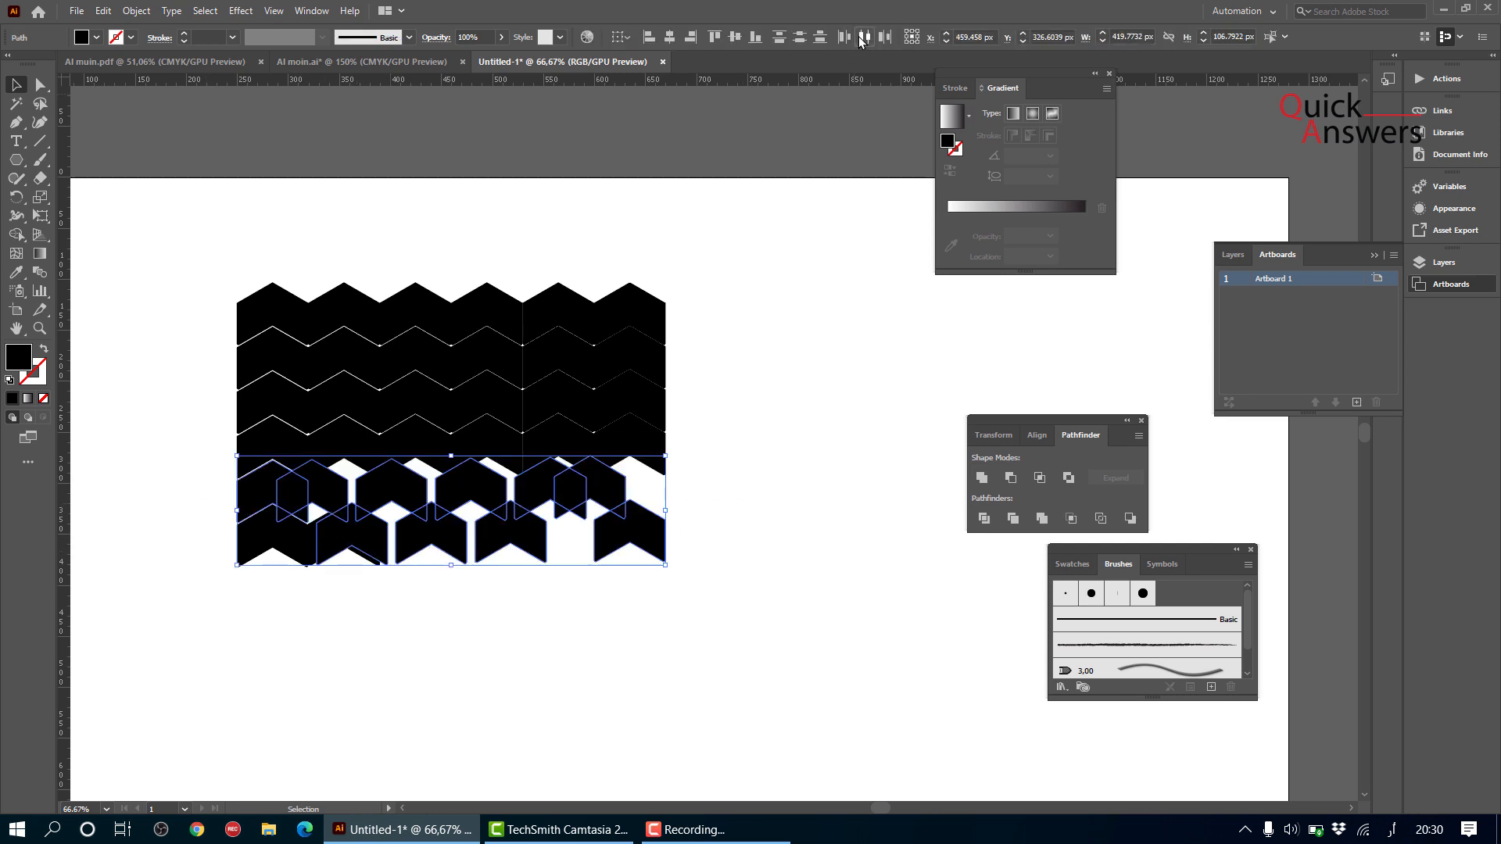
- Undo the horizontal distribution of the bottom two chevron rows and clear the selection
{"action": "left_click", "coordinate": [842, 507]}
{"action": "key", "text": "ctrl+z"}
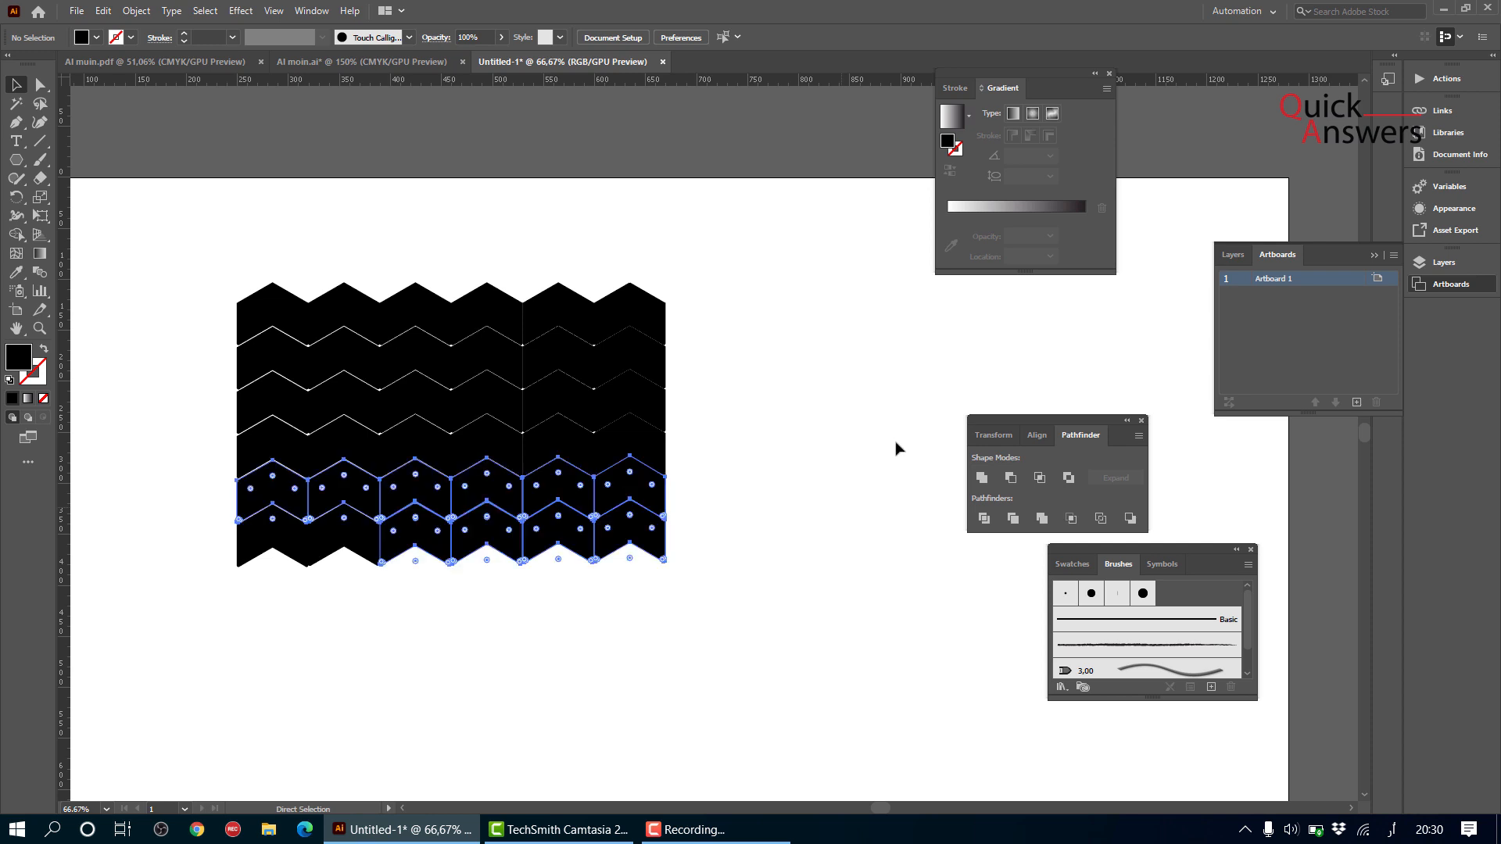
{"action": "left_click", "coordinate": [691, 513]}
- Try to distribute the fifth row's chevrons horizontally by their centres
{"action": "left_click", "coordinate": [630, 481]}
{"action": "left_click", "coordinate": [558, 481], "text": "shift"}
{"action": "left_click", "coordinate": [487, 478], "text": "shift"}
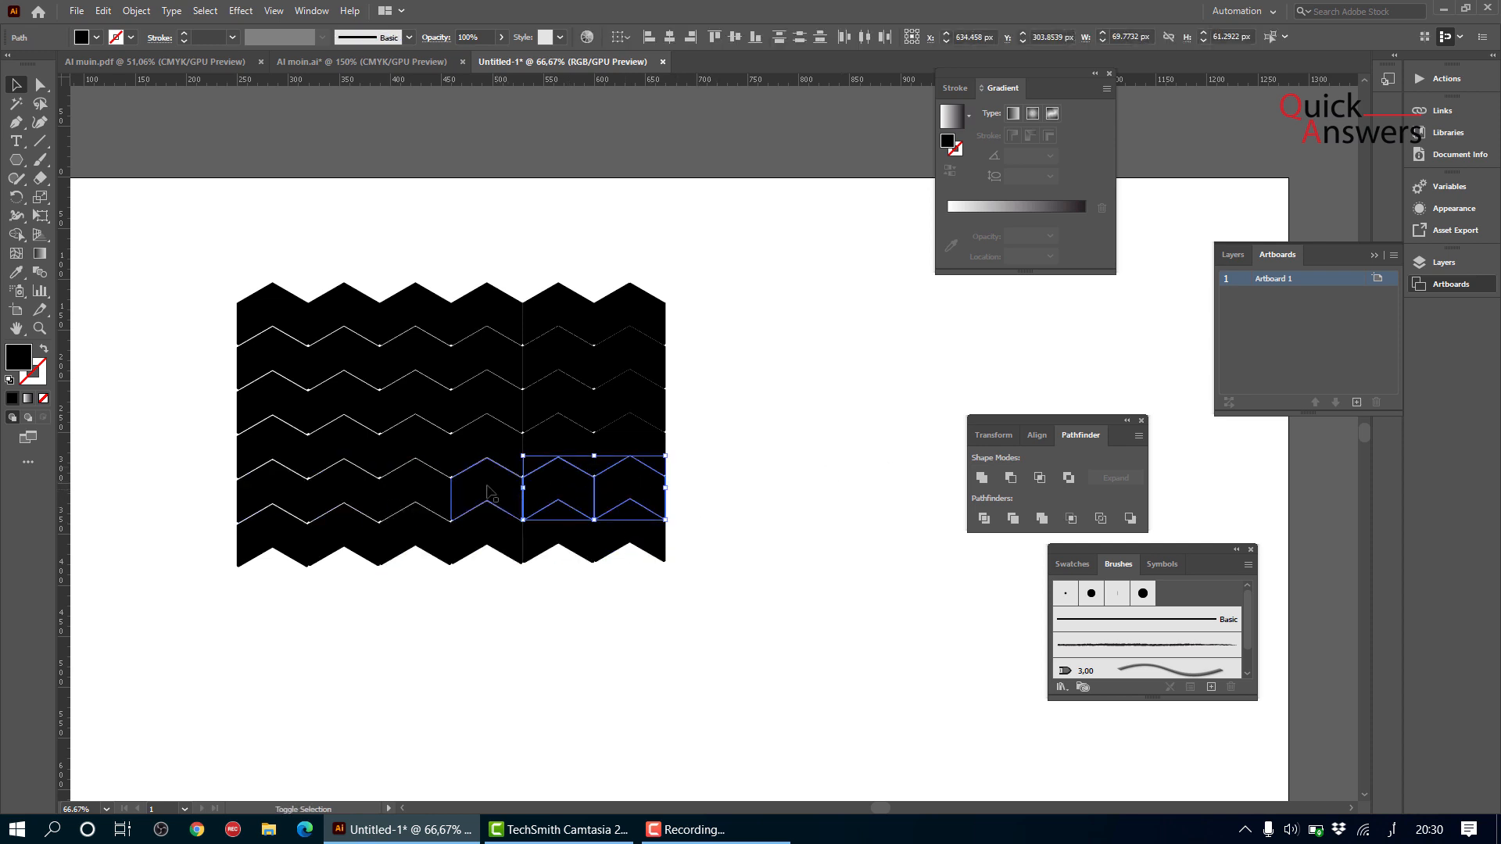
{"action": "left_click", "coordinate": [408, 494], "text": "shift"}
{"action": "left_click", "coordinate": [324, 497], "text": "shift"}
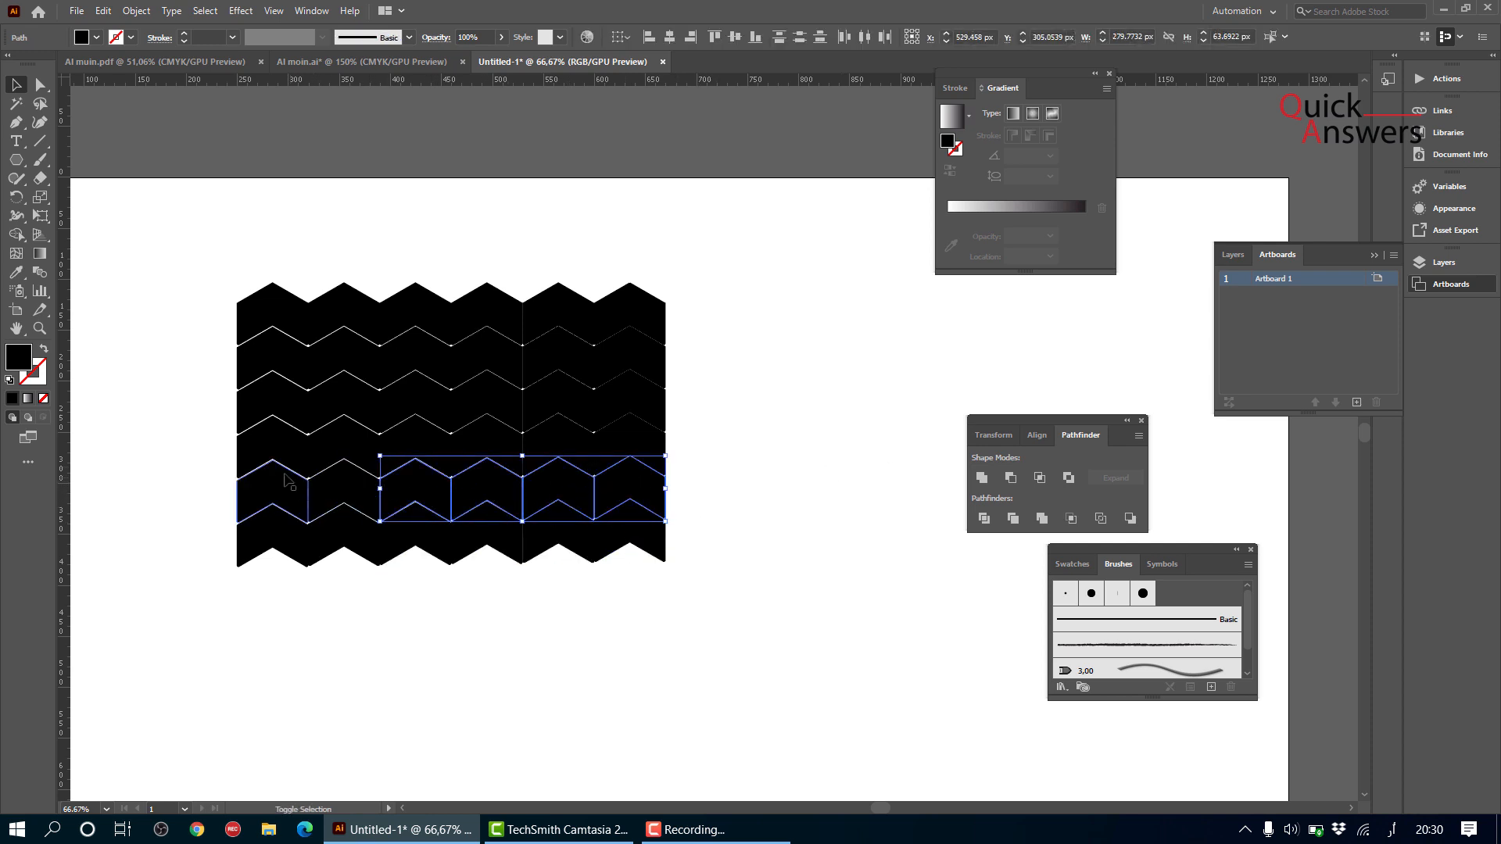
{"action": "left_click", "coordinate": [285, 479], "text": "shift"}
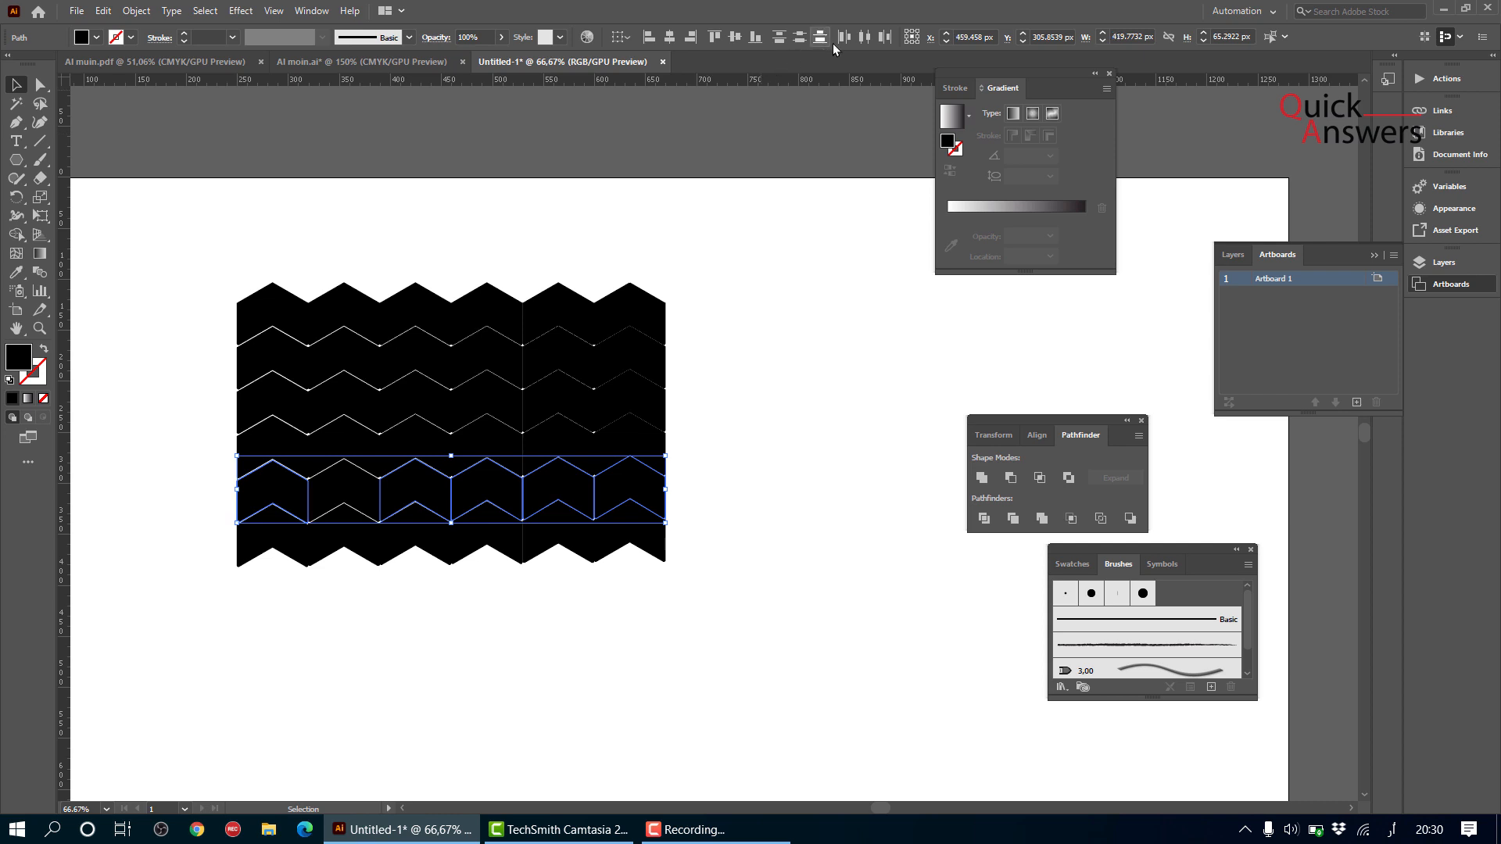
{"action": "left_click", "coordinate": [869, 37]}
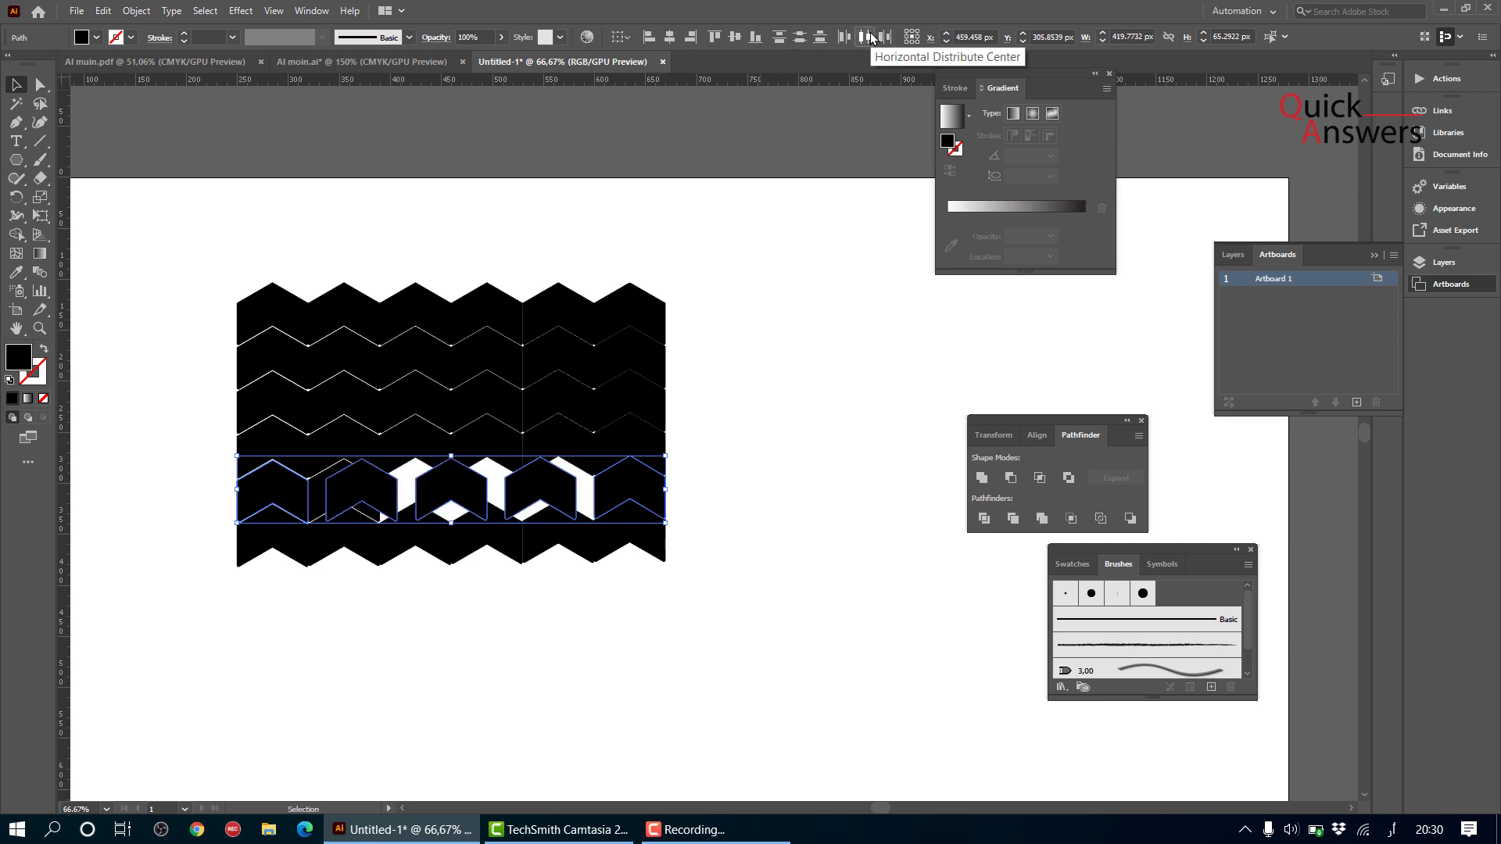
{"action": "key", "text": "ctrl+z"}
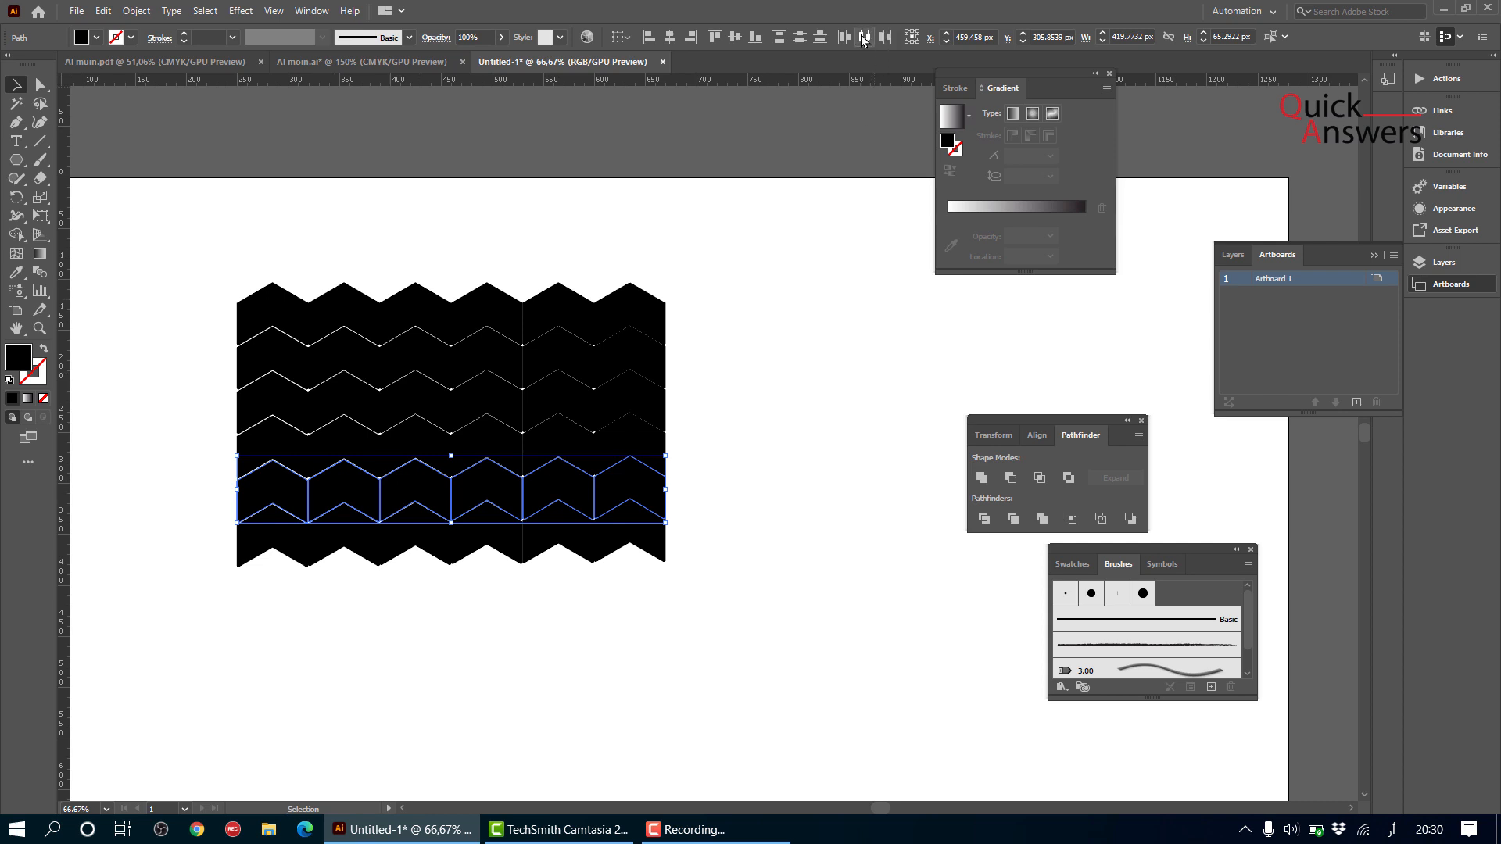
{"action": "left_click", "coordinate": [790, 483]}
{"action": "scroll", "coordinate": [487, 534], "scroll_direction": "up", "scroll_amount": 2}
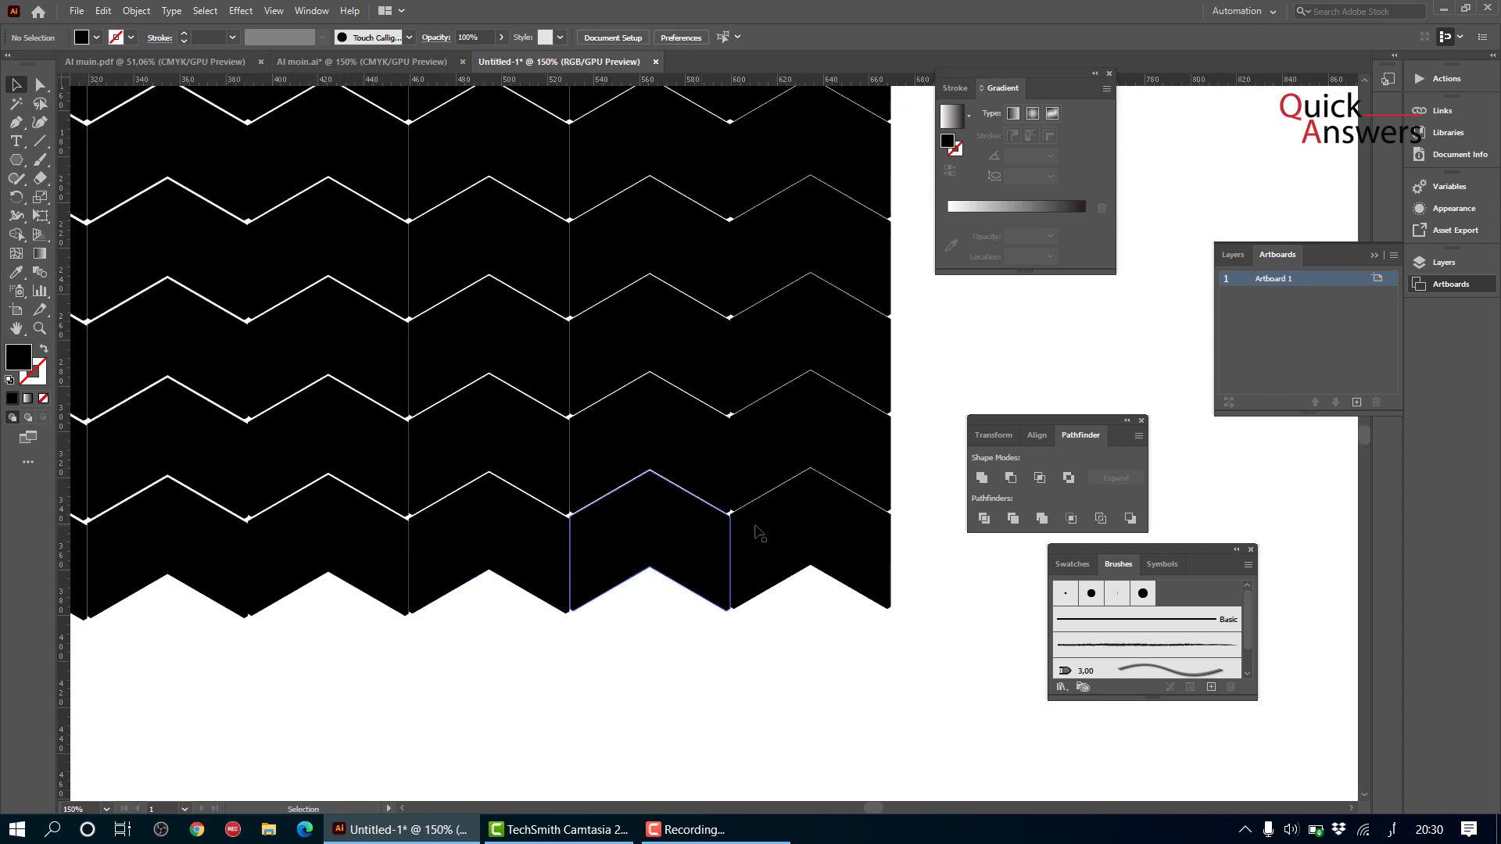
{"action": "scroll", "coordinate": [798, 526], "scroll_direction": "up", "scroll_amount": 2}
{"action": "scroll", "coordinate": [801, 526], "scroll_direction": "up", "scroll_amount": 2}
{"action": "scroll", "coordinate": [802, 526], "scroll_direction": "down", "scroll_amount": 1}
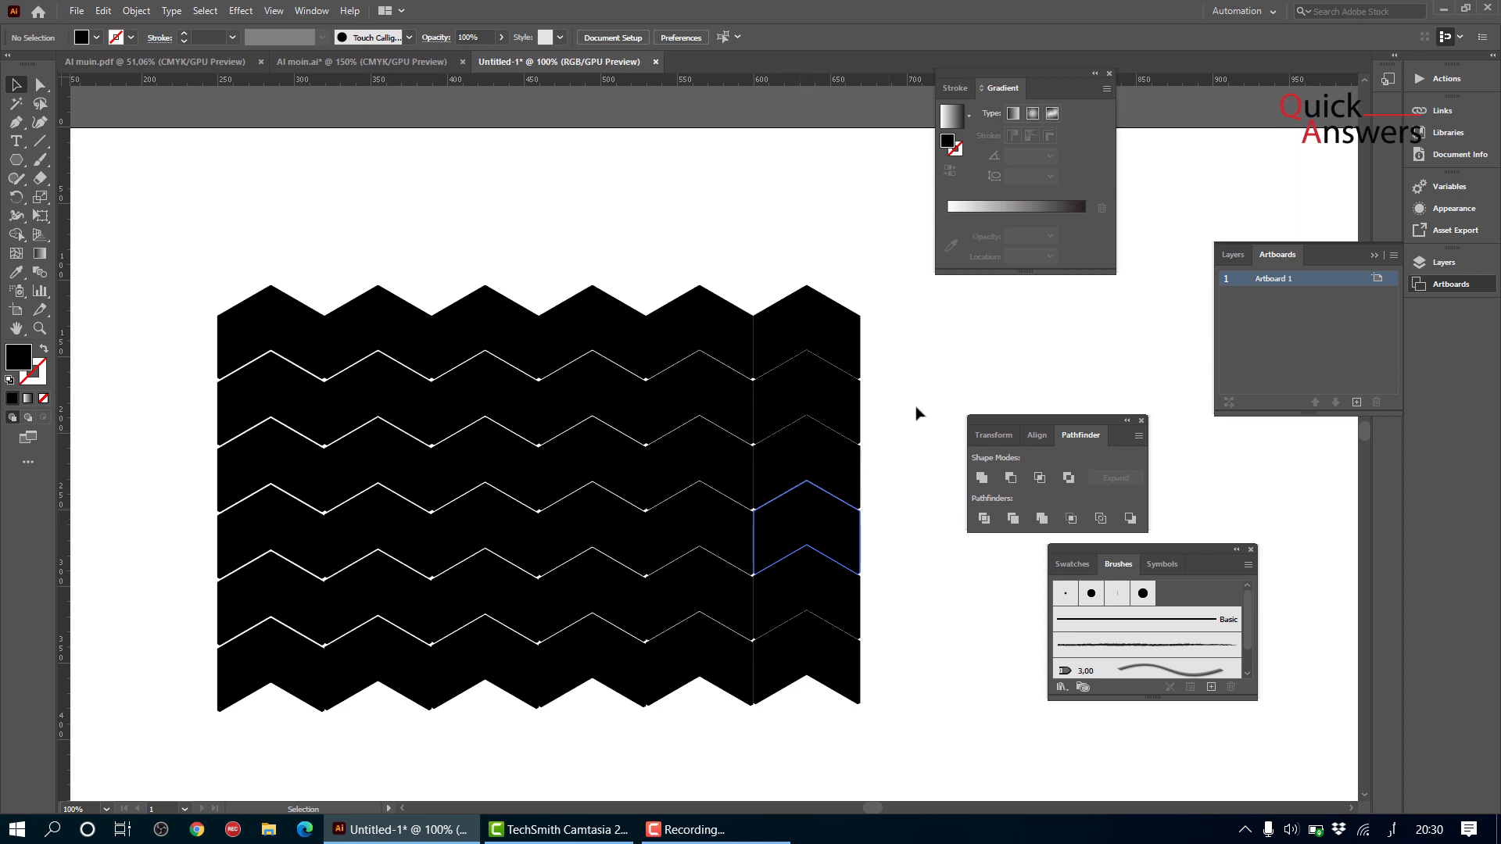
{"action": "left_click", "coordinate": [833, 328]}
{"action": "left_click", "coordinate": [813, 387], "text": "shift"}
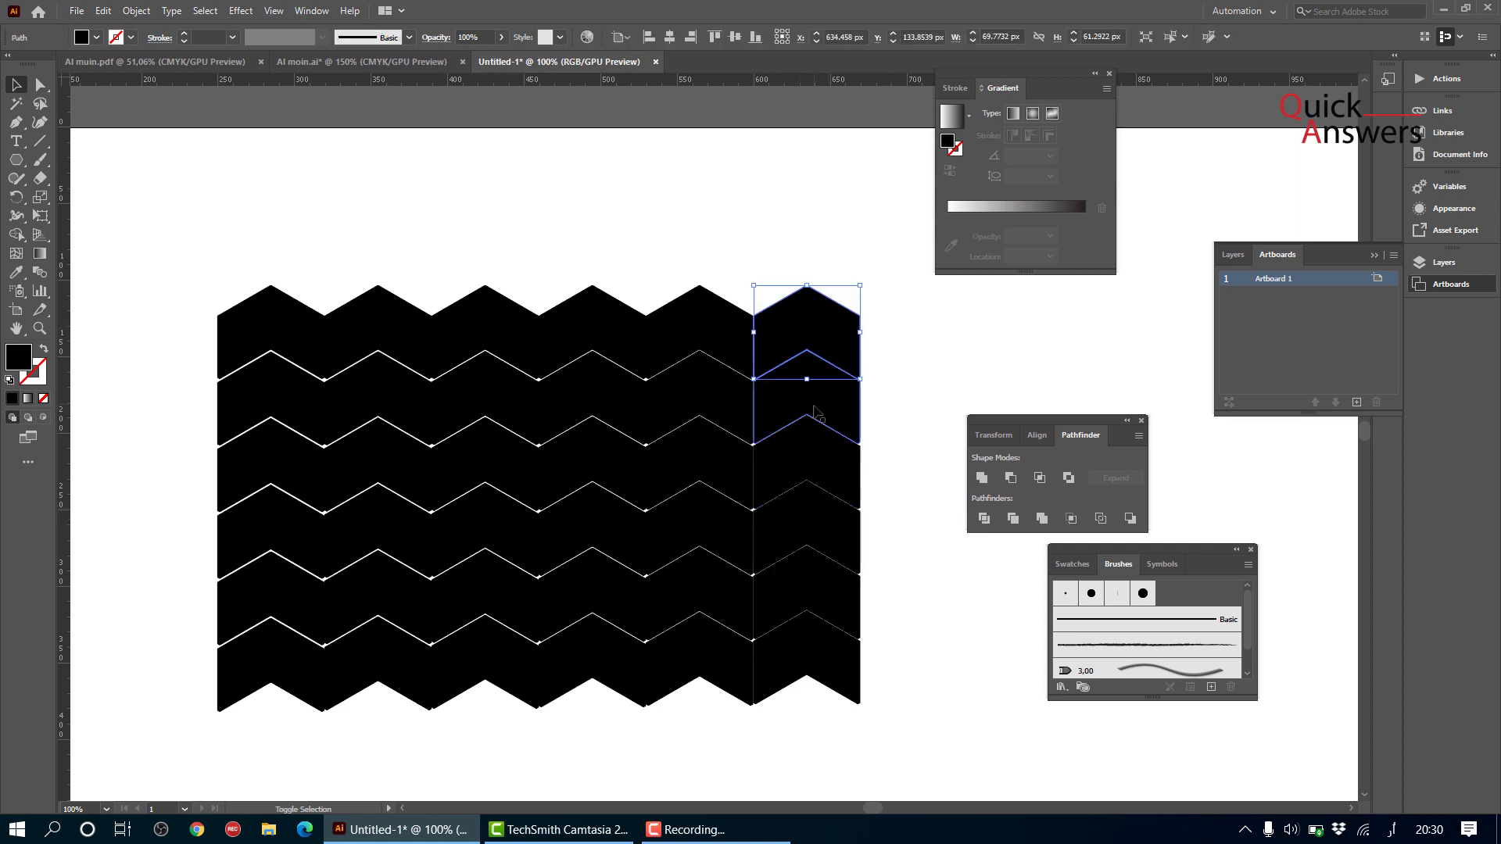
{"action": "left_click", "coordinate": [816, 447], "text": "shift"}
{"action": "left_click", "coordinate": [656, 264]}
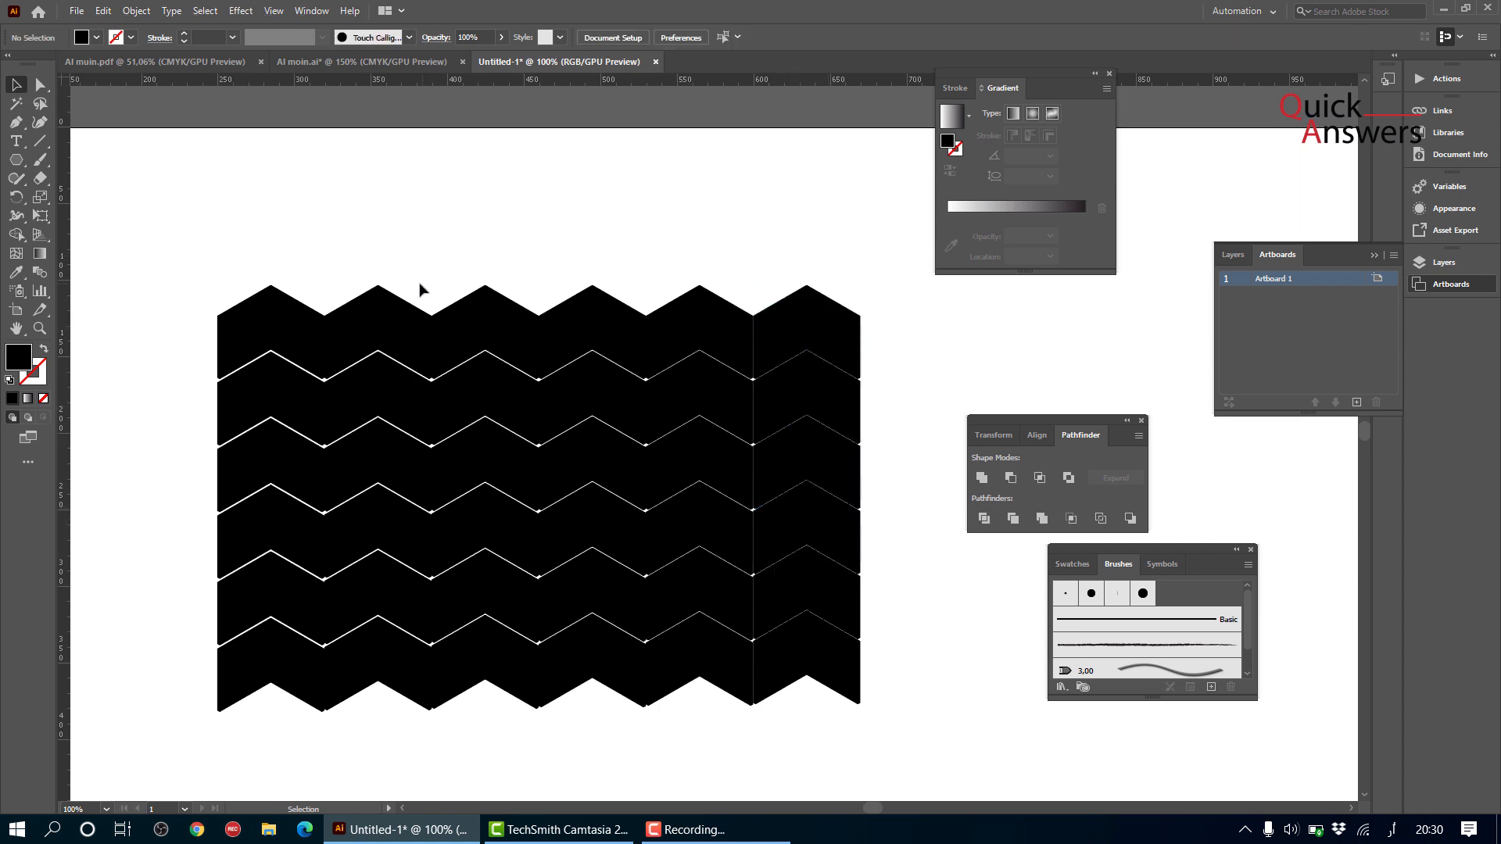
- Delete the three rightmost chevron columns, keeping the first three
{"action": "left_click_drag", "start_coordinate": [871, 272], "coordinate": [633, 792]}
{"action": "key", "text": "Delete"}
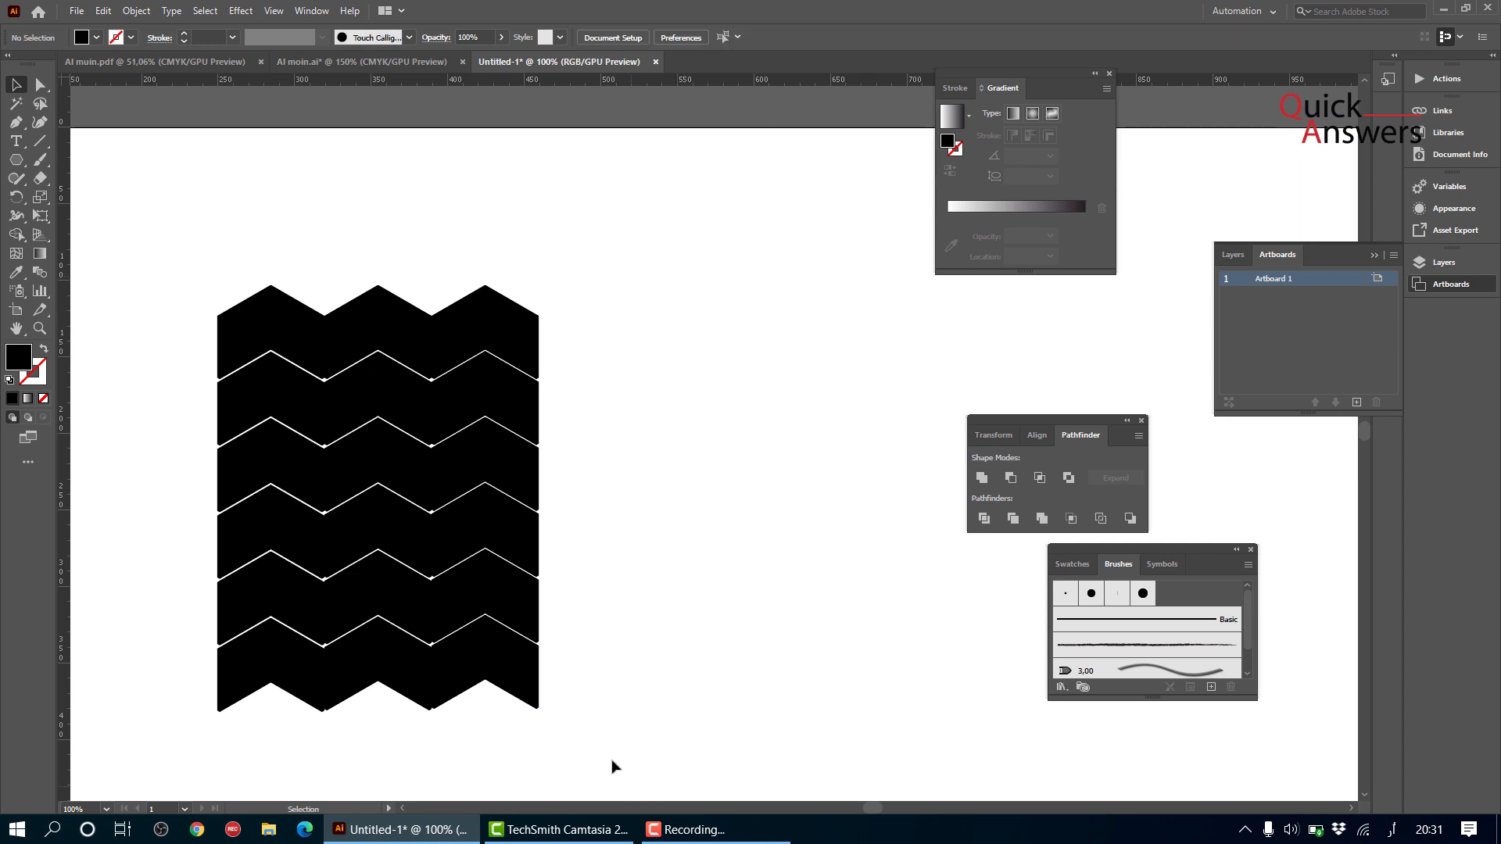
{"action": "left_click_drag", "start_coordinate": [351, 566], "coordinate": [485, 516]}
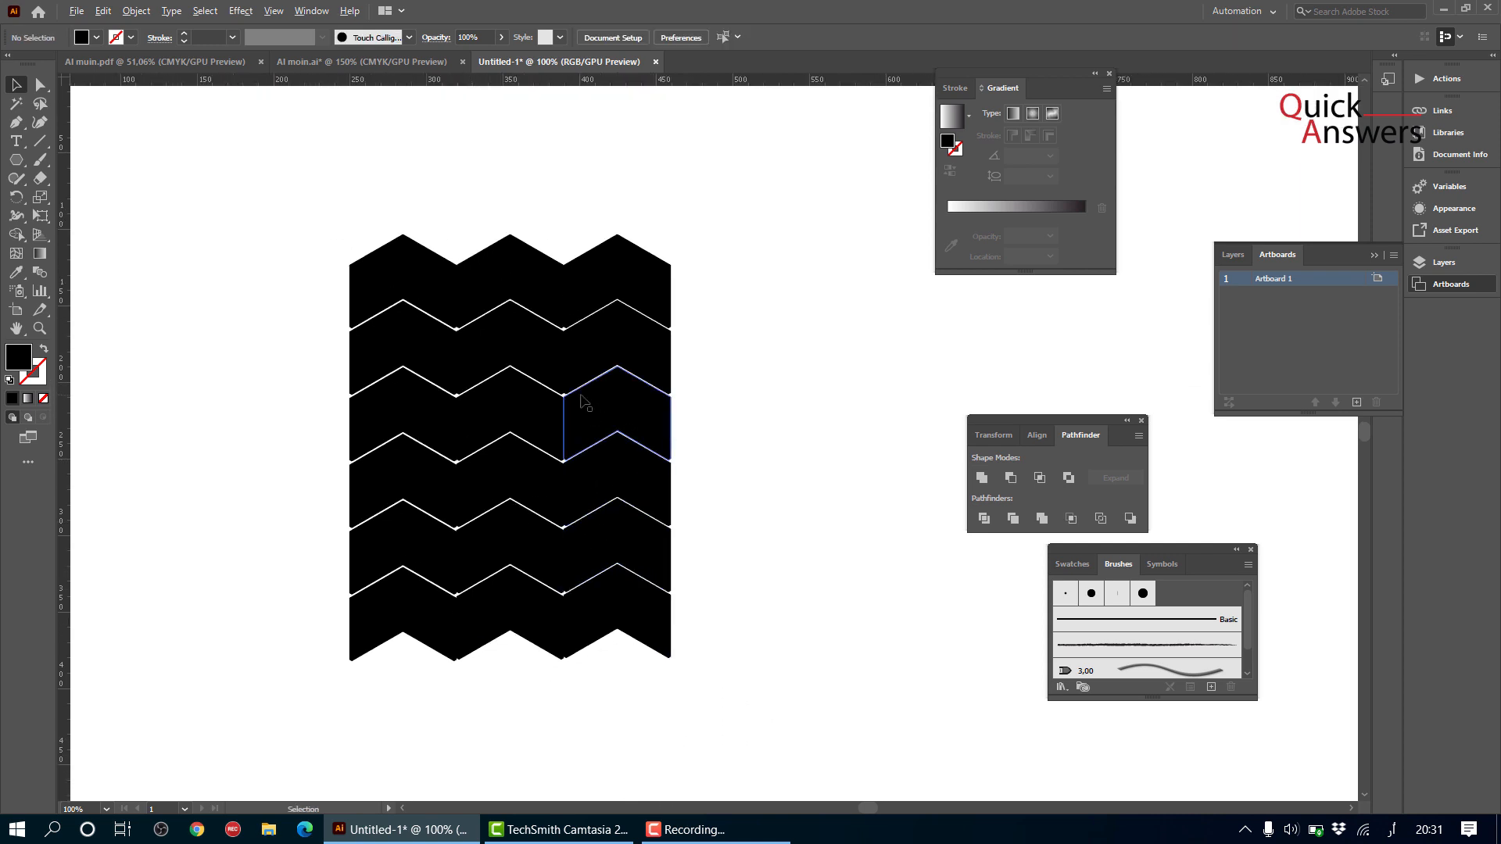
- Draw a small hexagon about 9 by 8 px over the upper junction between the second and third chevron columns
{"action": "scroll", "coordinate": [584, 400], "scroll_direction": "up", "scroll_amount": 1}
{"action": "scroll", "coordinate": [599, 393], "scroll_direction": "up", "scroll_amount": 1}
{"action": "scroll", "coordinate": [599, 393], "scroll_direction": "down", "scroll_amount": 1}
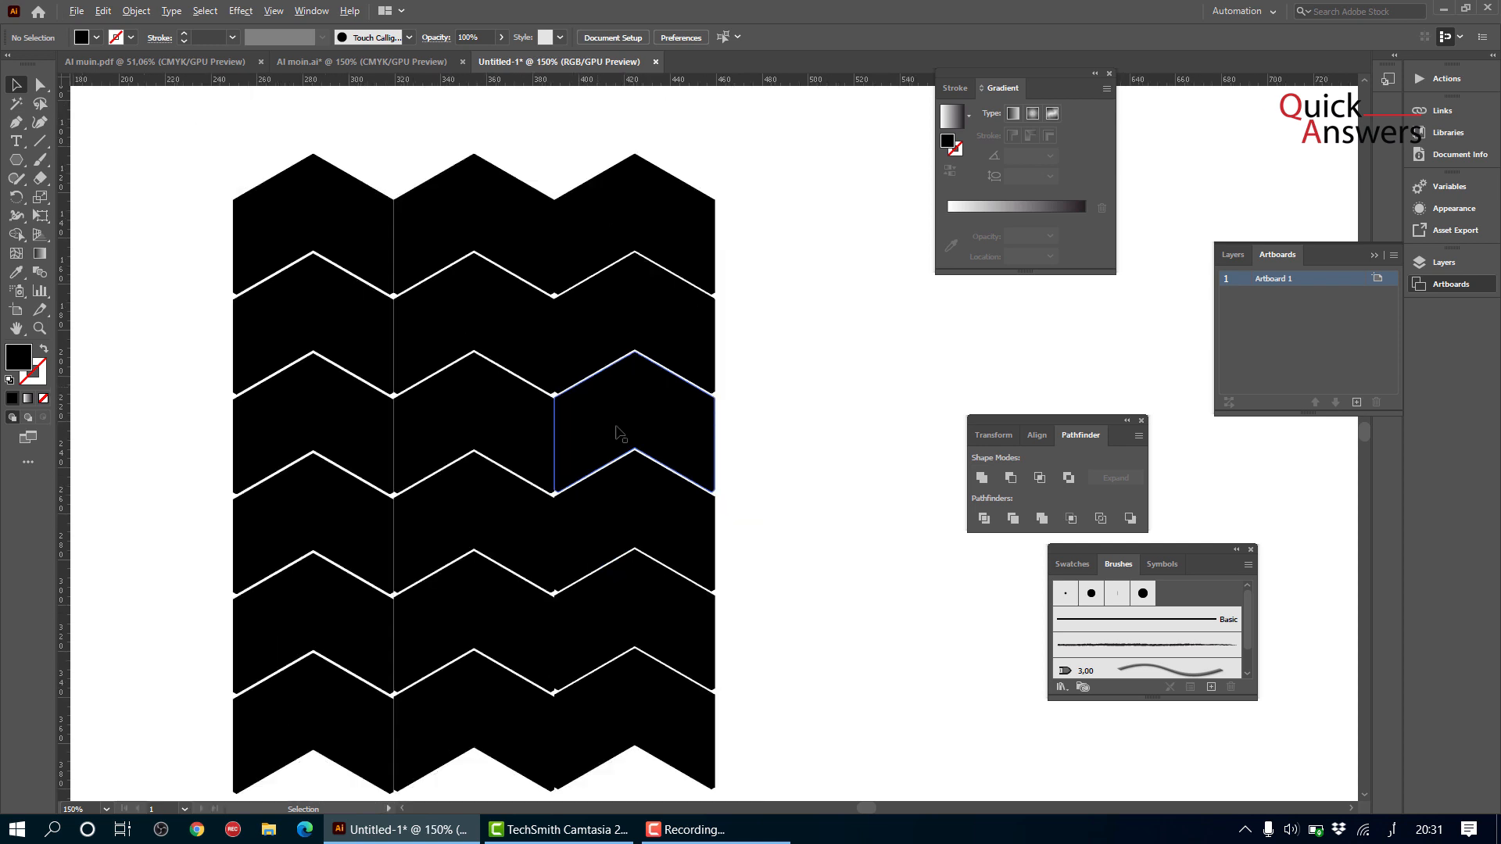
{"action": "left_click", "coordinate": [18, 160]}
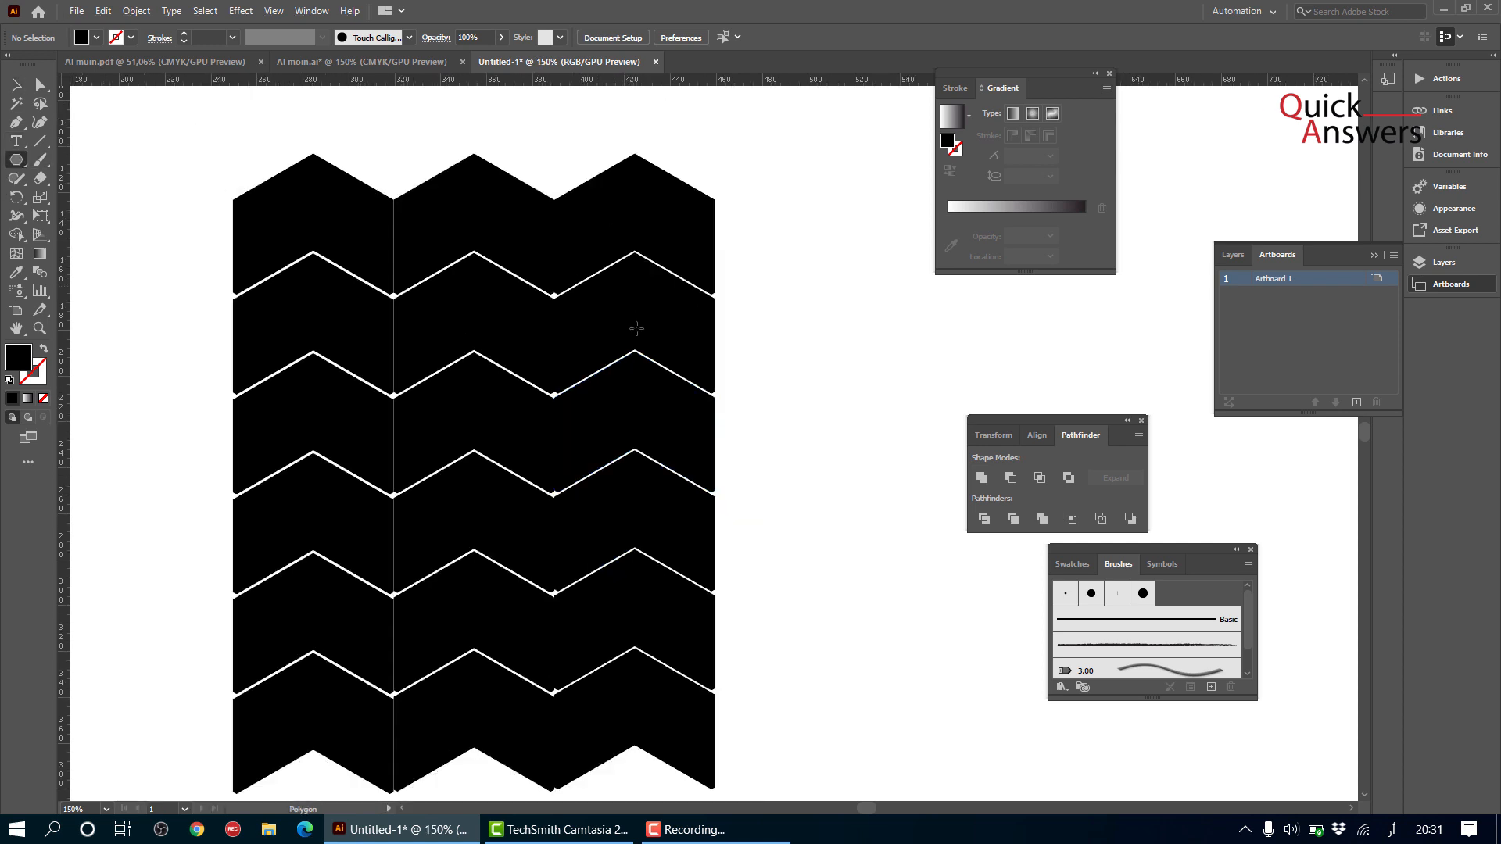
{"action": "scroll", "coordinate": [637, 329], "scroll_direction": "up", "scroll_amount": 2}
{"action": "scroll", "coordinate": [560, 298], "scroll_direction": "up", "scroll_amount": 2}
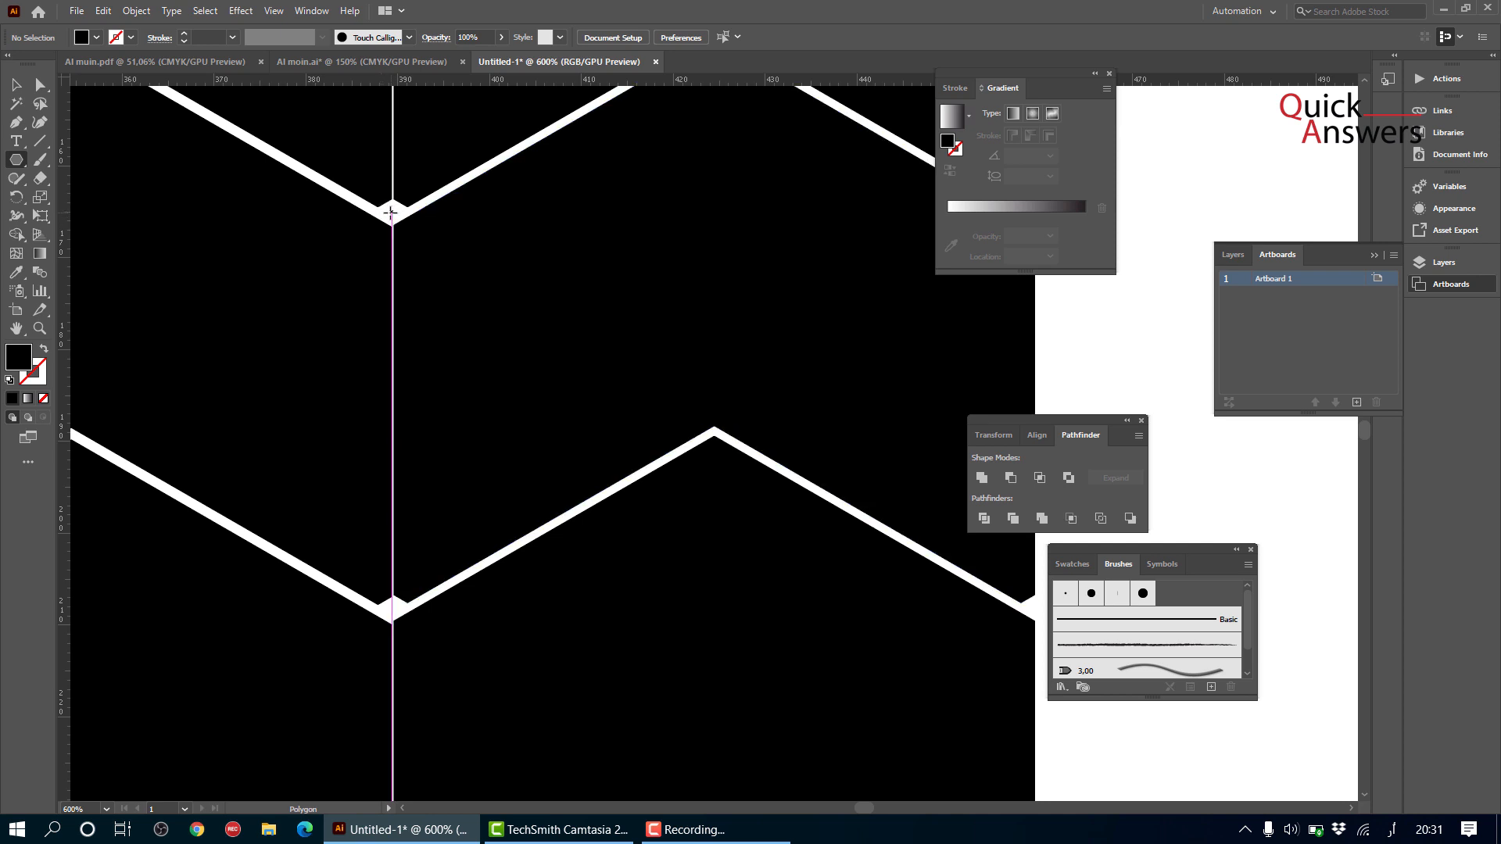
{"action": "left_click_drag", "start_coordinate": [390, 211], "coordinate": [431, 249]}
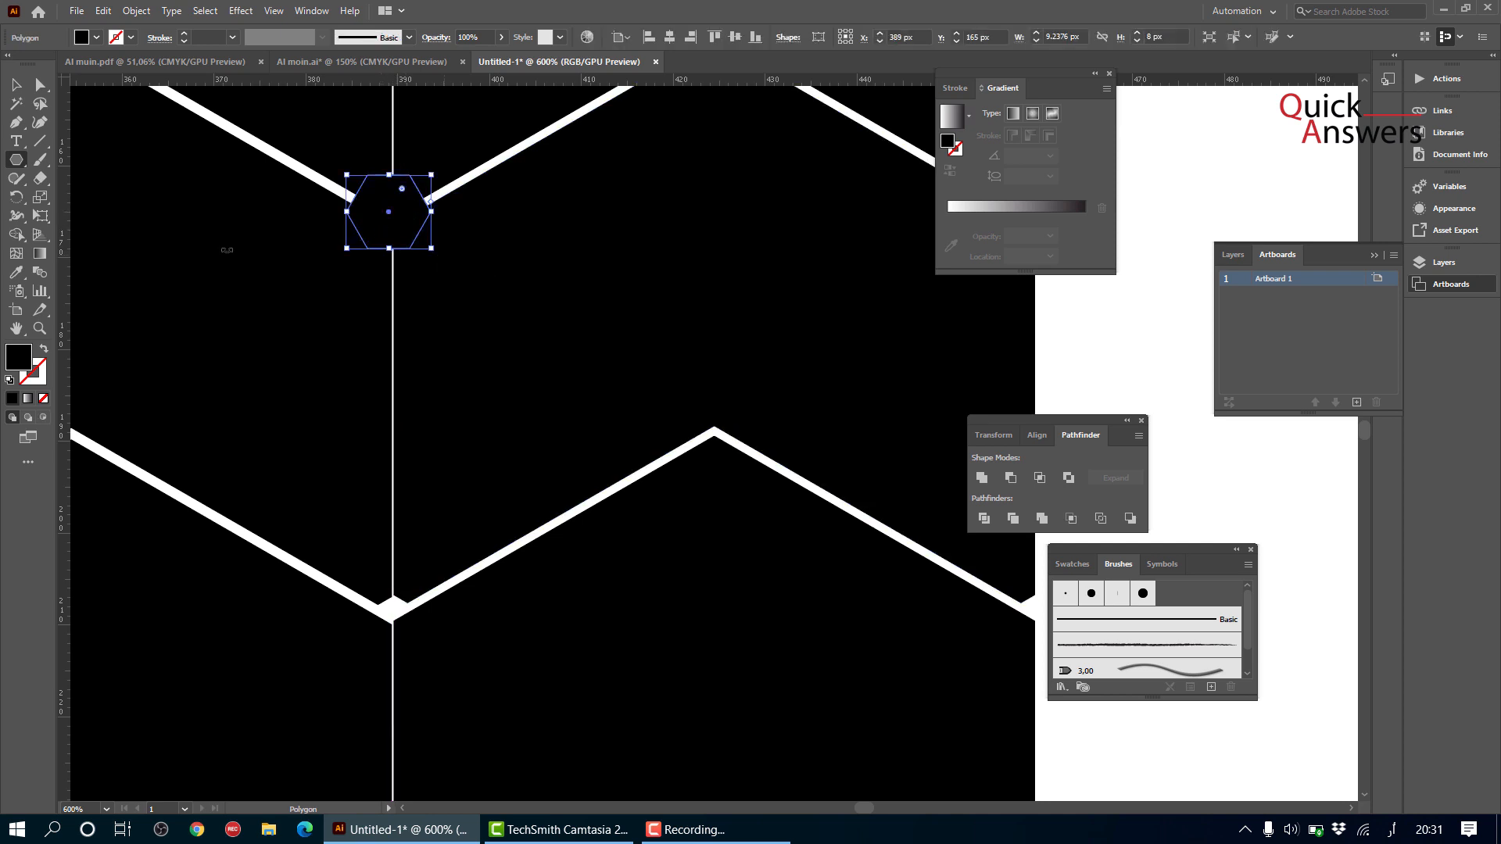
- Give the small hexagon a white fill and no stroke
{"action": "left_click", "coordinate": [16, 272]}
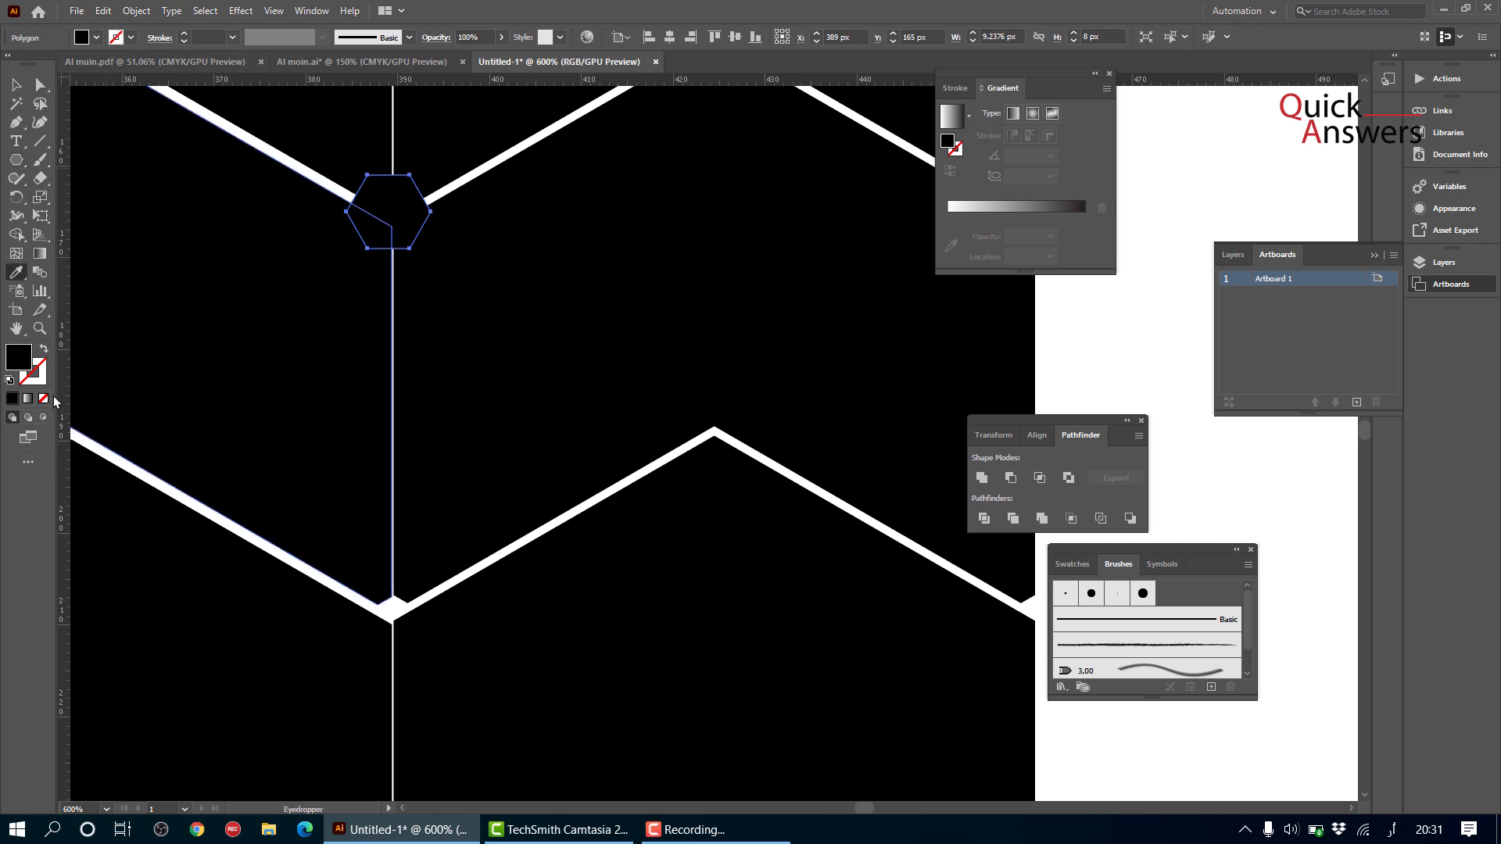
{"action": "left_click", "coordinate": [43, 352]}
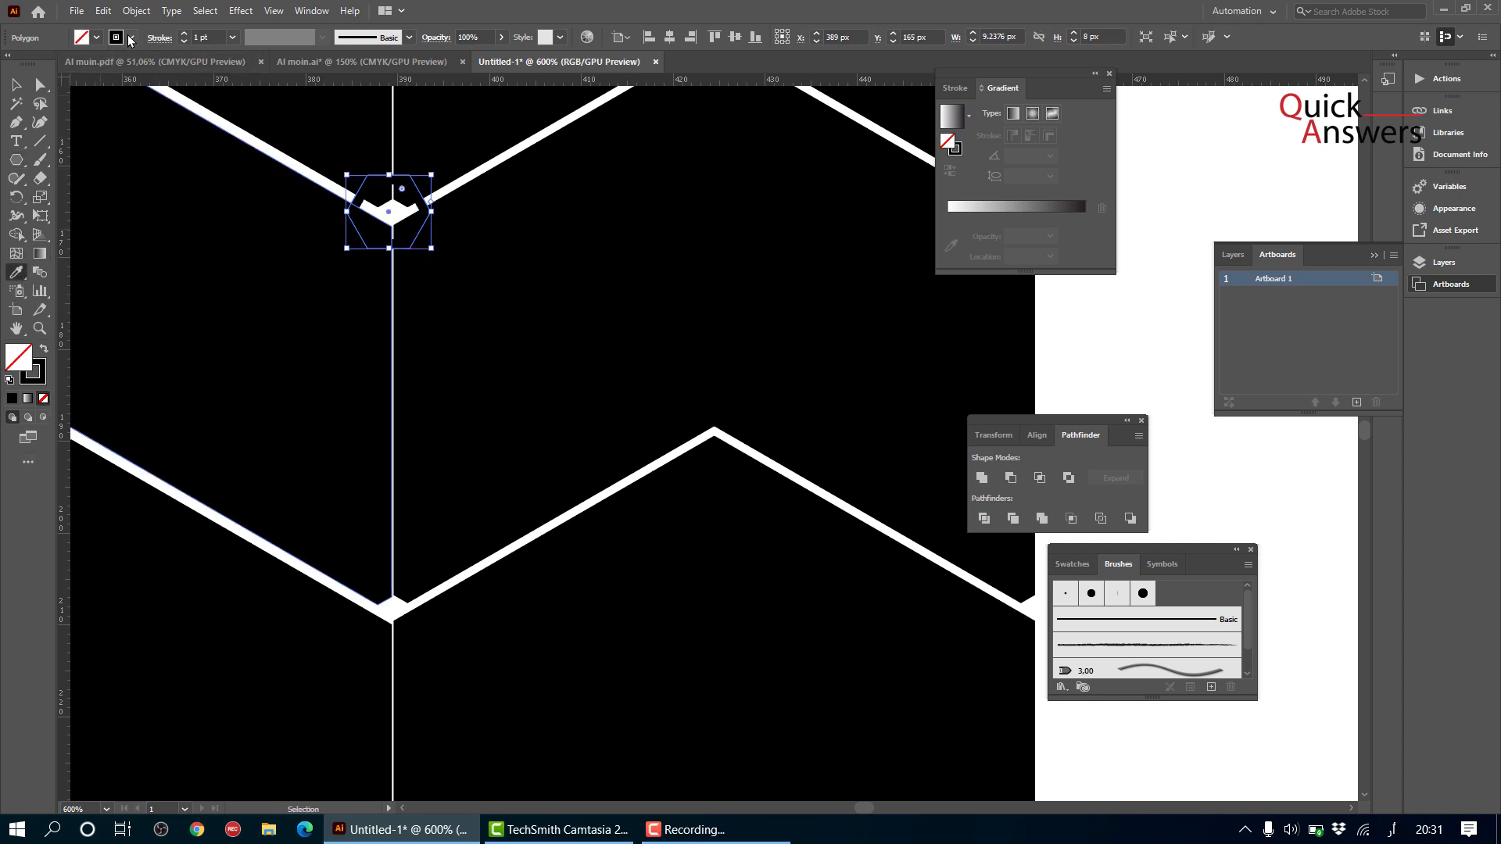
{"action": "left_click", "coordinate": [131, 38]}
{"action": "left_click", "coordinate": [32, 64]}
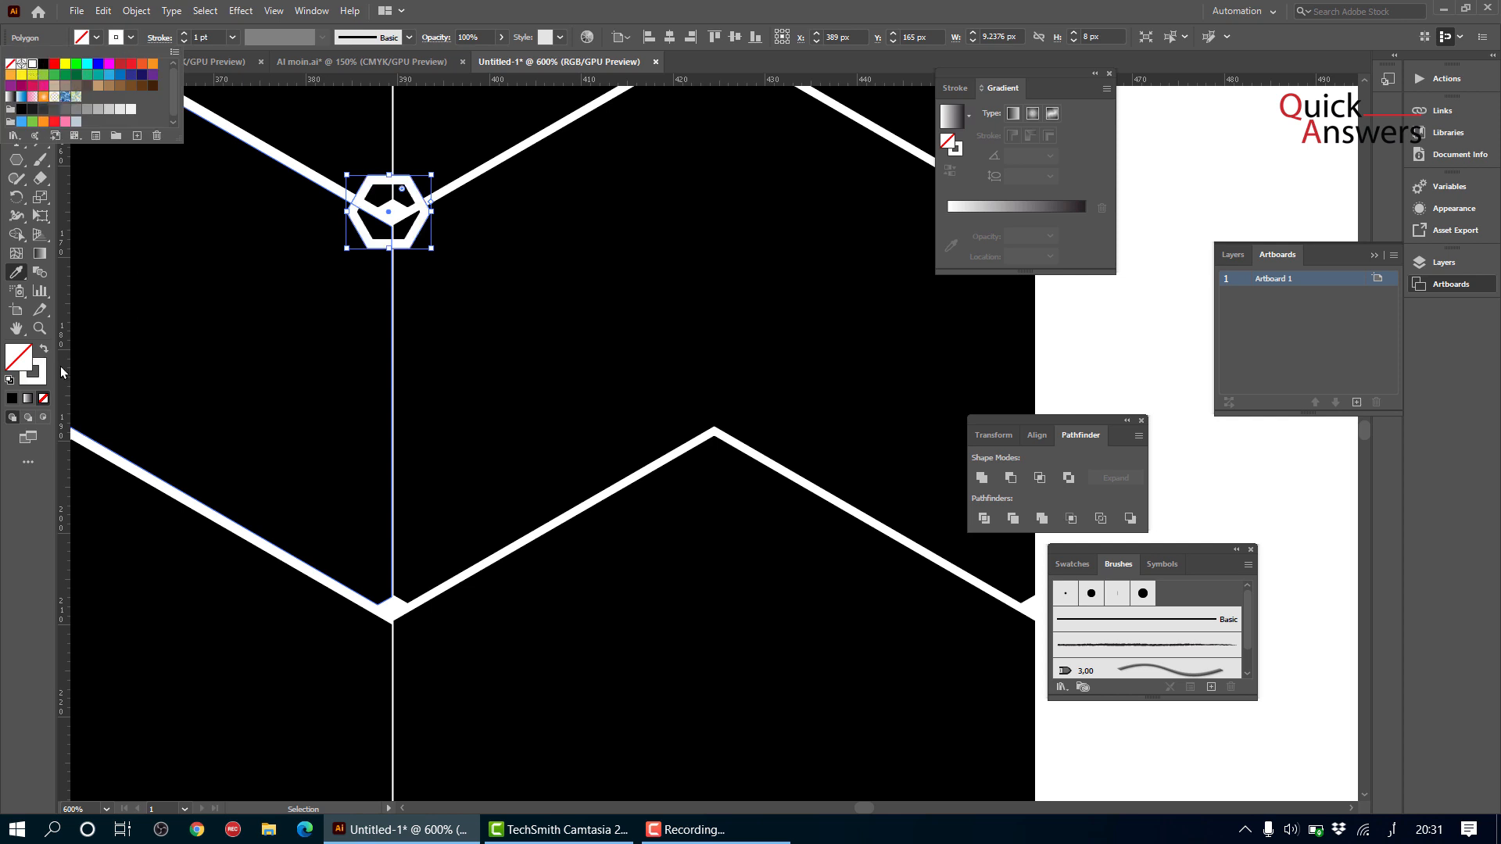
{"action": "left_click", "coordinate": [46, 349]}
{"action": "left_click", "coordinate": [43, 348]}
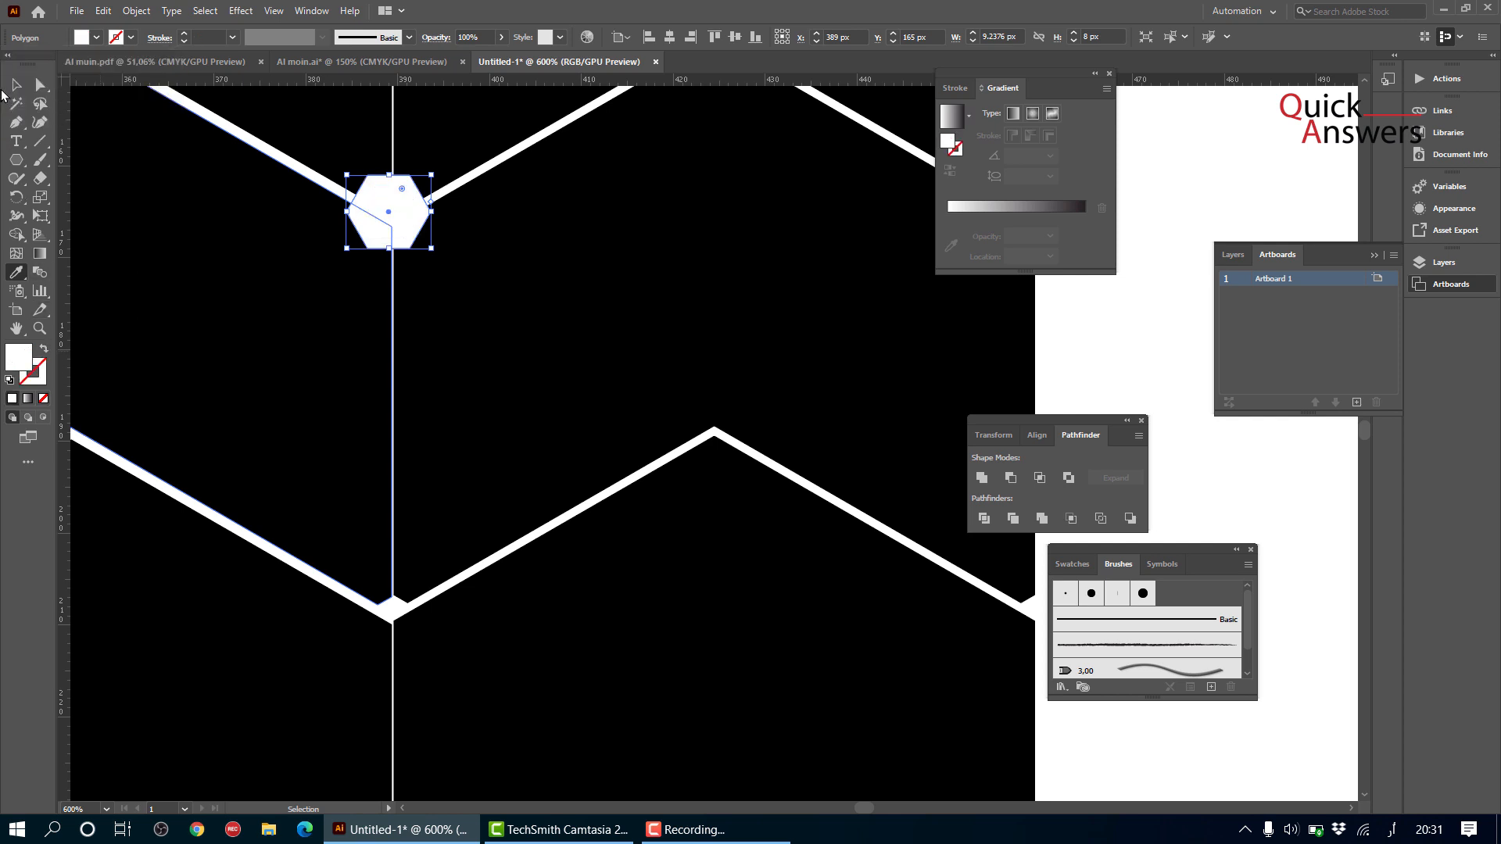
- Delete the small white hexagon from the chevron junction
{"action": "left_click", "coordinate": [14, 86]}
{"action": "scroll", "coordinate": [404, 250], "scroll_direction": "down", "scroll_amount": 3}
{"action": "left_click", "coordinate": [689, 349]}
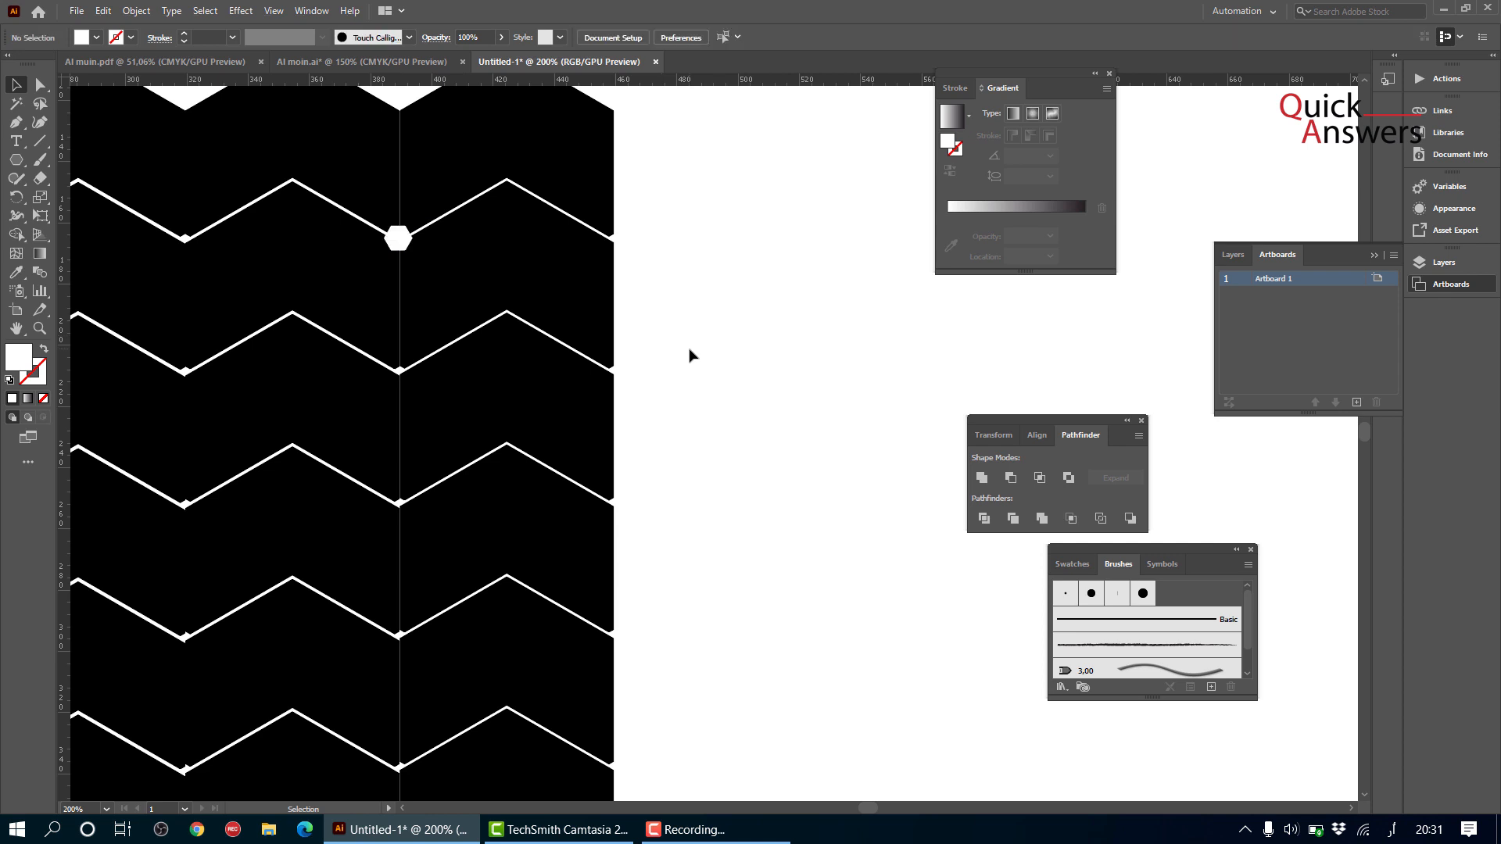
{"action": "scroll", "coordinate": [690, 359], "scroll_direction": "down", "scroll_amount": 2}
{"action": "scroll", "coordinate": [565, 289], "scroll_direction": "up", "scroll_amount": 3}
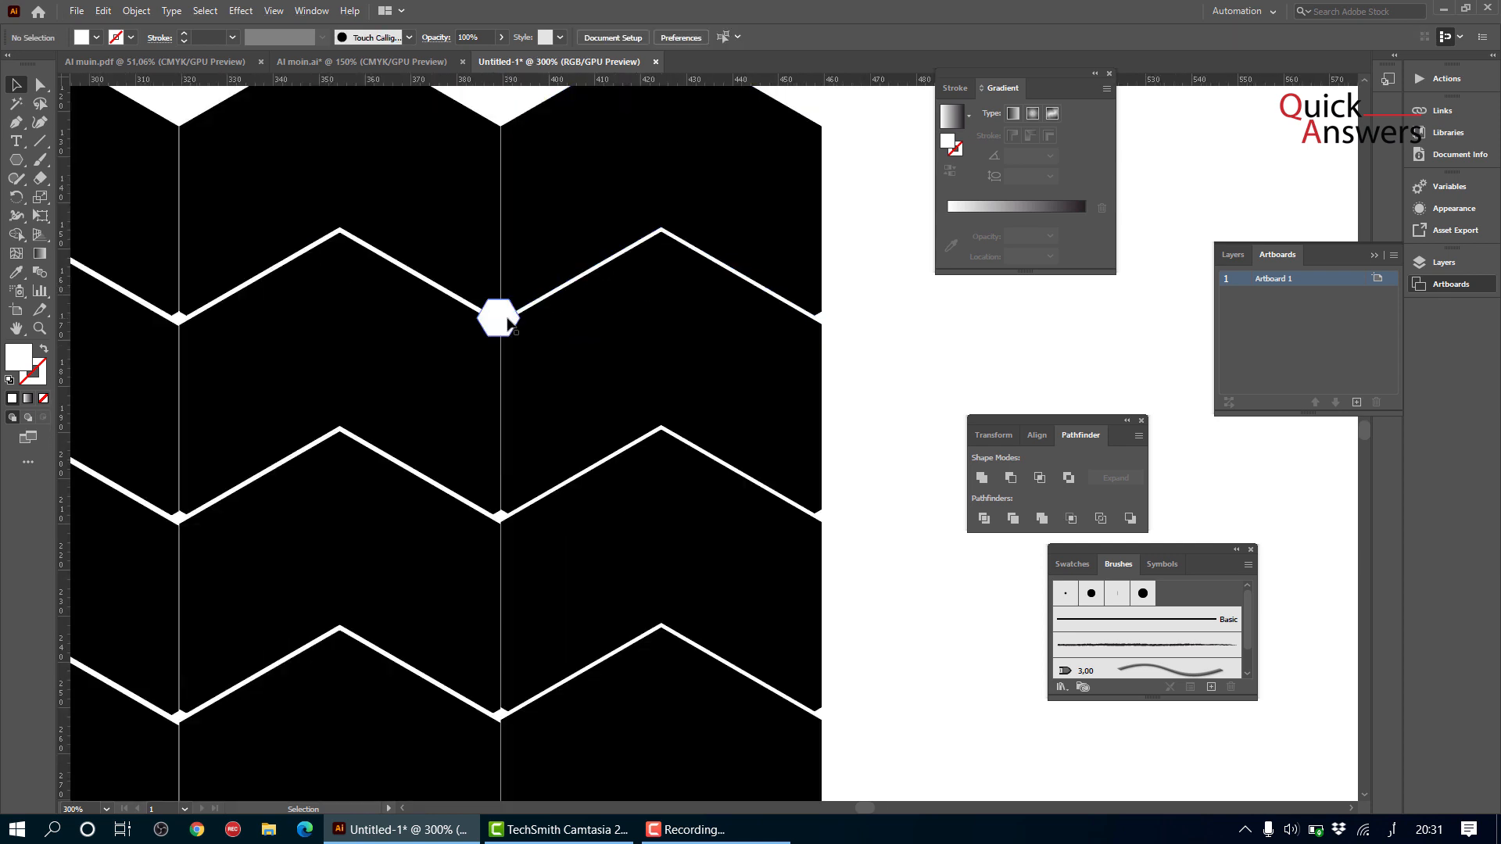
{"action": "left_click", "coordinate": [505, 319]}
{"action": "key", "text": "Delete"}
- Draw a white seven-pointed star about 14 px wide over the upper junction between the second and third chevron columns
{"action": "left_click", "coordinate": [20, 161]}
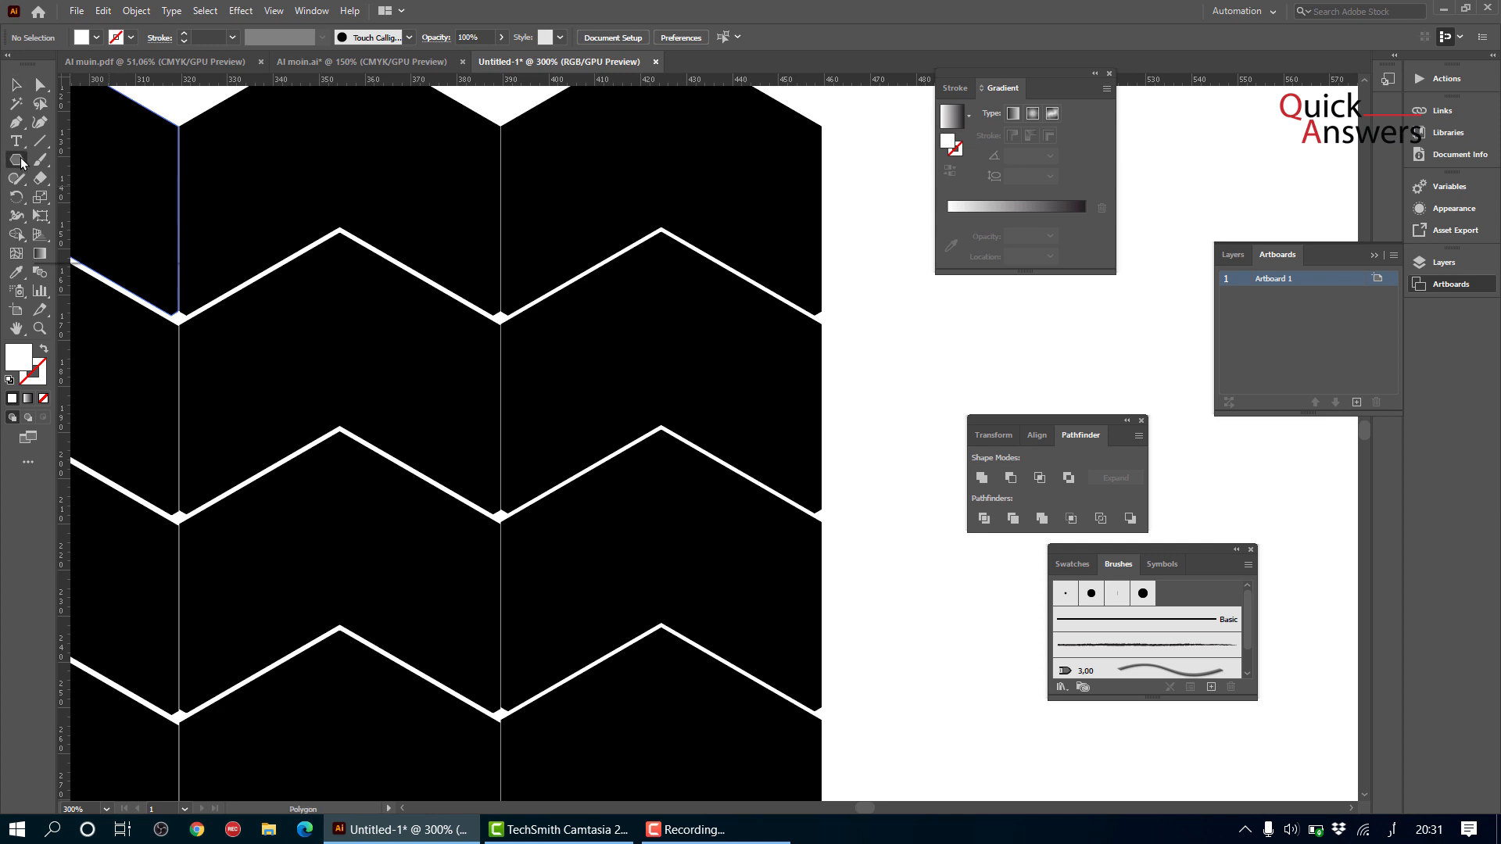
{"action": "right_click", "coordinate": [21, 162]}
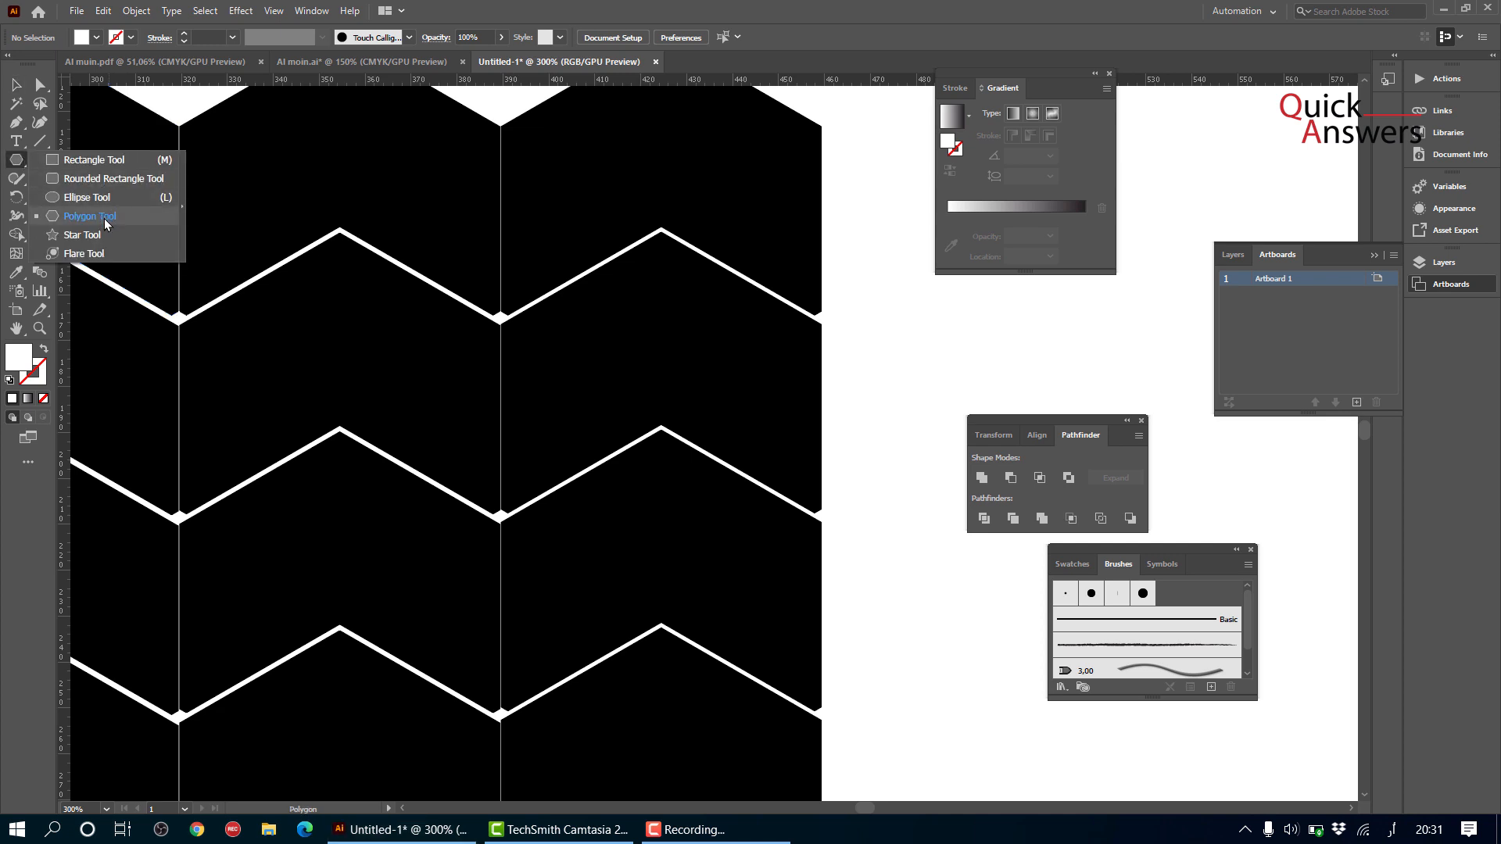
{"action": "left_click", "coordinate": [82, 235]}
{"action": "scroll", "coordinate": [628, 348], "scroll_direction": "up", "scroll_amount": 2}
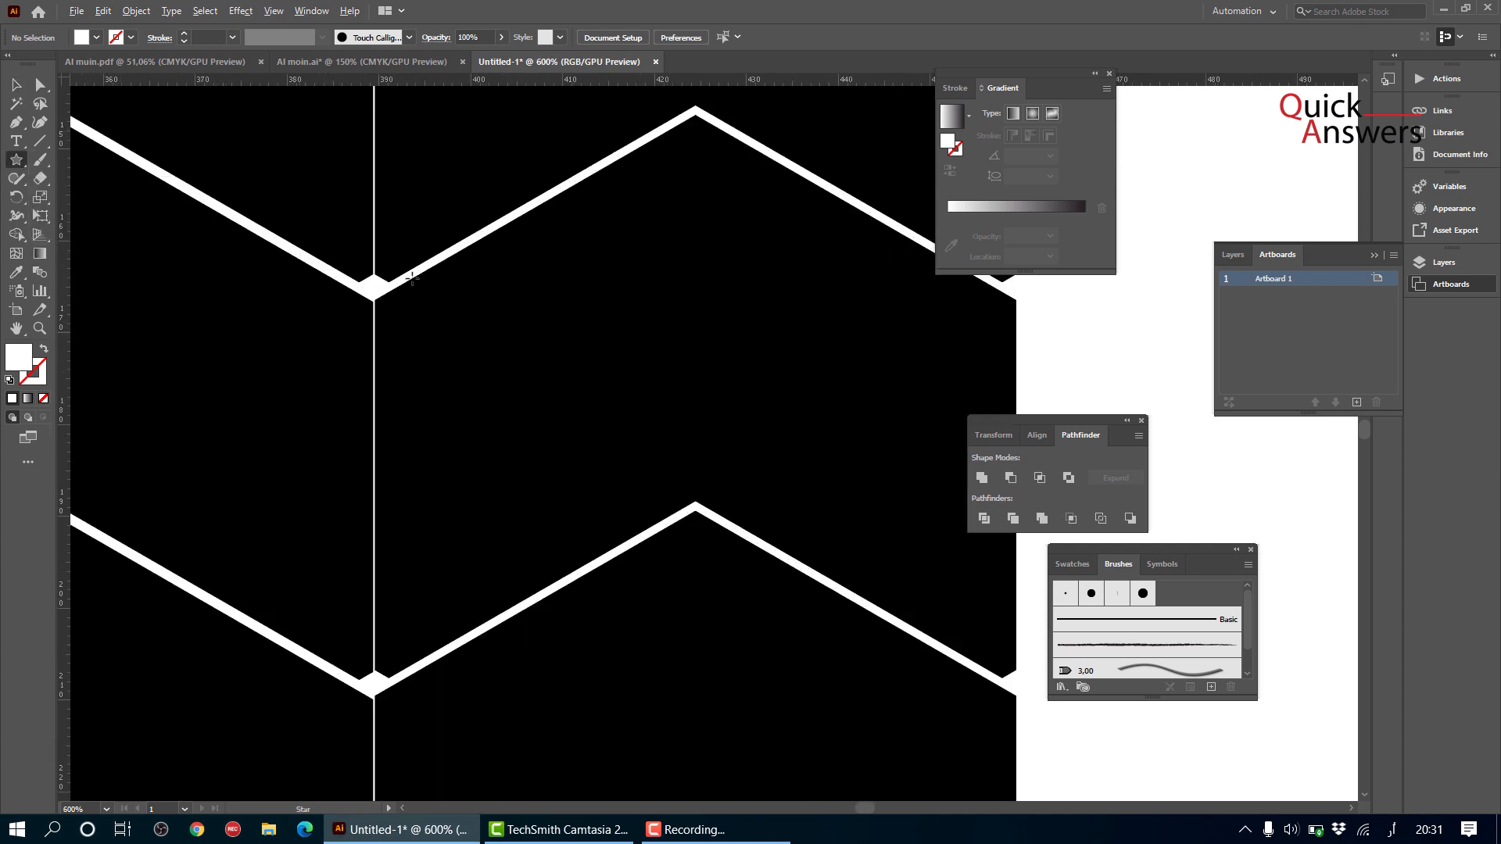
{"action": "left_click_drag", "start_coordinate": [374, 287], "coordinate": [395, 350]}
{"action": "key", "text": "Up"}
{"action": "key", "text": "Down"}
{"action": "key", "text": "Down"}
{"action": "key", "text": "Up"}
{"action": "key", "text": "Up"}
{"action": "key", "text": "Up"}
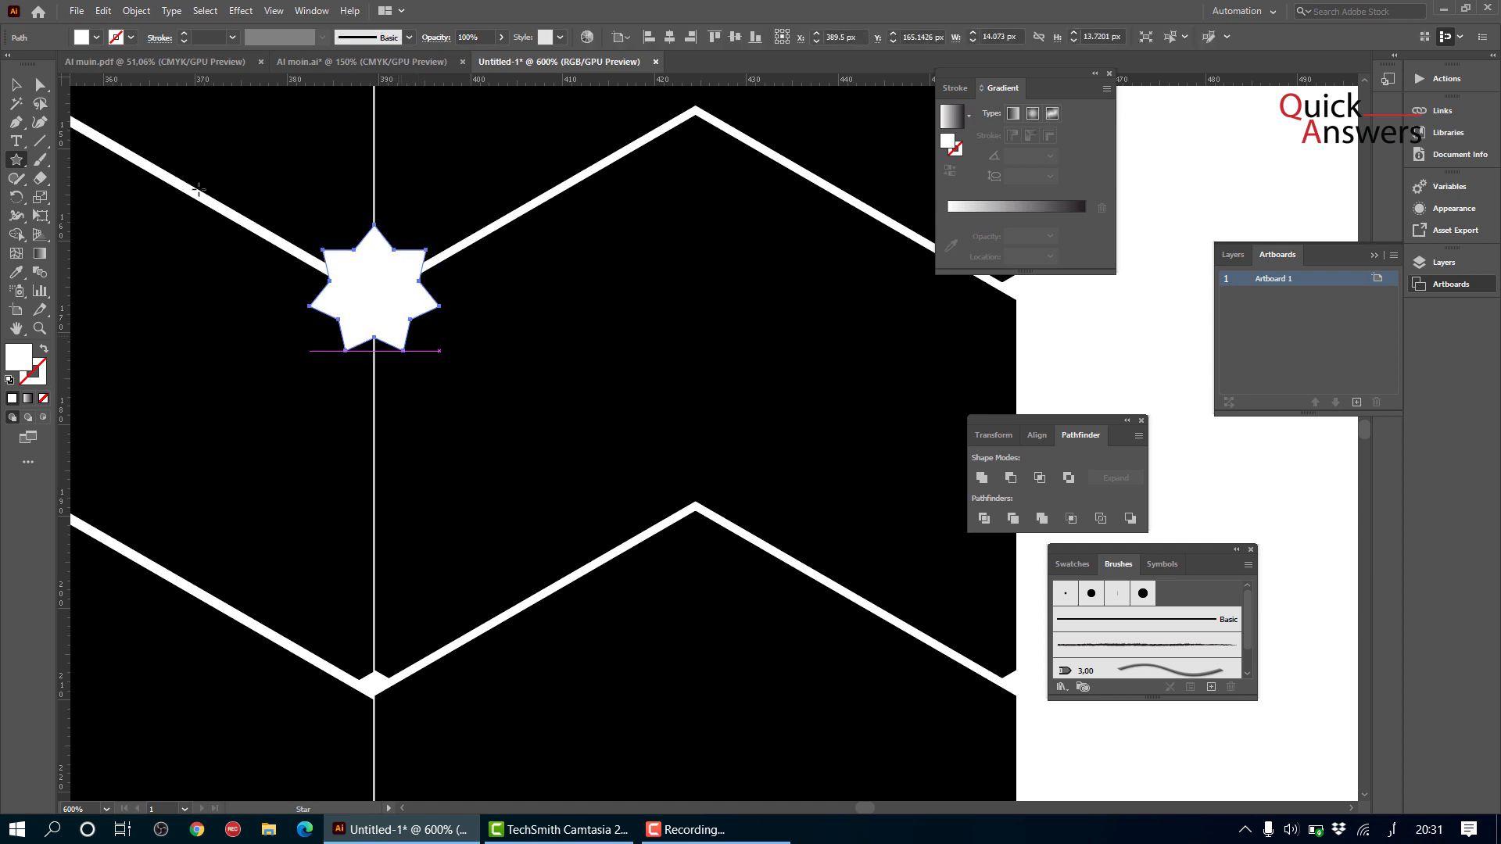
- Scale the star down around its centre to about 9 px wide
{"action": "left_click", "coordinate": [15, 83]}
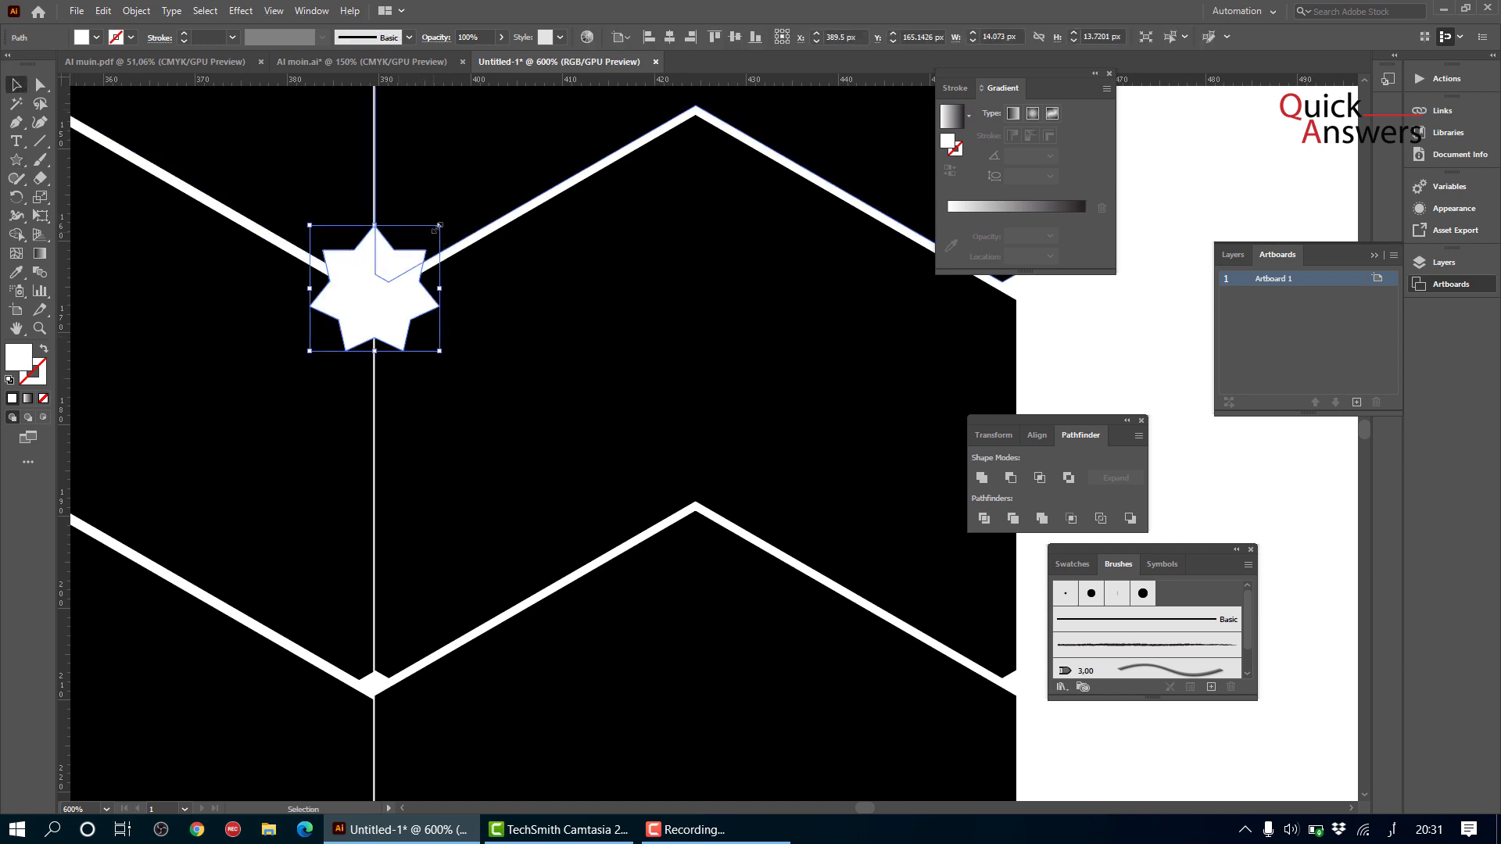
{"action": "left_click_drag", "start_coordinate": [439, 226], "coordinate": [414, 249]}
{"action": "scroll", "coordinate": [435, 359], "scroll_direction": "down", "scroll_amount": 2}
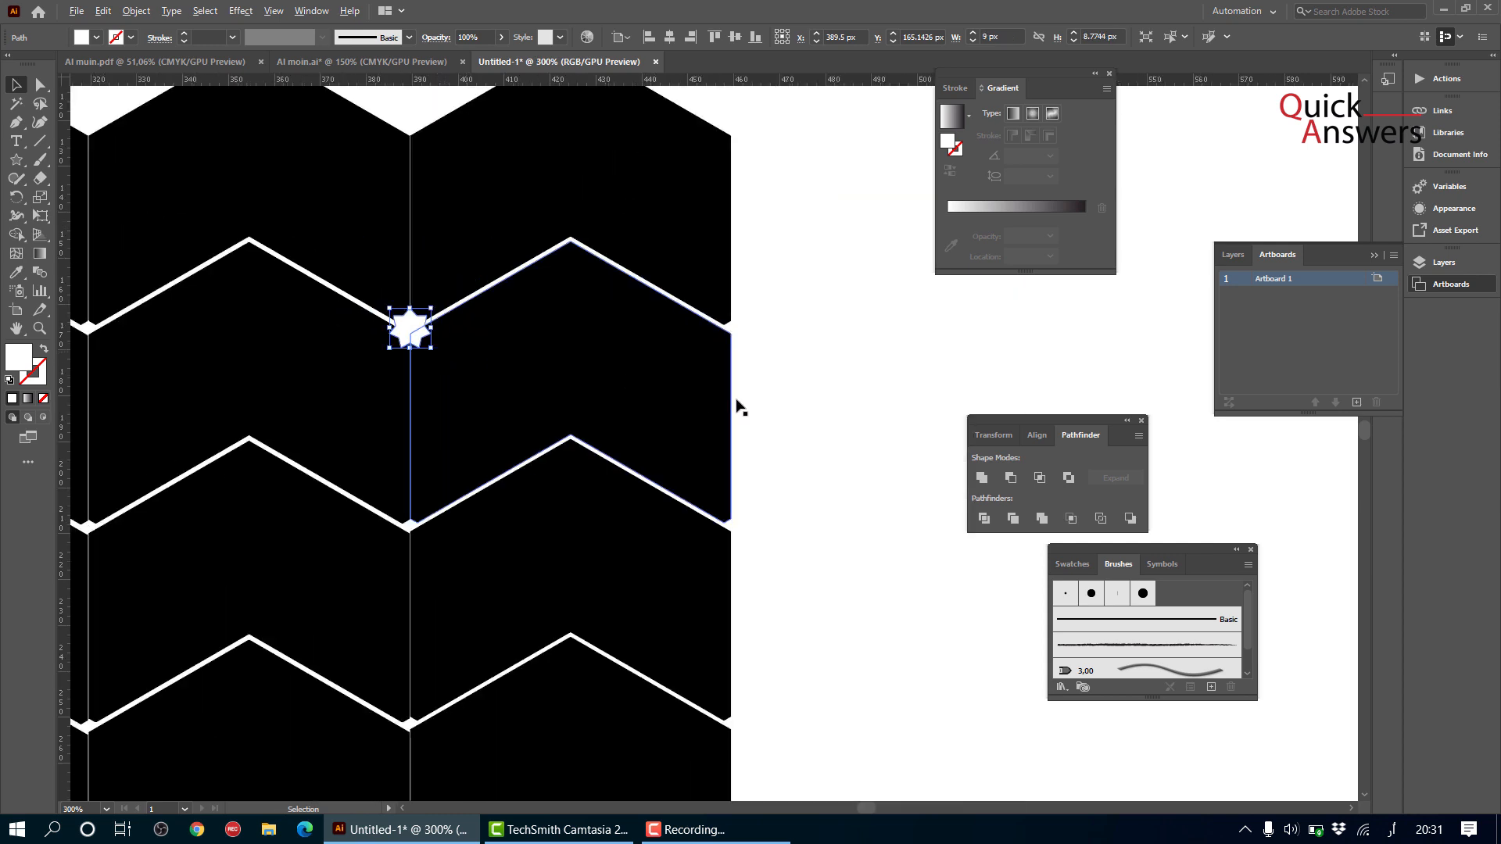
{"action": "left_click", "coordinate": [770, 398]}
{"action": "scroll", "coordinate": [768, 398], "scroll_direction": "down", "scroll_amount": 1}
{"action": "scroll", "coordinate": [599, 432], "scroll_direction": "down", "scroll_amount": 3}
{"action": "scroll", "coordinate": [500, 406], "scroll_direction": "up", "scroll_amount": 3}
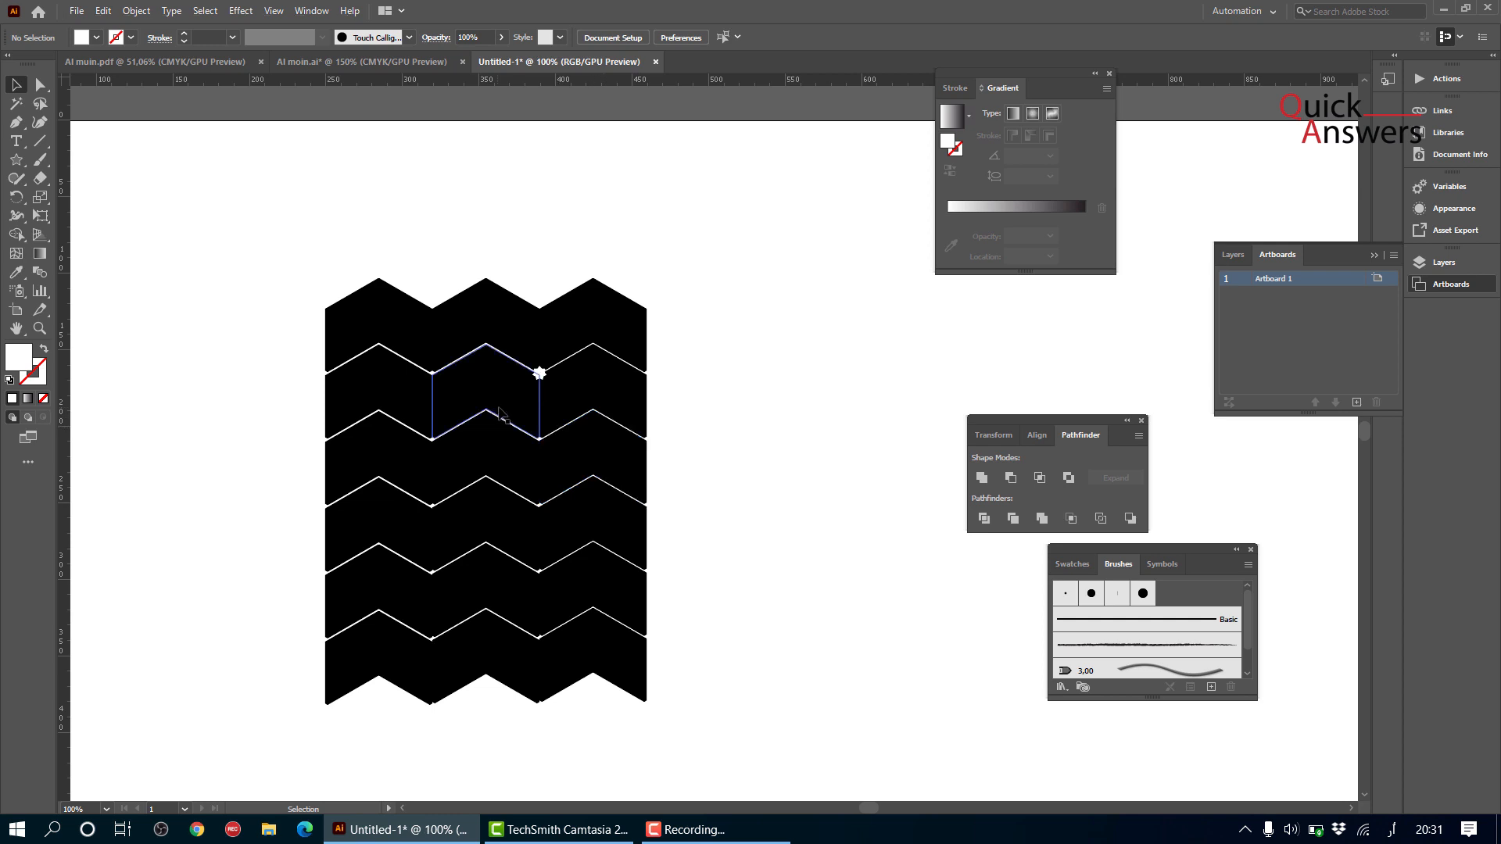
- Copy the star straight down to the next junction and repeat the copy three times to cover the remaining junctions of that seam
{"action": "left_click_drag", "start_coordinate": [579, 341], "coordinate": [589, 476]}
{"action": "scroll", "coordinate": [588, 473], "scroll_direction": "down", "scroll_amount": 3}
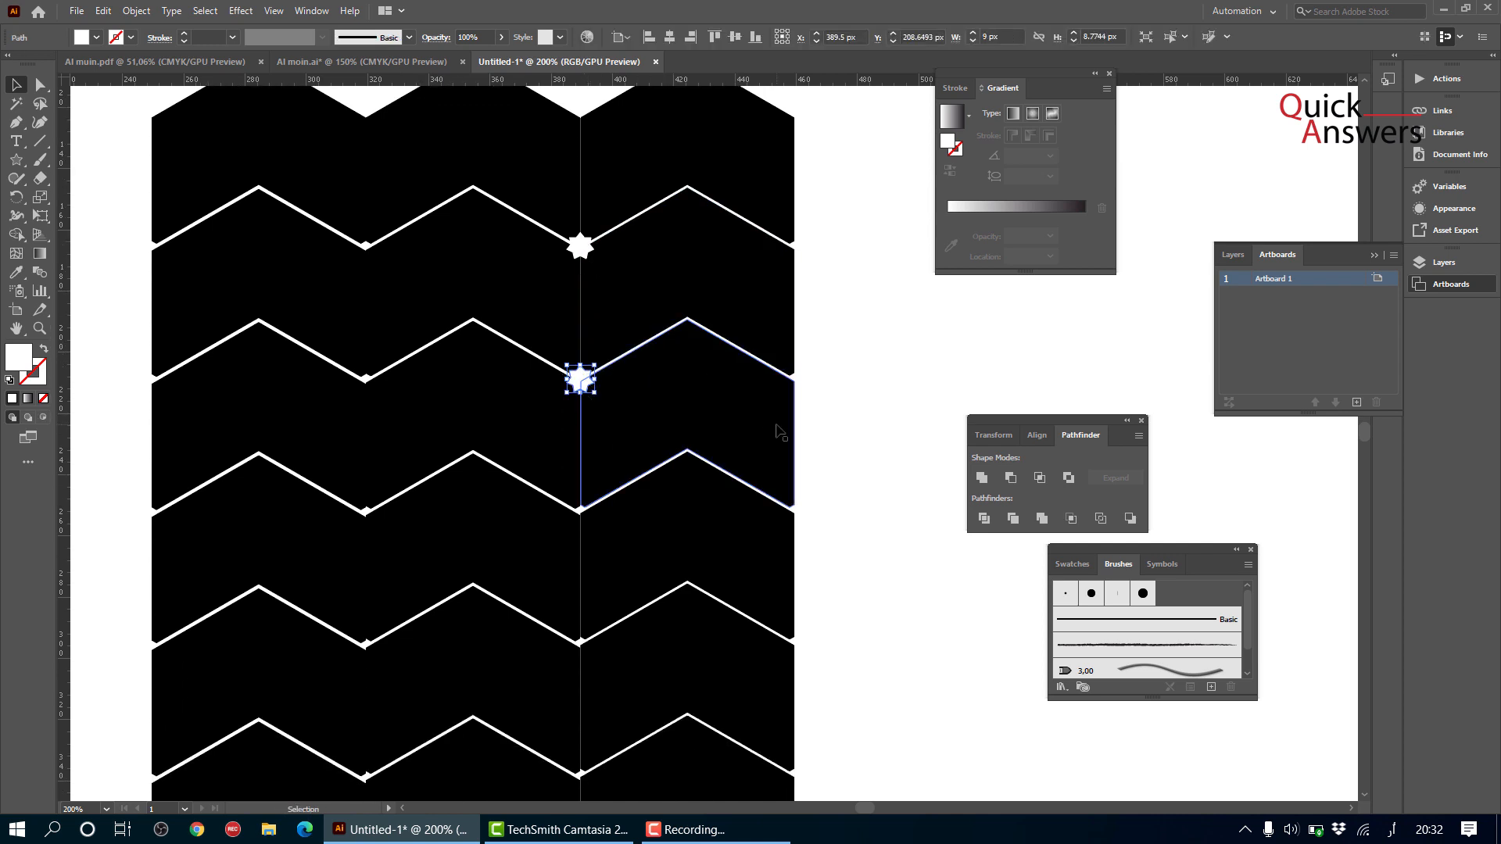
{"action": "key", "text": "ctrl+d"}
{"action": "scroll", "coordinate": [815, 573], "scroll_direction": "down", "scroll_amount": 3}
{"action": "key", "text": "ctrl+d"}
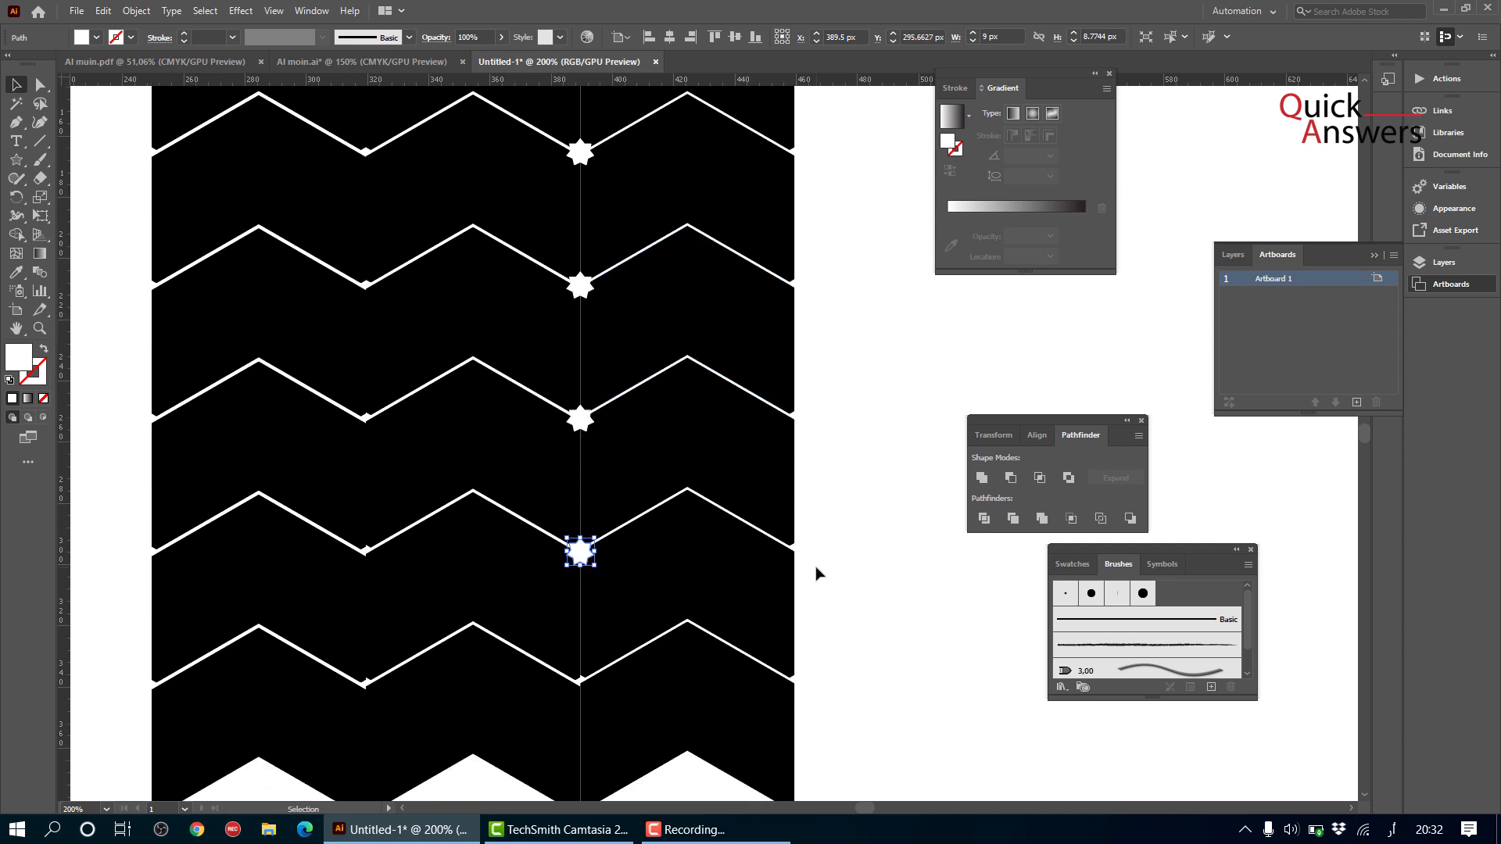
{"action": "scroll", "coordinate": [814, 570], "scroll_direction": "down", "scroll_amount": 3}
{"action": "key", "text": "ctrl+d"}
- Move the lowest star up slightly, about 0.5 px, to centre it on its chevron junction
{"action": "scroll", "coordinate": [625, 602], "scroll_direction": "up", "scroll_amount": 4}
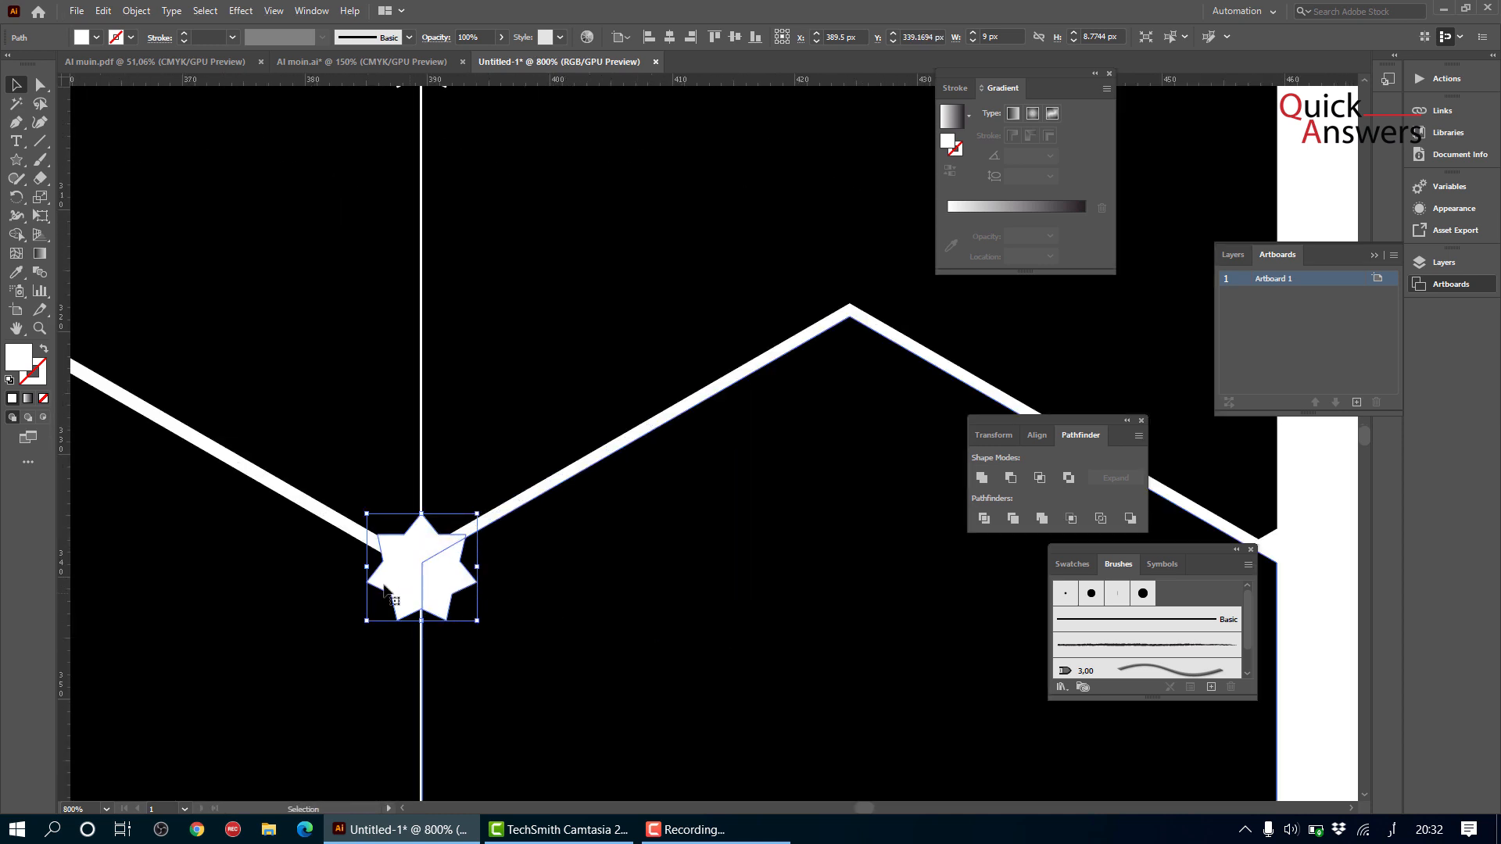
{"action": "left_click_drag", "start_coordinate": [402, 584], "coordinate": [404, 561]}
{"action": "scroll", "coordinate": [517, 552], "scroll_direction": "down", "scroll_amount": 4}
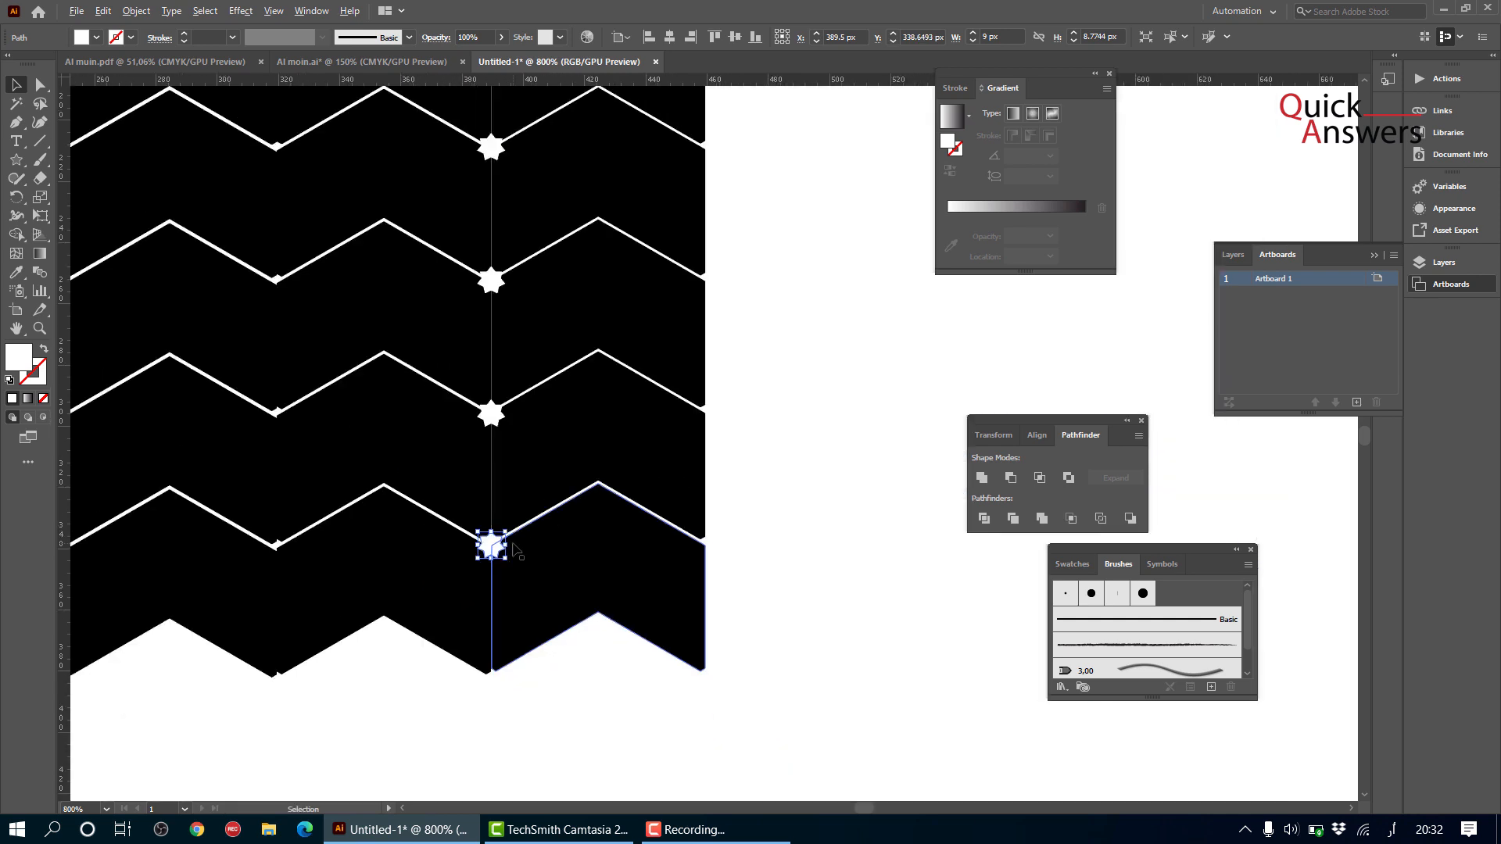
- Select all five stars on the seam between the second and third chevron columns and align their horizontal centres
{"action": "left_click", "coordinate": [491, 412], "text": "shift"}
{"action": "left_click", "coordinate": [491, 279], "text": "shift"}
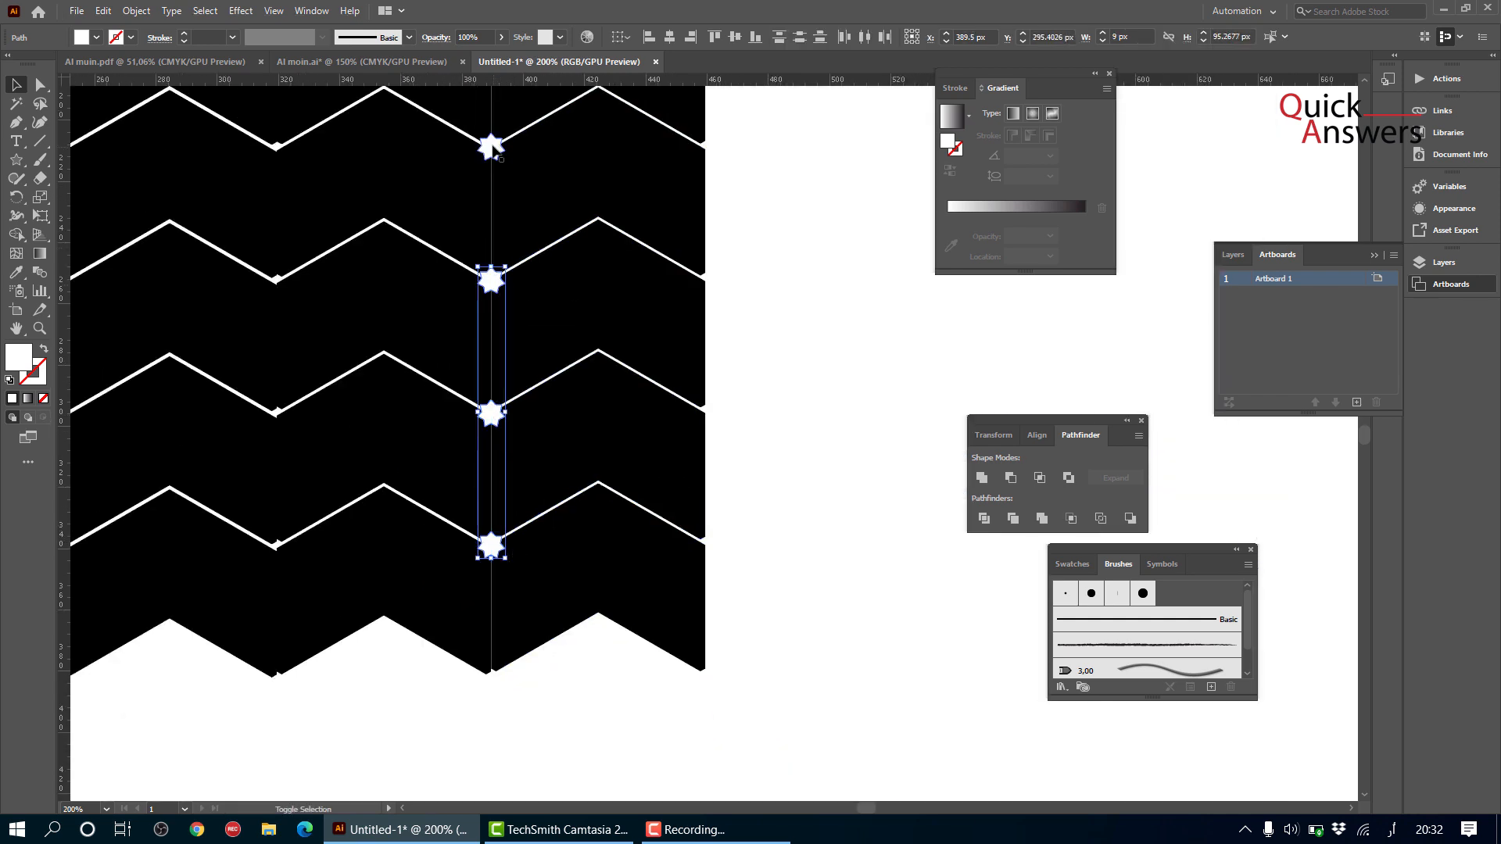
{"action": "left_click", "coordinate": [491, 148], "text": "shift"}
{"action": "scroll", "coordinate": [500, 180], "scroll_direction": "up", "scroll_amount": 5}
{"action": "left_click", "coordinate": [501, 202], "text": "shift"}
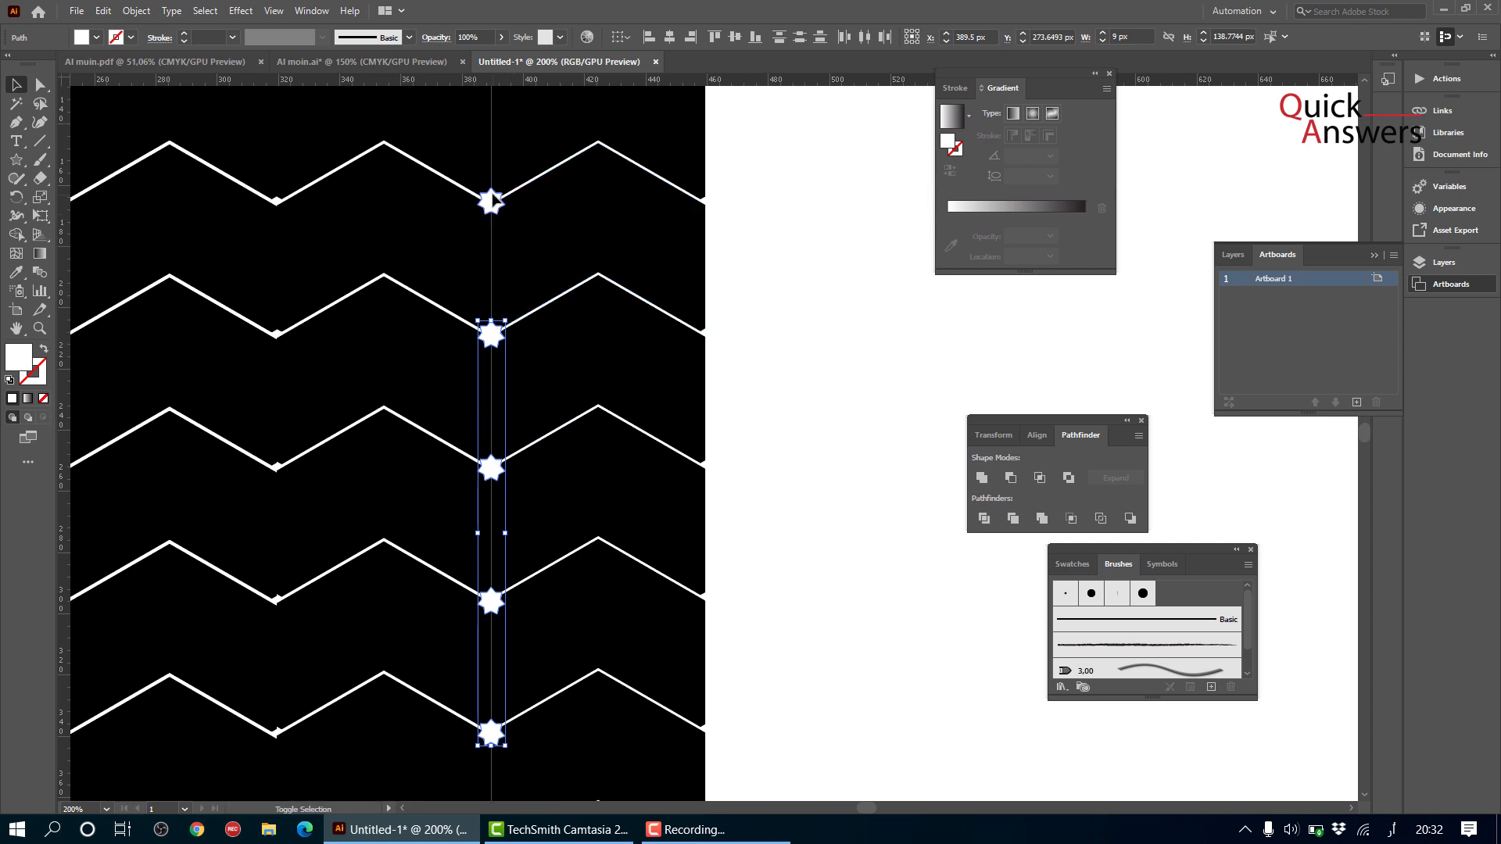
{"action": "scroll", "coordinate": [546, 304], "scroll_direction": "up", "scroll_amount": 4}
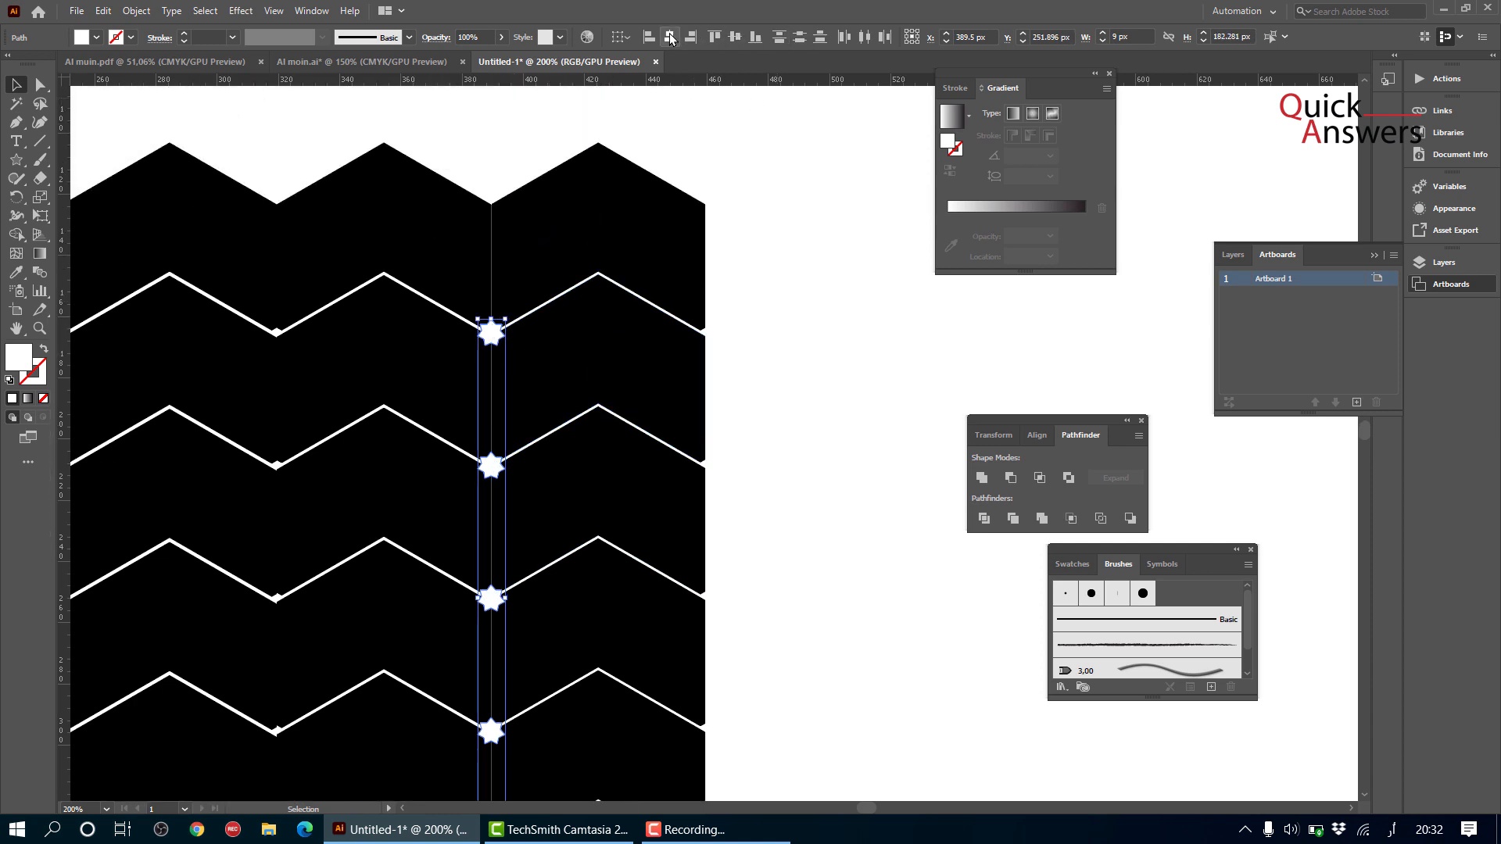
{"action": "scroll", "coordinate": [599, 303], "scroll_direction": "down", "scroll_amount": 1}
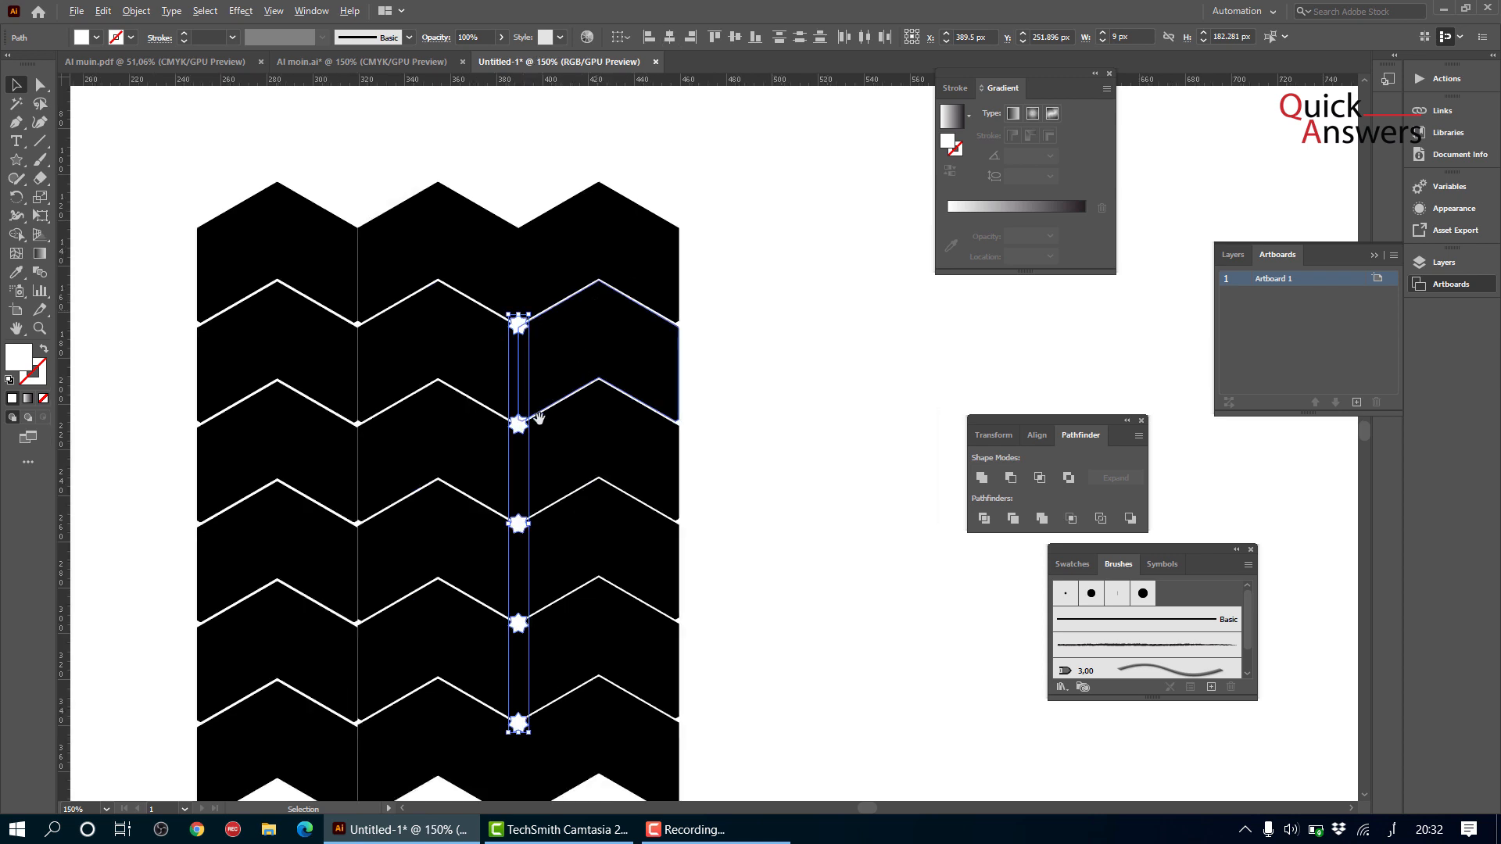
- Copy the five aligned stars to the seam between the first and second columns and centre them on its junctions
{"action": "left_click_drag", "start_coordinate": [535, 411], "coordinate": [559, 227]}
{"action": "scroll", "coordinate": [684, 207], "scroll_direction": "up", "scroll_amount": 1}
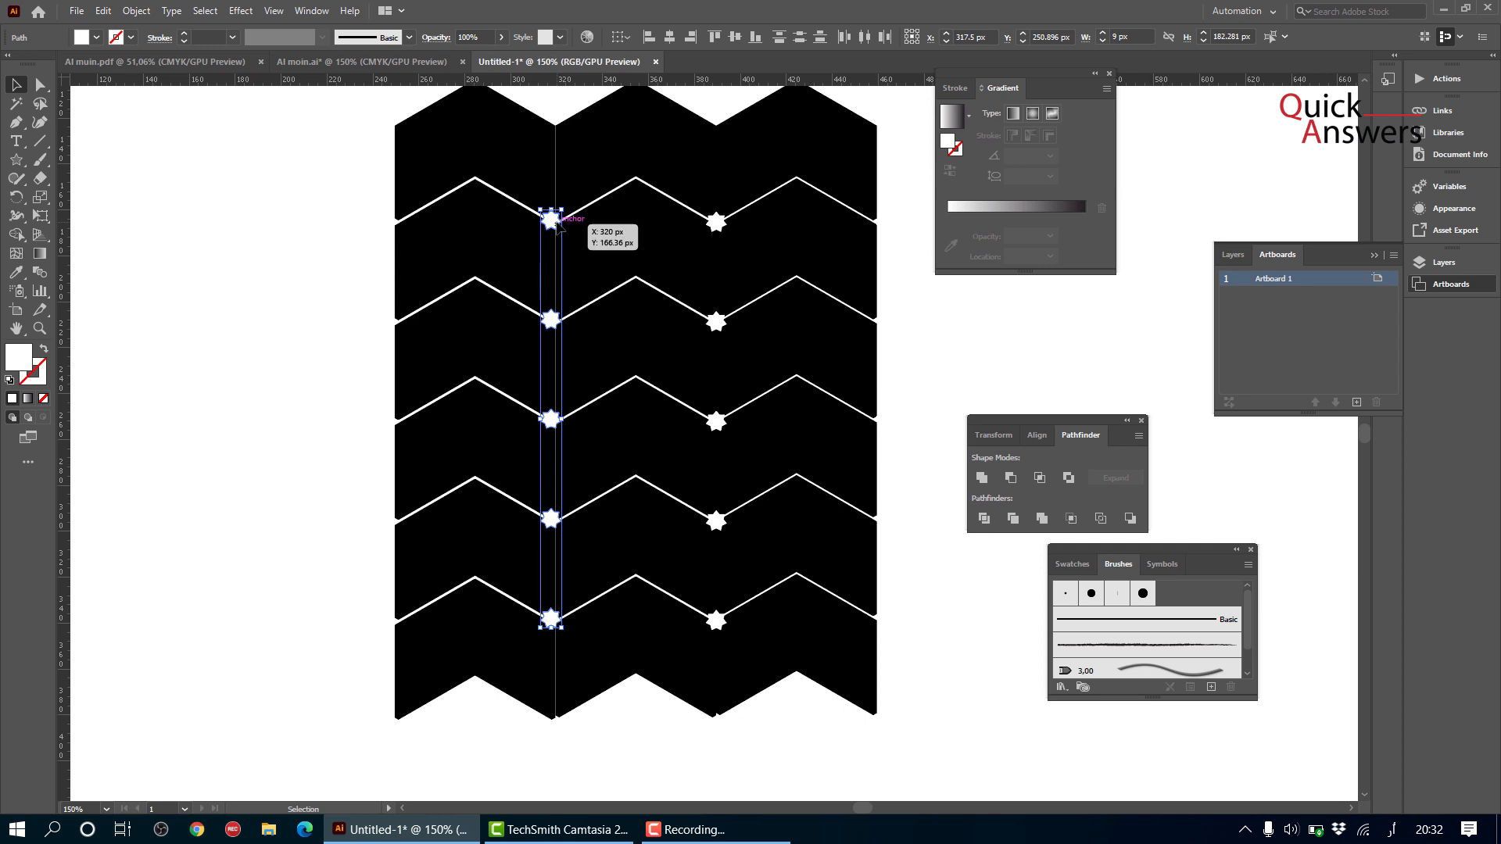
{"action": "scroll", "coordinate": [563, 223], "scroll_direction": "up", "scroll_amount": 3}
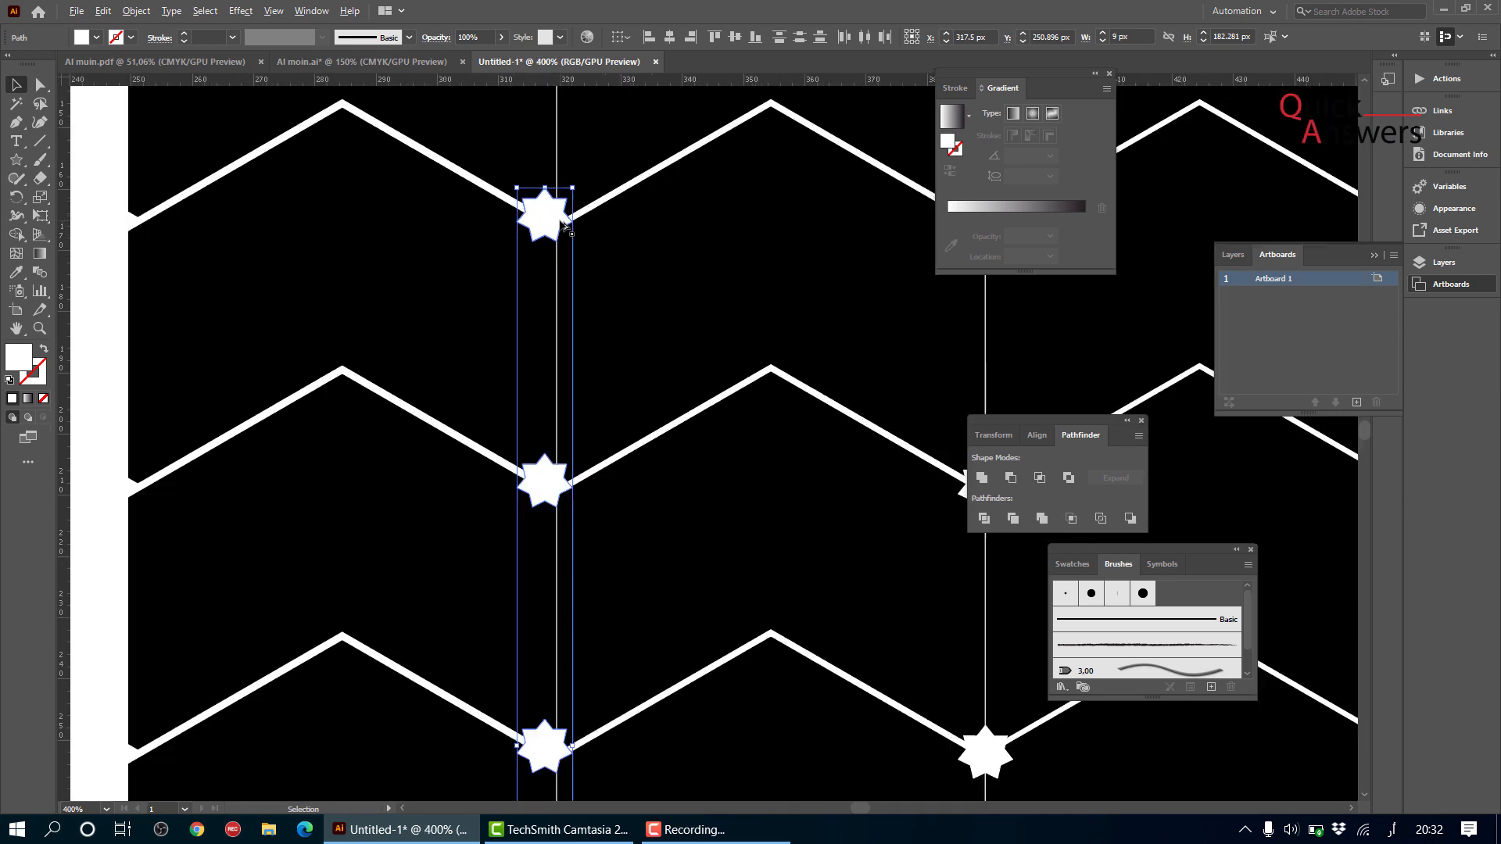
{"action": "left_click_drag", "start_coordinate": [550, 221], "coordinate": [564, 231]}
{"action": "scroll", "coordinate": [568, 233], "scroll_direction": "down", "scroll_amount": 3}
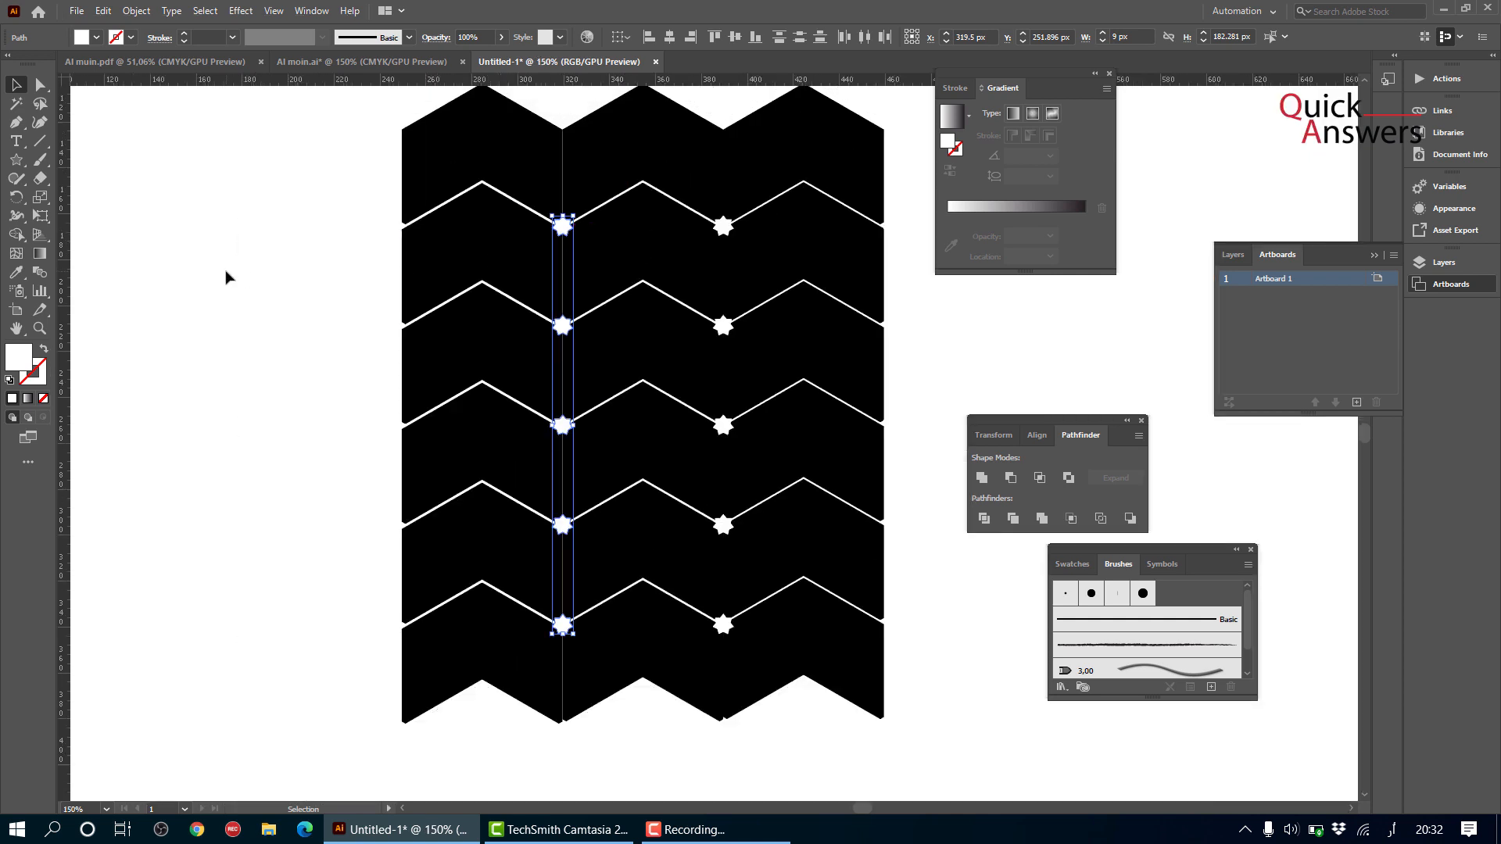
{"action": "left_click", "coordinate": [246, 282]}
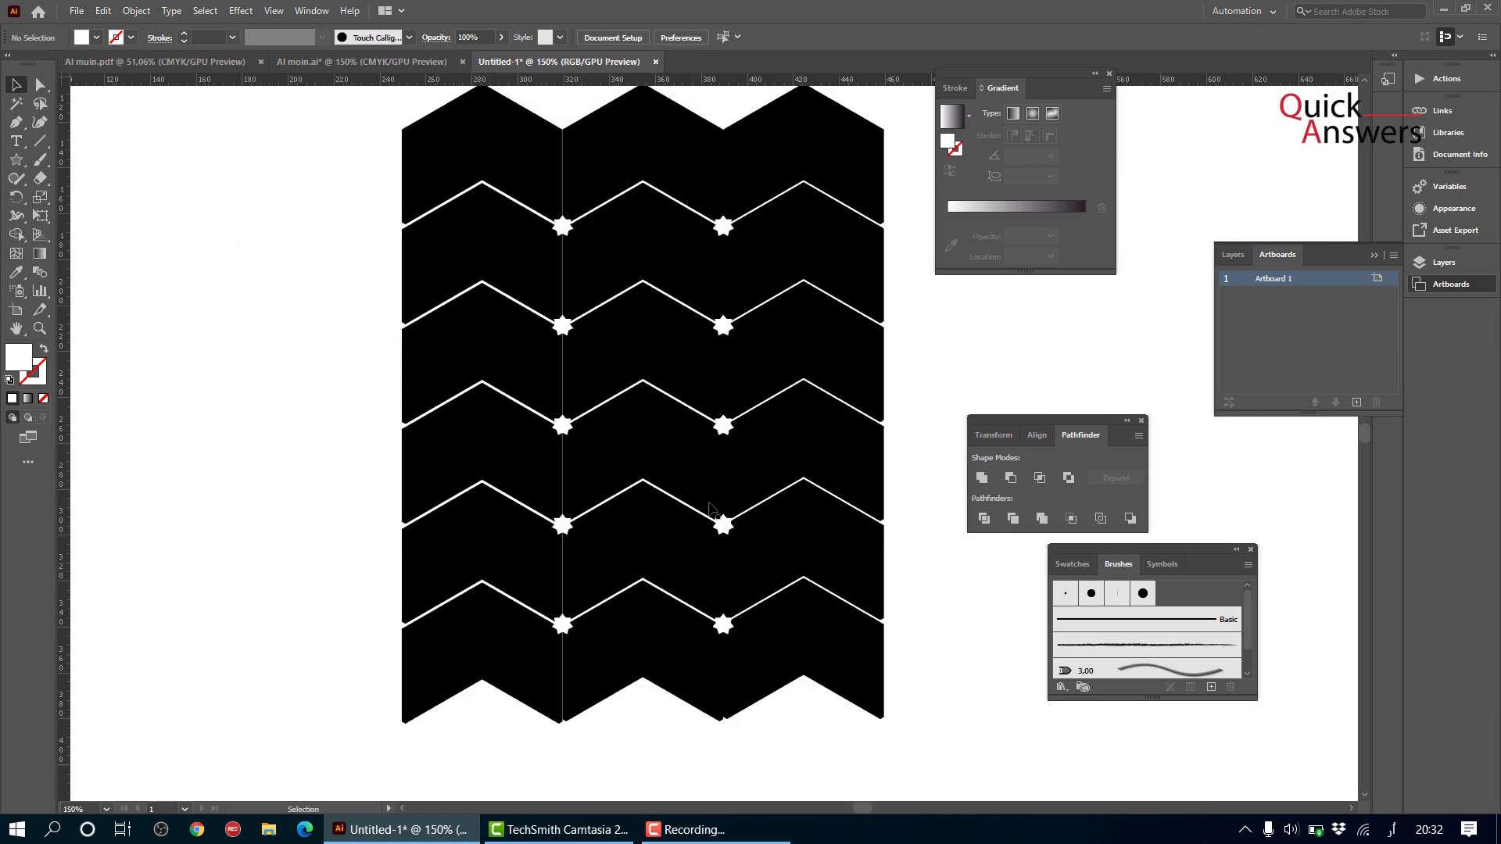
- Select the two stars of each row, from the lowest to the highest, and align each pair vertically
{"action": "left_click", "coordinate": [723, 623]}
{"action": "left_click", "coordinate": [564, 624], "text": "shift"}
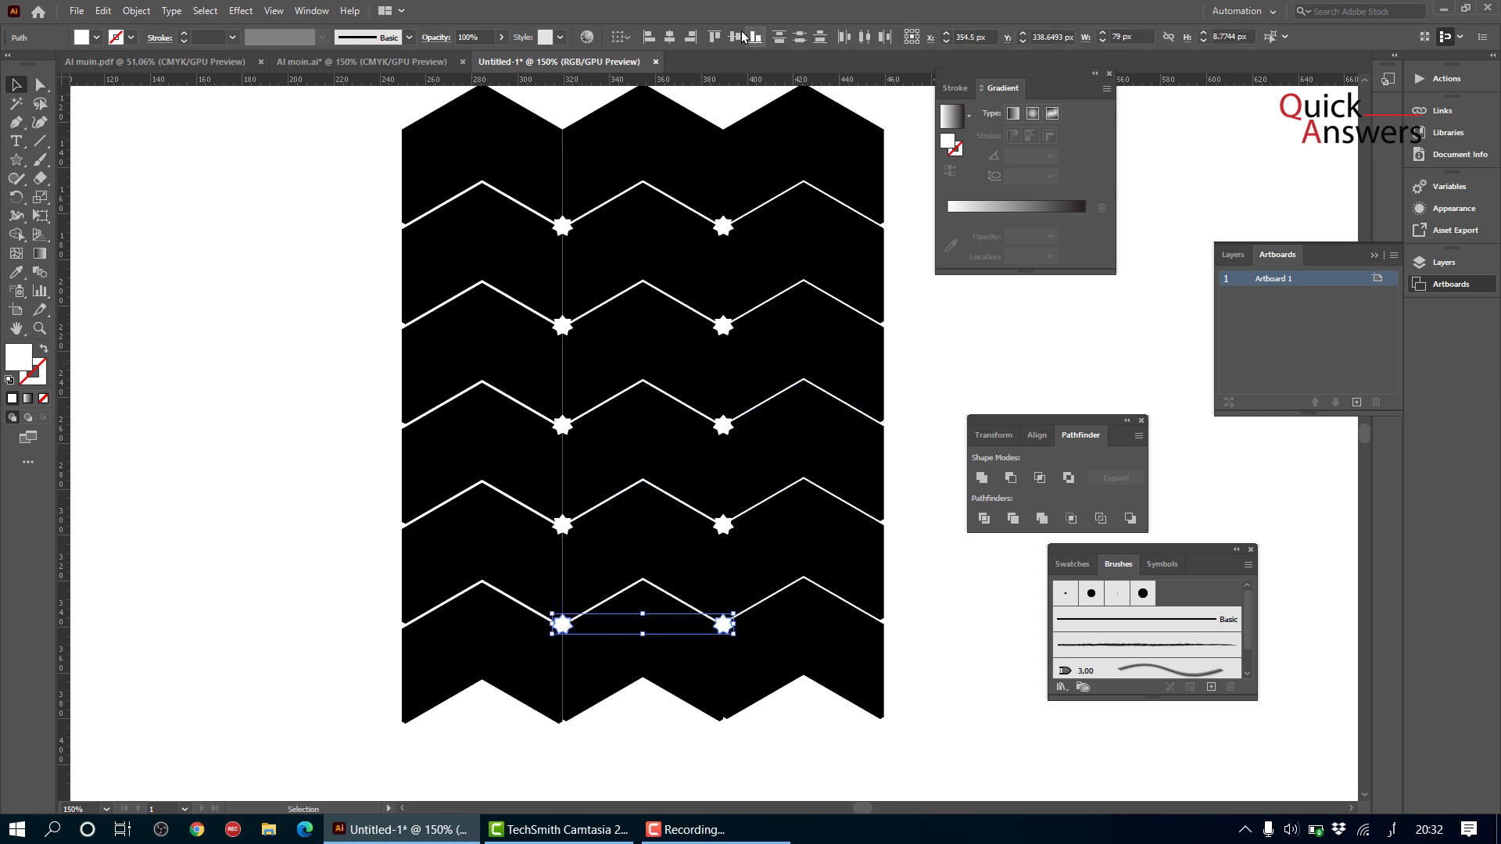
{"action": "left_click", "coordinate": [723, 524]}
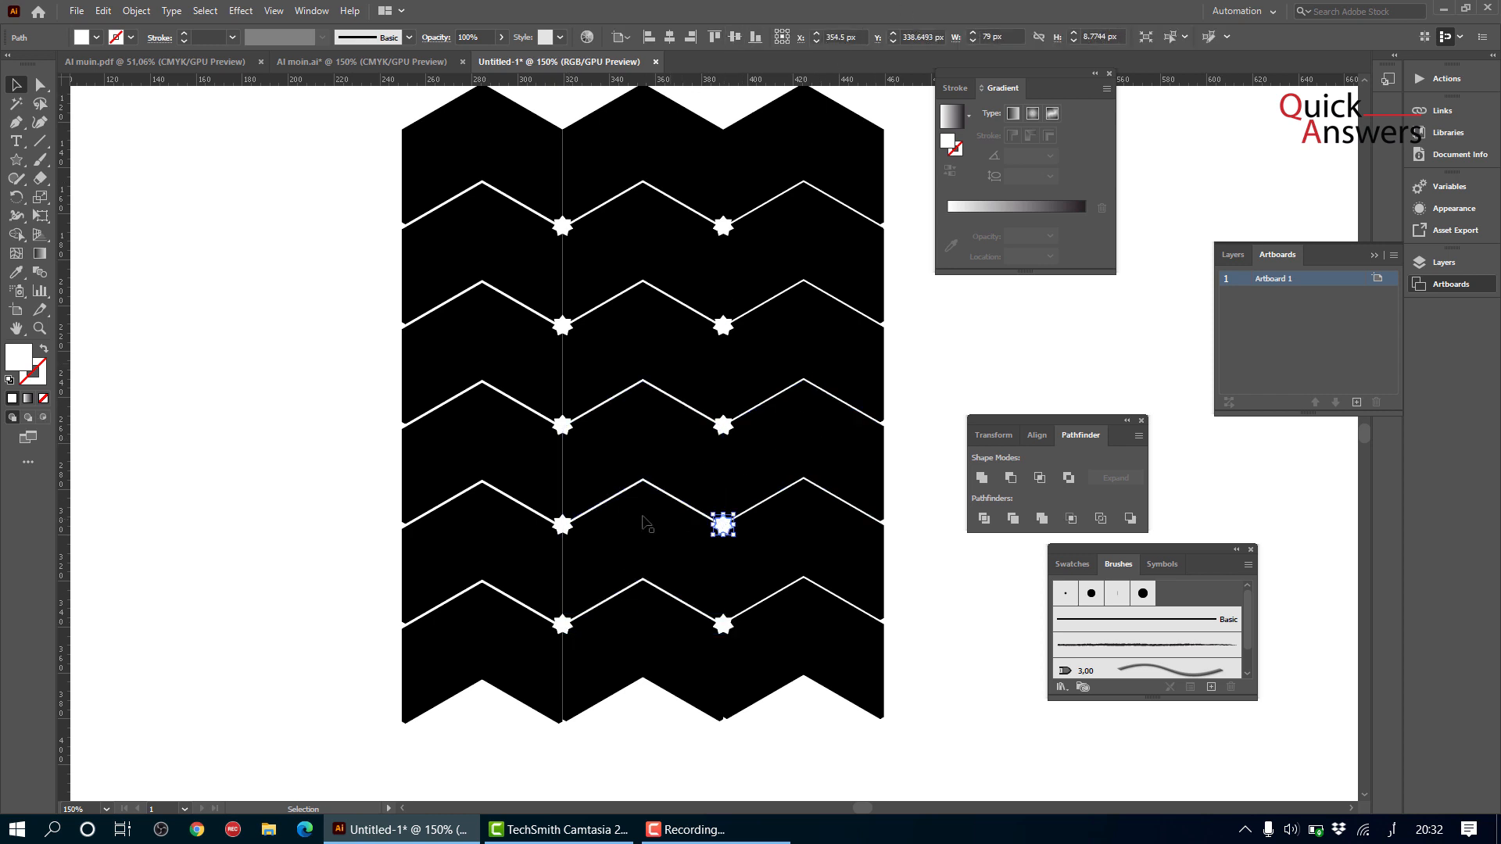
{"action": "left_click", "coordinate": [562, 525], "text": "shift"}
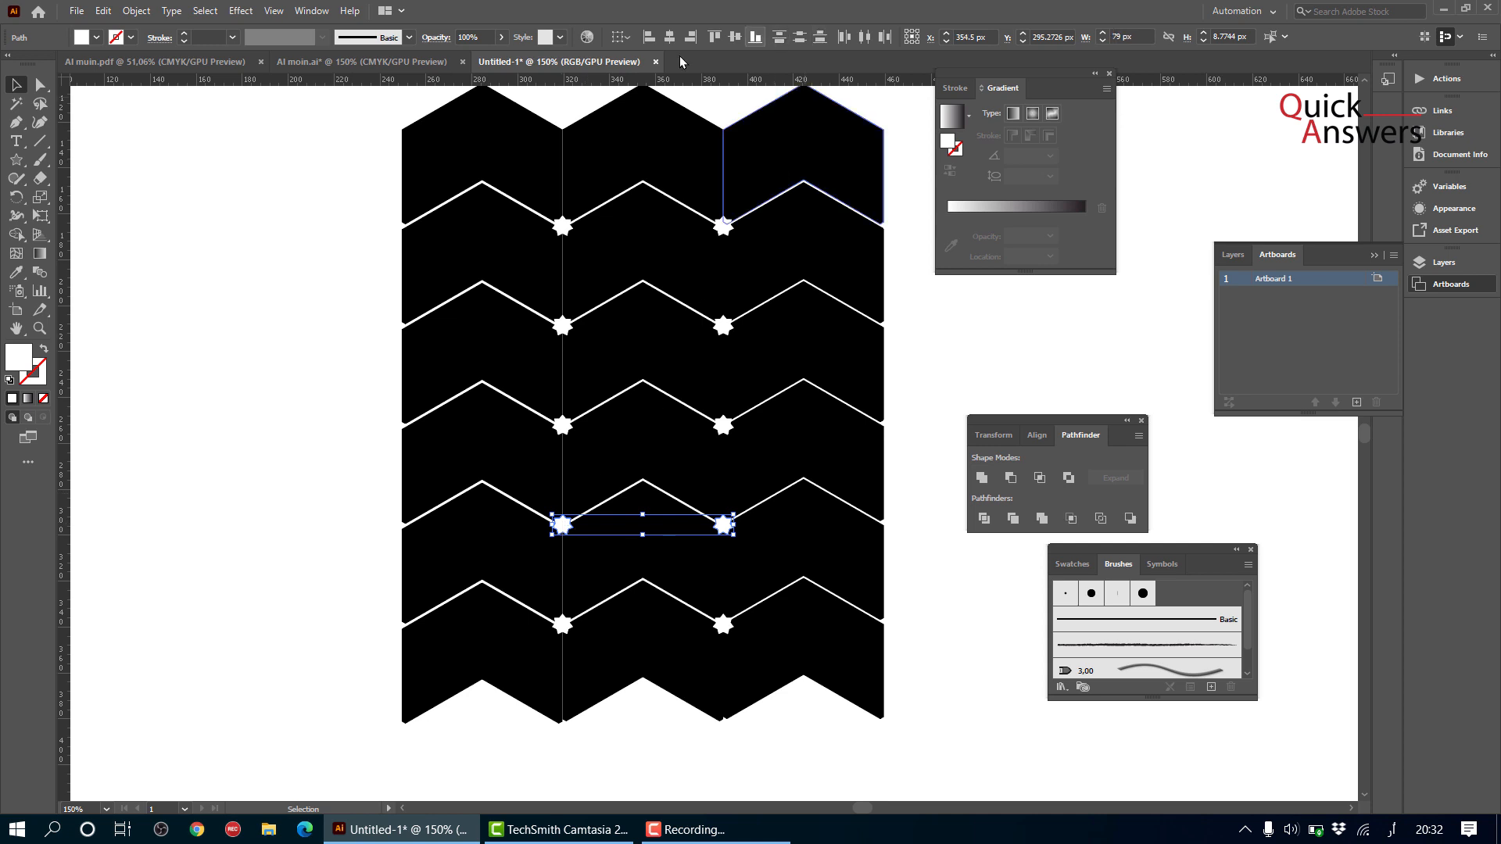
{"action": "left_click", "coordinate": [723, 426]}
{"action": "left_click", "coordinate": [563, 425], "text": "shift"}
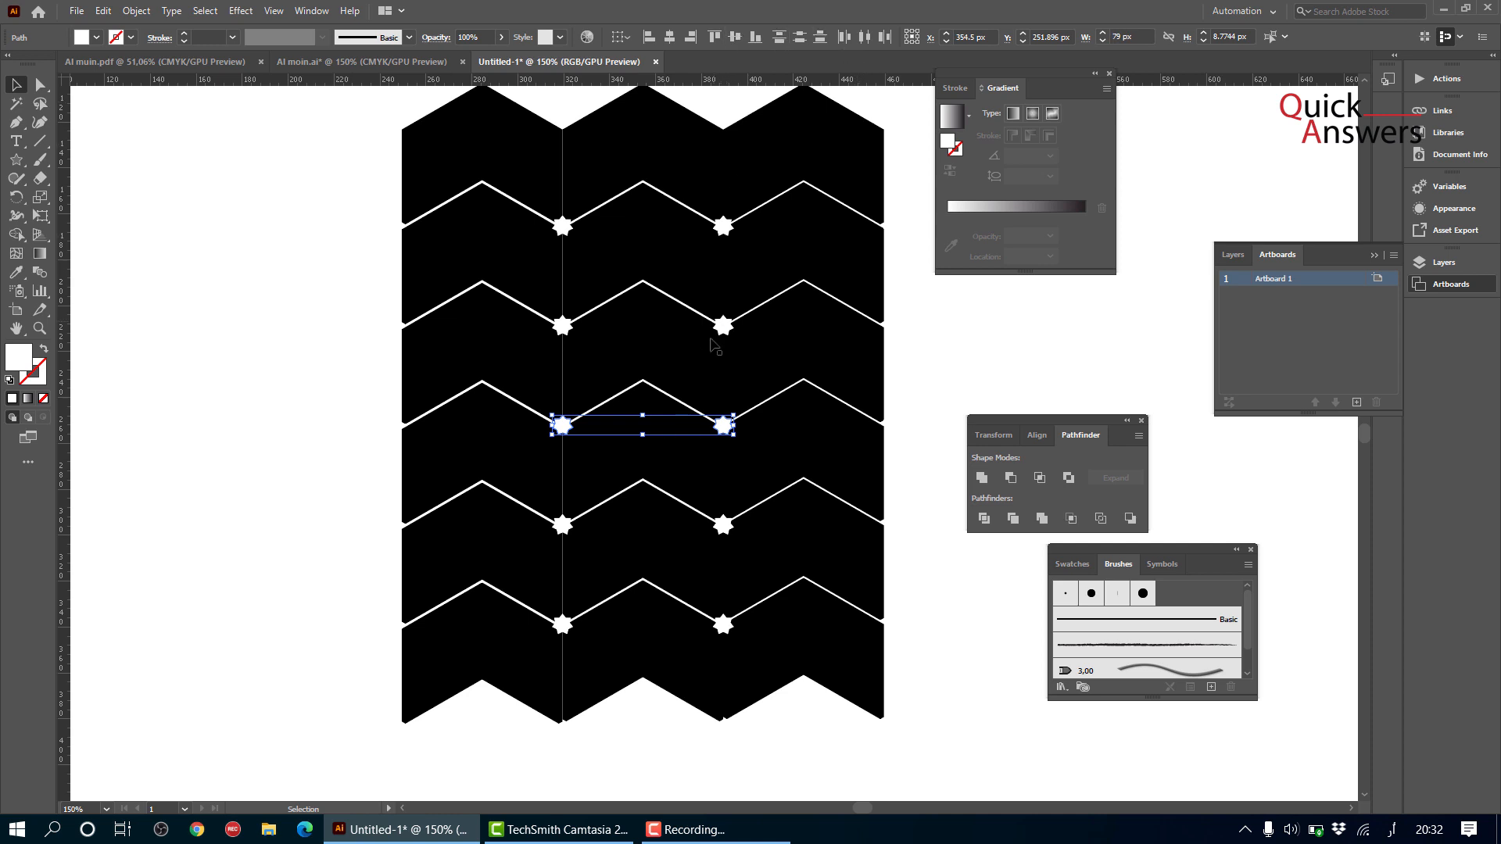
{"action": "left_click", "coordinate": [723, 325]}
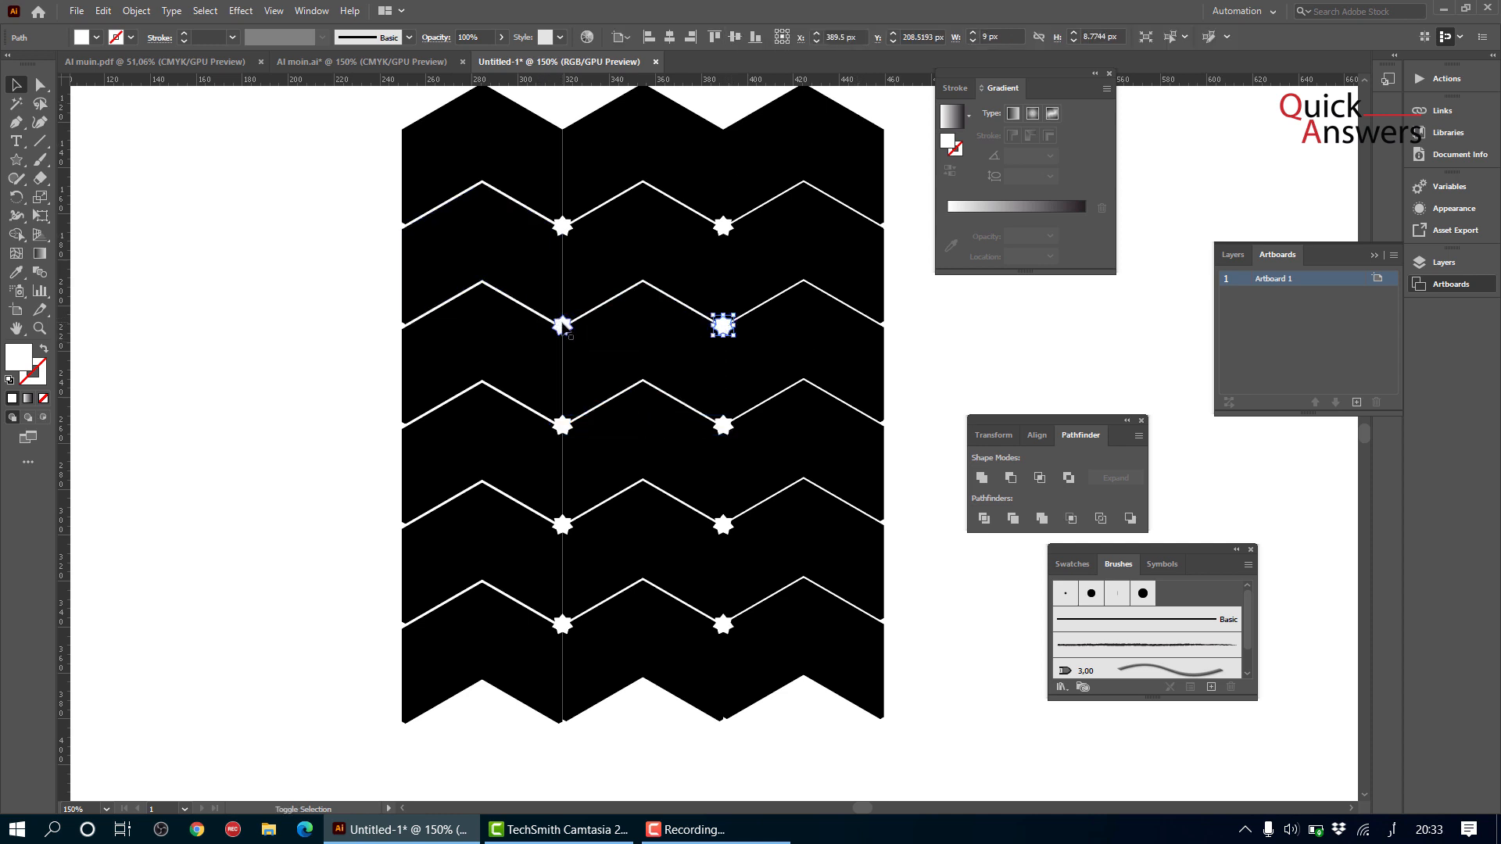
{"action": "left_click", "coordinate": [562, 323], "text": "shift"}
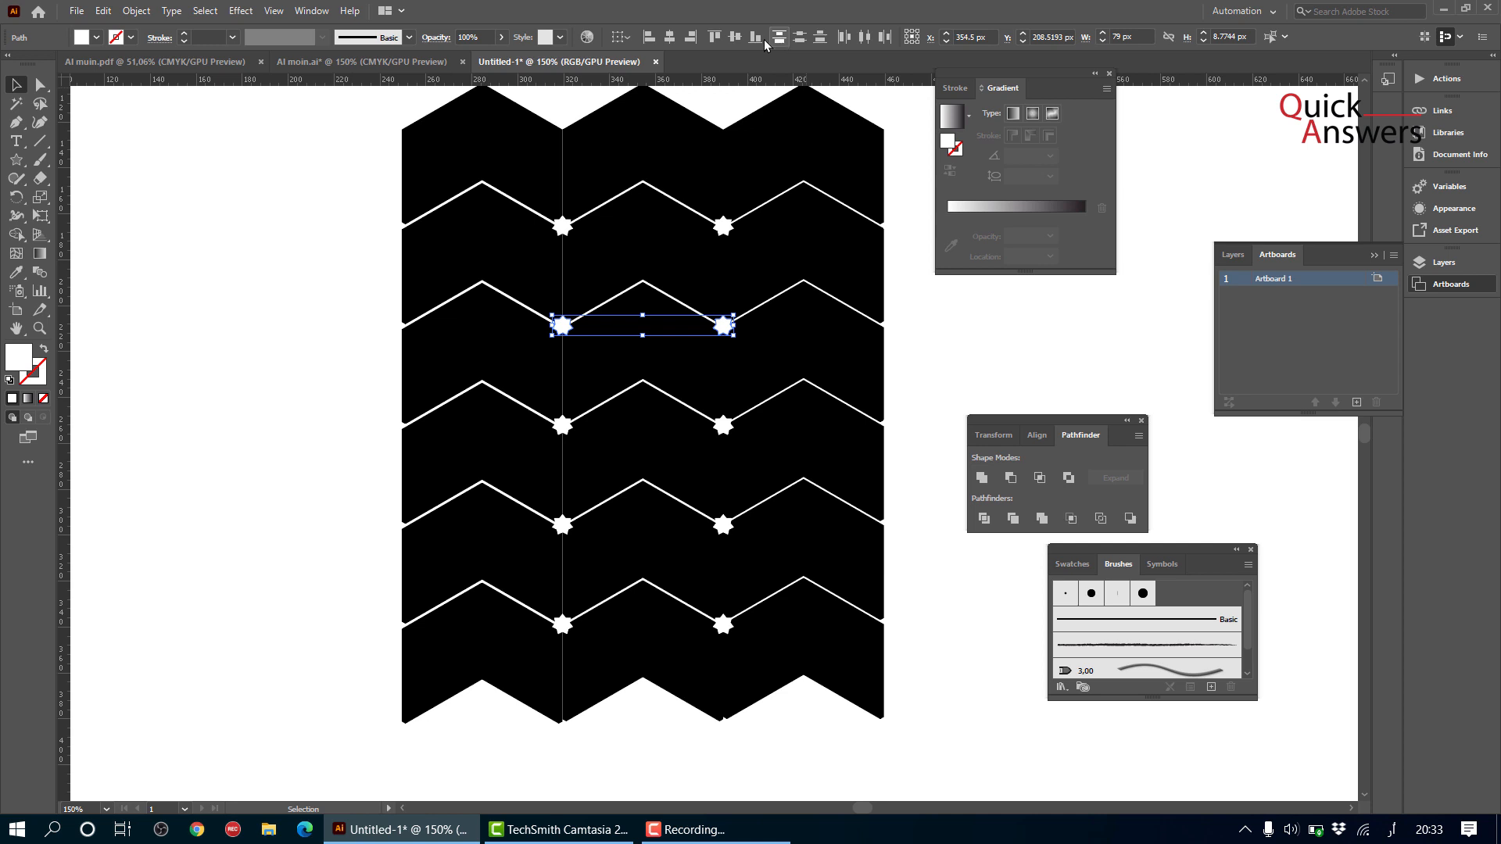
{"action": "left_click", "coordinate": [724, 227]}
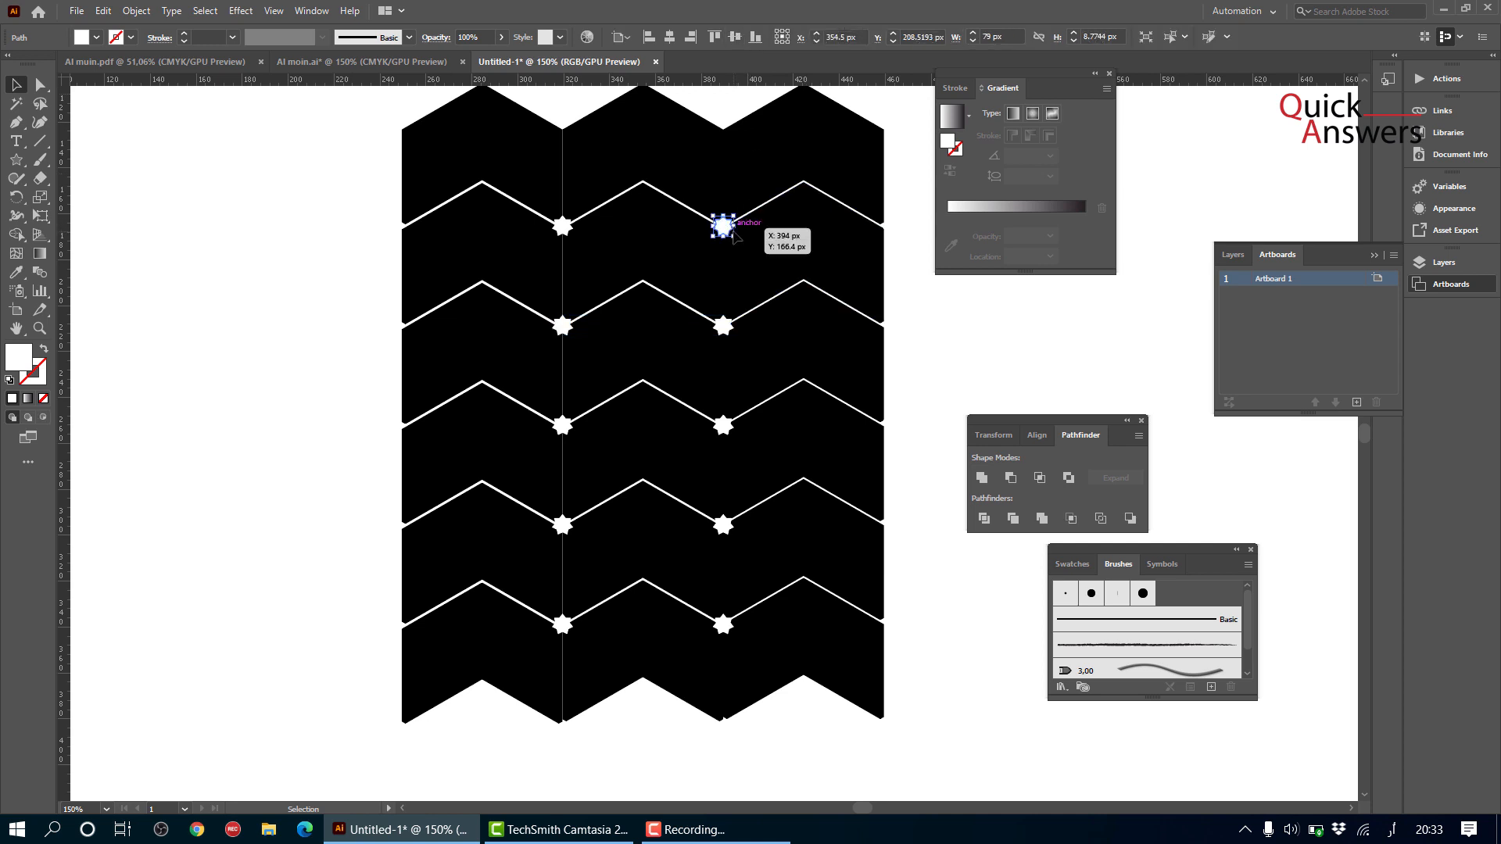
{"action": "left_click", "coordinate": [567, 226], "text": "shift"}
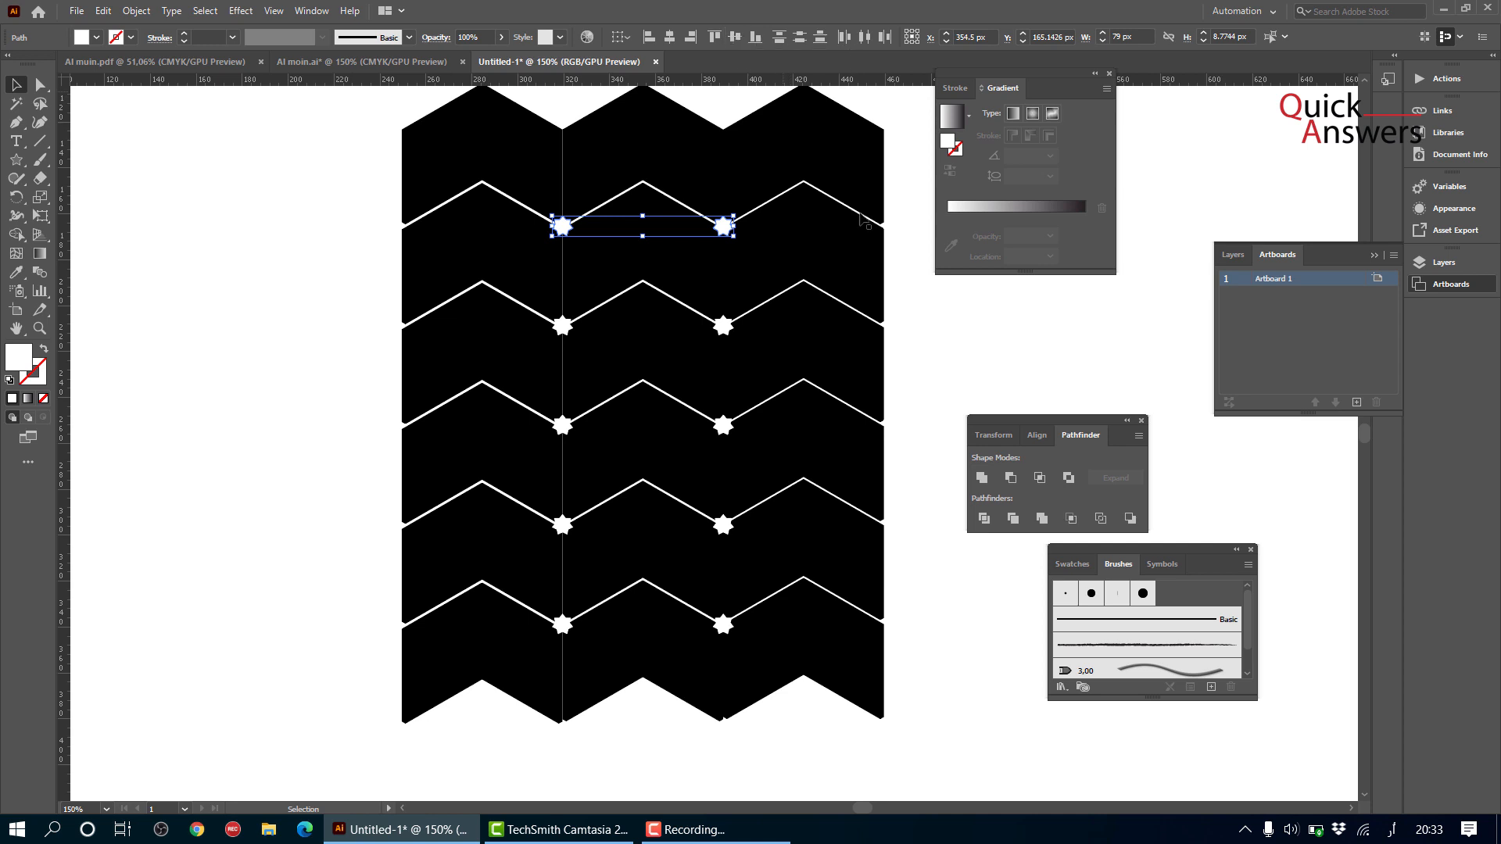
{"action": "left_click", "coordinate": [930, 343]}
- Group all the chevrons and stars of the pattern into one object
{"action": "scroll", "coordinate": [930, 341], "scroll_direction": "down", "scroll_amount": 2}
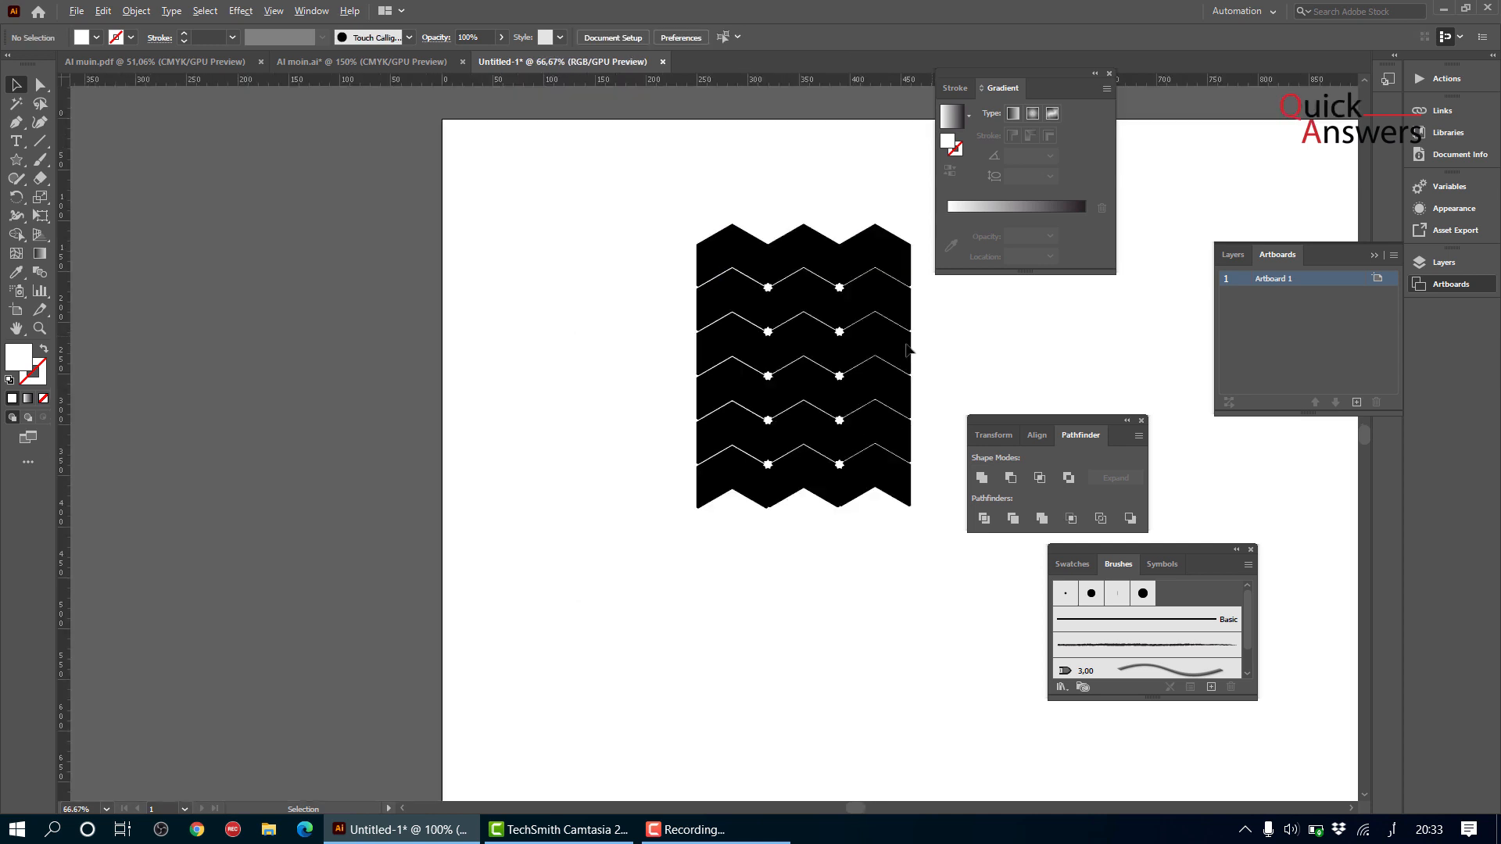
{"action": "left_click_drag", "start_coordinate": [783, 424], "coordinate": [677, 436]}
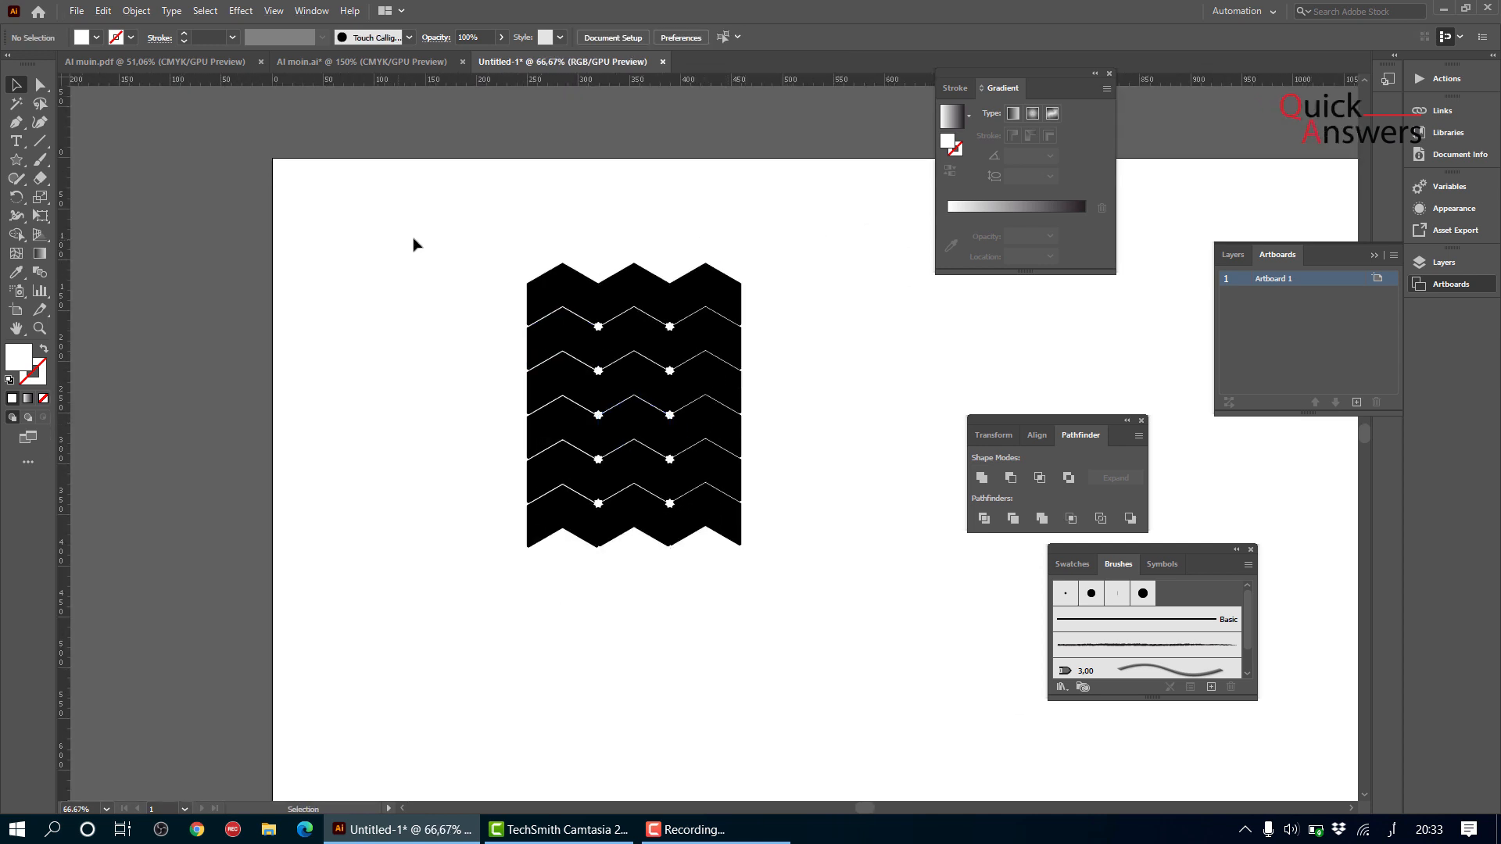
{"action": "left_click_drag", "start_coordinate": [441, 238], "coordinate": [751, 523]}
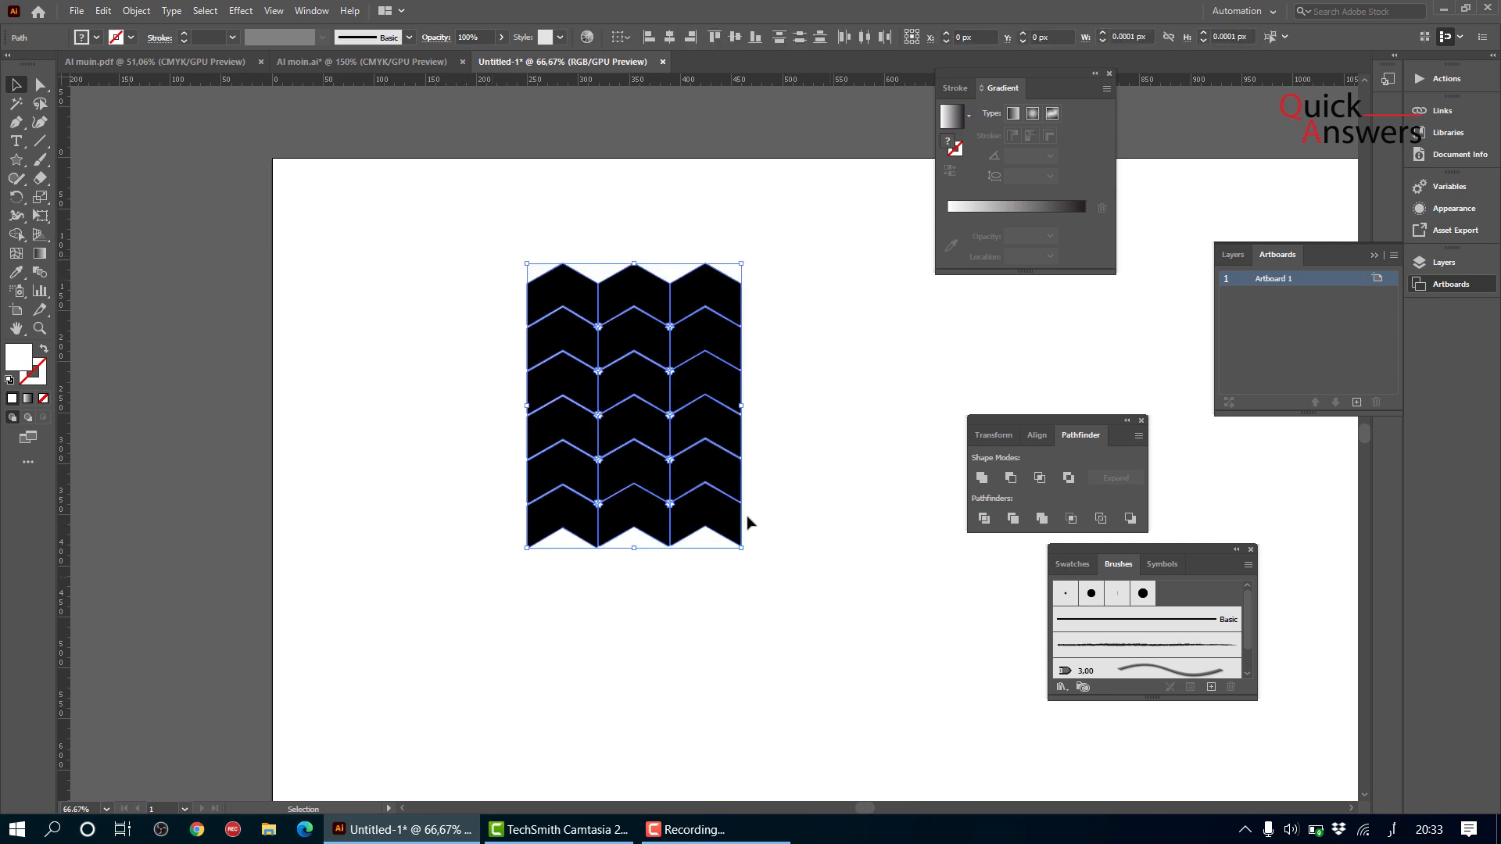
{"action": "right_click", "coordinate": [633, 359]}
{"action": "left_click", "coordinate": [675, 458]}
{"action": "left_click", "coordinate": [787, 476]}
{"action": "scroll", "coordinate": [762, 446], "scroll_direction": "up", "scroll_amount": 2}
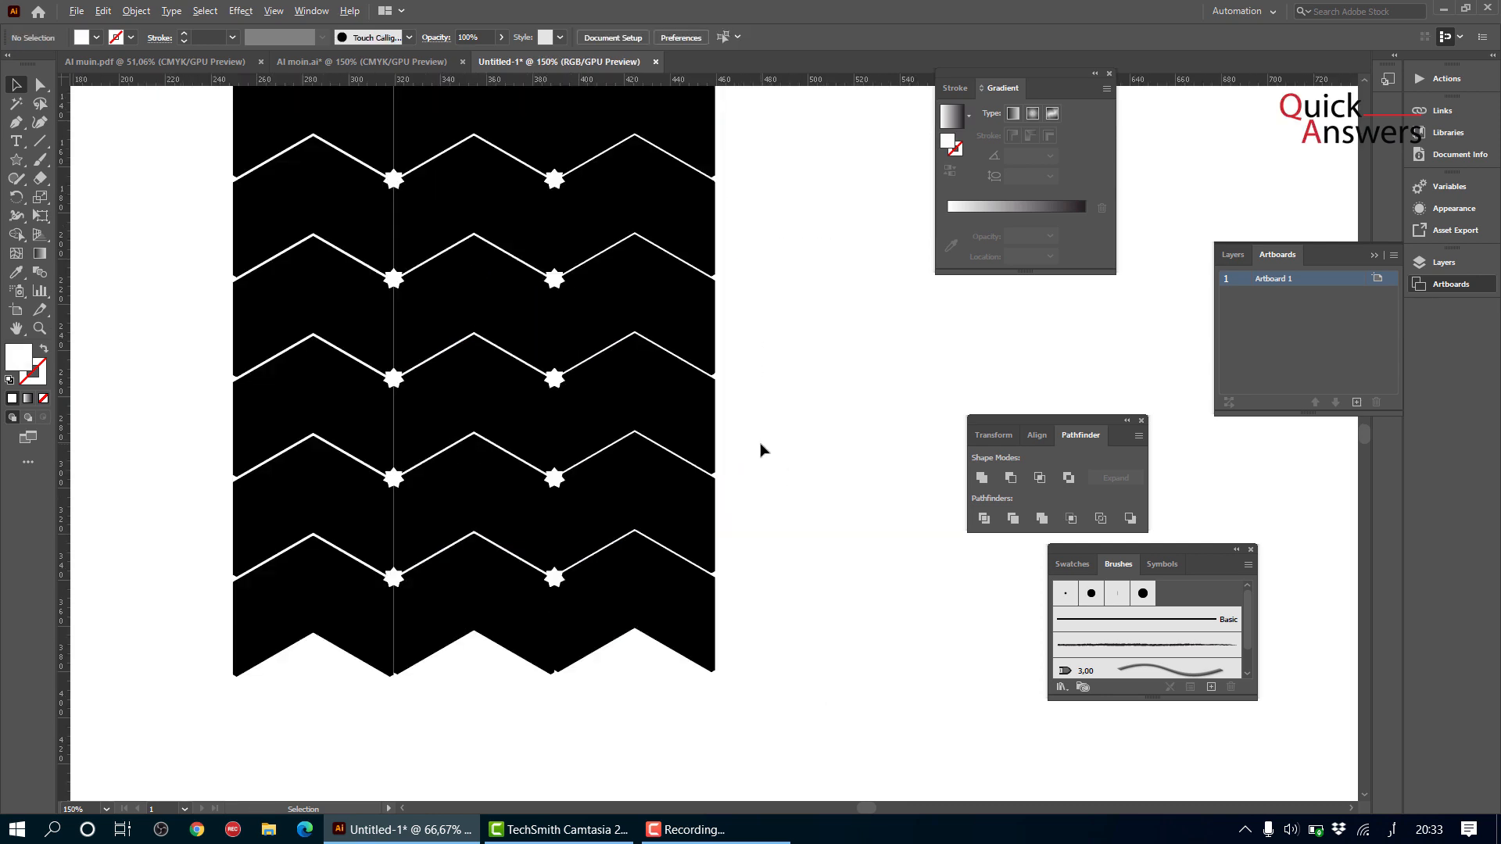
{"action": "scroll", "coordinate": [538, 358], "scroll_direction": "down", "scroll_amount": 3}
- Place a copy of the grouped pattern against the right side of the original
{"action": "left_click", "coordinate": [559, 317]}
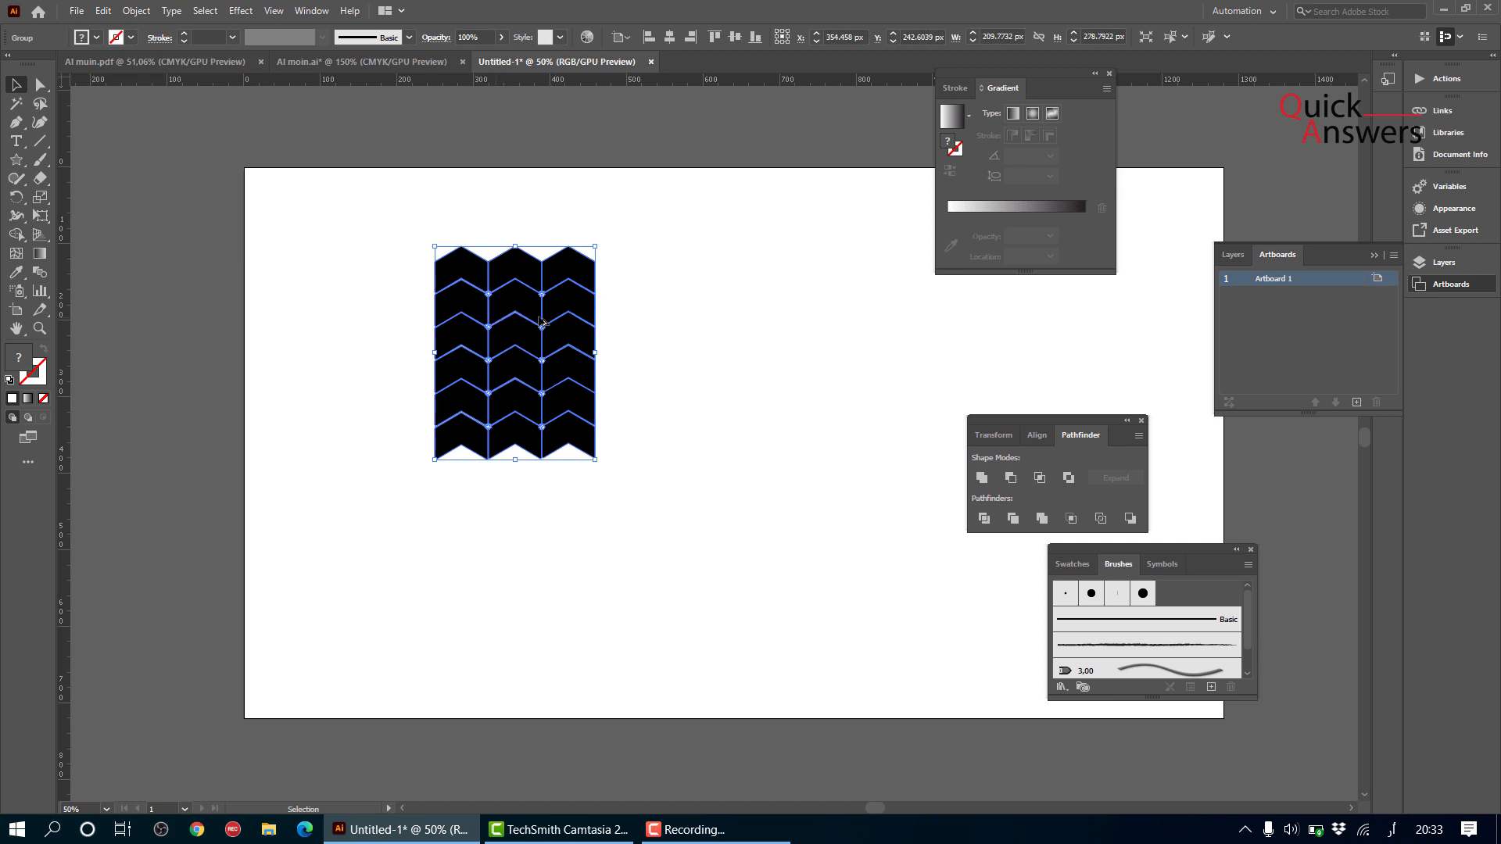
{"action": "left_click_drag", "start_coordinate": [504, 325], "coordinate": [658, 319]}
{"action": "left_click", "coordinate": [670, 472]}
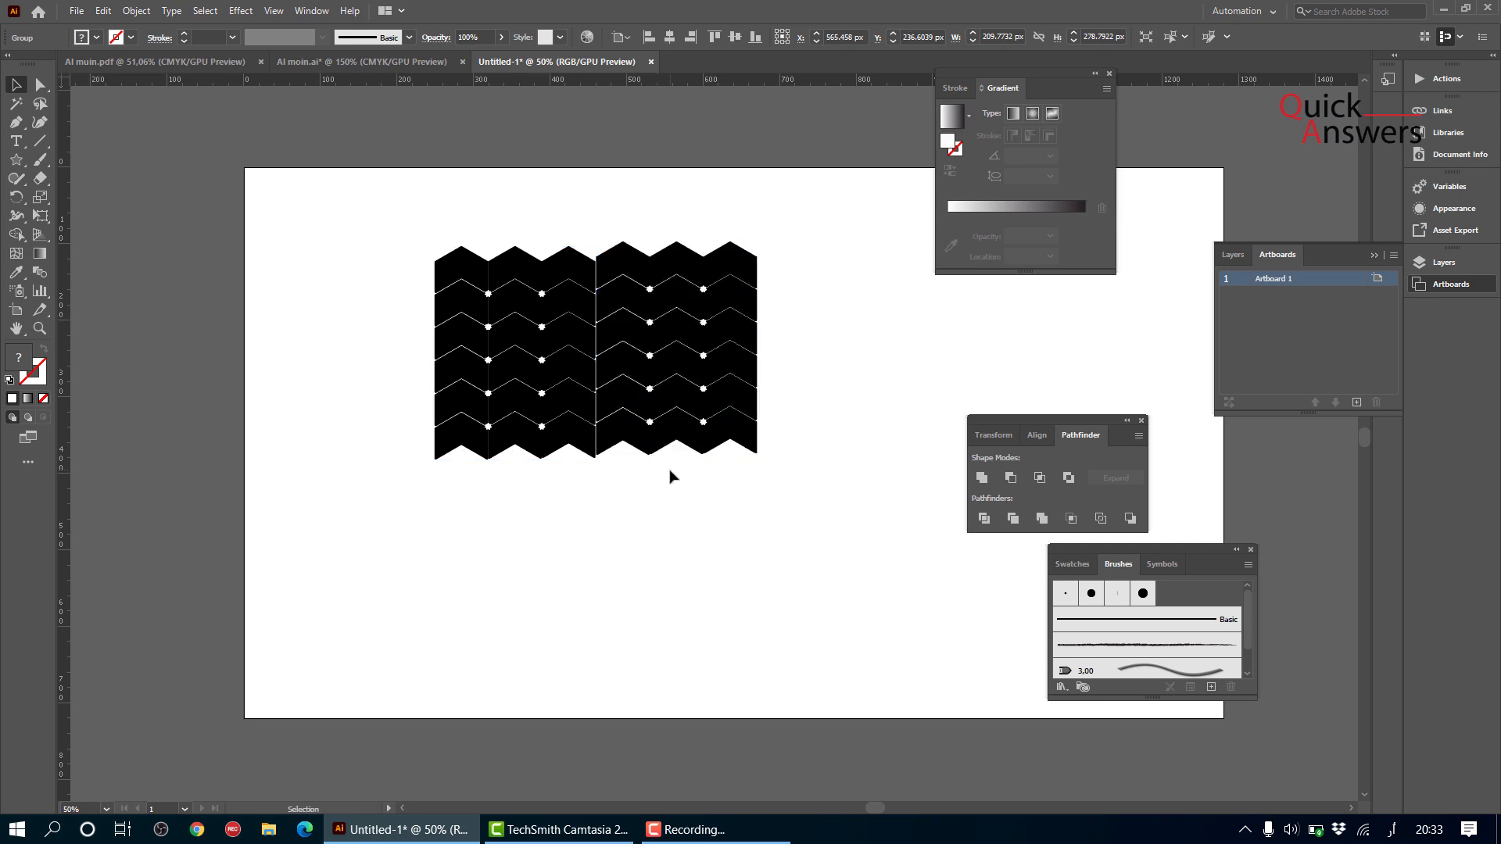
{"action": "scroll", "coordinate": [655, 426], "scroll_direction": "up", "scroll_amount": 2}
{"action": "scroll", "coordinate": [655, 426], "scroll_direction": "up", "scroll_amount": 1}
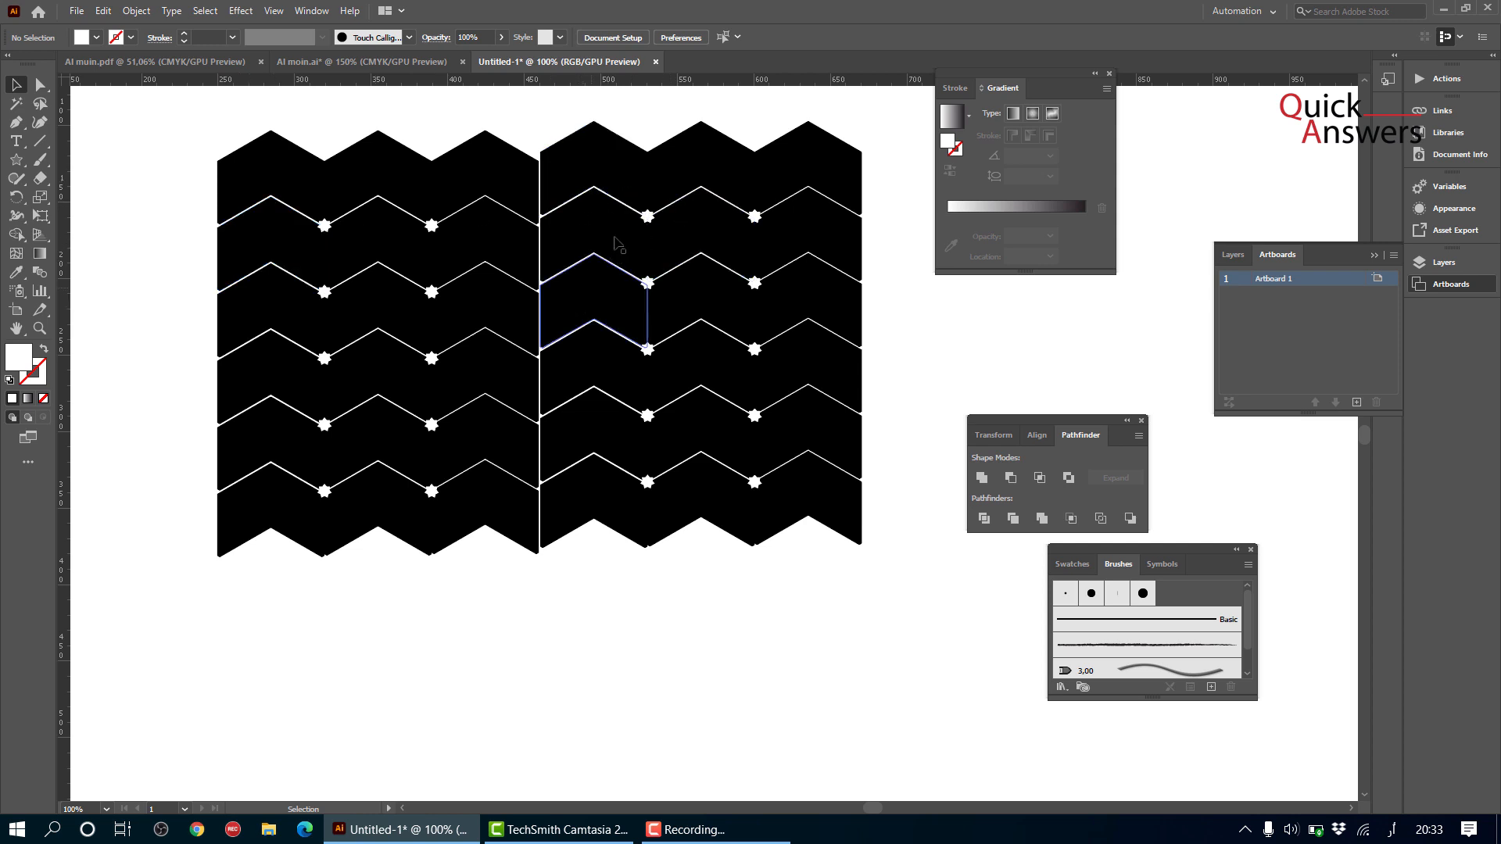
- Try to move the copied group directly beneath the original pattern, and undo the move
{"action": "left_click_drag", "start_coordinate": [616, 240], "coordinate": [297, 625]}
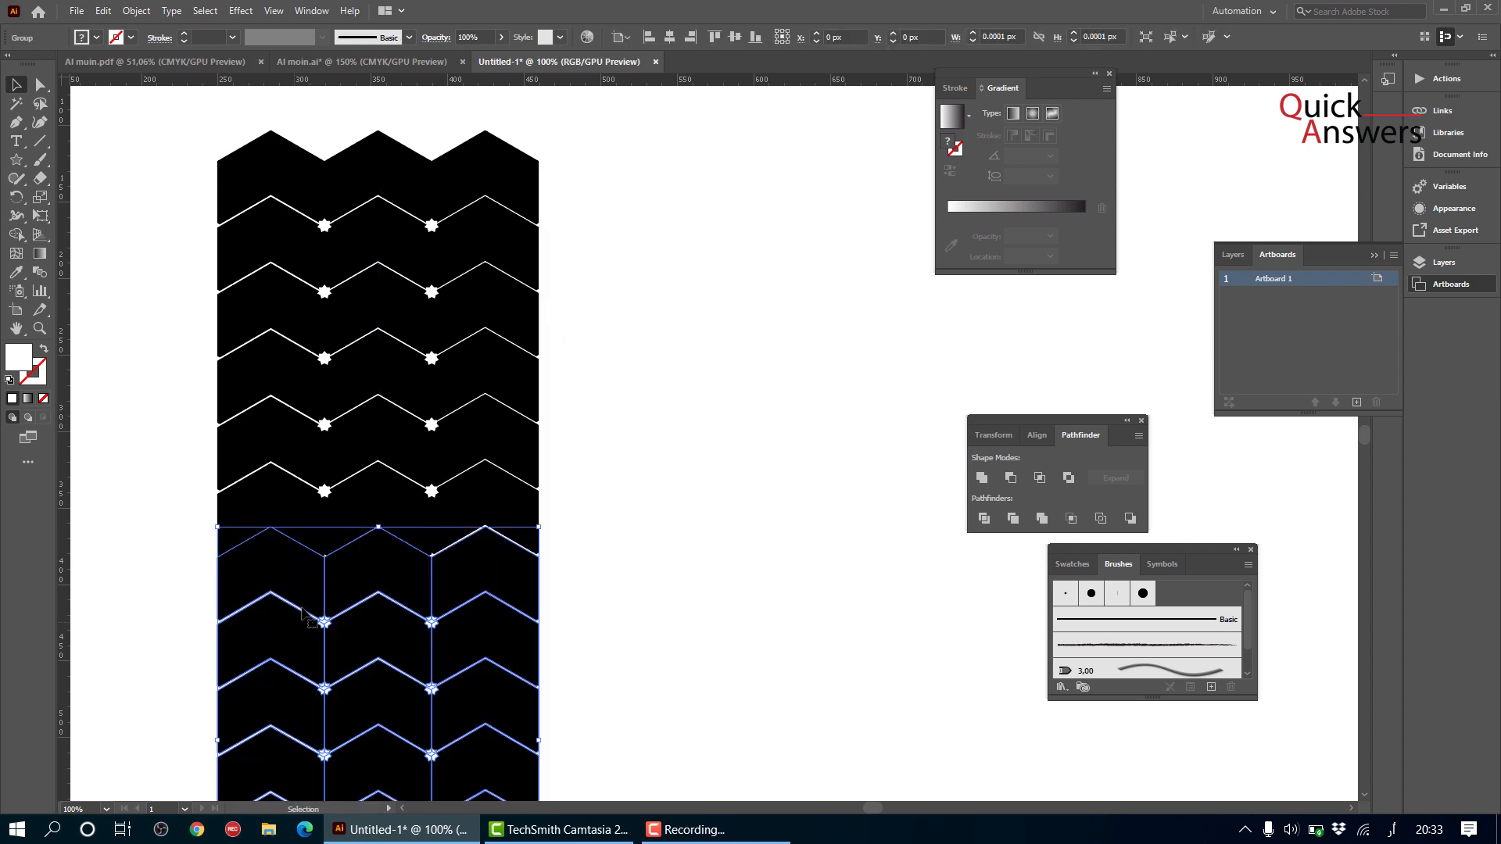
{"action": "scroll", "coordinate": [673, 432], "scroll_direction": "down", "scroll_amount": 1}
{"action": "left_click", "coordinate": [673, 436]}
{"action": "scroll", "coordinate": [673, 435], "scroll_direction": "down", "scroll_amount": 1}
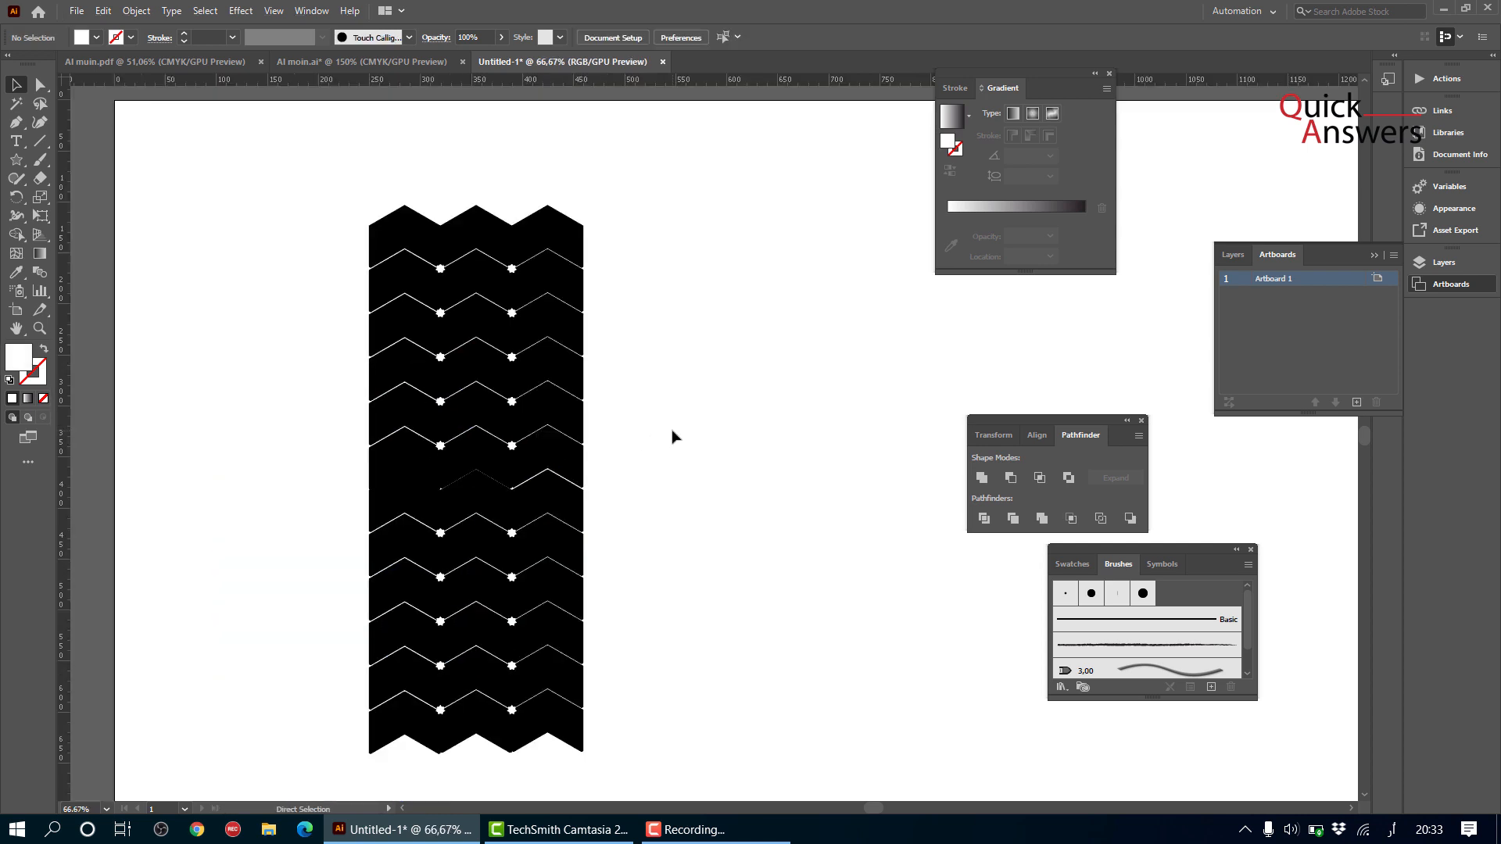
{"action": "key", "text": "ctrl+z"}
{"action": "left_click", "coordinate": [677, 536]}
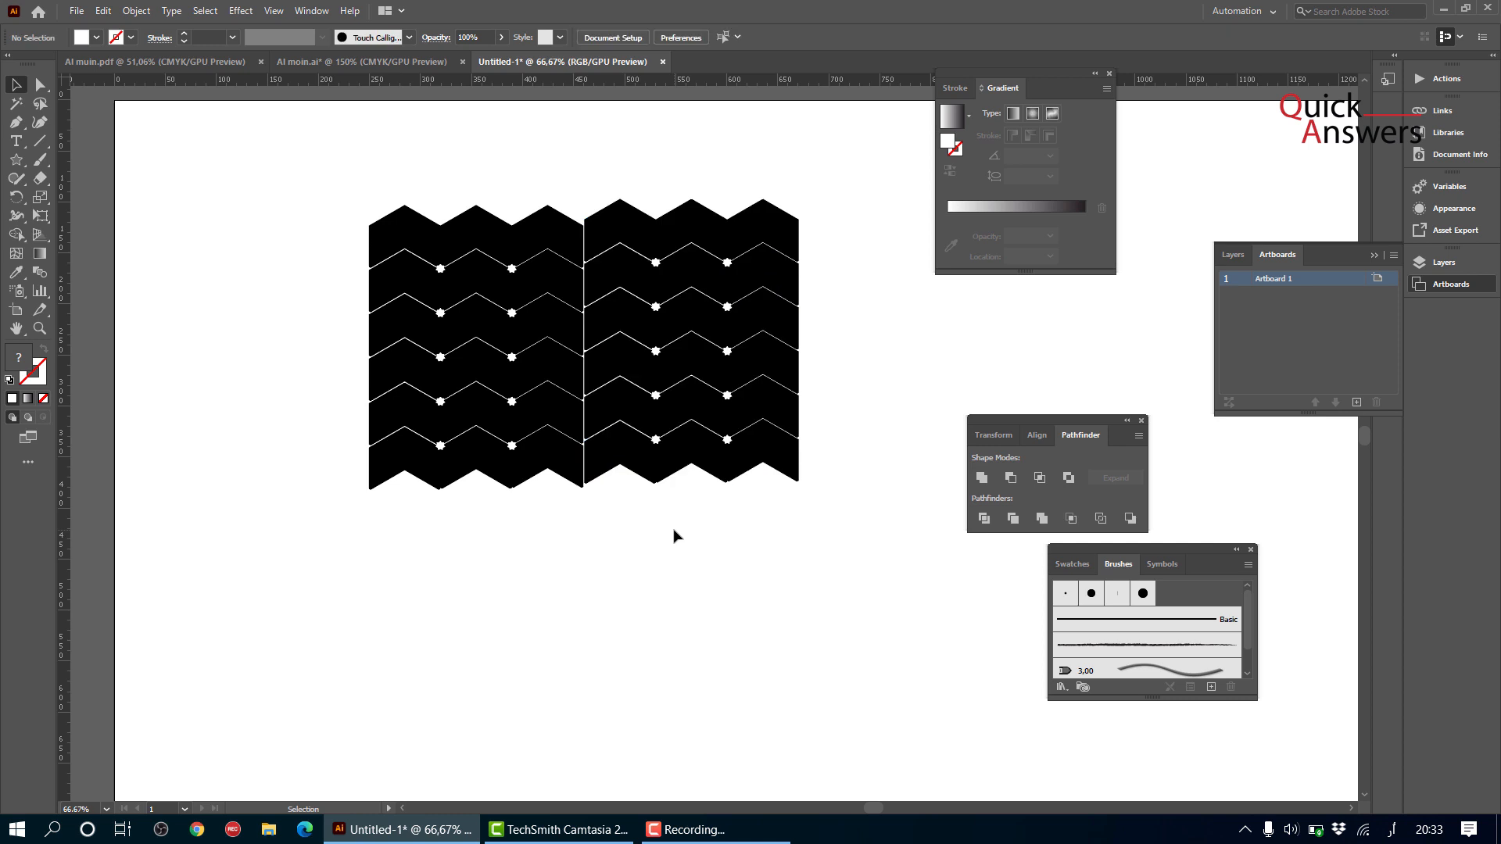
- Delete the copied pattern group beside the original
{"action": "left_click", "coordinate": [685, 382]}
{"action": "key", "text": "Delete"}
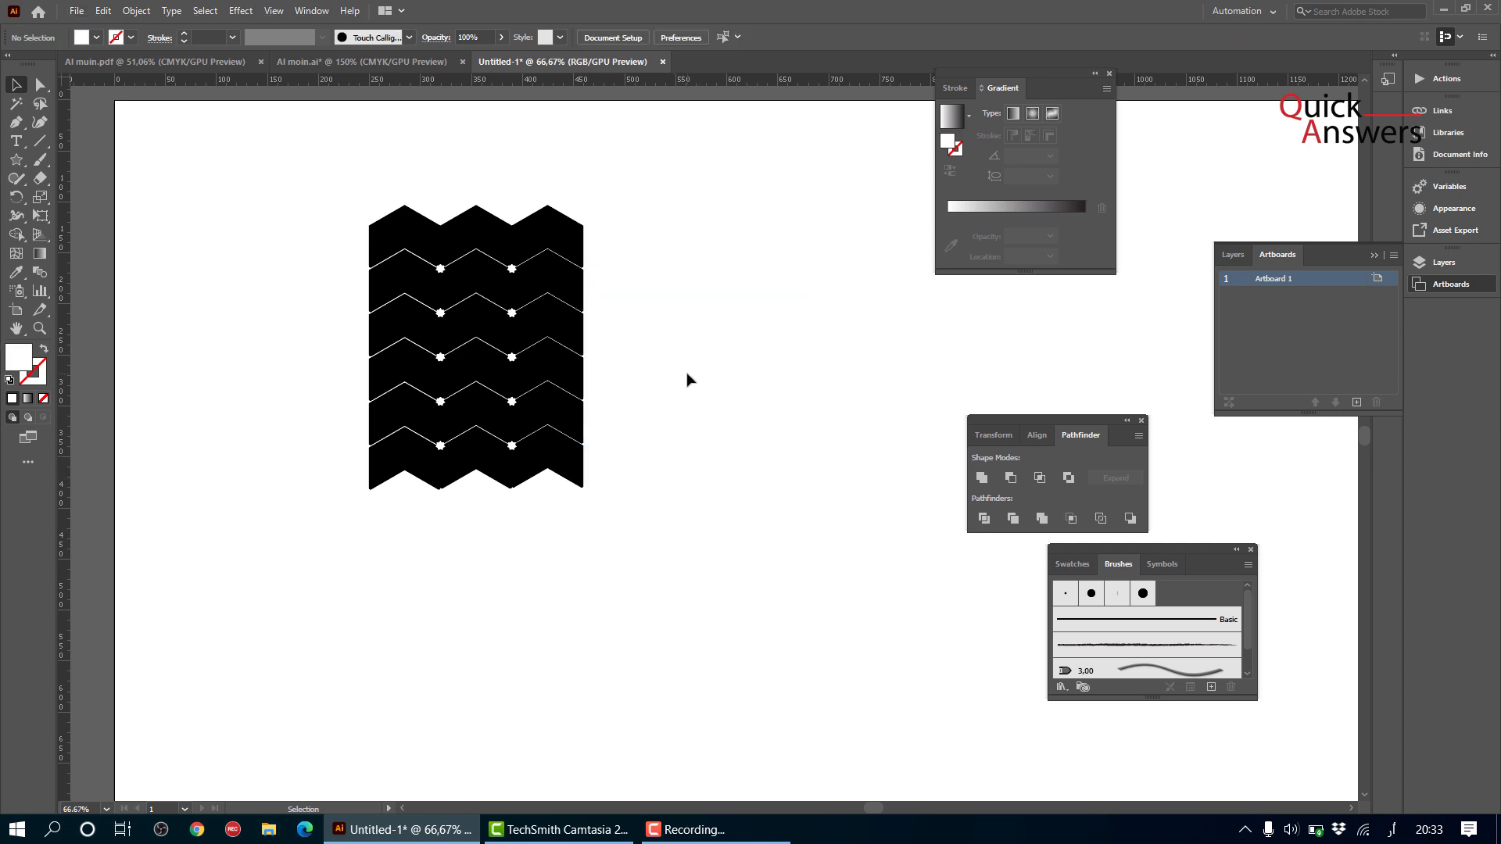
{"action": "scroll", "coordinate": [512, 305], "scroll_direction": "up", "scroll_amount": 2}
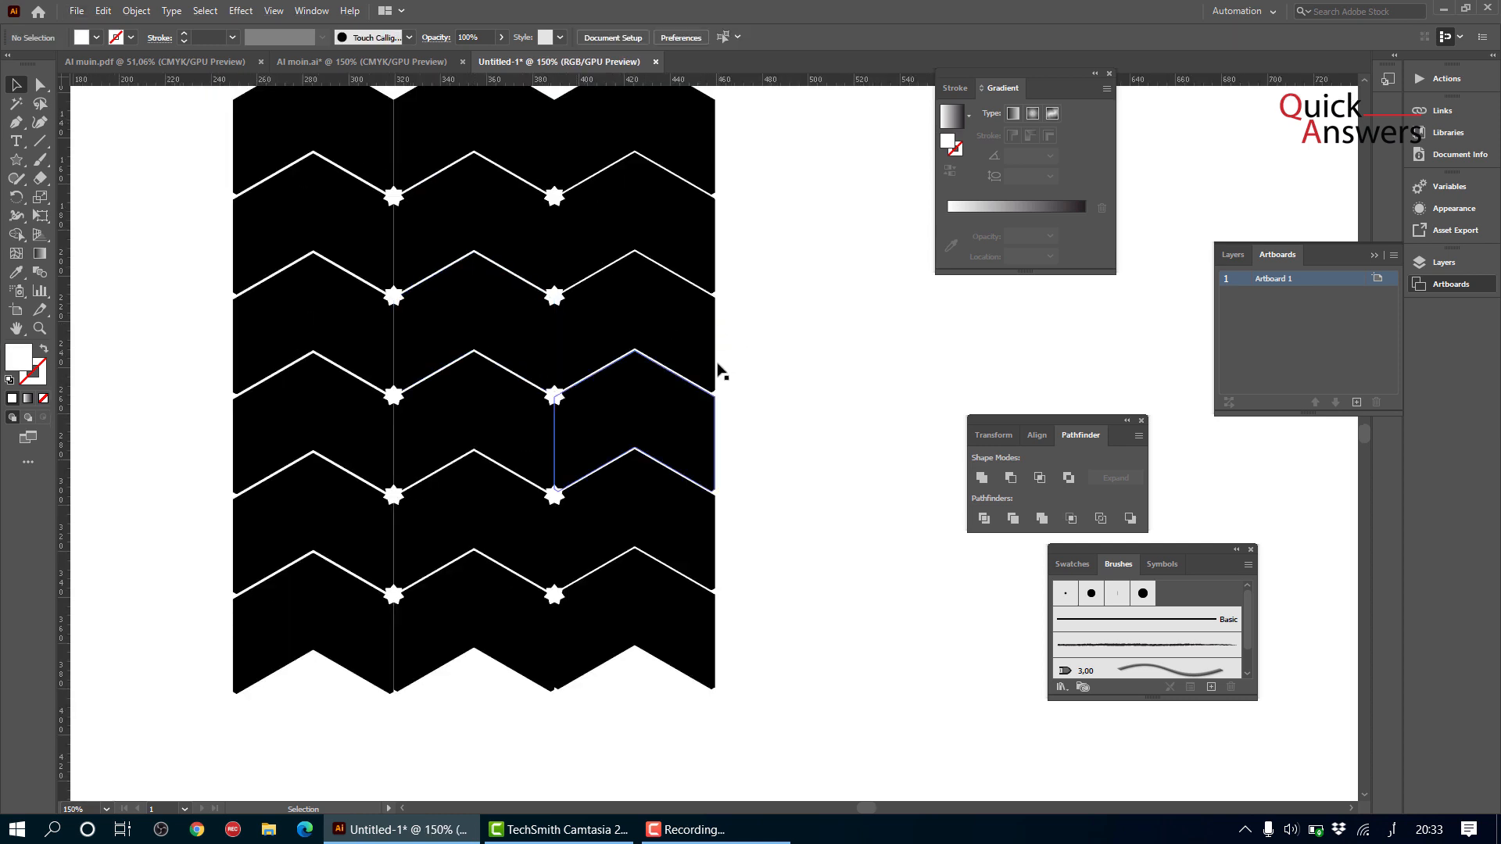
{"action": "scroll", "coordinate": [731, 315], "scroll_direction": "down", "scroll_amount": 1}
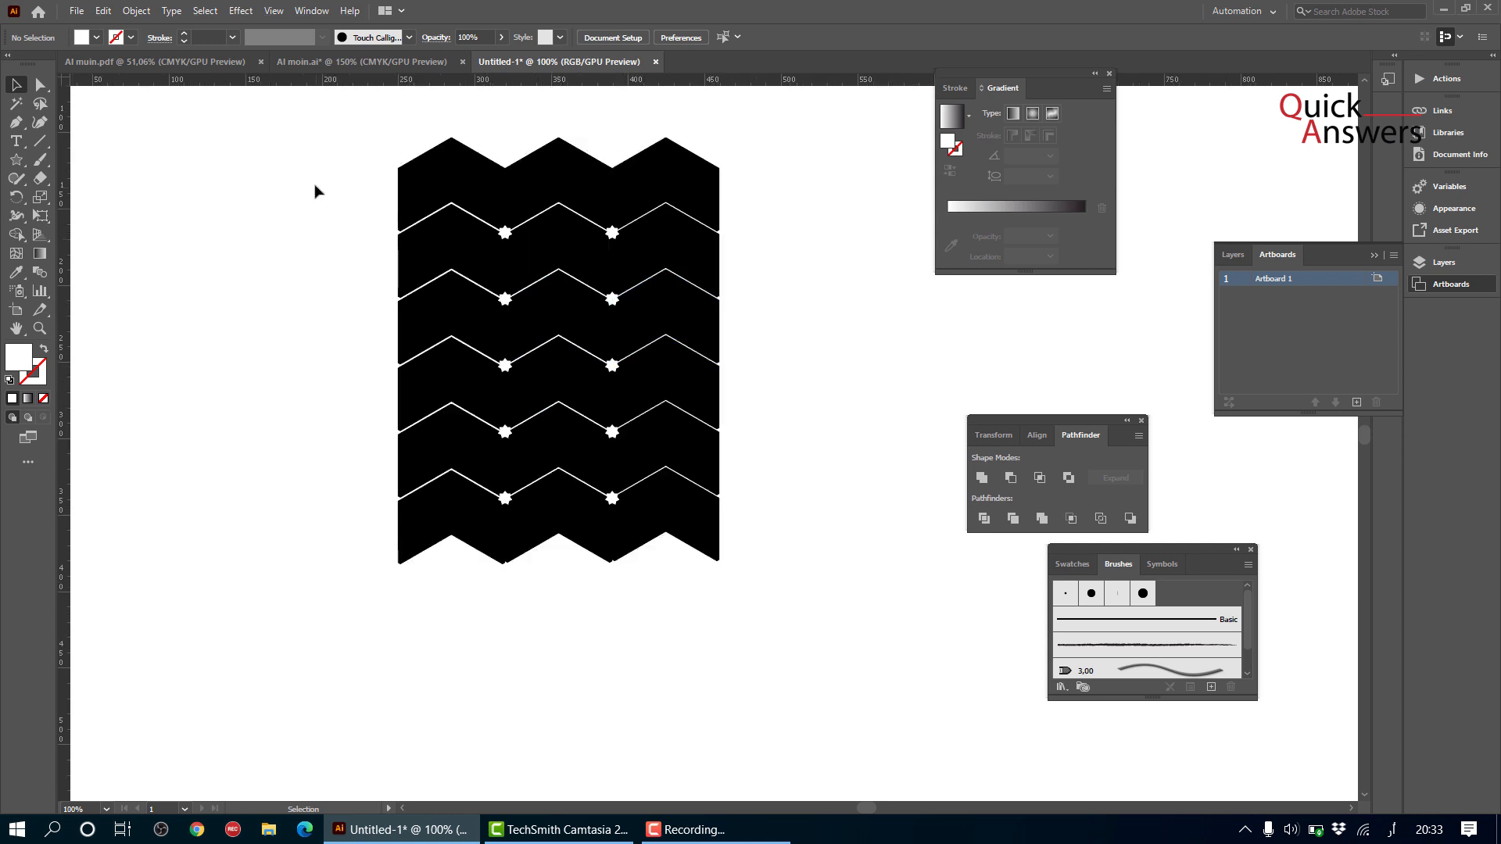
- Ungroup the whole pattern so its chevrons can be selected individually
{"action": "left_click_drag", "start_coordinate": [300, 163], "coordinate": [817, 692]}
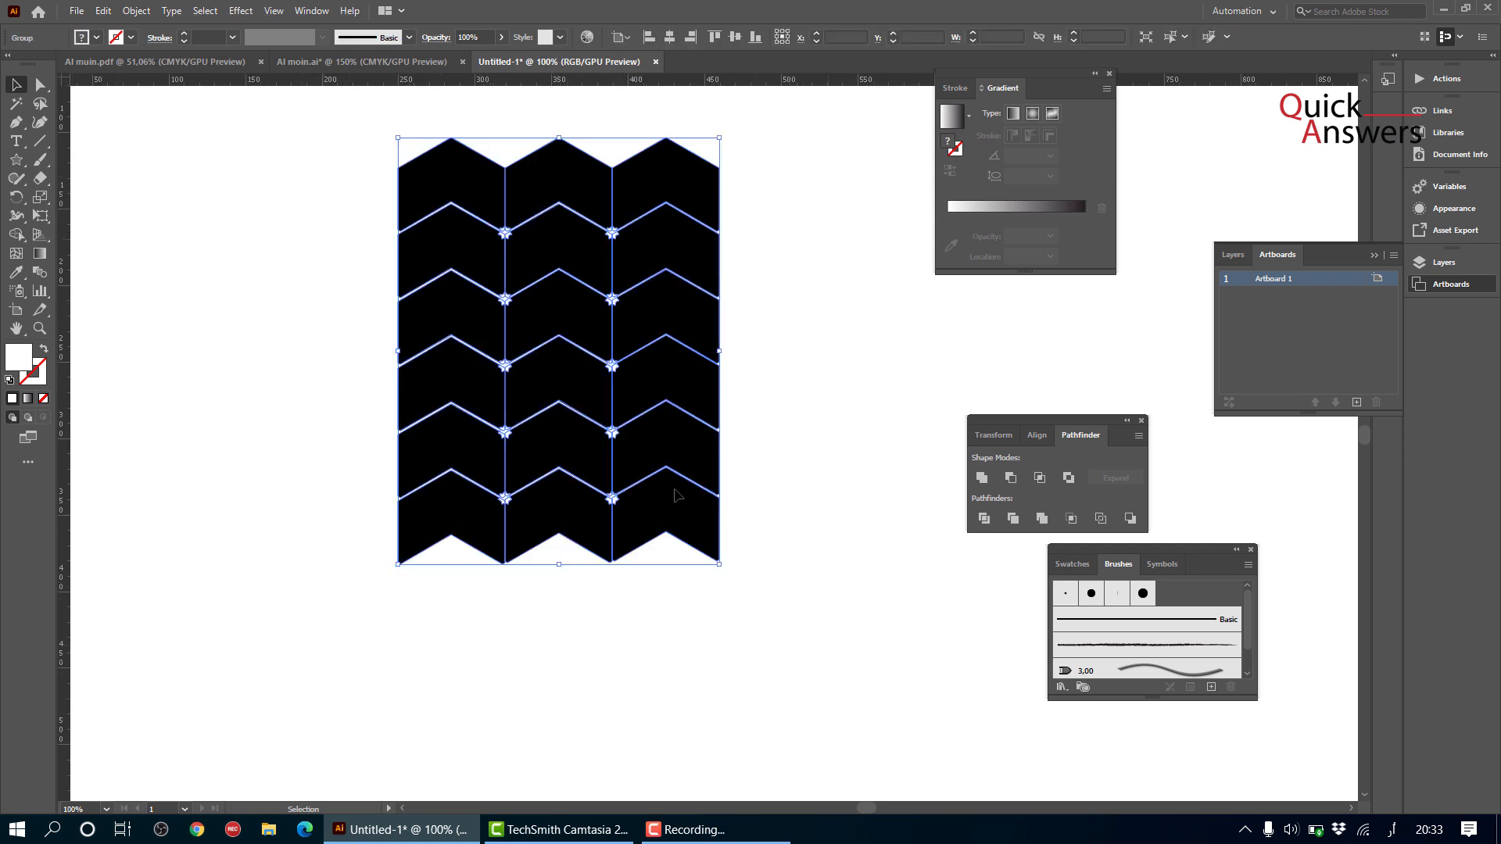
{"action": "right_click", "coordinate": [563, 331]}
{"action": "left_click", "coordinate": [626, 471]}
- Fill the three chevrons of the fifth row with the grey-brown swatch
{"action": "left_click", "coordinate": [643, 452]}
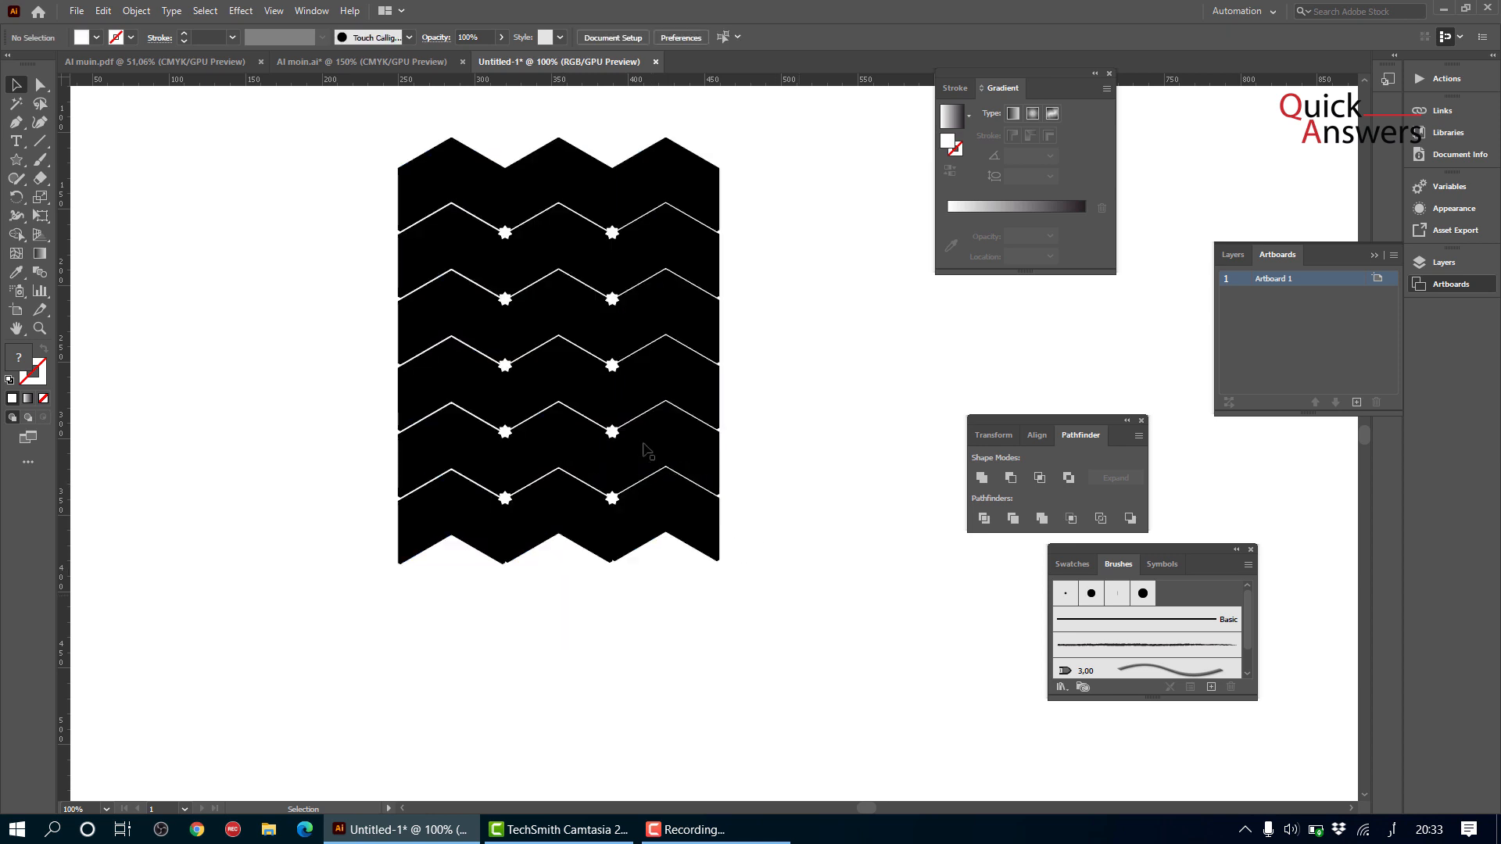
{"action": "left_click", "coordinate": [559, 450], "text": "shift"}
{"action": "left_click", "coordinate": [452, 451], "text": "shift"}
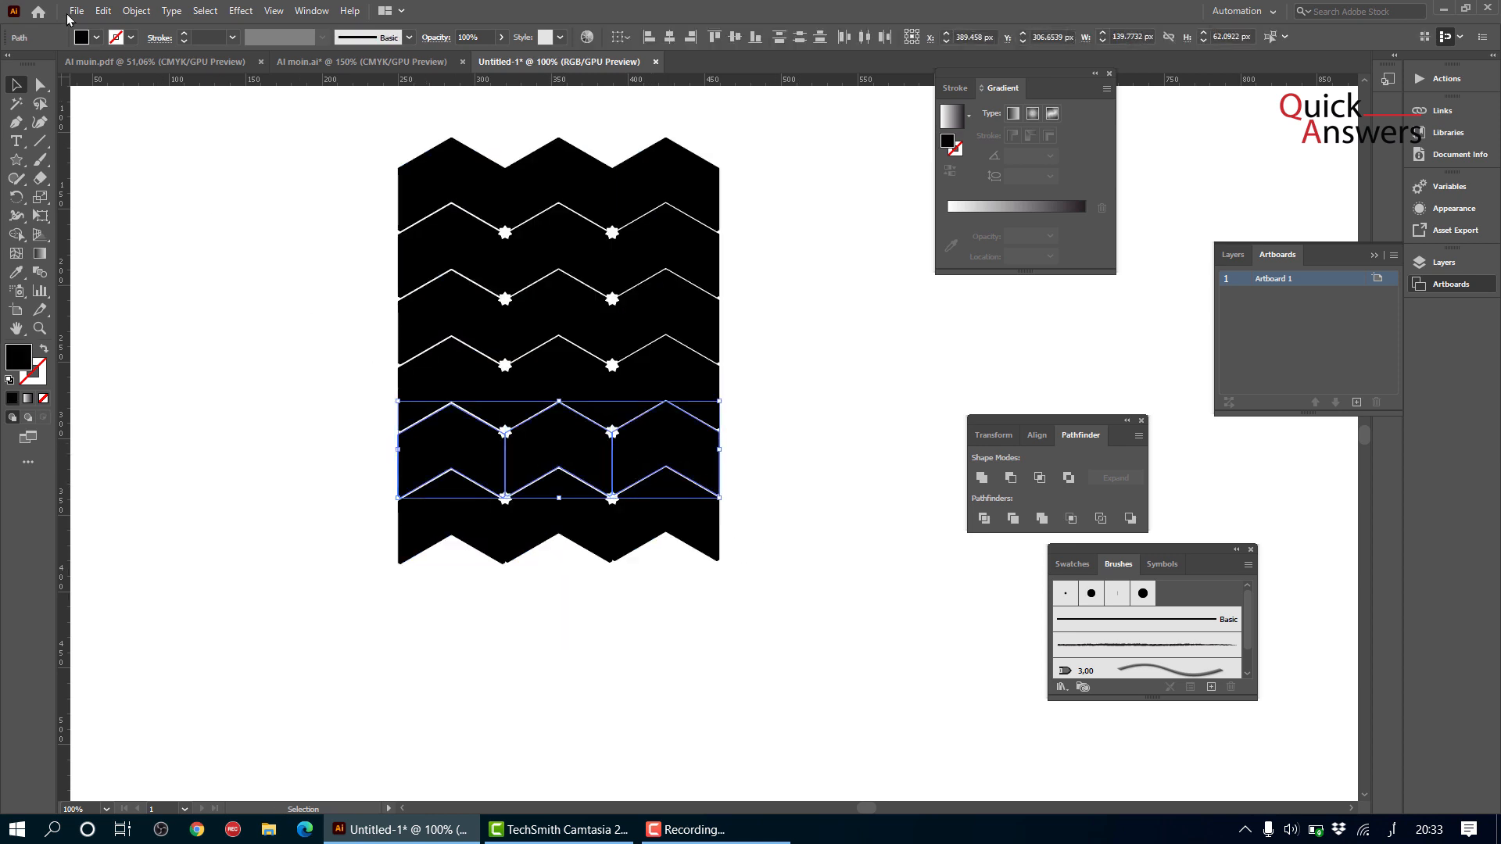
{"action": "left_click", "coordinate": [97, 37]}
{"action": "left_click", "coordinate": [77, 86]}
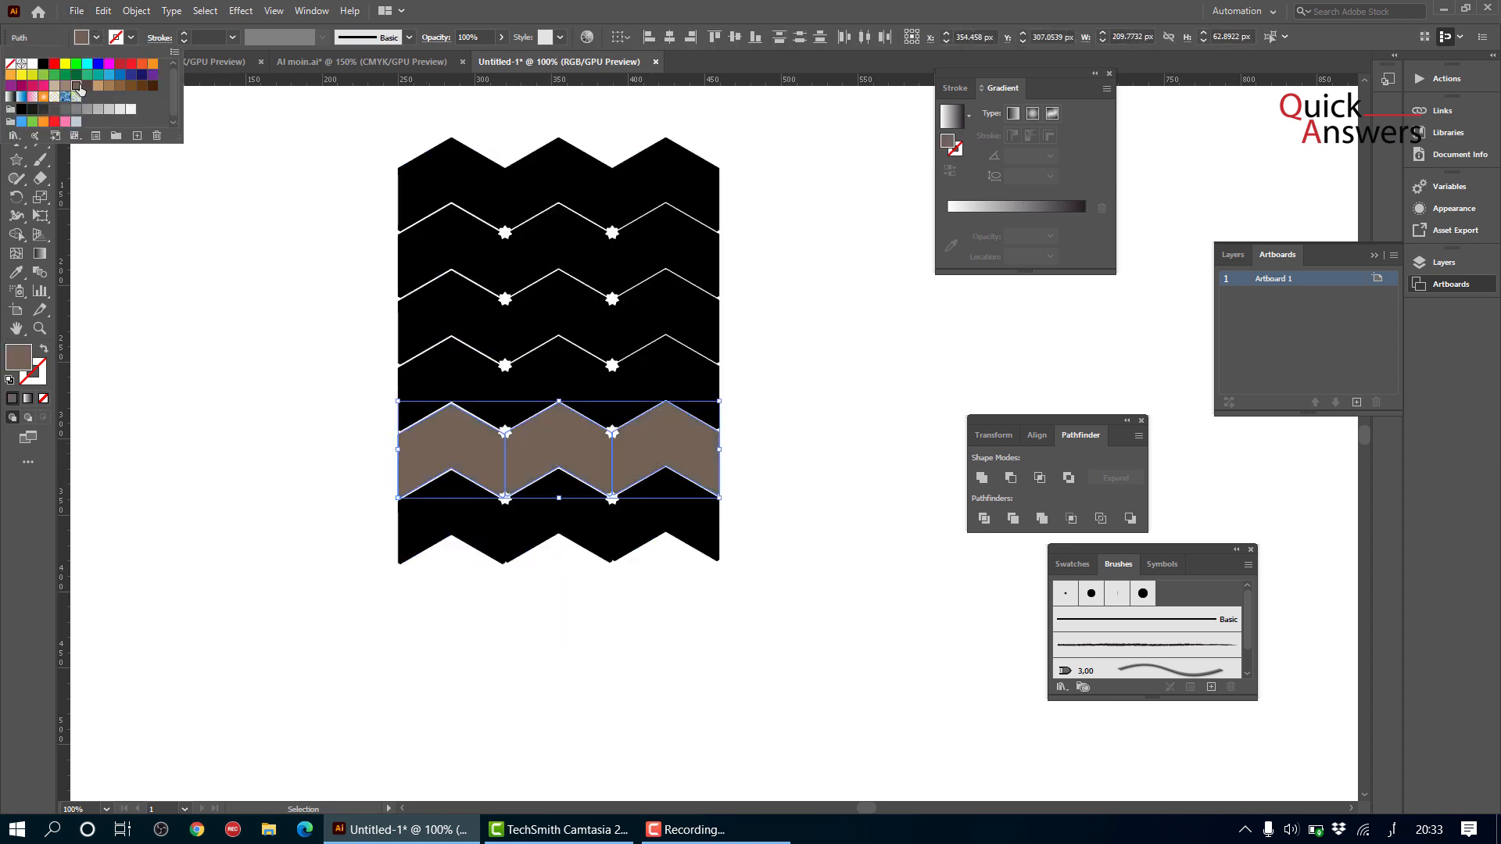
{"action": "left_click", "coordinate": [474, 318]}
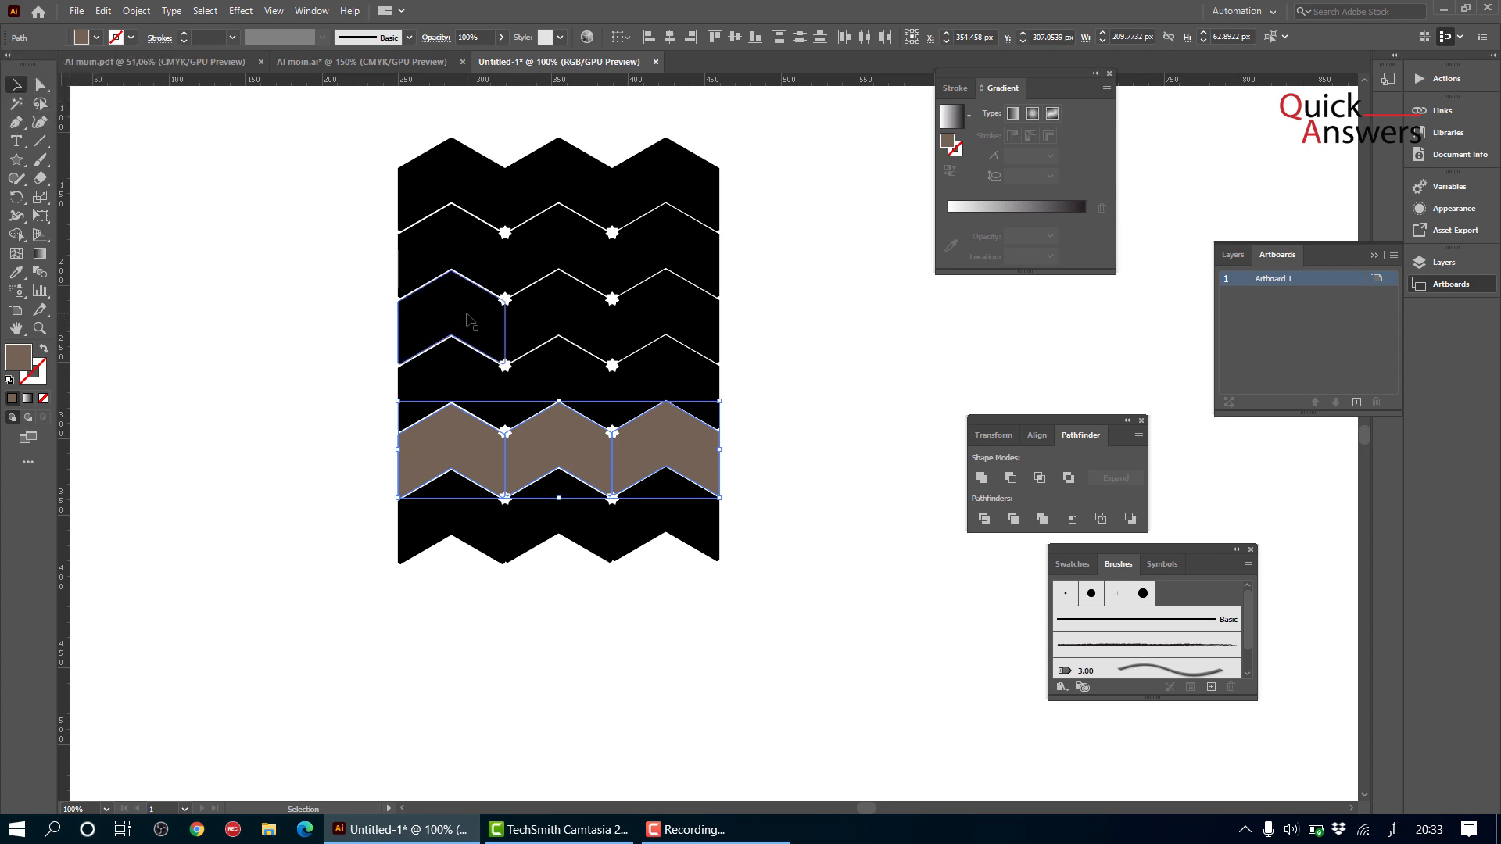
- Fill the three chevrons of the third row with a medium grey swatch
{"action": "left_click", "coordinate": [471, 321]}
{"action": "left_click", "coordinate": [566, 333], "text": "shift"}
{"action": "left_click", "coordinate": [668, 333], "text": "shift"}
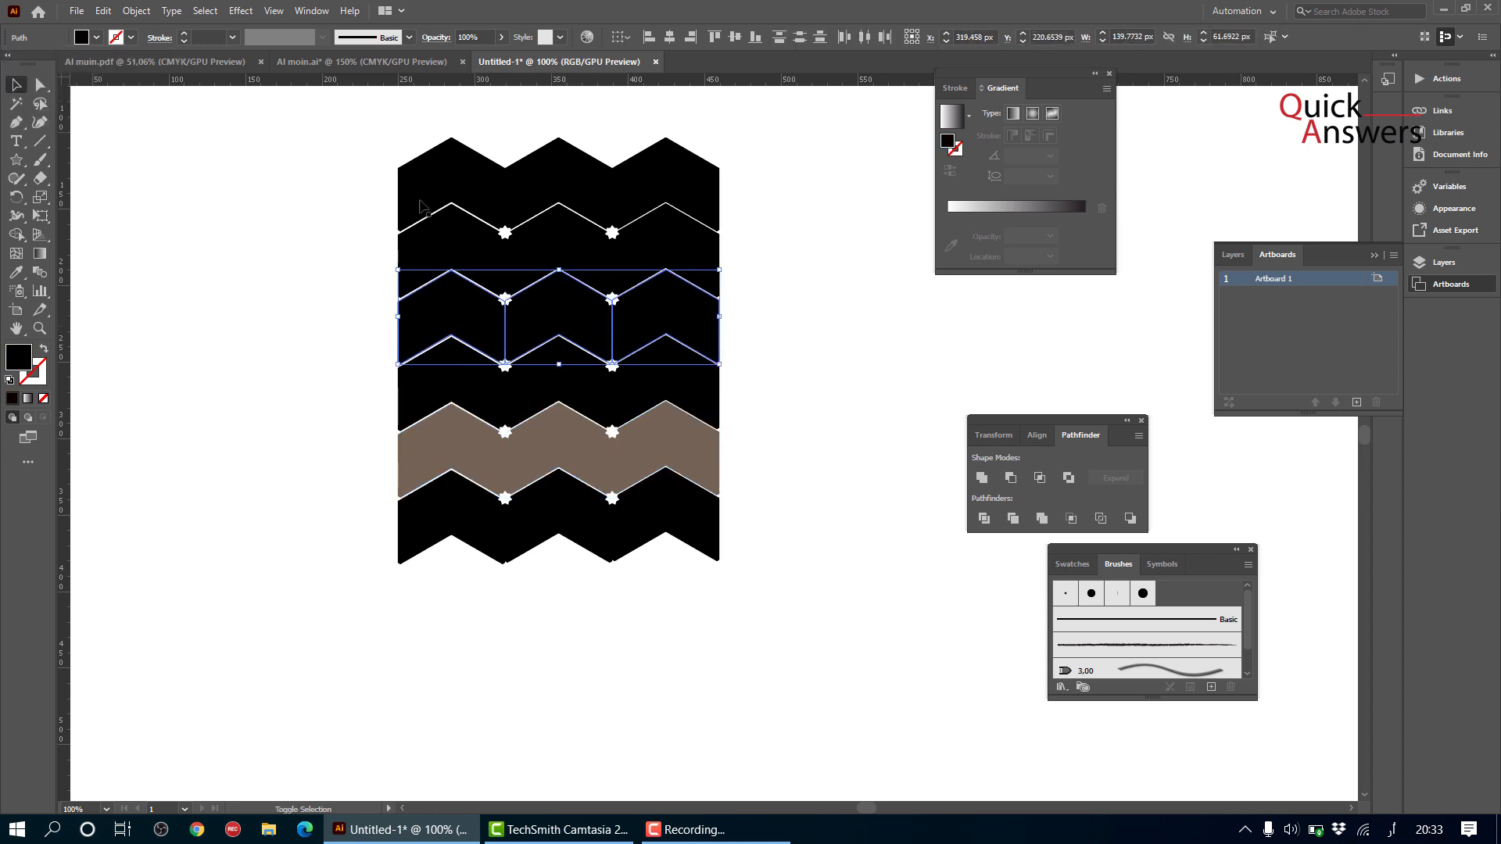
{"action": "left_click", "coordinate": [97, 39]}
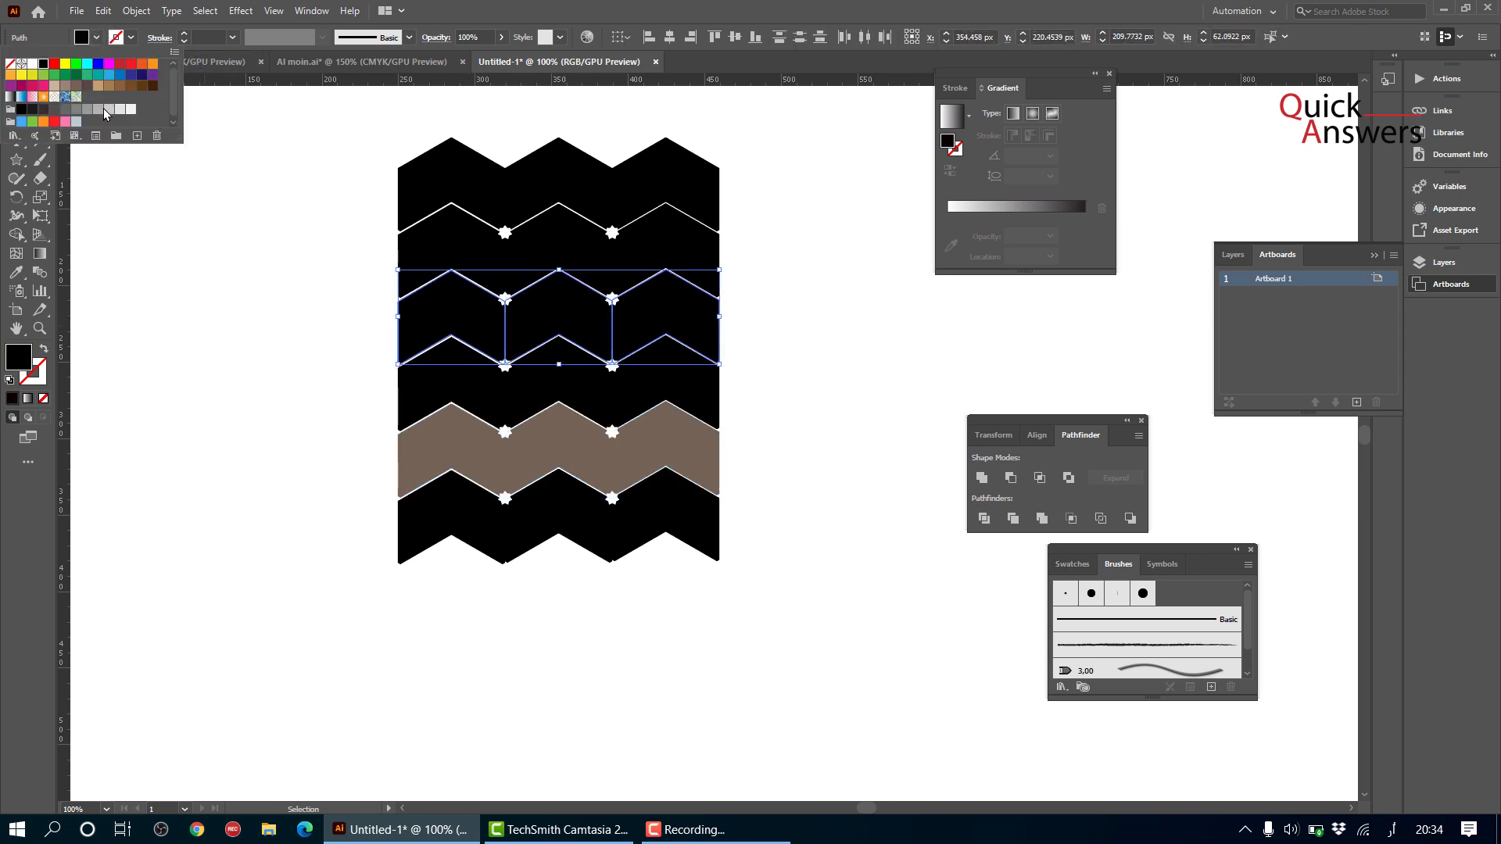
{"action": "left_click", "coordinate": [97, 110]}
{"action": "left_click", "coordinate": [87, 110]}
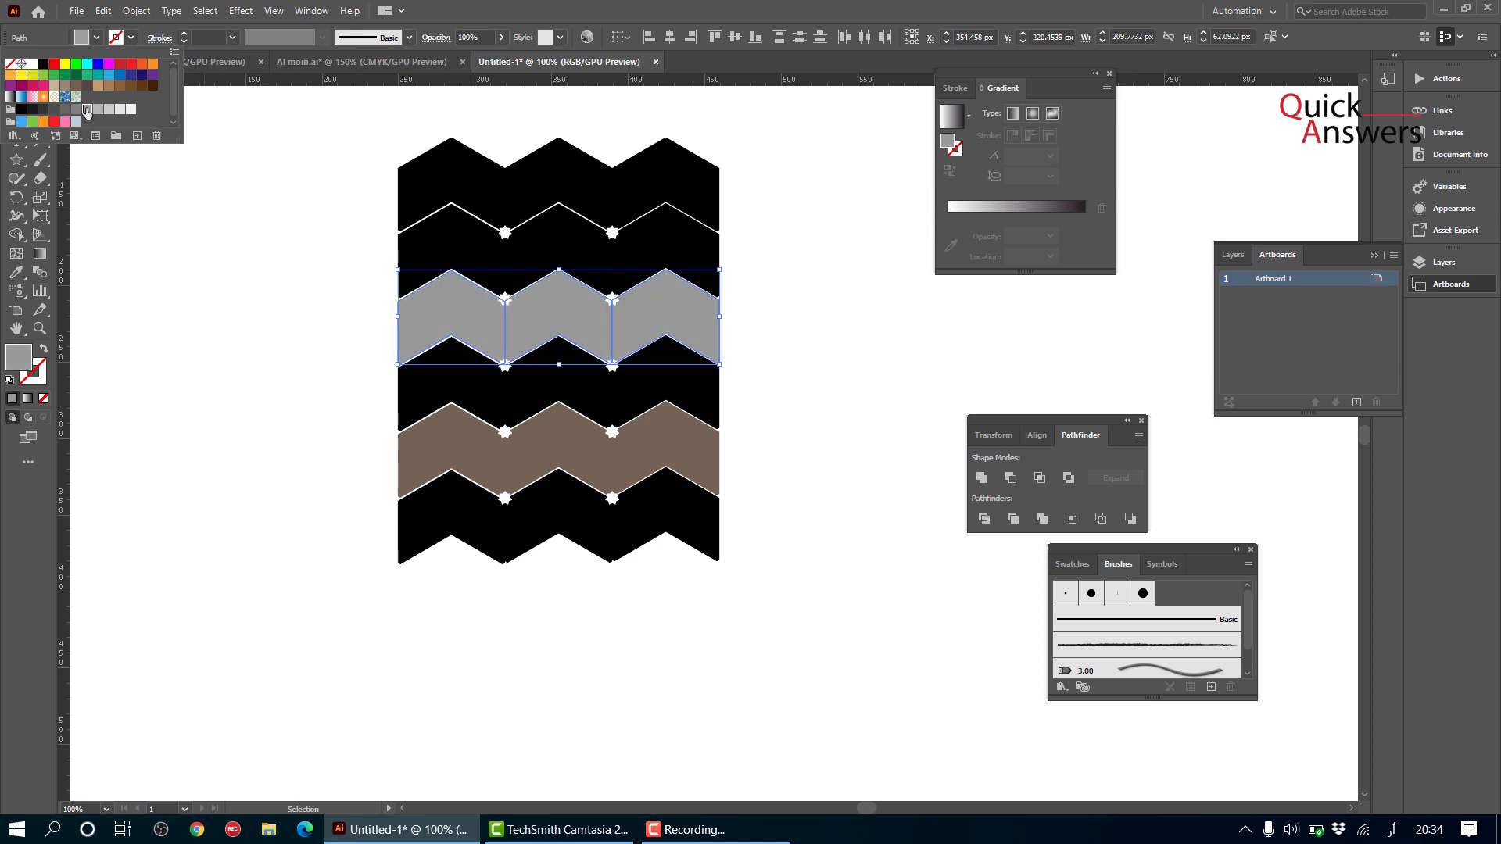
{"action": "left_click", "coordinate": [76, 110]}
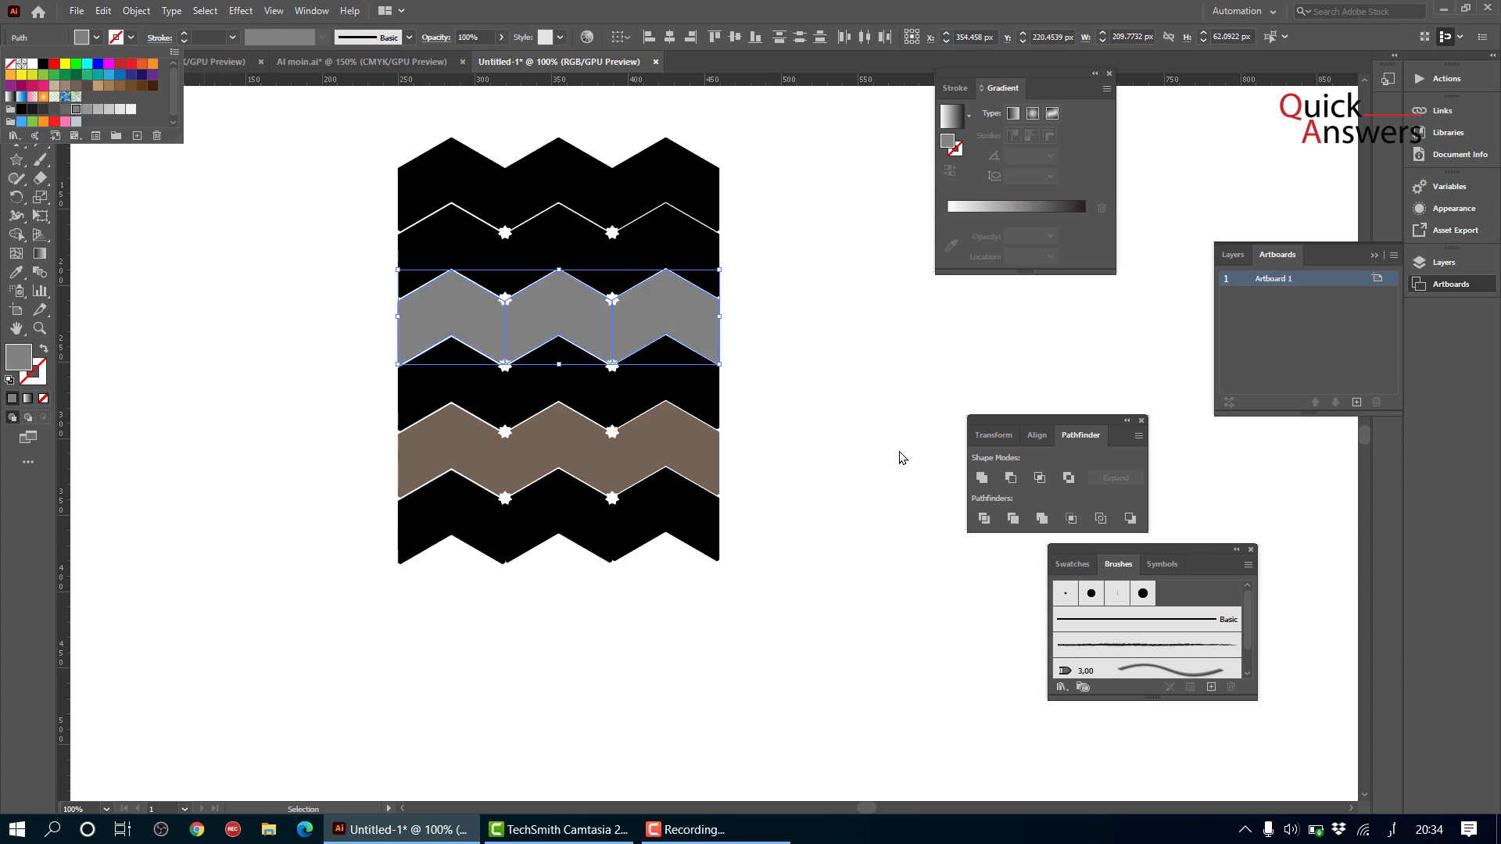
- Fill the three chevrons of the top row with a dark grey swatch
{"action": "left_click", "coordinate": [421, 188]}
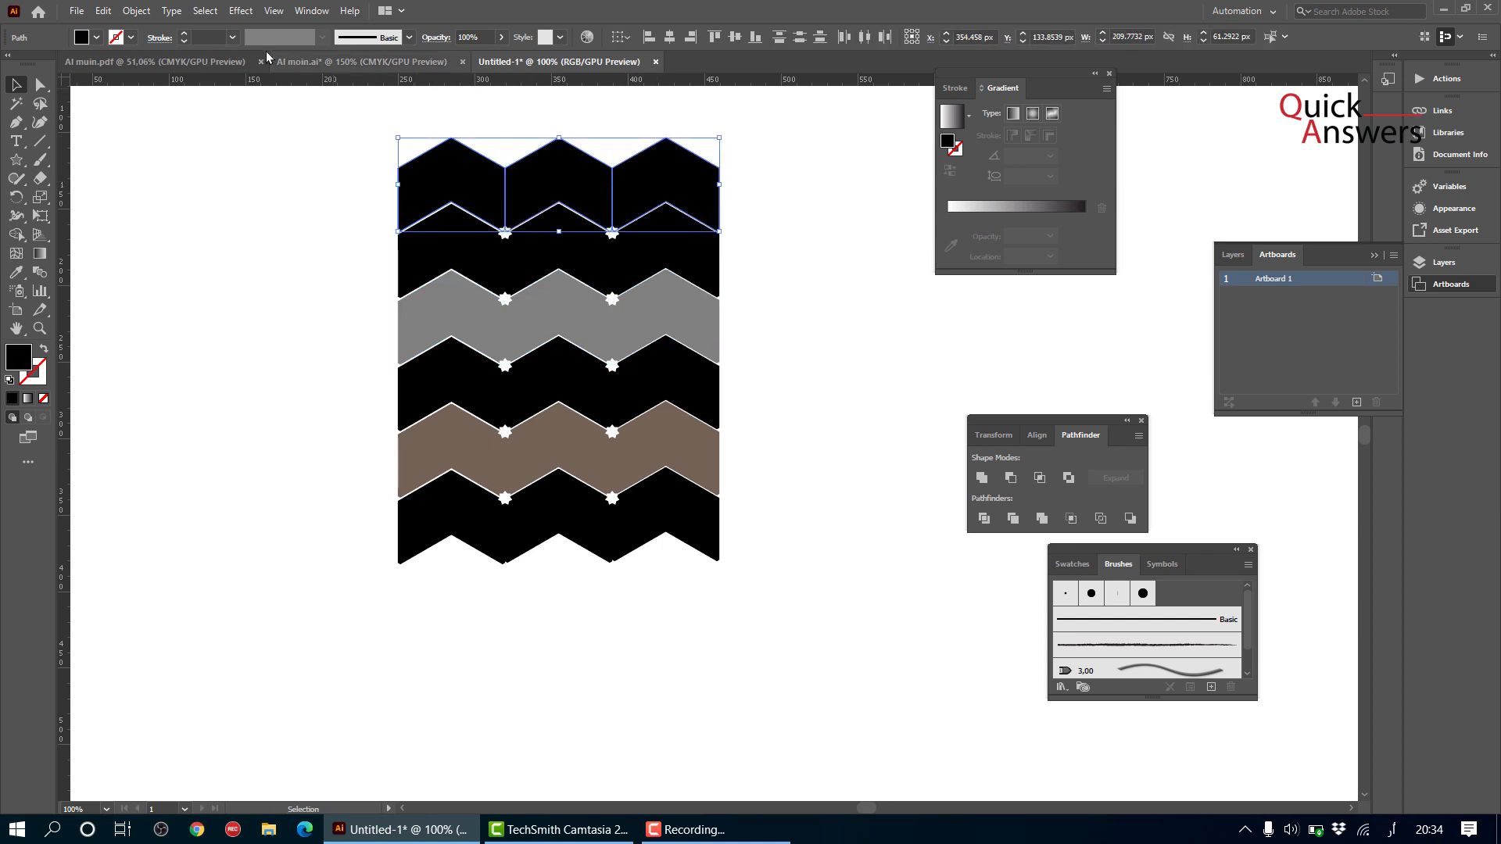
{"action": "left_click", "coordinate": [96, 37]}
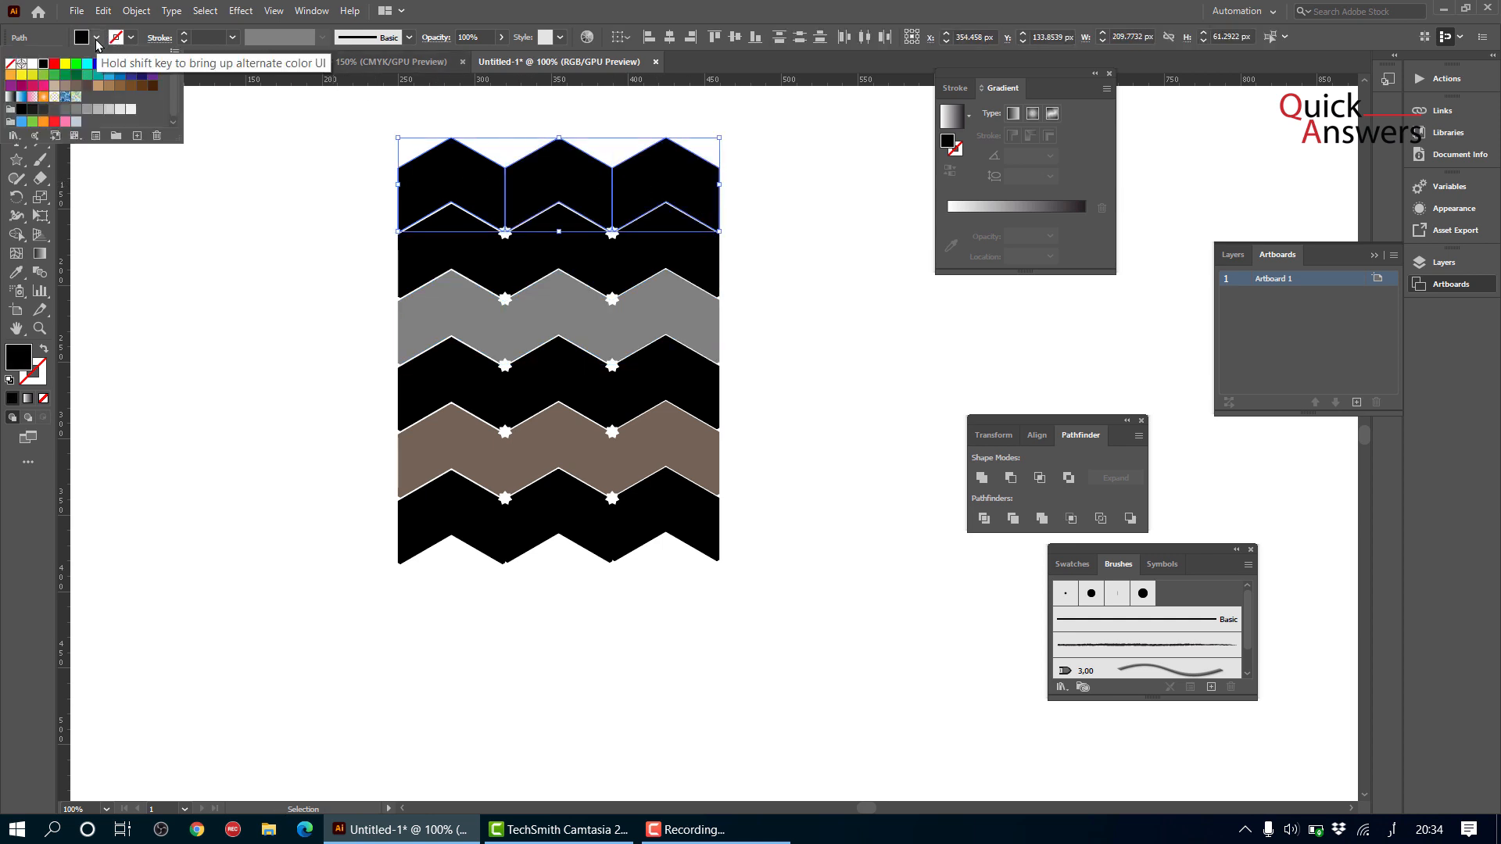
{"action": "left_click", "coordinate": [54, 109]}
{"action": "left_click", "coordinate": [892, 537]}
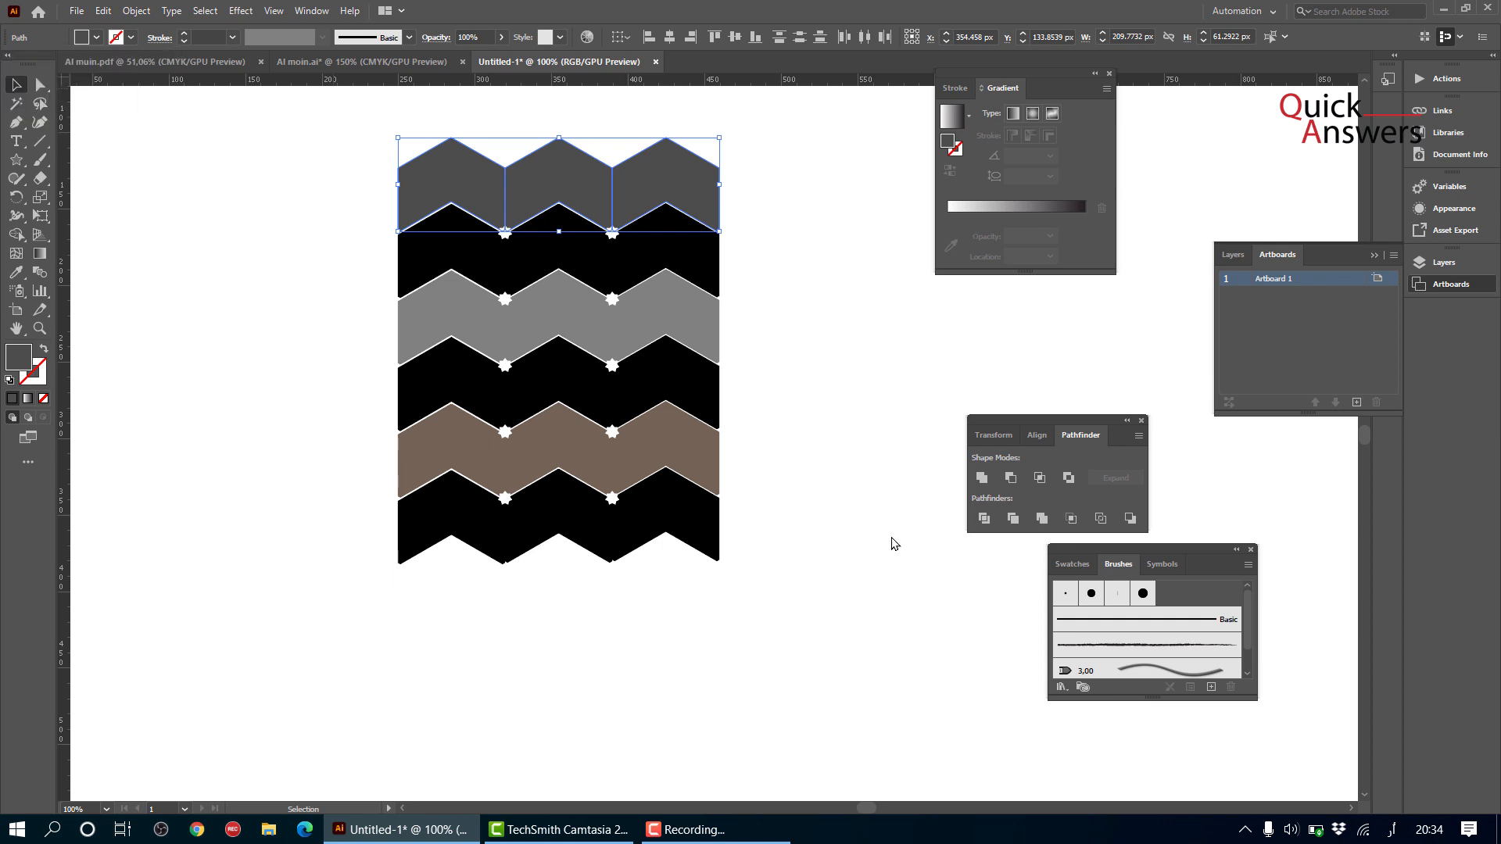
{"action": "left_click", "coordinate": [894, 542]}
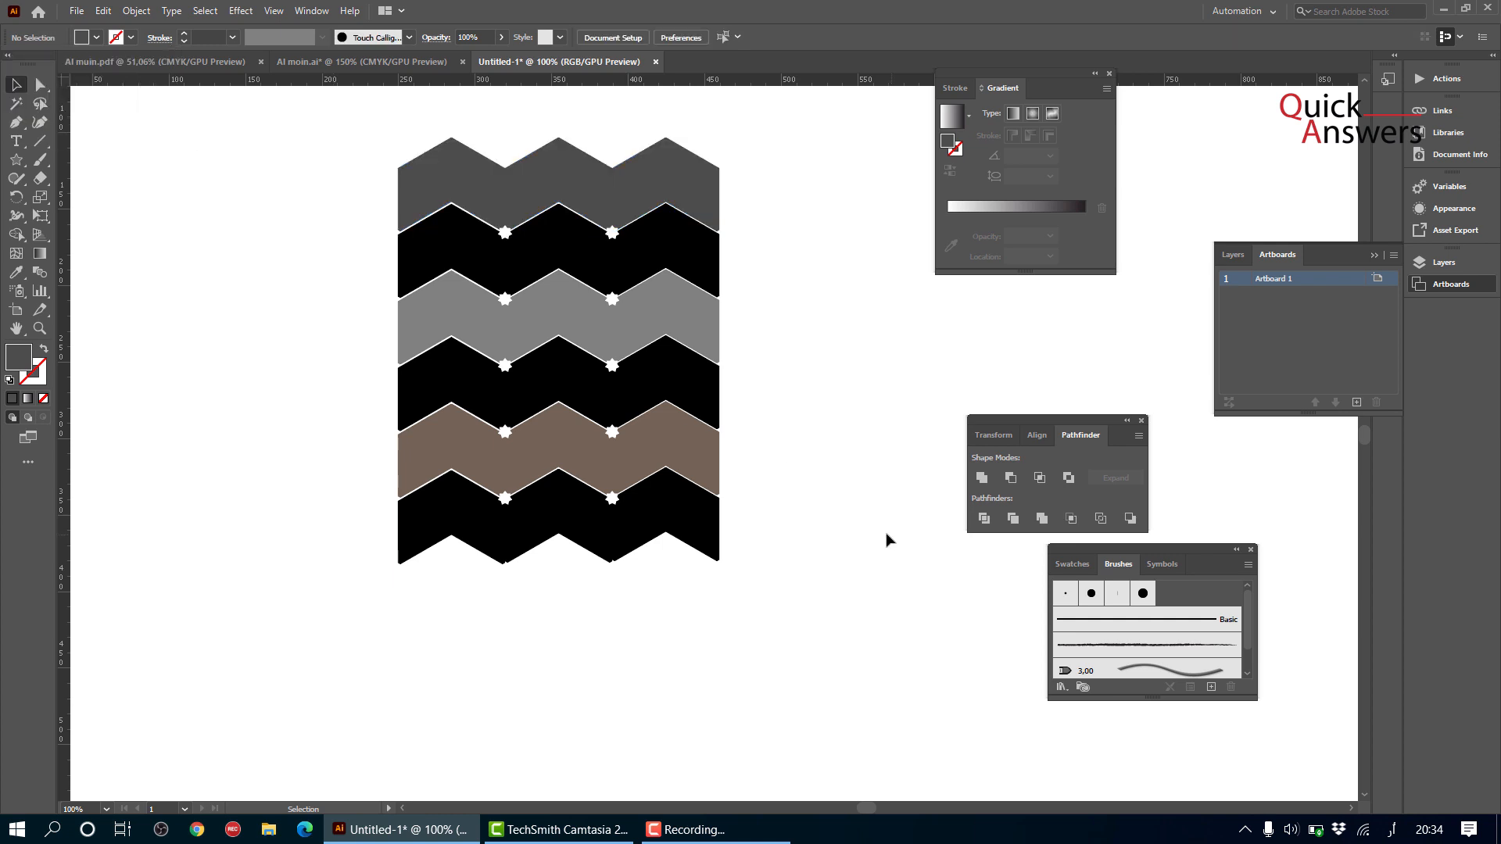
- Fill the star at the right-hand junction beneath the top row with the light brown swatch (A67C52)
{"action": "scroll", "coordinate": [757, 492], "scroll_direction": "down", "scroll_amount": 1}
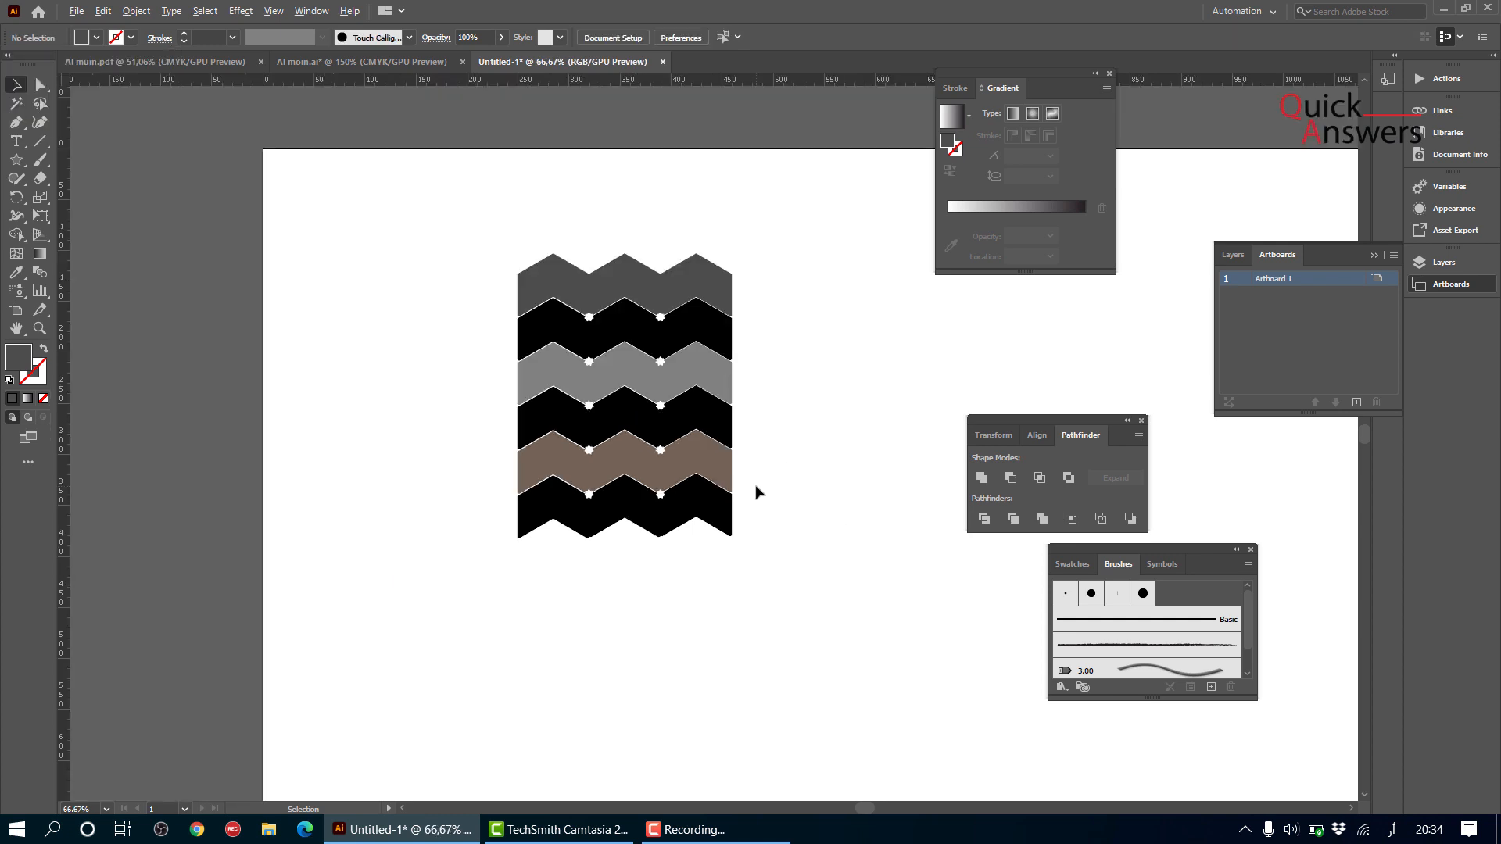
{"action": "scroll", "coordinate": [756, 491], "scroll_direction": "up", "scroll_amount": 3}
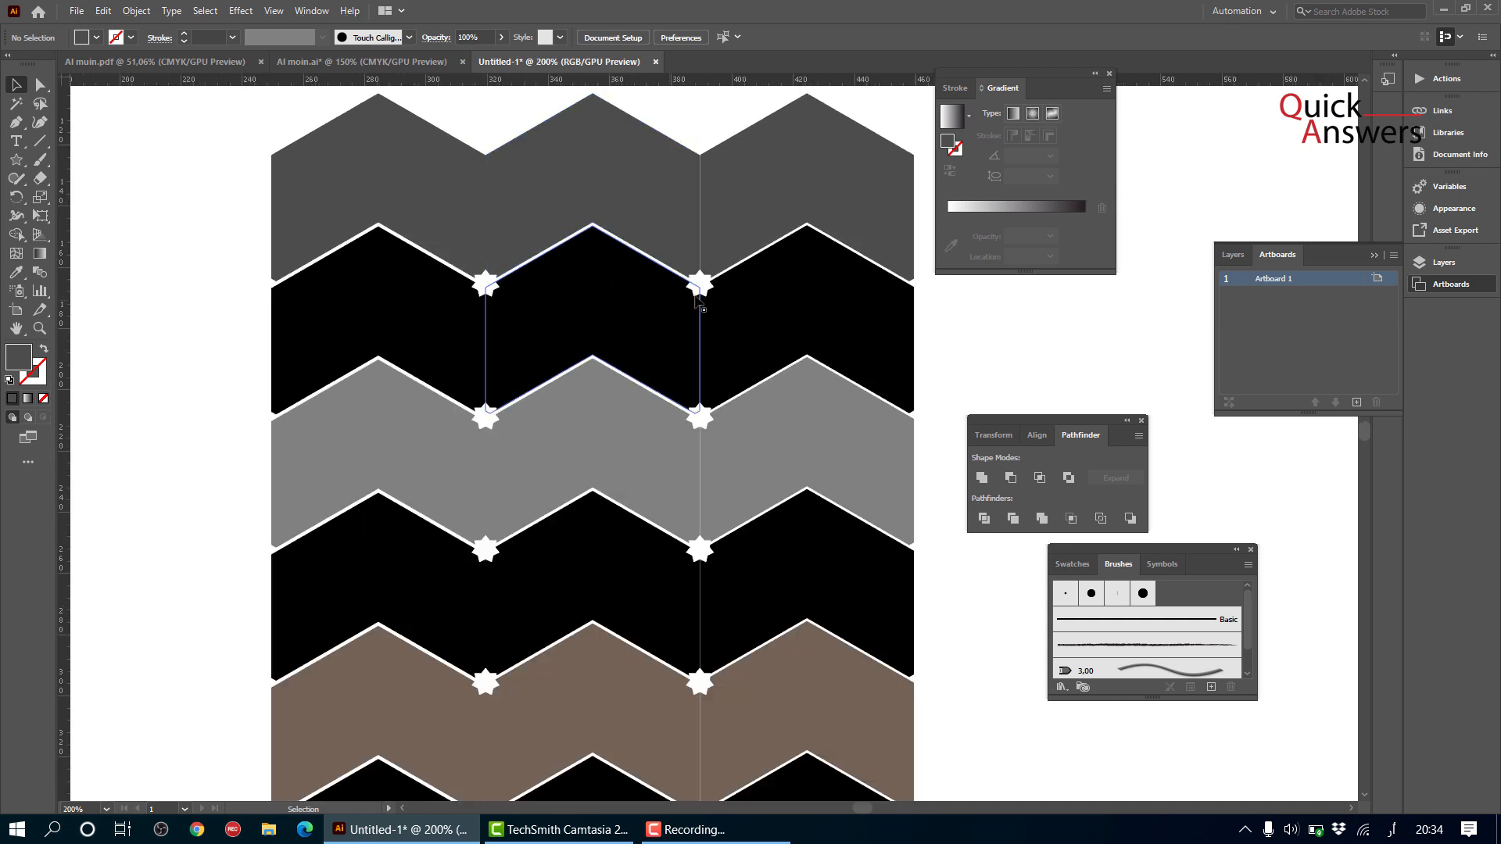
{"action": "left_click", "coordinate": [698, 289]}
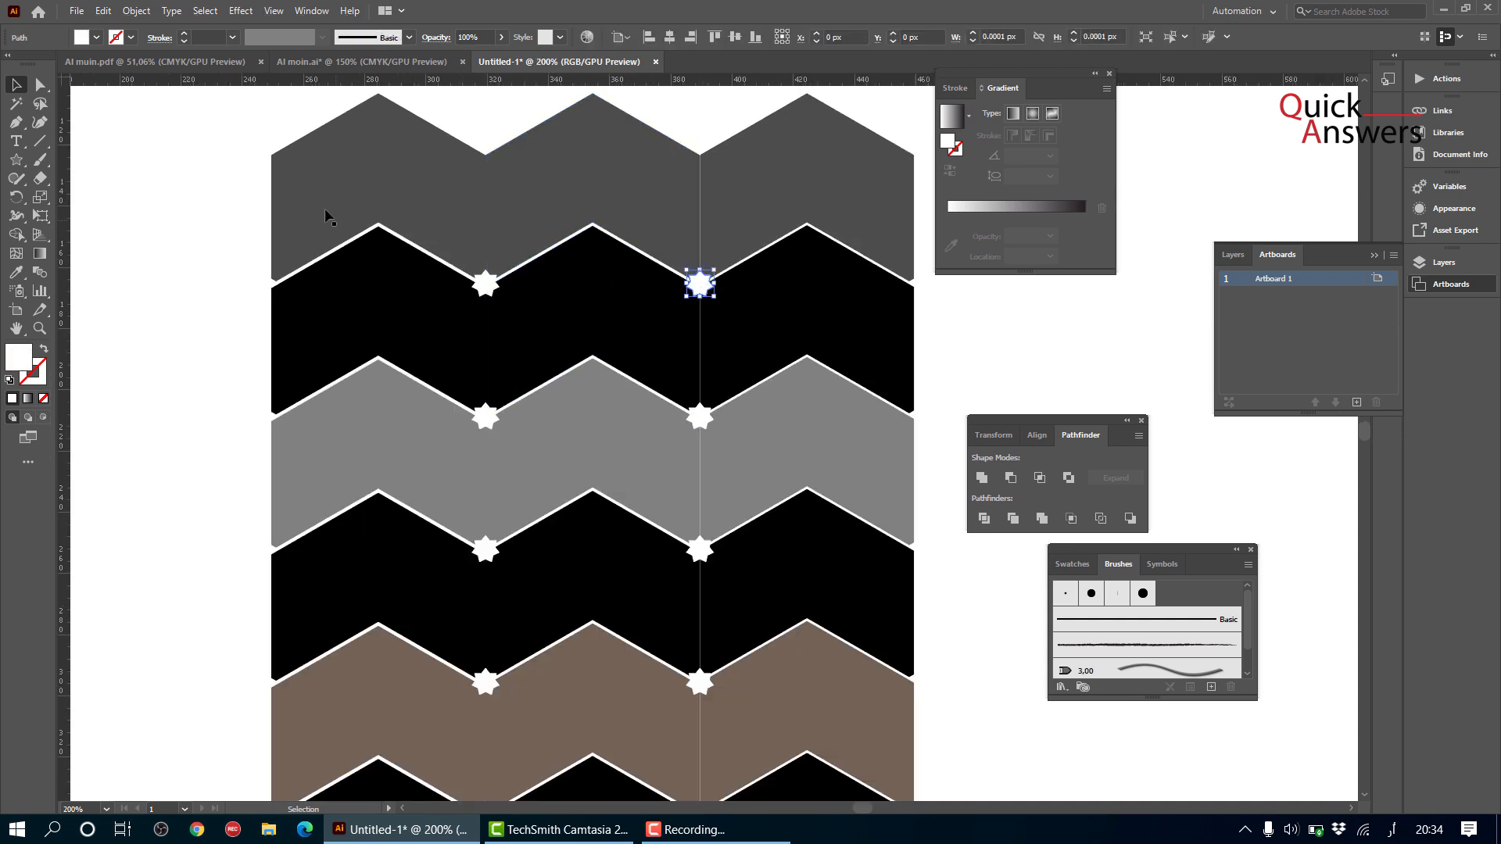
{"action": "left_click", "coordinate": [96, 37]}
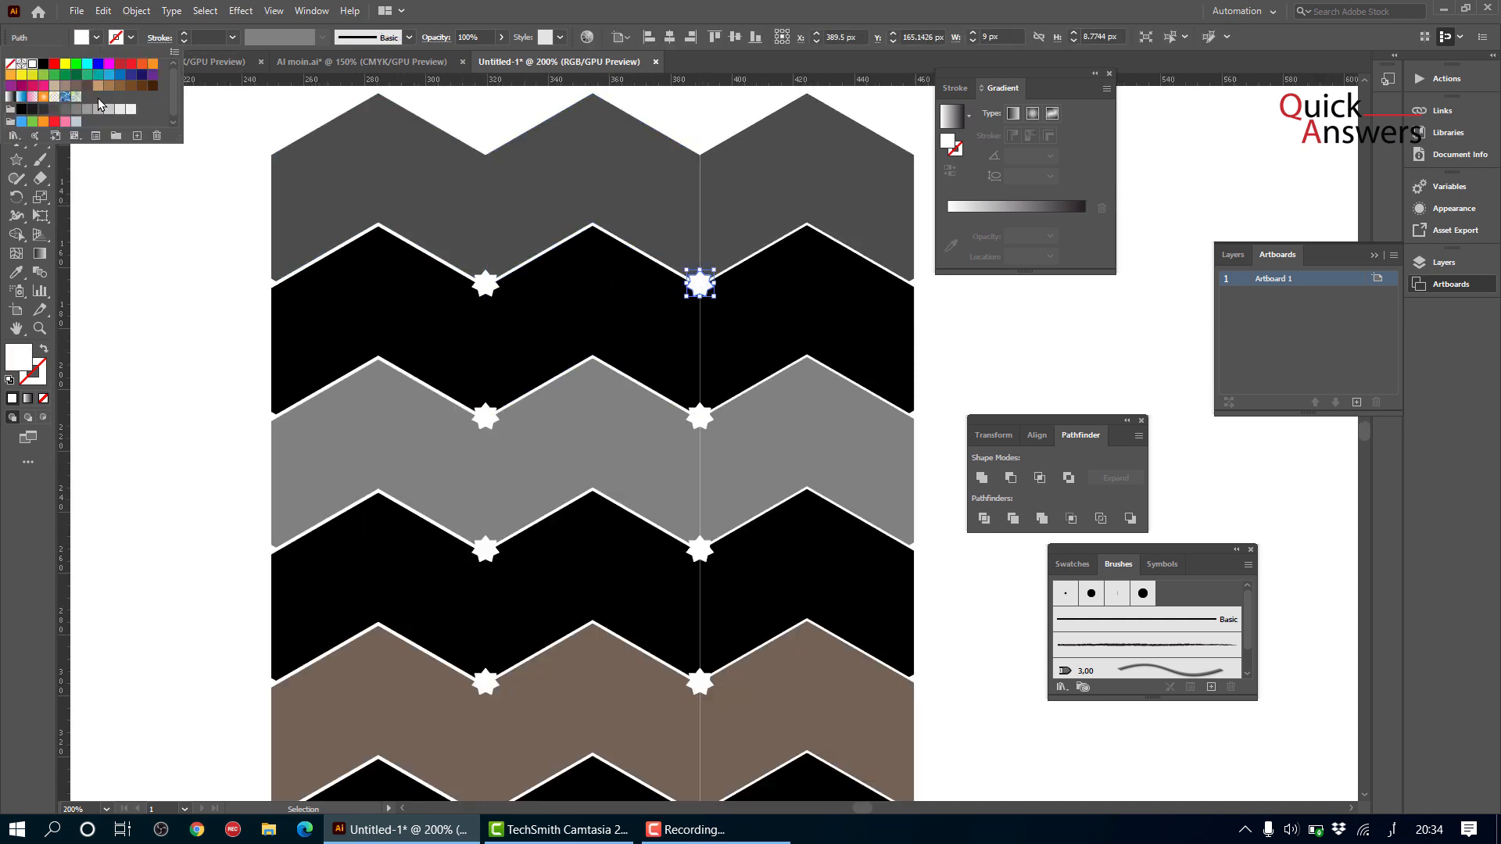
{"action": "left_click", "coordinate": [22, 75]}
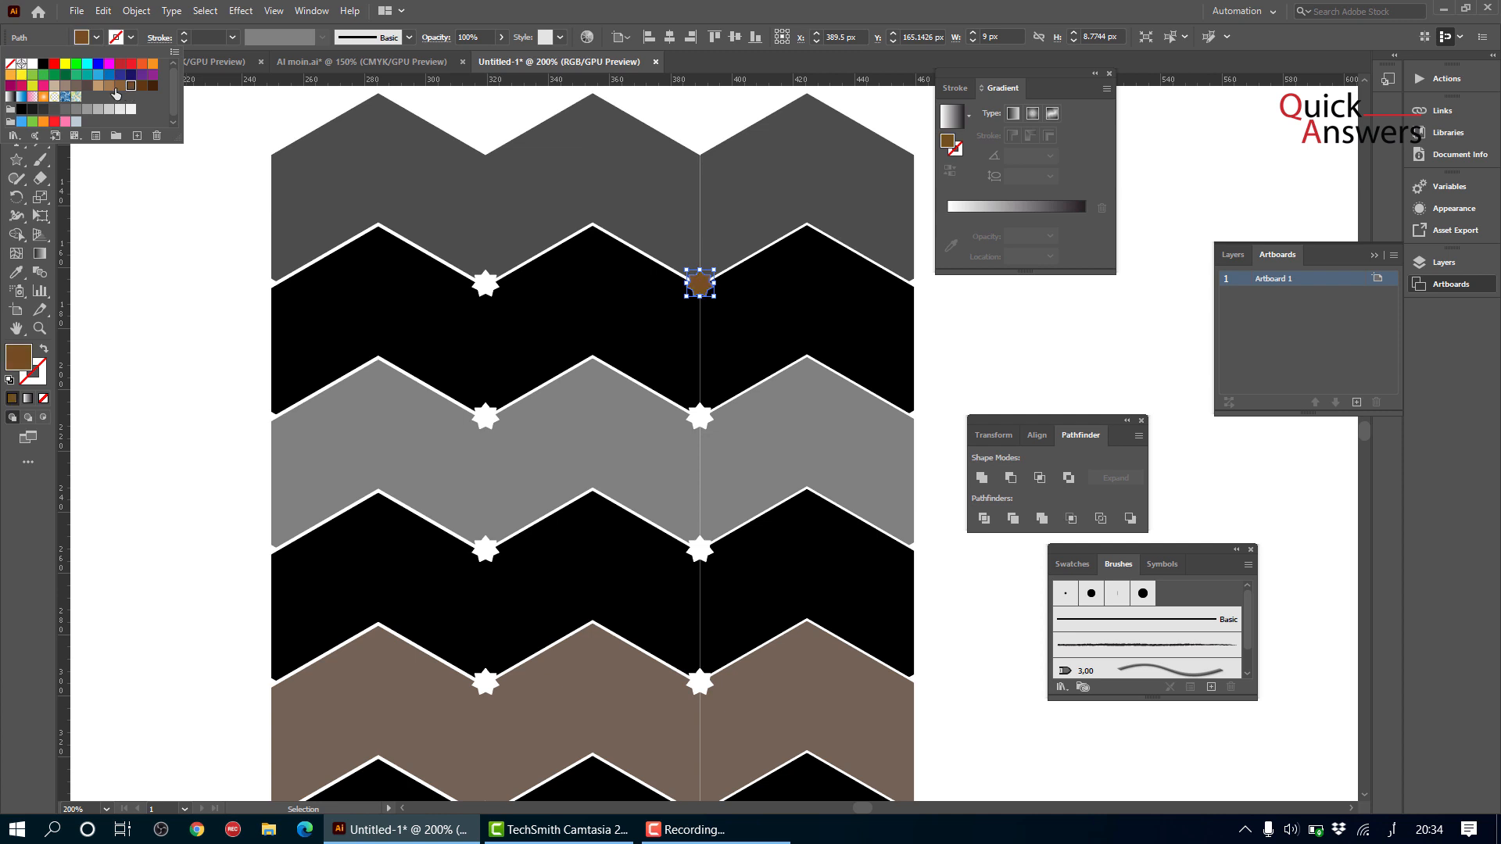
{"action": "left_click", "coordinate": [109, 86]}
{"action": "left_click", "coordinate": [955, 333]}
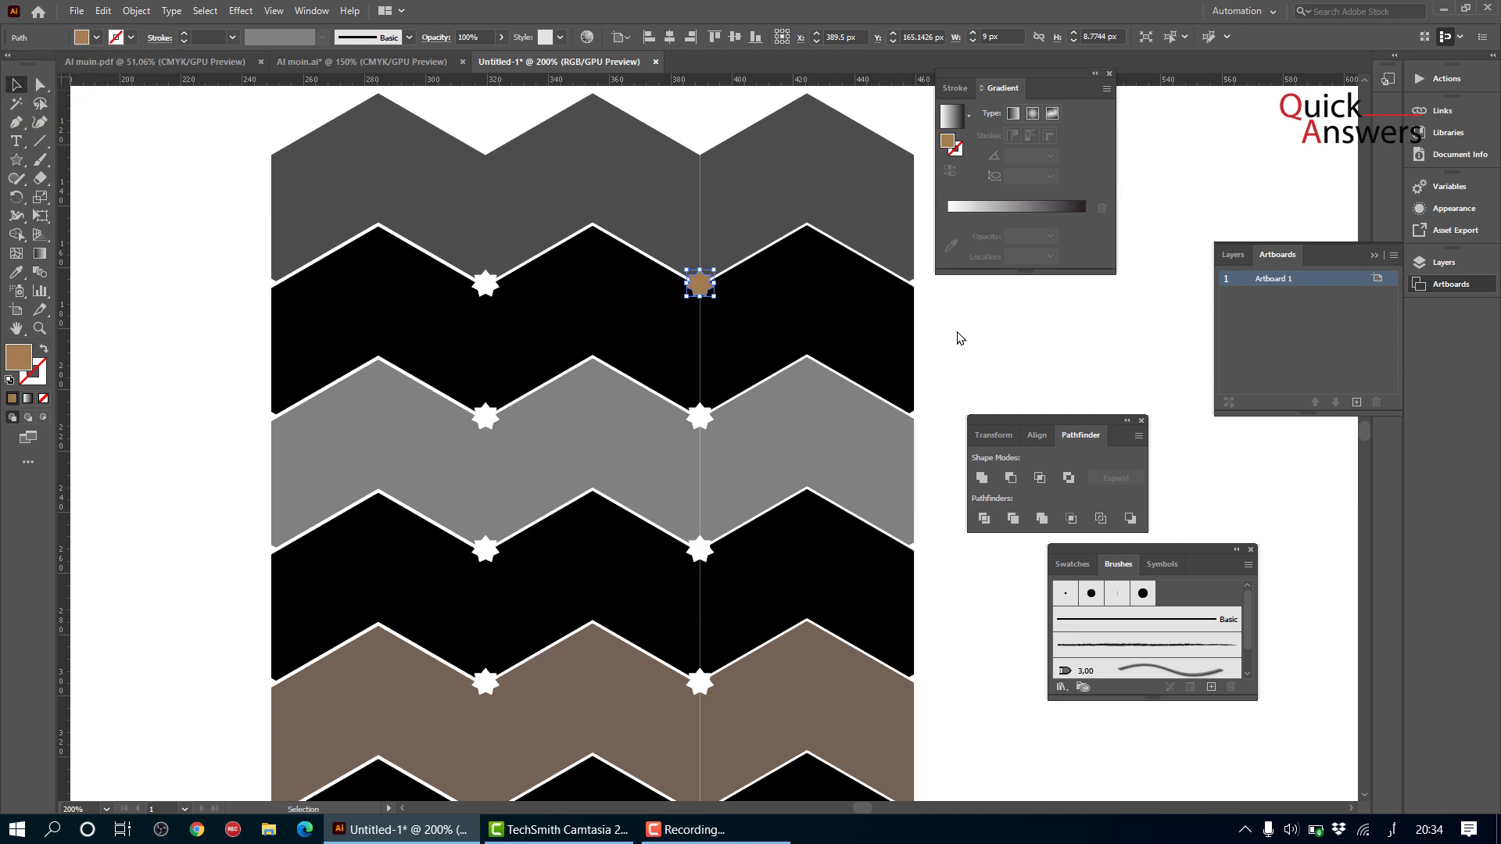
{"action": "left_click", "coordinate": [953, 328]}
{"action": "scroll", "coordinate": [819, 315], "scroll_direction": "down", "scroll_amount": 1}
{"action": "scroll", "coordinate": [821, 320], "scroll_direction": "up", "scroll_amount": 3}
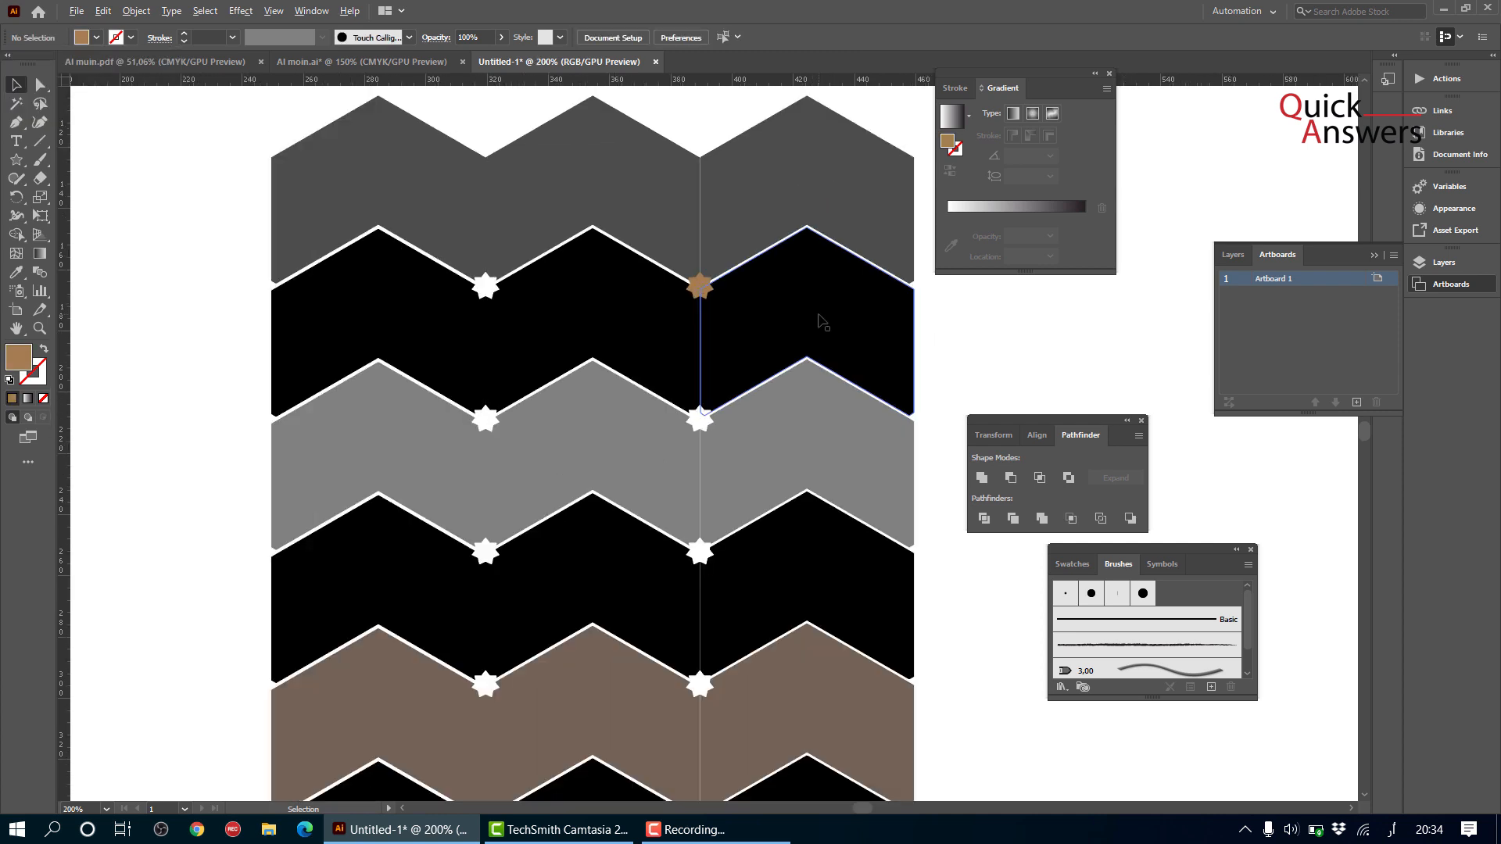
- Apply a radial gradient to the light brown star, with a brown stop at about 60% between the white and black ends
{"action": "left_click", "coordinate": [573, 265]}
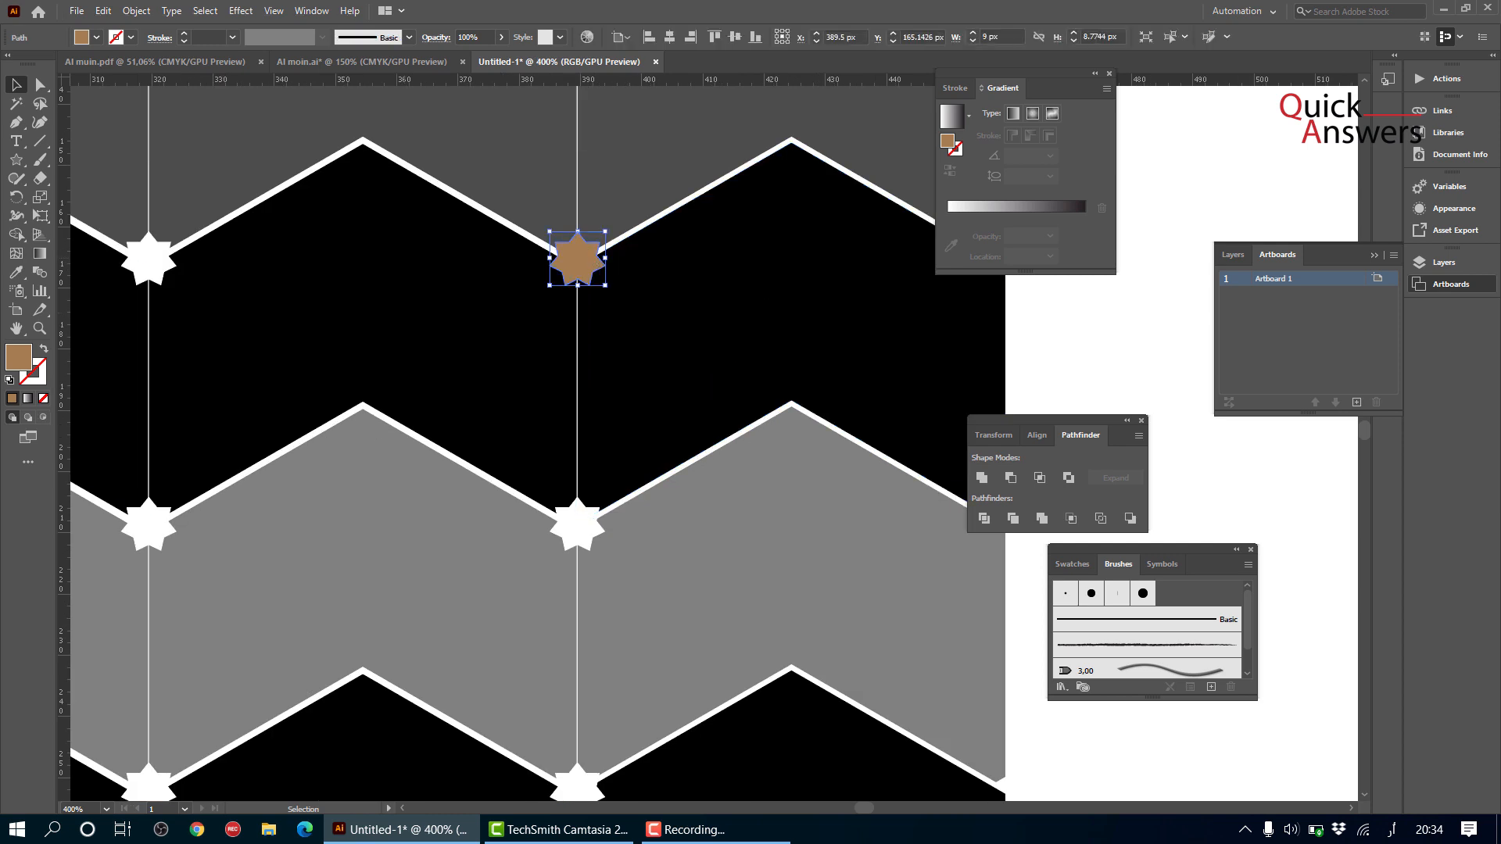
{"action": "double_click", "coordinate": [19, 361]}
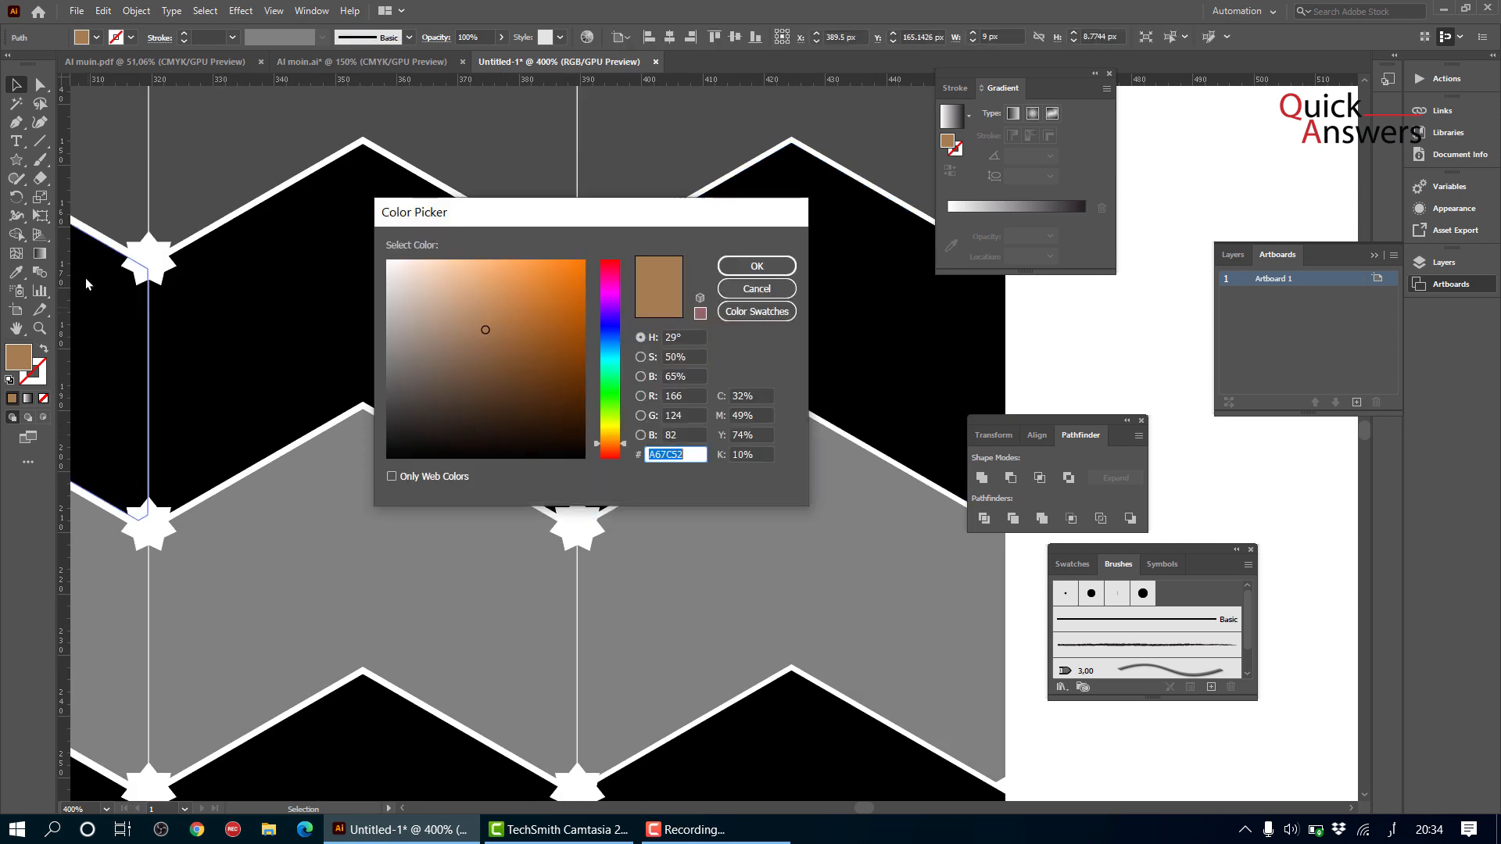
{"action": "left_click", "coordinate": [755, 289]}
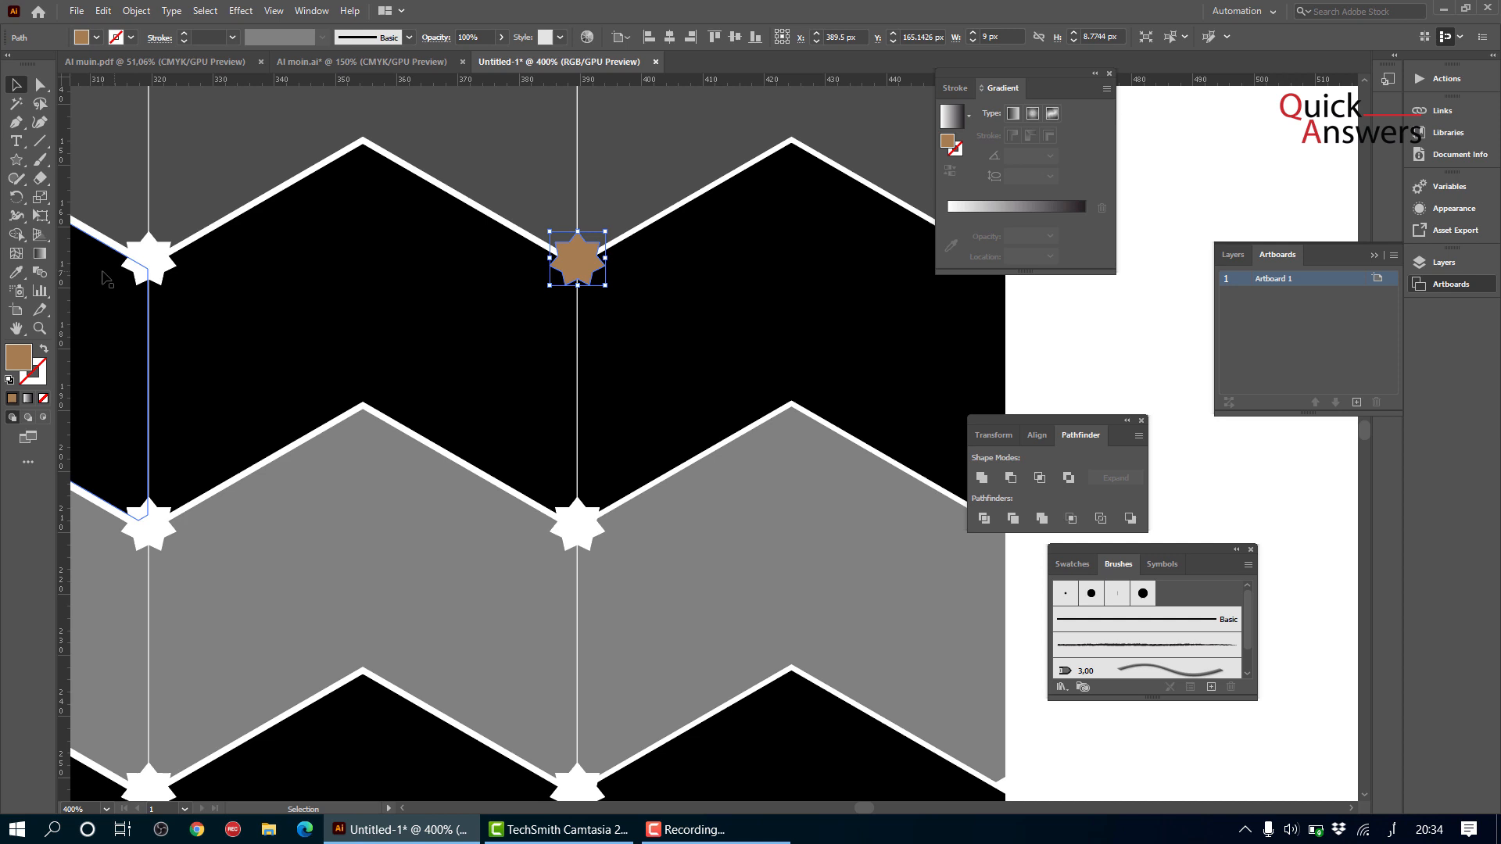
{"action": "left_click", "coordinate": [38, 254]}
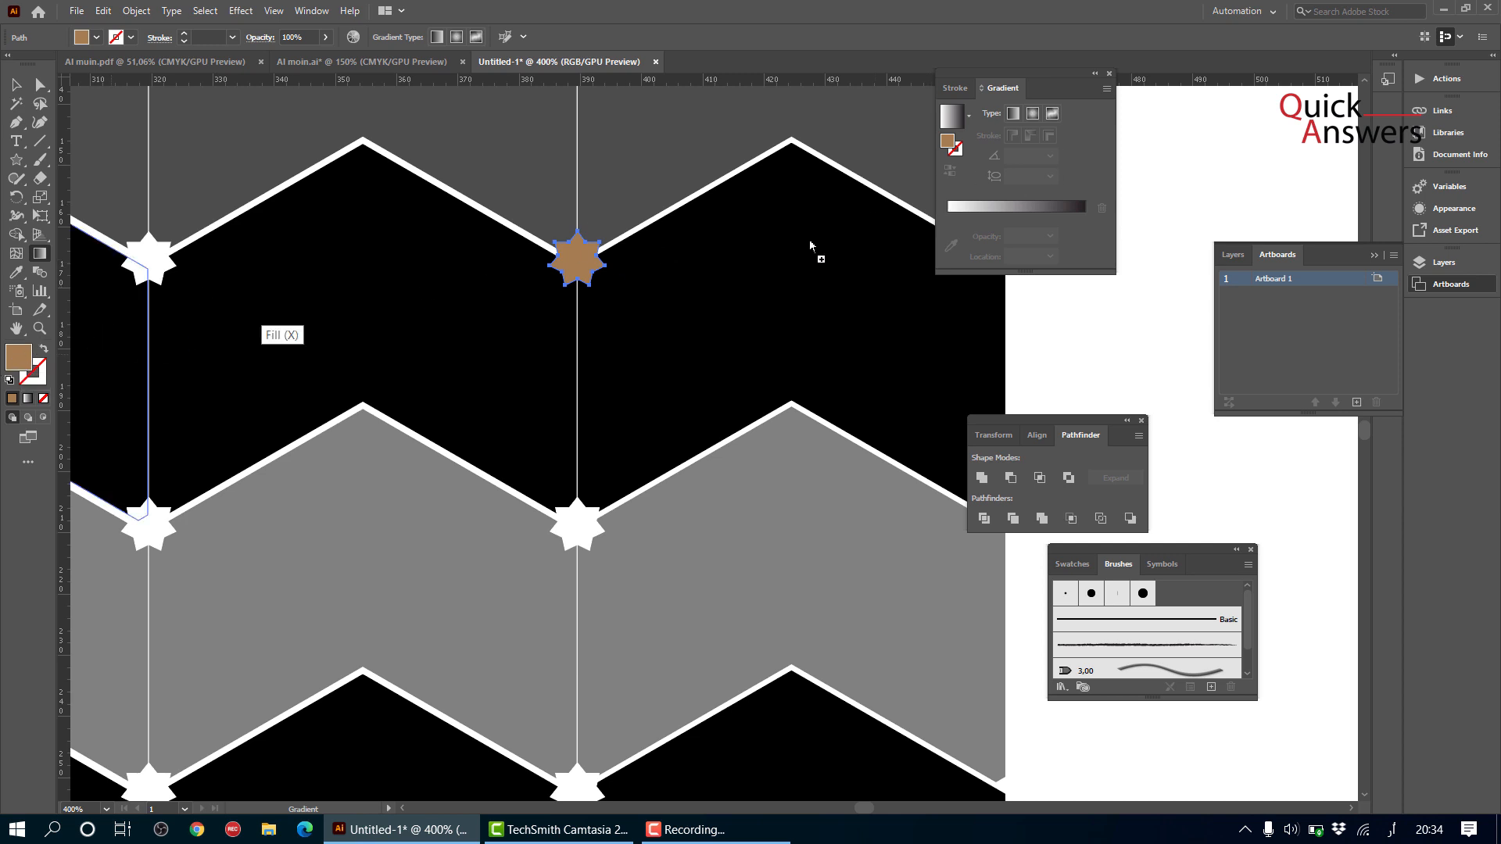
{"action": "left_click", "coordinate": [1031, 227]}
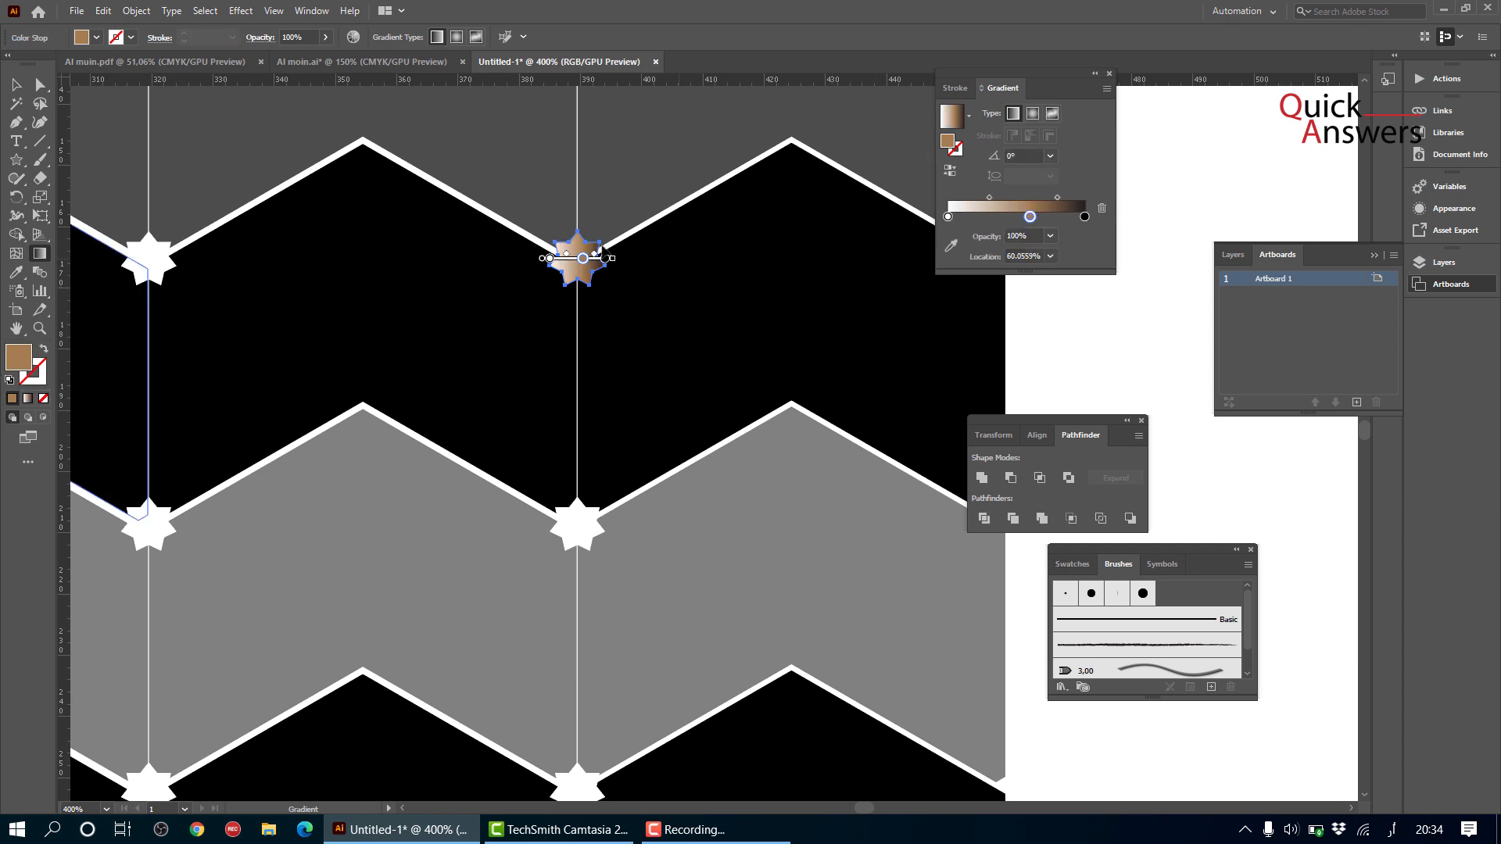
{"action": "left_click", "coordinate": [1033, 113]}
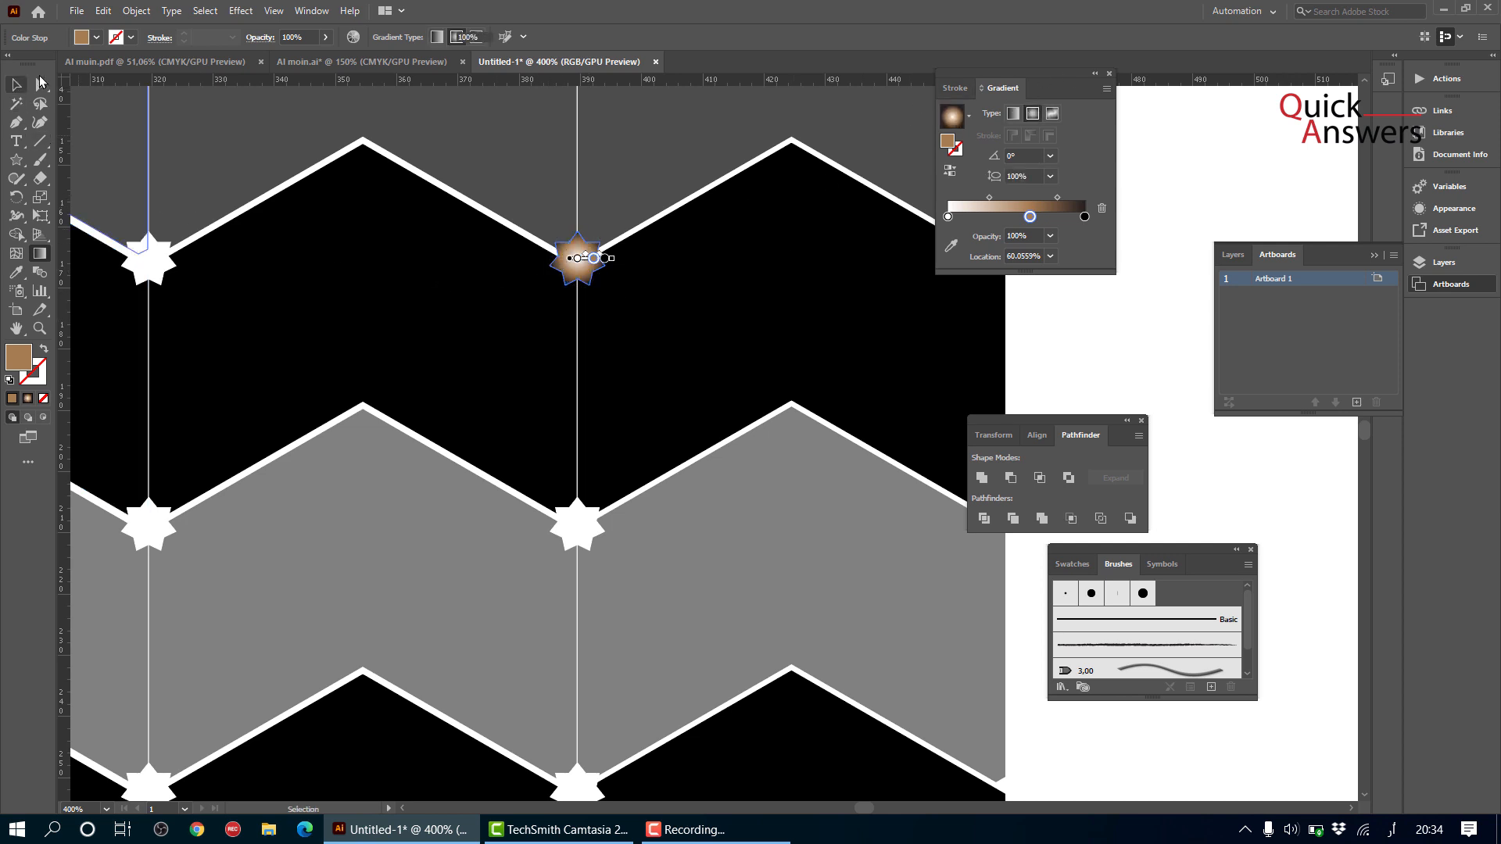
{"action": "left_click", "coordinate": [16, 84]}
{"action": "left_click", "coordinate": [1062, 336]}
- Recolour the end stop of the star's radial gradient to yellow with R 209, G 204 and B 60
{"action": "scroll", "coordinate": [585, 258], "scroll_direction": "up", "scroll_amount": 2}
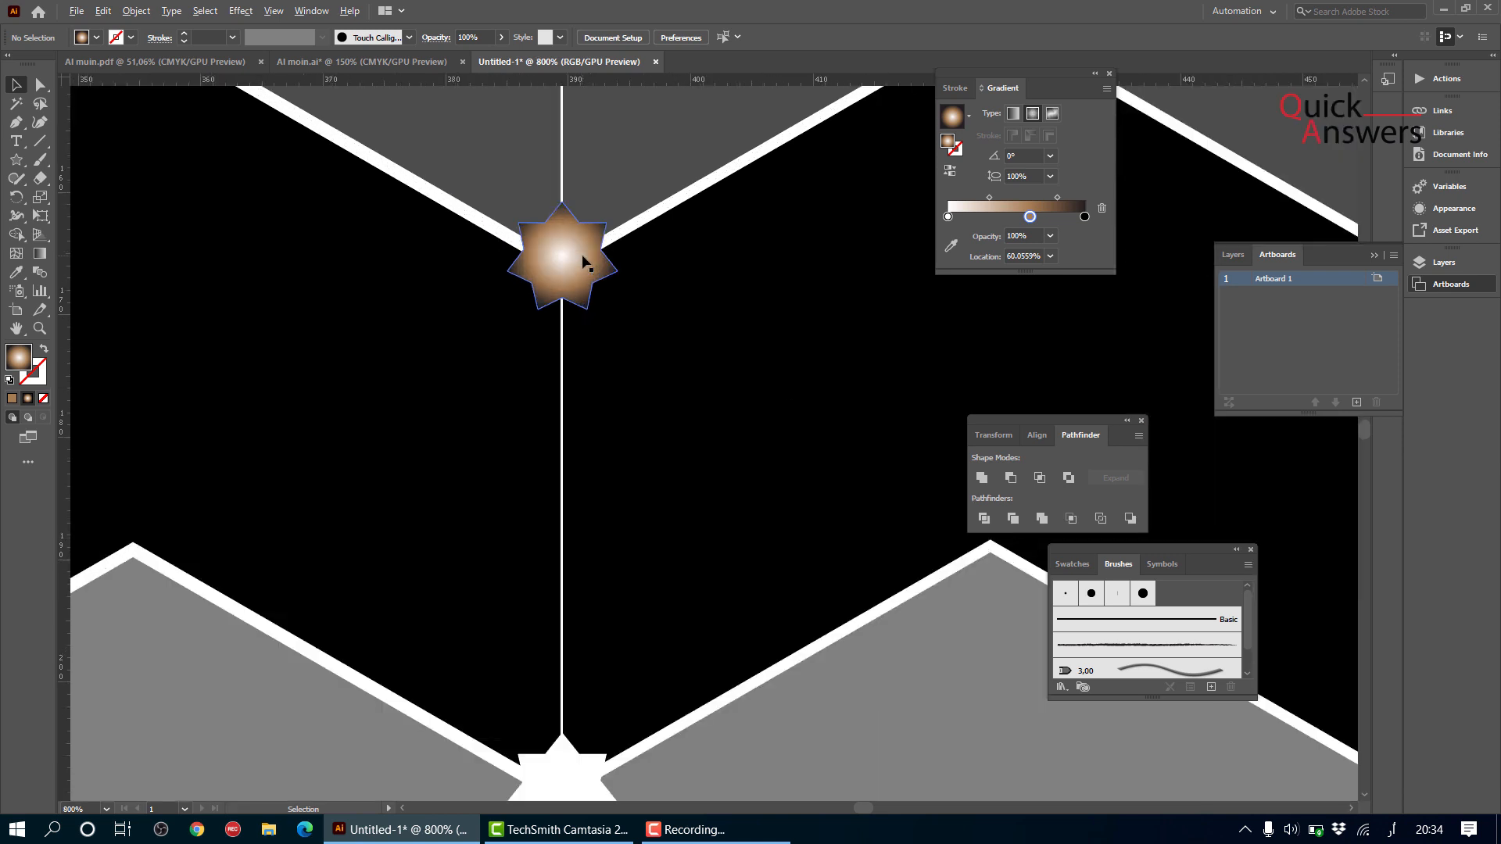
{"action": "left_click", "coordinate": [582, 255]}
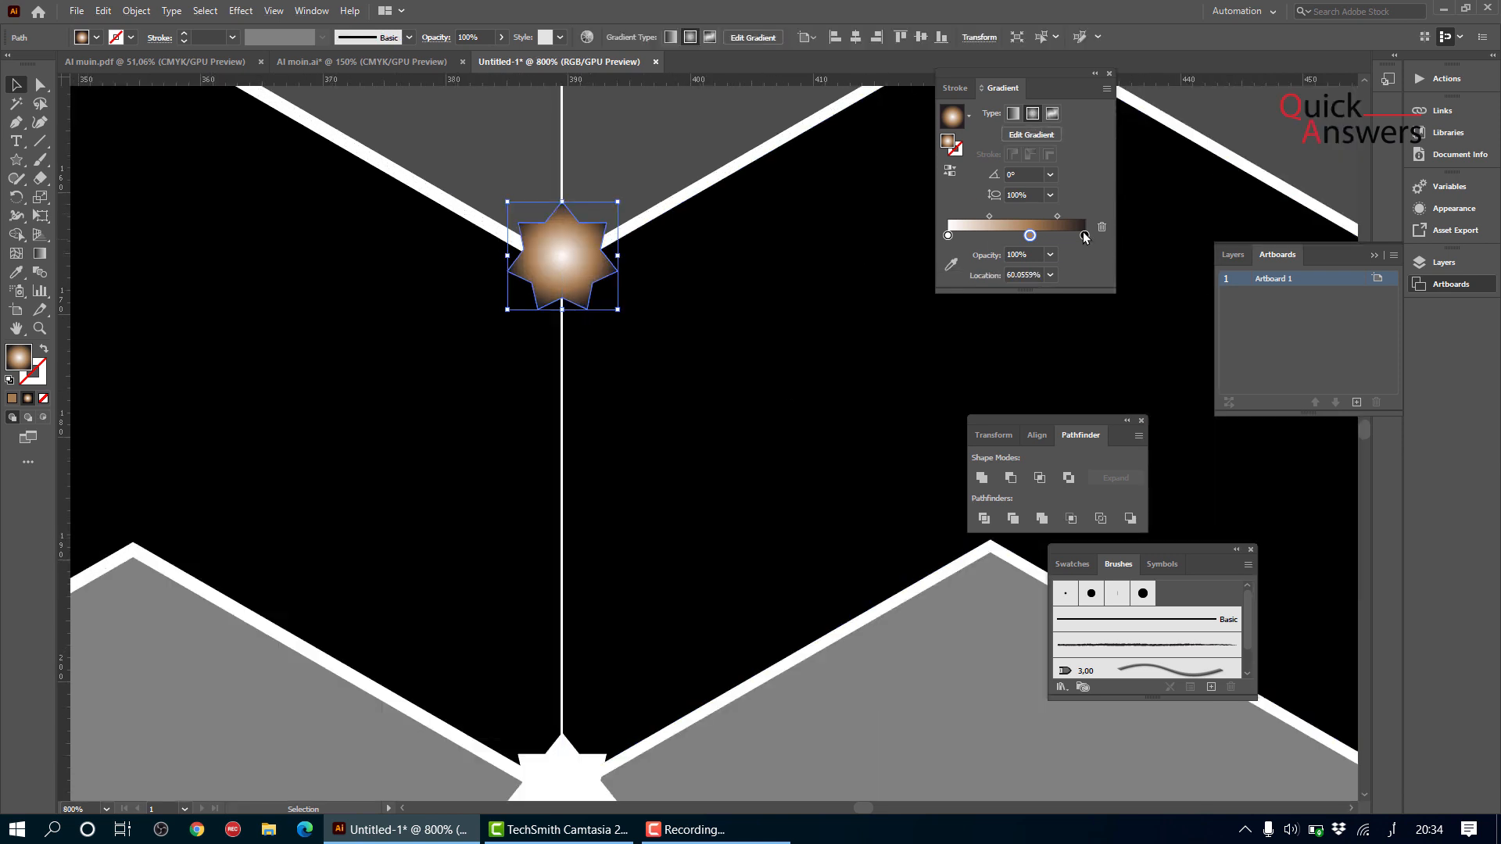
{"action": "left_click", "coordinate": [1054, 235]}
{"action": "mouse_move", "coordinate": [1084, 235]}
{"action": "left_mouse_down"}
{"action": "mouse_move", "coordinate": [1086, 265]}
{"action": "mouse_move", "coordinate": [1084, 235]}
{"action": "left_mouse_up"}
{"action": "double_click", "coordinate": [1084, 234]}
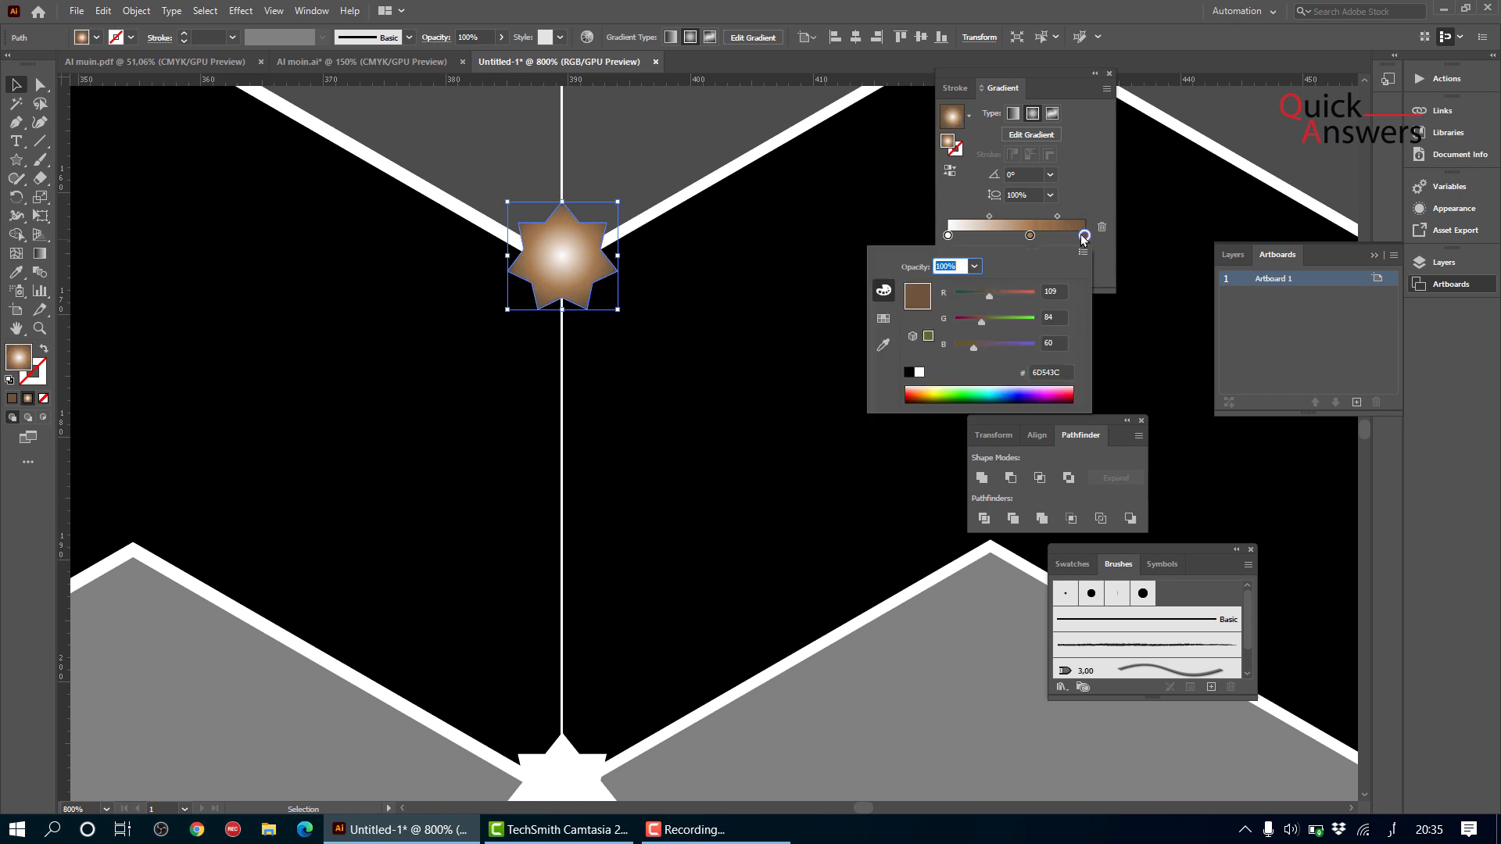
{"action": "left_click", "coordinate": [1019, 294]}
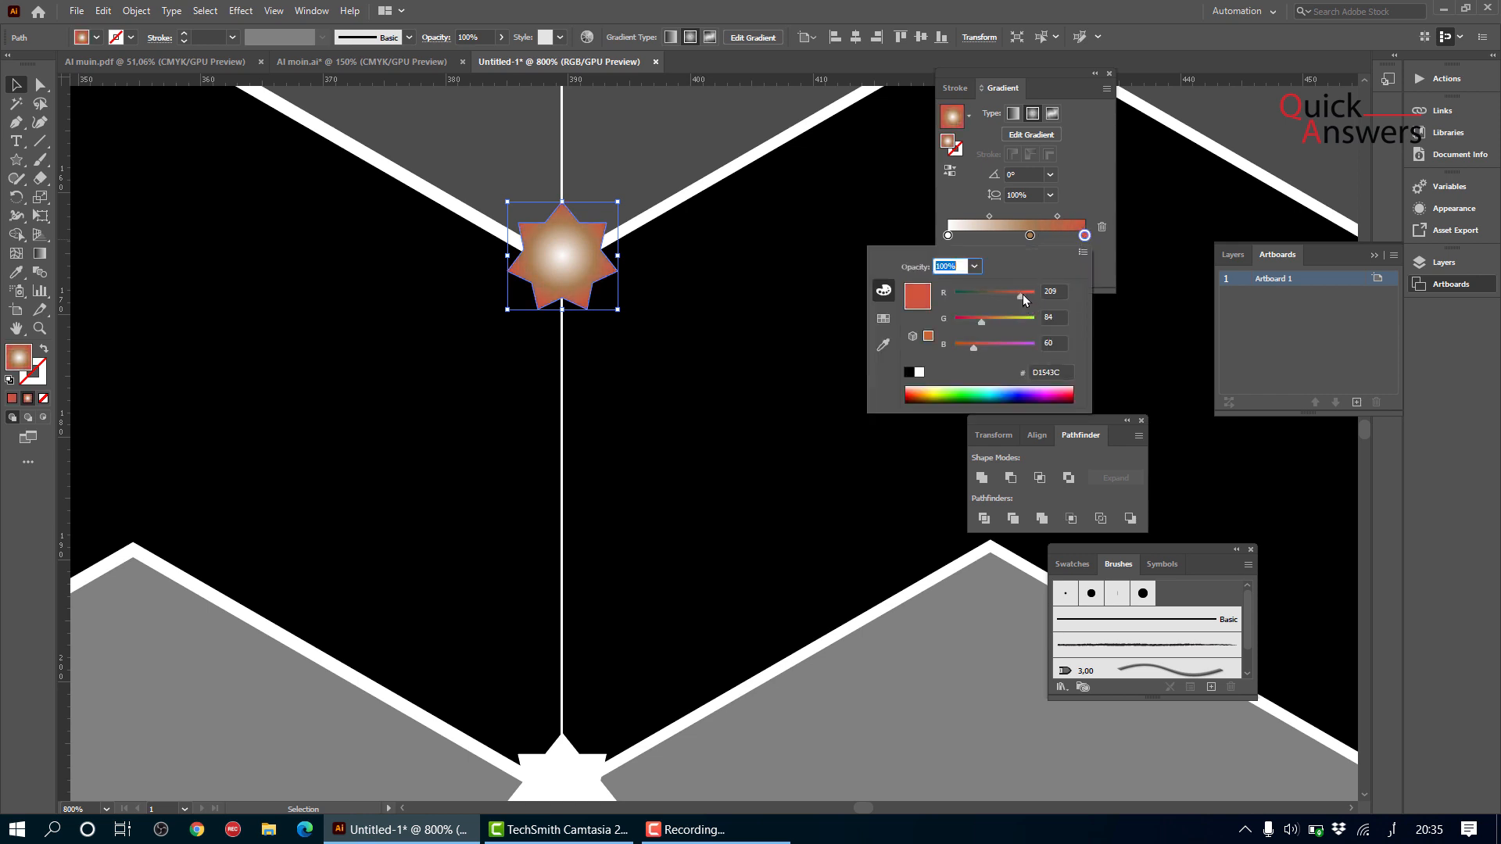
{"action": "left_click", "coordinate": [1022, 320]}
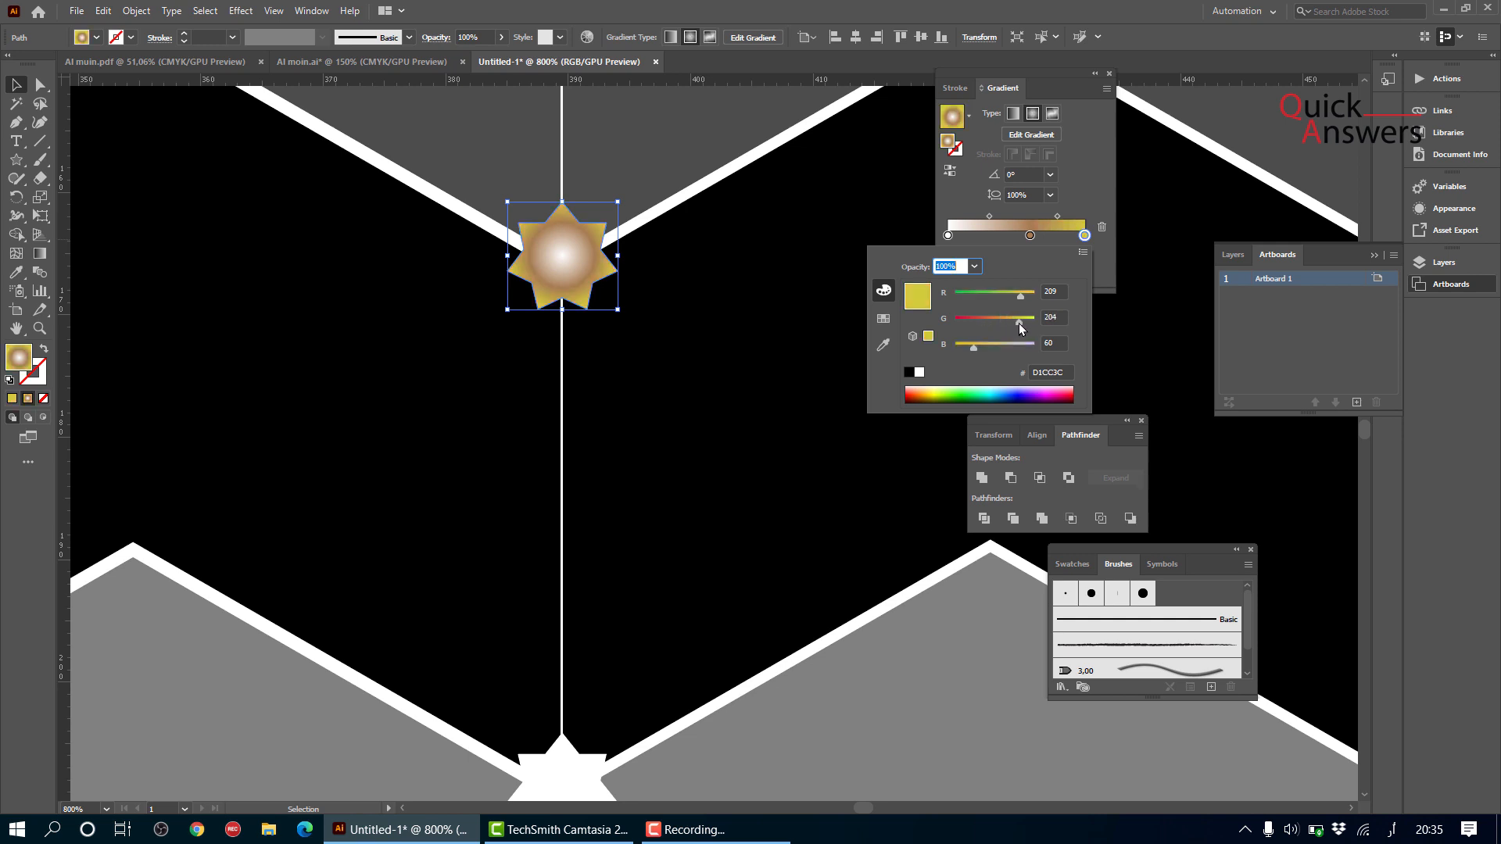
- Reposition the brown stop of the star's gradient to about 56%, adjust the blend midpoints, and reverse the gradient direction
{"action": "left_click", "coordinate": [1030, 234]}
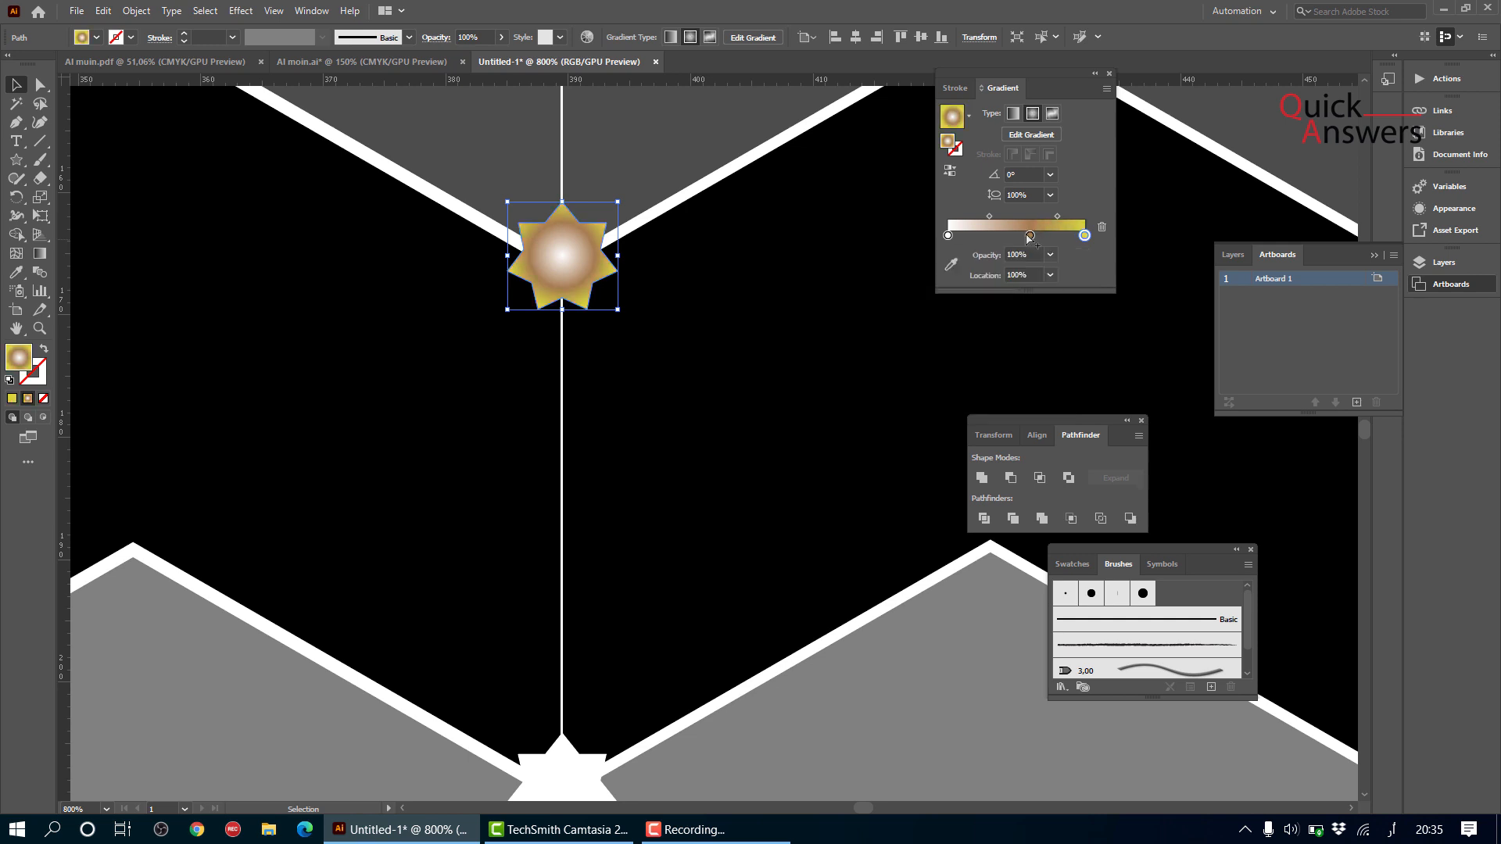
{"action": "left_click_drag", "start_coordinate": [1030, 235], "coordinate": [1066, 217]}
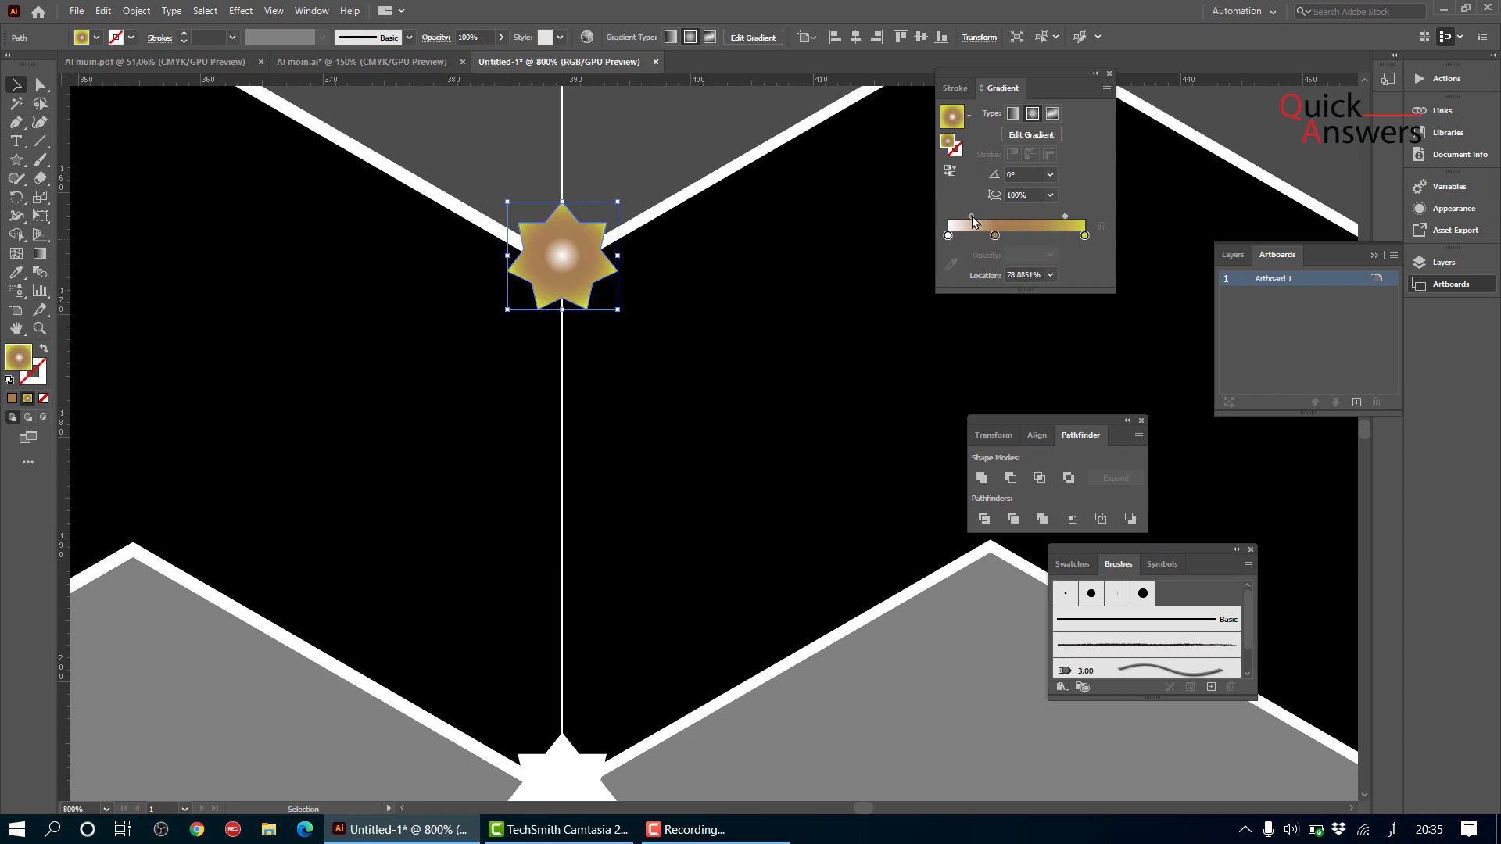
{"action": "left_click_drag", "start_coordinate": [972, 216], "coordinate": [1025, 236]}
{"action": "left_click", "coordinate": [995, 236]}
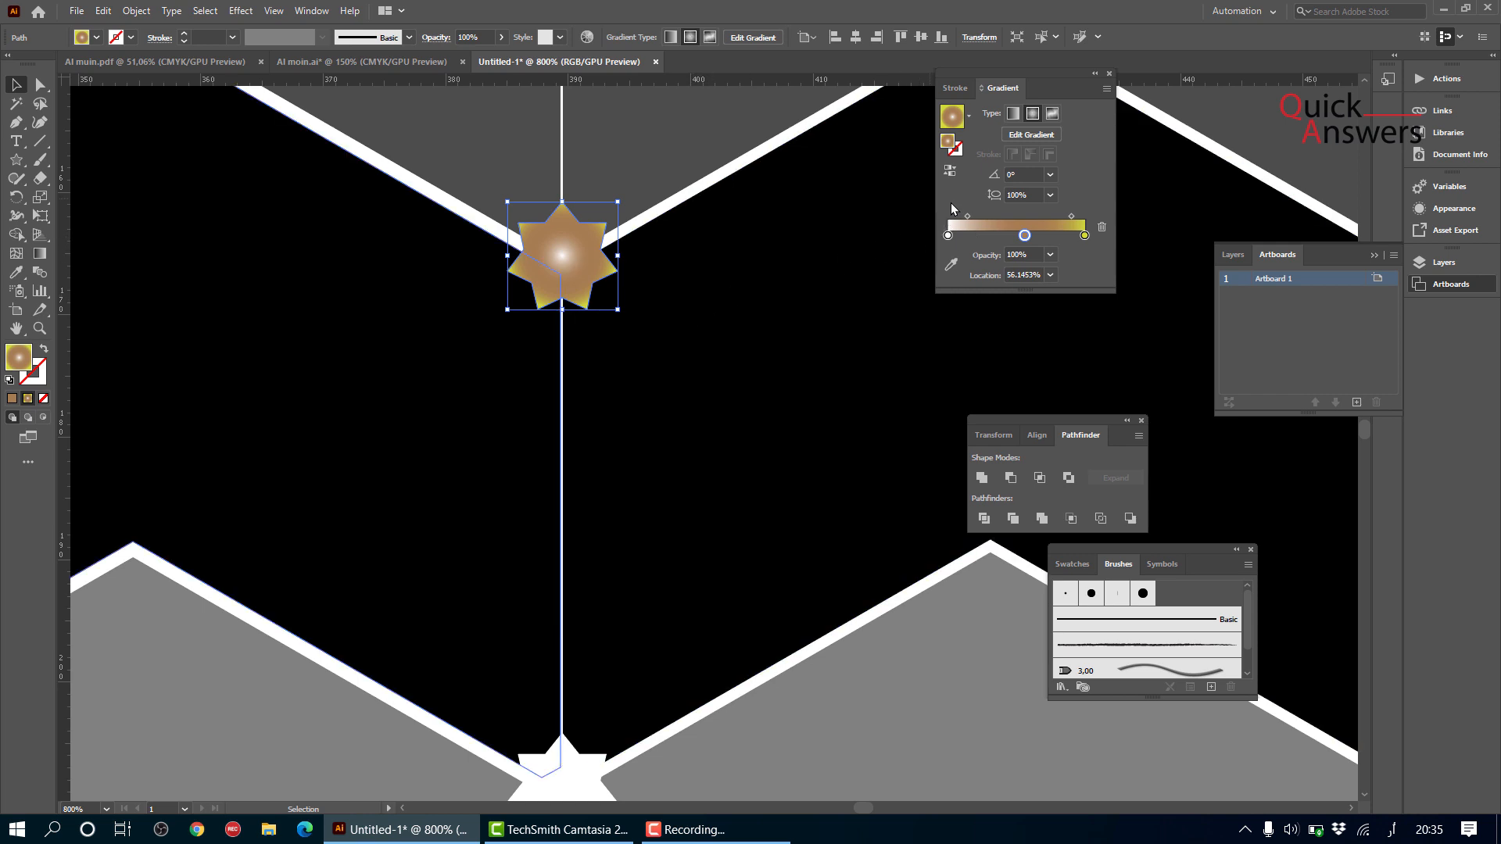
{"action": "left_click", "coordinate": [950, 172]}
{"action": "left_click", "coordinate": [721, 305]}
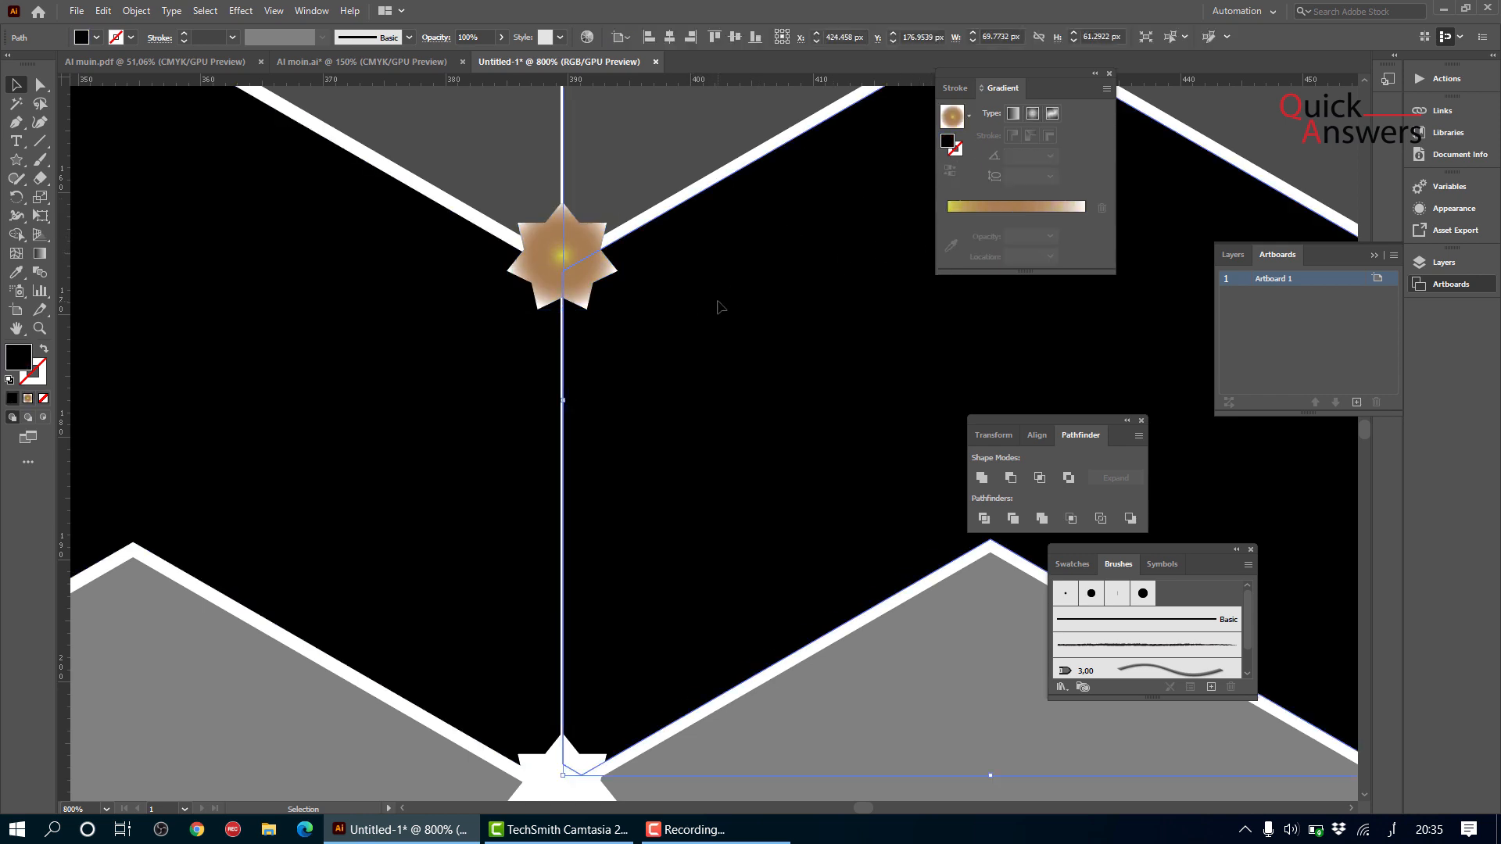
{"action": "scroll", "coordinate": [720, 306], "scroll_direction": "down", "scroll_amount": 4}
{"action": "left_click", "coordinate": [1044, 329]}
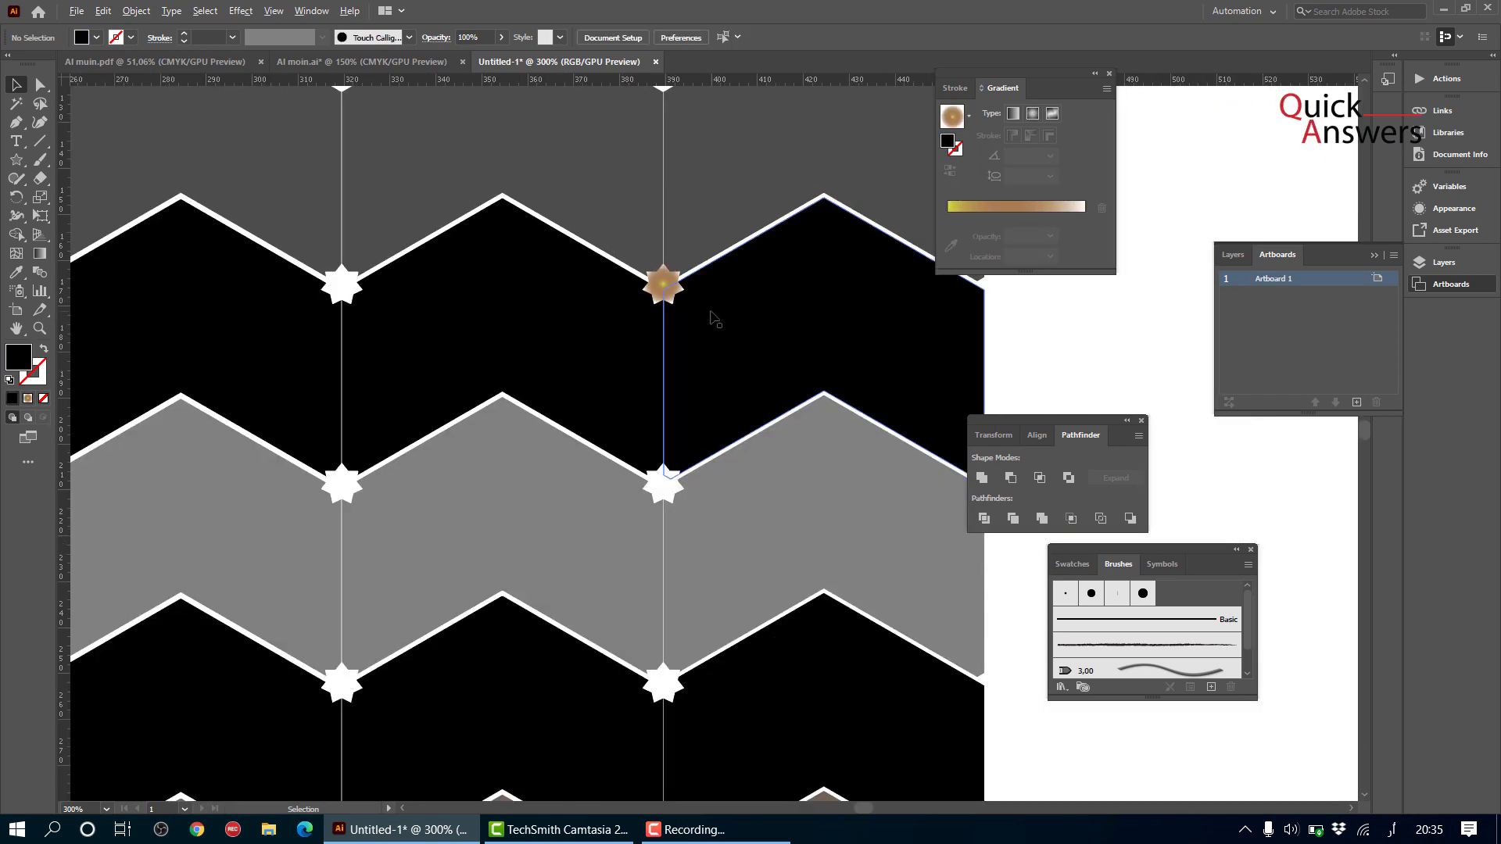
- Select only the ten junction stars by selecting the pattern and removing every chevron from the selection
{"action": "scroll", "coordinate": [710, 318], "scroll_direction": "down", "scroll_amount": 3}
{"action": "scroll", "coordinate": [917, 323], "scroll_direction": "up", "scroll_amount": 2}
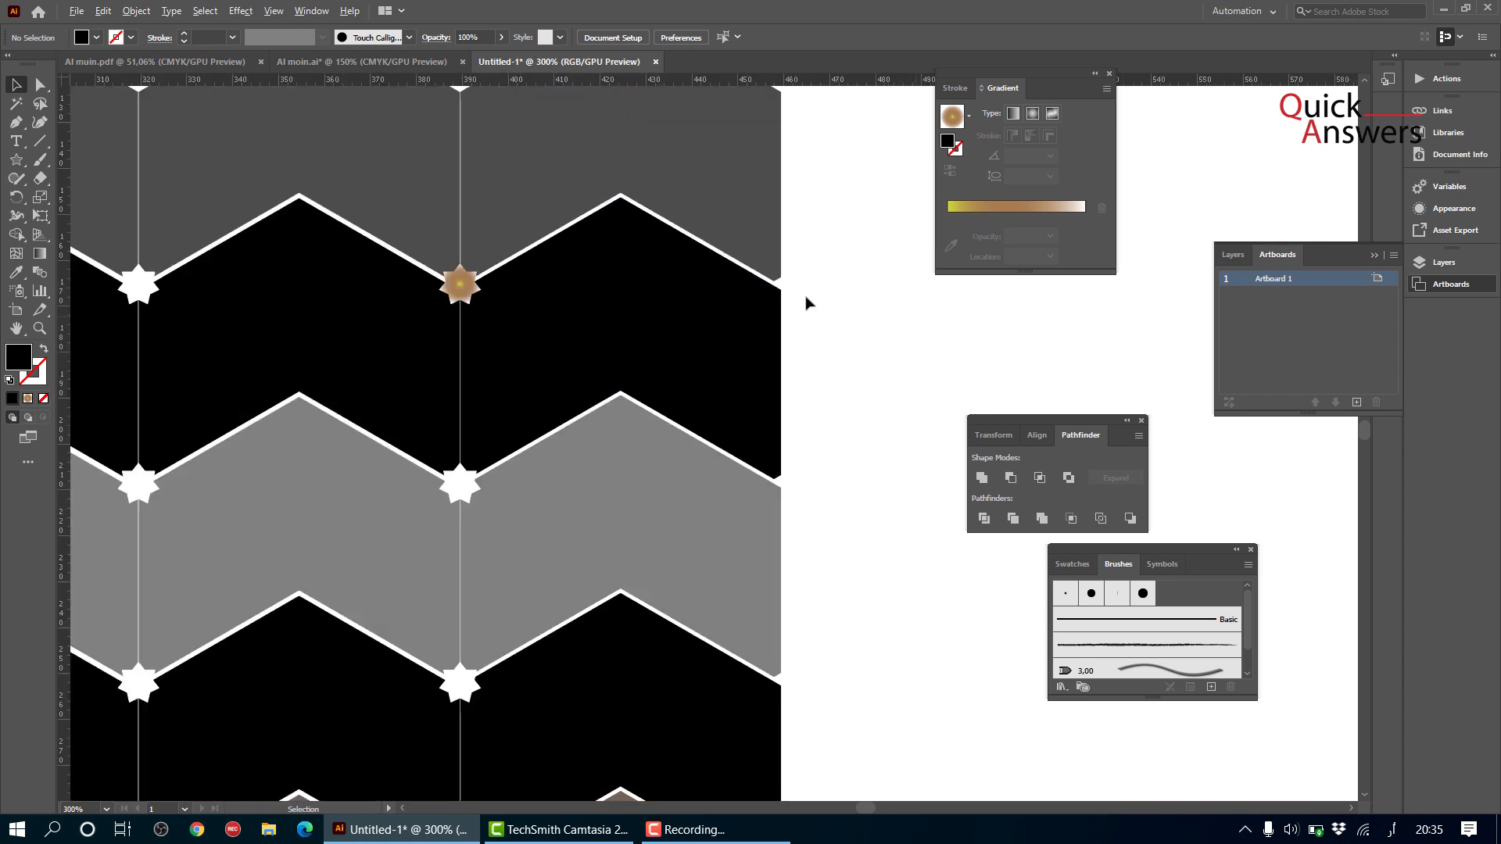
{"action": "scroll", "coordinate": [570, 328], "scroll_direction": "down", "scroll_amount": 4}
{"action": "left_click_drag", "start_coordinate": [199, 310], "coordinate": [564, 661]}
{"action": "left_click_drag", "start_coordinate": [689, 714], "coordinate": [239, 618]}
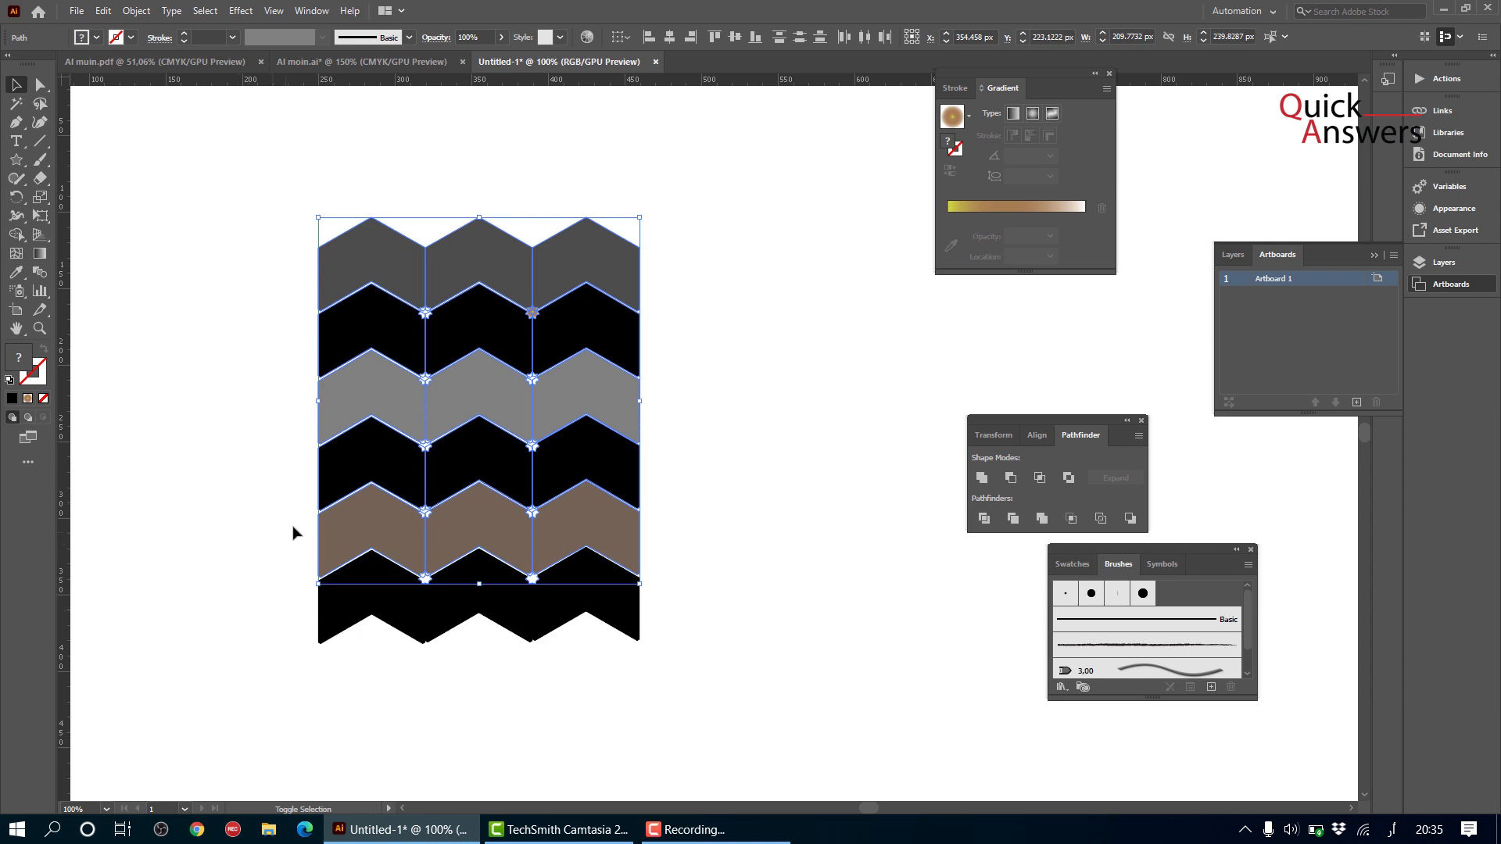
{"action": "left_click", "coordinate": [363, 527], "text": "shift"}
{"action": "left_click", "coordinate": [471, 523], "text": "shift"}
{"action": "left_click", "coordinate": [581, 518], "text": "shift"}
{"action": "left_click", "coordinate": [548, 473], "text": "shift"}
{"action": "left_click", "coordinate": [438, 472], "text": "shift"}
{"action": "left_click", "coordinate": [358, 466], "text": "shift"}
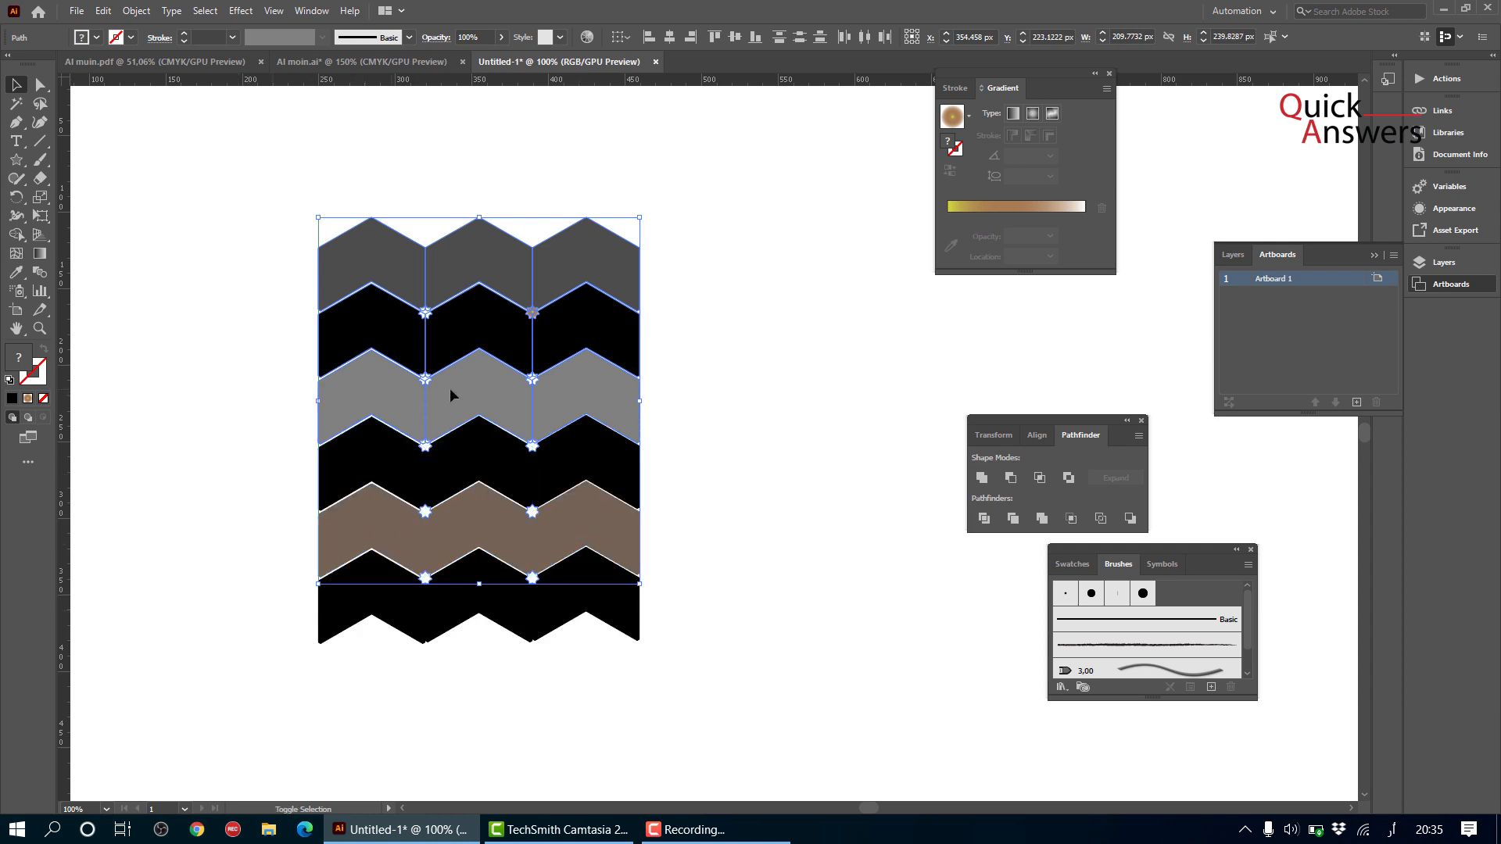
{"action": "left_click", "coordinate": [551, 399], "text": "shift"}
{"action": "left_click", "coordinate": [547, 289], "text": "shift"}
{"action": "left_click", "coordinate": [512, 282], "text": "shift"}
{"action": "left_click", "coordinate": [393, 270], "text": "shift"}
{"action": "left_click", "coordinate": [392, 324], "text": "shift"}
{"action": "left_click", "coordinate": [500, 322], "text": "shift"}
{"action": "left_click", "coordinate": [604, 324], "text": "shift"}
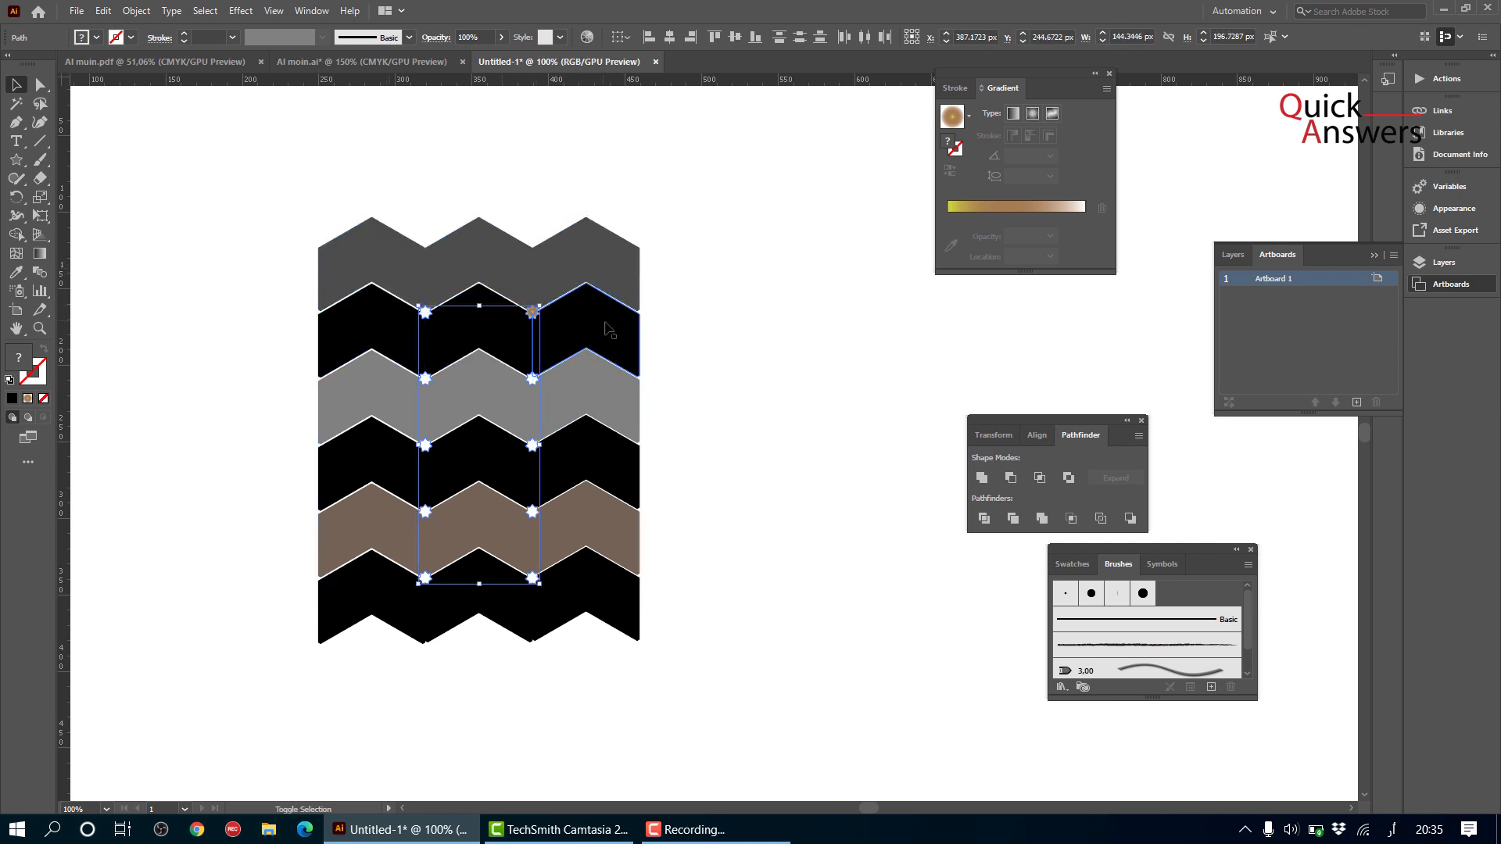
- Copy the brown star's radial gradient fill onto all ten selected junction stars with the Eyedropper
{"action": "scroll", "coordinate": [521, 403], "scroll_direction": "up", "scroll_amount": 3}
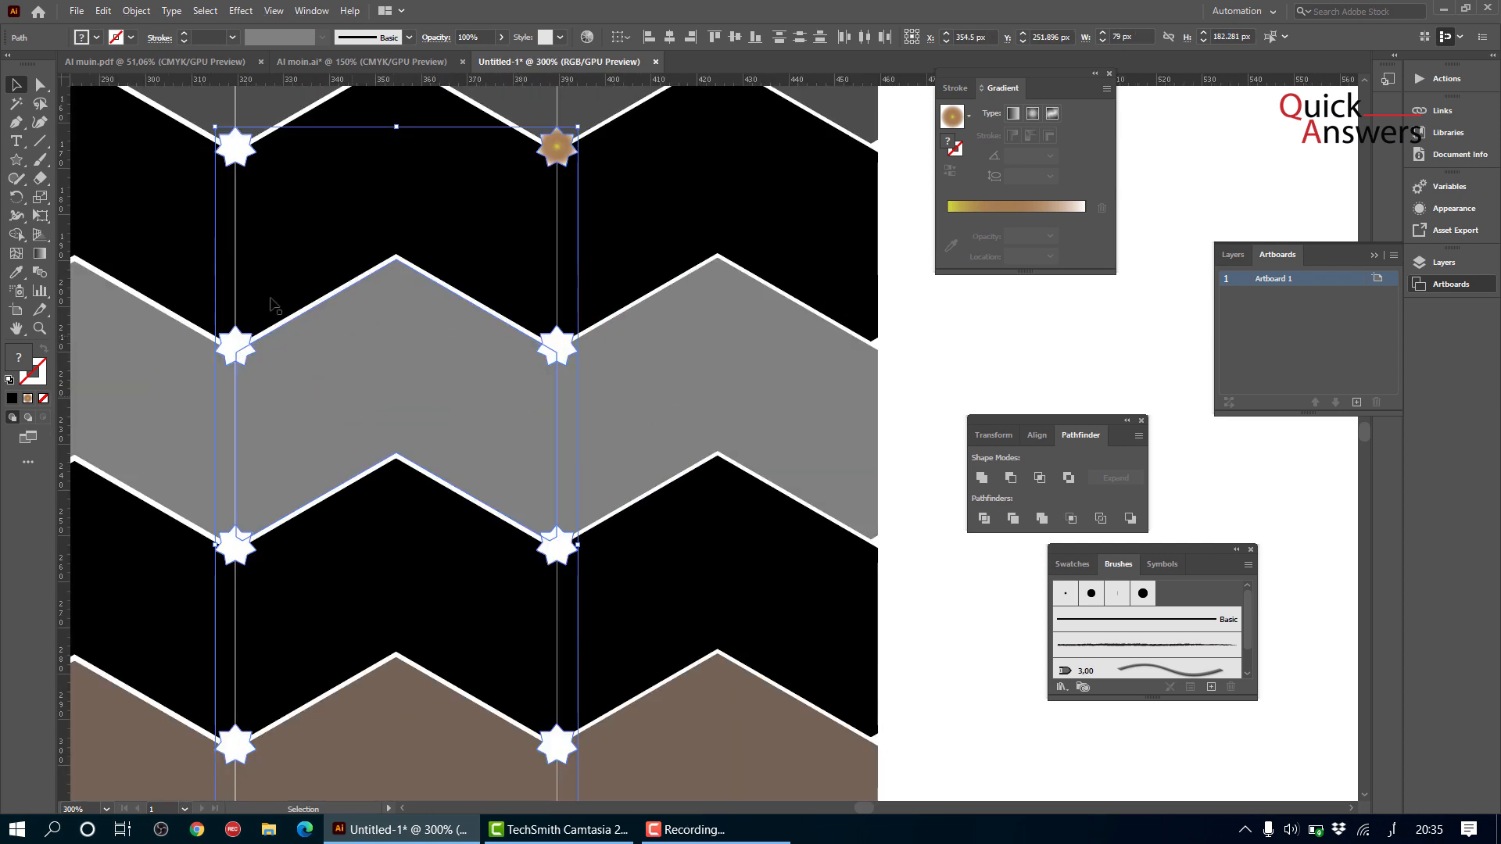
{"action": "left_click", "coordinate": [19, 275]}
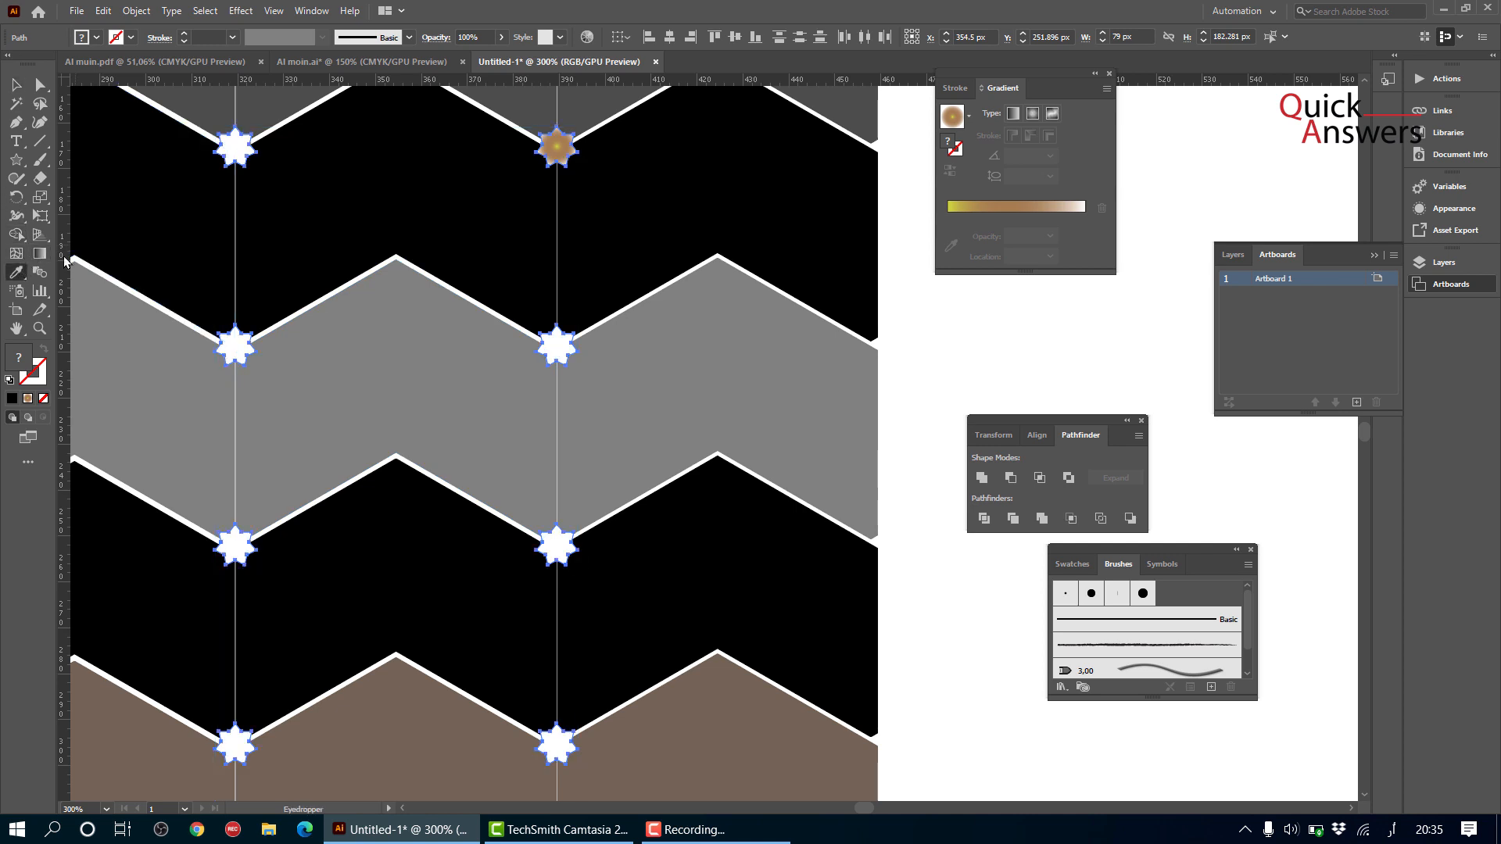
{"action": "key", "text": "ctrl"}
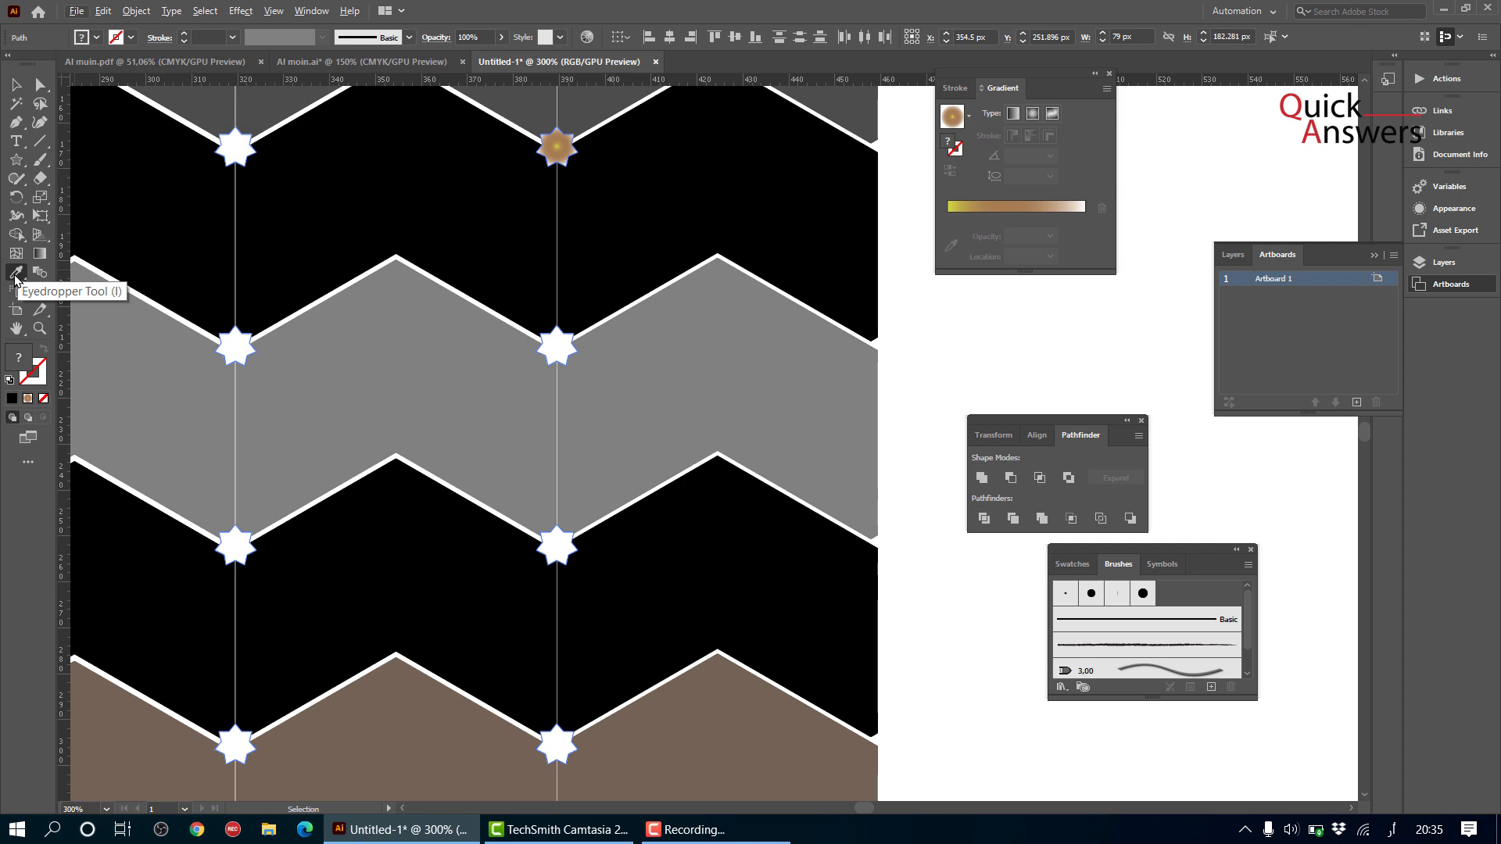
{"action": "left_click", "coordinate": [14, 274]}
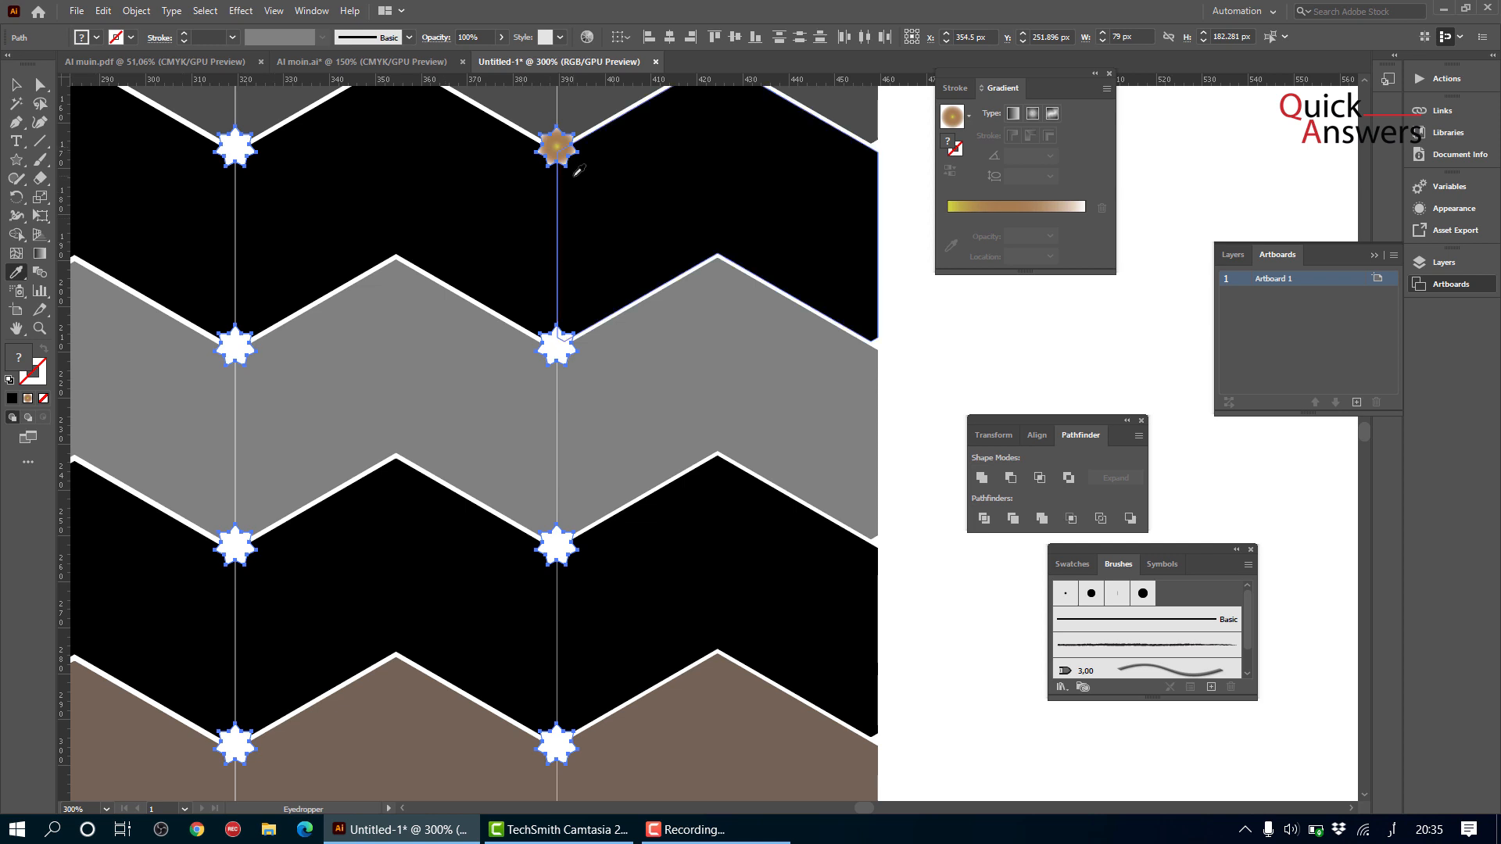
{"action": "left_click", "coordinate": [562, 346]}
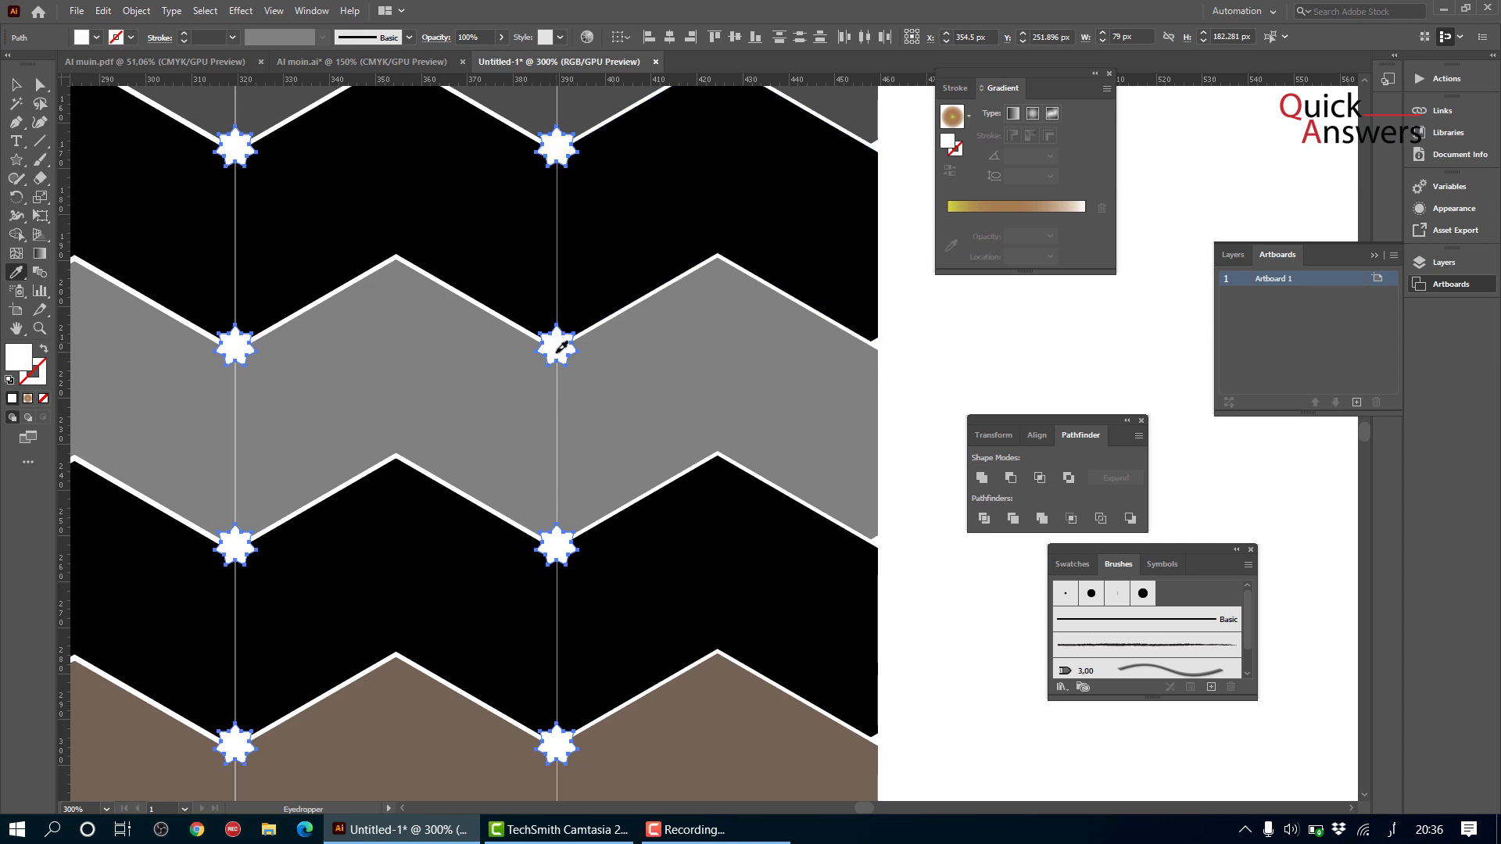
{"action": "key", "text": "ctrl+z"}
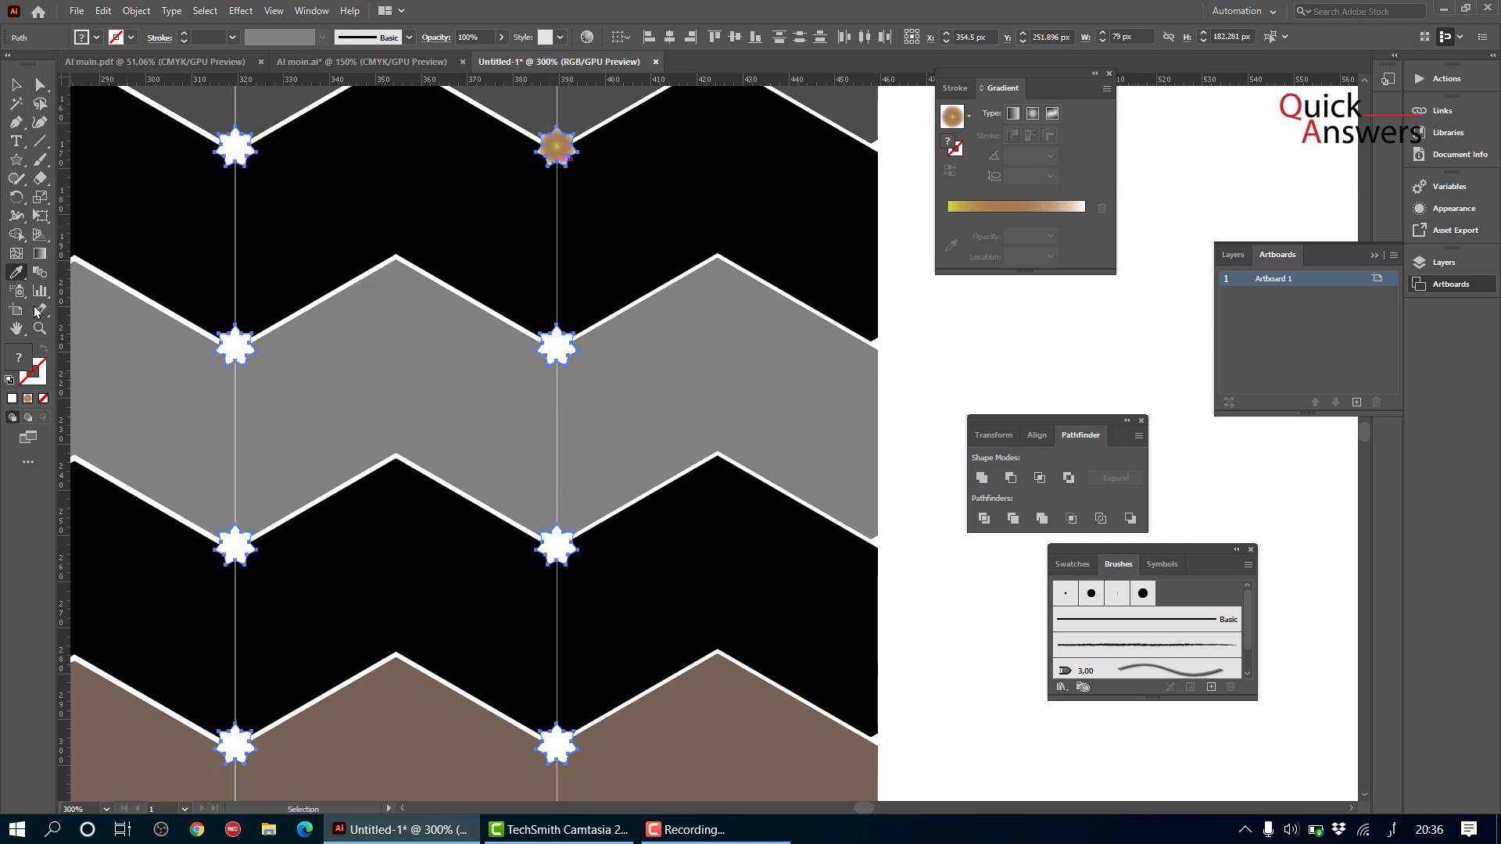
{"action": "left_click", "coordinate": [562, 143]}
{"action": "key", "text": "ctrl+minus"}
{"action": "key", "text": "ctrl+minus"}
{"action": "key", "text": "ctrl+minus"}
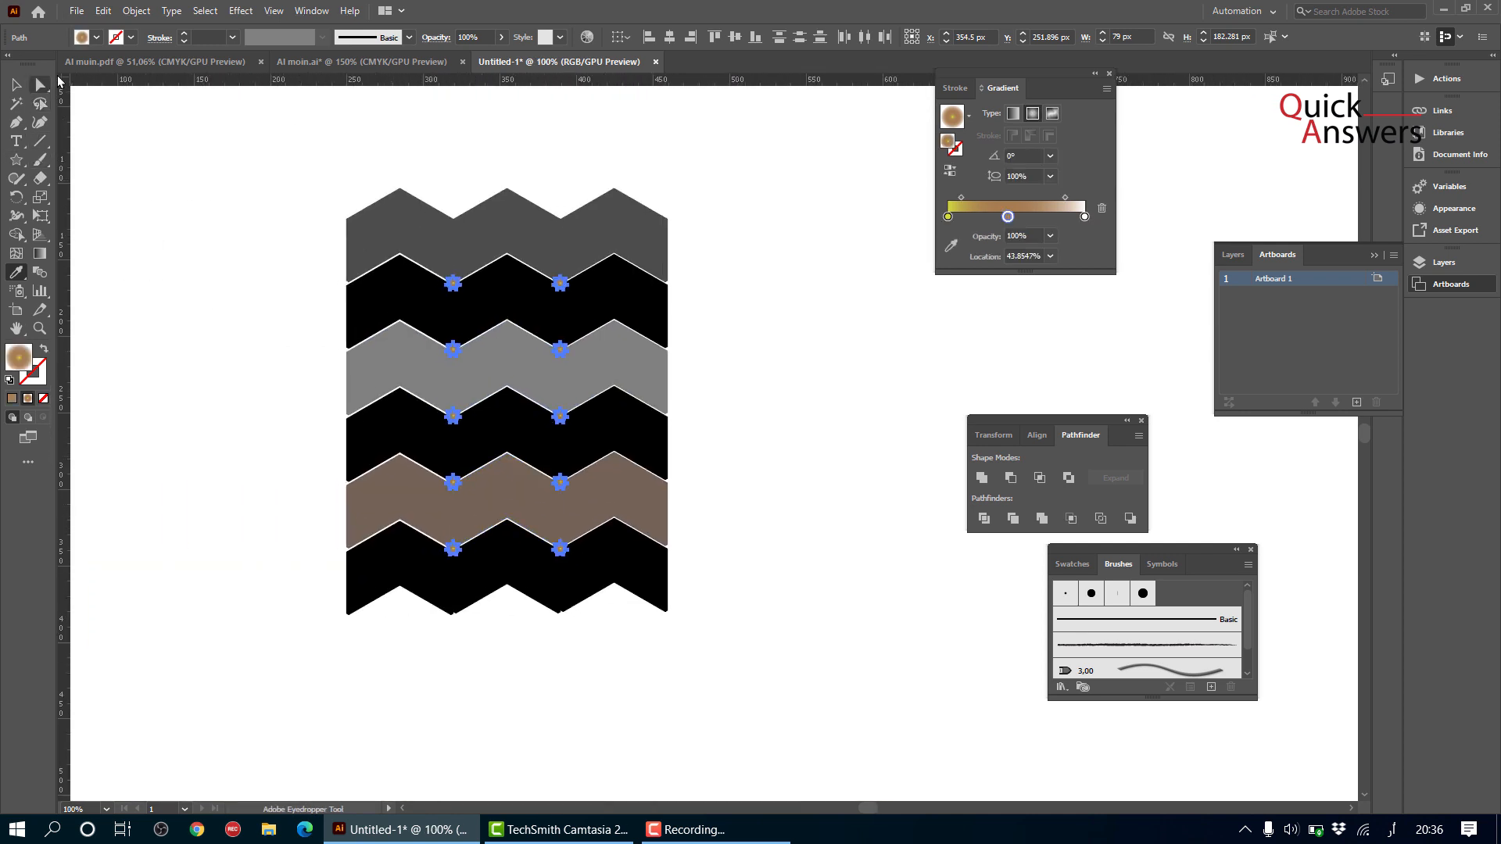
- Fill all ten junction stars with the white swatch and deselect them
{"action": "left_click", "coordinate": [97, 36]}
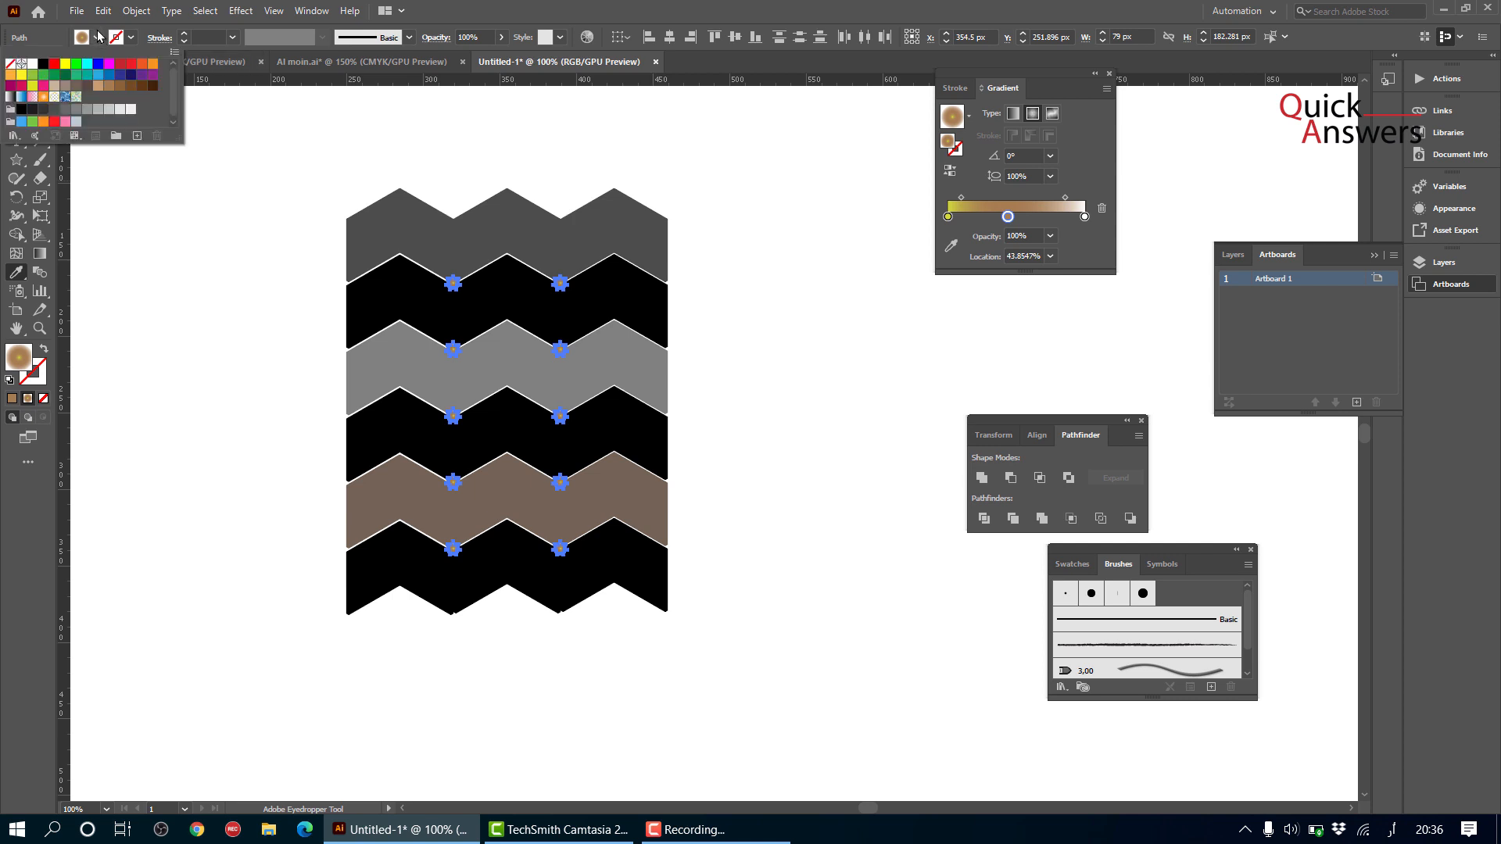
{"action": "left_click", "coordinate": [99, 86]}
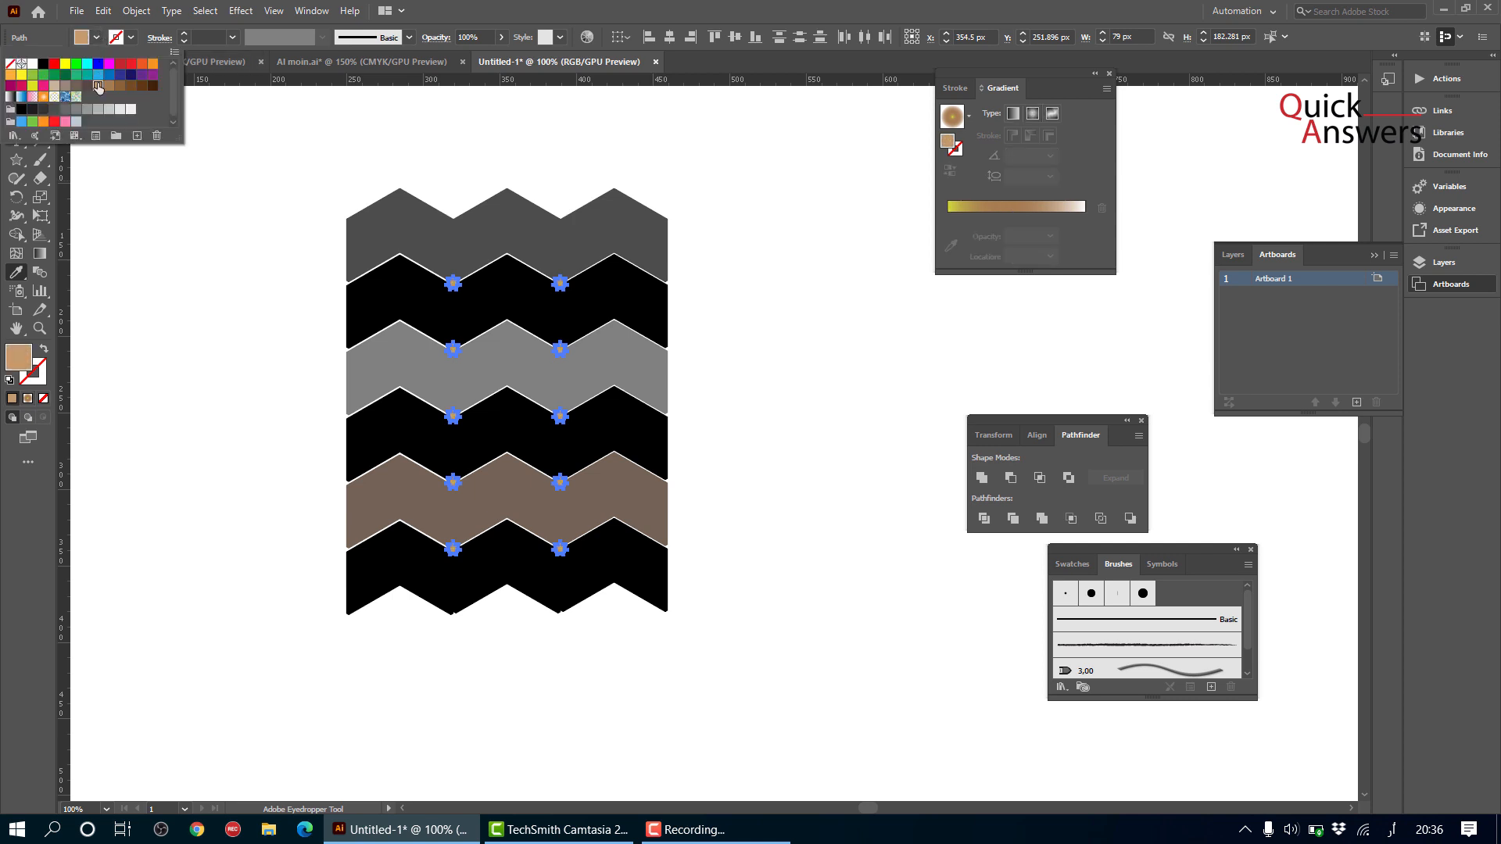
{"action": "left_click", "coordinate": [30, 66]}
{"action": "left_click", "coordinate": [200, 346]}
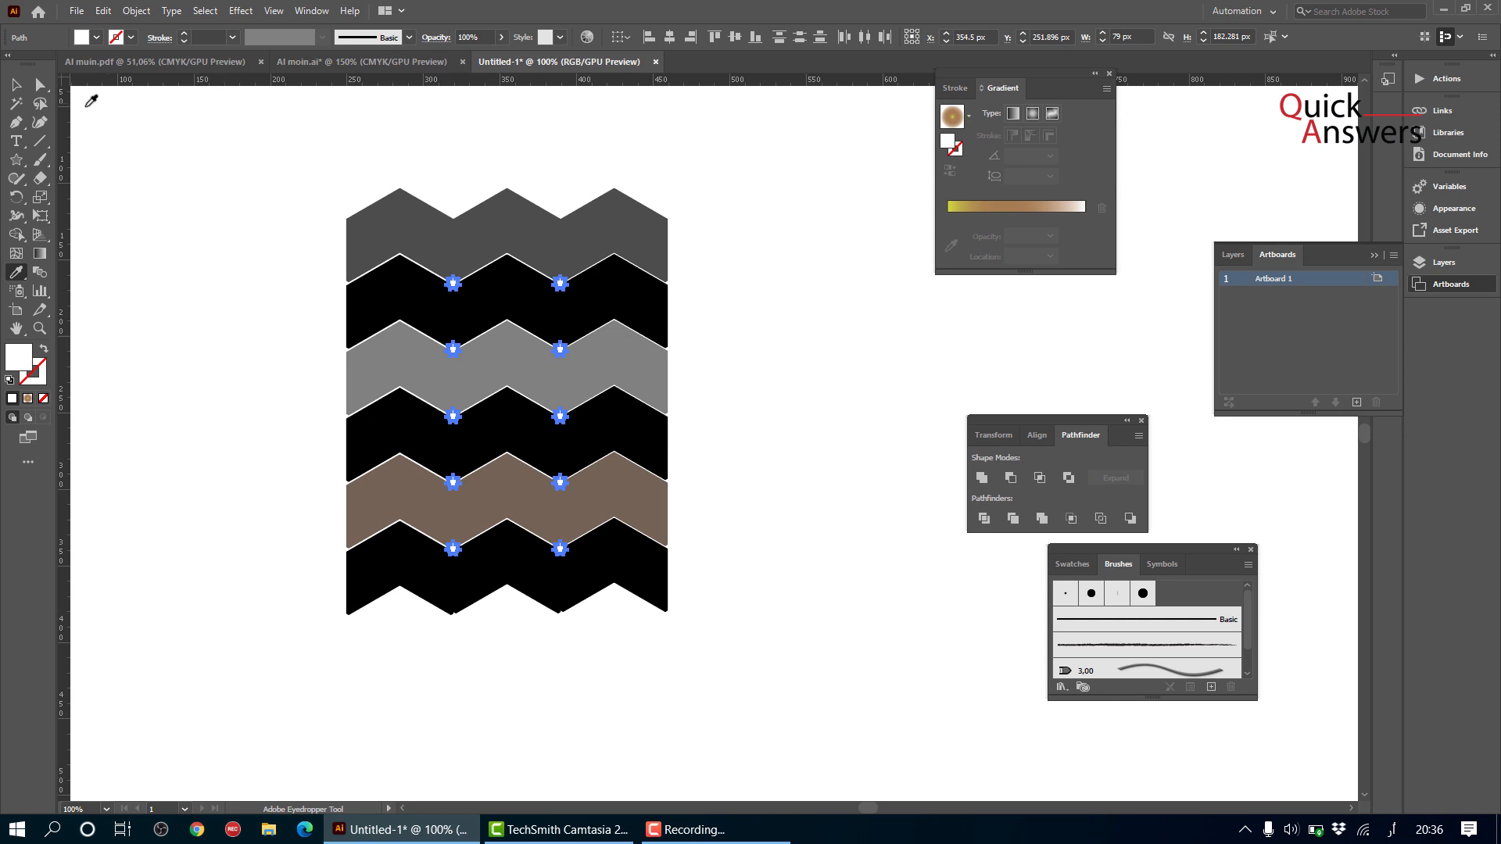
{"action": "left_click", "coordinate": [16, 84]}
{"action": "left_click", "coordinate": [289, 314]}
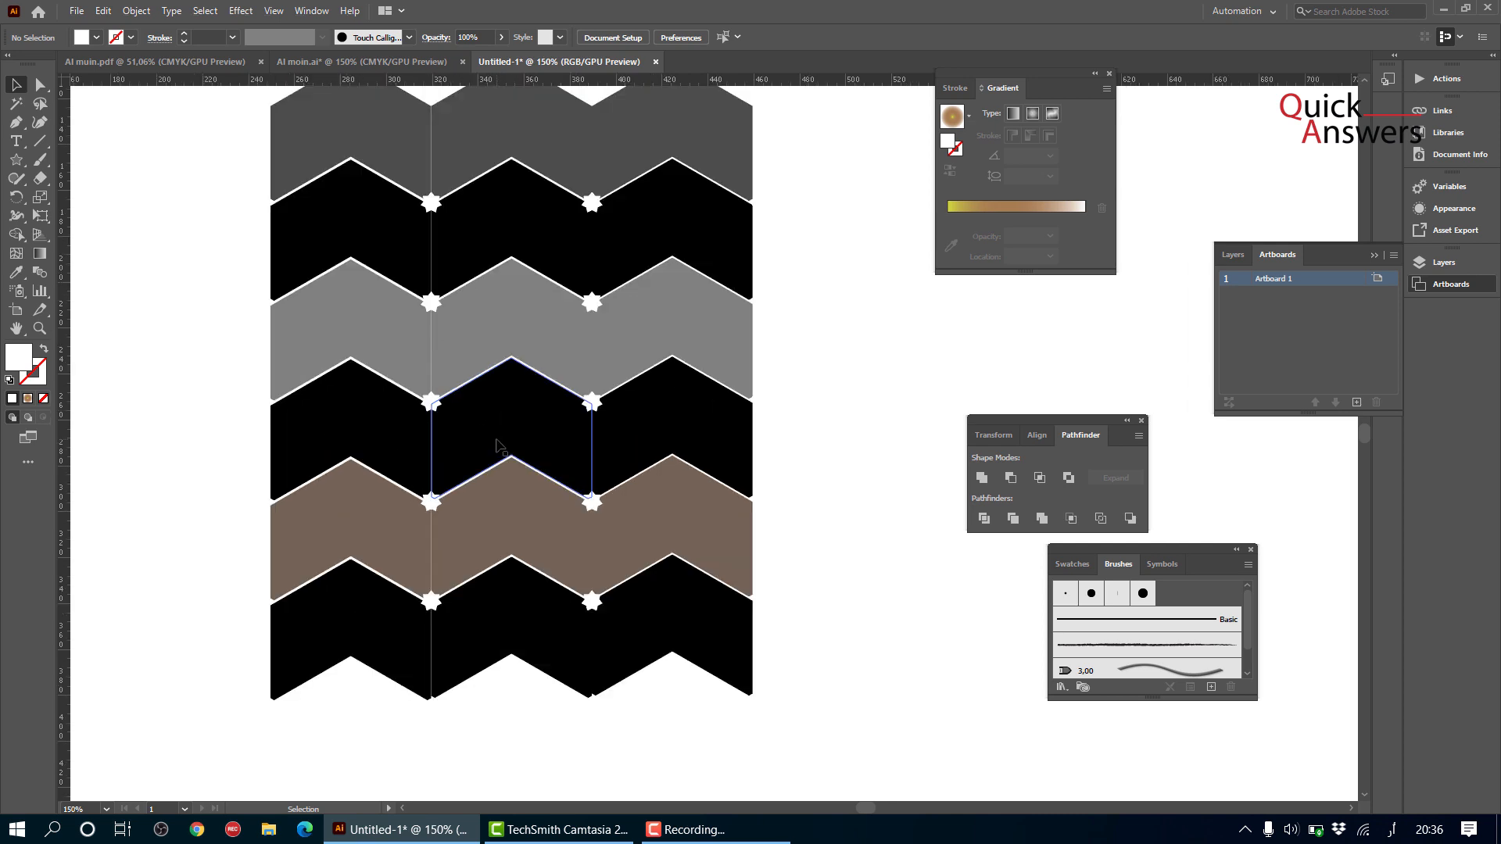
- Group the entire chevron-and-star pattern and rotate it 90° counterclockwise so its coloured rows run vertically
{"action": "scroll", "coordinate": [498, 444], "scroll_direction": "down", "scroll_amount": 2}
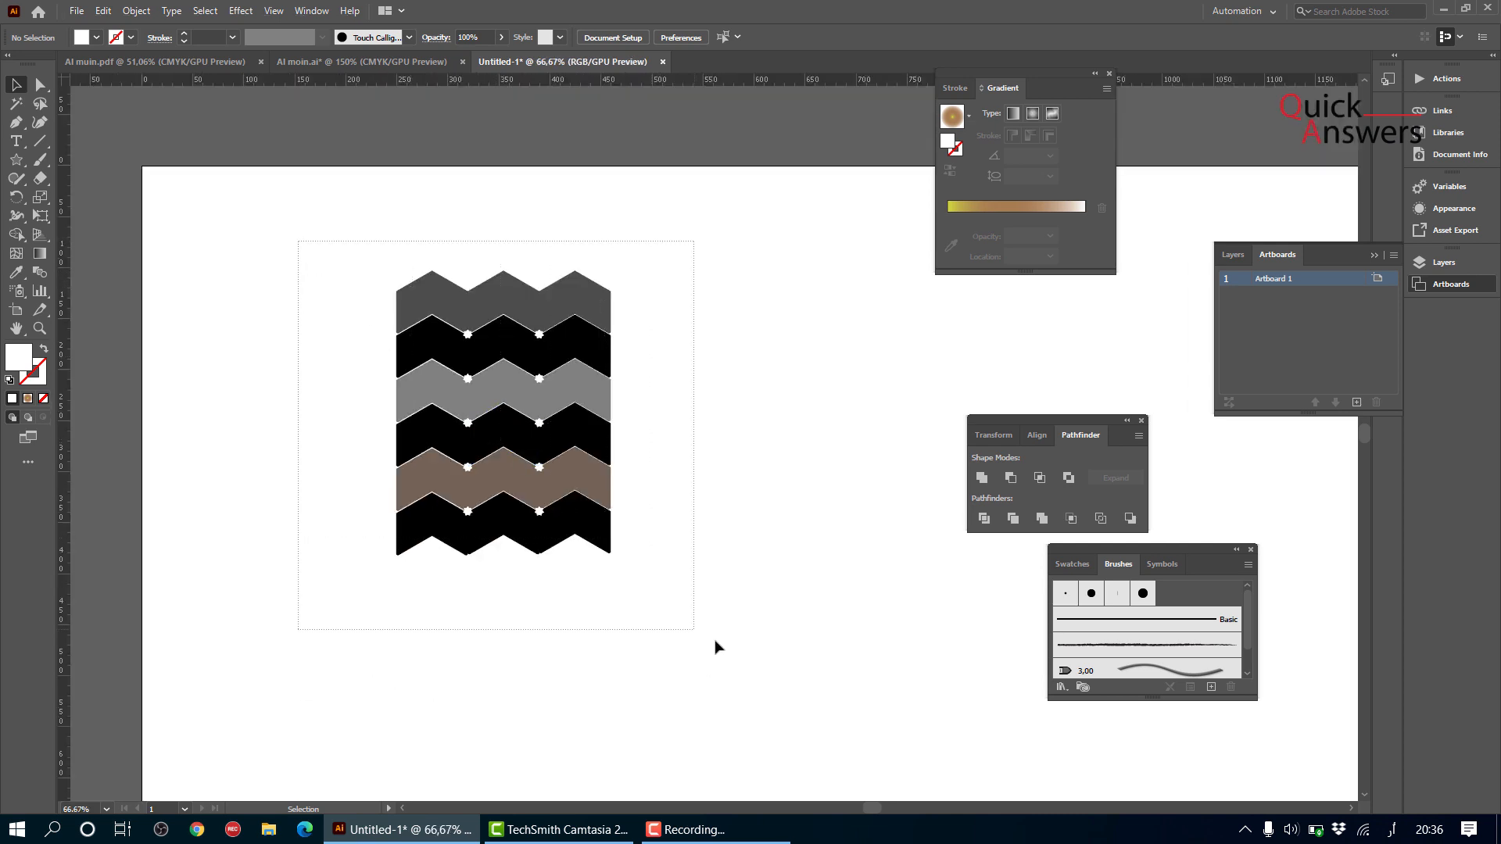
{"action": "key", "text": "ctrl+a"}
{"action": "key", "text": "a"}
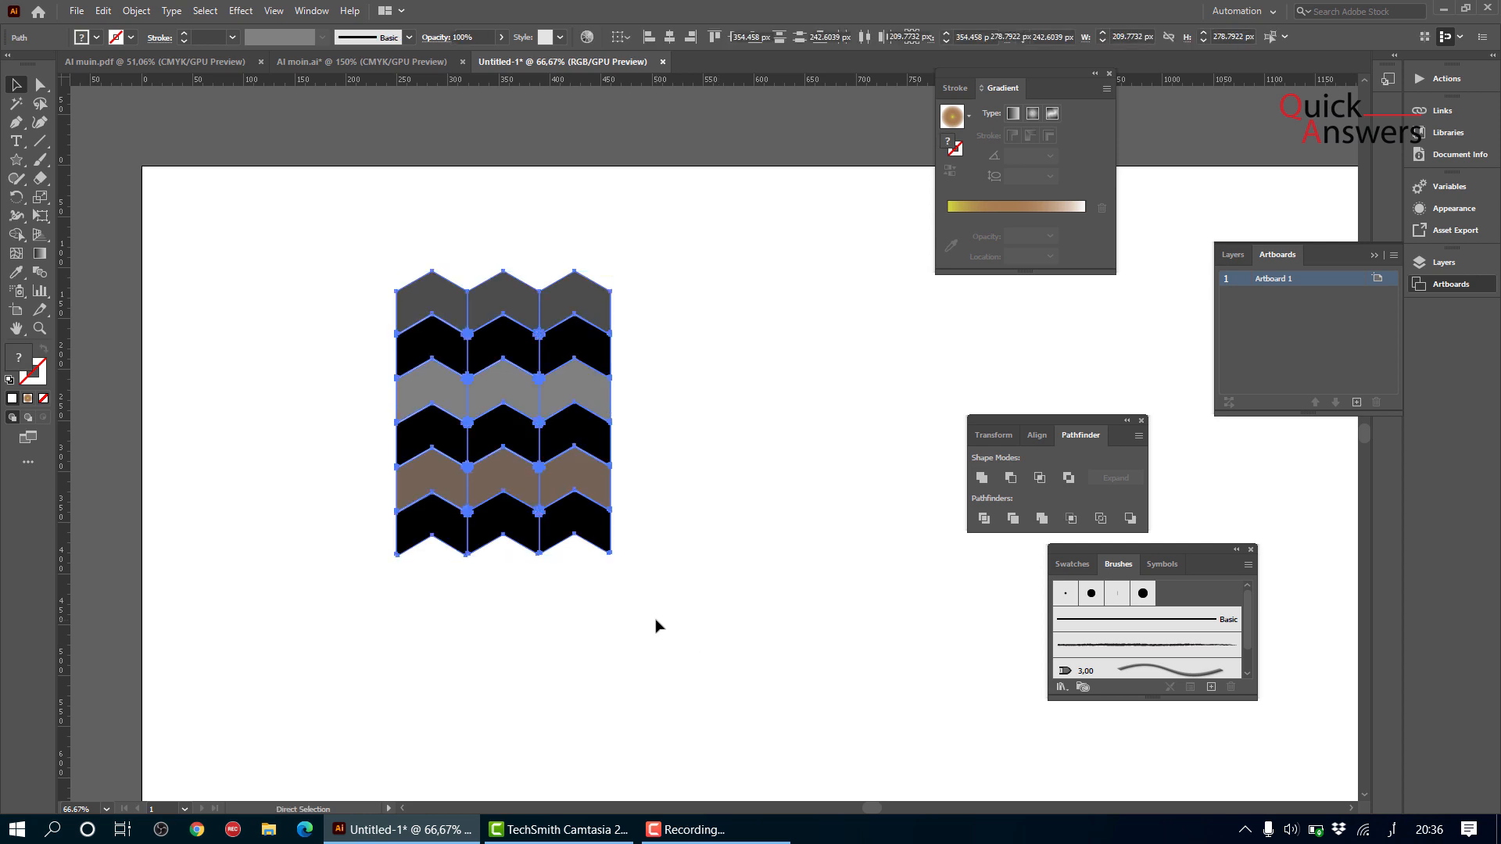
{"action": "key", "text": "ctrl+z"}
{"action": "left_click_drag", "start_coordinate": [701, 632], "coordinate": [328, 276]}
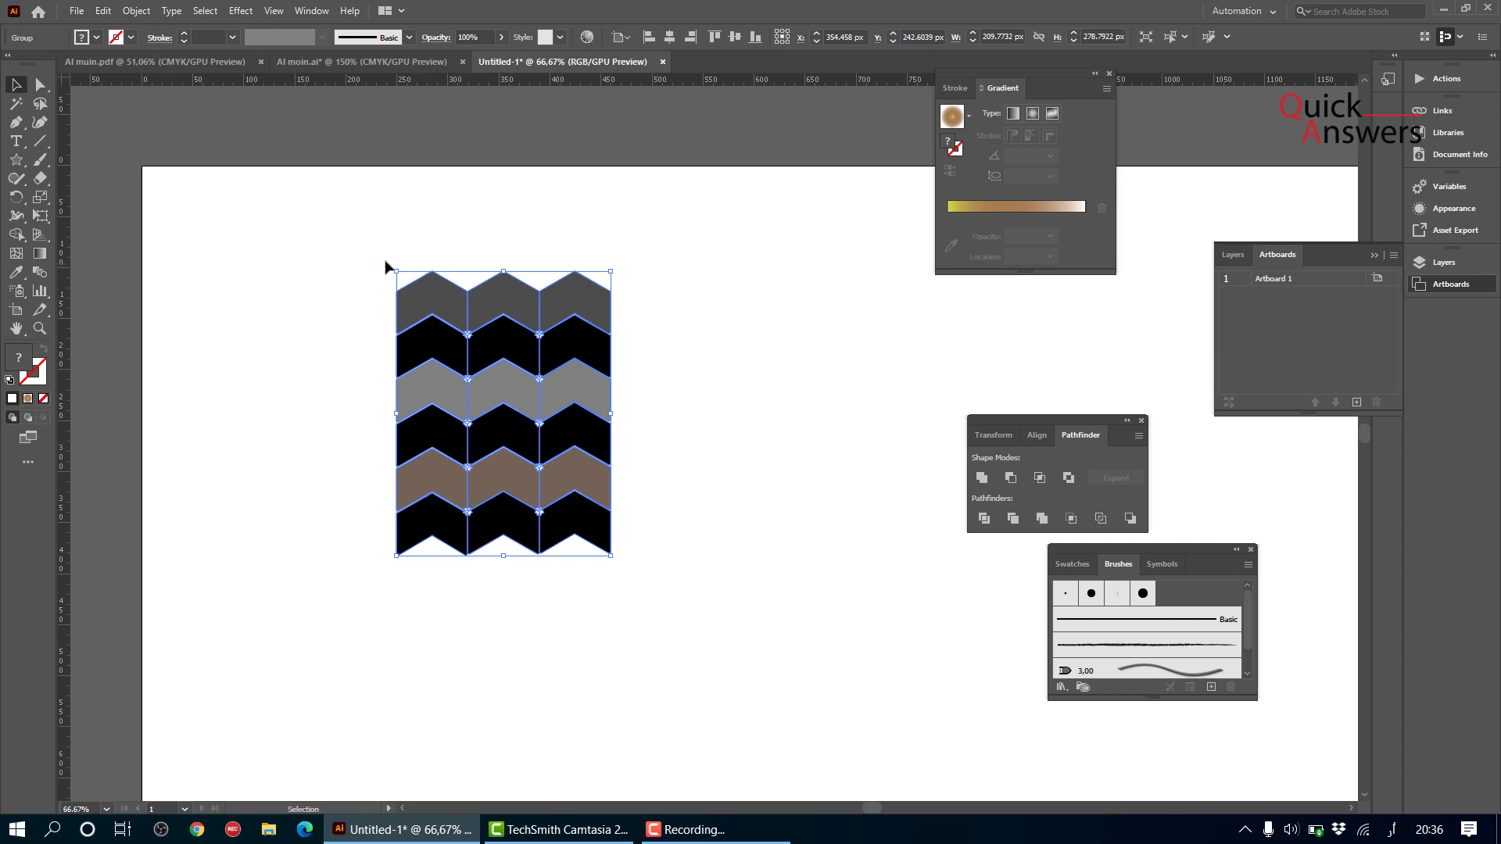
{"action": "left_click_drag", "start_coordinate": [389, 267], "coordinate": [340, 500]}
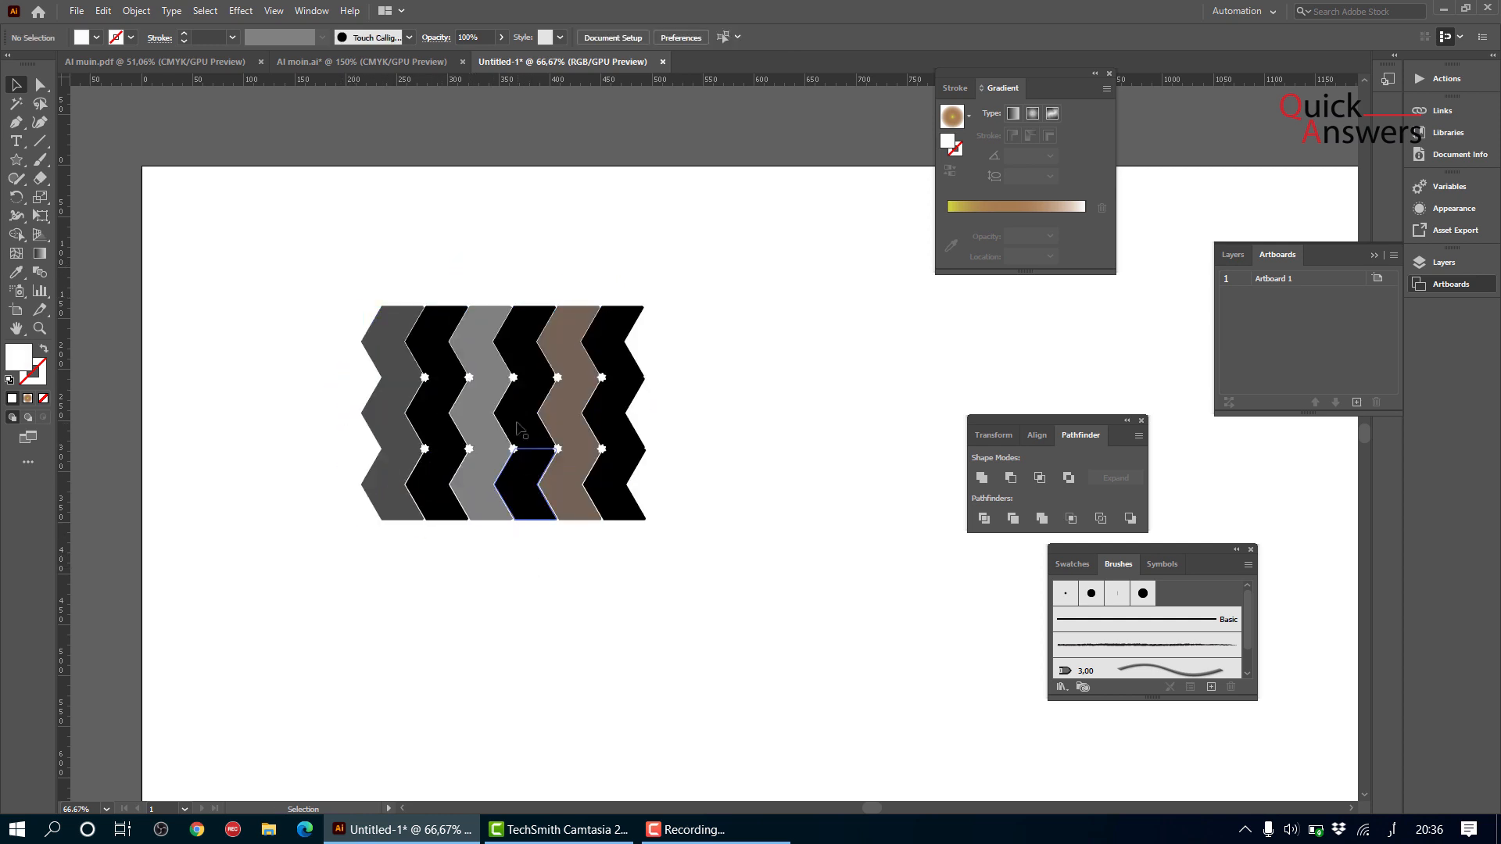
- Create a pattern brush from the rotated chevron group, keeping the default brush options
{"action": "left_click", "coordinate": [482, 412]}
{"action": "mouse_move", "coordinate": [557, 439]}
{"action": "left_mouse_down"}
{"action": "mouse_move", "coordinate": [713, 466]}
{"action": "mouse_move", "coordinate": [1111, 655]}
{"action": "mouse_move", "coordinate": [1103, 686]}
{"action": "left_mouse_up"}
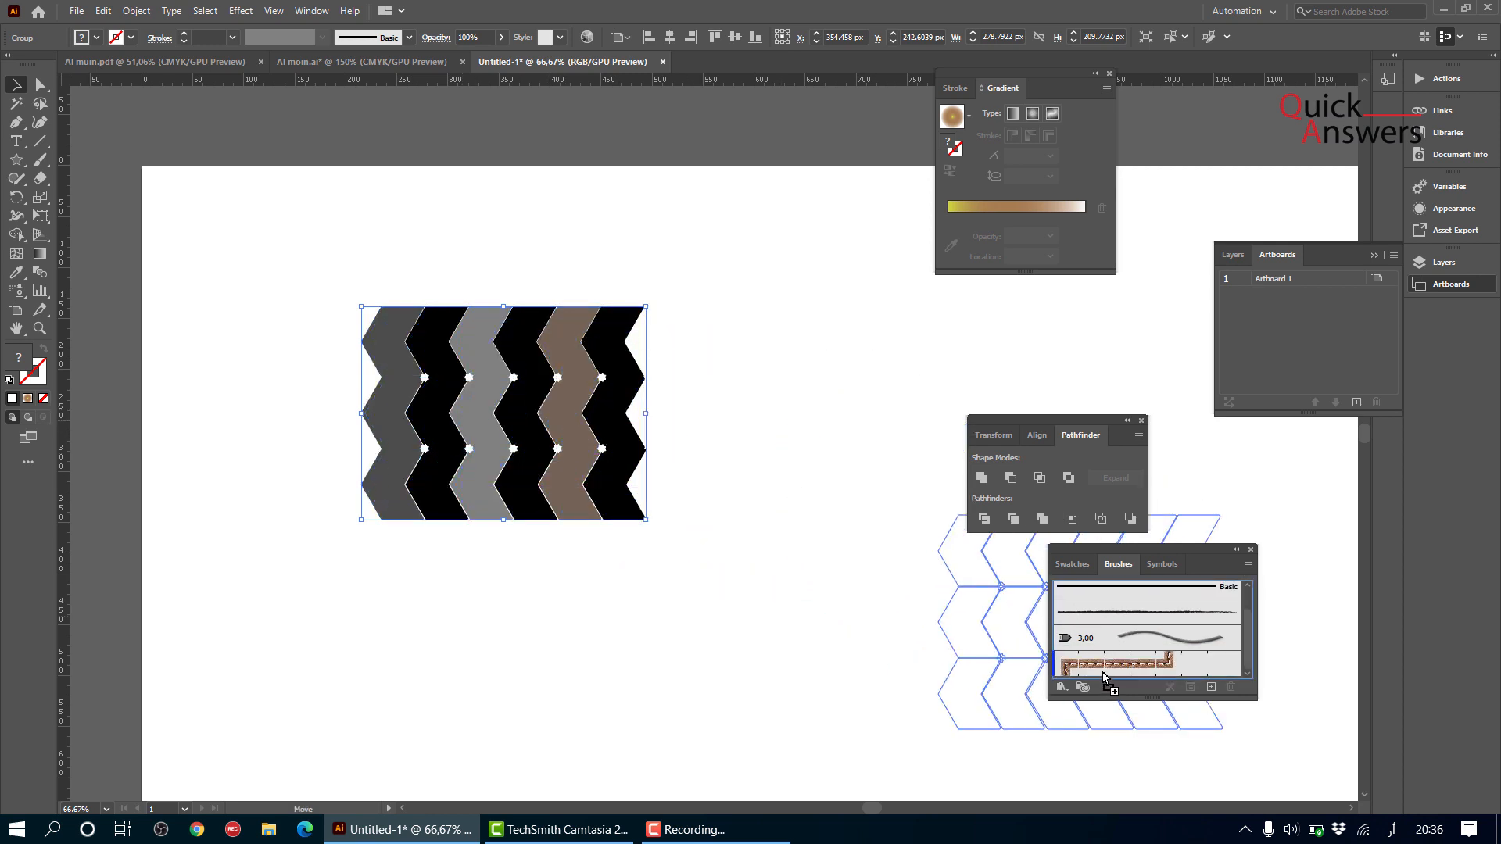
{"action": "left_click", "coordinate": [605, 432]}
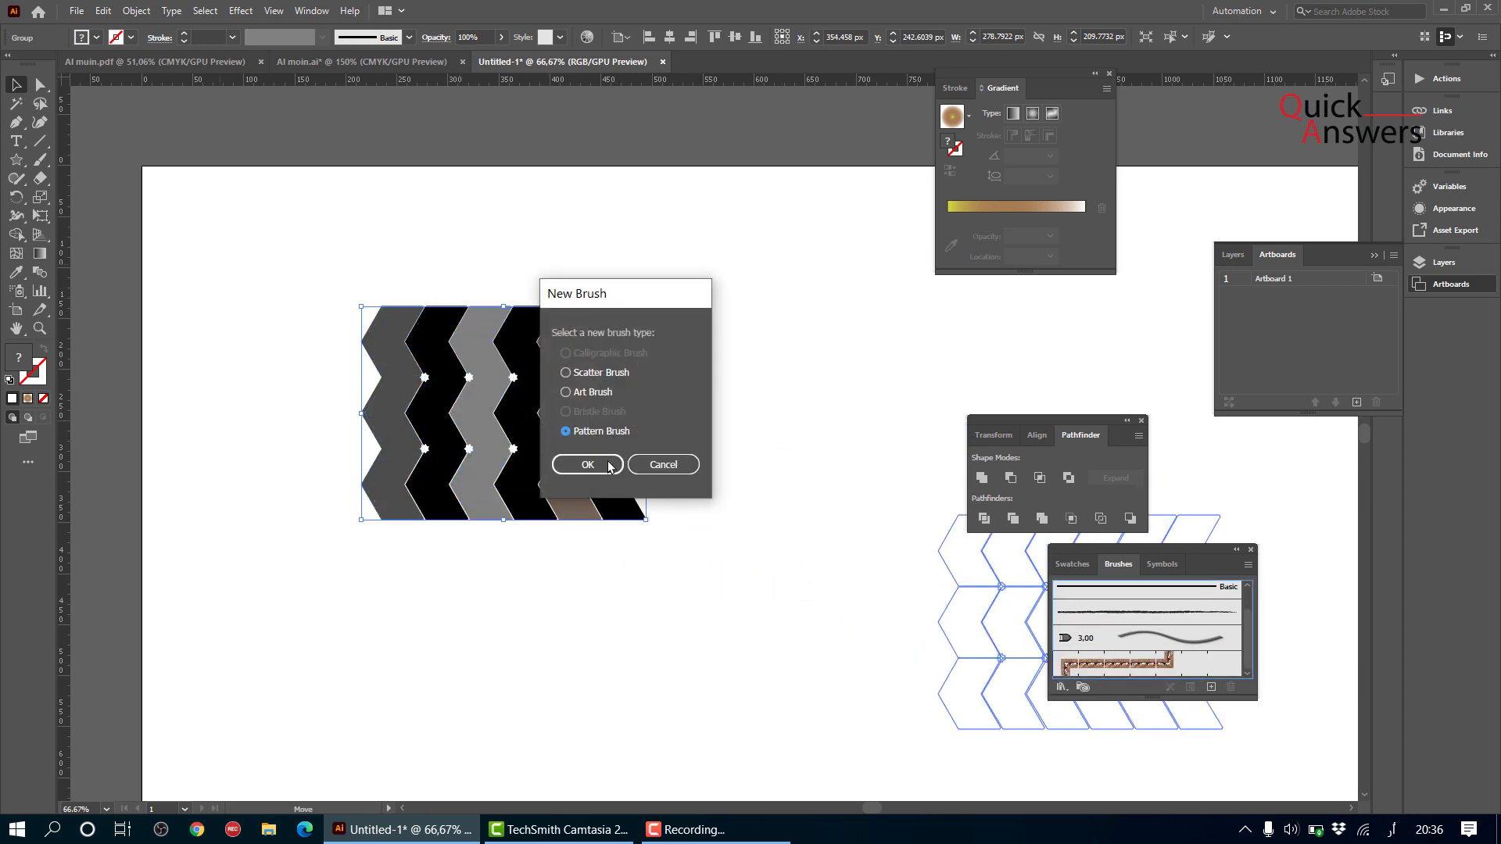
{"action": "left_click", "coordinate": [610, 467]}
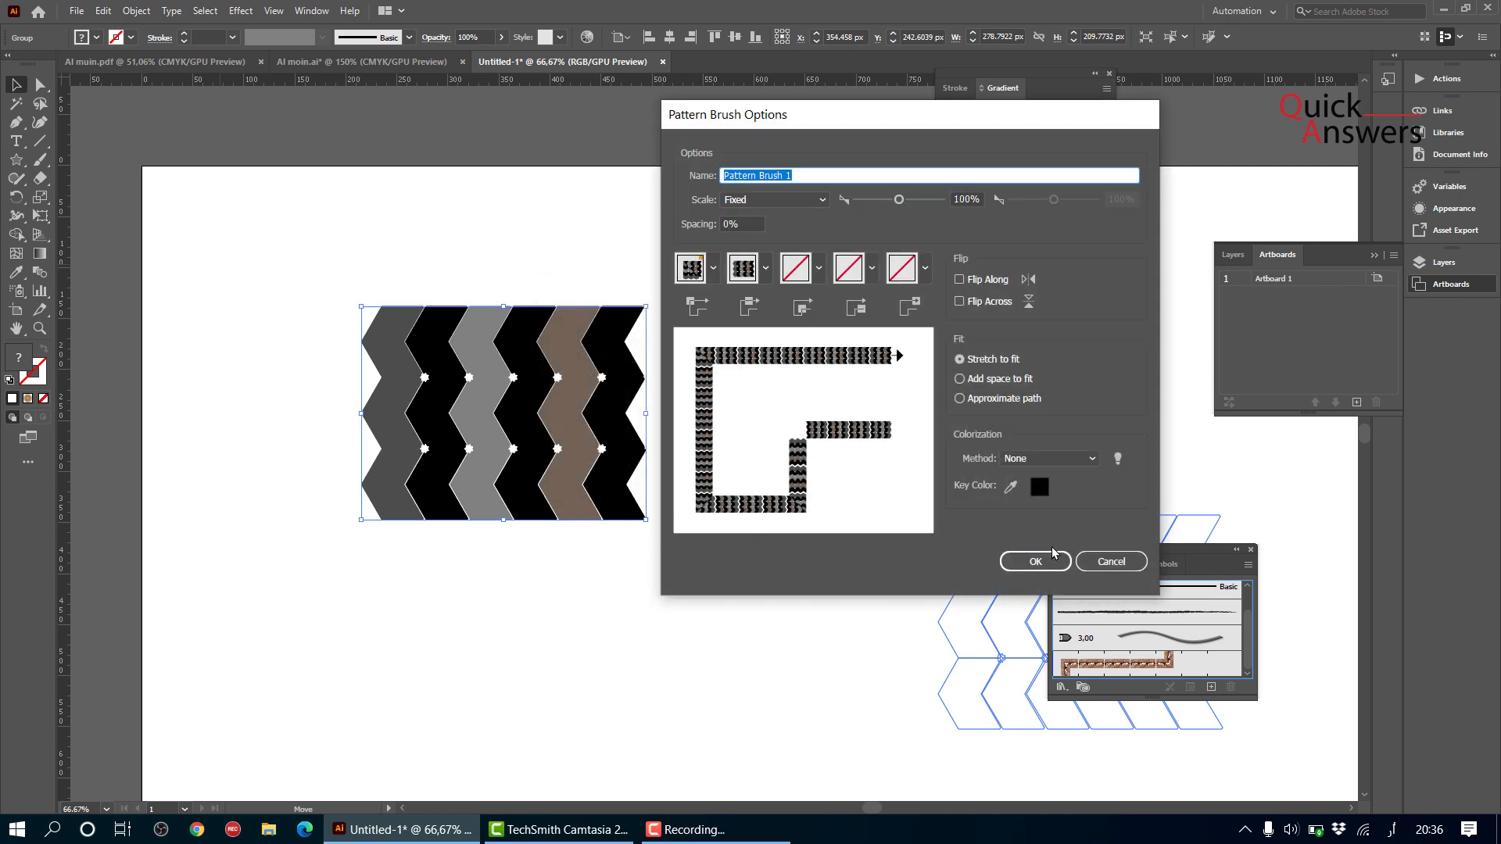
{"action": "left_click", "coordinate": [1053, 554]}
- Draw a circle about 560 px in diameter on the artboard to the right of the chevron pattern
{"action": "scroll", "coordinate": [694, 492], "scroll_direction": "down", "scroll_amount": 1}
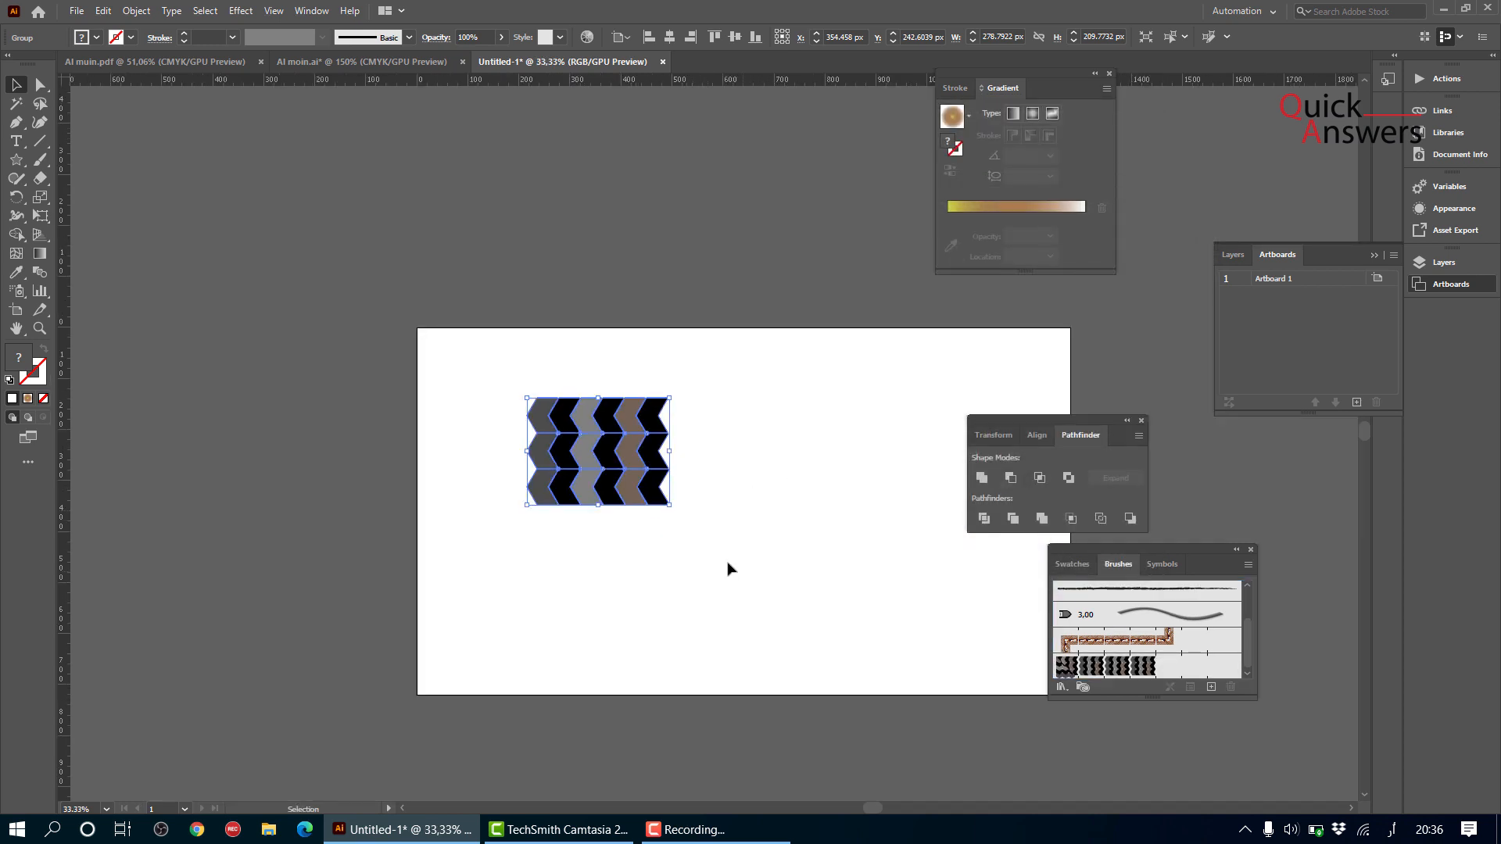
{"action": "left_click", "coordinate": [728, 569]}
{"action": "left_click_drag", "start_coordinate": [684, 552], "coordinate": [382, 411]}
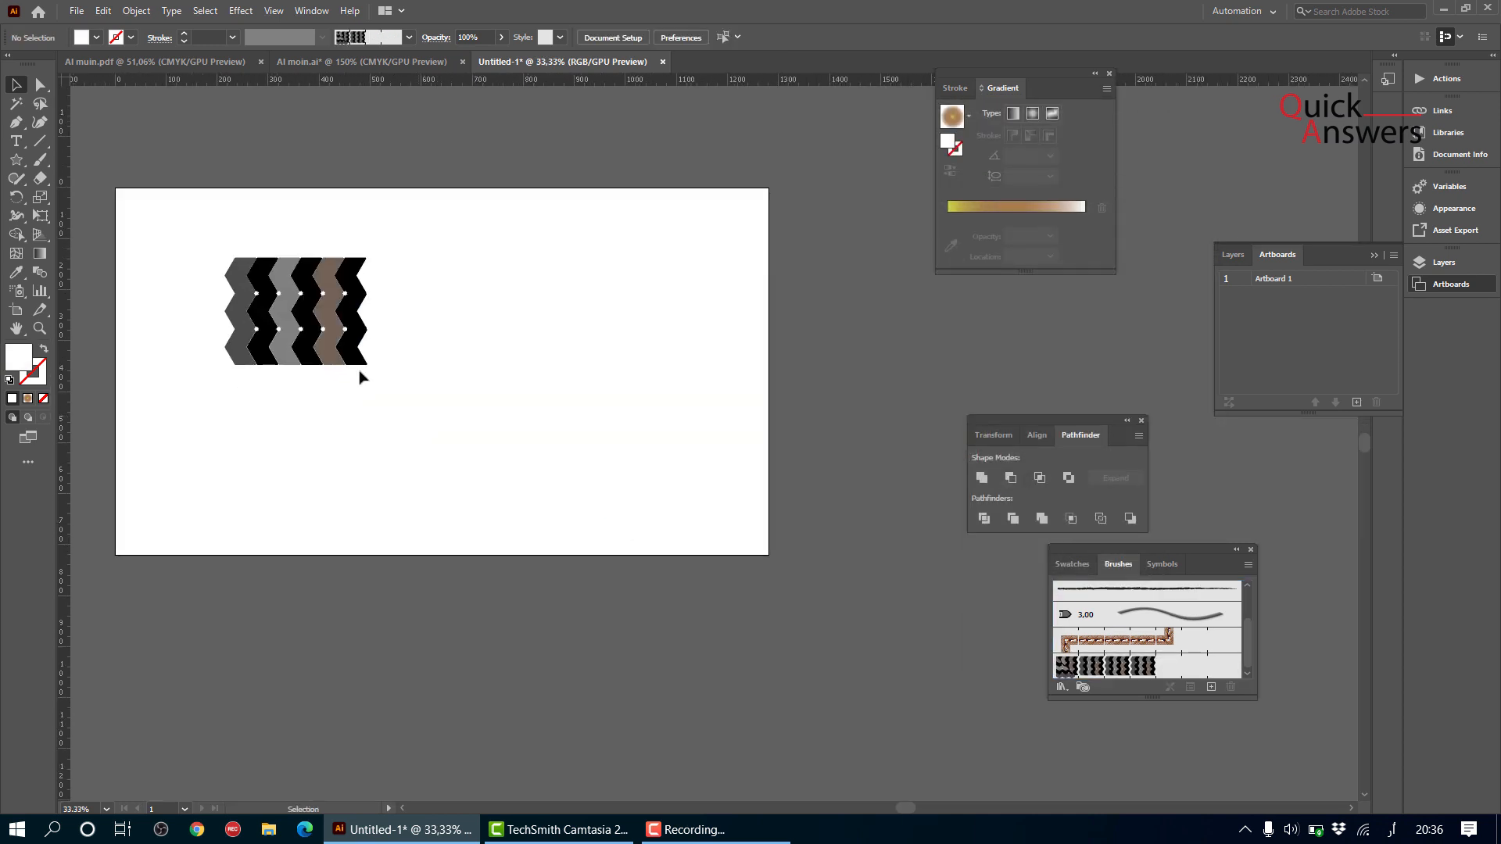
{"action": "left_click", "coordinate": [13, 161]}
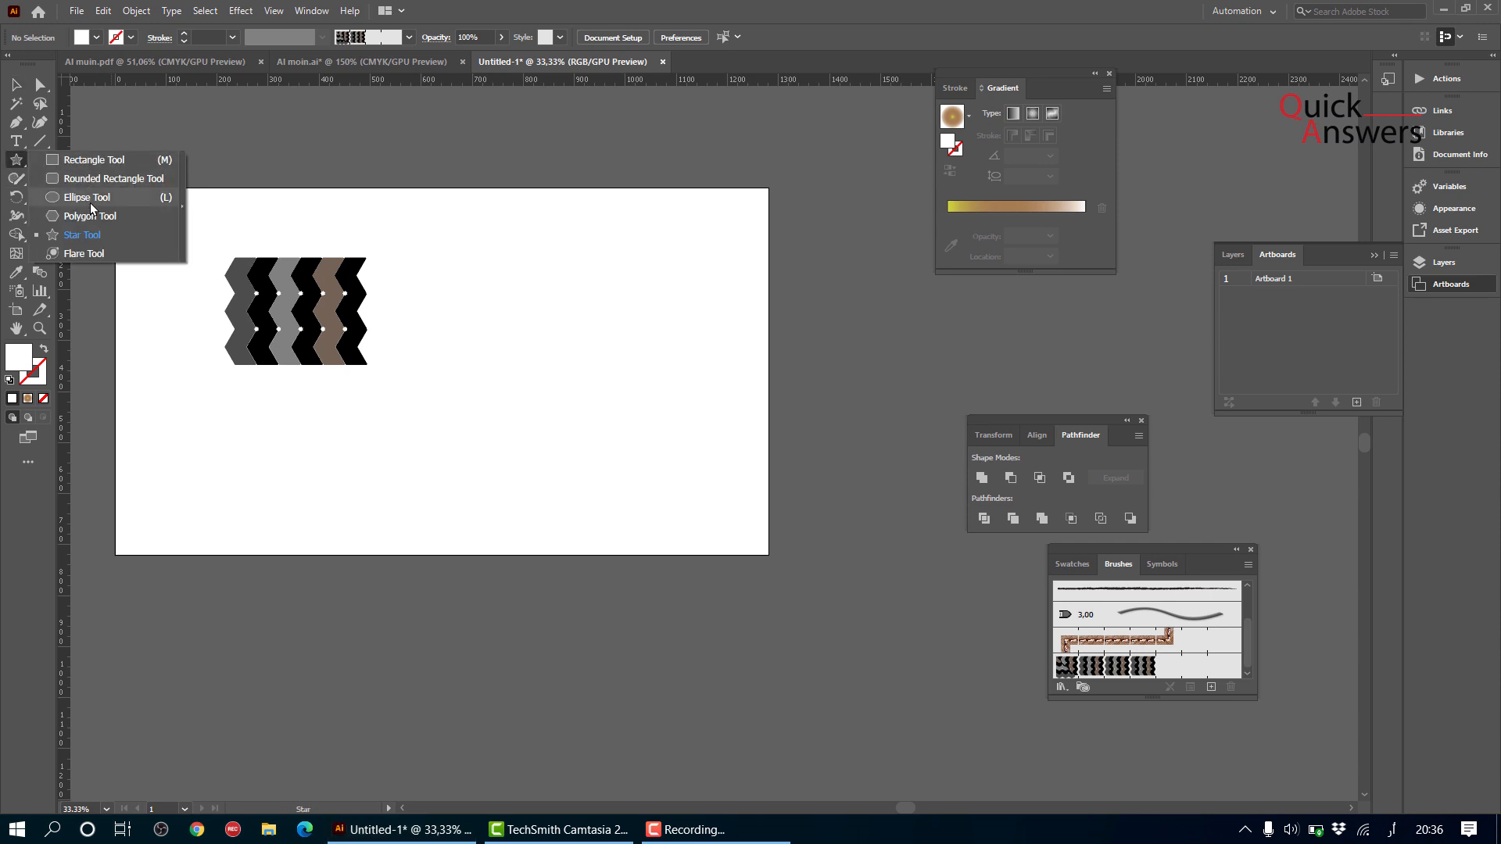
{"action": "left_click", "coordinate": [91, 207]}
{"action": "left_click_drag", "start_coordinate": [541, 361], "coordinate": [684, 497]}
{"action": "key", "text": "v"}
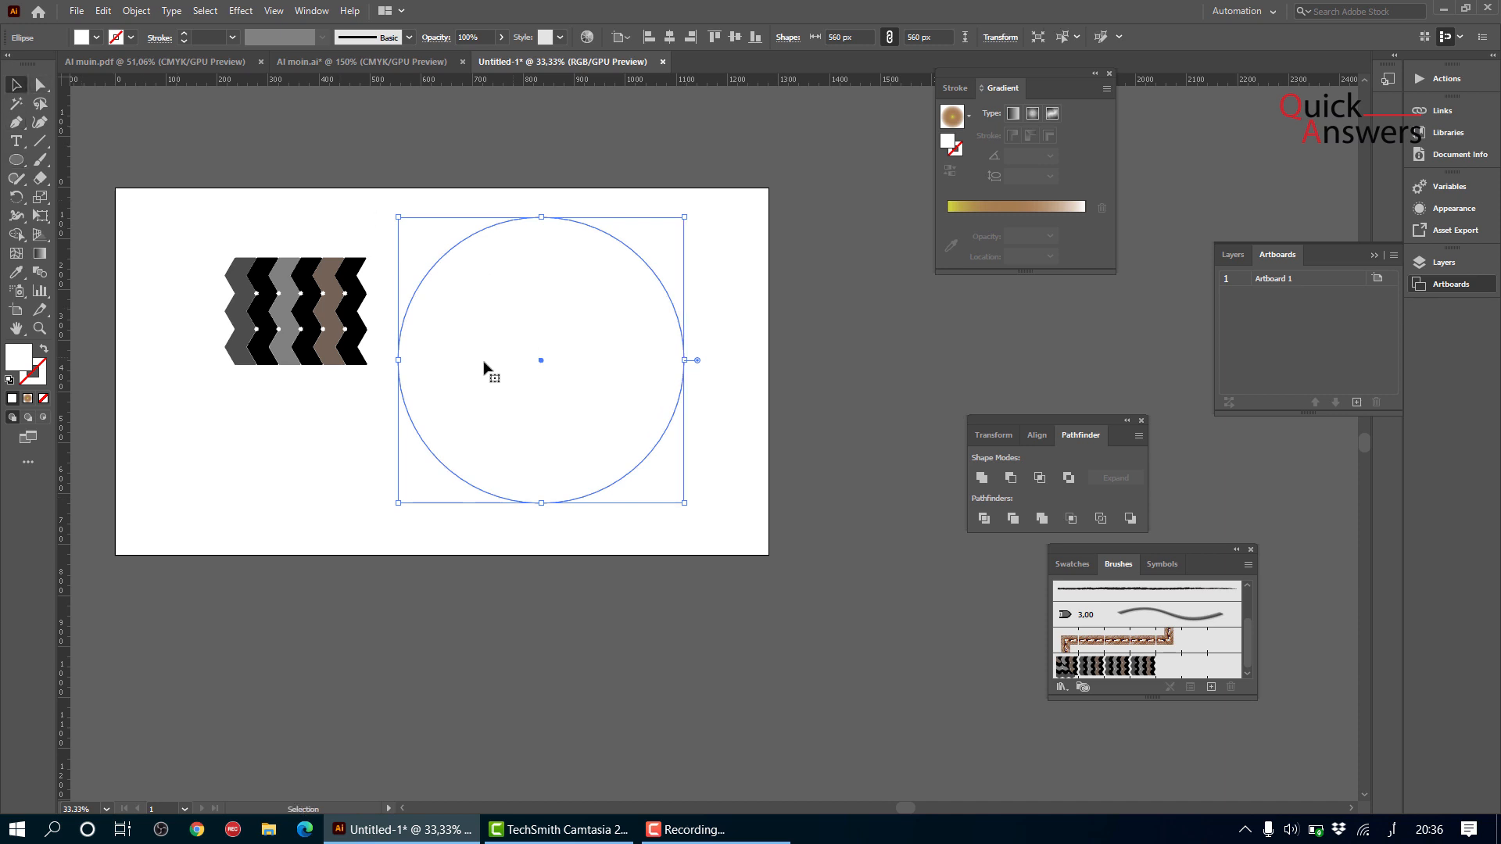
- Apply the new chevron pattern brush to the circle and set the brush scale to 32%
{"action": "left_click", "coordinate": [1149, 666]}
{"action": "scroll", "coordinate": [548, 196], "scroll_direction": "up", "scroll_amount": 2}
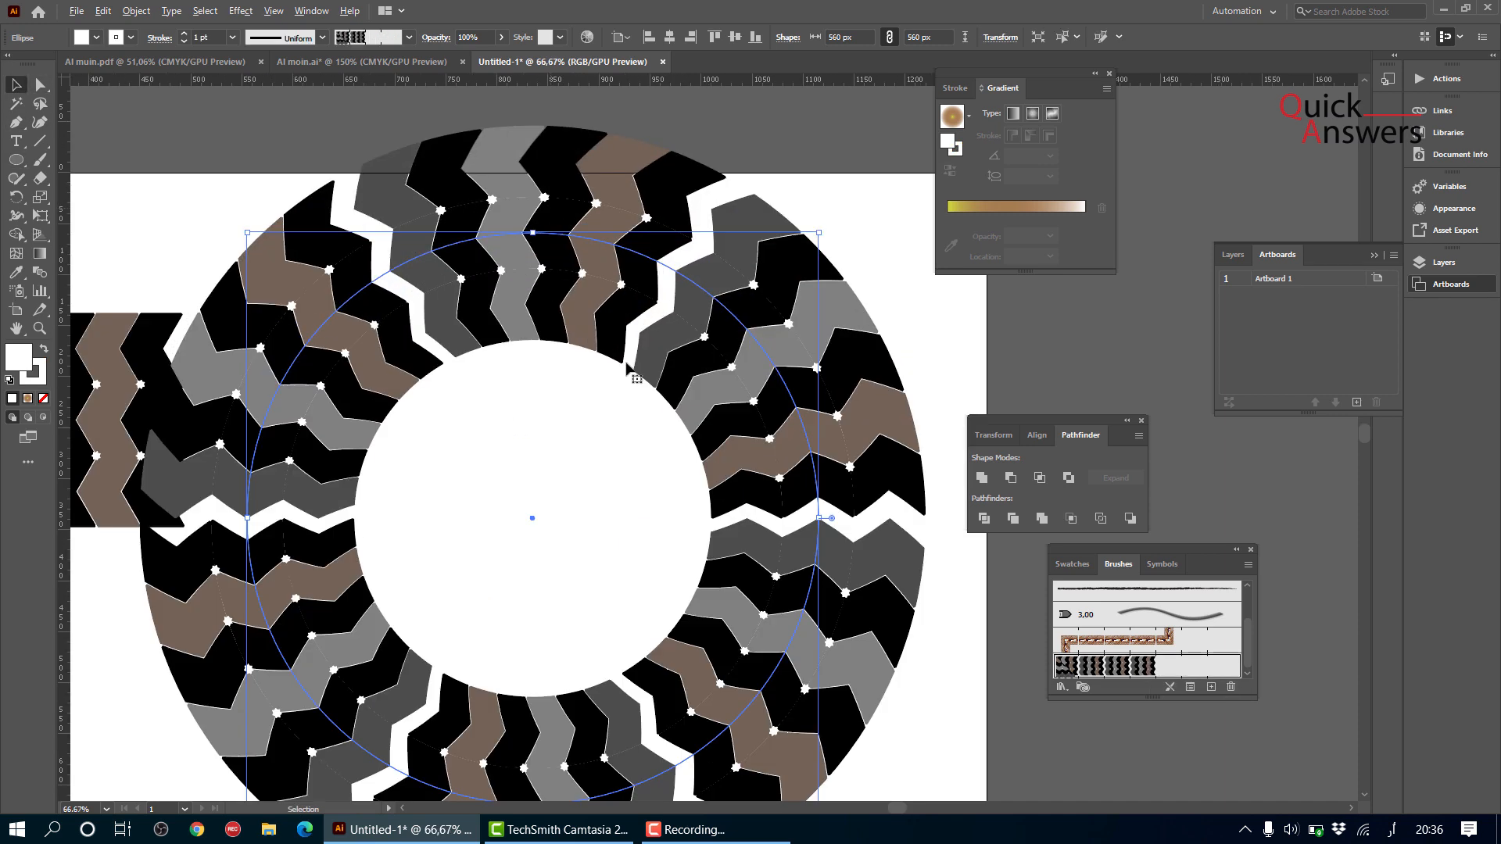
{"action": "double_click", "coordinate": [1123, 670]}
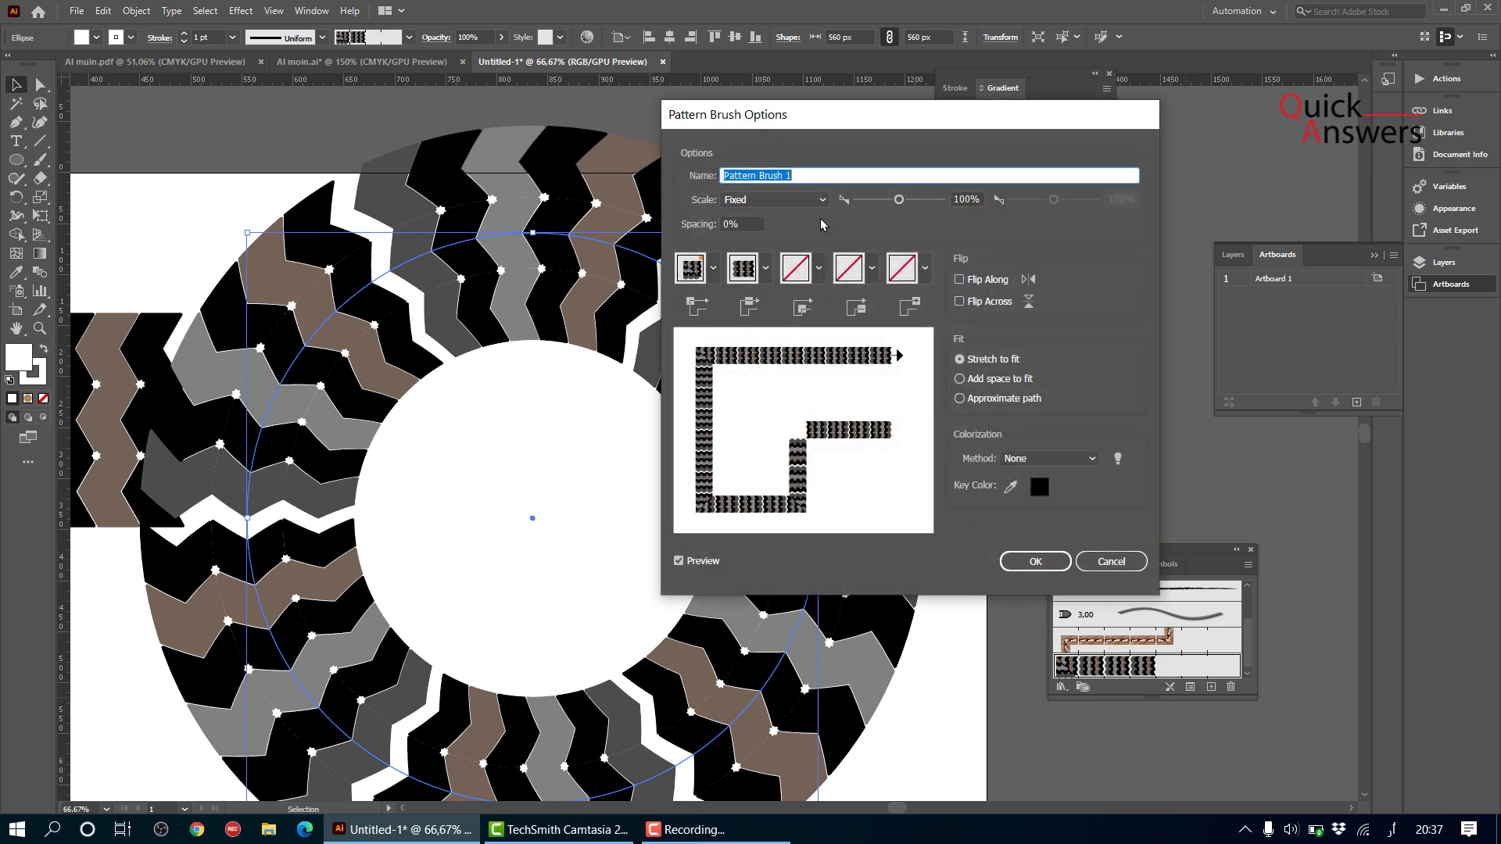
{"action": "left_click_drag", "start_coordinate": [898, 199], "coordinate": [871, 200]}
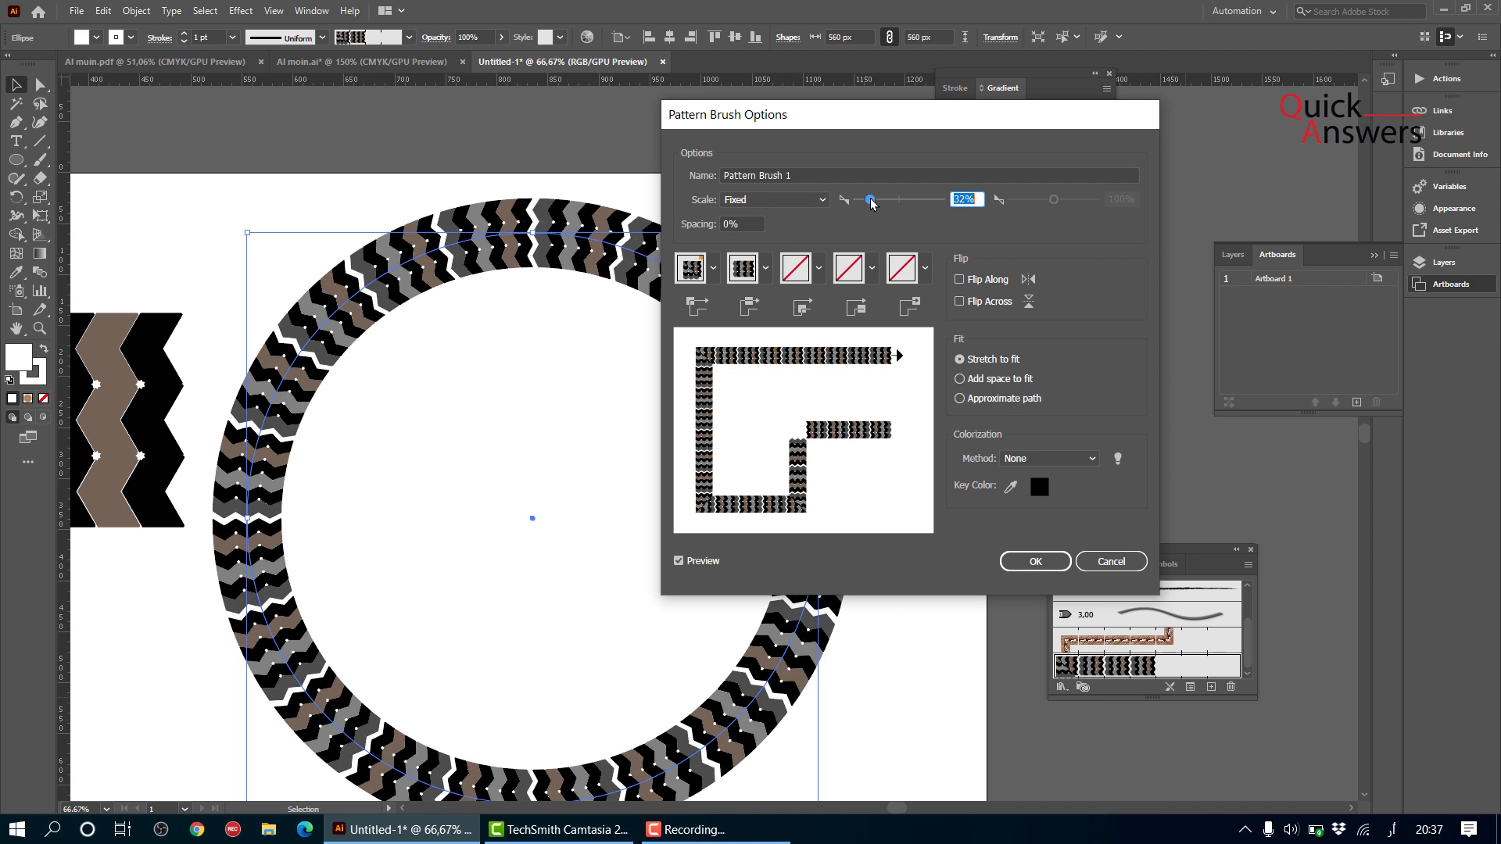
- Compare the brush's fit modes, choose Approximate path, and apply the brush changes to the existing strokes
{"action": "left_click", "coordinate": [1009, 378]}
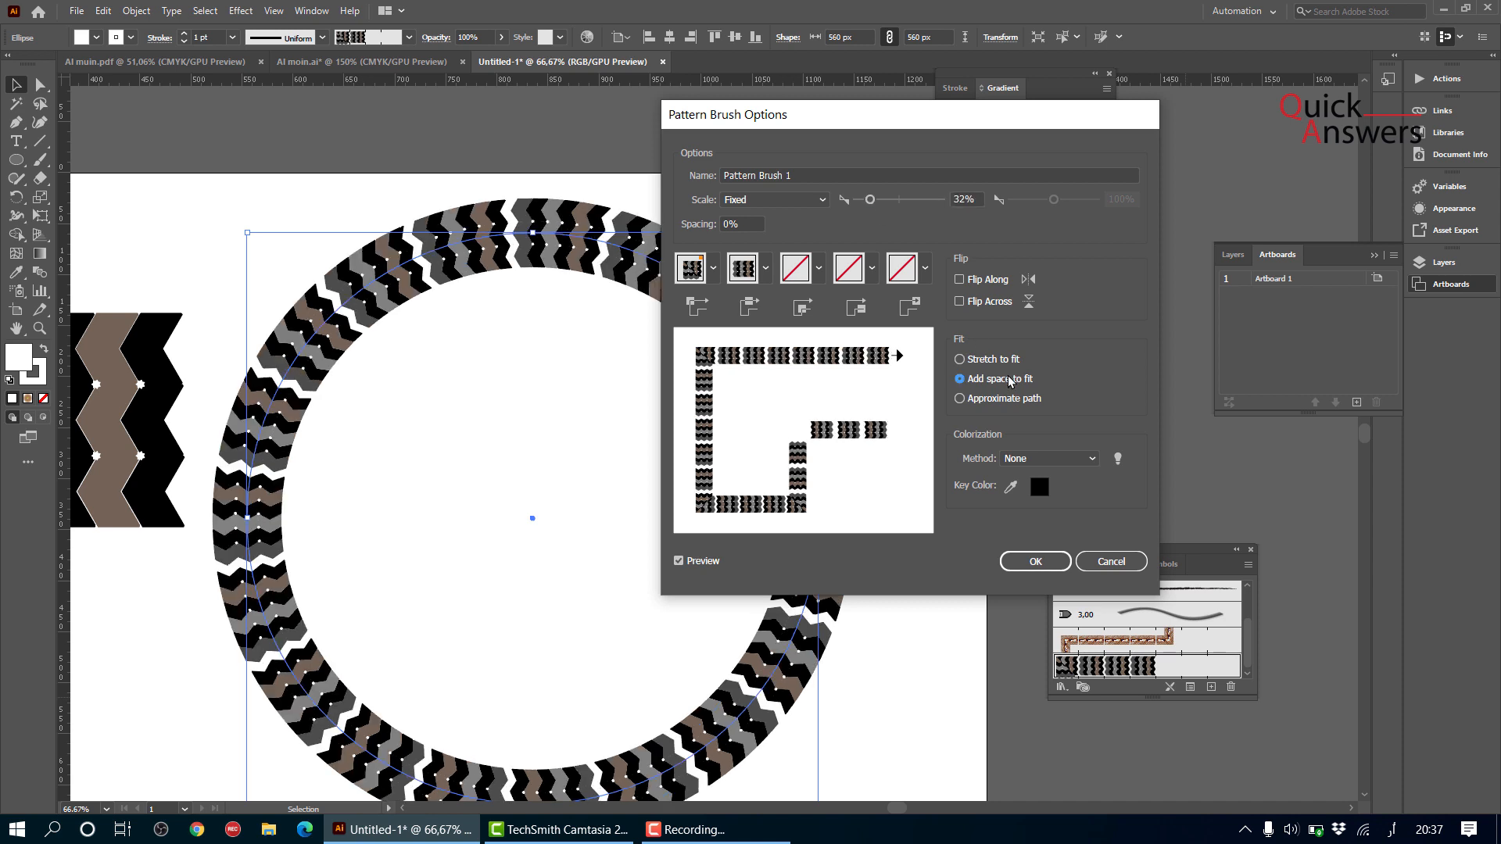
{"action": "left_click", "coordinate": [1003, 398]}
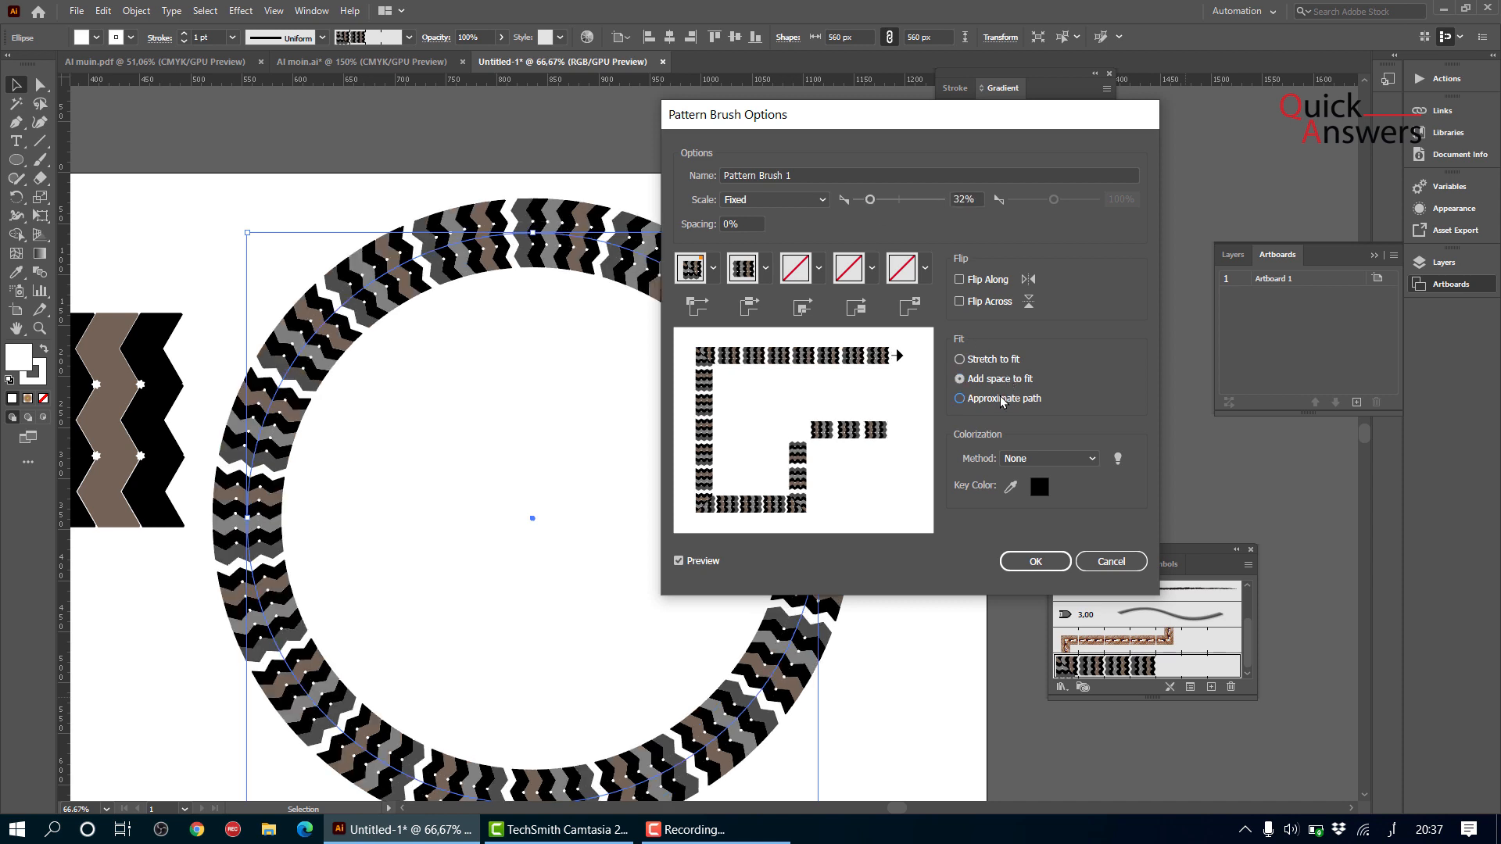
{"action": "left_click", "coordinate": [993, 356]}
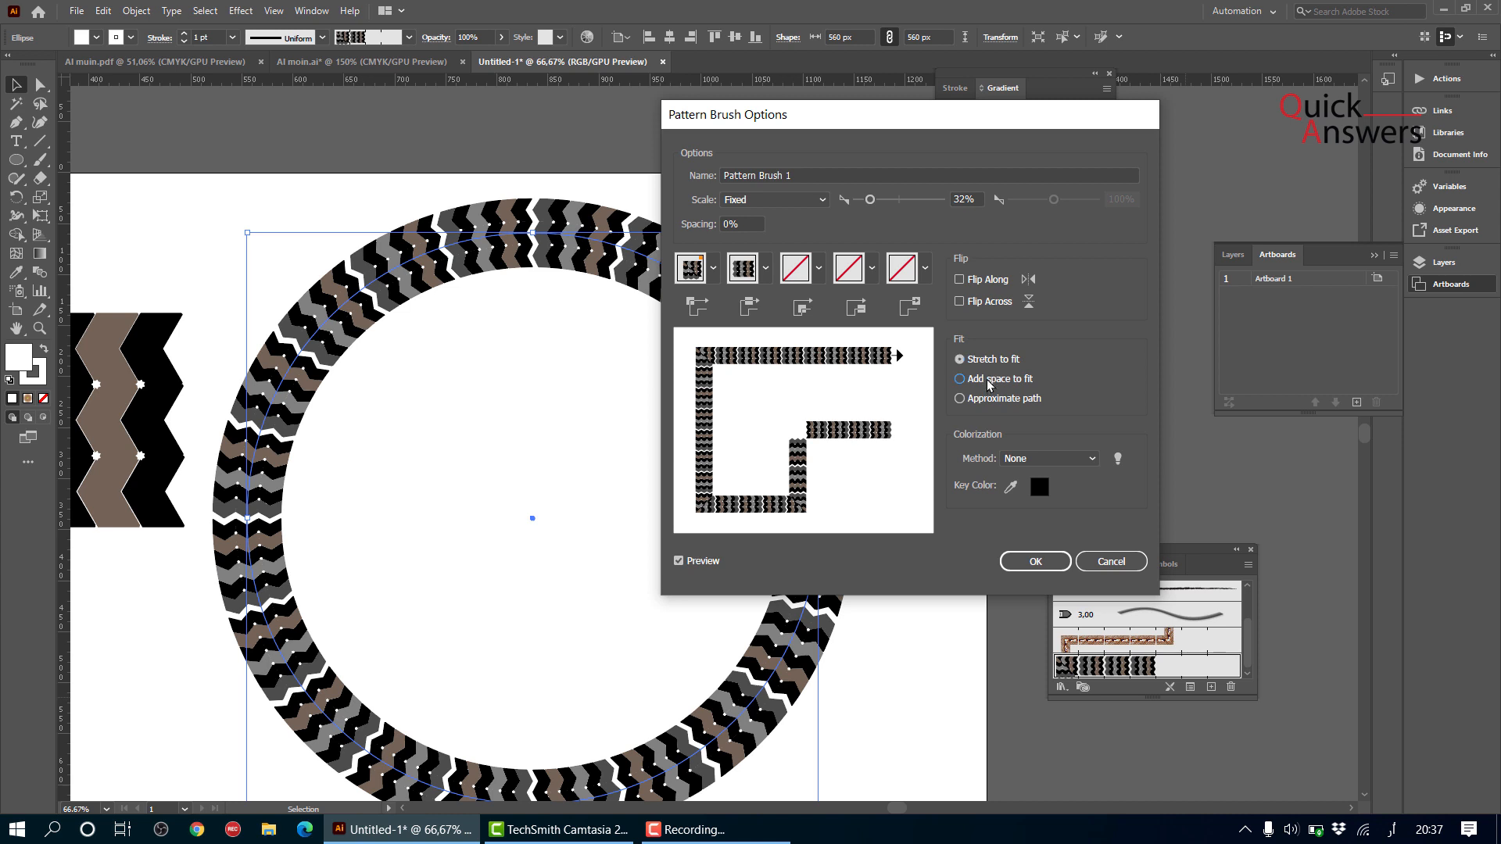
{"action": "left_click", "coordinate": [989, 381]}
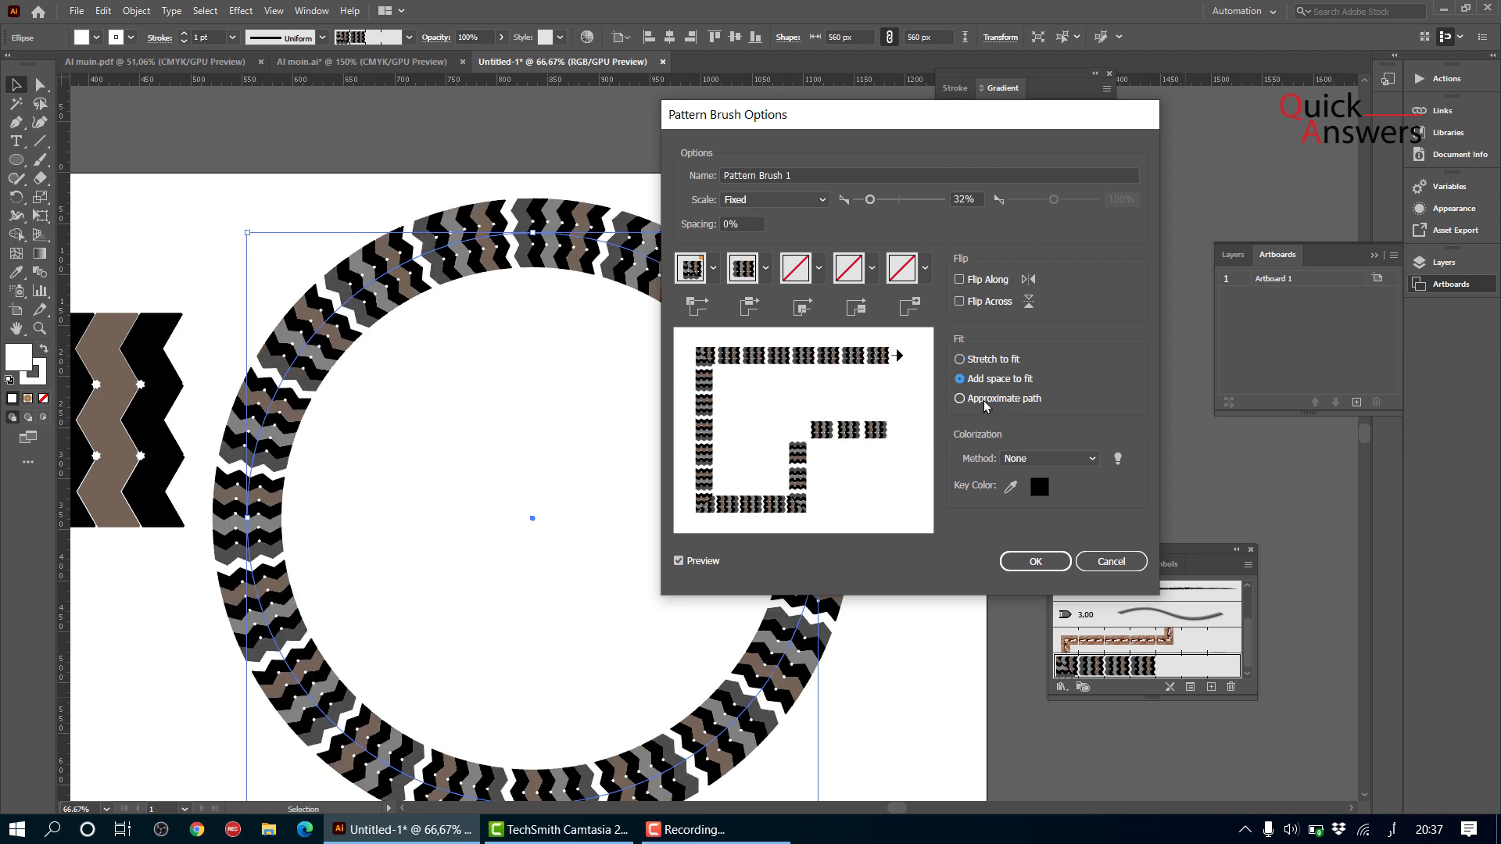
{"action": "left_click", "coordinate": [983, 400]}
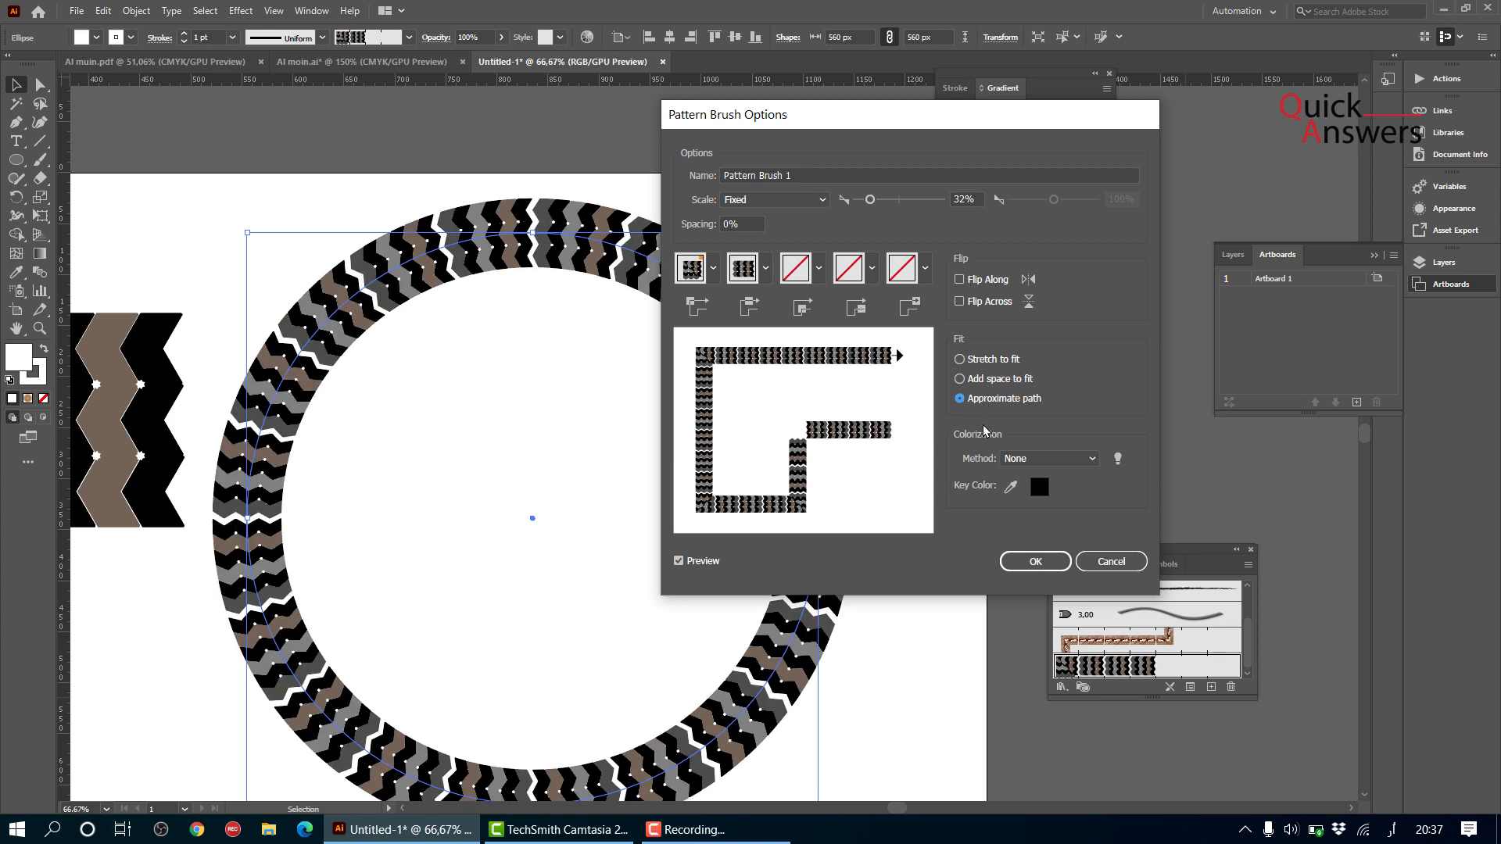
{"action": "left_click", "coordinate": [1023, 560]}
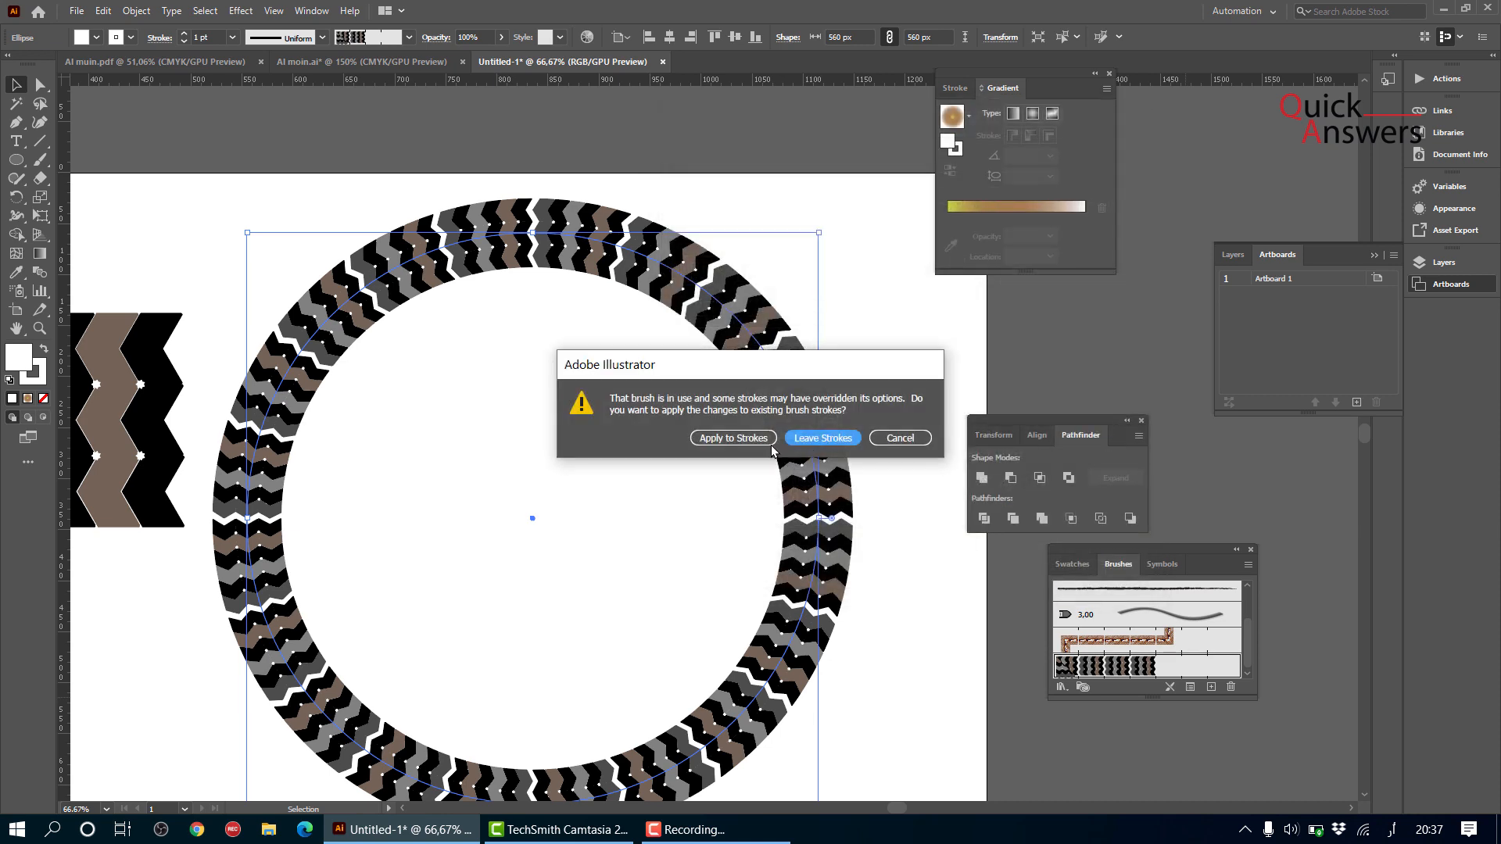
{"action": "left_click", "coordinate": [734, 438]}
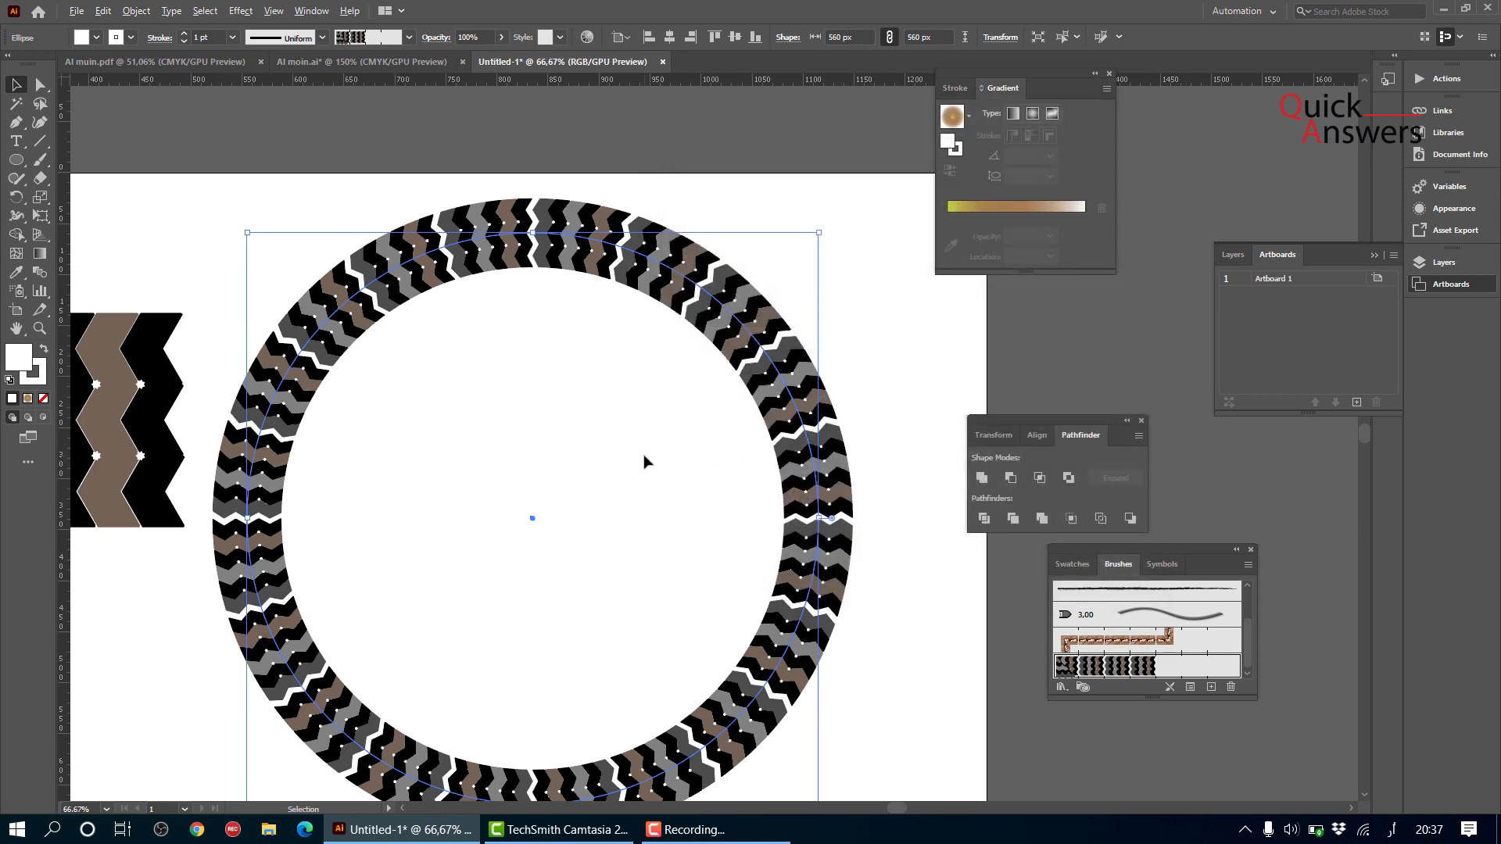
- Draw a second circle about 472 px in diameter, centred inside the chevron ring
{"action": "scroll", "coordinate": [645, 460], "scroll_direction": "down", "scroll_amount": 2}
{"action": "left_click", "coordinate": [811, 473]}
{"action": "scroll", "coordinate": [629, 492], "scroll_direction": "up", "scroll_amount": 1}
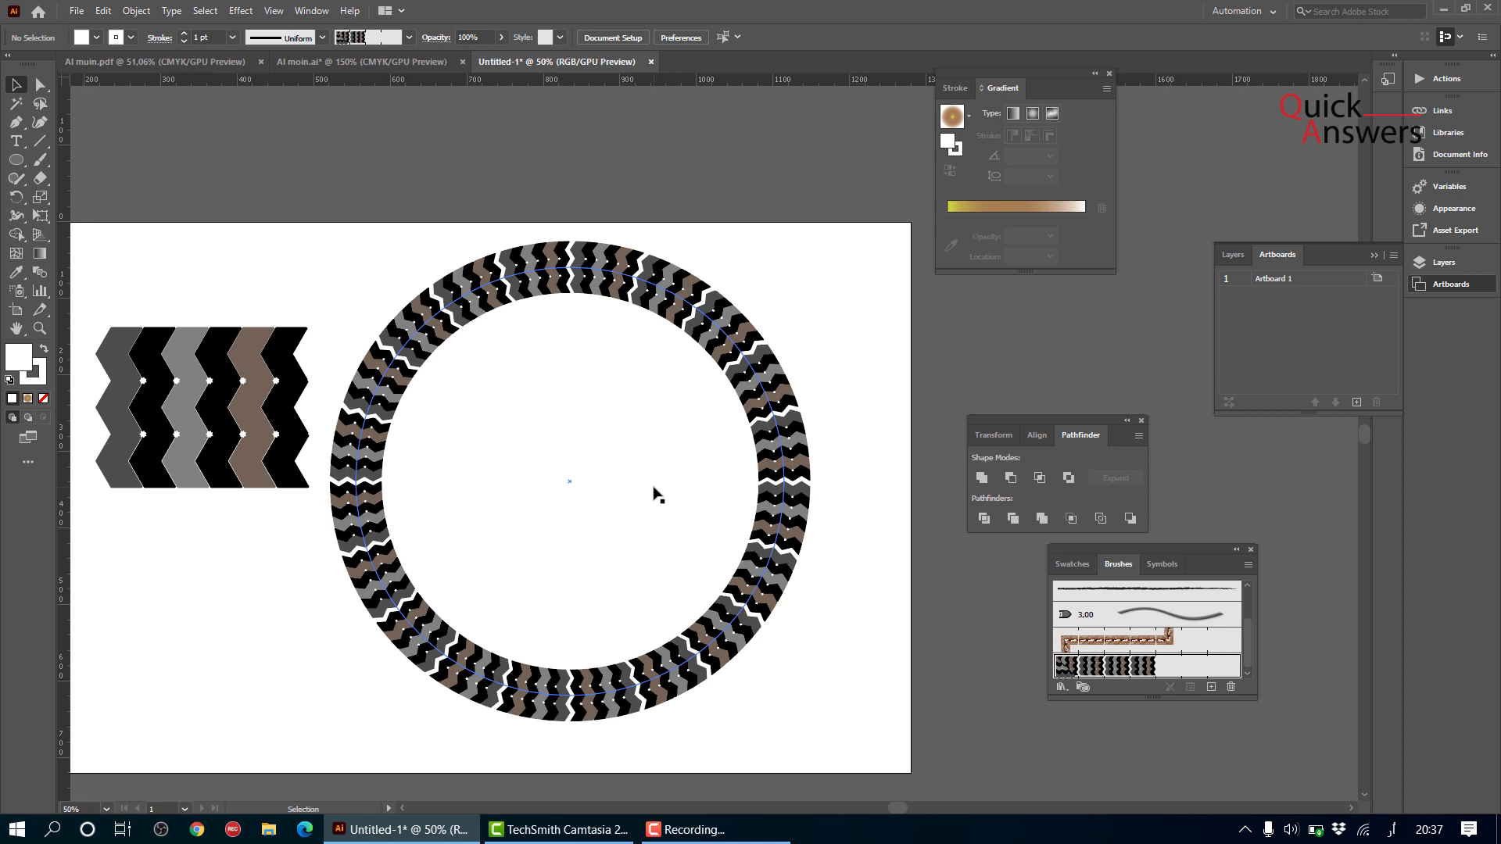
{"action": "scroll", "coordinate": [655, 493], "scroll_direction": "up", "scroll_amount": 2}
{"action": "scroll", "coordinate": [640, 483], "scroll_direction": "down", "scroll_amount": 1}
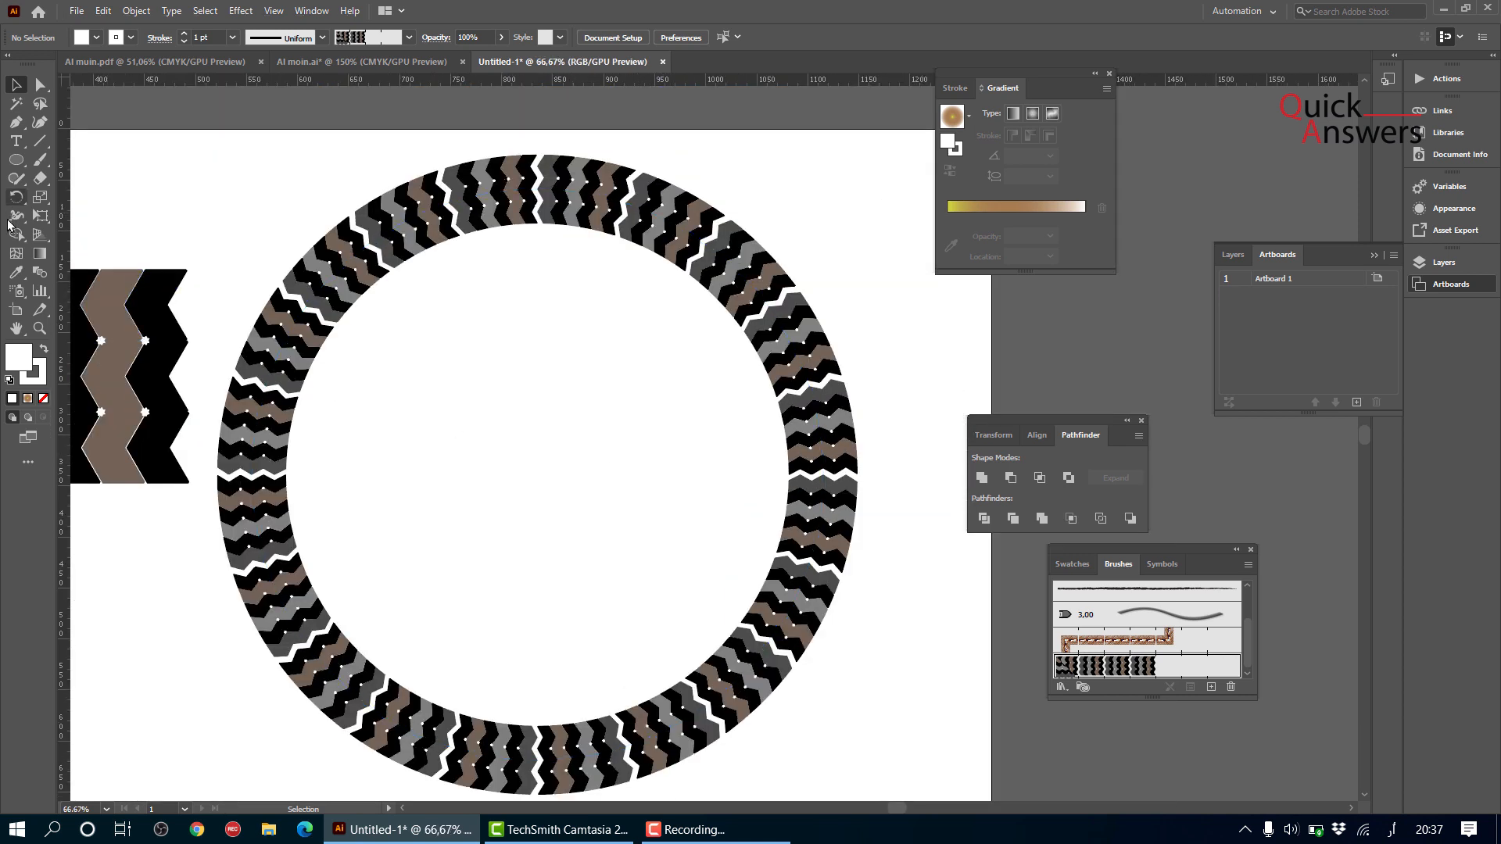
{"action": "left_click", "coordinate": [16, 160]}
{"action": "left_click_drag", "start_coordinate": [532, 474], "coordinate": [775, 706]}
{"action": "left_click", "coordinate": [15, 86]}
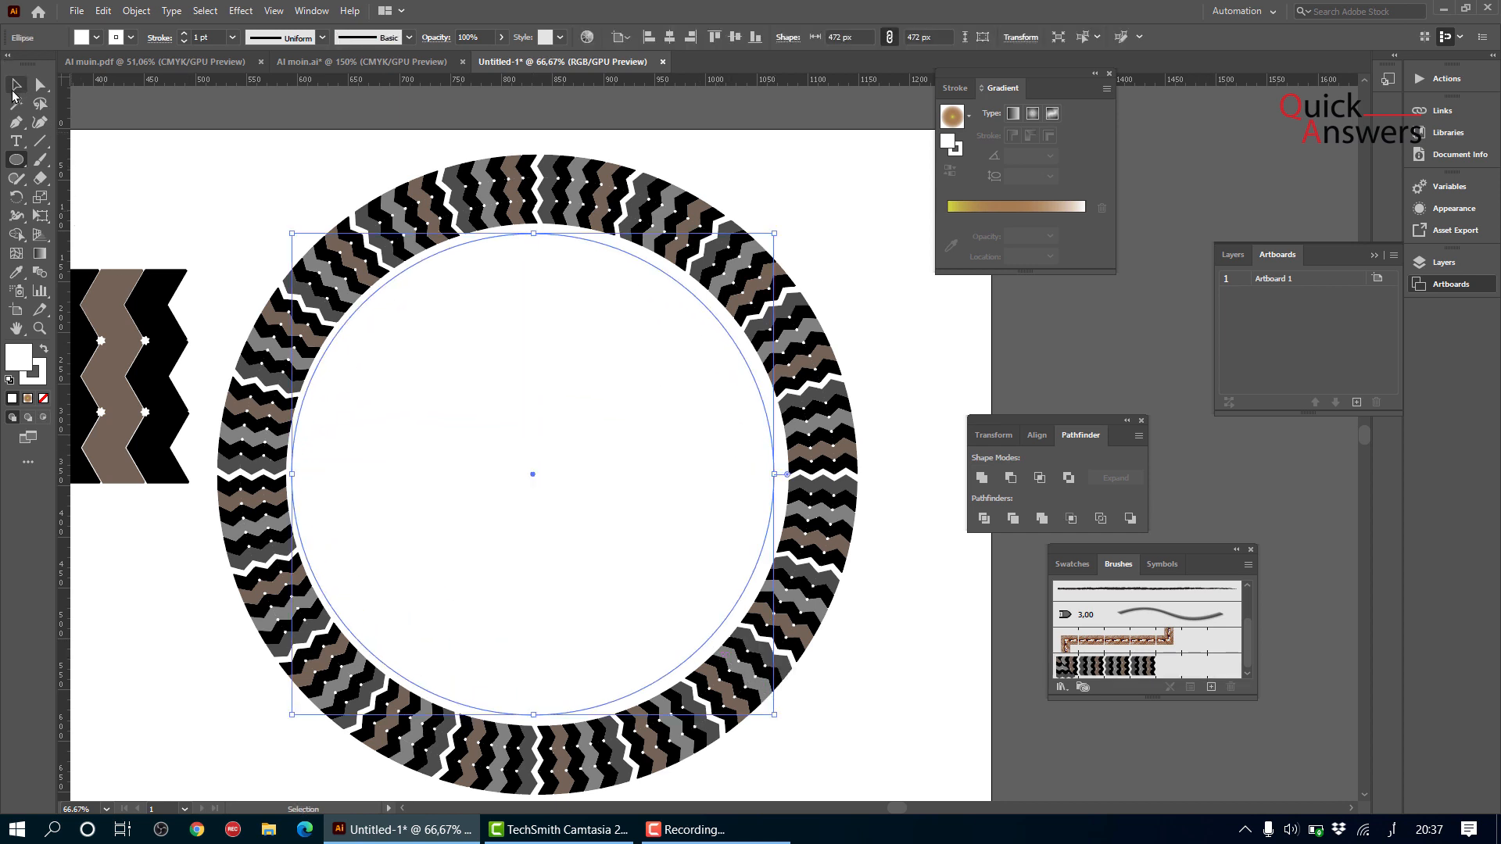
- Apply the chevron pattern brush to the inner circle and update existing strokes with Flip Along, Flip Across and Stretch to fit
{"action": "left_click", "coordinate": [1101, 667]}
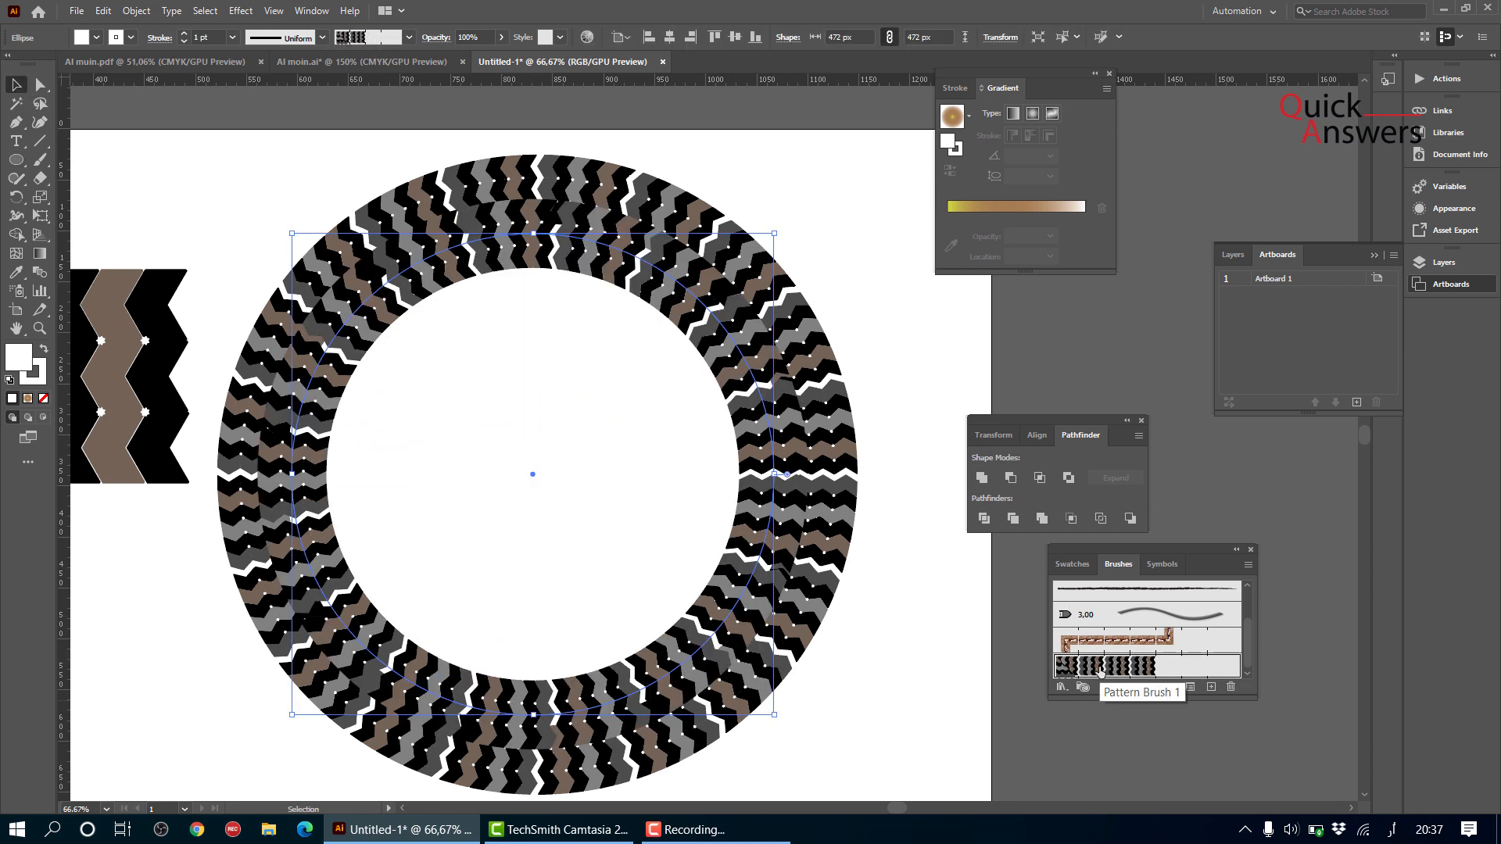
{"action": "double_click", "coordinate": [1101, 667]}
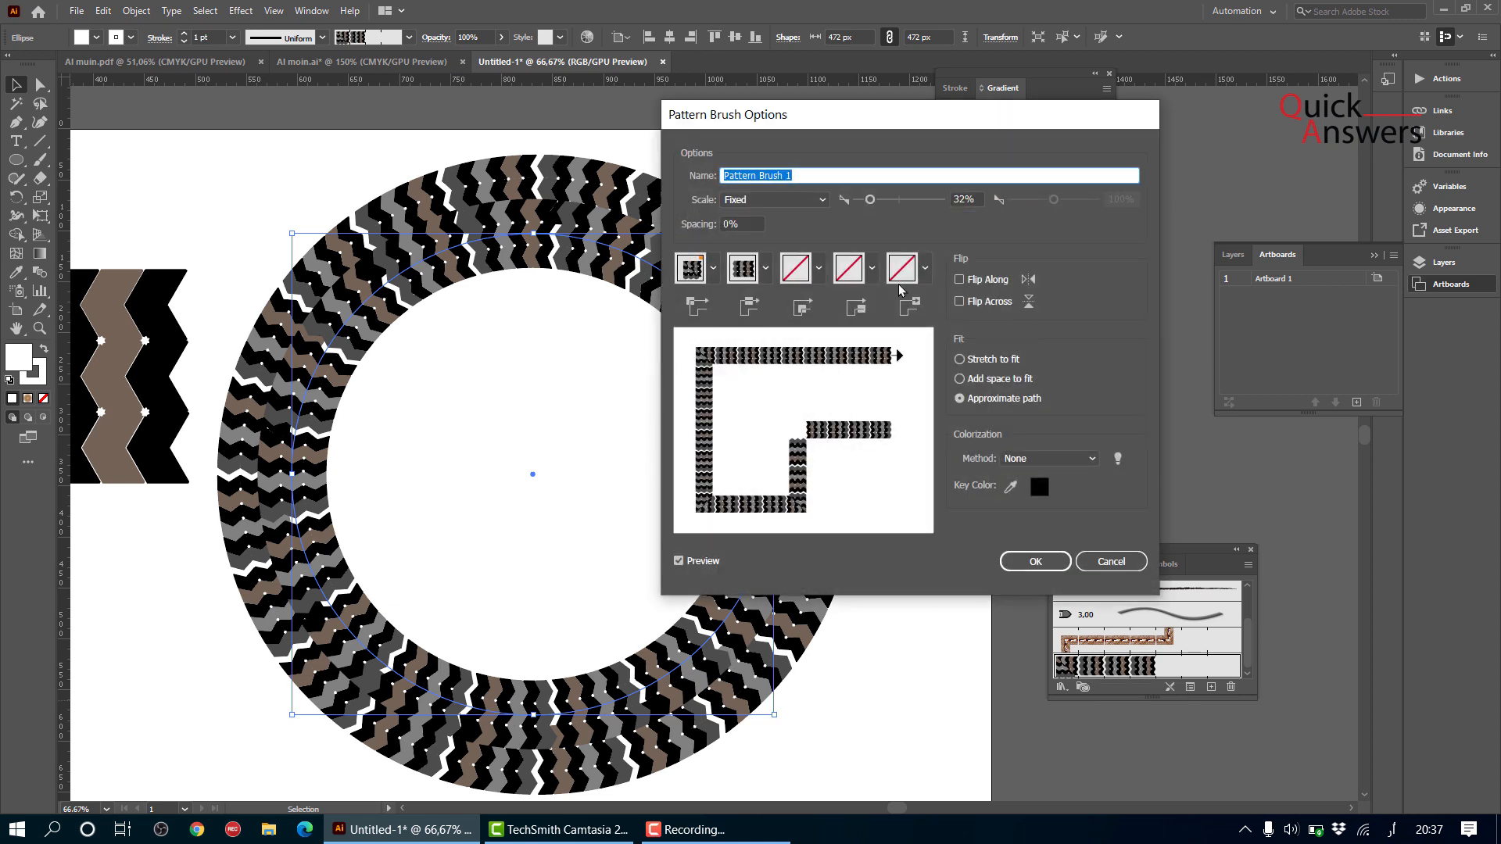
{"action": "left_click", "coordinate": [996, 281]}
{"action": "left_click", "coordinate": [989, 302]}
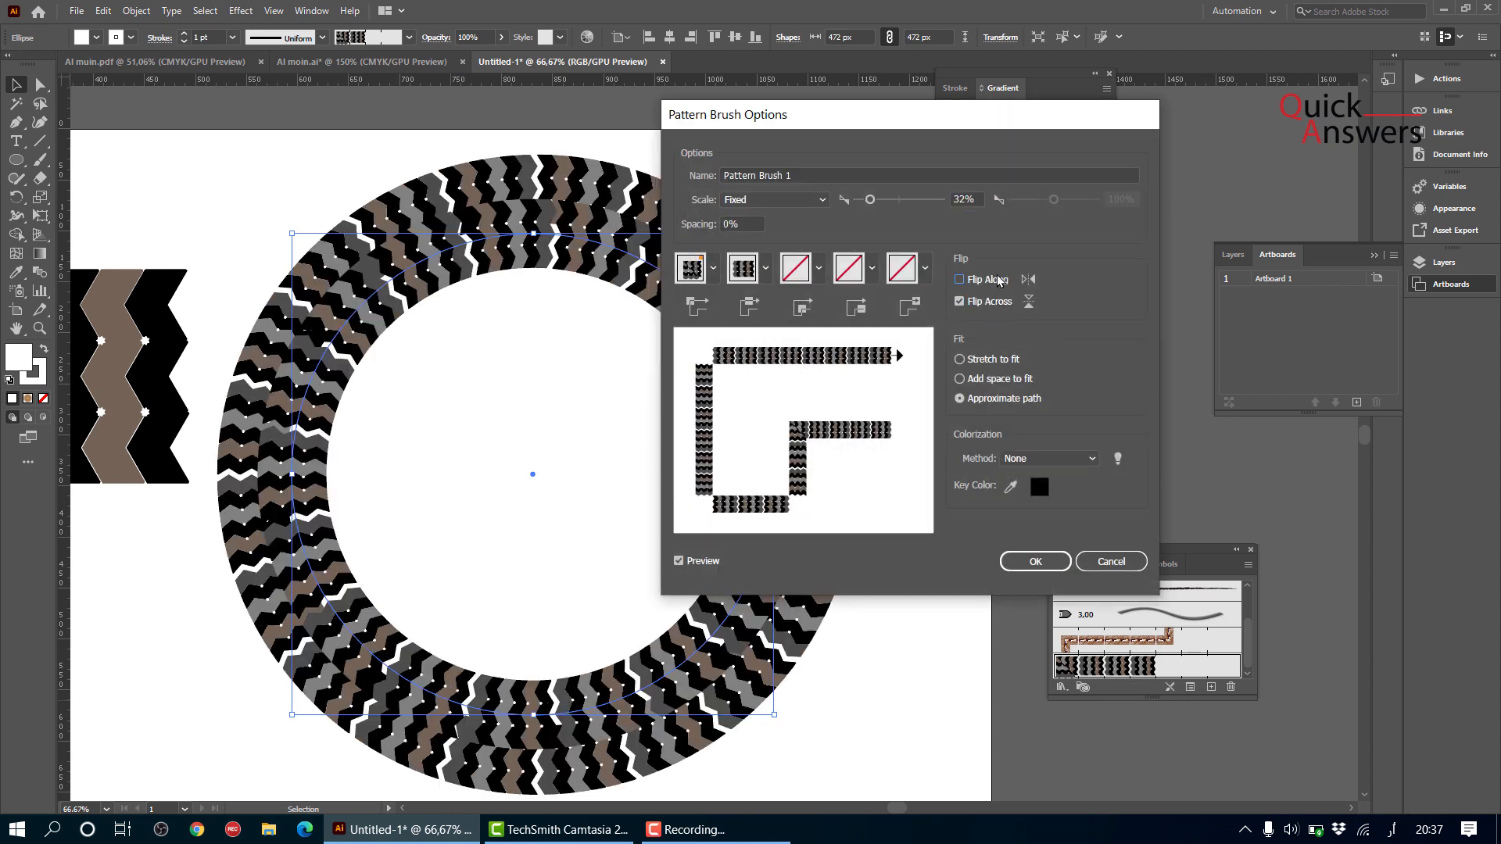
{"action": "left_click", "coordinate": [997, 379]}
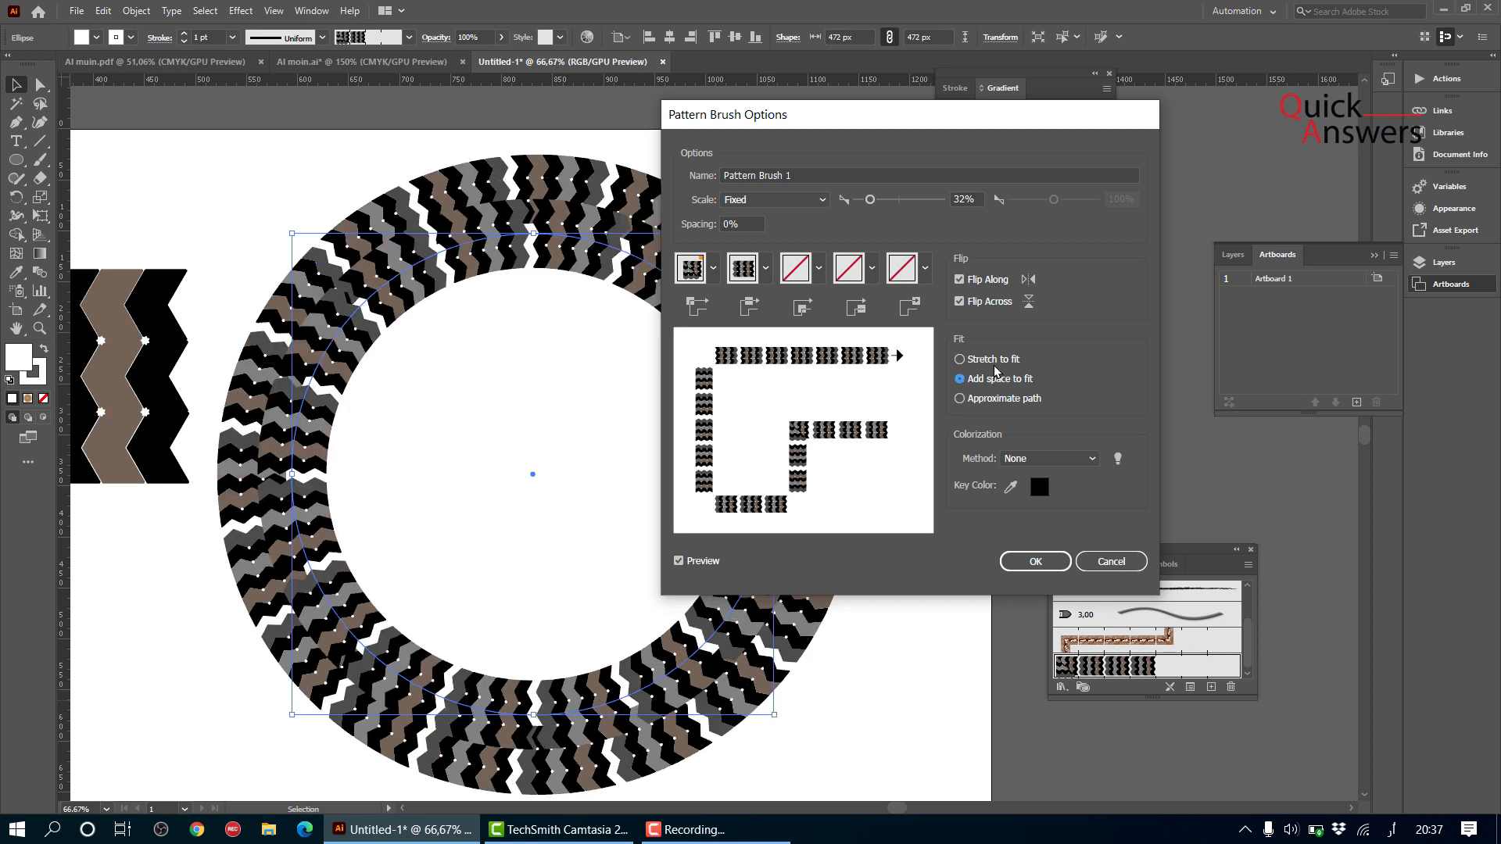
{"action": "left_click", "coordinate": [996, 360]}
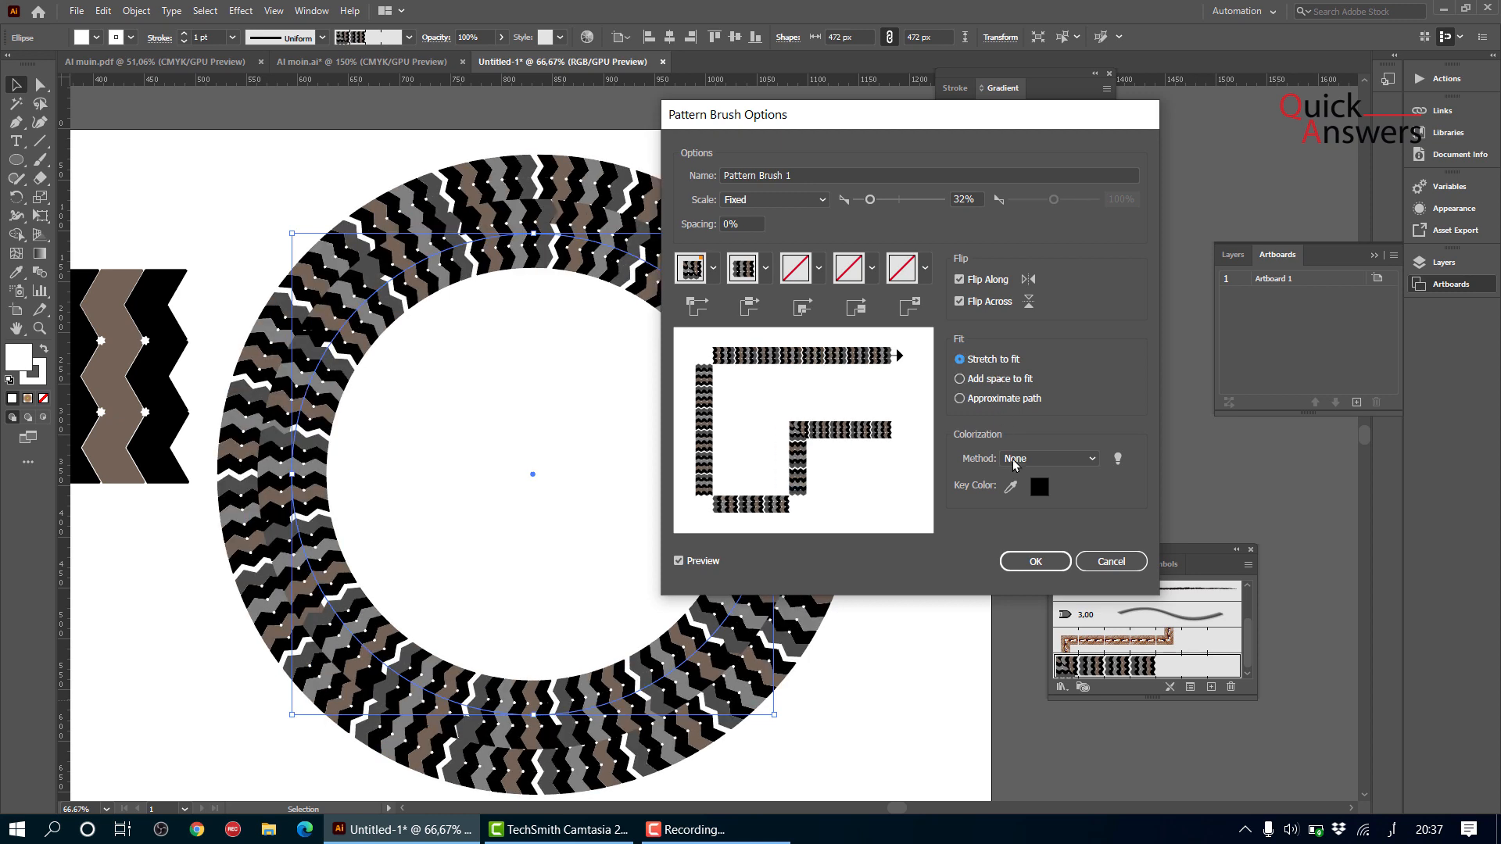
{"action": "left_click", "coordinate": [1035, 562]}
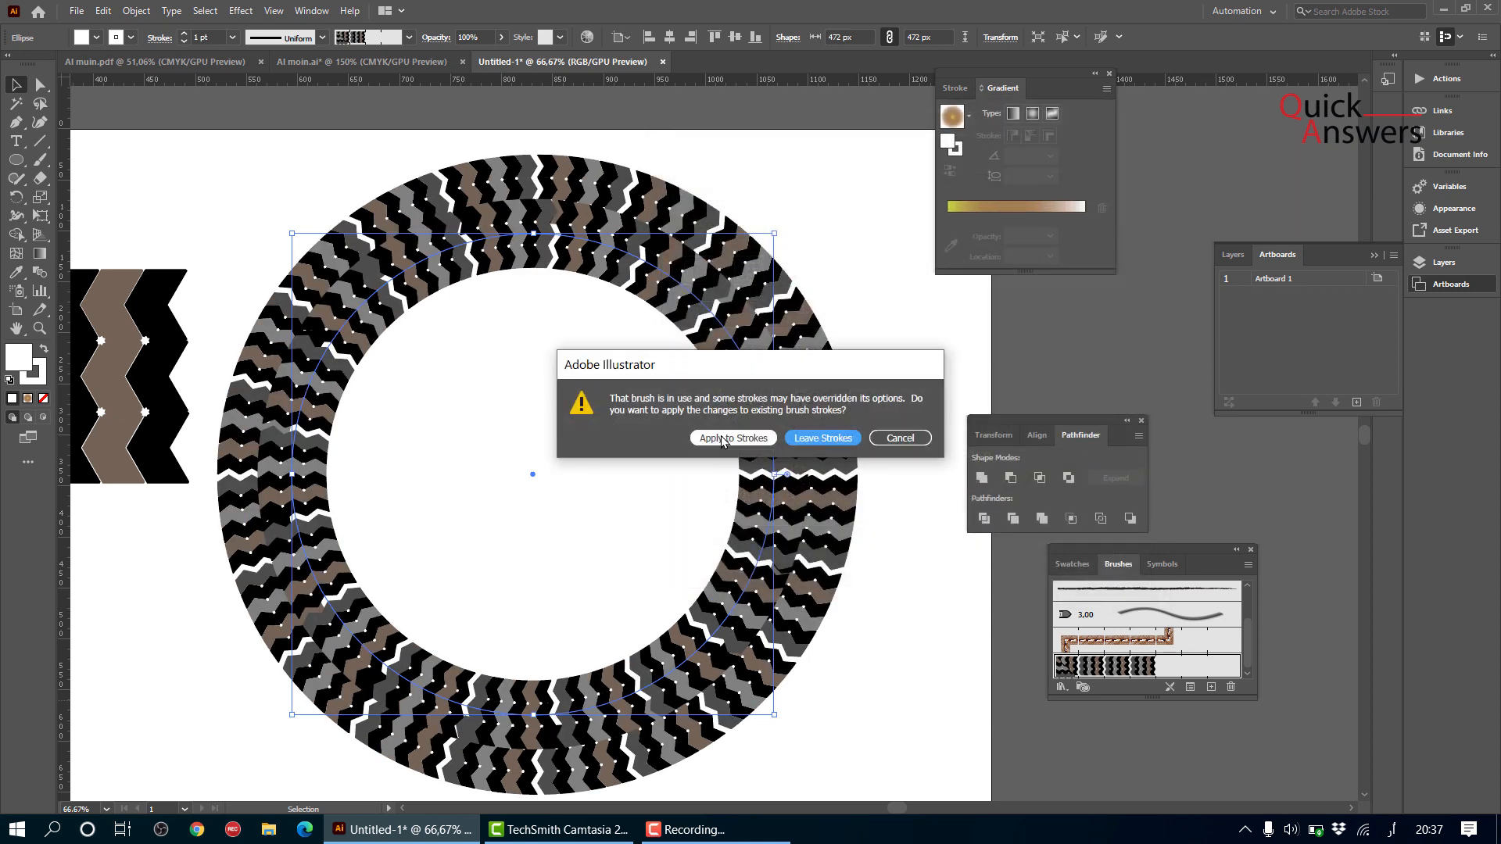
{"action": "left_click", "coordinate": [722, 440]}
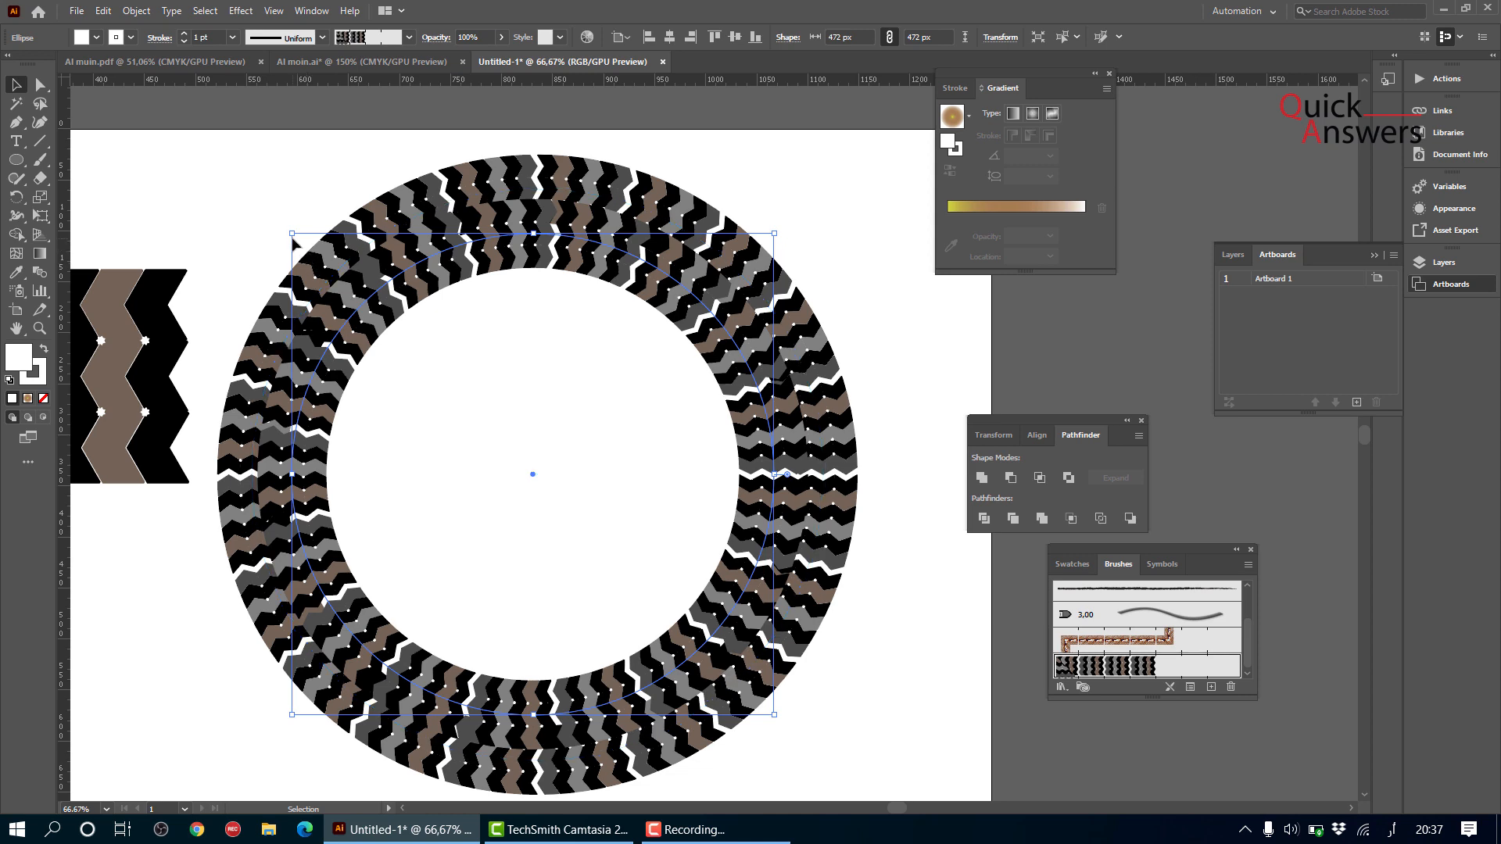
- Shrink the inner ring about its centre to 372 px and turn off both brush flip options, applying the change to existing strokes
{"action": "mouse_move", "coordinate": [290, 235]}
{"action": "left_mouse_down"}
{"action": "mouse_move", "coordinate": [325, 238]}
{"action": "mouse_move", "coordinate": [359, 295]}
{"action": "mouse_move", "coordinate": [329, 286]}
{"action": "left_mouse_up"}
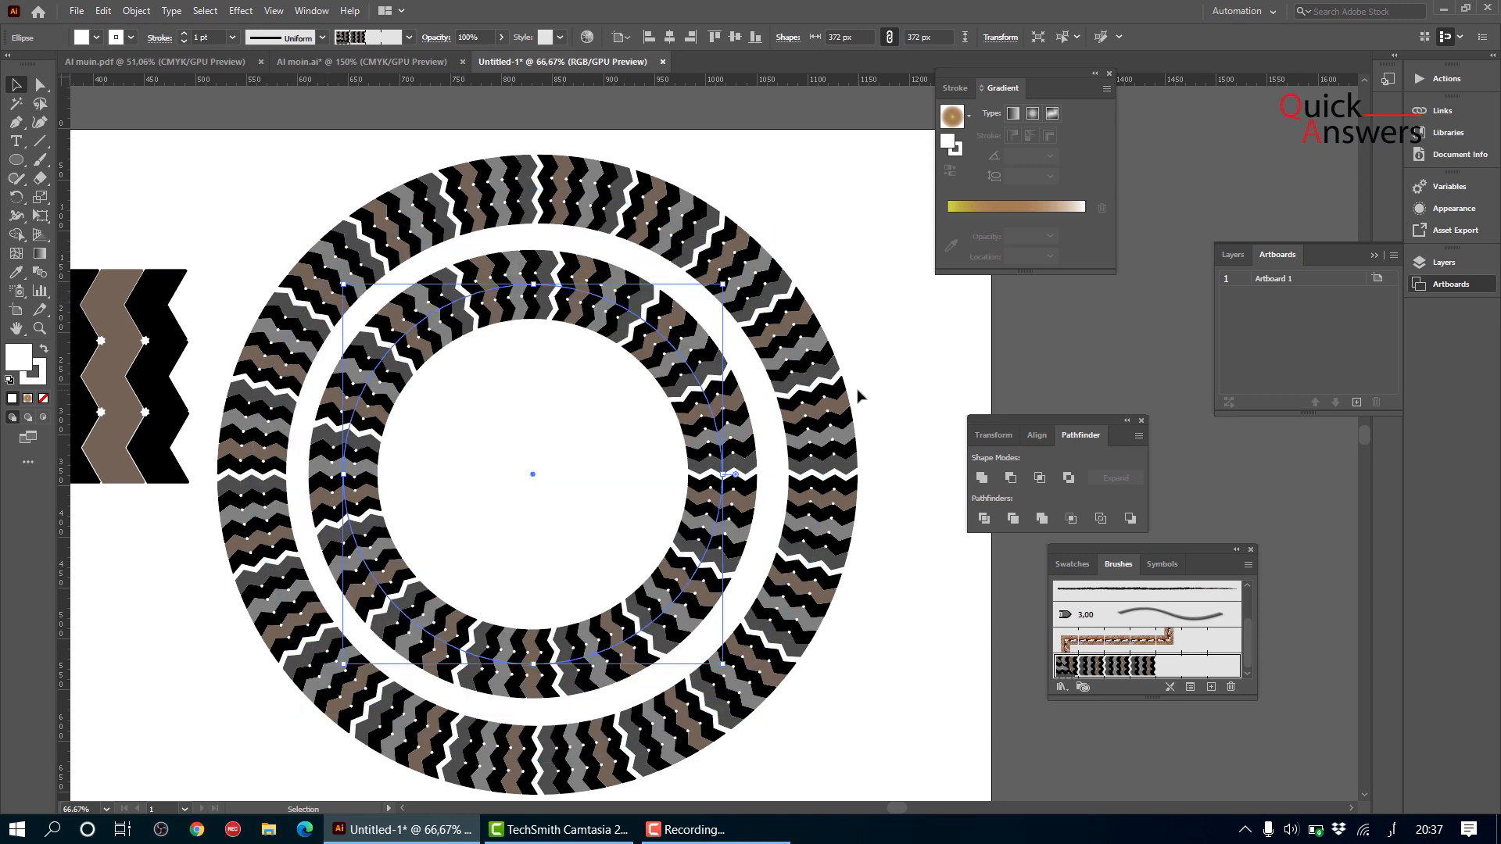
{"action": "double_click", "coordinate": [1179, 667]}
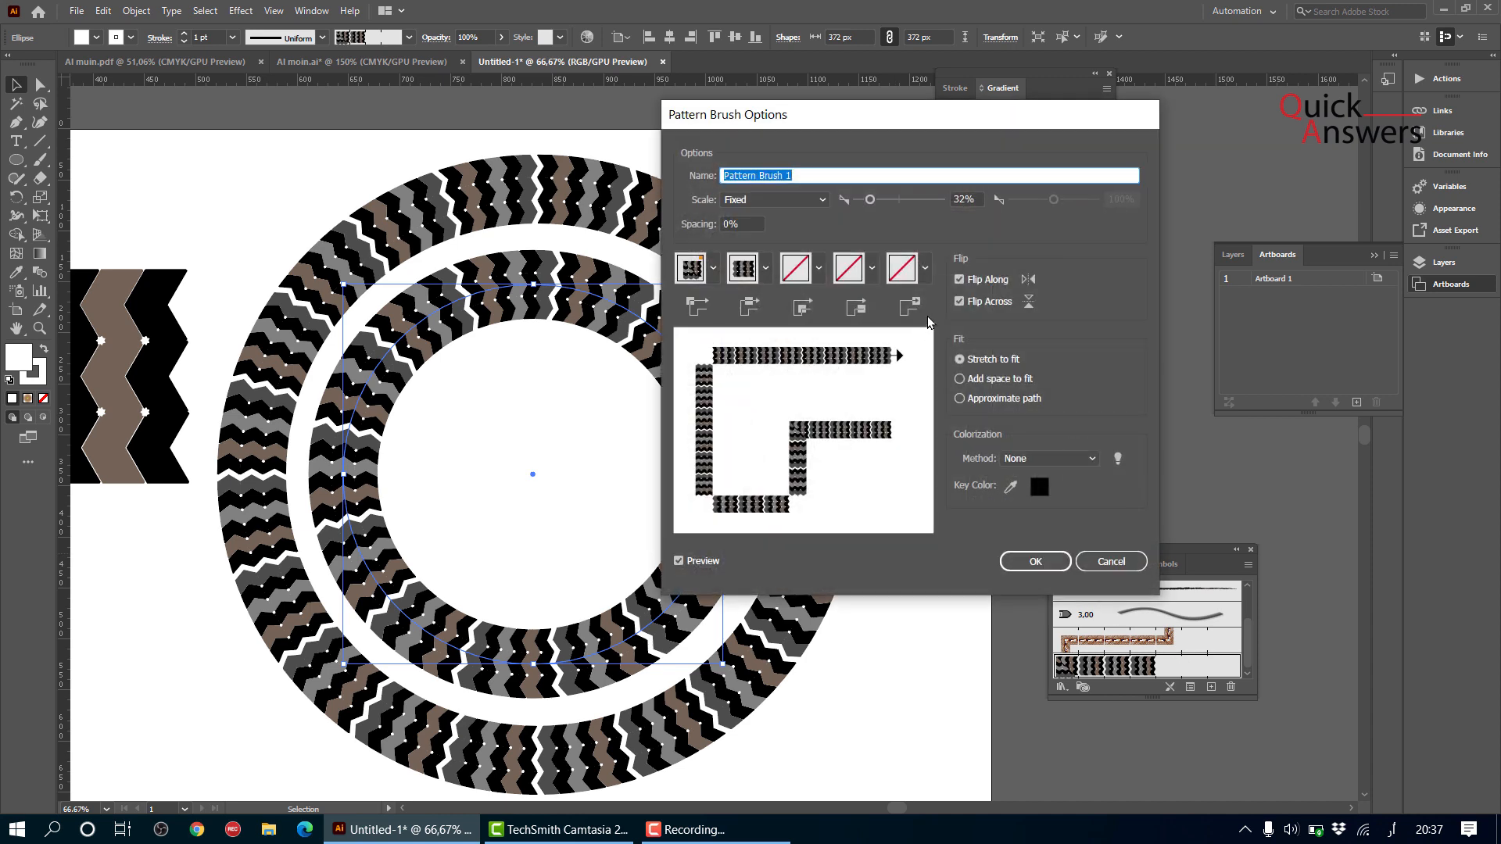
{"action": "left_click", "coordinate": [959, 302]}
{"action": "left_click", "coordinate": [960, 280]}
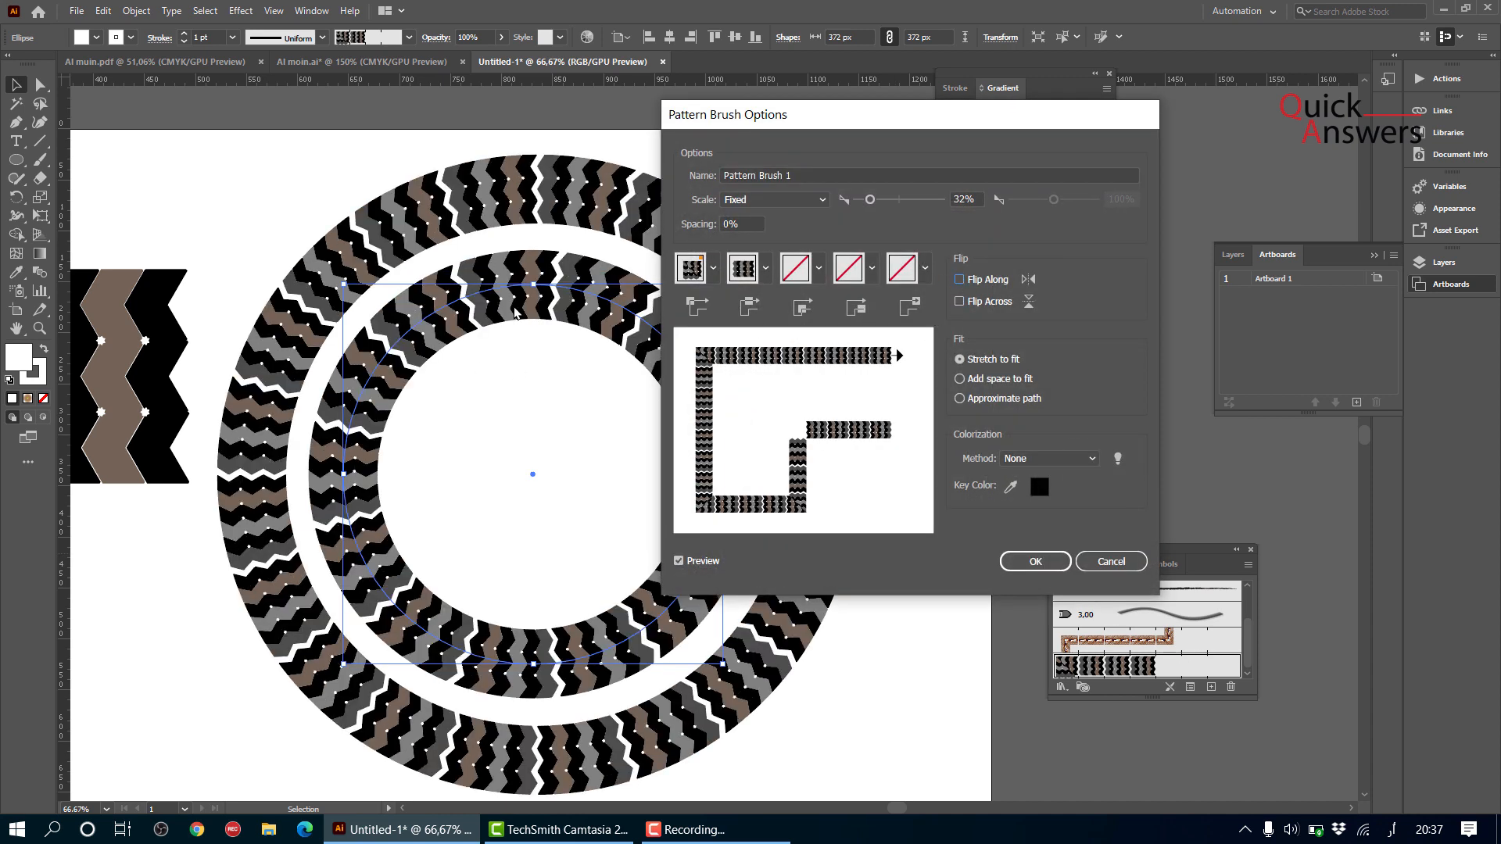
{"action": "left_click", "coordinate": [1035, 562]}
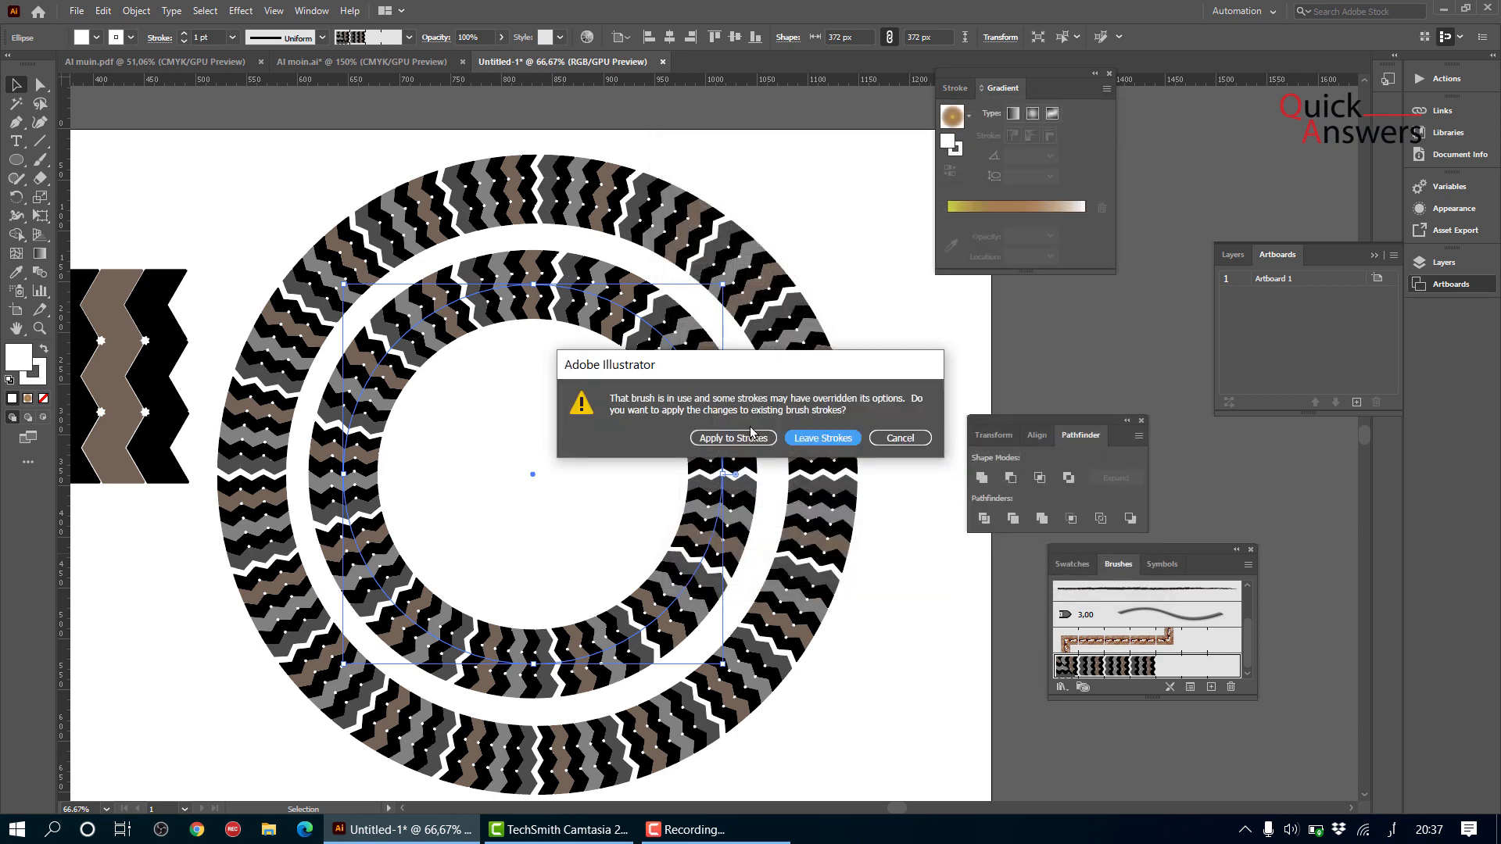
{"action": "left_click", "coordinate": [750, 436]}
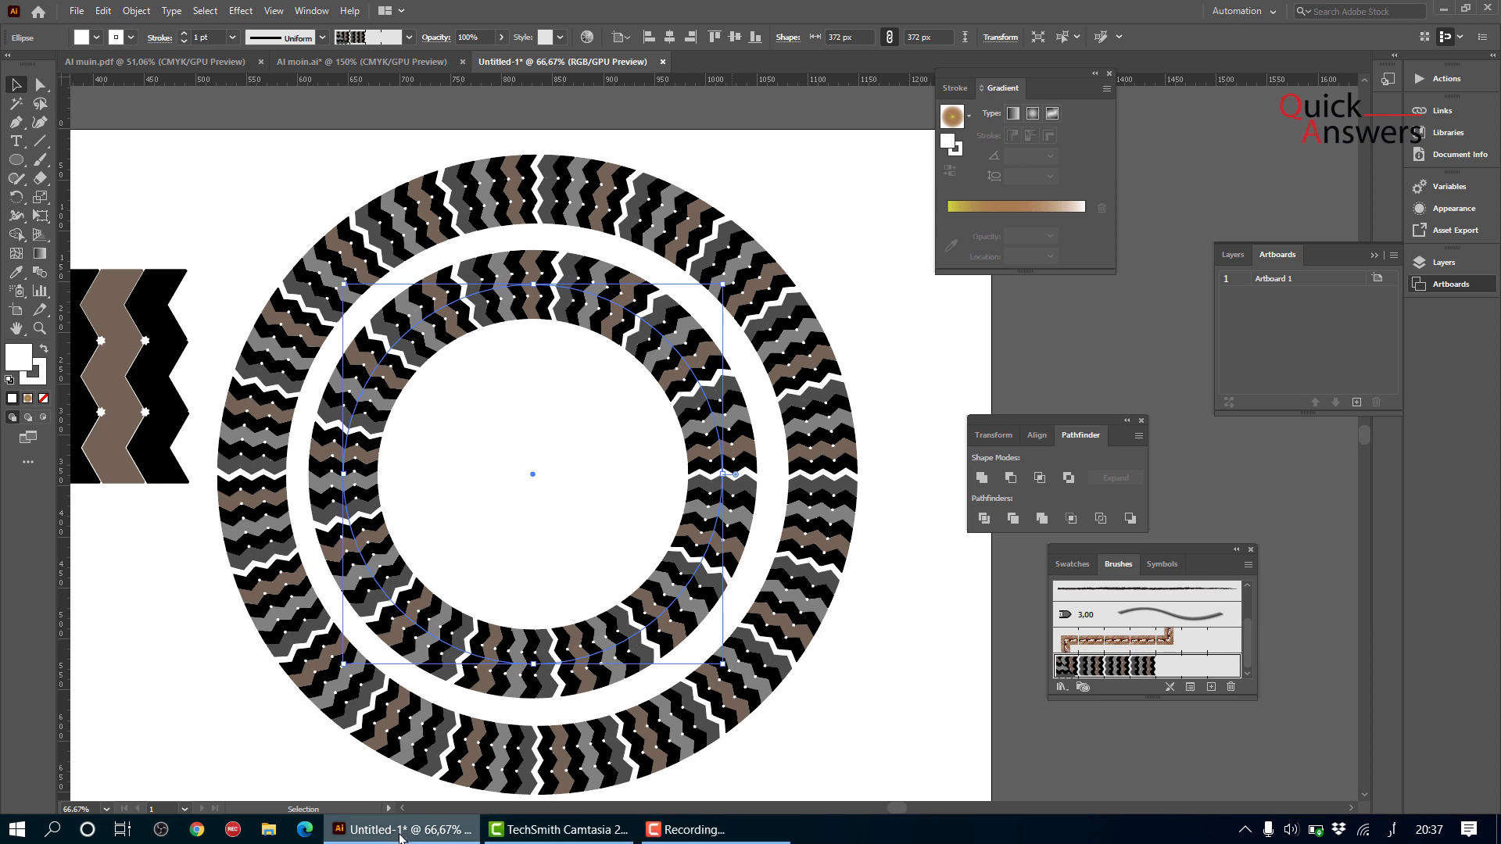
{"action": "left_click", "coordinate": [675, 834]}
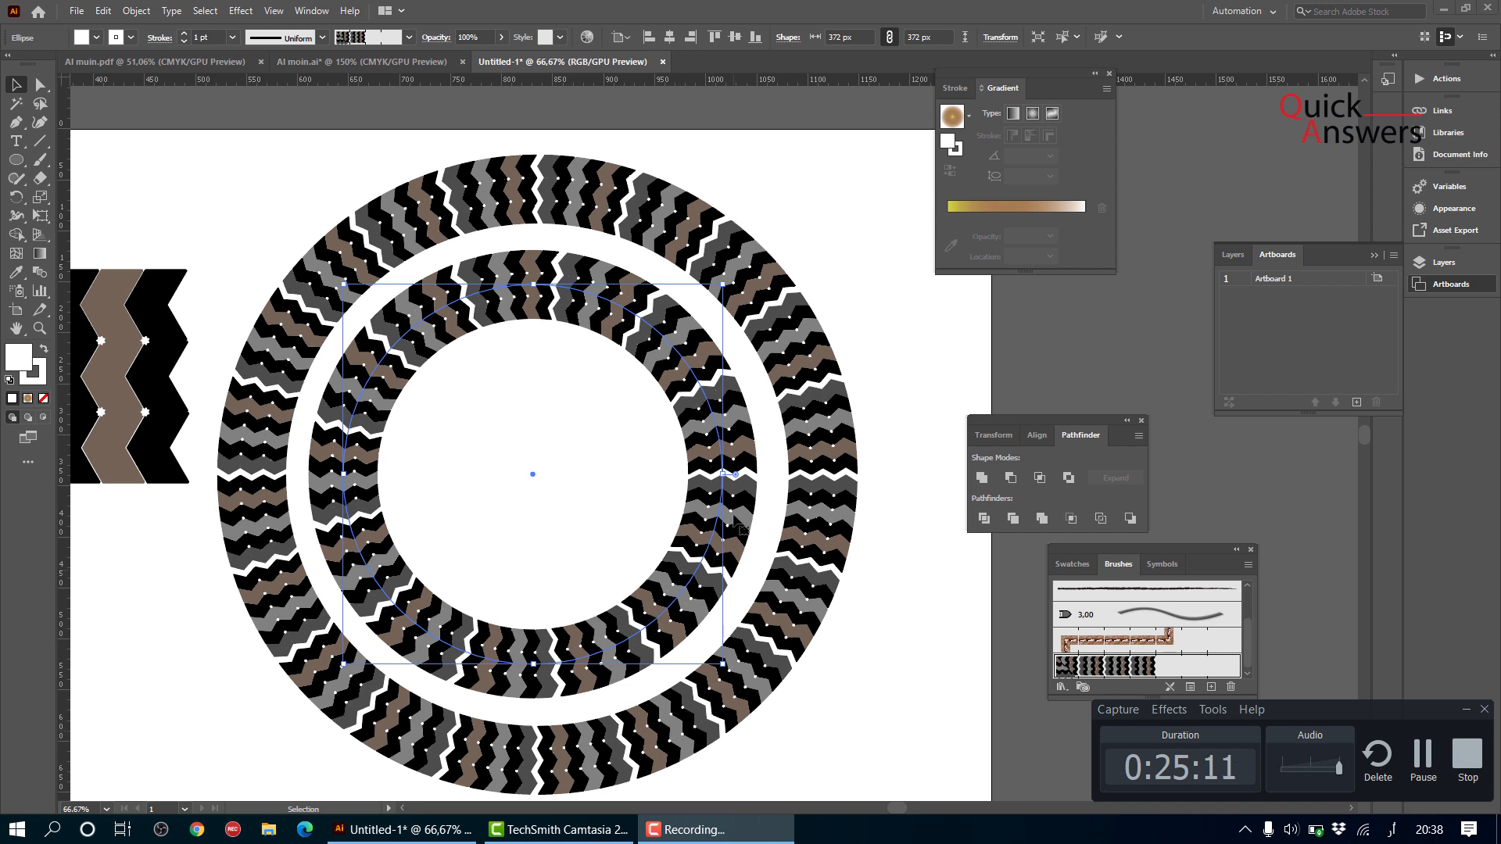
{"action": "scroll", "coordinate": [738, 520], "scroll_direction": "down", "scroll_amount": 1}
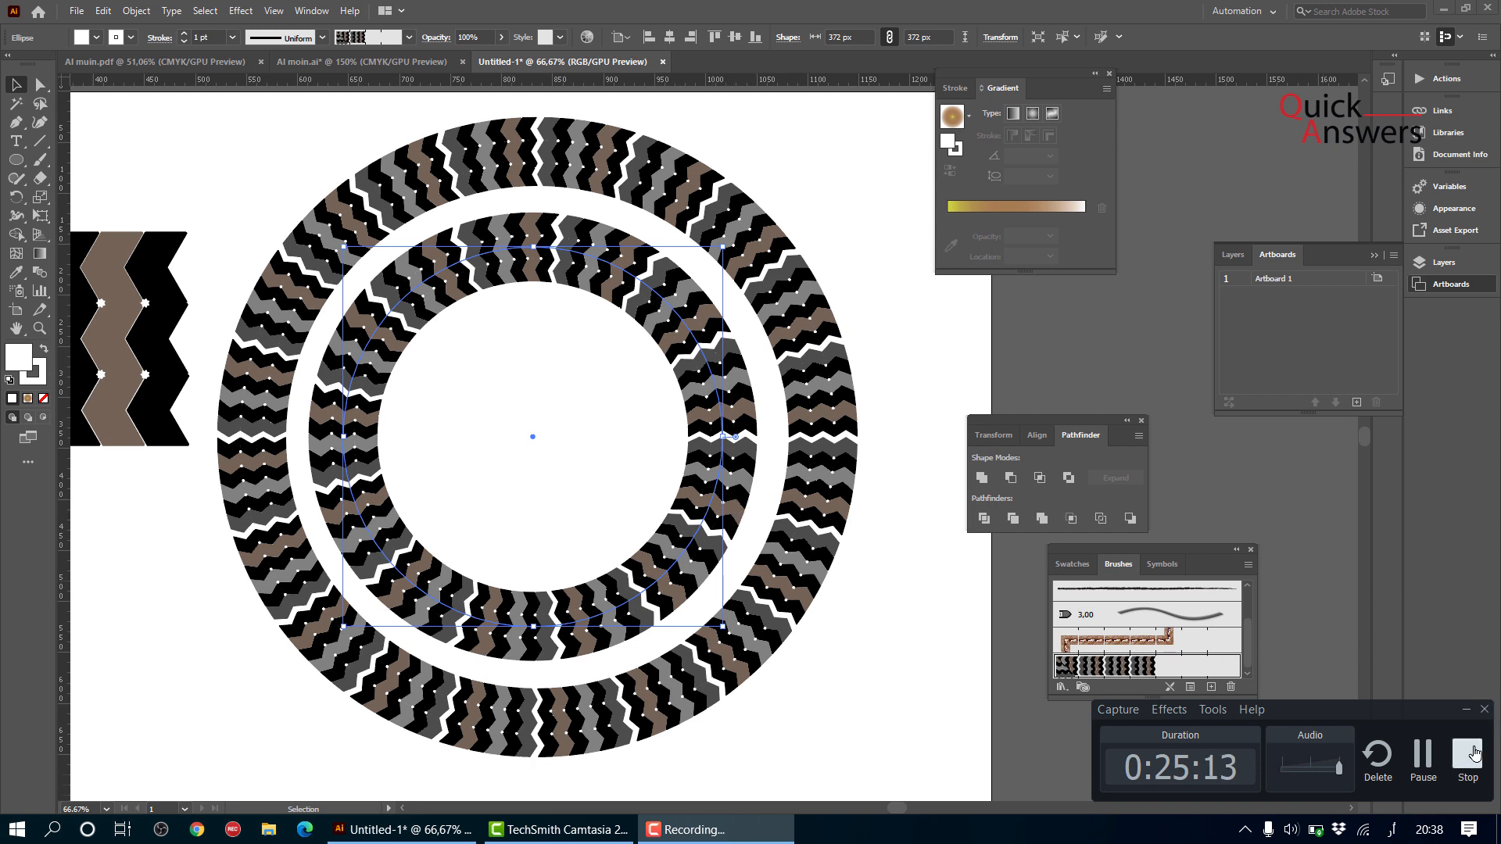